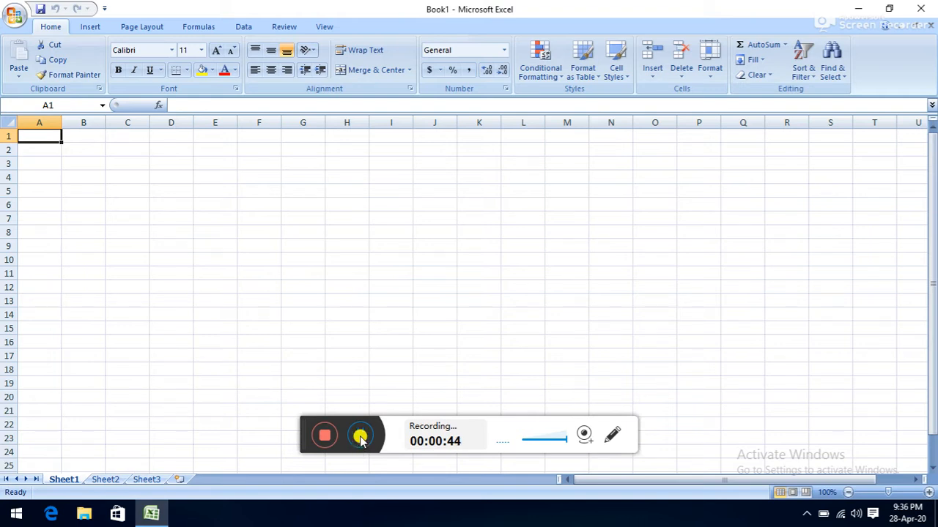
- Practise selecting assorted ranges around columns G–L, finishing with the block A1:O20
left_click(359, 437)
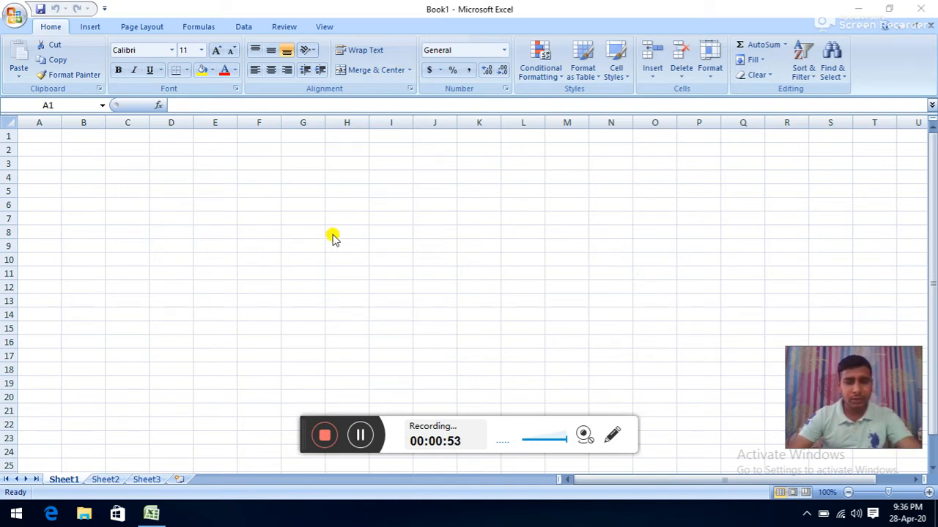
left_click_drag(303, 176, 321, 326)
left_click_drag(298, 187, 535, 191)
left_click_drag(295, 229, 540, 221)
left_click_drag(375, 161, 381, 265)
left_click_drag(435, 156, 437, 284)
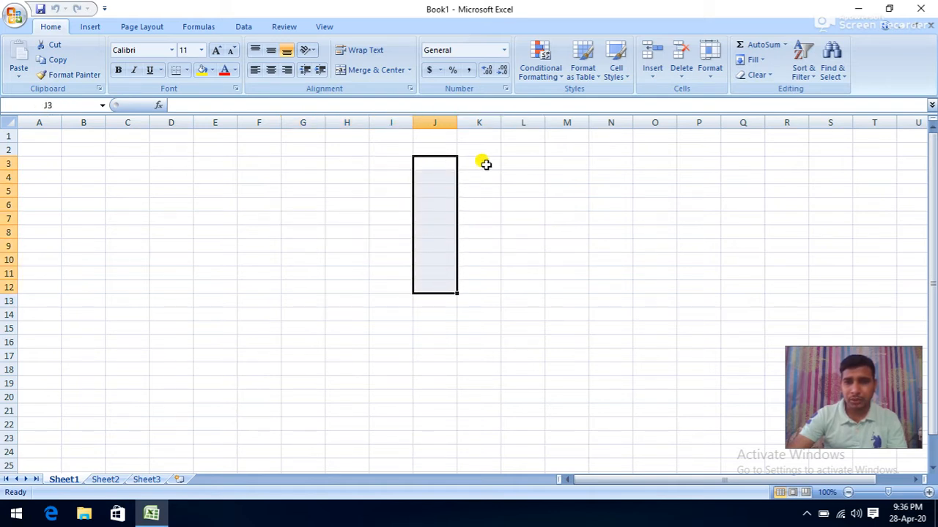
left_click_drag(480, 150, 476, 300)
left_click_drag(388, 191, 414, 317)
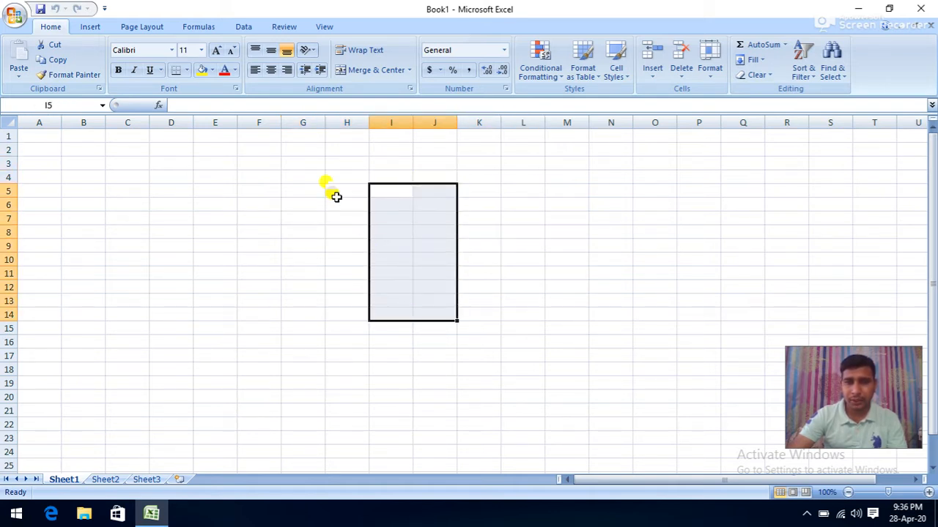
left_click_drag(329, 188, 331, 300)
left_click_drag(376, 189, 386, 256)
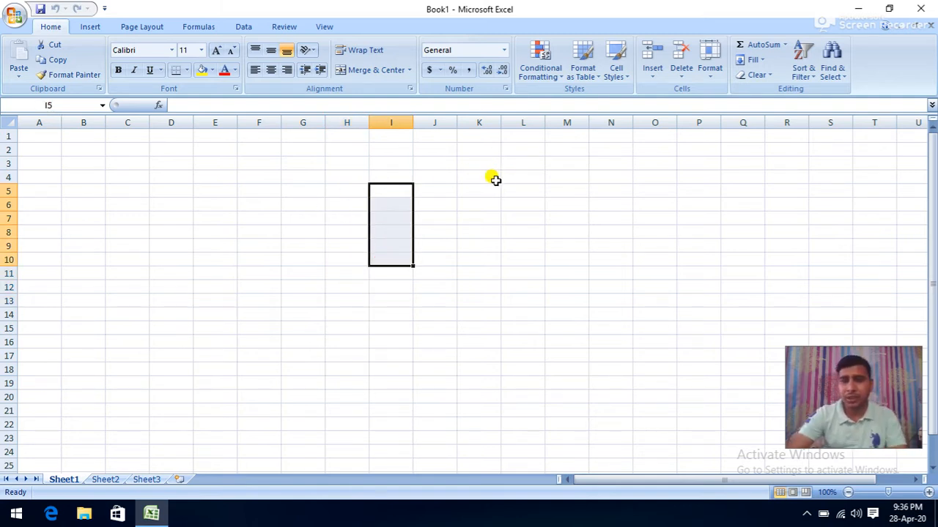
left_click_drag(293, 191, 483, 201)
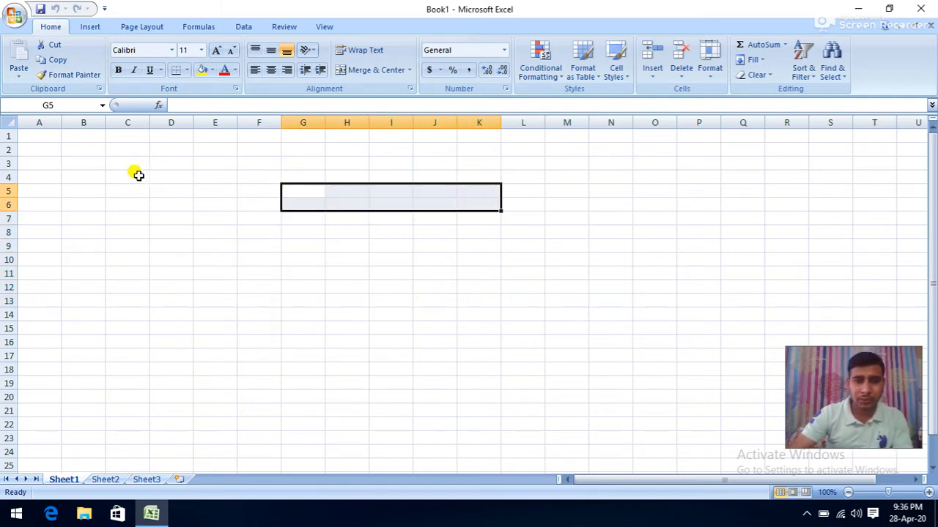
left_click_drag(38, 135, 638, 396)
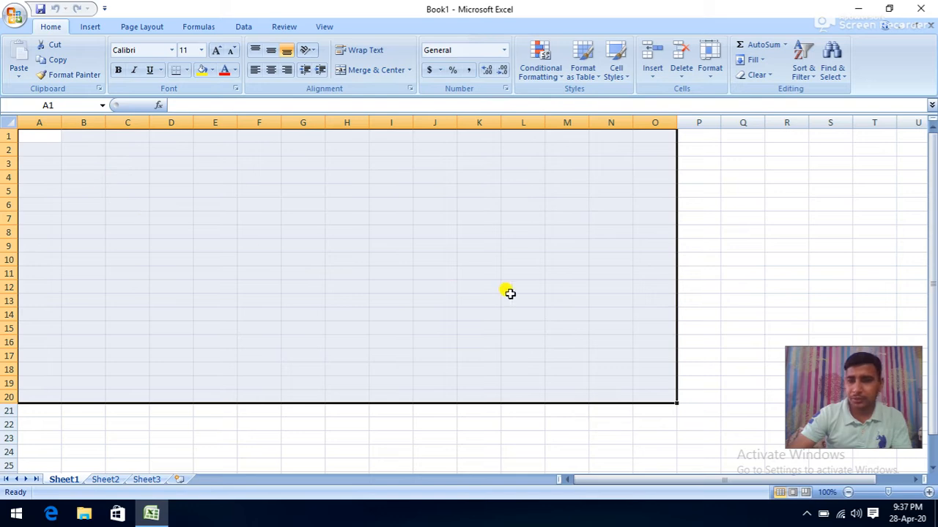
- Browse Sheet2 and Sheet3, then insert a new worksheet, Sheet4
left_click(102, 479)
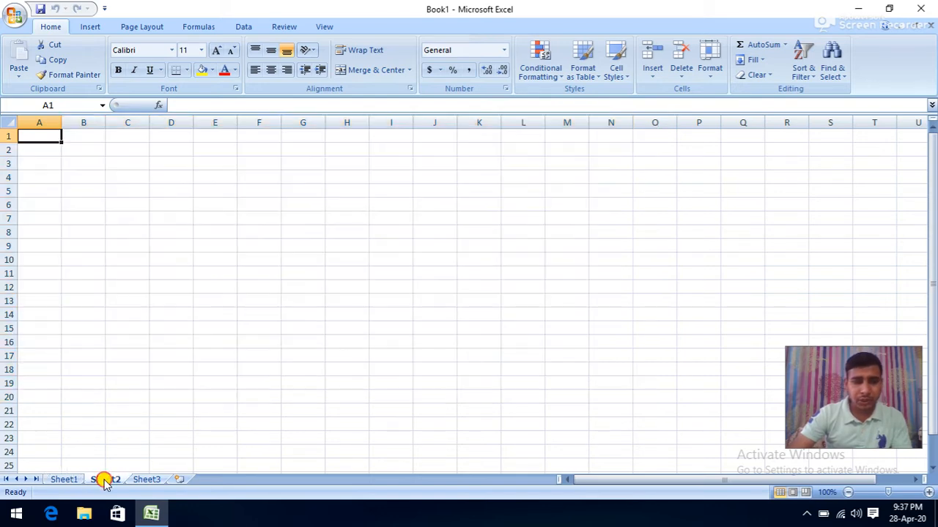
left_click(154, 481)
left_click(67, 482)
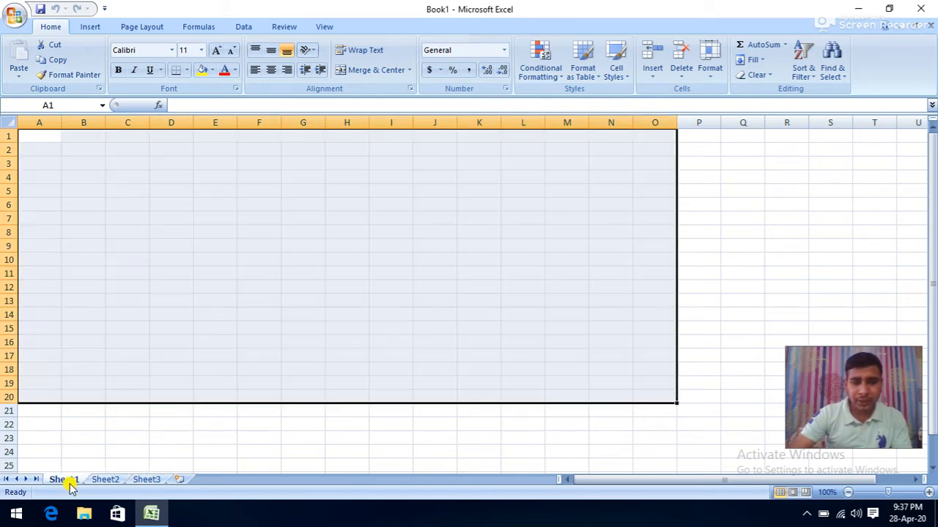
left_click(104, 480)
left_click(150, 482)
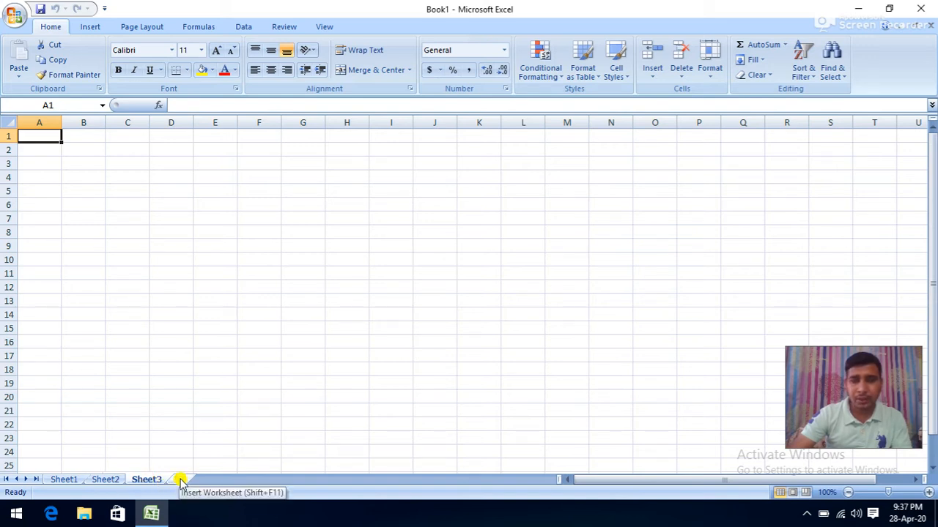
left_click(181, 482)
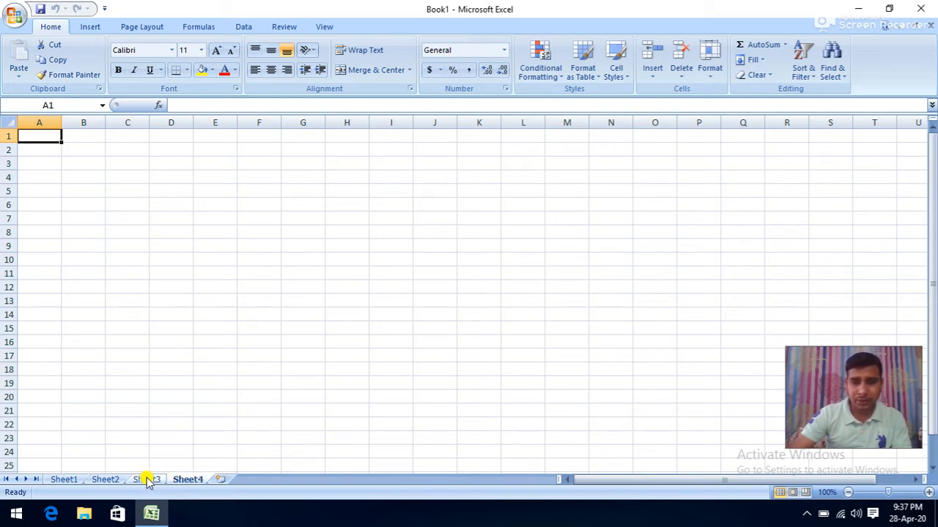
- Cycle through all four sheets, ending on Sheet1 with cell C12 selected
left_click(71, 480)
left_click(102, 480)
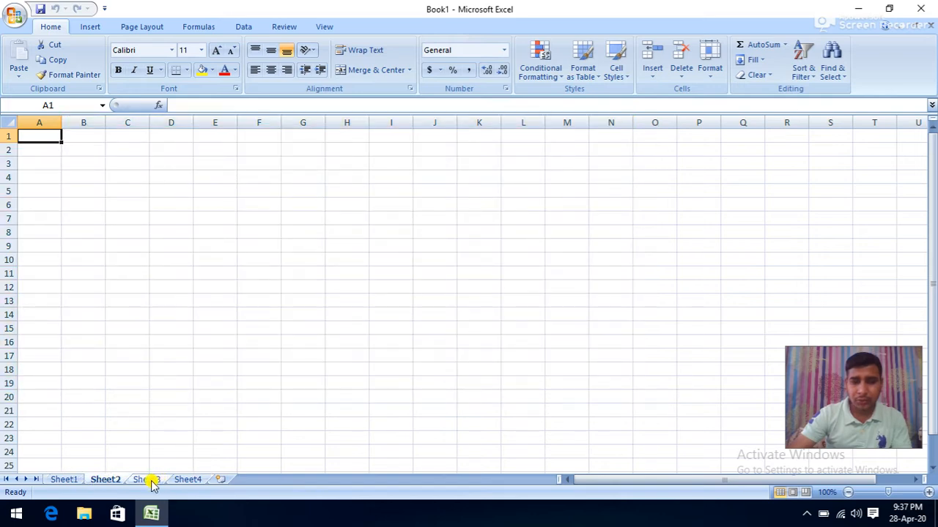
left_click(150, 480)
left_click(185, 480)
left_click(66, 480)
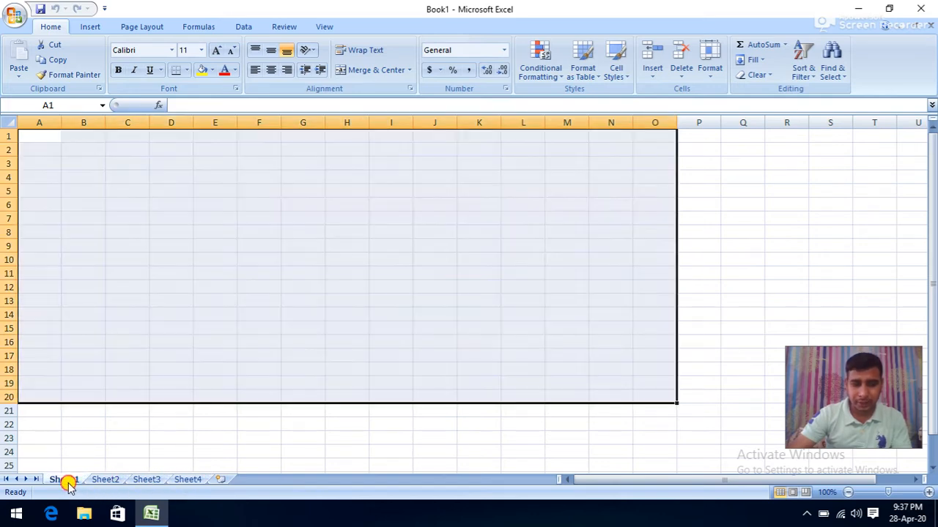
left_click(128, 289)
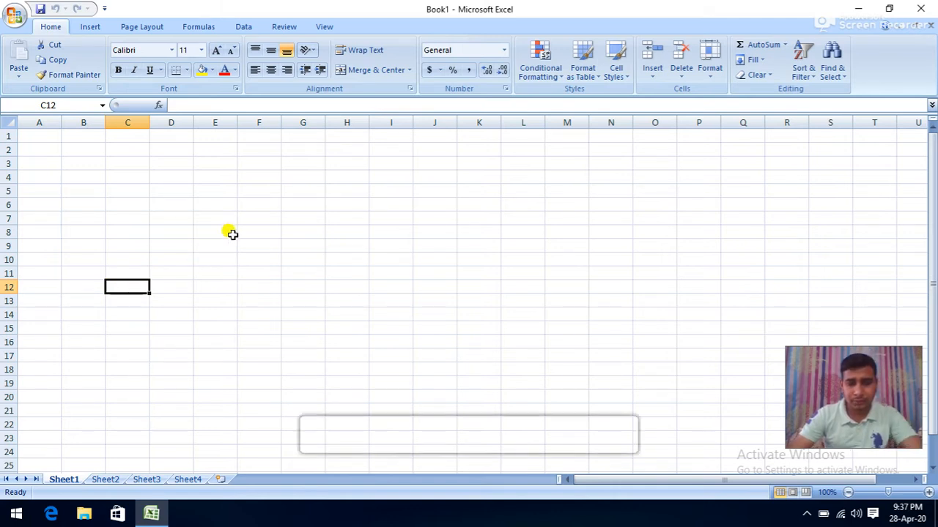
left_click(360, 435)
left_click(360, 435)
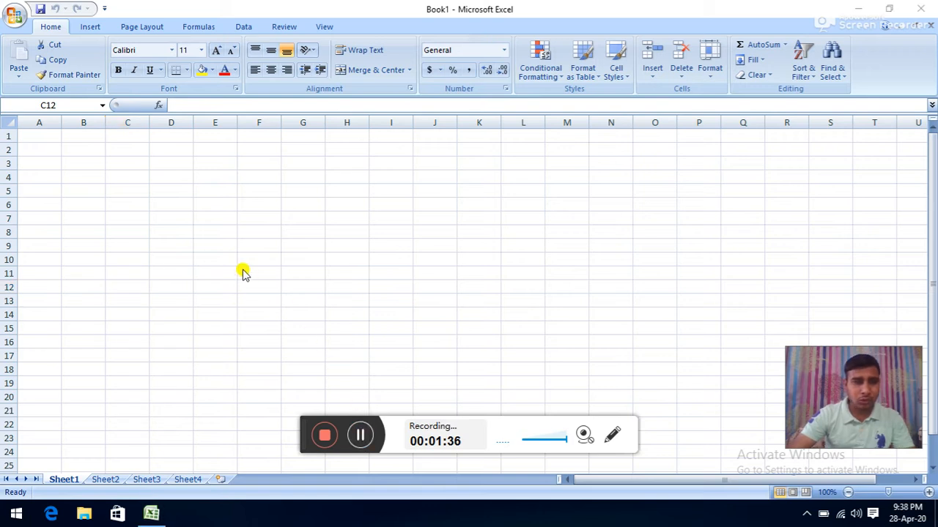
left_click_drag(8, 150, 61, 144)
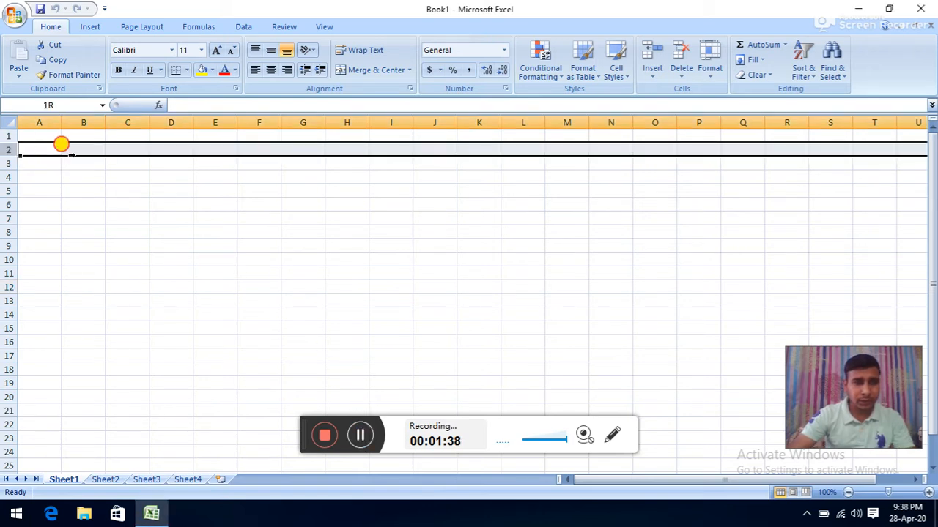
left_click_drag(33, 190, 539, 215)
left_click_drag(358, 166, 355, 232)
left_click_drag(388, 160, 394, 201)
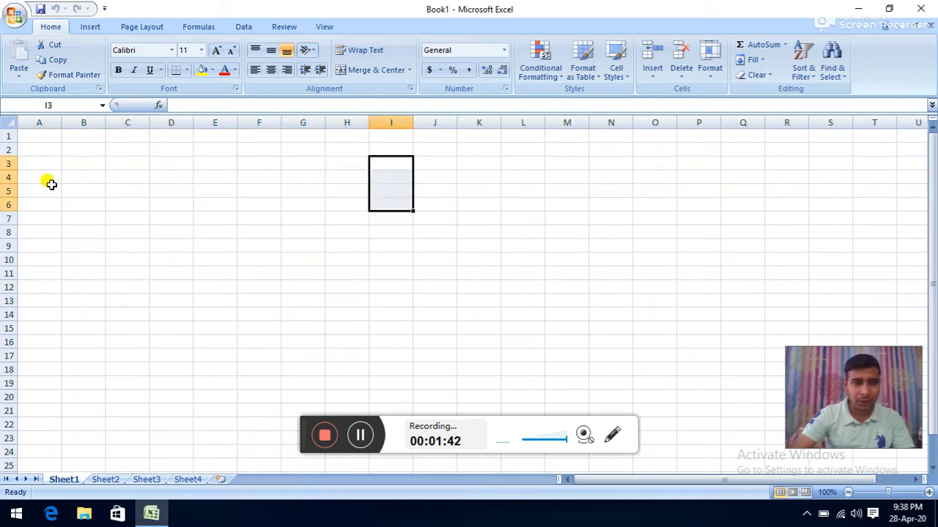
left_click(4, 136)
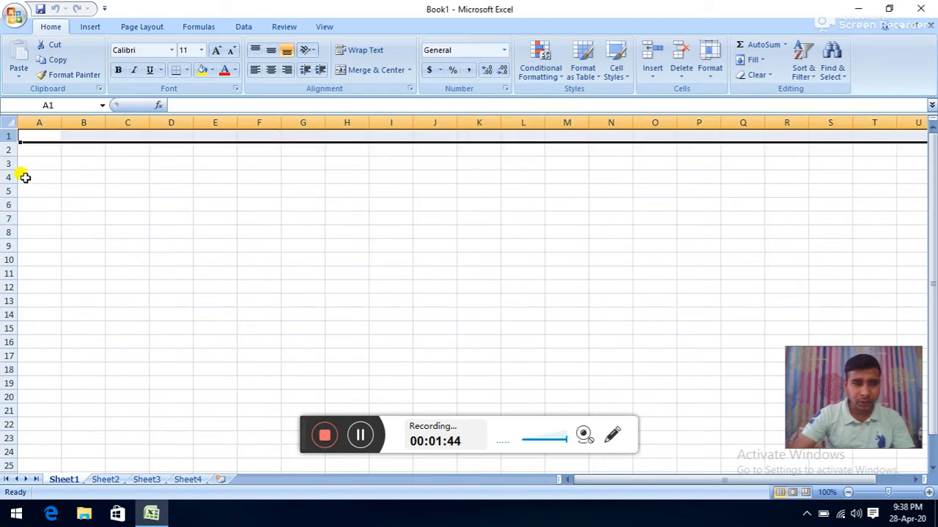
scroll(24, 177, "down", 11)
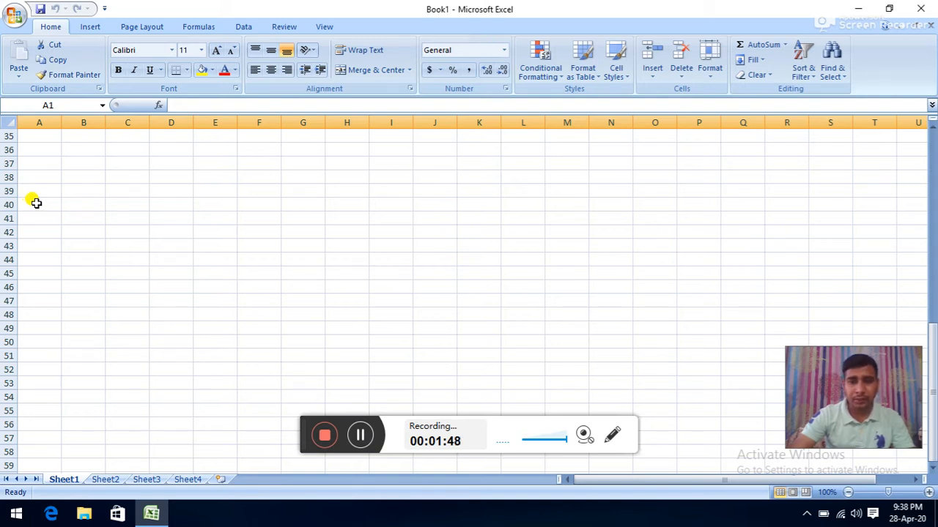
- Enter 1048576 in cell C40, fixing a mistyped digit, then recheck the stored value
left_click(114, 202)
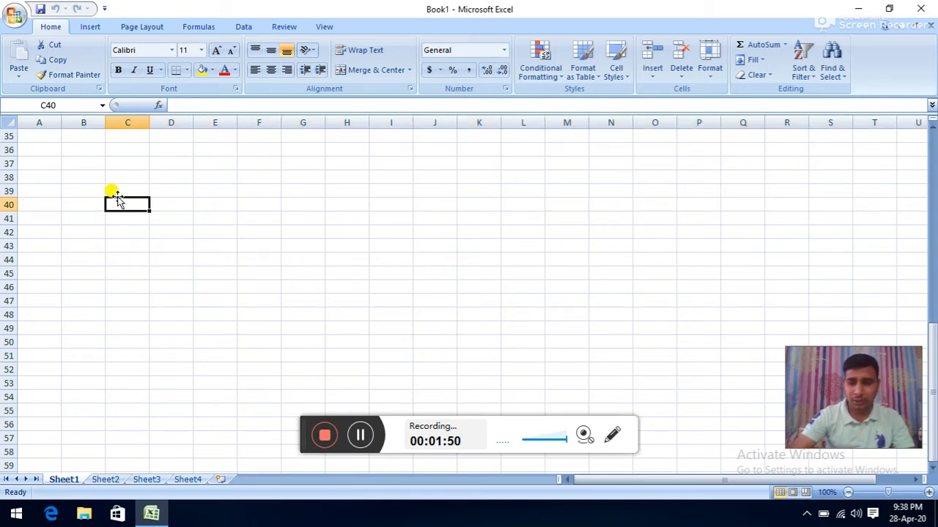
type("13")
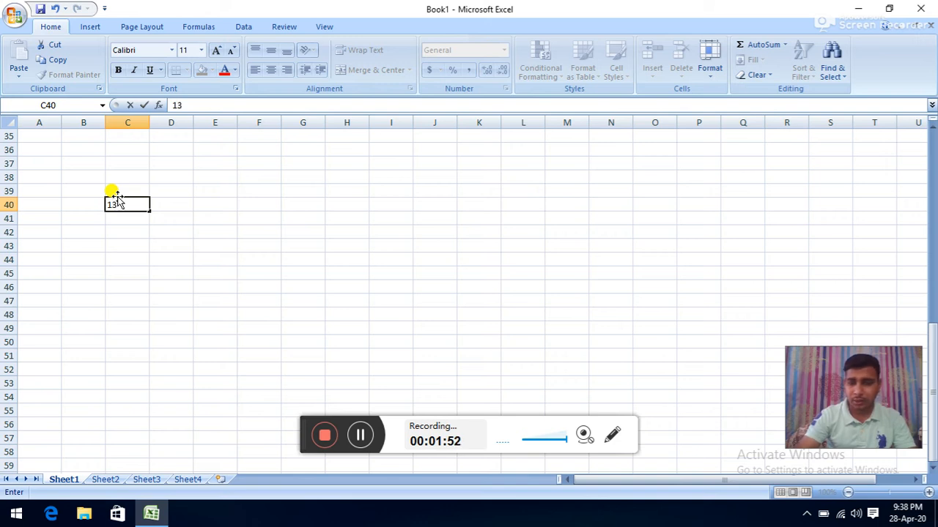
key("BackSpace")
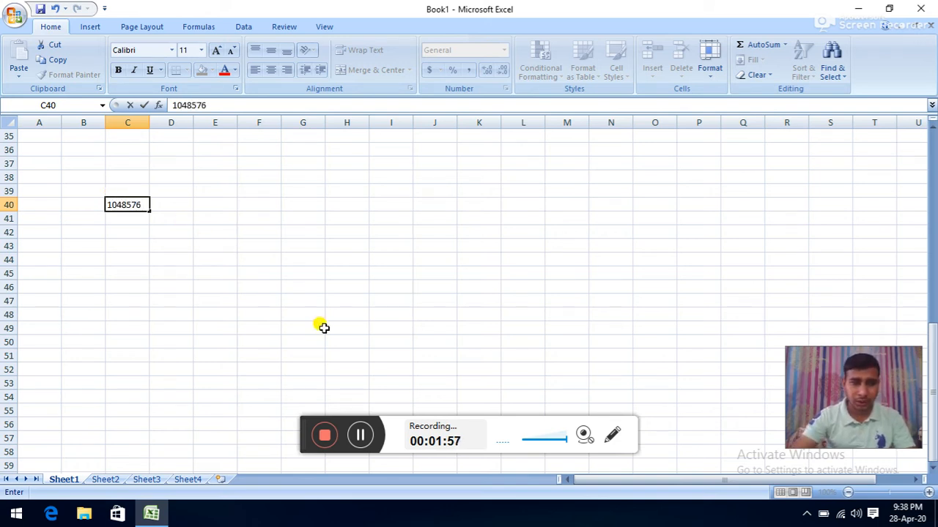
left_click(253, 299)
scroll(45, 192, "down", 4)
scroll(45, 192, "down", 9)
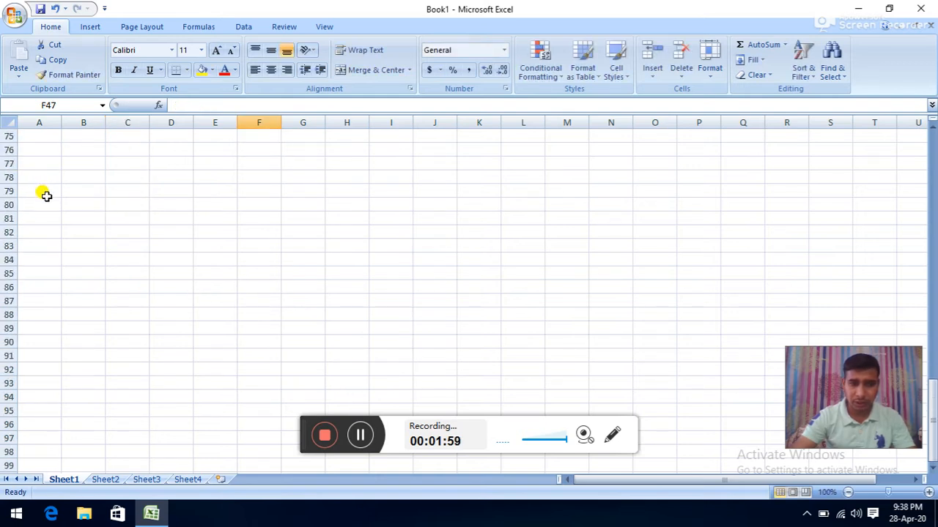
scroll(46, 193, "up", 13)
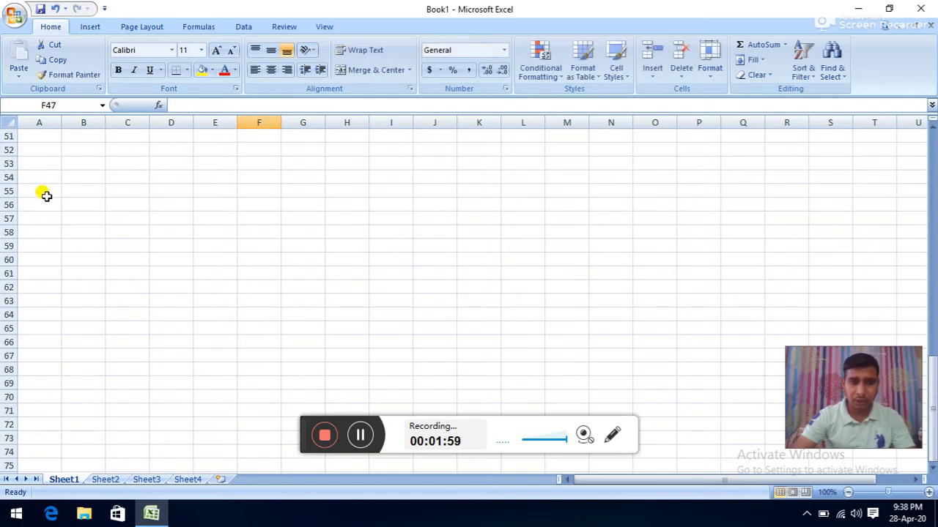
left_click(137, 204)
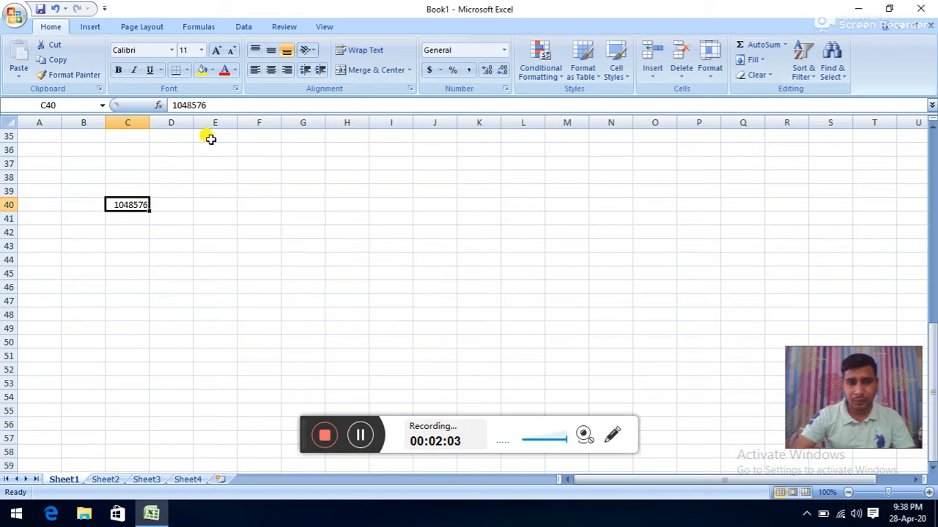
left_click_drag(211, 139, 207, 194)
left_click_drag(251, 147, 258, 271)
left_click_drag(312, 151, 320, 236)
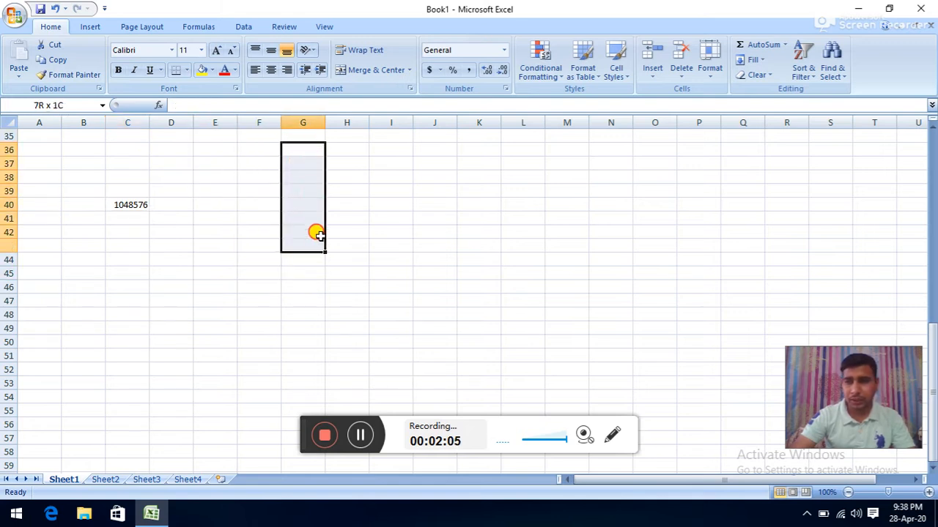
left_click_drag(350, 176, 367, 255)
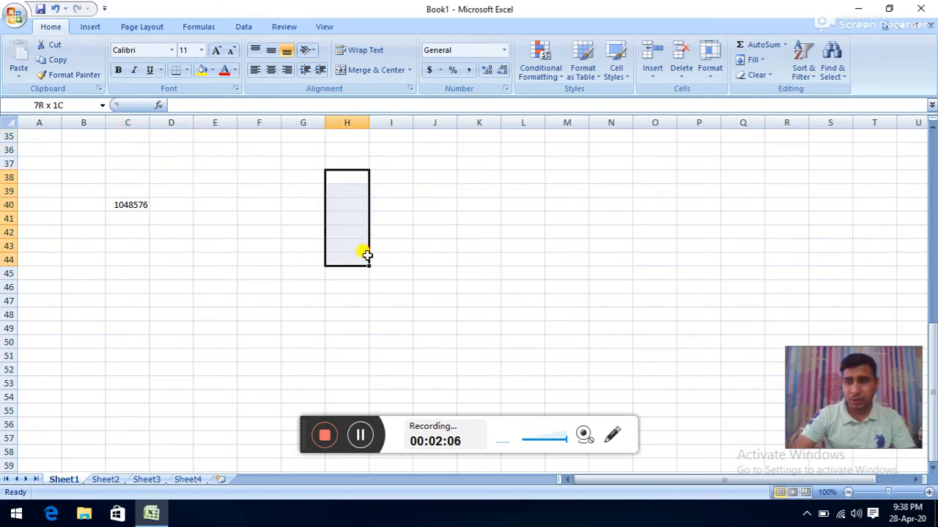
left_click(386, 151)
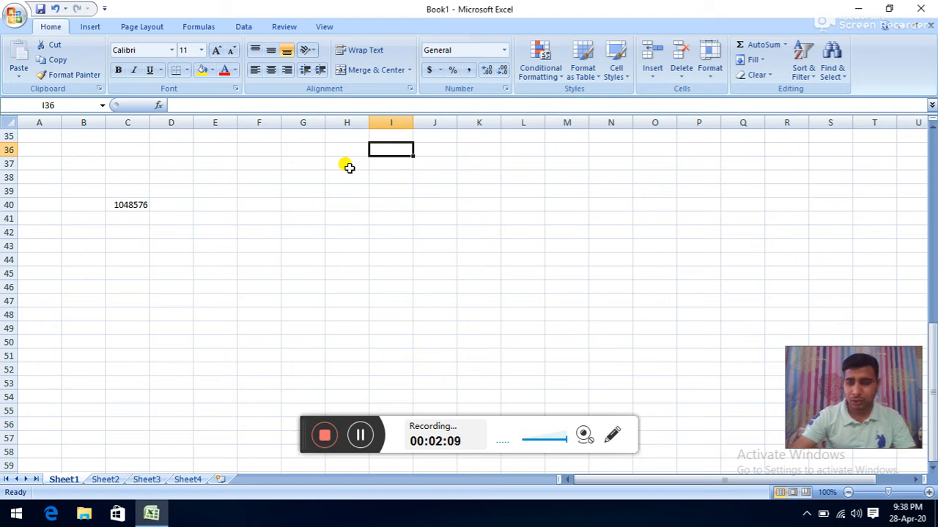
type("16384")
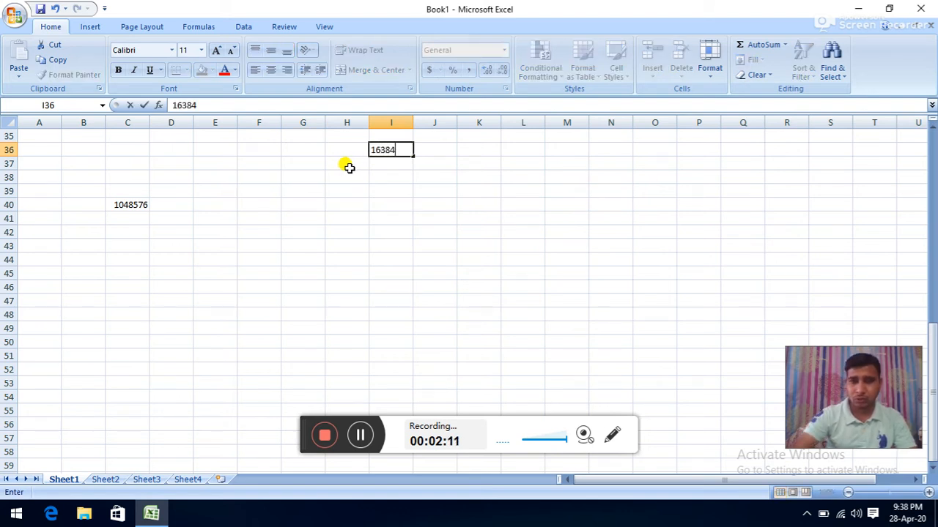
left_click_drag(463, 151, 462, 185)
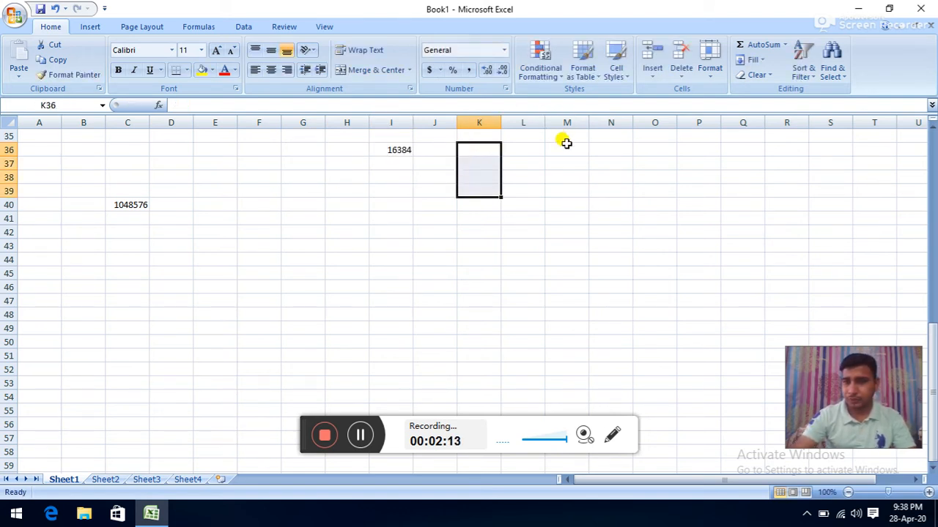
left_click_drag(564, 146, 551, 185)
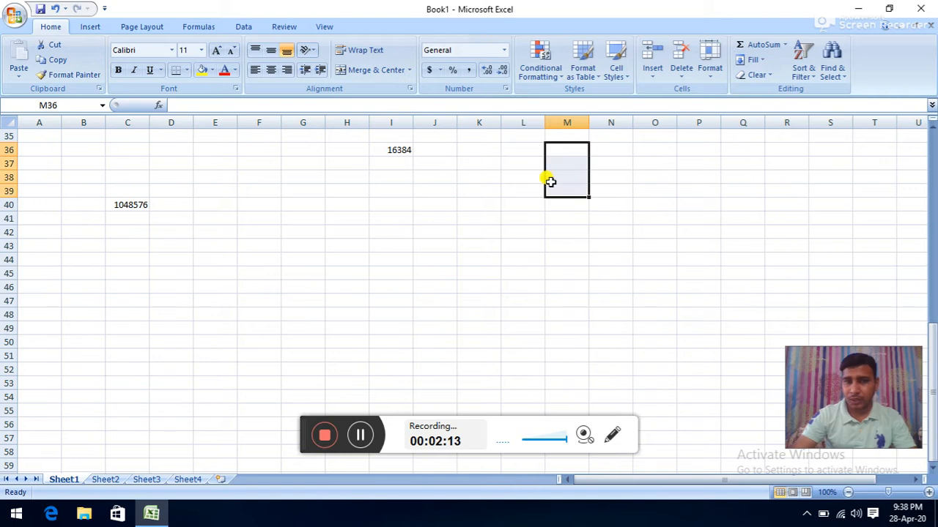
left_click(41, 121)
left_click(83, 122)
left_click(121, 121)
left_click(168, 122)
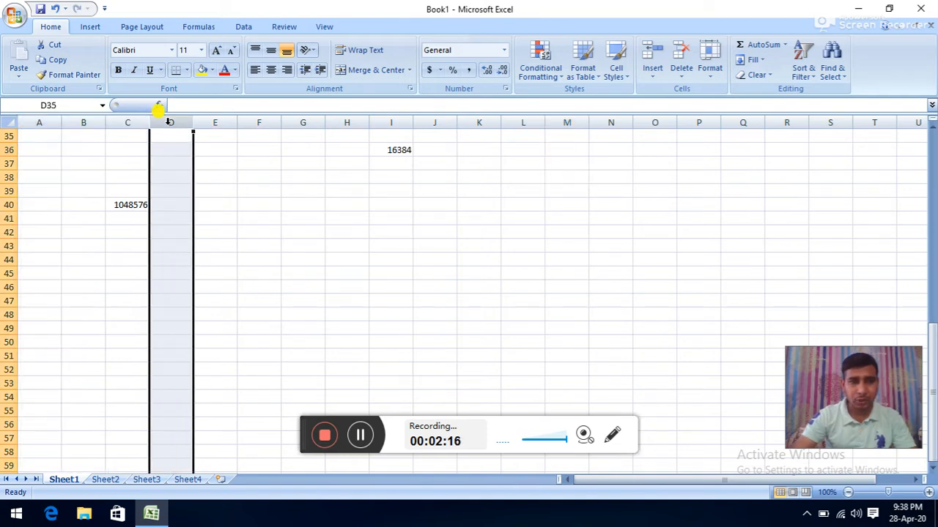
left_click(215, 122)
- Select row 36 and scroll up and down through the rows
left_click(9, 149)
scroll(4, 169, "up", 8)
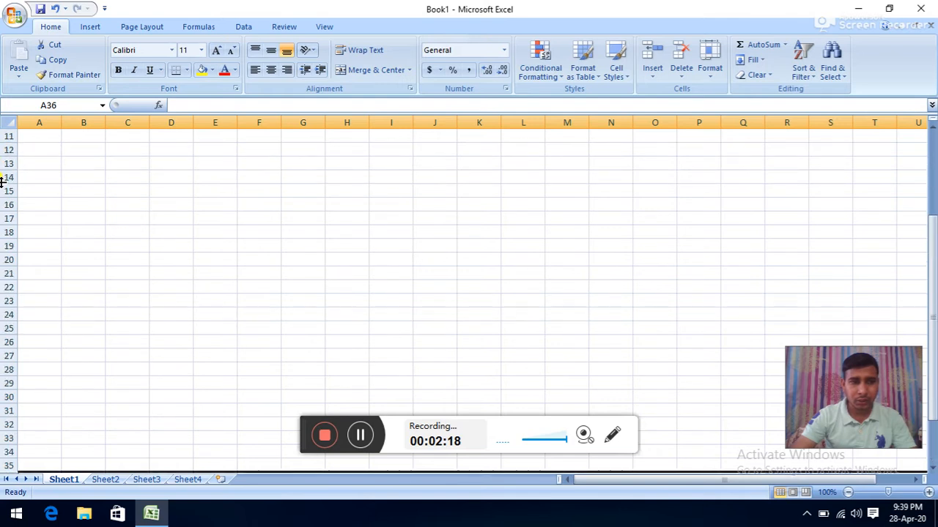
scroll(3, 182, "up", 3)
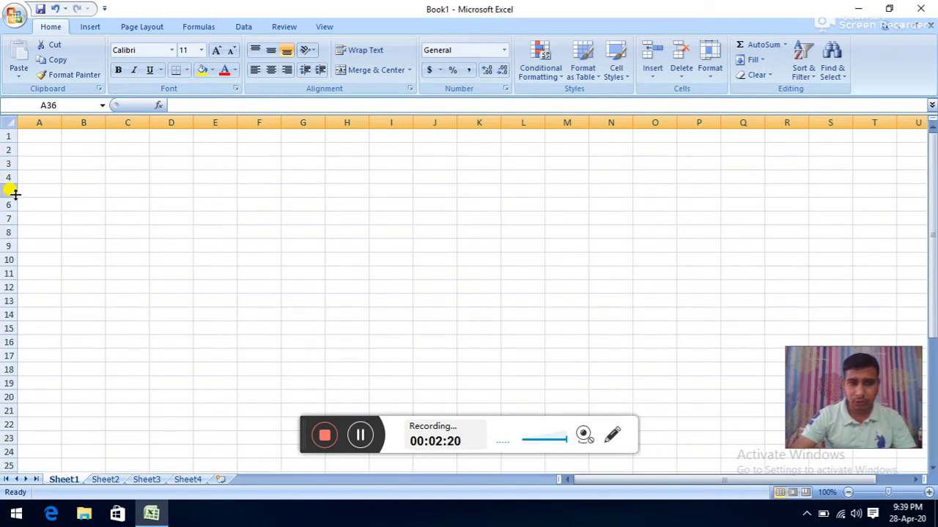
scroll(11, 183, "down", 7)
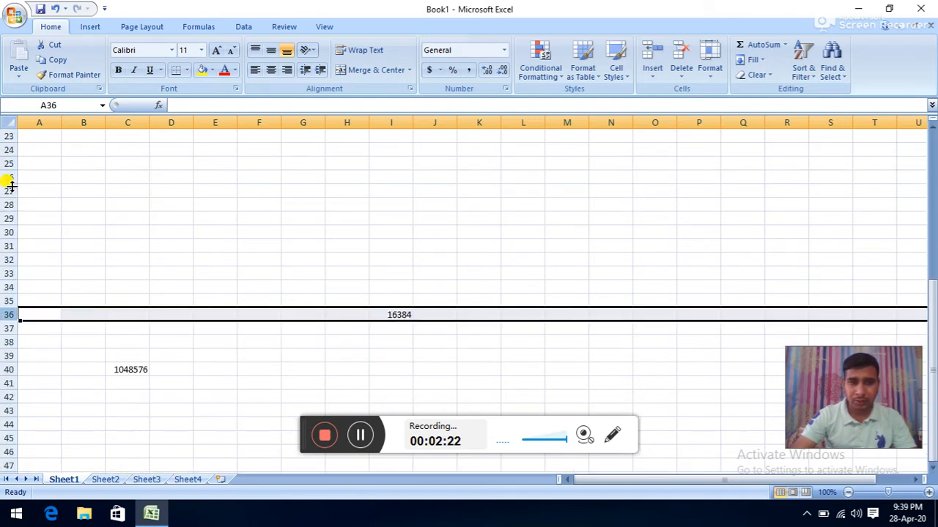
scroll(11, 187, "down", 20)
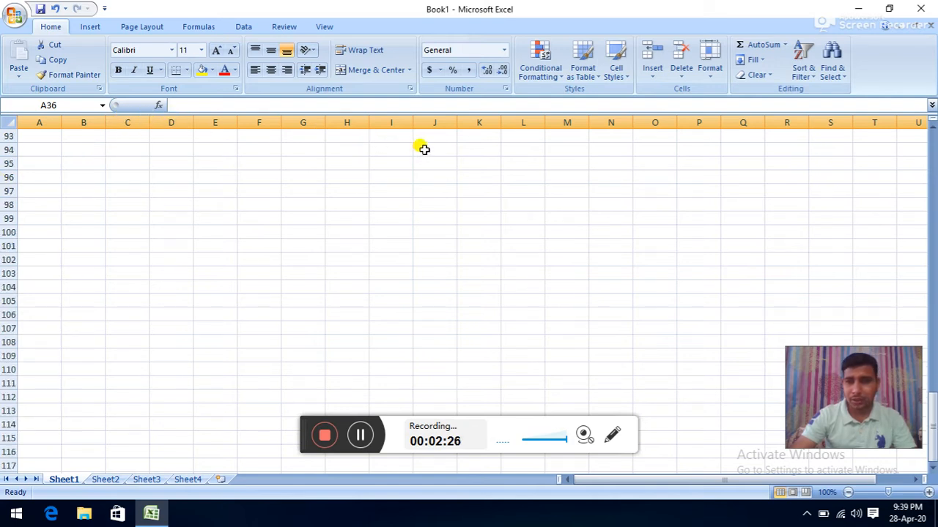
scroll(484, 150, "up", 19)
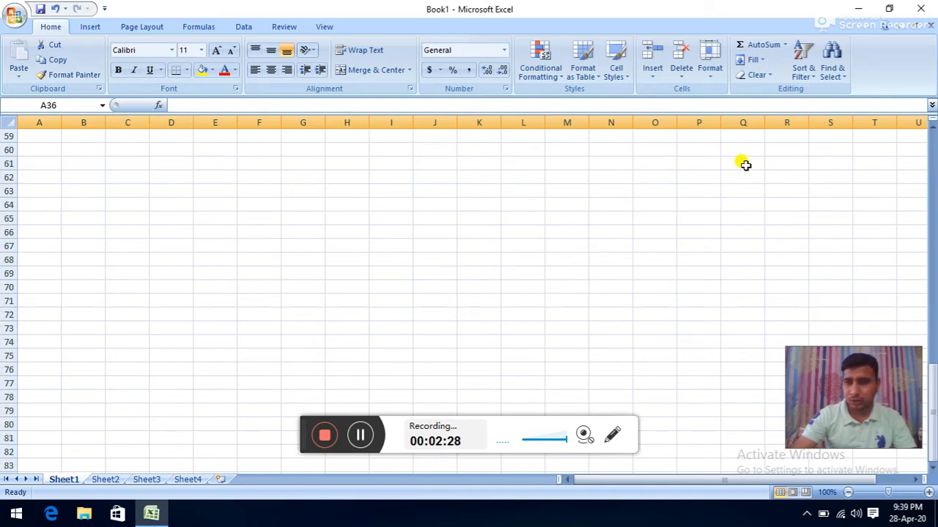
scroll(546, 143, "up", 12)
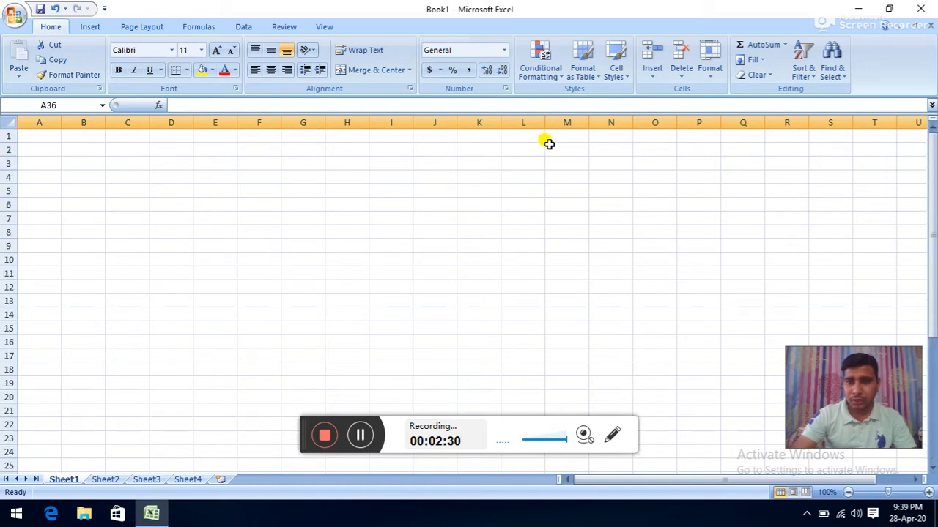
- Scroll right with the horizontal scrollbar arrow, then drag the thumb back to column A
left_click(915, 479)
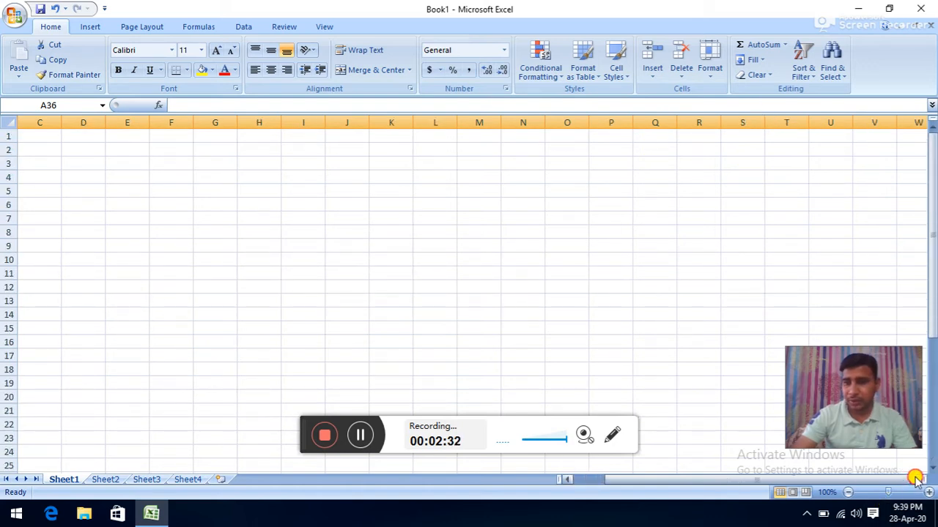
left_click(916, 479)
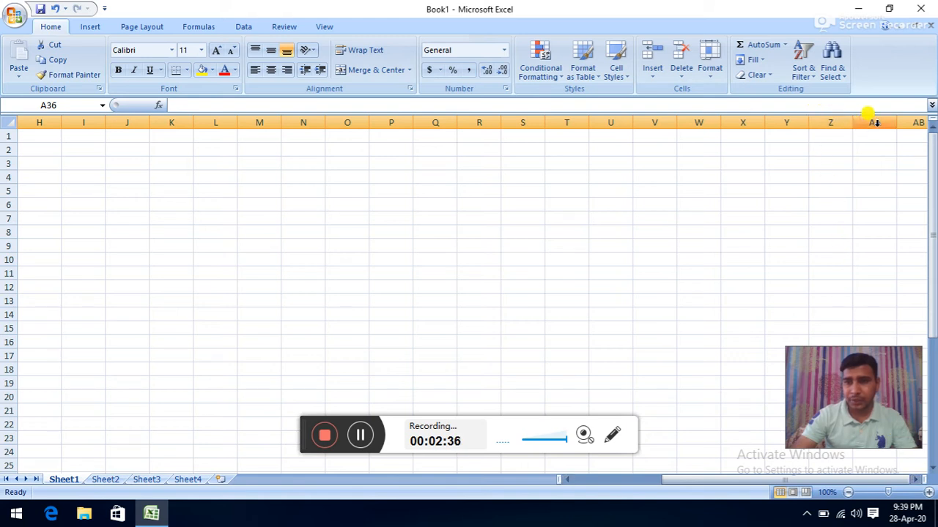
left_click(917, 480)
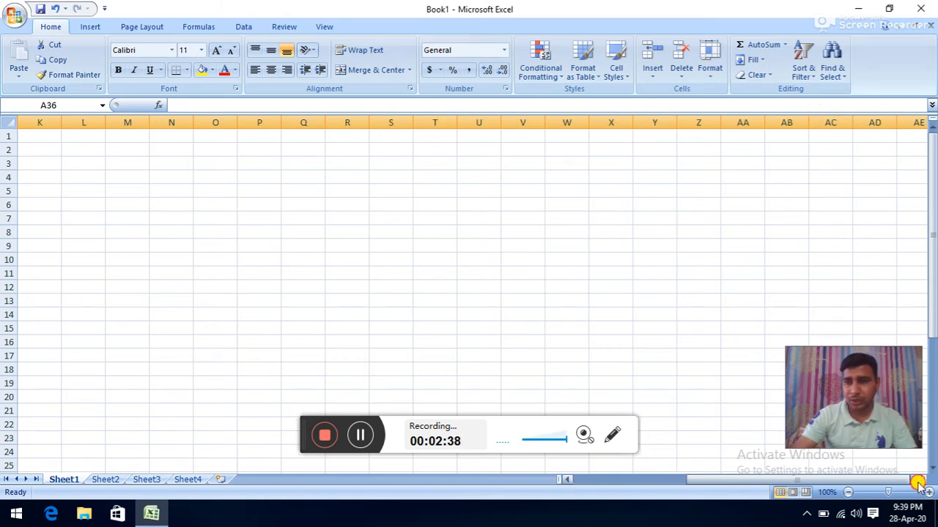
left_click(917, 479)
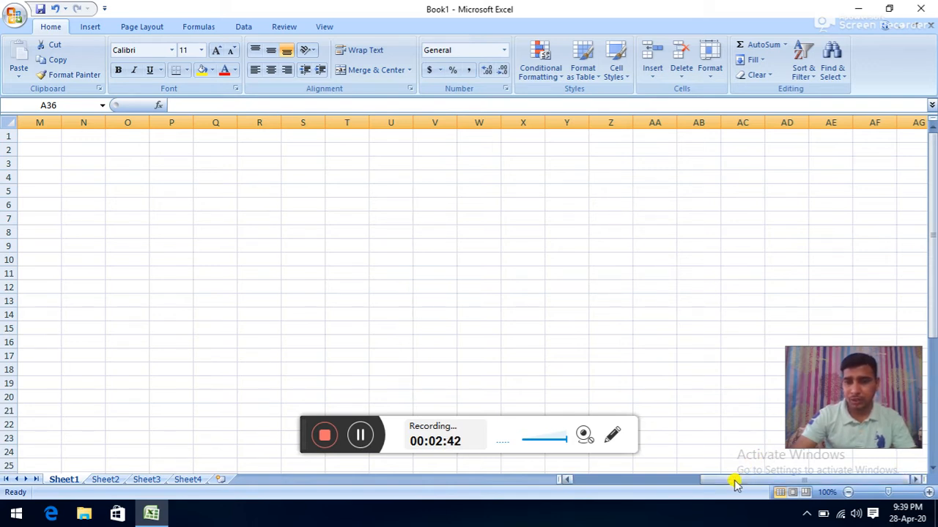
left_click_drag(735, 483, 579, 443)
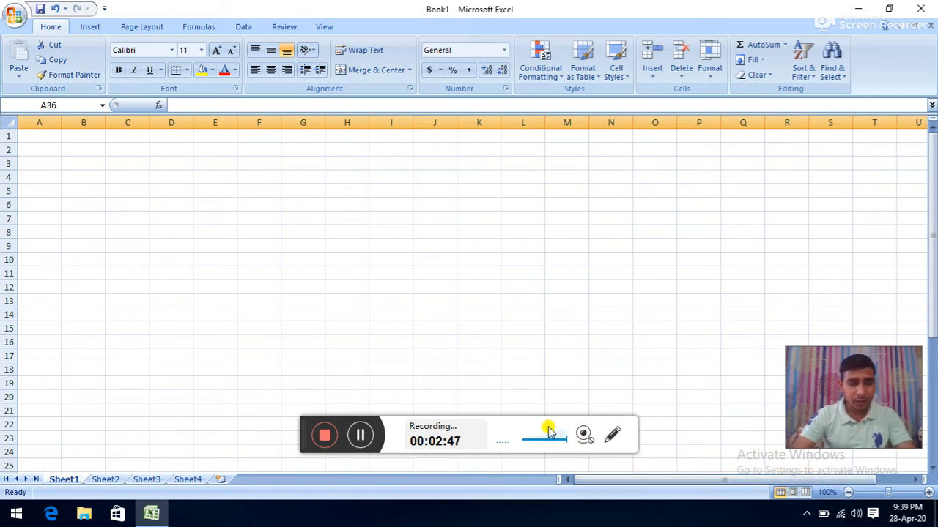
- Select various cells and move the empty range G4:K4 down to row 6
left_click(379, 189)
left_click(344, 192)
left_click_drag(290, 174, 451, 176)
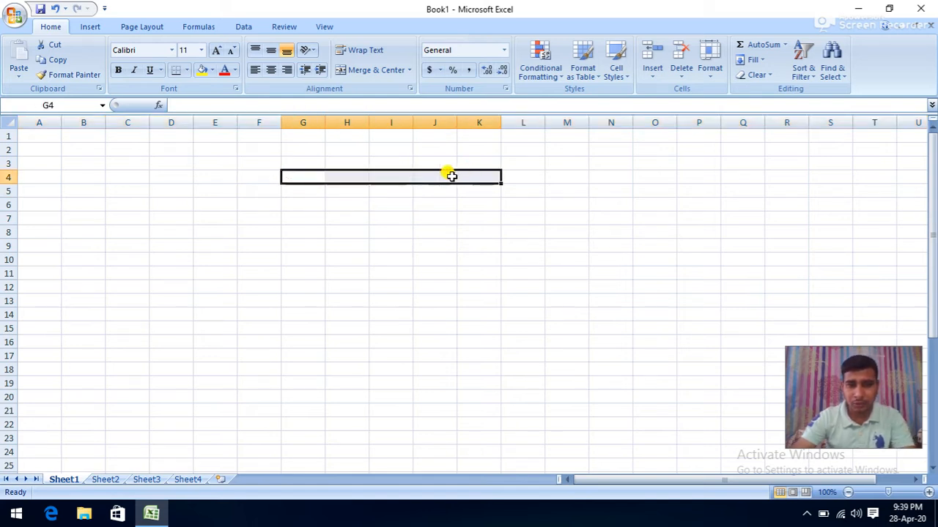
left_click_drag(351, 171, 351, 206)
left_click(338, 179)
left_click(337, 200)
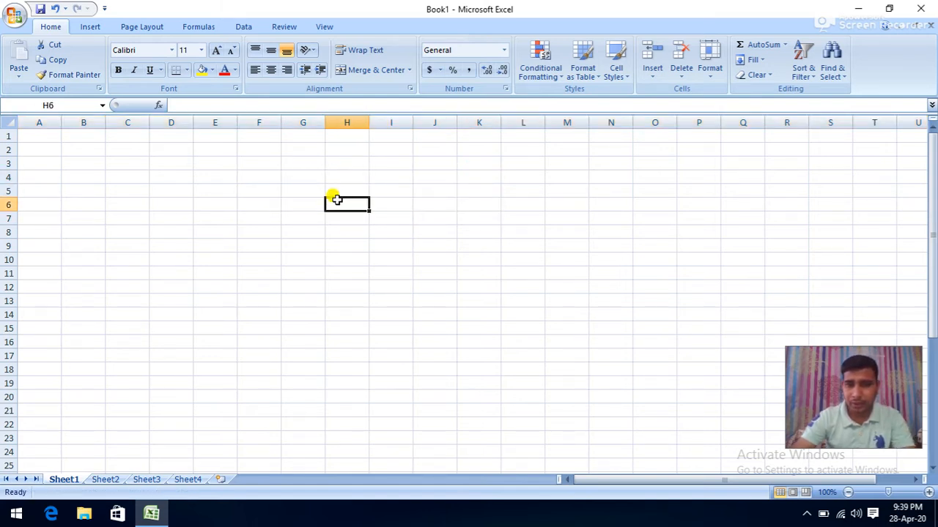
left_click(306, 192)
left_click(287, 203)
left_click(199, 189)
left_click(133, 180)
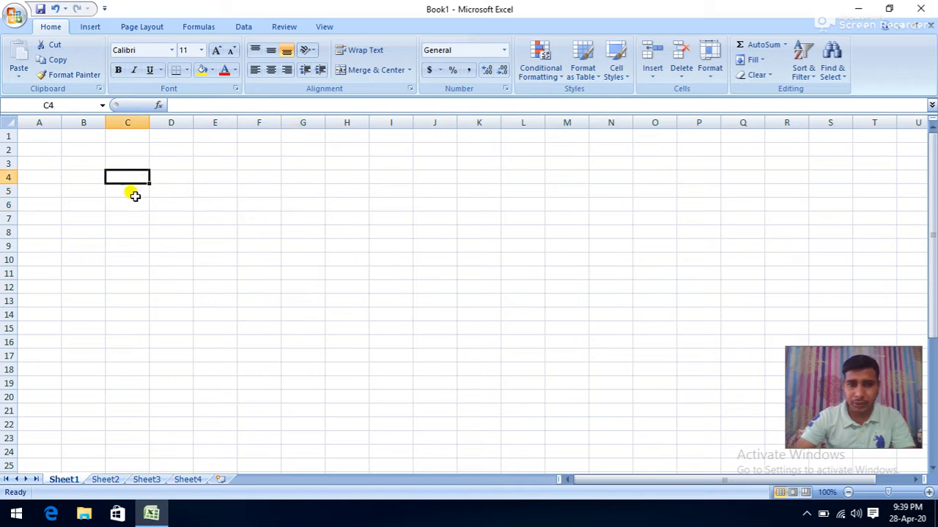
left_click(135, 196)
- Enter CELL in cell C7, then glance at the Insert and Page Layout ribbons before returning to Home
left_click(128, 215)
type("C")
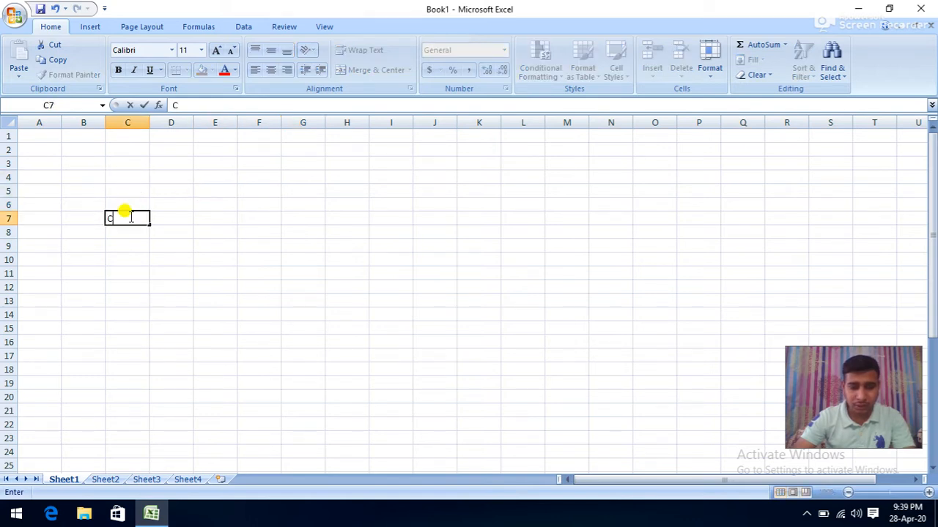
type("ELL")
left_click(181, 244)
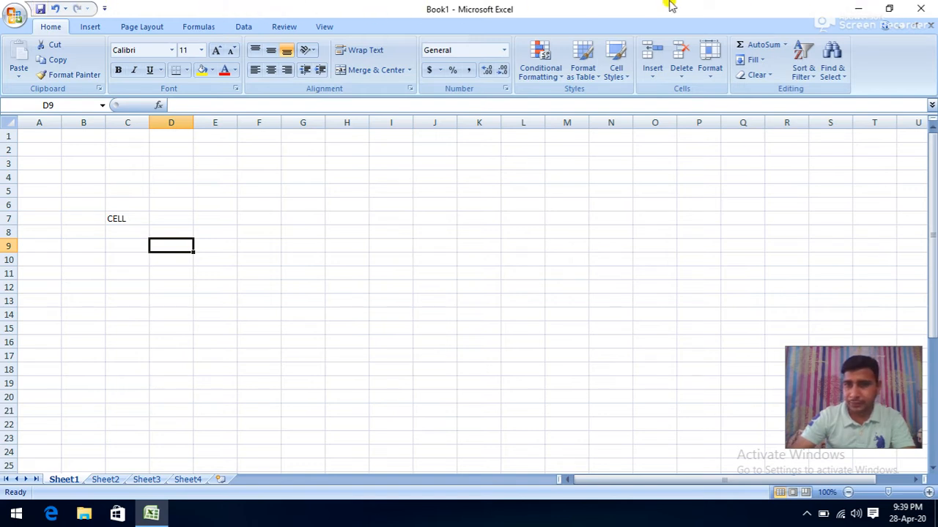
left_click(92, 26)
left_click(137, 26)
left_click(51, 27)
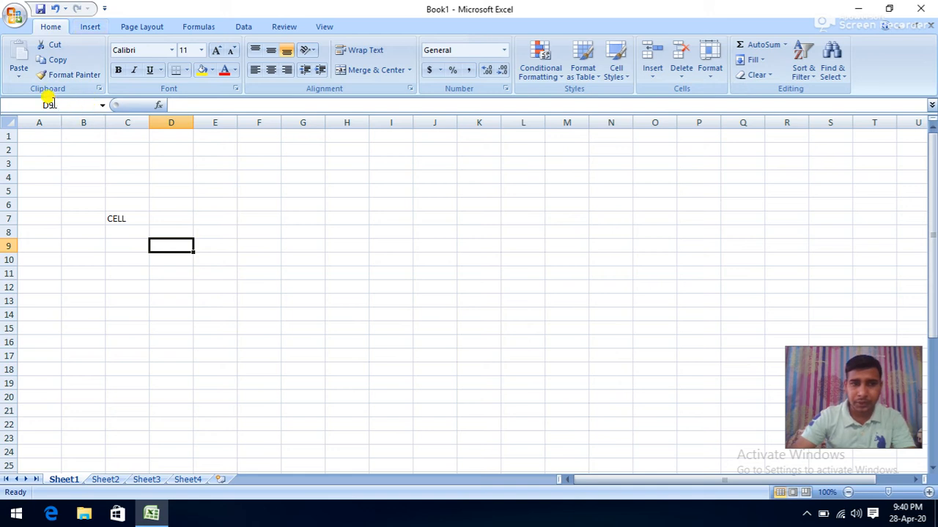
- Select cells E5, F7, B3, J6, P9 and H12, briefly editing E5 in the formula bar
left_click(203, 190)
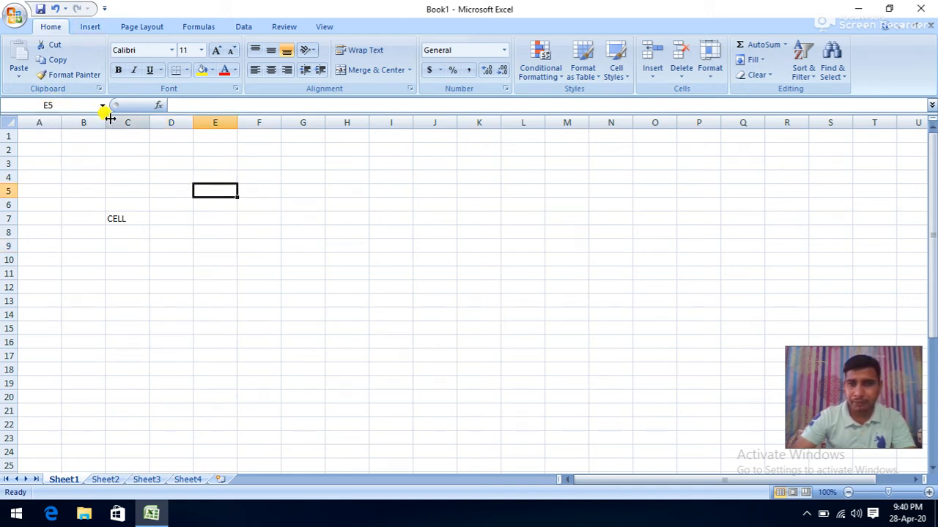
left_click(172, 103)
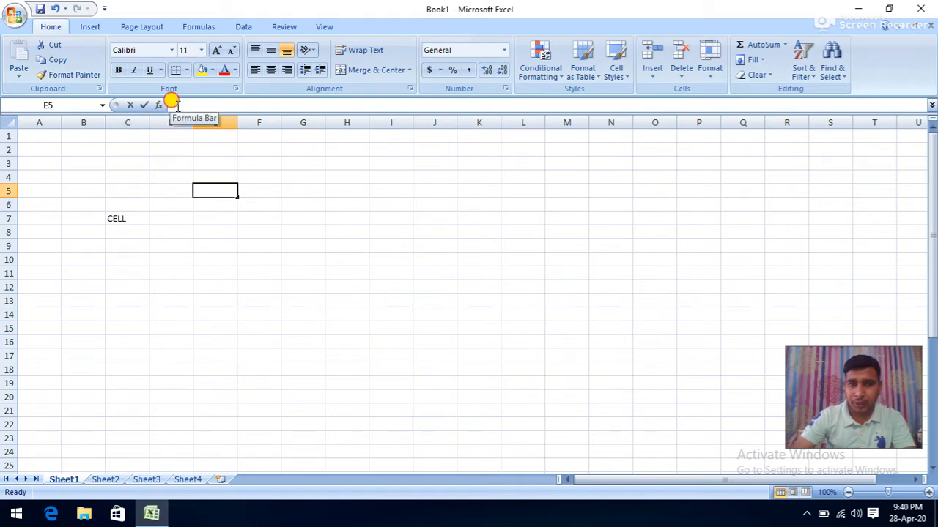
left_click(273, 217)
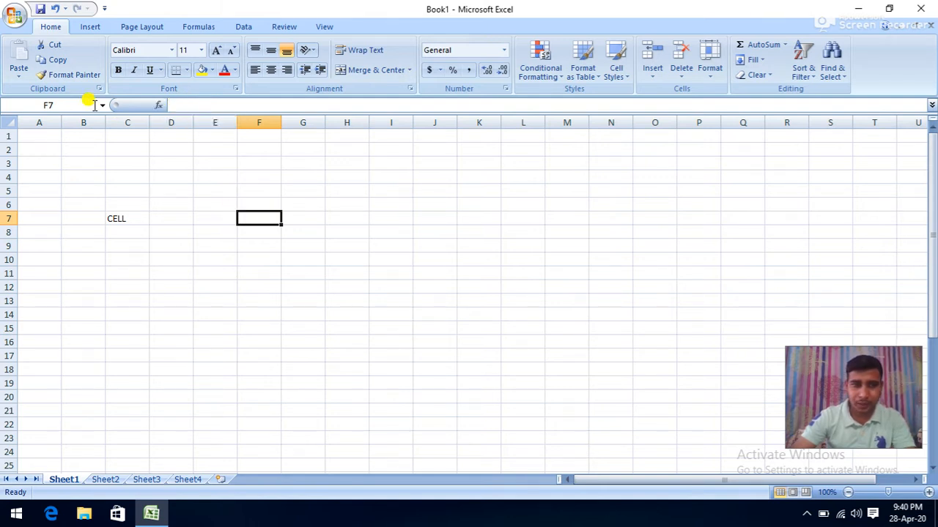
left_click(74, 162)
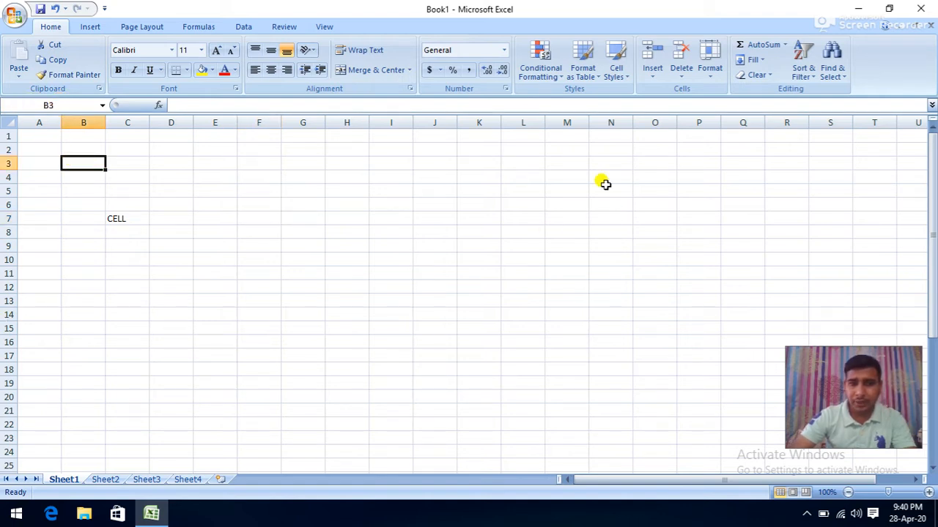
left_click(421, 204)
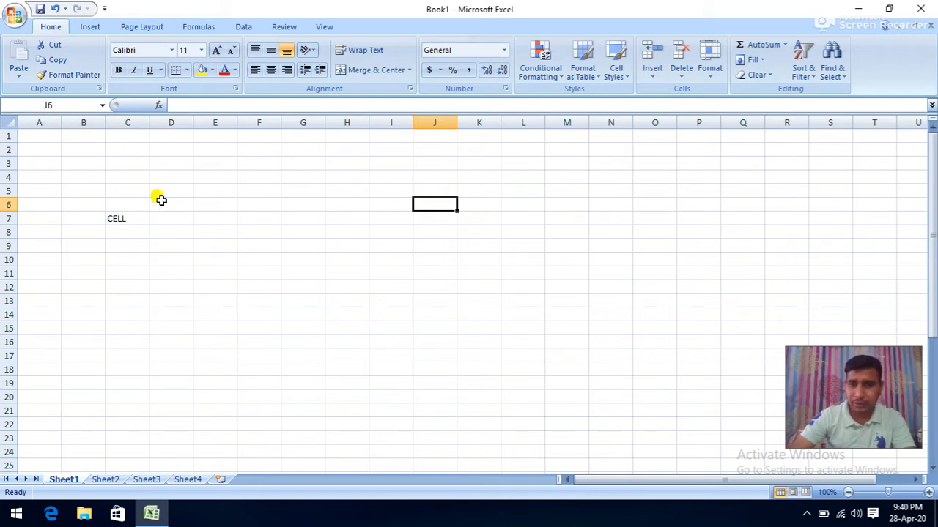
left_click(696, 245)
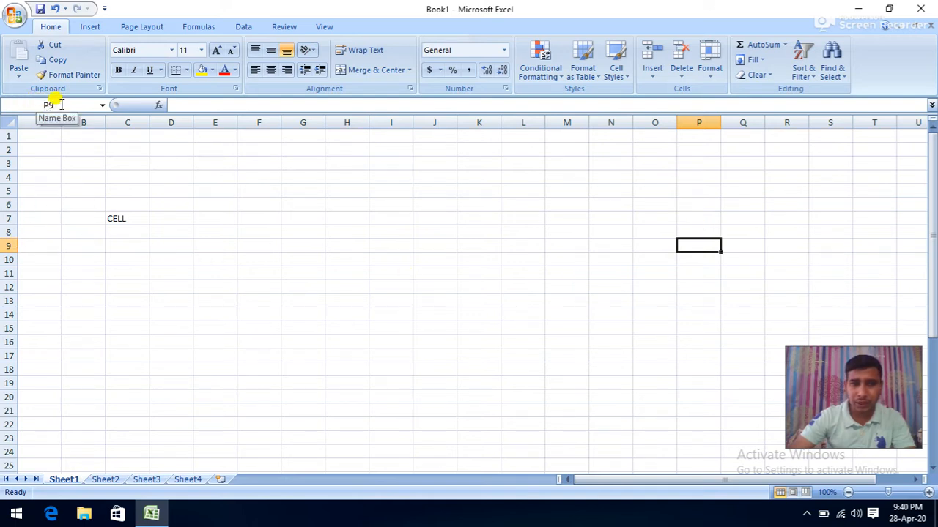
left_click(328, 286)
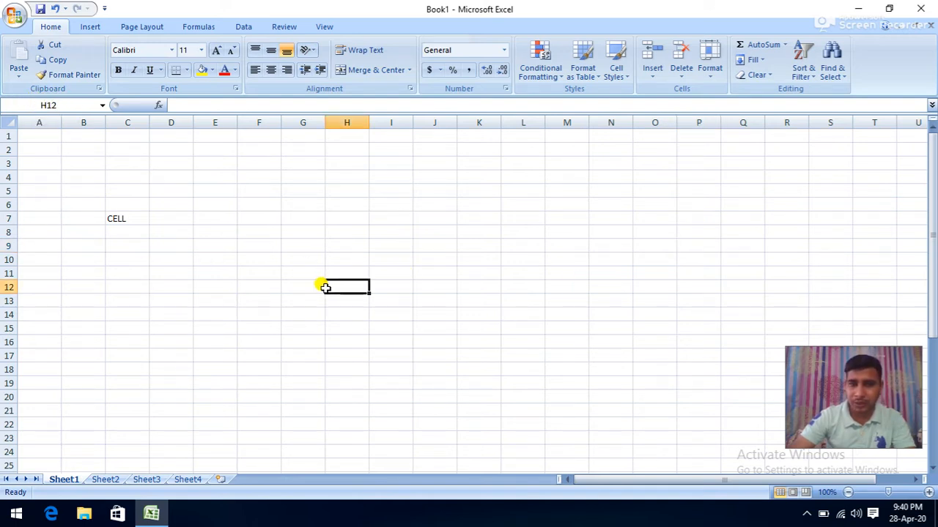
- Use the Name Box, then select cells F12, K8, H5, G9, E13 and H8
left_click(44, 104)
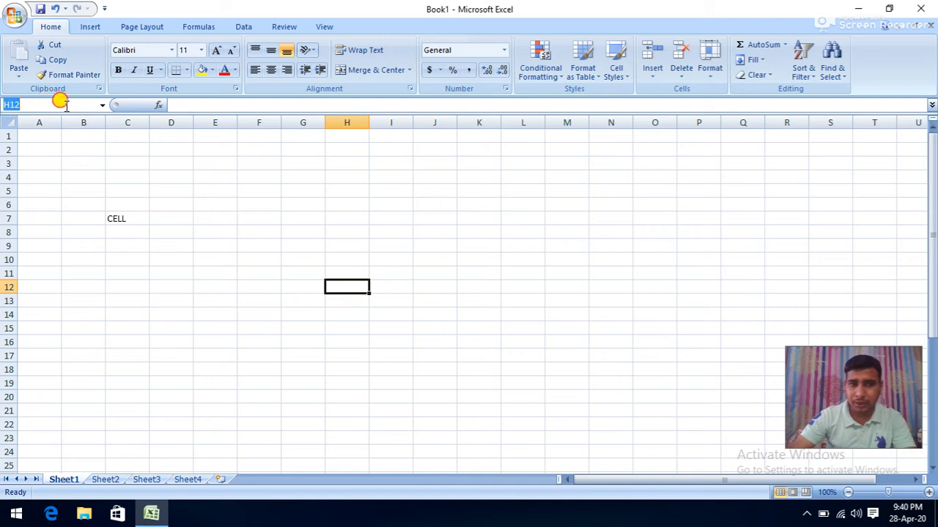
left_click(242, 284)
left_click(491, 232)
left_click(359, 186)
left_click(295, 249)
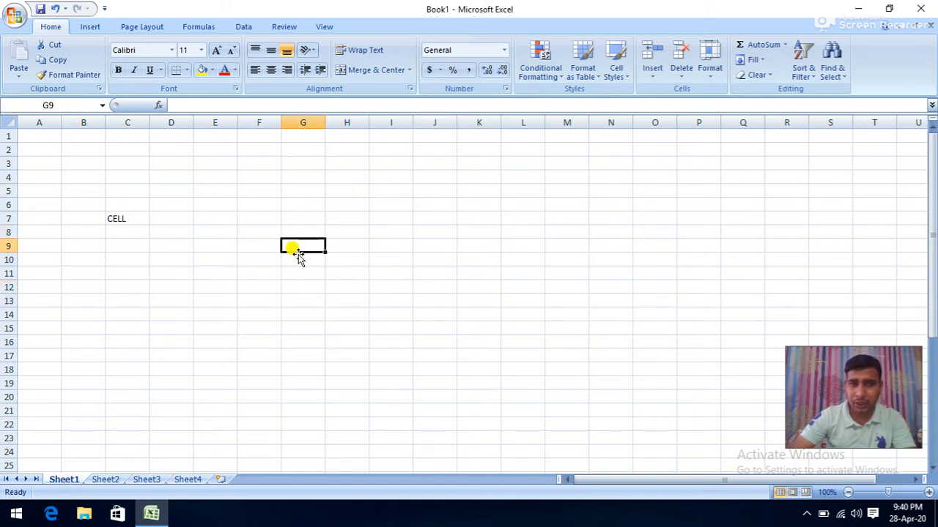
left_click(224, 300)
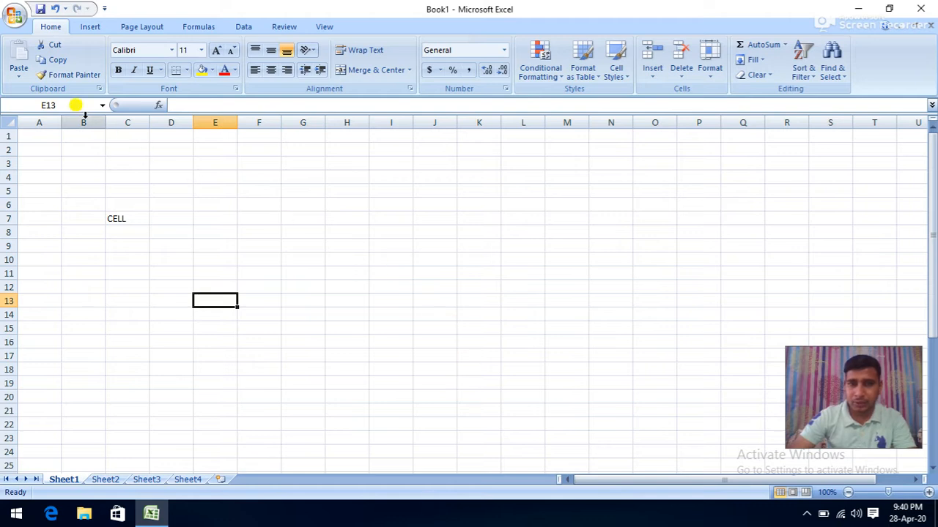
left_click(332, 231)
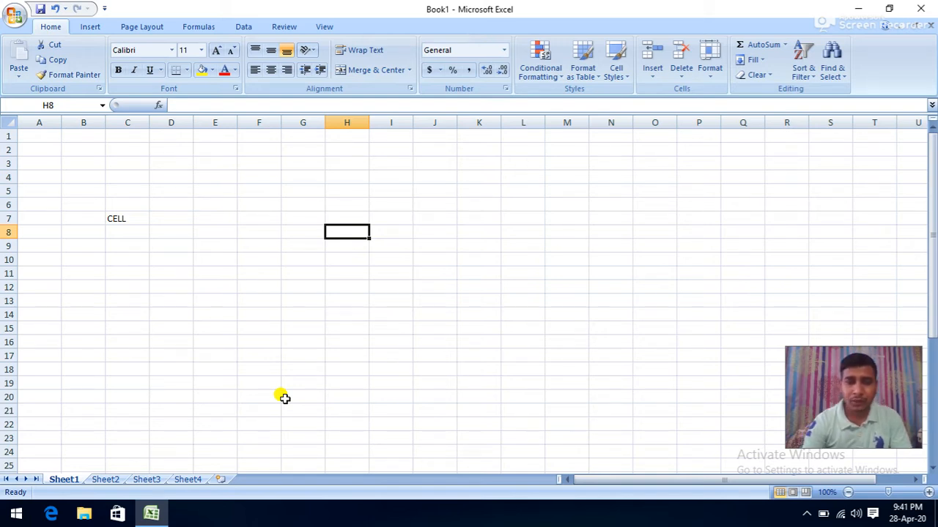
- Cycle among Sheet1, Sheet2 and Sheet3 several times, ending on Sheet3
left_click(105, 482)
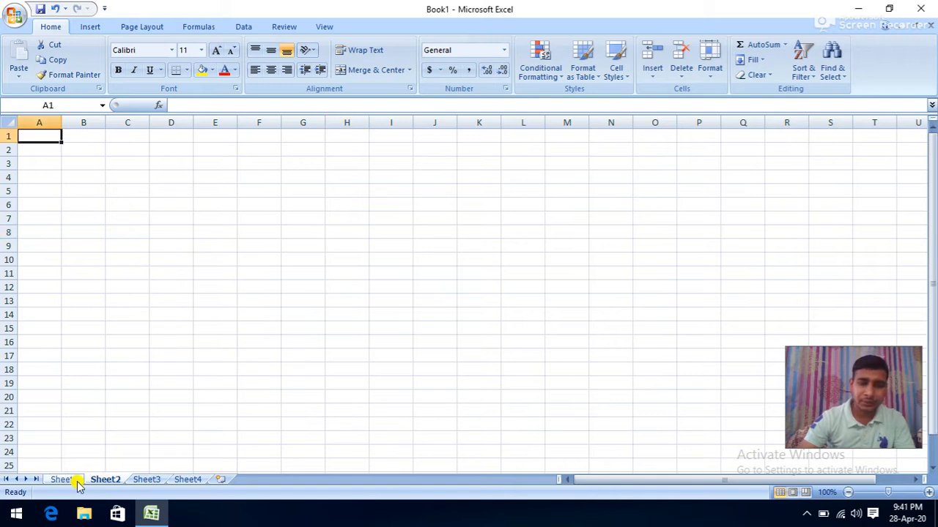
left_click(77, 483)
left_click(105, 482)
left_click(141, 482)
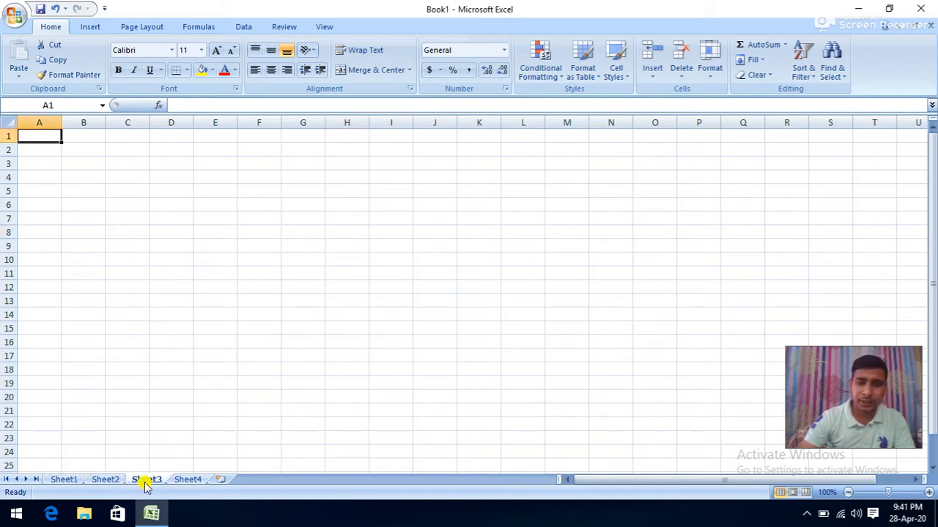
left_click(60, 480)
left_click(102, 482)
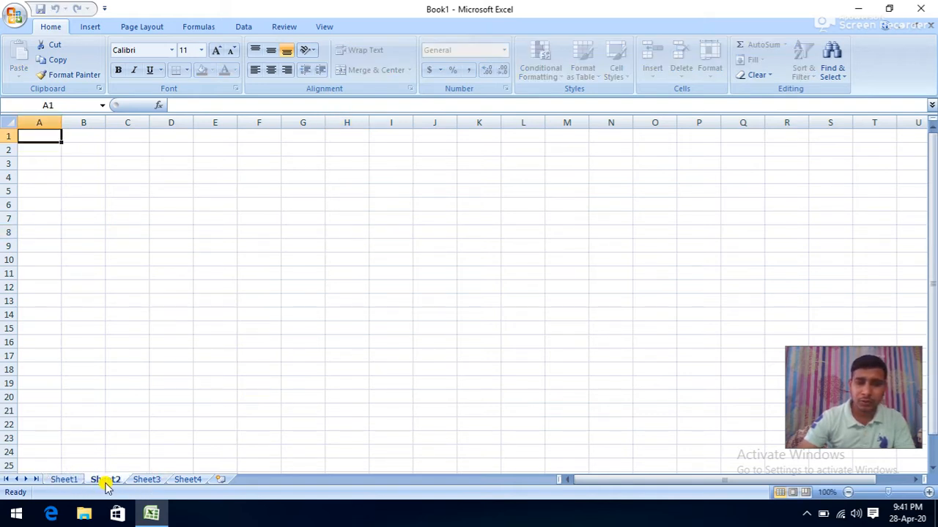
left_click(150, 482)
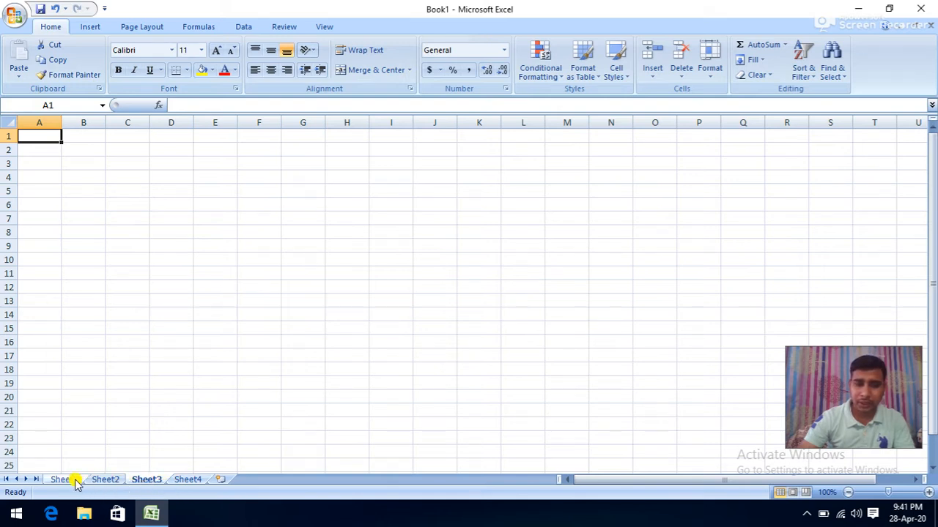
left_click(71, 482)
left_click(111, 482)
left_click(137, 482)
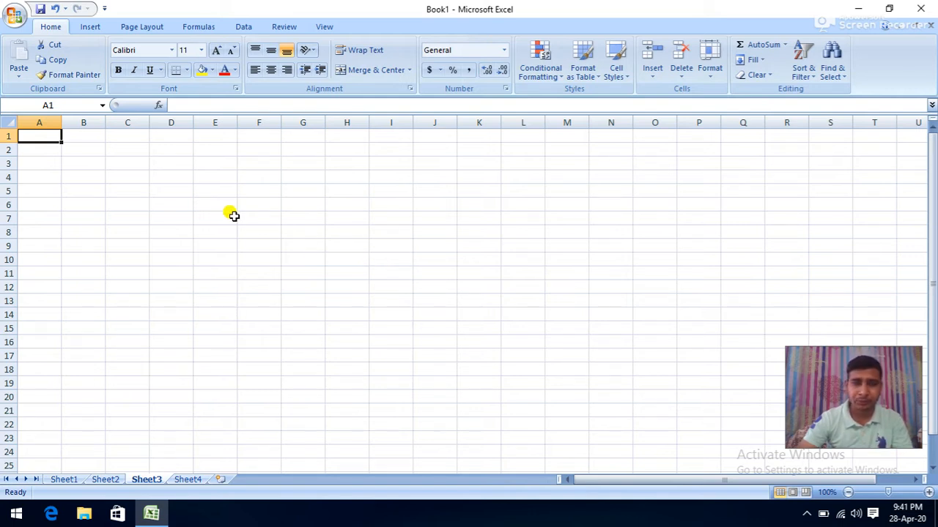
- Widen column A, adjust row 1's height, then narrow column A slightly
left_click_drag(61, 123, 118, 124)
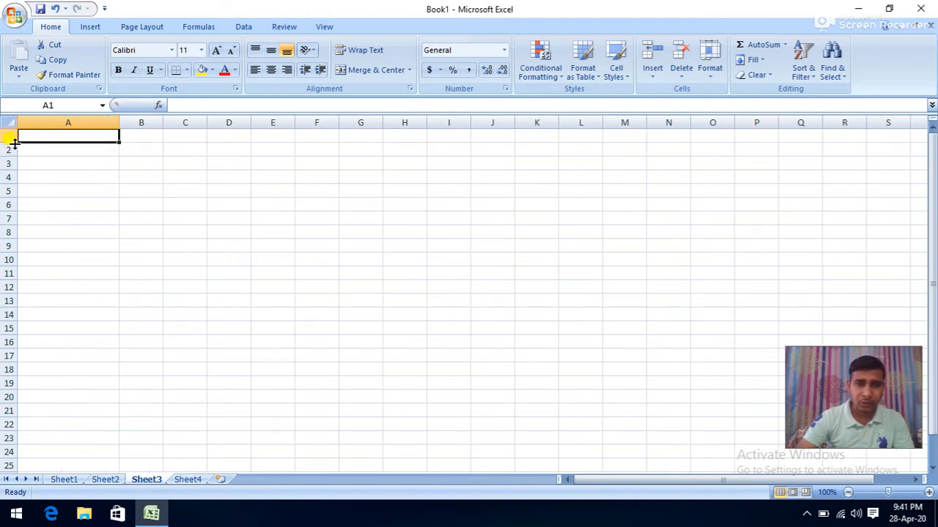
mouse_move(17, 142)
left_mouse_down()
mouse_move(18, 161)
mouse_move(7, 148)
left_mouse_up()
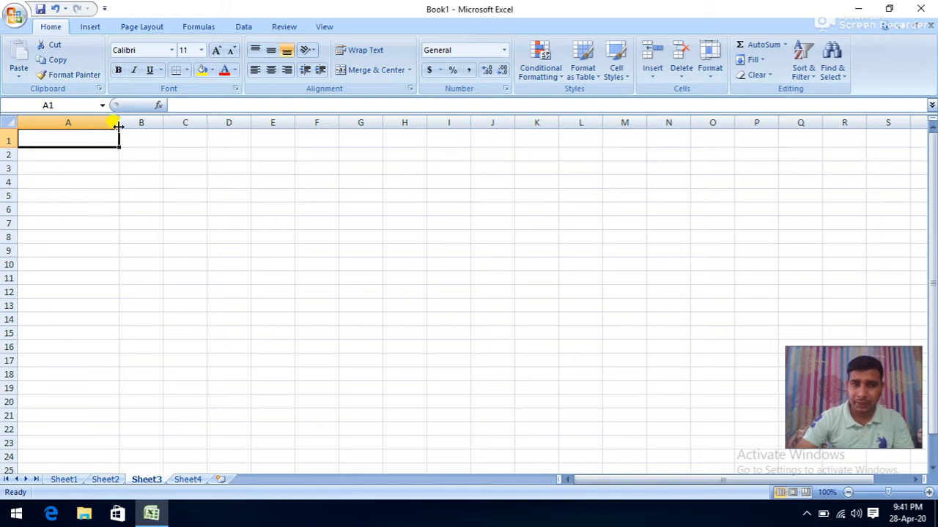
left_click_drag(119, 122, 102, 125)
- Select A3:B3 and A4, then pick cell D3 for entry
left_click_drag(95, 171, 109, 167)
left_click(49, 180)
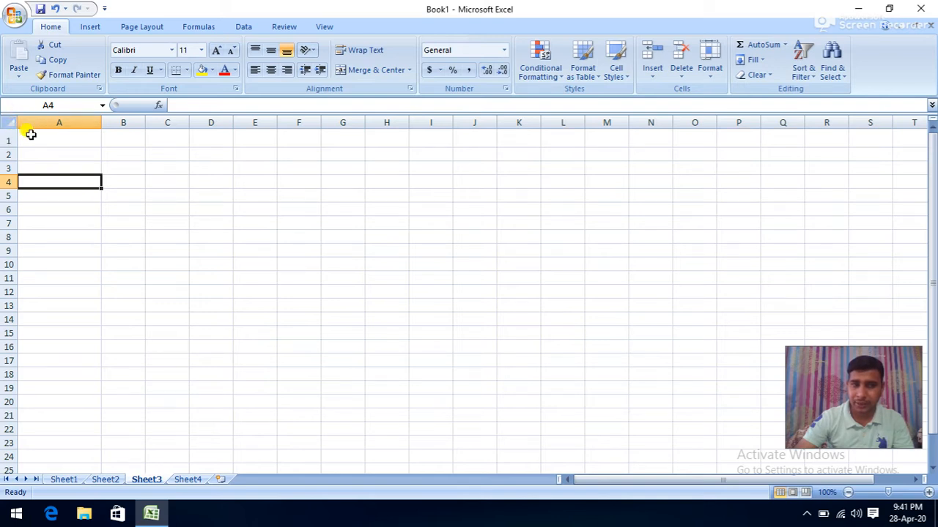
left_click(194, 167)
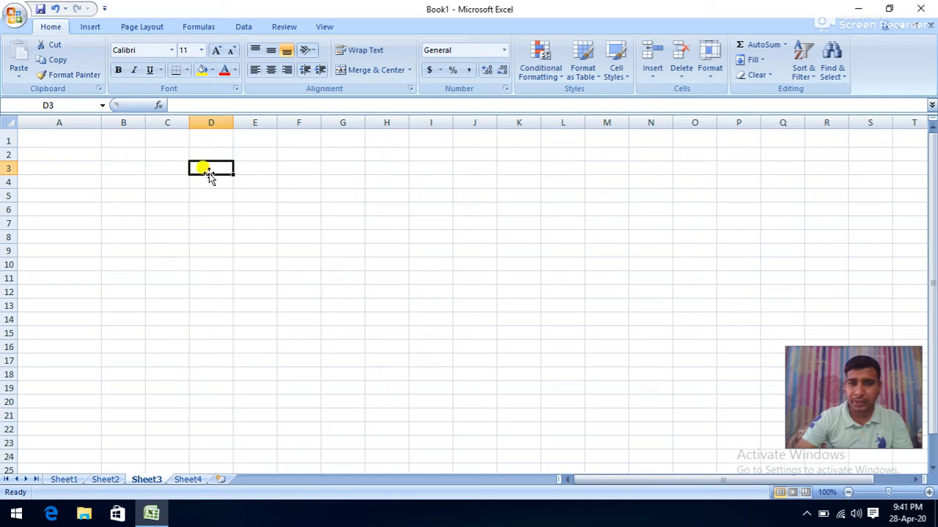
- Type 455 in D3, DDF in D4 and JJJ in D5, then reselect D3
type("4")
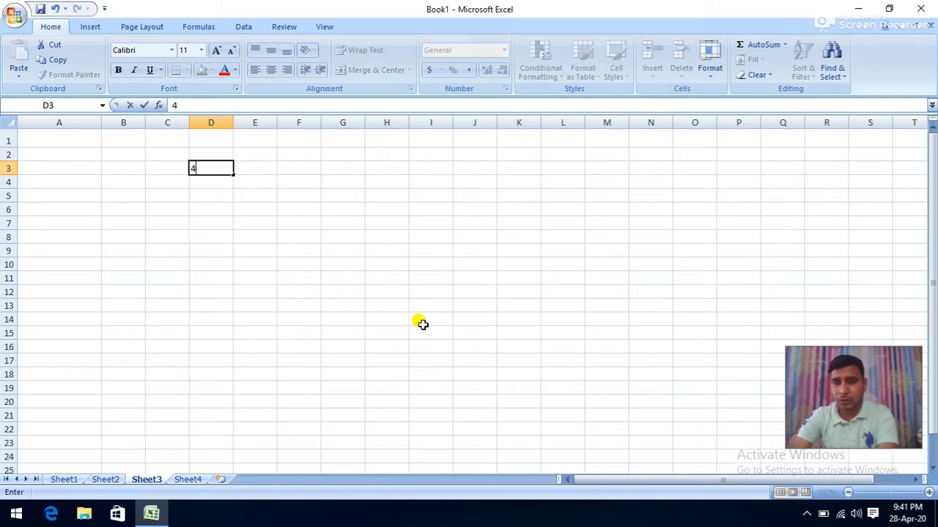
type("55")
left_click(210, 188)
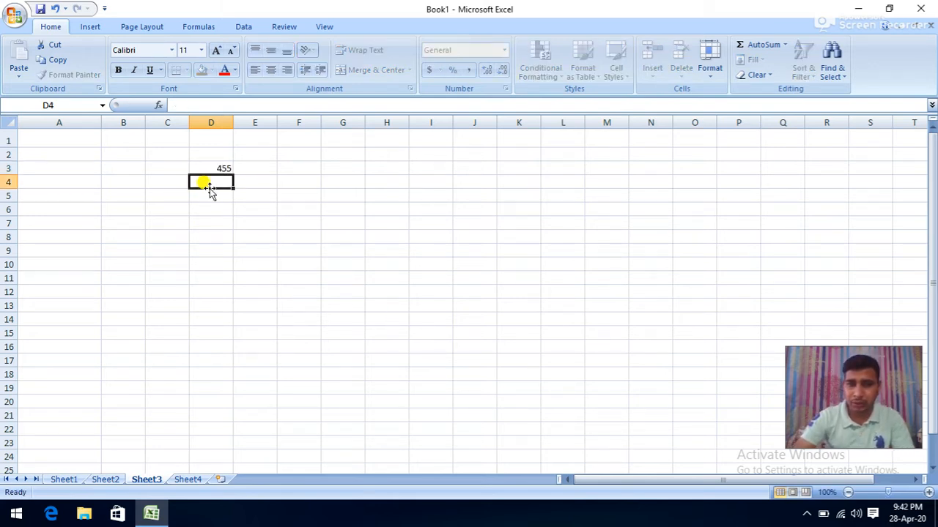
type("DDF")
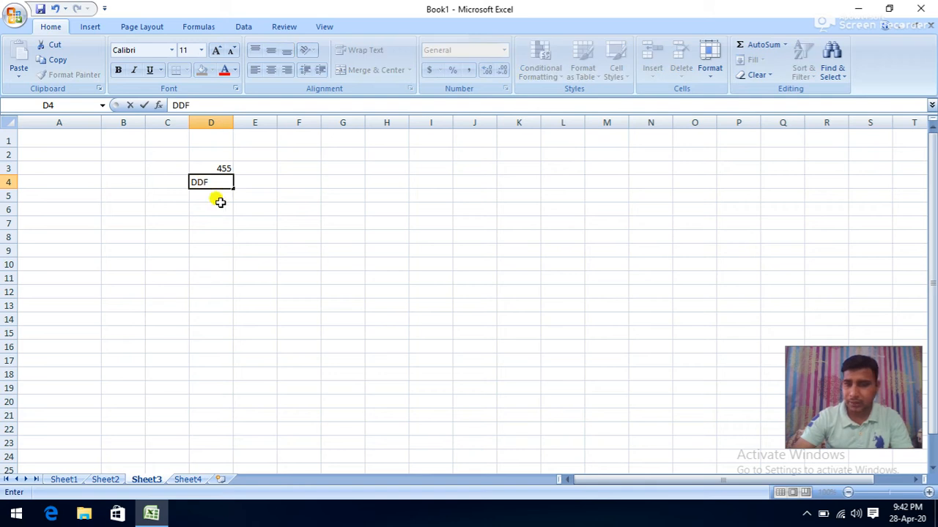
left_click(219, 199)
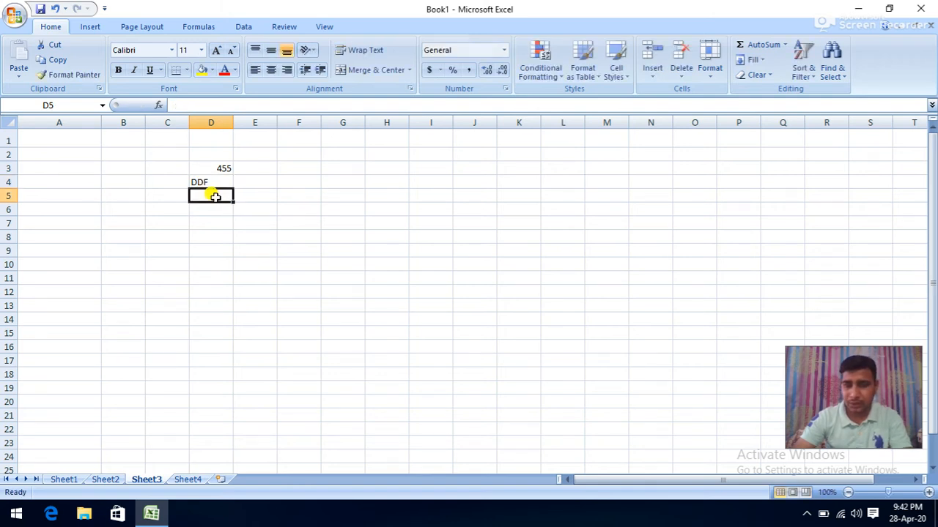
type("JJJ")
left_click(219, 226)
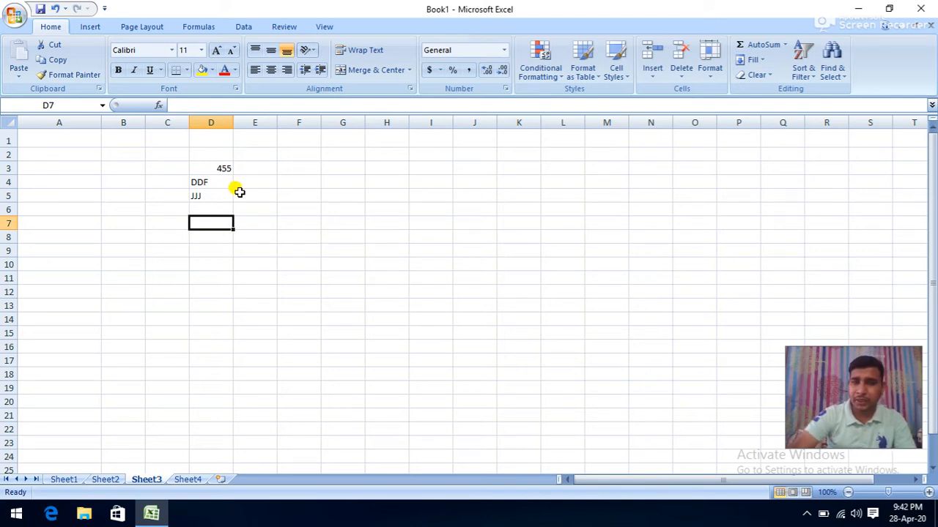
left_click(217, 165)
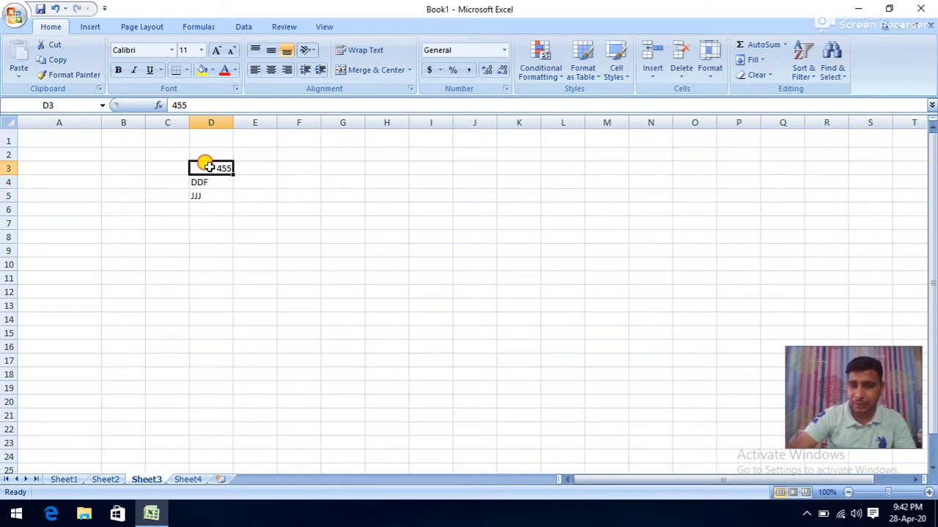
left_click_drag(209, 167, 440, 220)
left_click(296, 286)
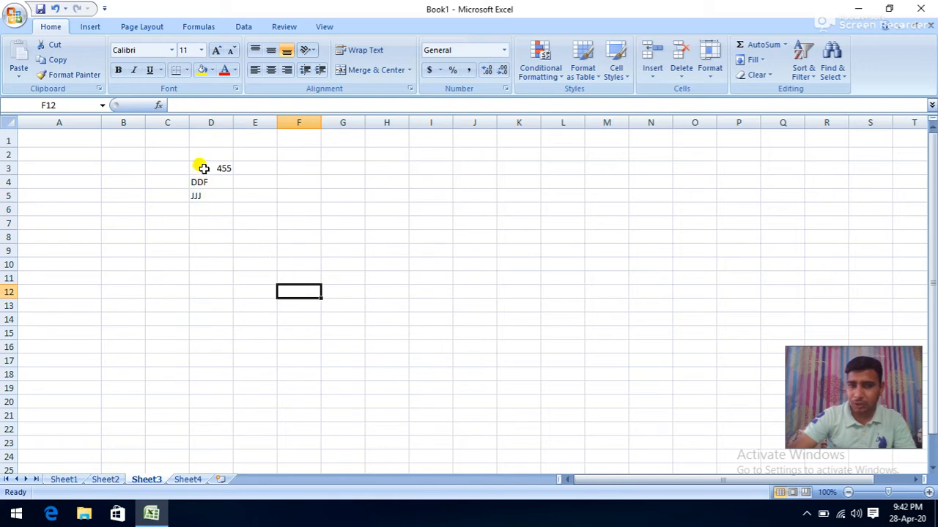
left_click_drag(203, 168, 201, 239)
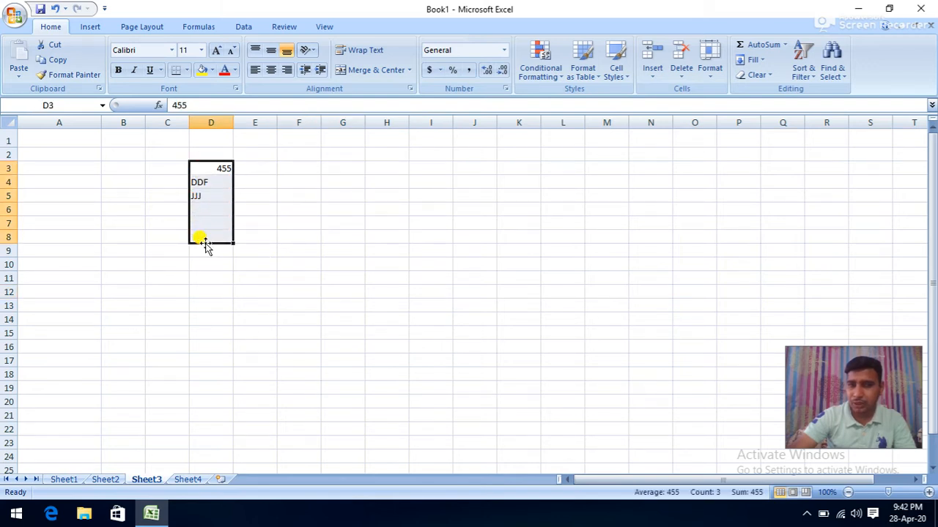
left_click(208, 195)
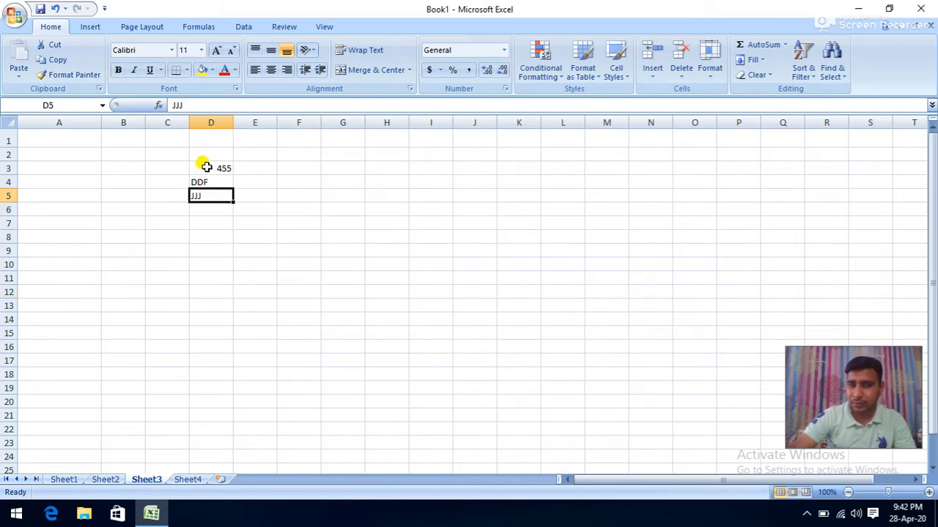
left_click(206, 167)
left_click_drag(211, 182, 211, 231)
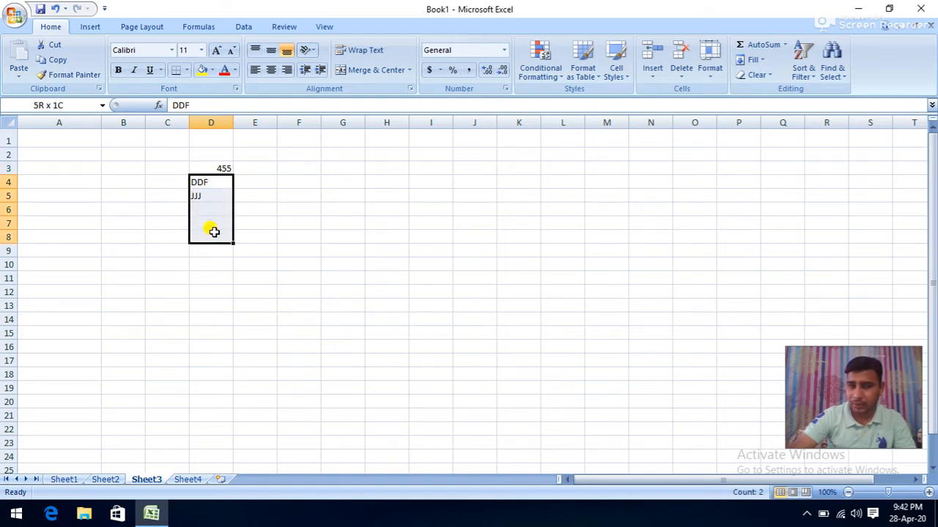
left_click(238, 192)
left_click(219, 196)
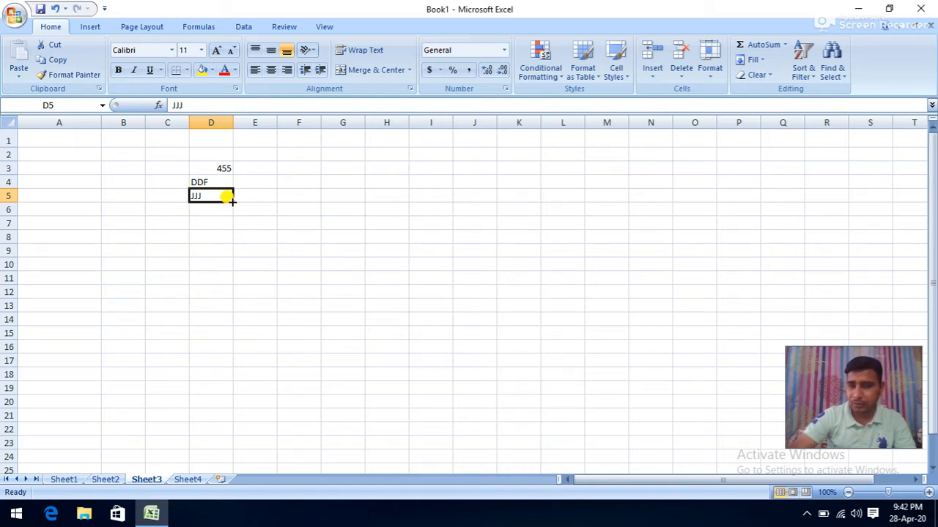
- Fill JJJ down to D11, move 455 from D3 to K4, and go back to Sheet1
left_click_drag(231, 201, 232, 282)
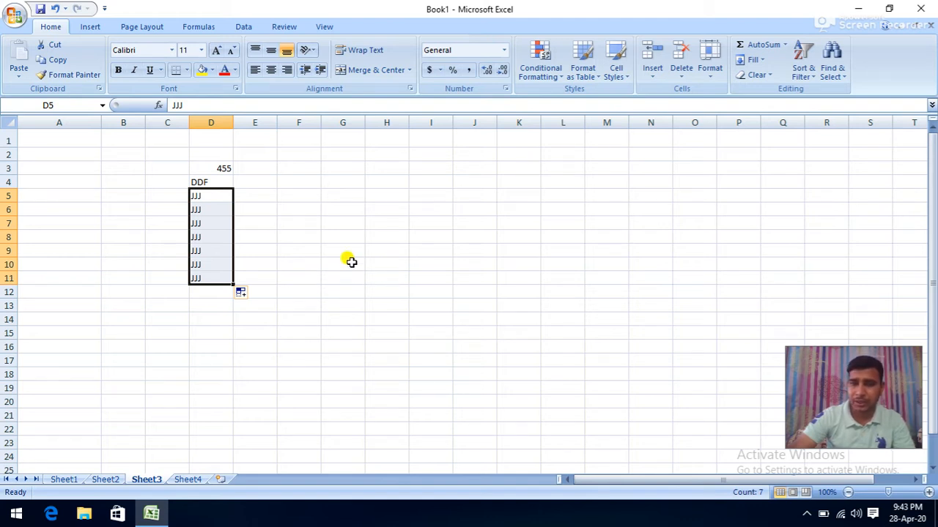
left_click(223, 169)
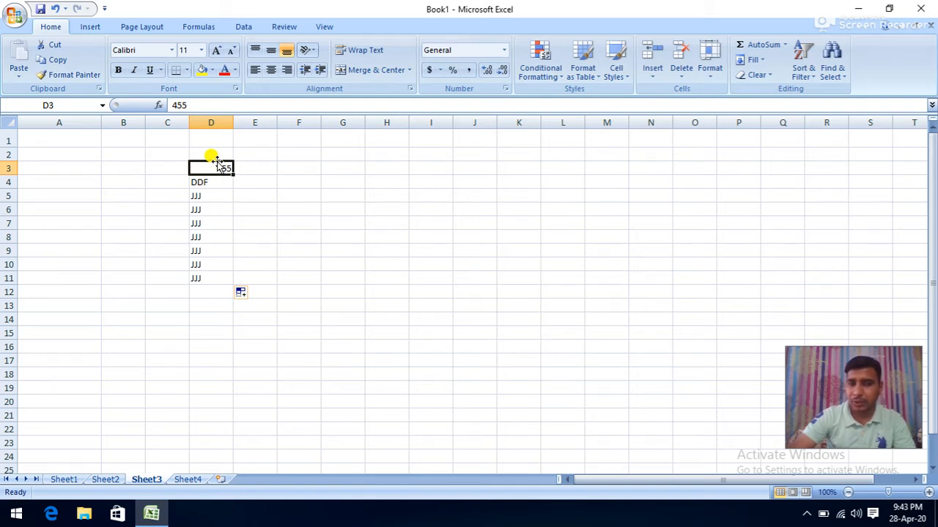
left_click_drag(218, 165, 524, 180)
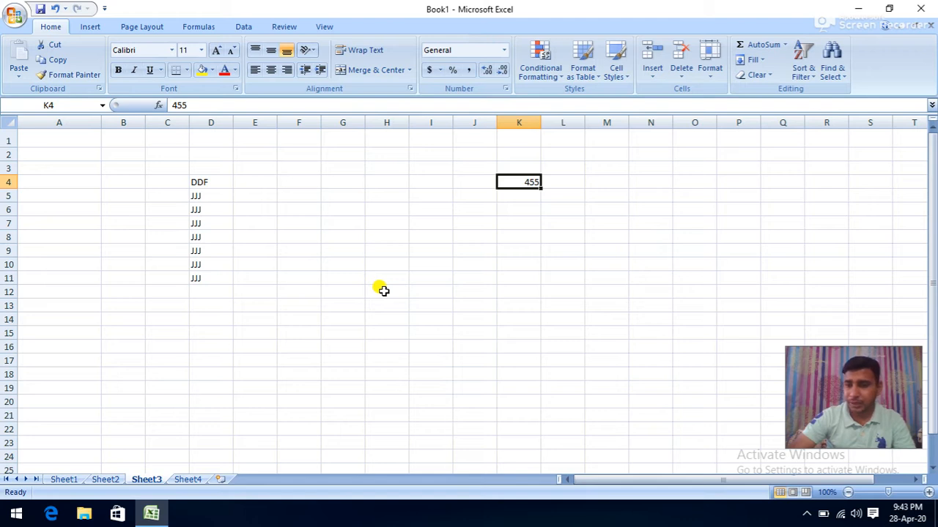
left_click(269, 236)
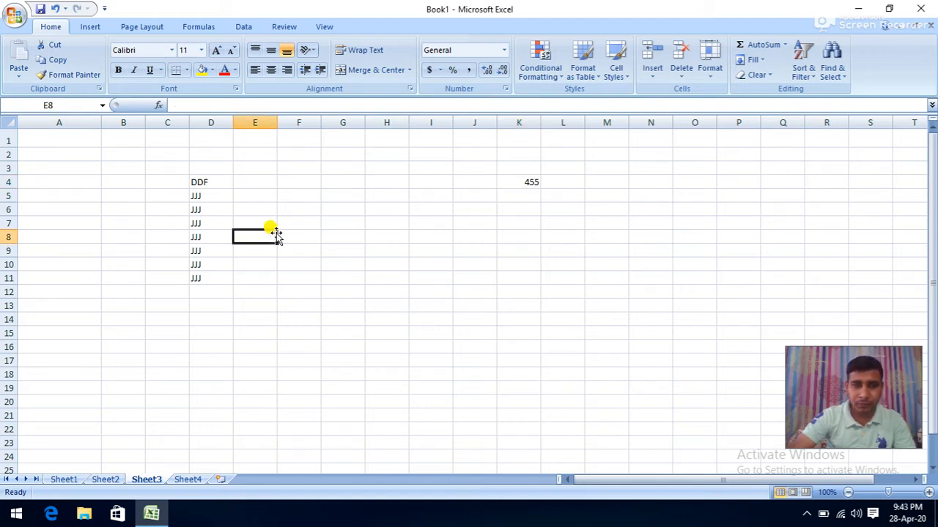
left_click(66, 480)
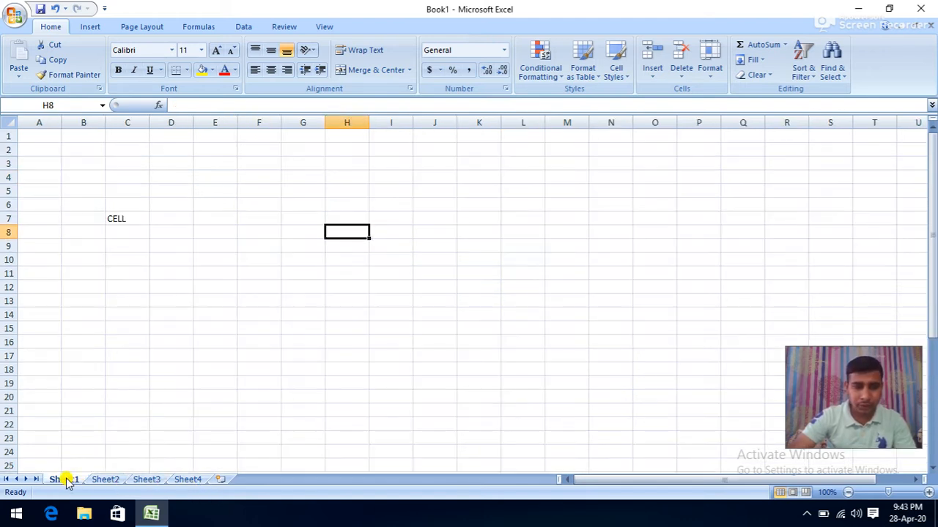
- Type PANKAJ into cell F4 on Sheet1 and reselect it
left_click(94, 482)
left_click(70, 480)
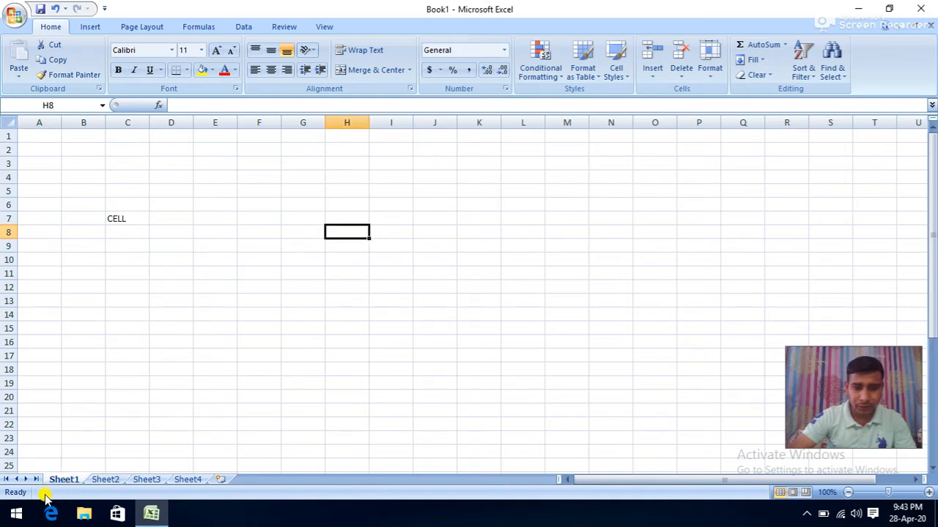
mouse_move(610, 479)
left_mouse_down()
mouse_move(682, 475)
mouse_move(619, 479)
left_mouse_up()
left_click_drag(935, 255, 897, 226)
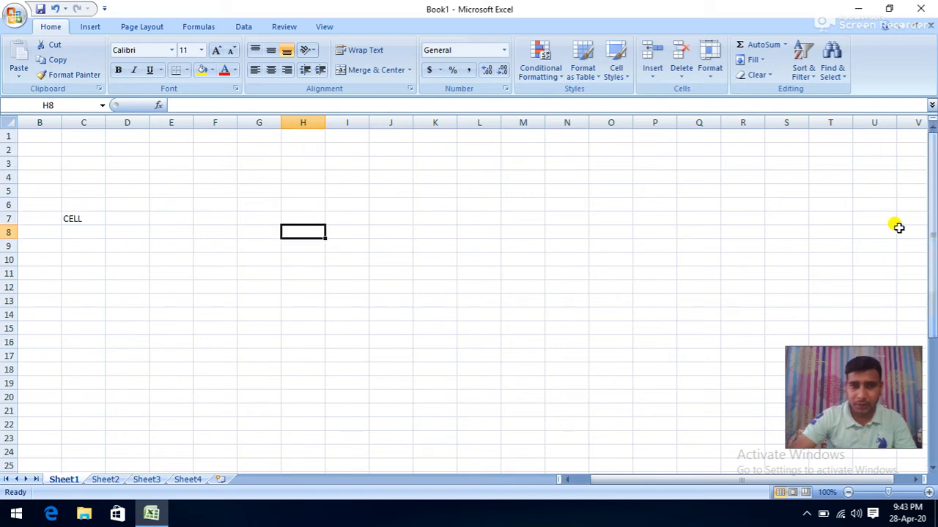
left_click(219, 173)
type("P")
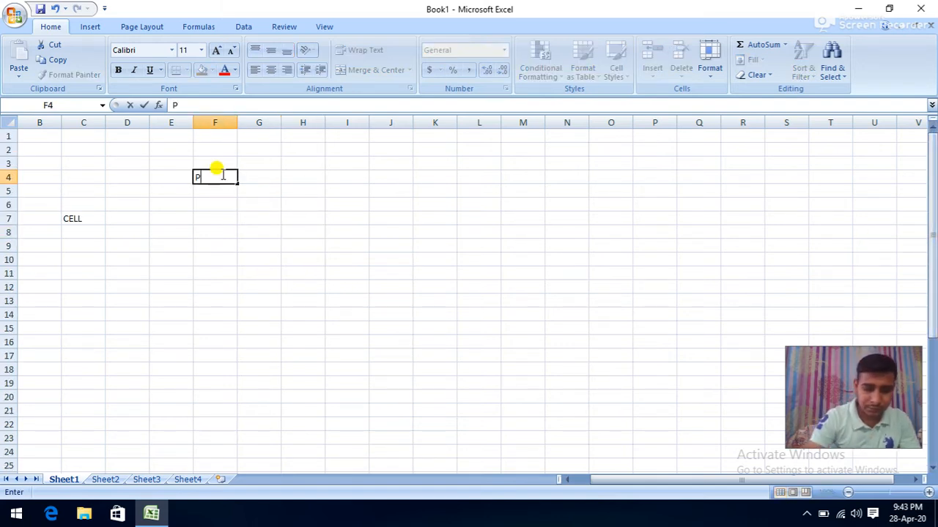
type("ANKAJ")
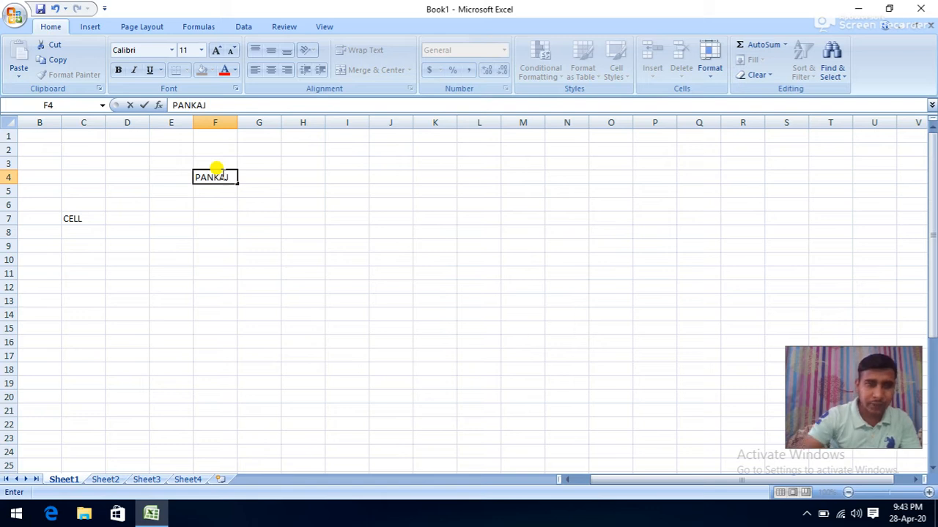
left_click(212, 205)
left_click(214, 177)
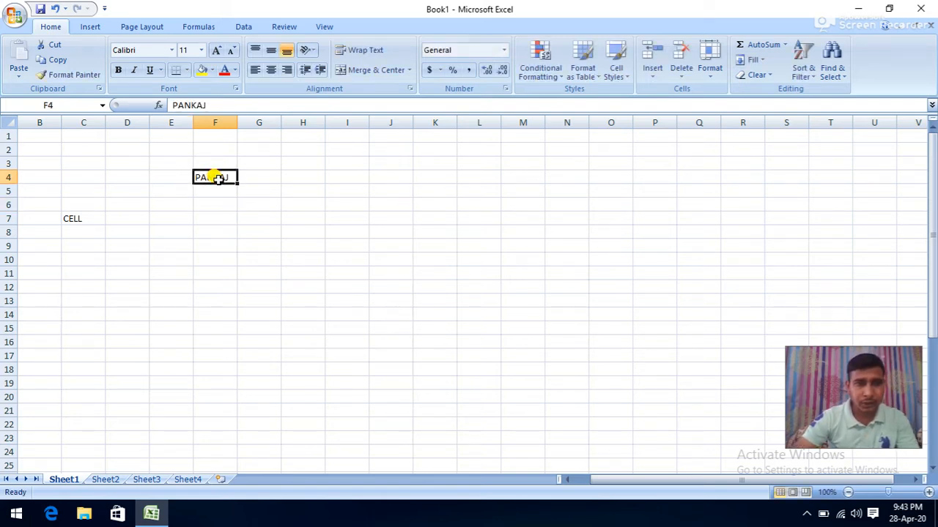
- Make PANKAJ in F4 bold, italic and single-underlined, after briefly trying a double underline
left_click(117, 69)
left_click(134, 70)
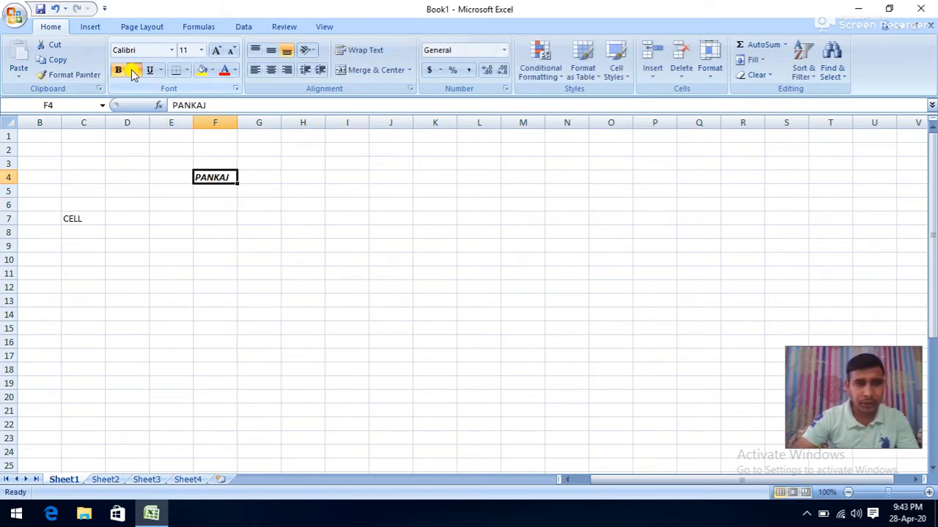
left_click(148, 72)
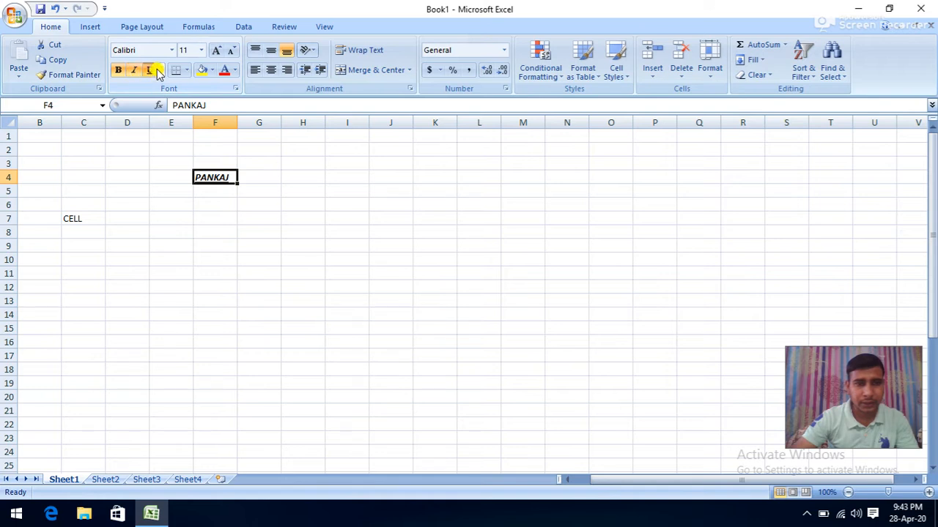
left_click(158, 71)
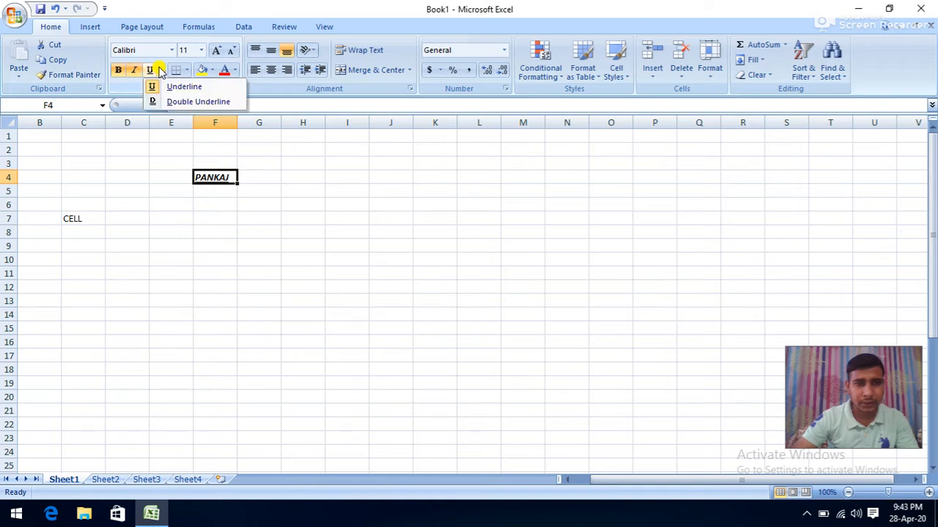
left_click(170, 103)
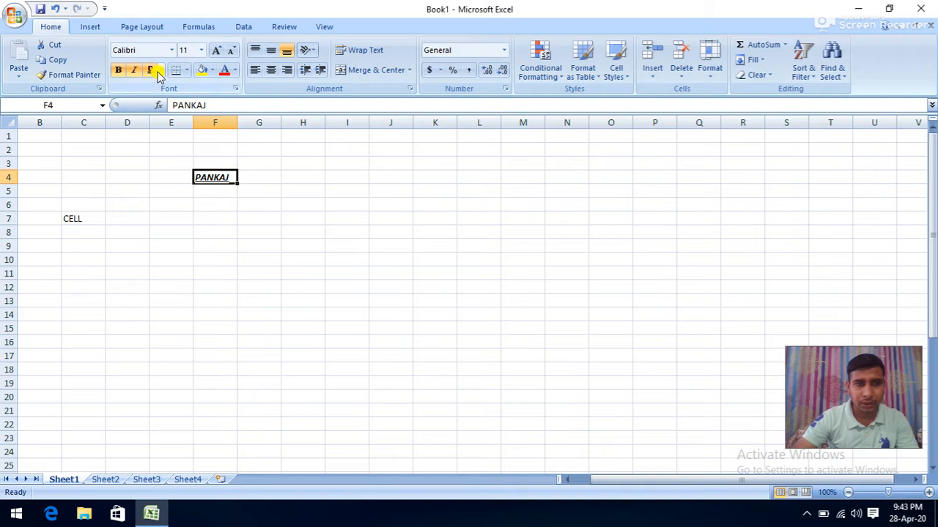
left_click(161, 70)
left_click(157, 86)
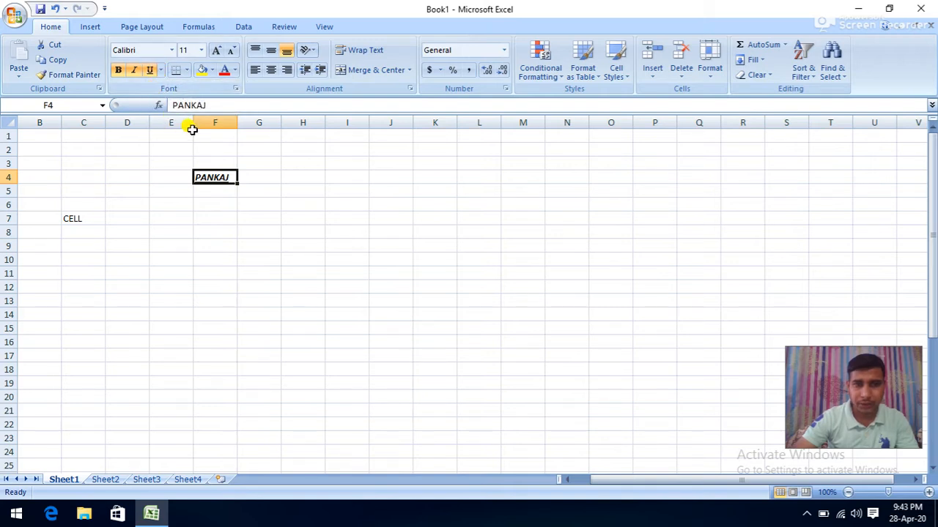
- Give F4 a light-blue fill and yellow text, then reselect the cell
left_click(234, 70)
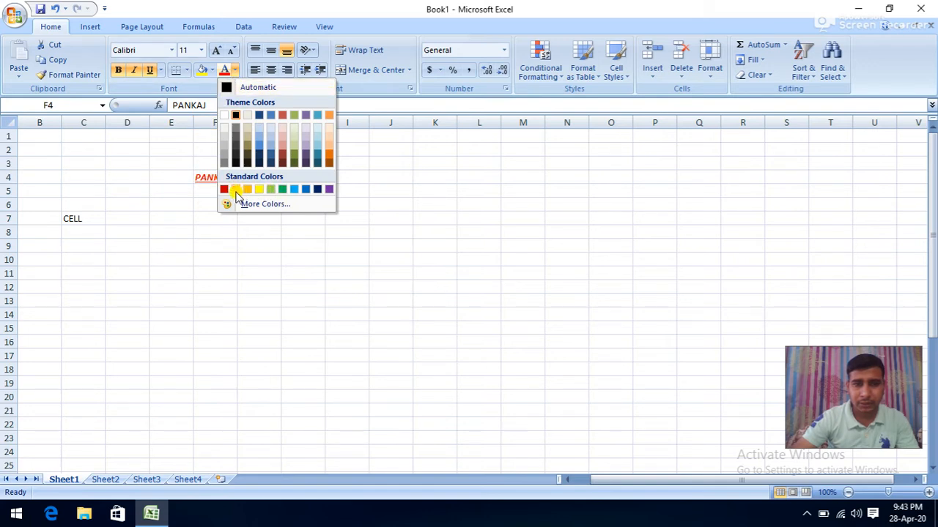
left_click(282, 189)
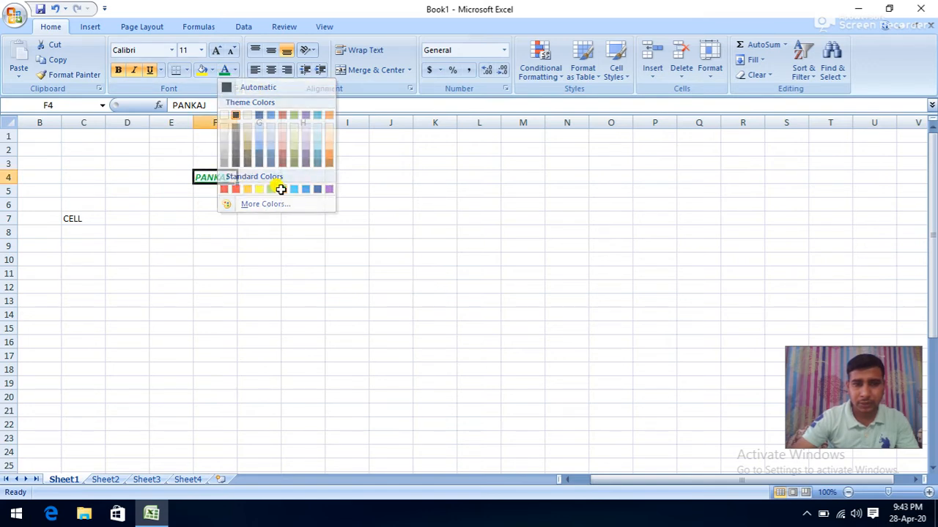
left_click(212, 71)
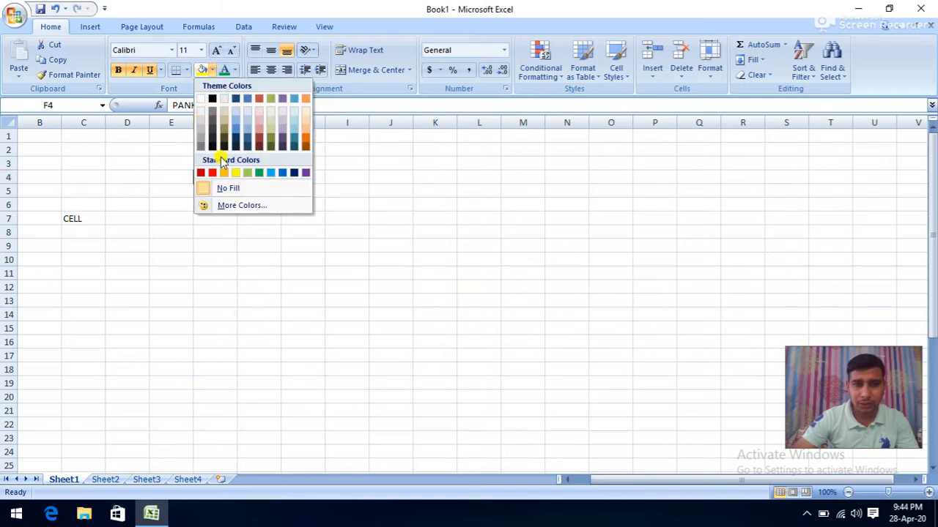
left_click(270, 174)
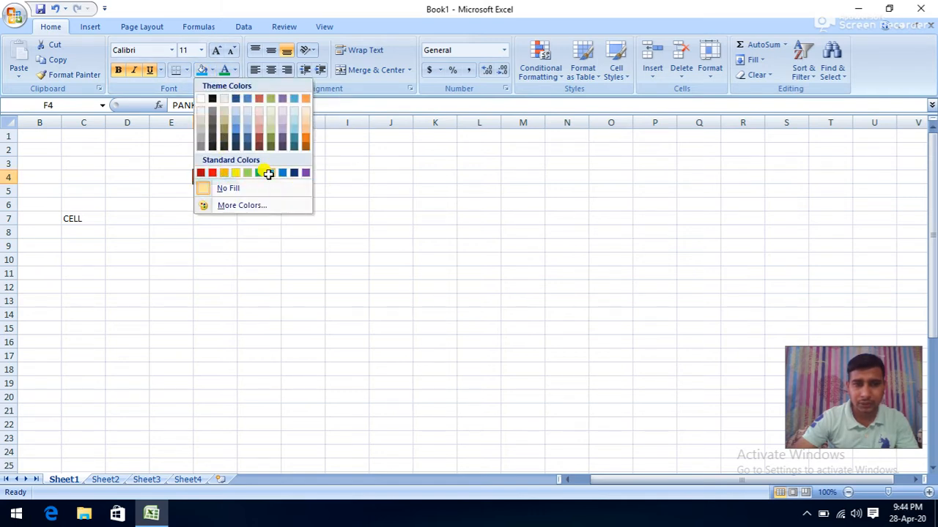
left_click(234, 70)
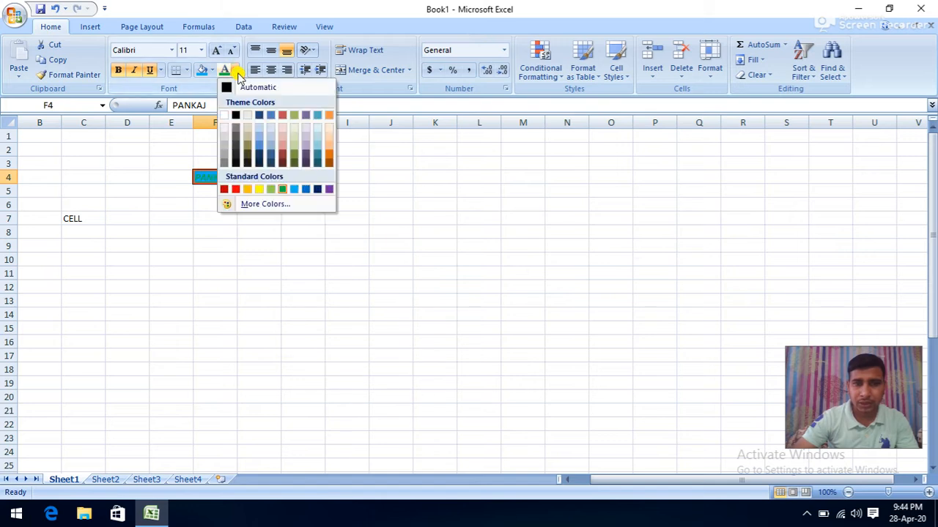
left_click(256, 190)
left_click(222, 245)
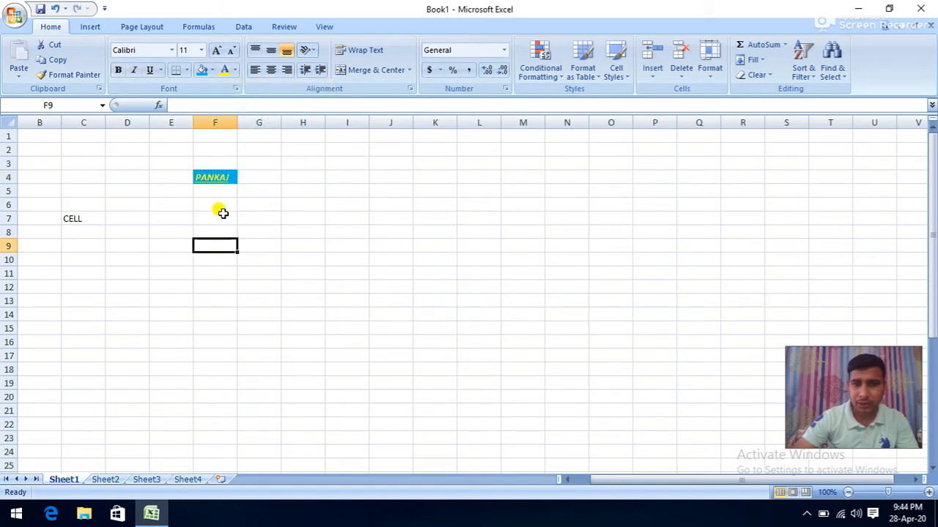
left_click(212, 178)
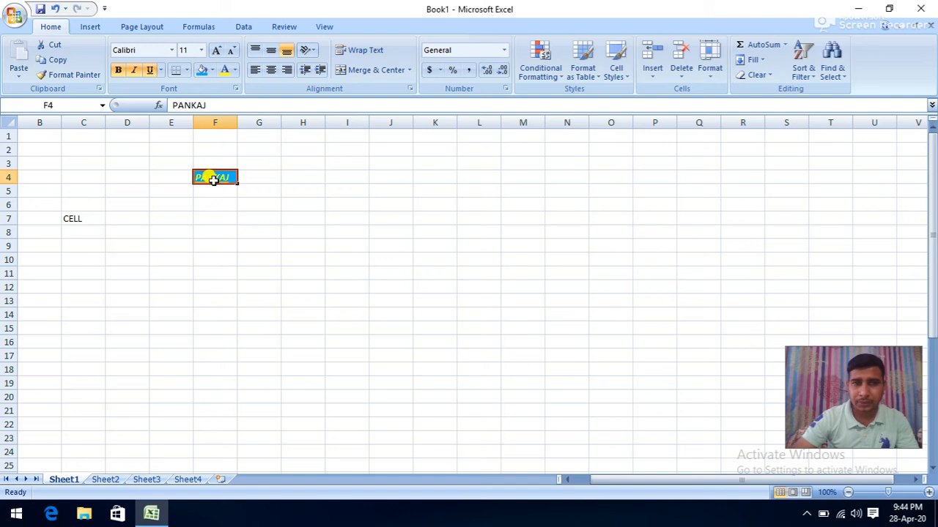
- Set PANKAJ to 22 pt and widen column F so it fits
left_click(231, 58)
left_click(230, 59)
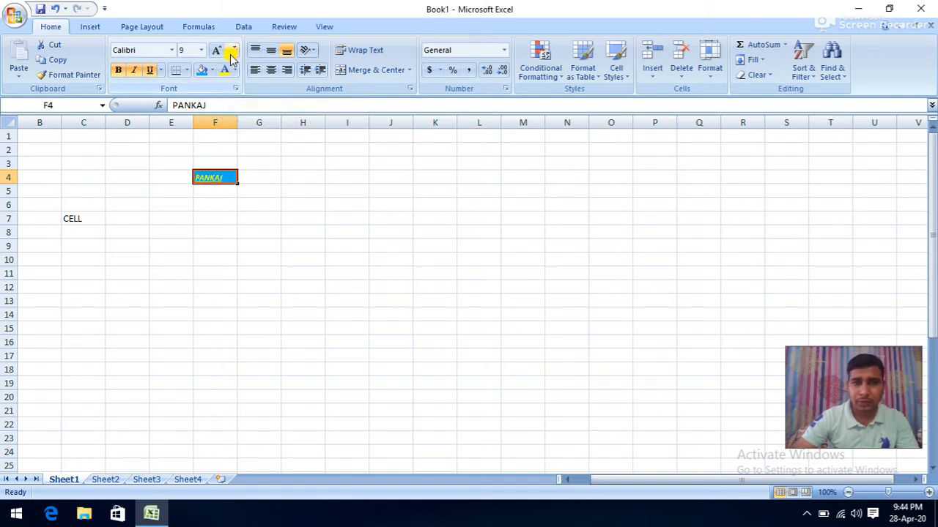
left_click(217, 50)
left_click(217, 50)
left_click(217, 49)
left_click(217, 50)
left_click(216, 50)
left_click(217, 50)
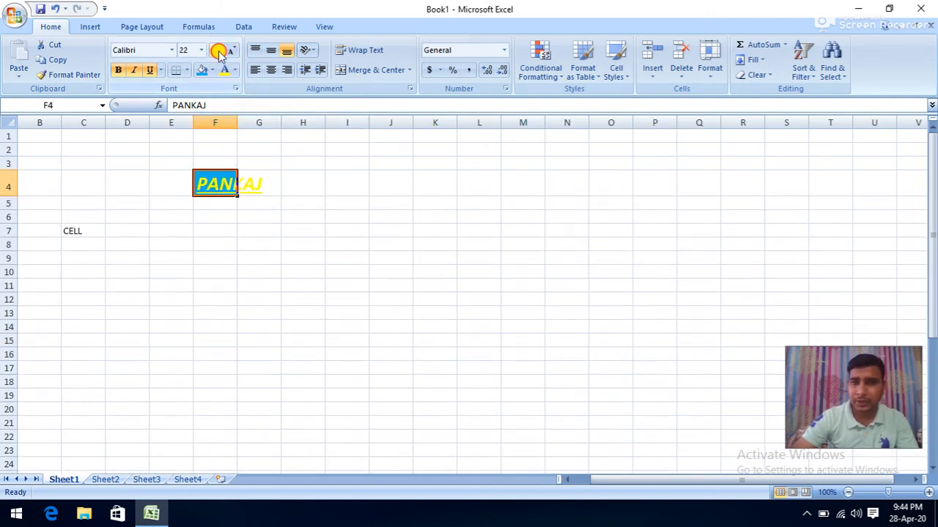
left_click(217, 49)
left_click(216, 50)
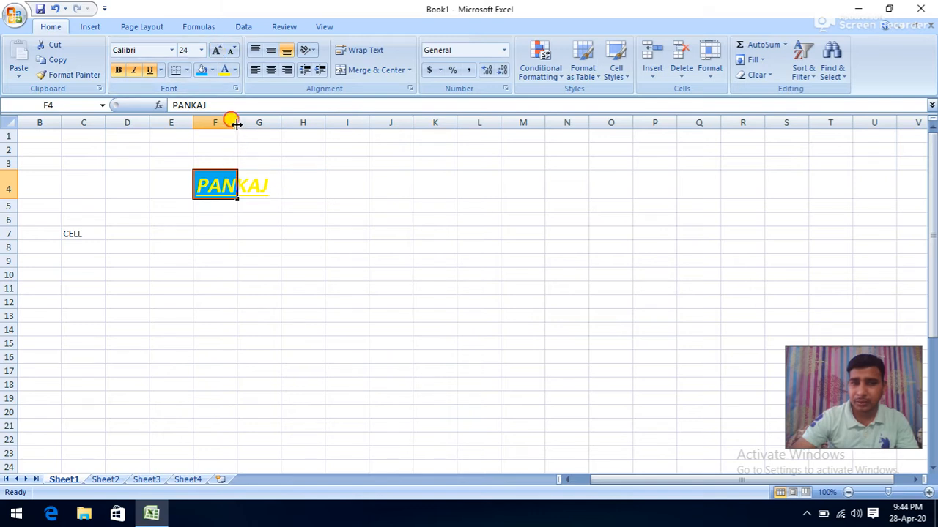
left_click_drag(237, 124, 270, 126)
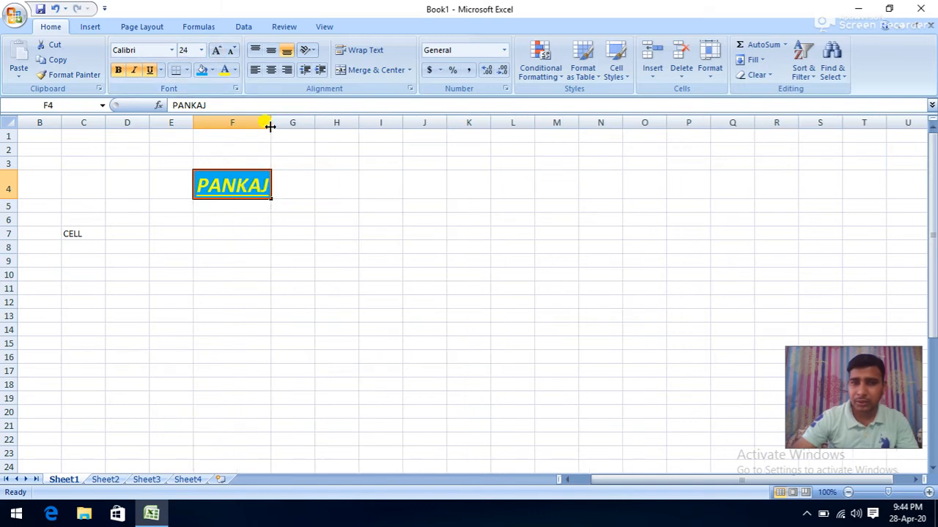
left_click(230, 50)
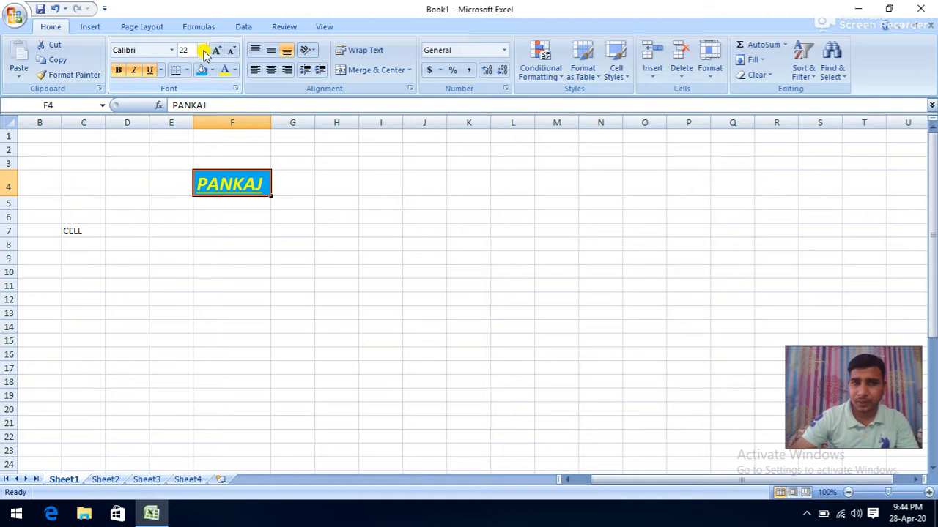
left_click(200, 50)
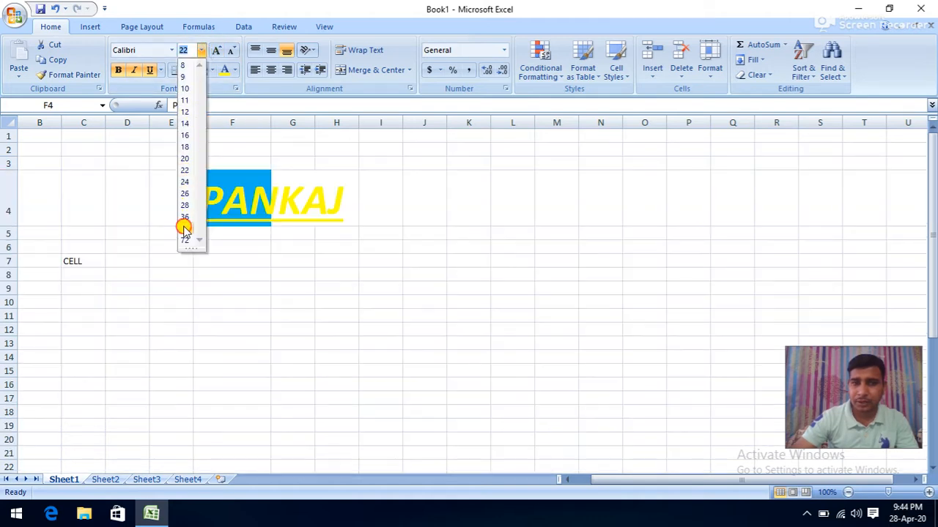
left_click(184, 229)
left_click(201, 50)
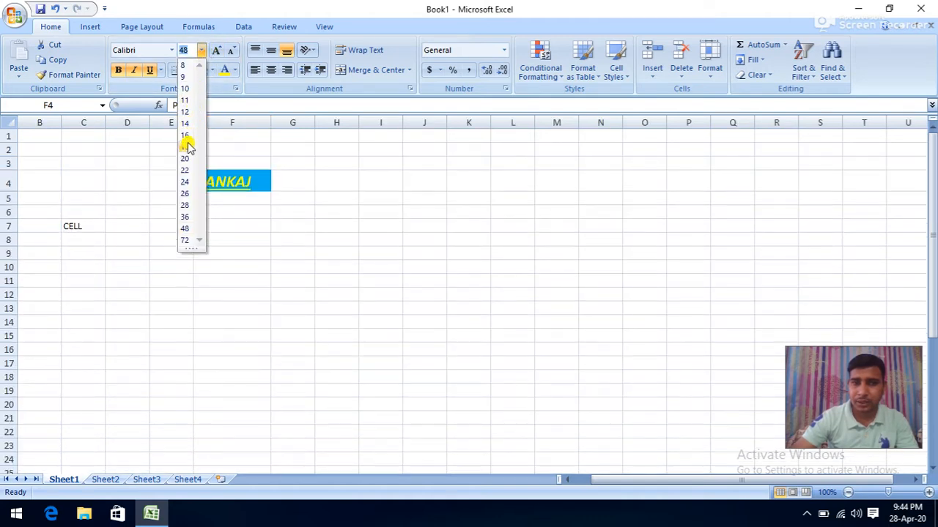
left_click(184, 170)
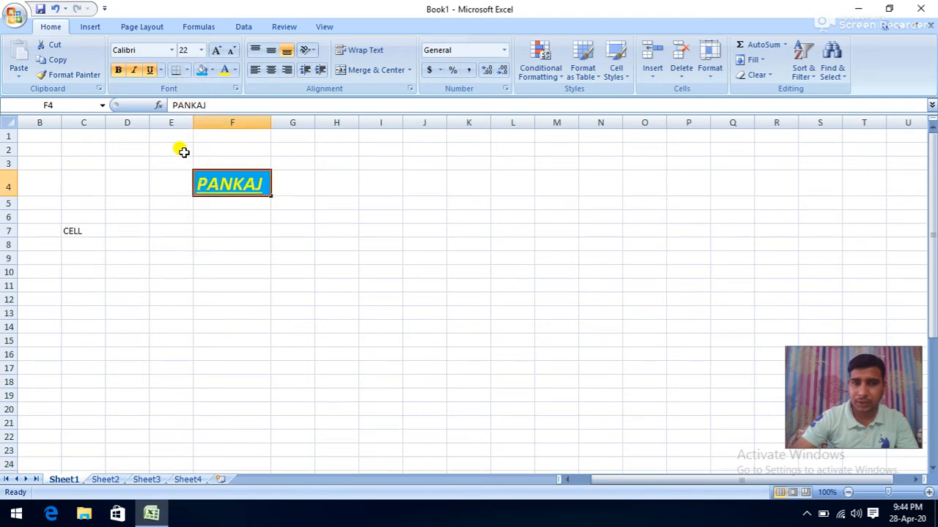
- Set the PANKAJ font to Calibri after trying Algerian and Bauhaus 93
left_click(172, 50)
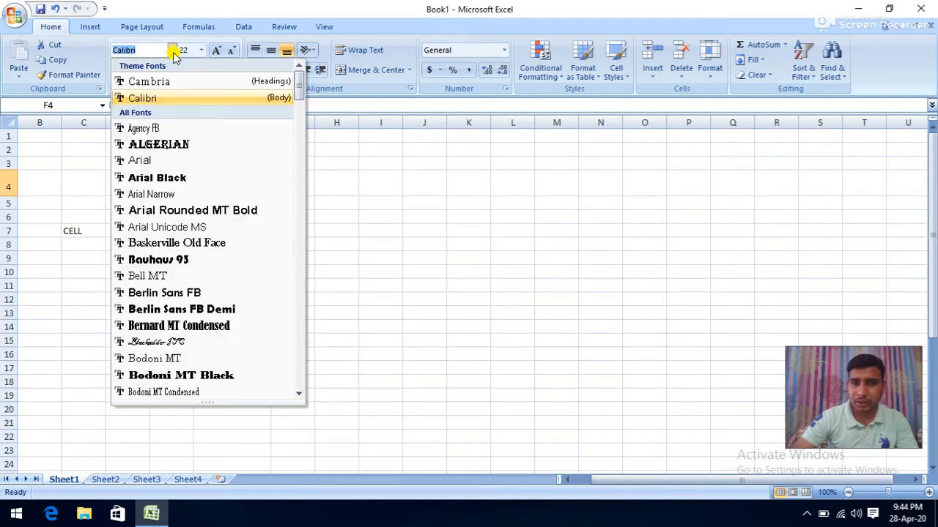
left_click(149, 145)
left_click(172, 50)
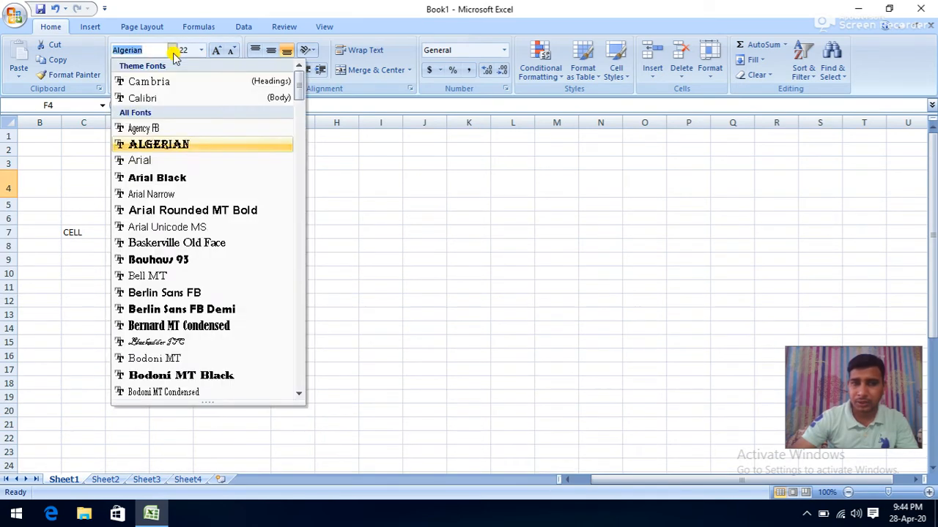
left_click(146, 259)
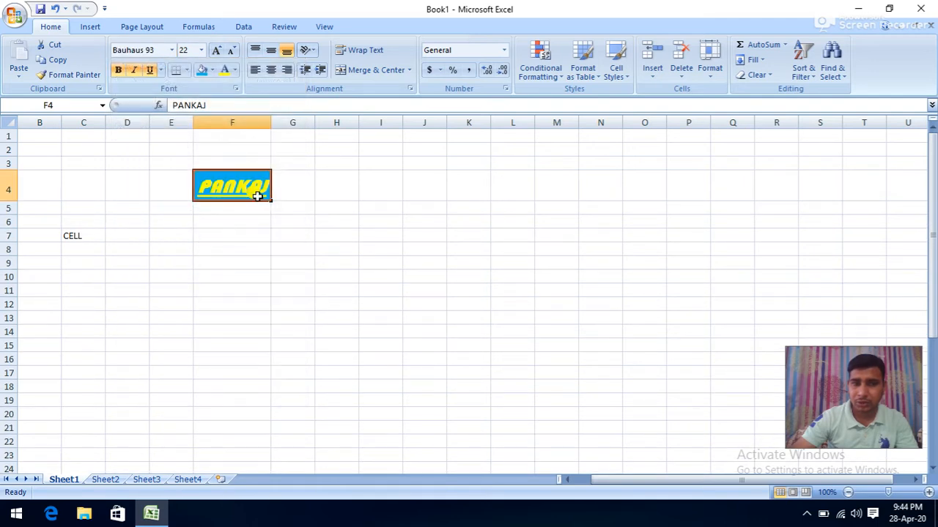
left_click(172, 50)
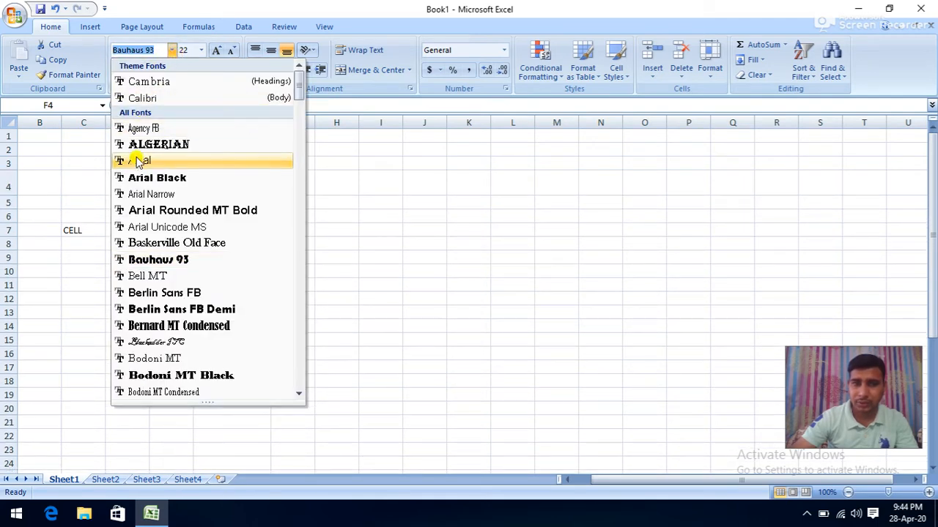
left_click(150, 99)
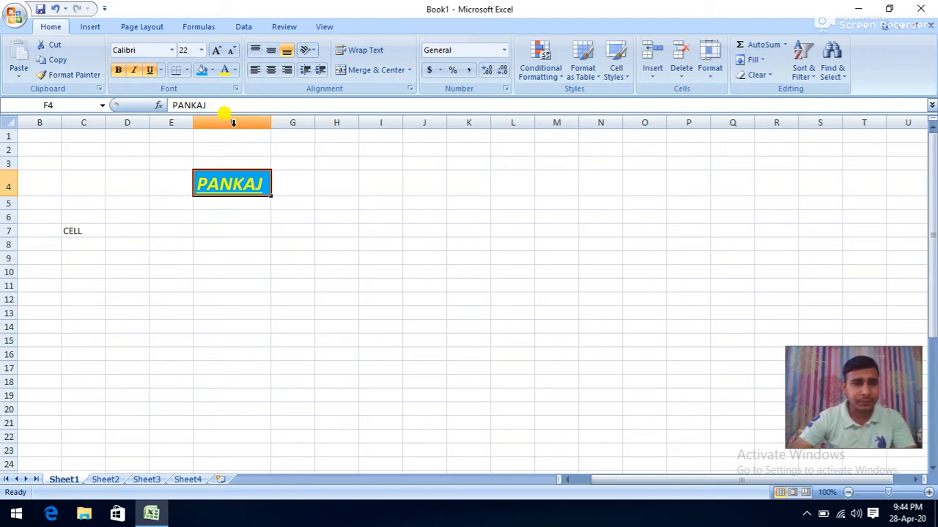
left_click(159, 179)
- Enter NAME and AGE headers in E6:F6 and names A, F, G, H, J, K under NAME
left_click(170, 212)
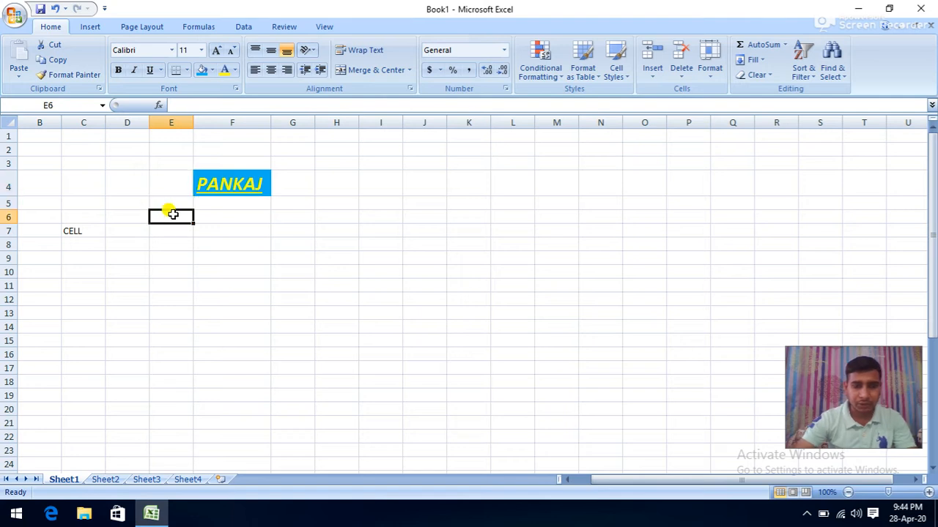
type("N")
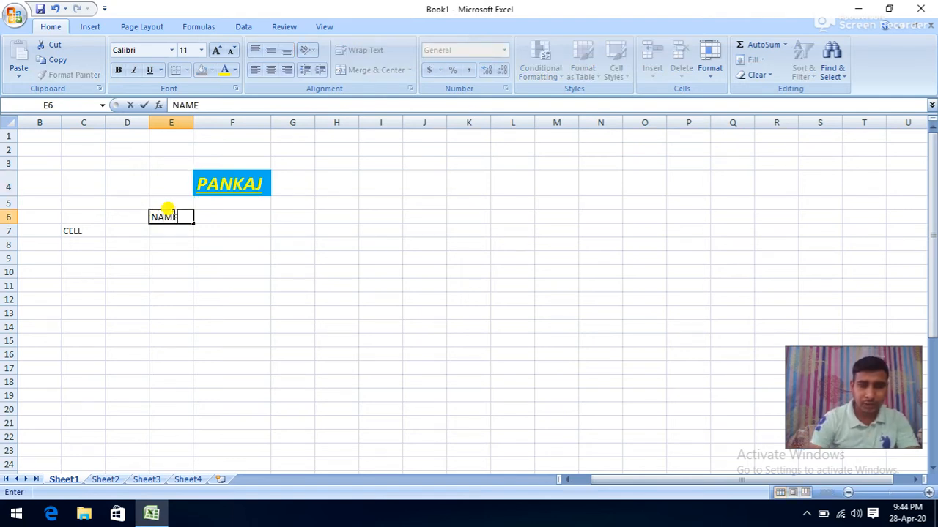
type("AME")
key("Tab")
type("A")
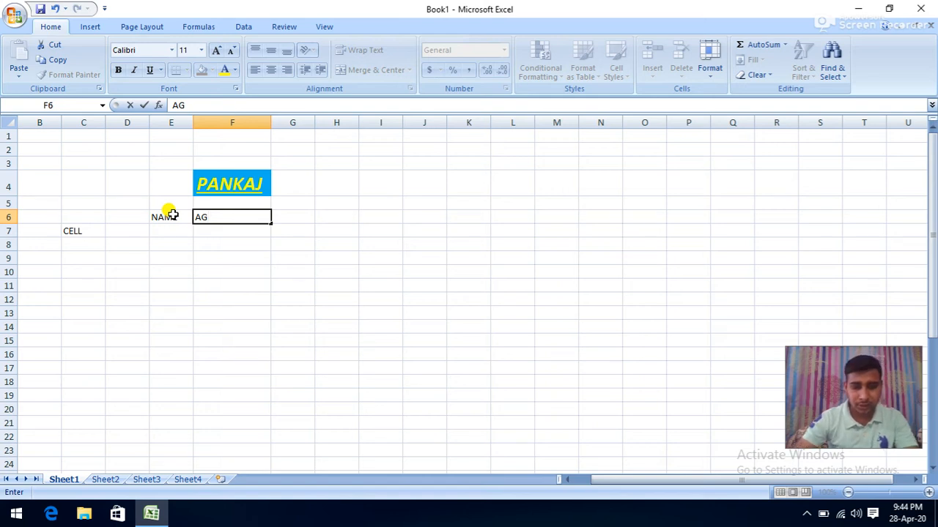
type("GE")
left_click(171, 231)
type("A")
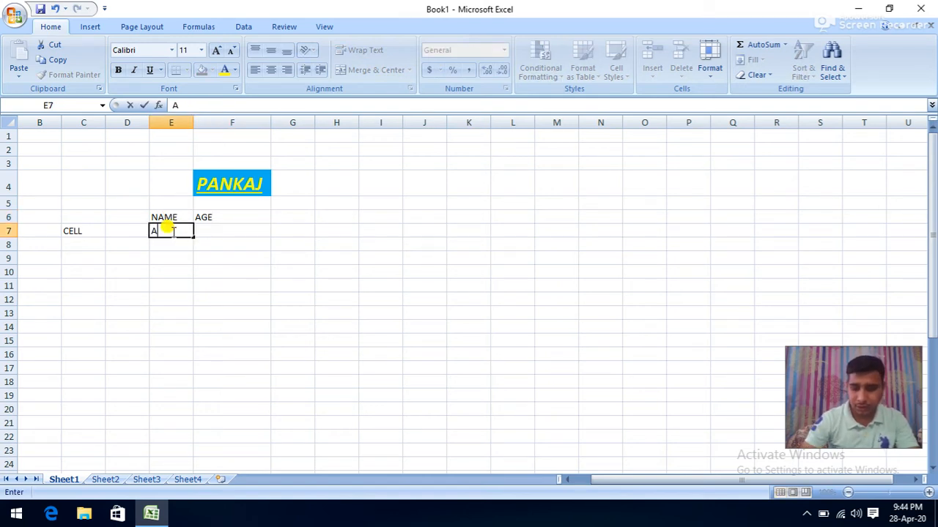
type(" F G H ")
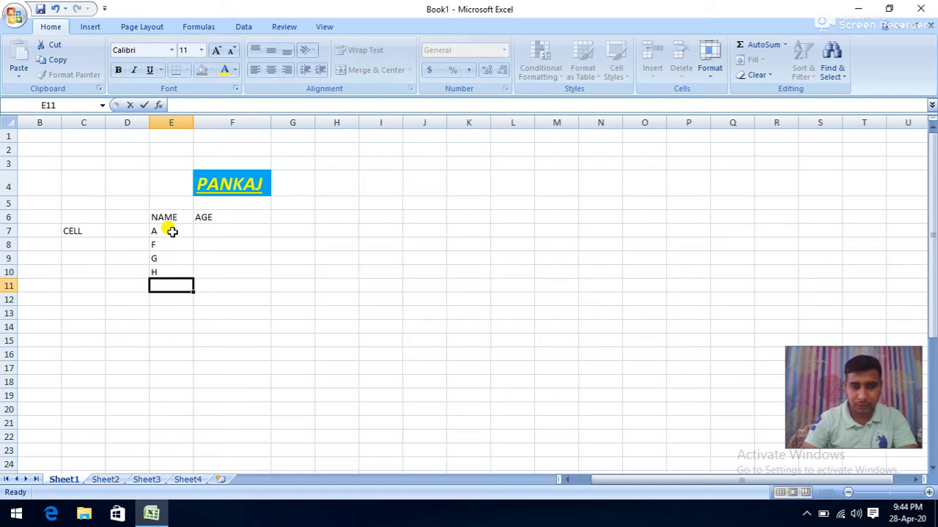
type("J K")
key("Right")
- Enter ages 52, 40, 14, 25, 15, 65 down the AGE column
key("Up")
key("Up")
key("Up")
key("Up")
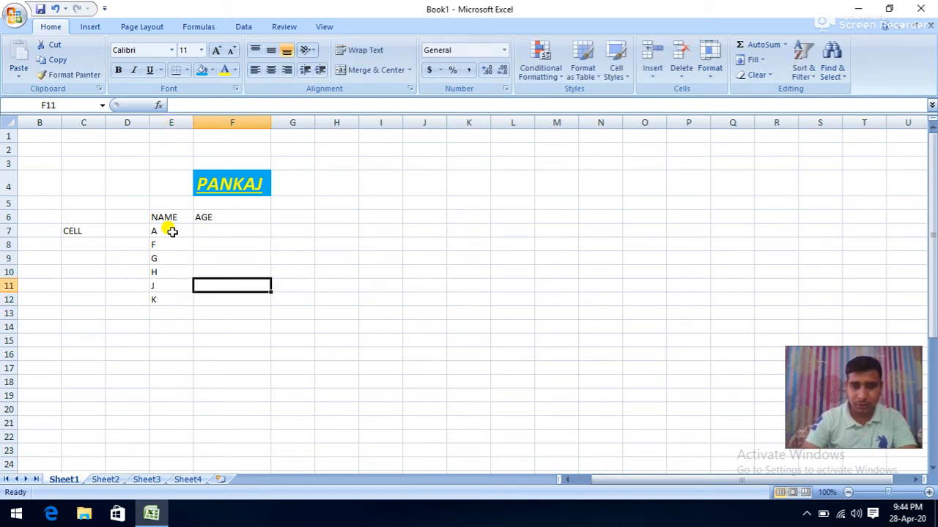
key("Up")
type("5")
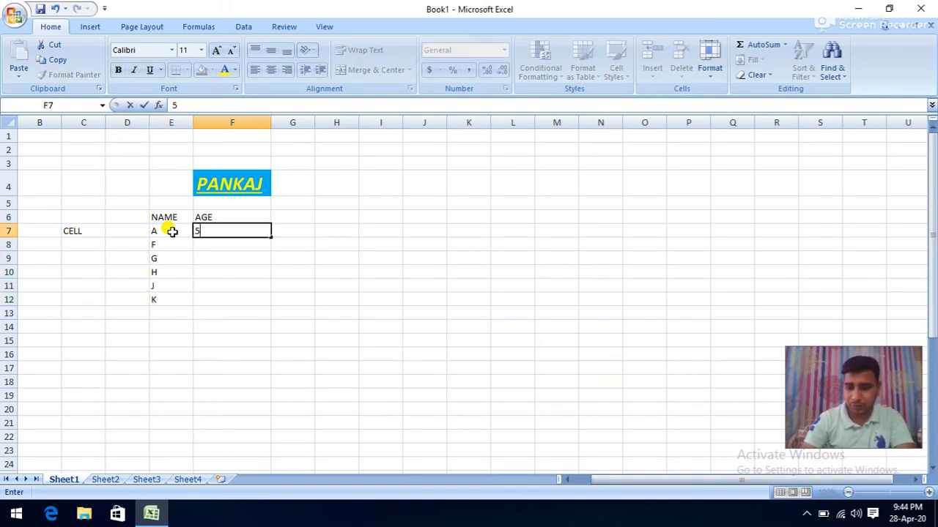
key("Return")
type("40")
key("Return")
type("14")
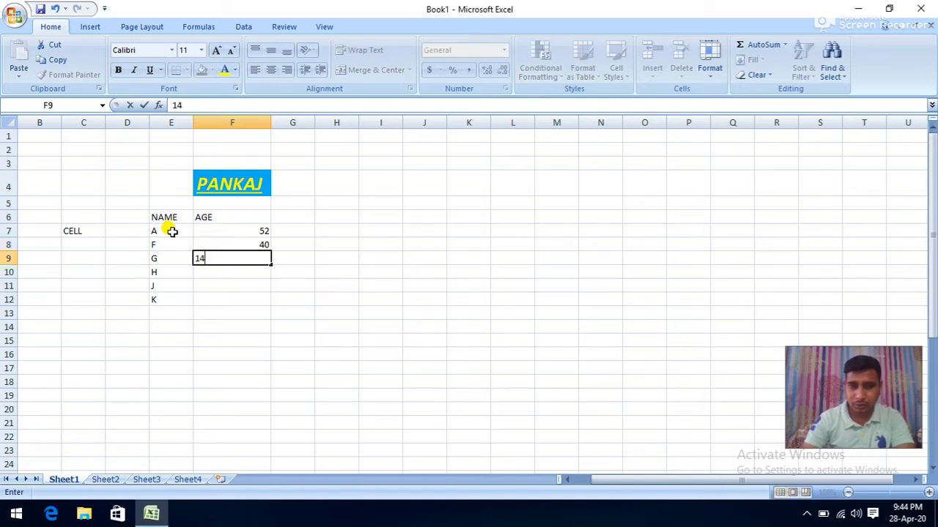
key("Return")
type("25")
key("Return")
type("15")
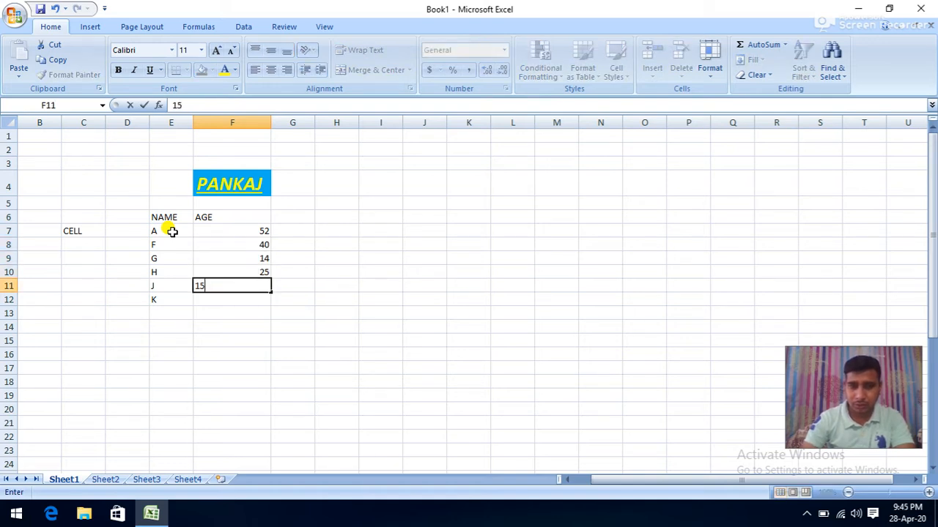
key("Return")
type("65")
key("Return")
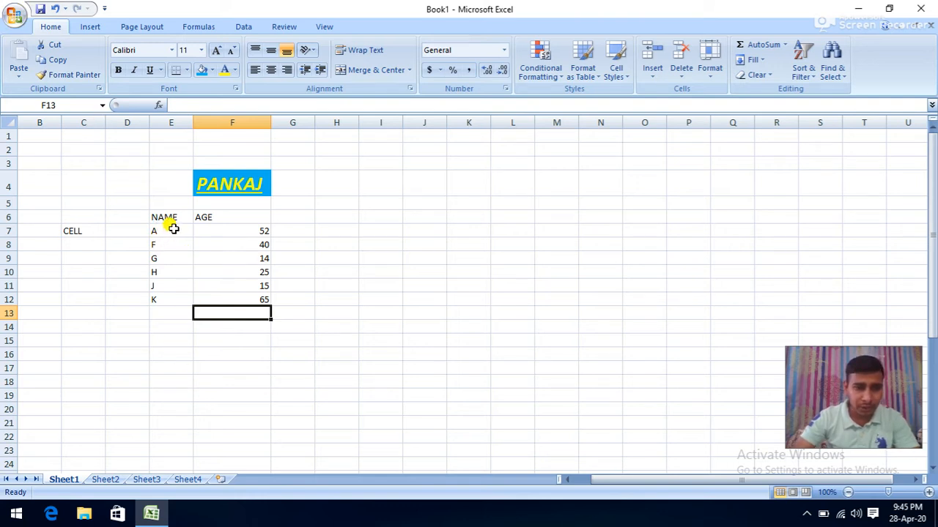
- Select the NAME/AGE table E6:F12 and check it in Print Preview
left_click_drag(173, 230, 237, 300)
left_click(165, 217)
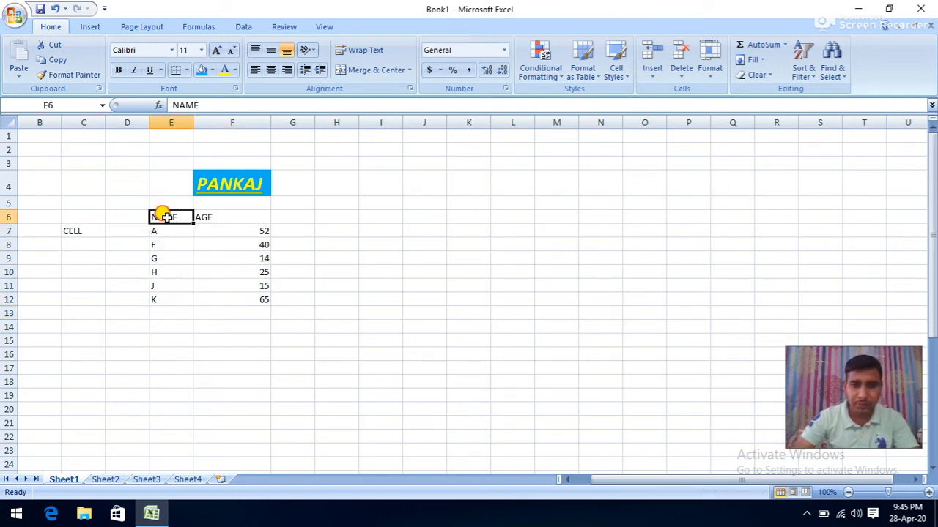
left_click_drag(164, 216, 231, 299)
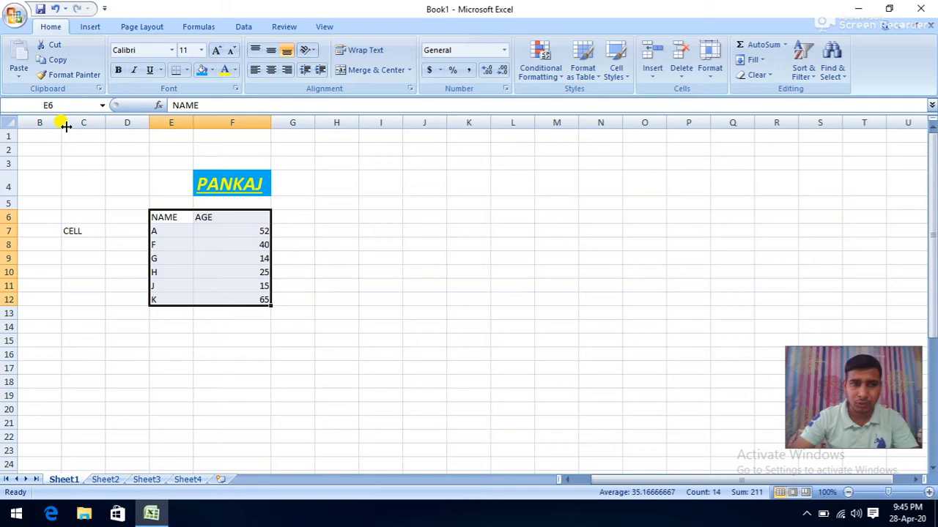
left_click(15, 15)
mouse_move(43, 167)
left_click(145, 144)
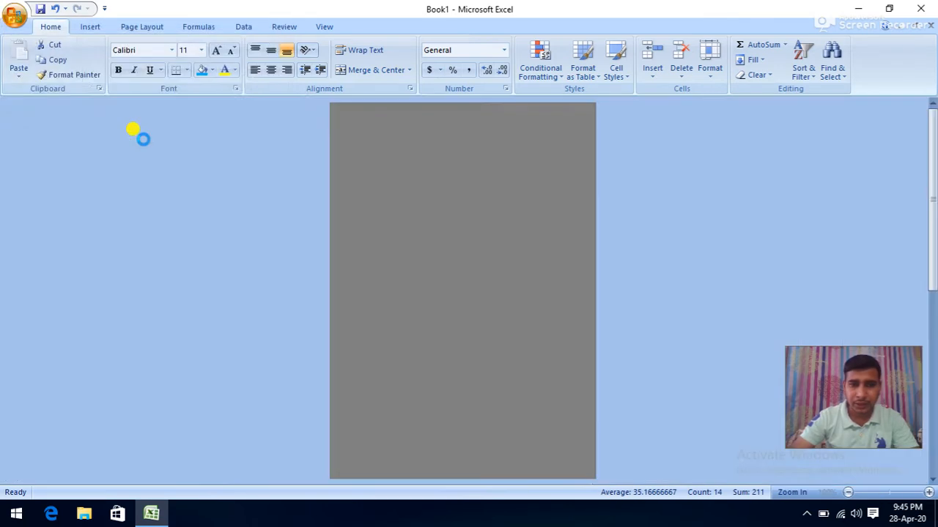
left_click(413, 264)
scroll(498, 238, "up", 3)
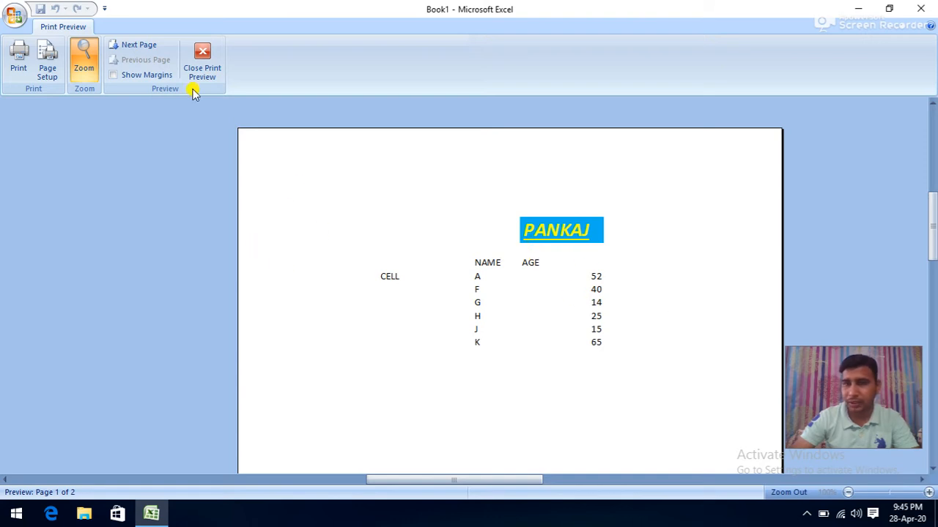
left_click(202, 64)
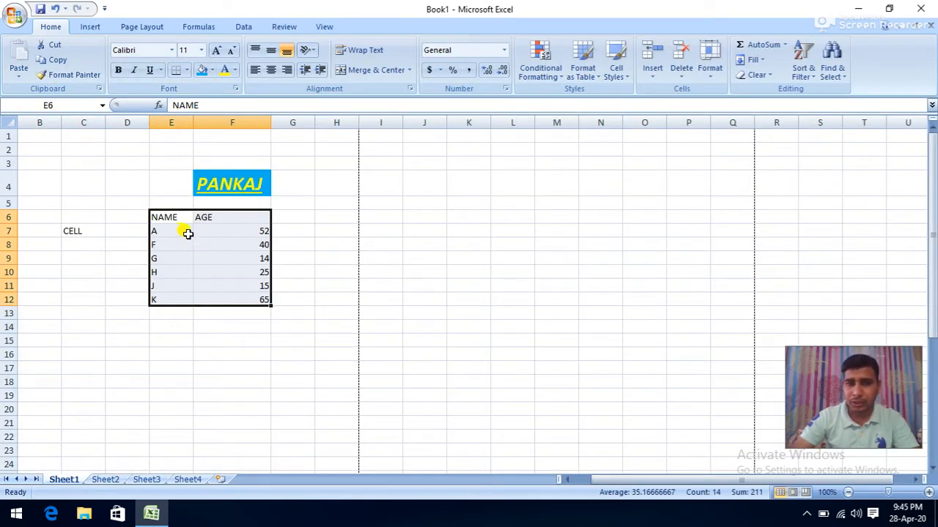
- Apply All Borders to the table and confirm the result in Print Preview
left_click_drag(168, 217, 226, 293)
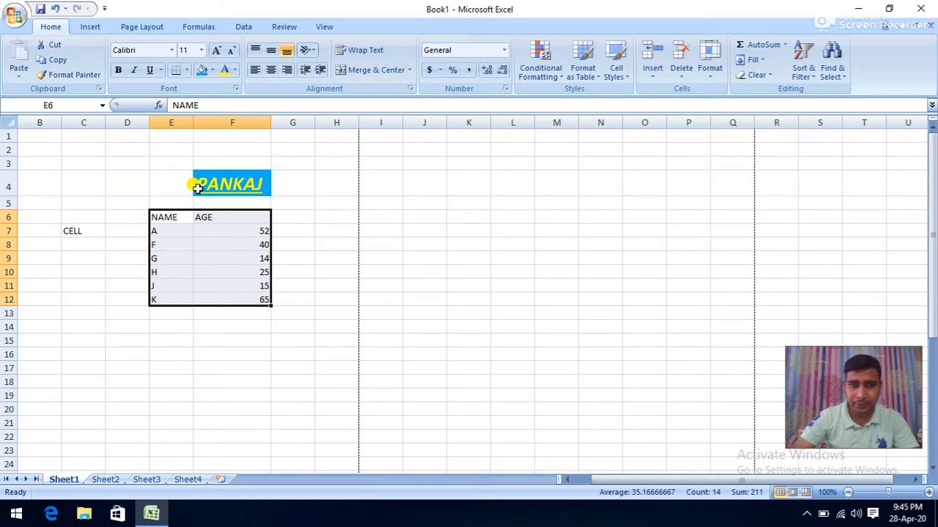
left_click(187, 70)
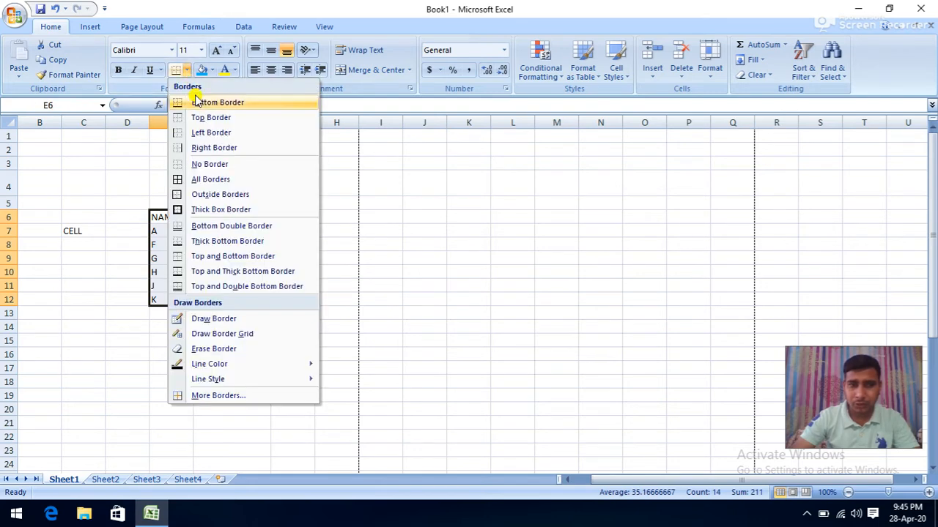
left_click(192, 180)
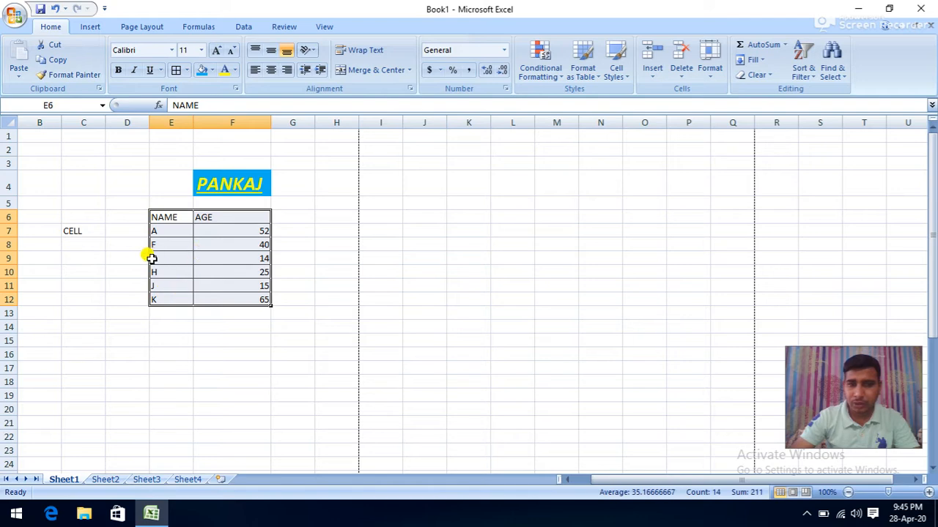
left_click(15, 15)
mouse_move(68, 168)
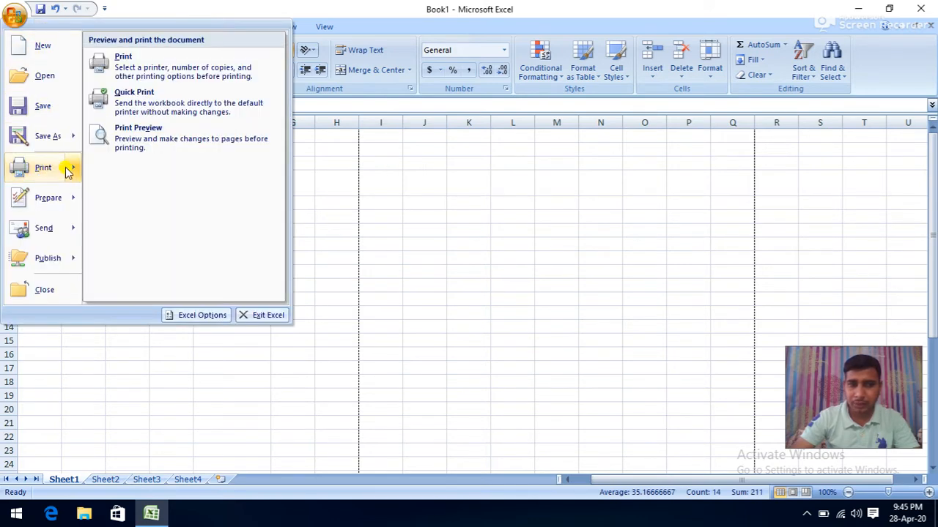
left_click(154, 144)
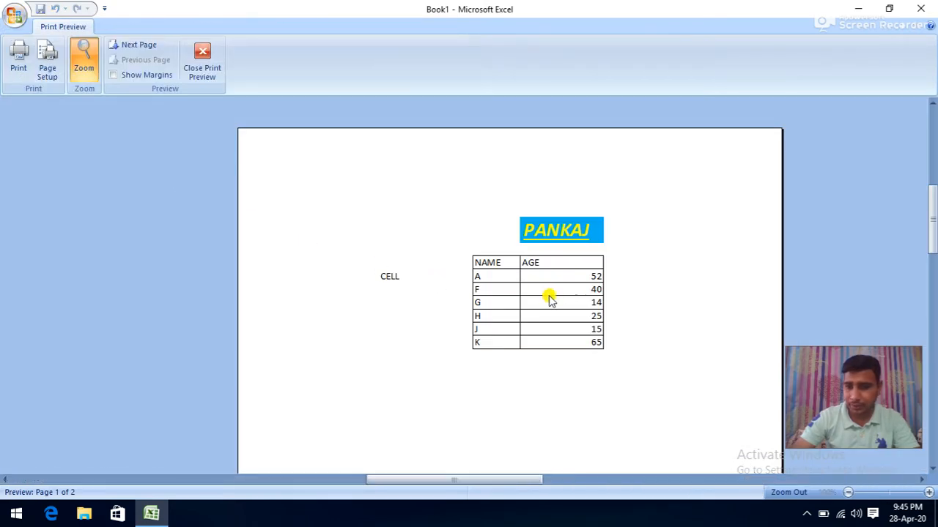
left_click(203, 60)
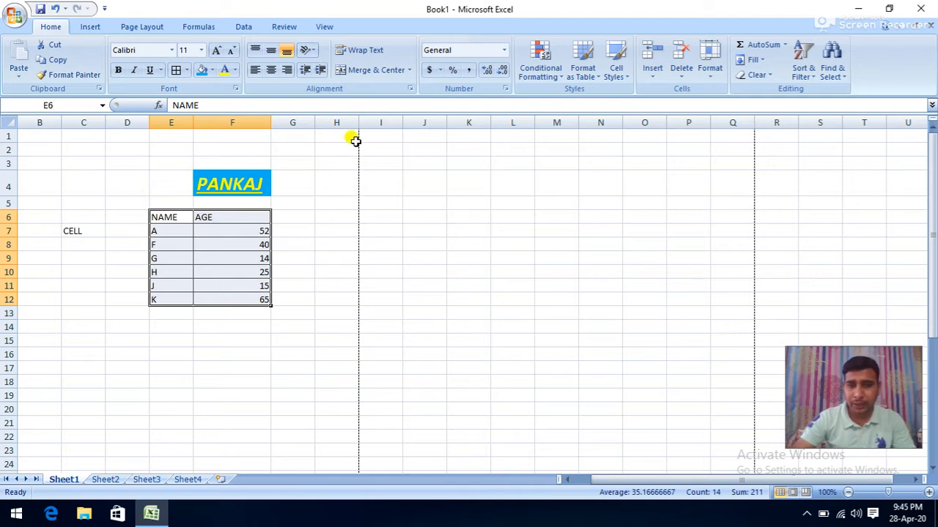
- Move the table down to E7:F13 and try an outside-only border
scroll(359, 338, "down", 3)
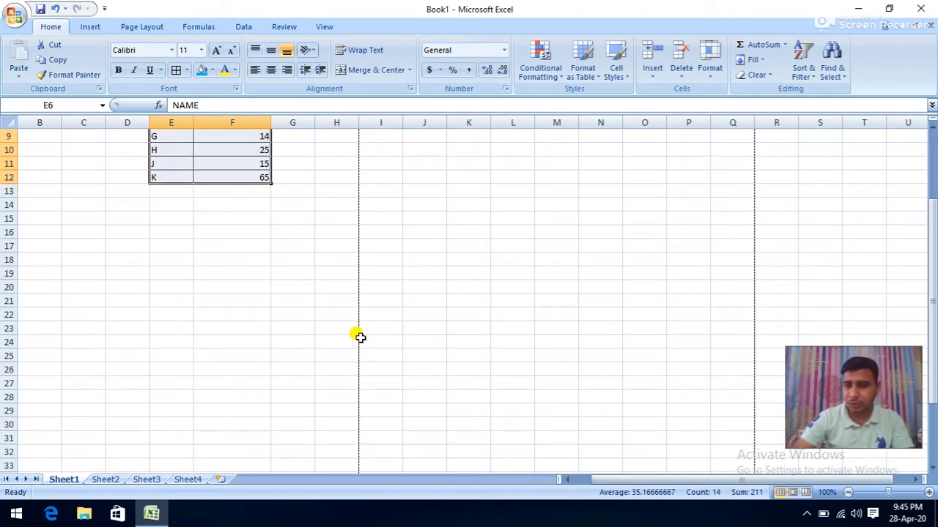
scroll(346, 324, "down", 3)
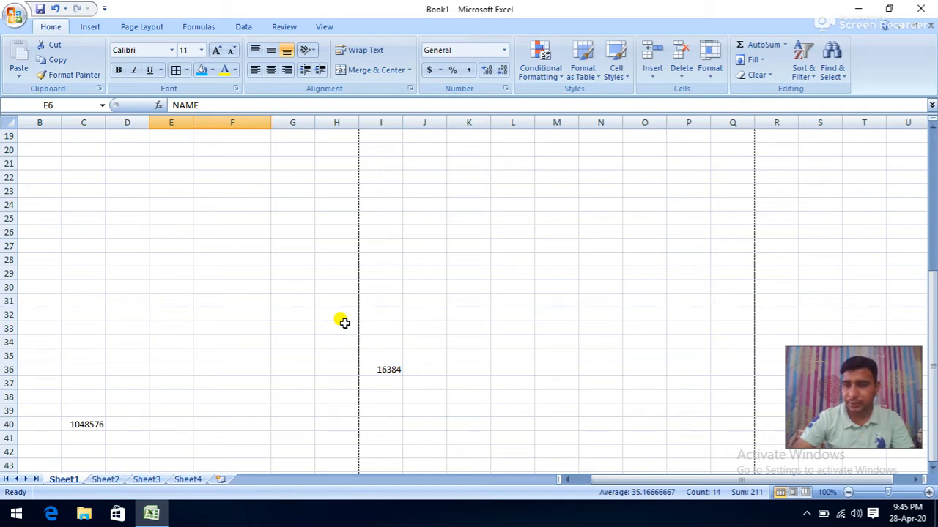
scroll(344, 323, "up", 6)
scroll(353, 272, "down", 12)
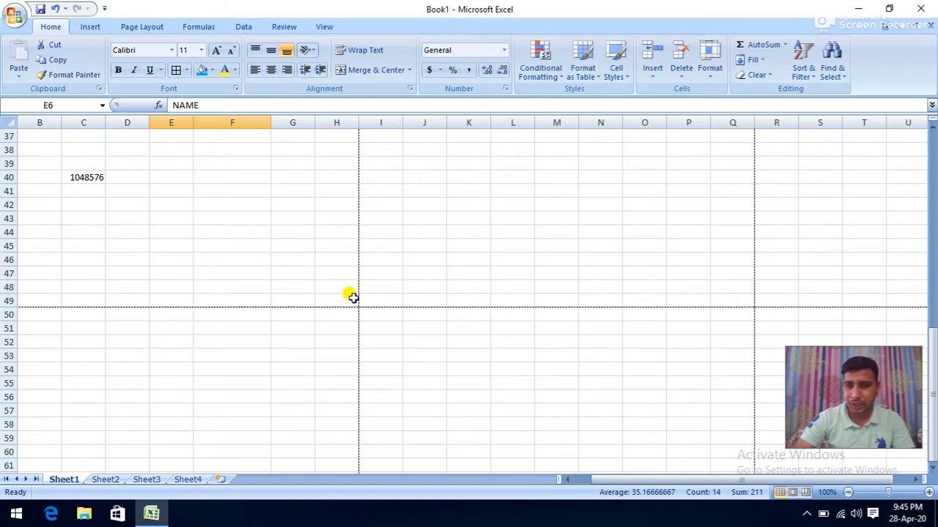
scroll(433, 295, "up", 12)
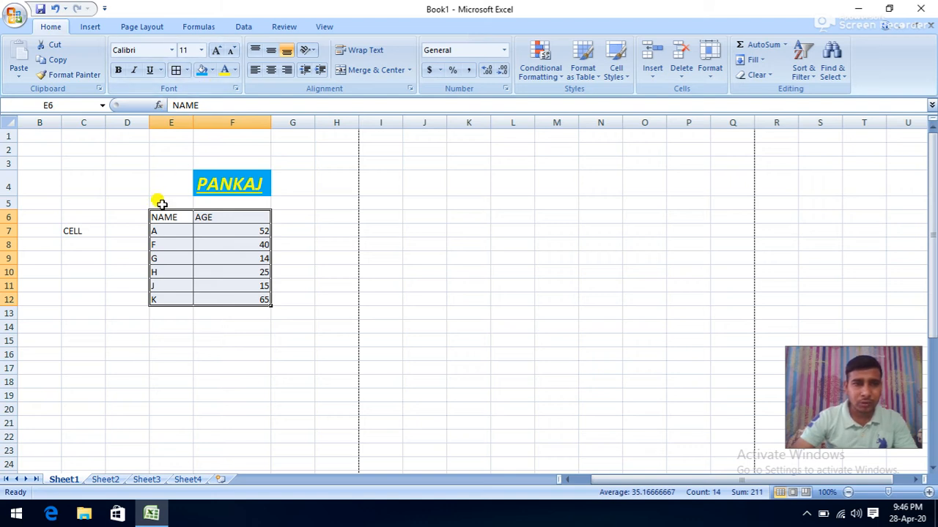
left_click_drag(158, 211, 226, 311)
left_click(187, 69)
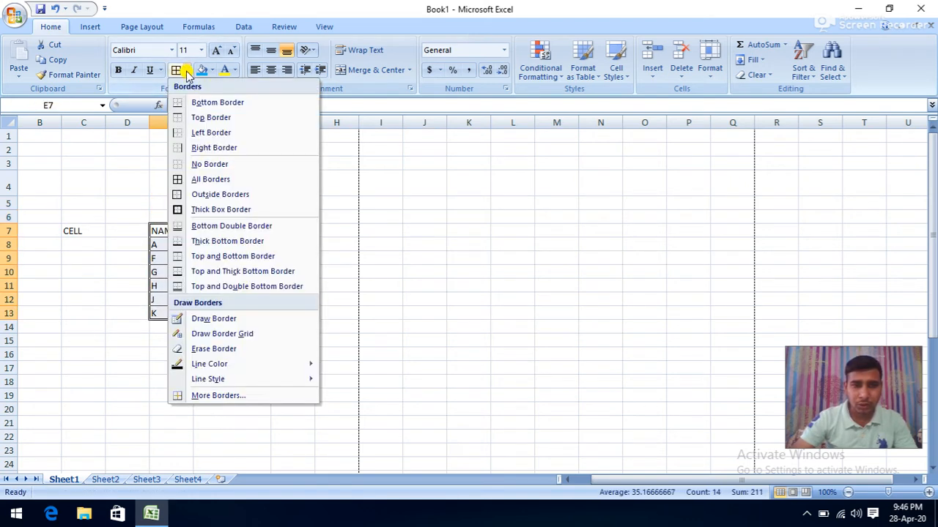
left_click(194, 164)
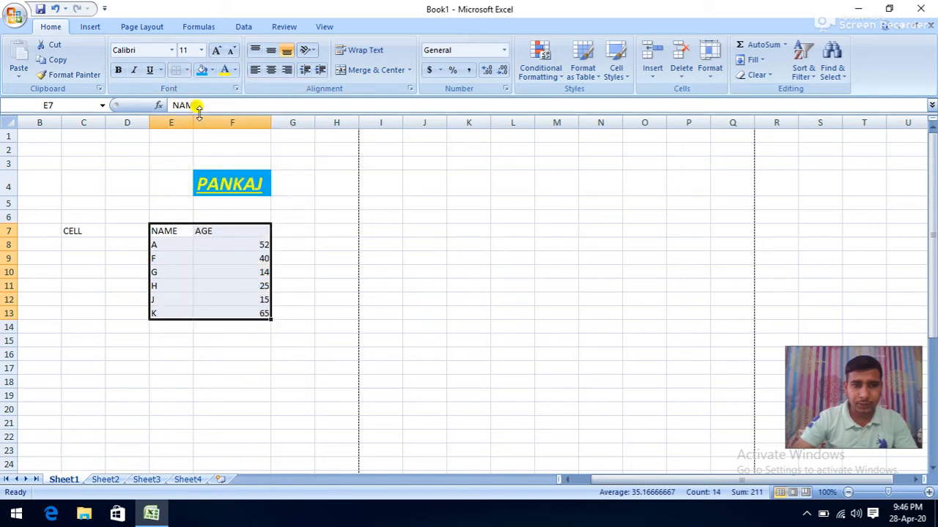
left_click(187, 69)
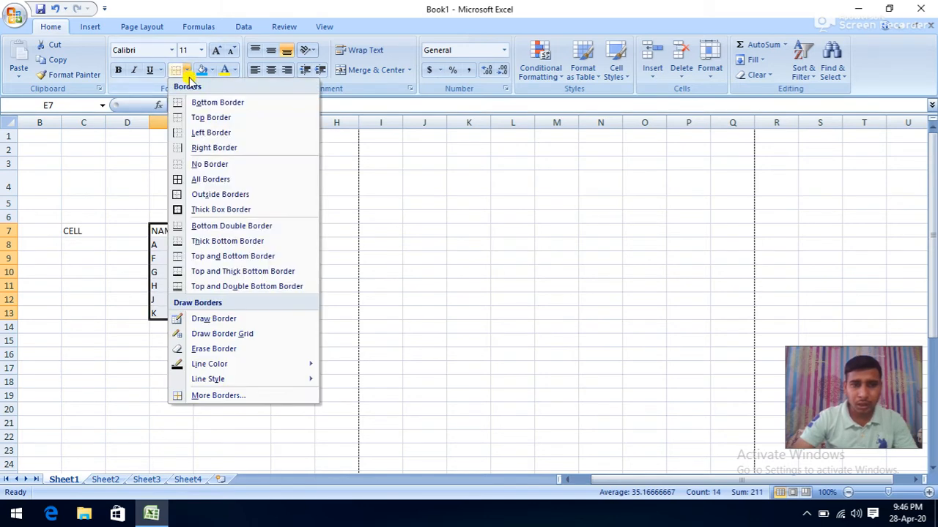
left_click(195, 194)
left_click(103, 246)
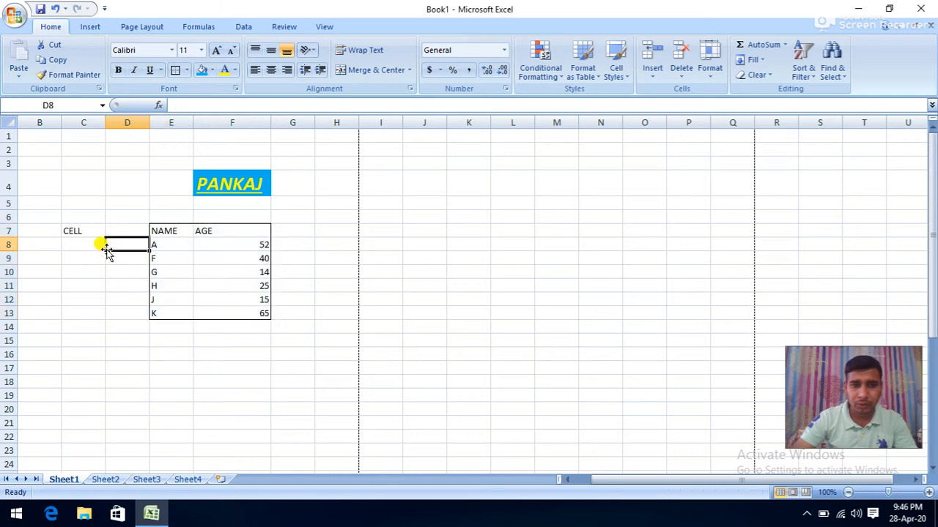
- Clear the table's borders and try a different border style
left_click_drag(165, 233, 224, 312)
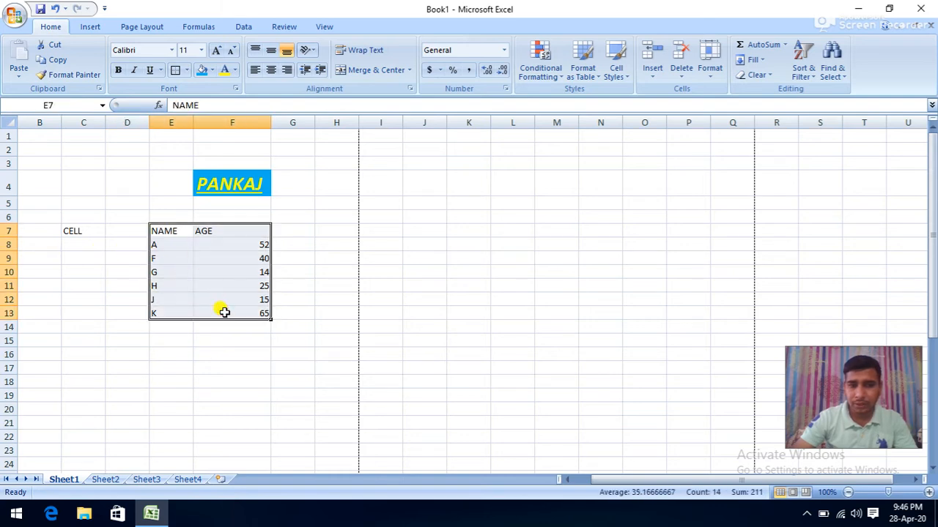
left_click(187, 69)
left_click(183, 163)
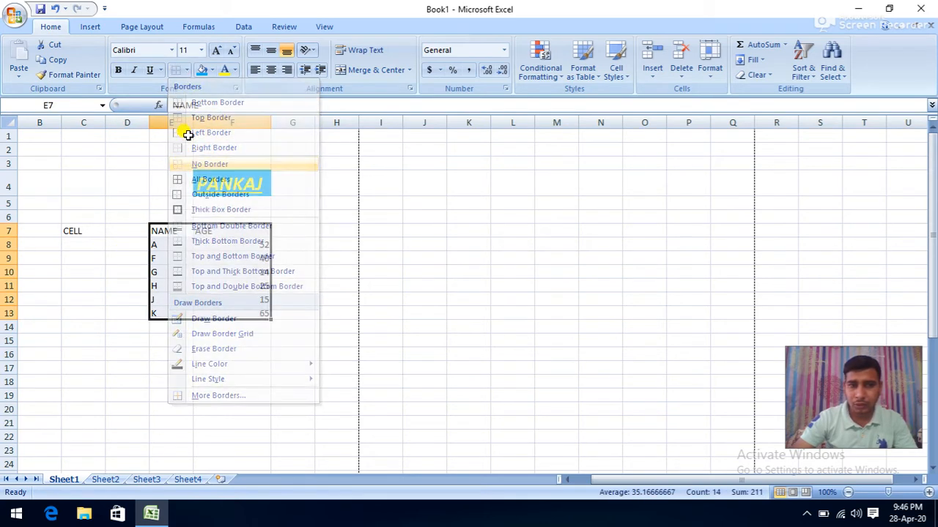
left_click(187, 70)
left_click(171, 247)
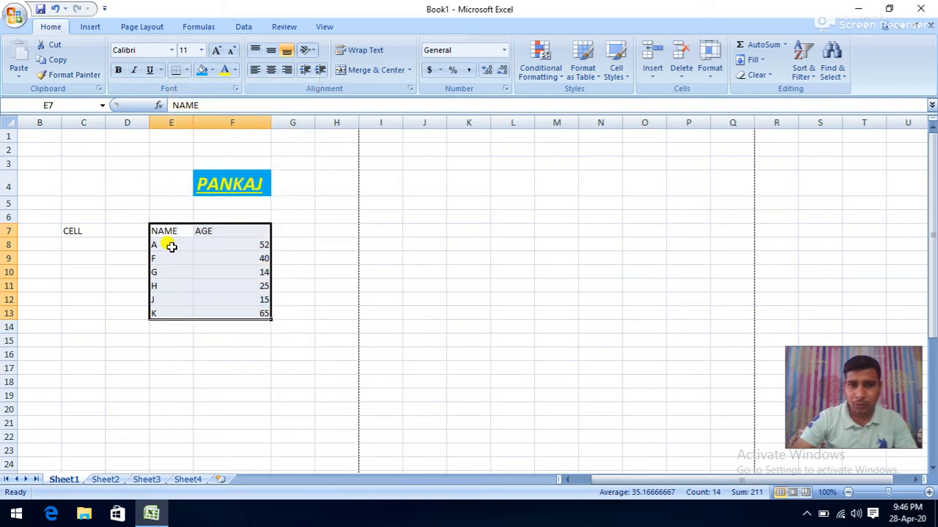
left_click(220, 287)
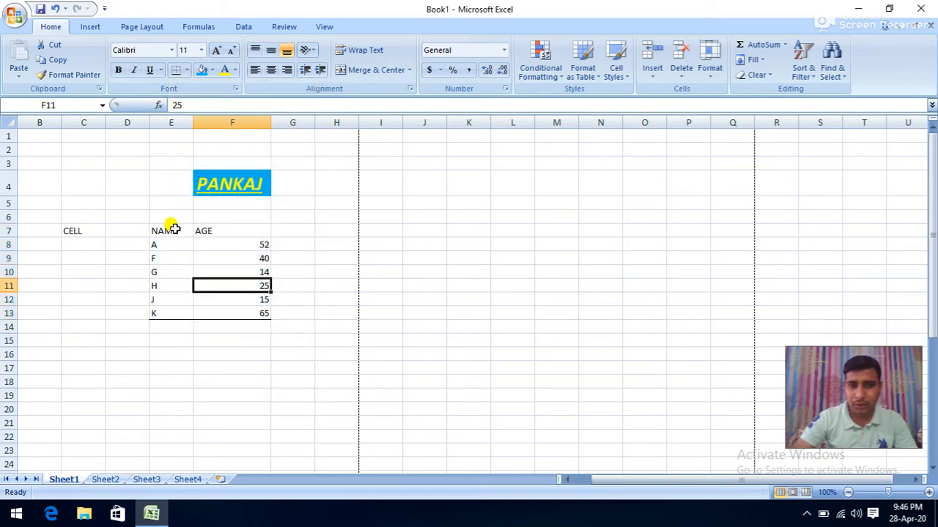
- Add top, right and left borders, then finish with All Borders on every cell
left_click_drag(171, 227, 219, 310)
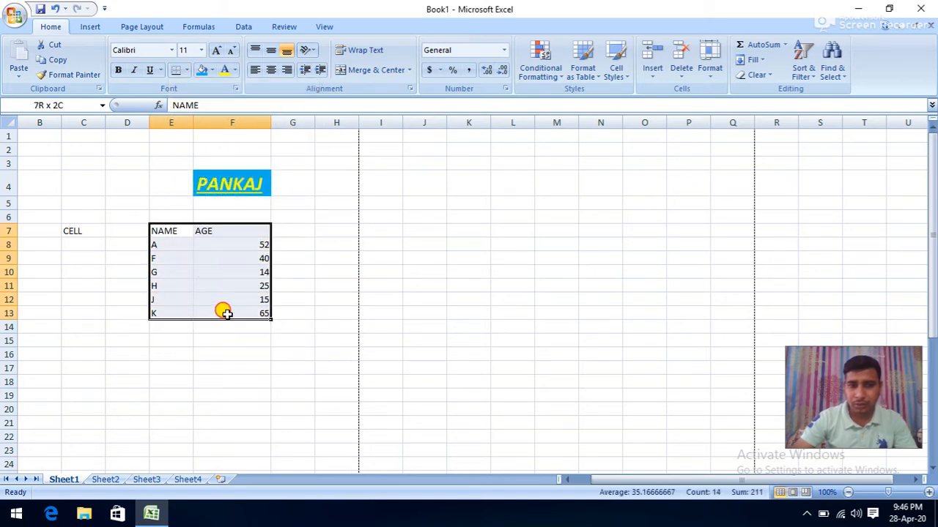
left_click(186, 71)
left_click(181, 118)
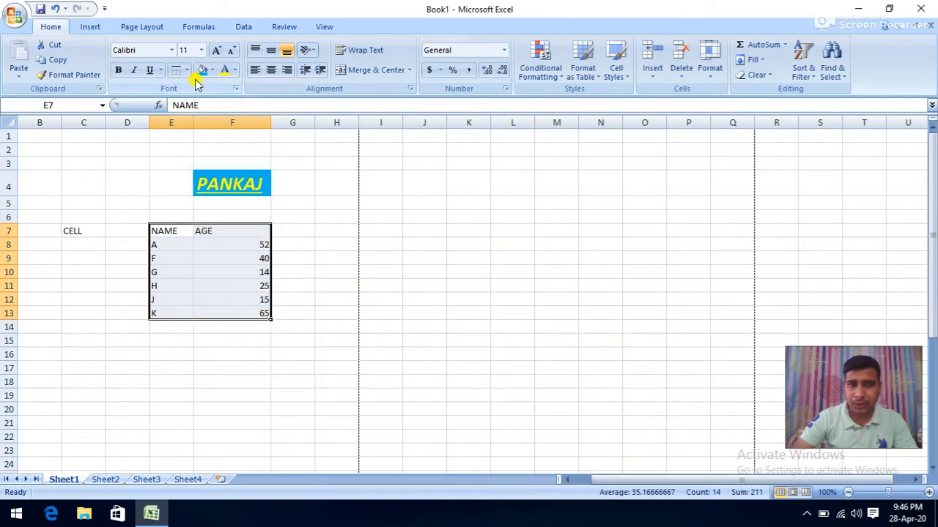
left_click(187, 70)
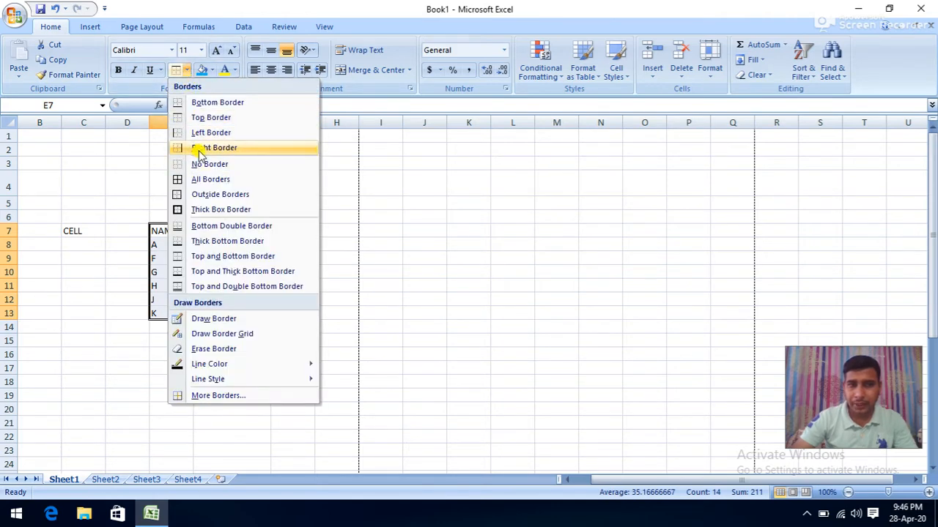
left_click(199, 149)
left_click(186, 70)
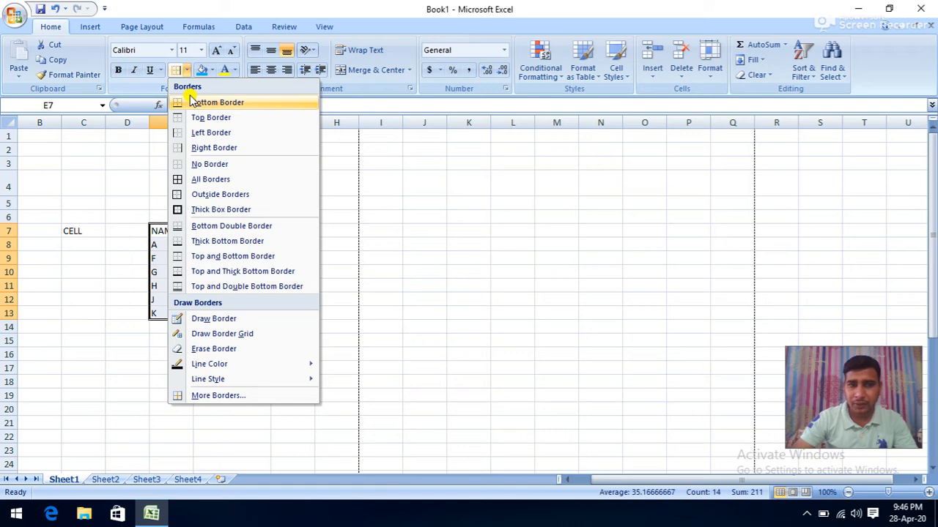
left_click(198, 135)
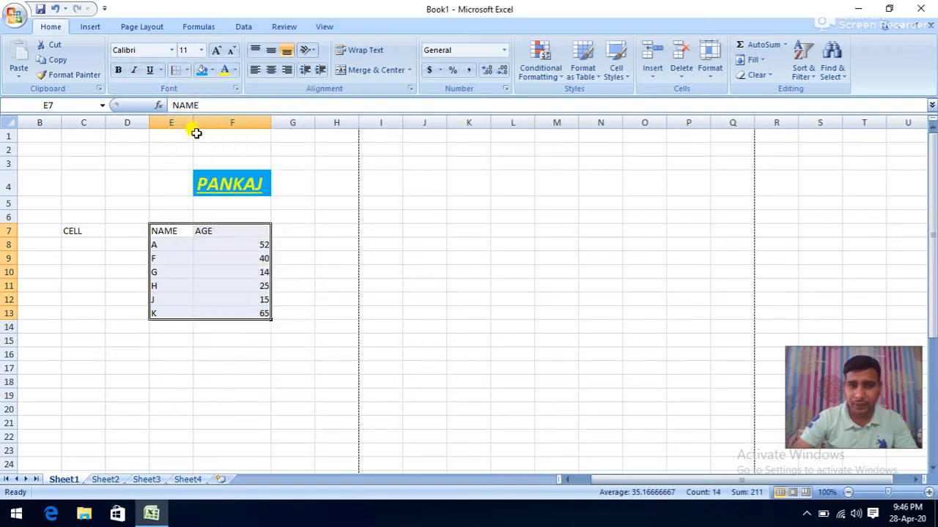
left_click(187, 70)
left_click(185, 178)
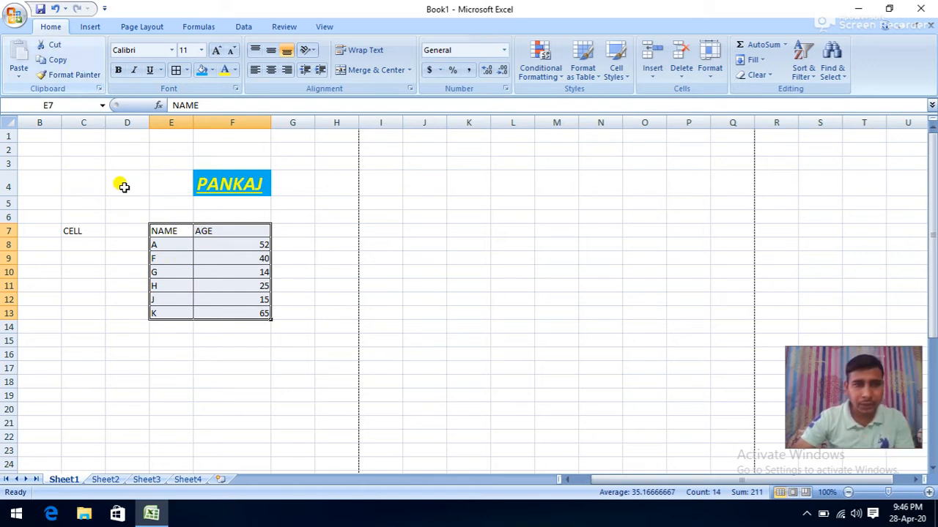
left_click(84, 230)
- Move CELL from C7 to I7 and paste a copy into B8
left_click(58, 46)
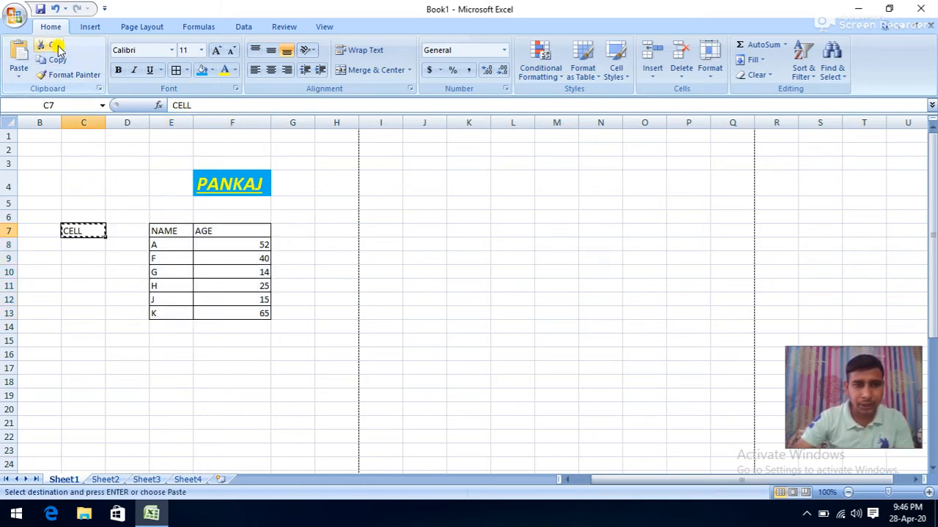
left_click(362, 228)
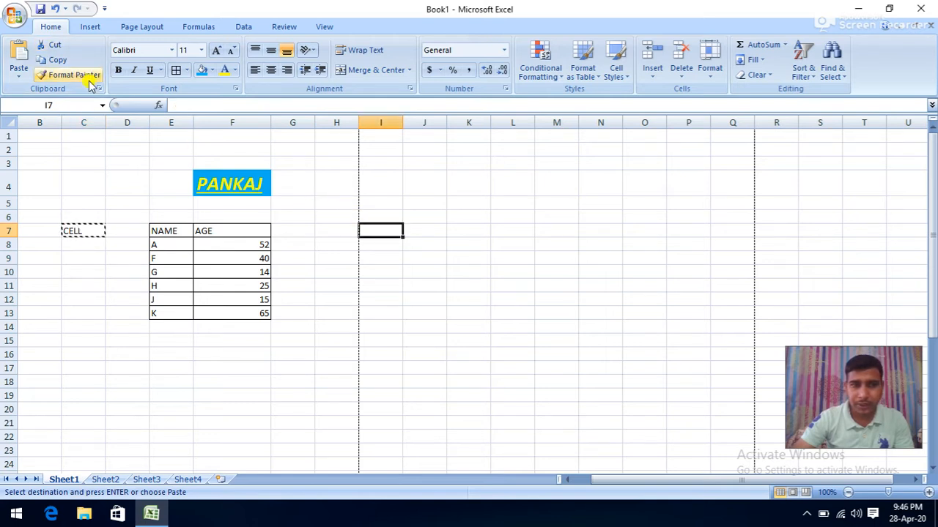
left_click(22, 62)
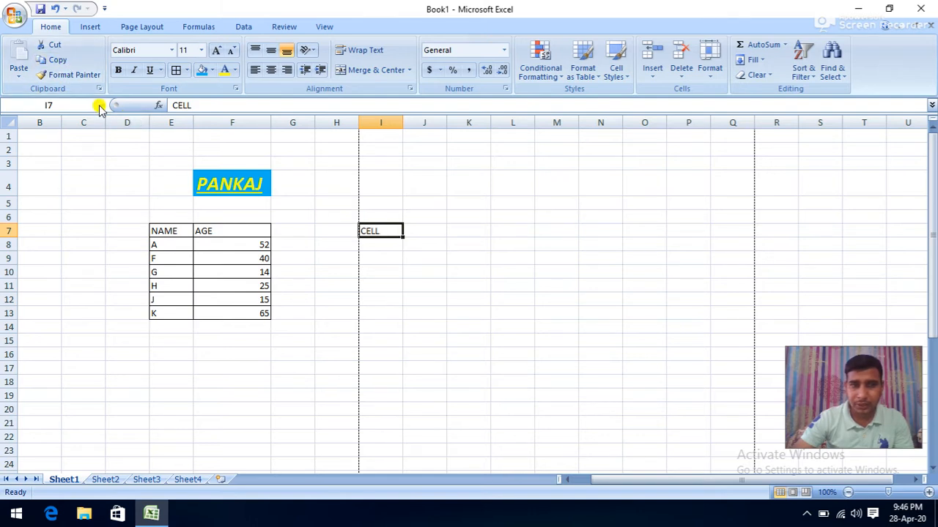
left_click(56, 60)
left_click(46, 244)
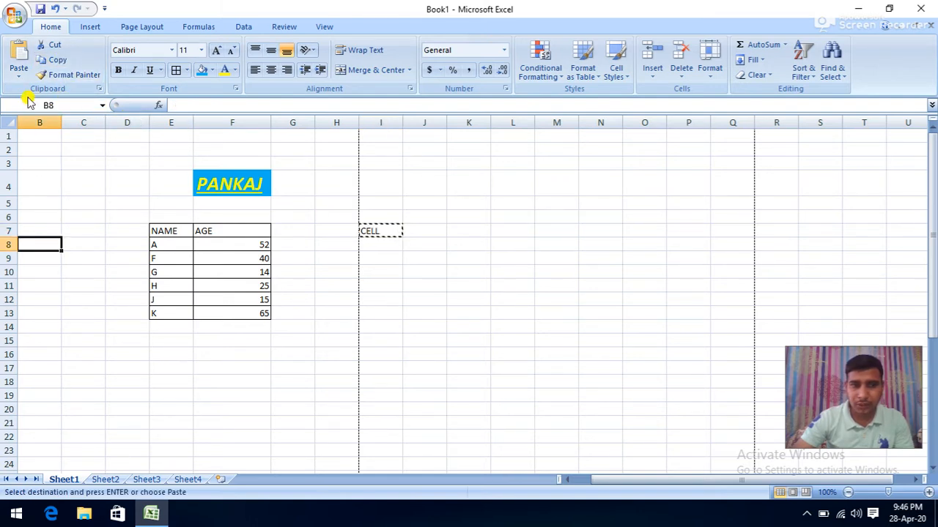
left_click(19, 70)
left_click(37, 91)
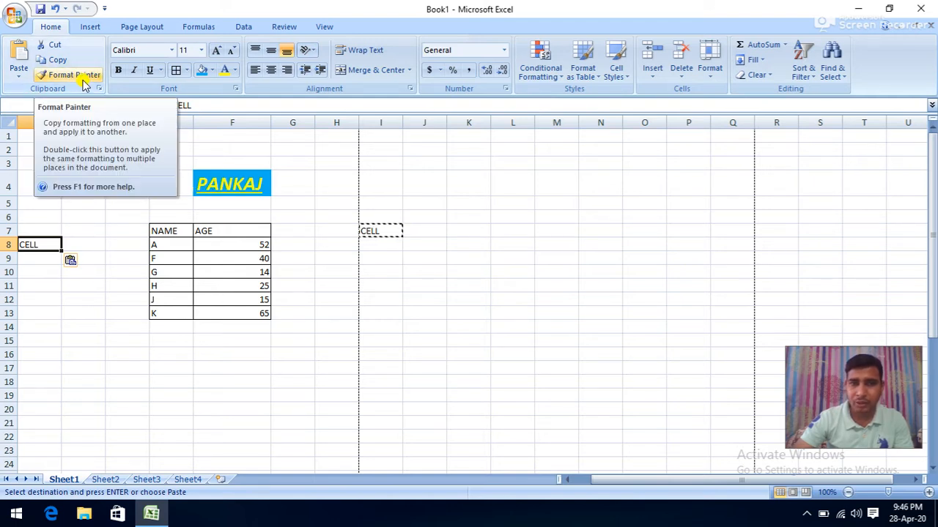
- Copy the PANKAJ title's formatting from F4 onto B8 with Format Painter
left_click(221, 181)
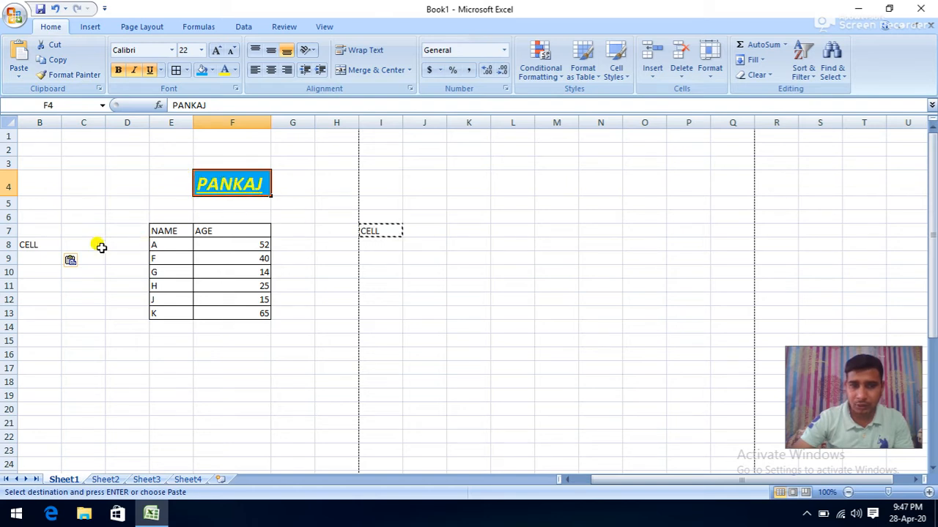
left_click(69, 75)
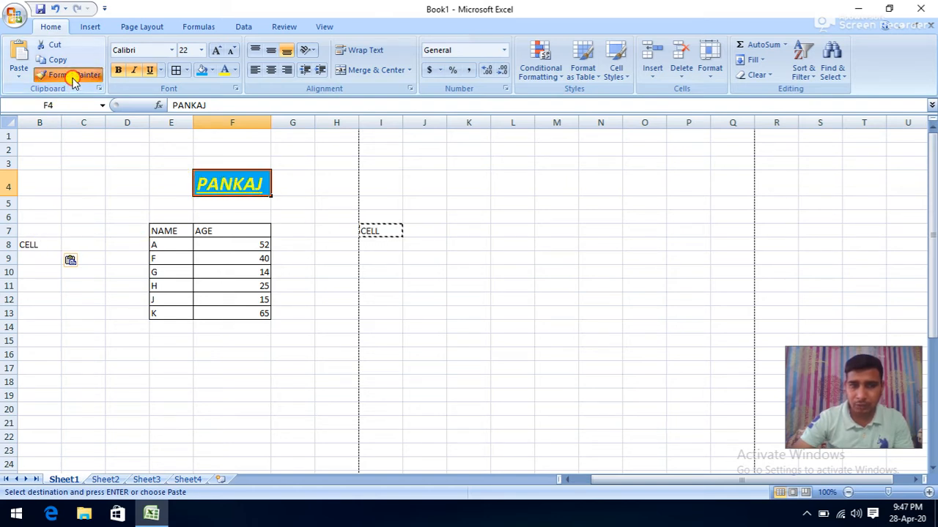
left_click(35, 247)
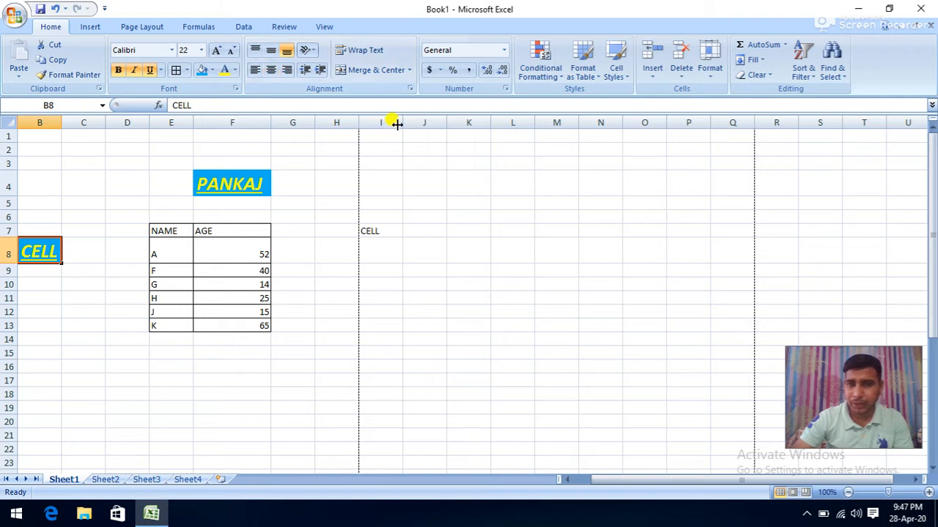
- Widen column I, make row 7 taller, and centre CELL in I7 horizontally and vertically
left_click_drag(402, 123, 489, 135)
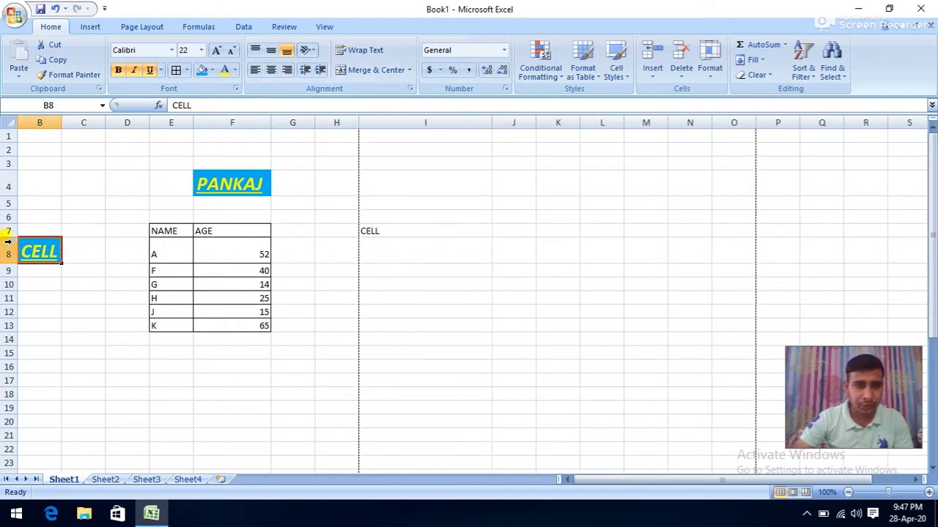
left_click_drag(9, 237, 8, 293)
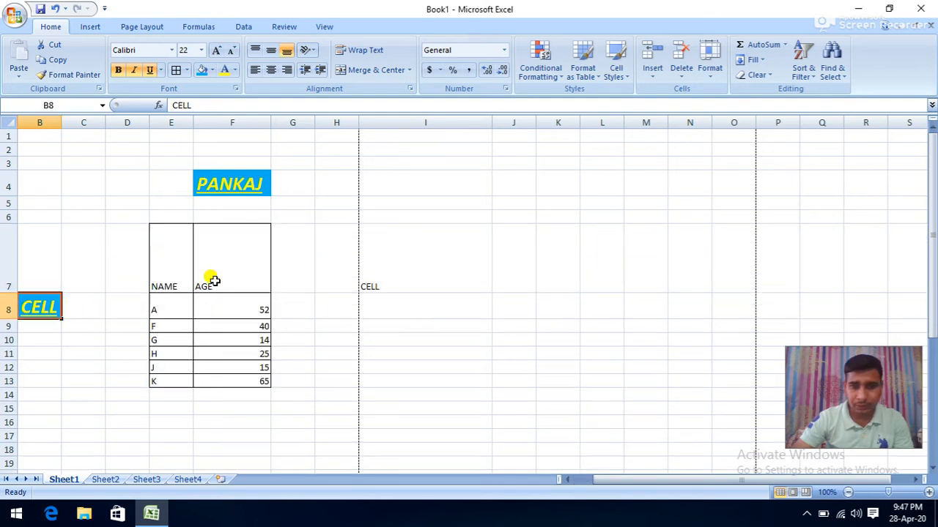
left_click(392, 272)
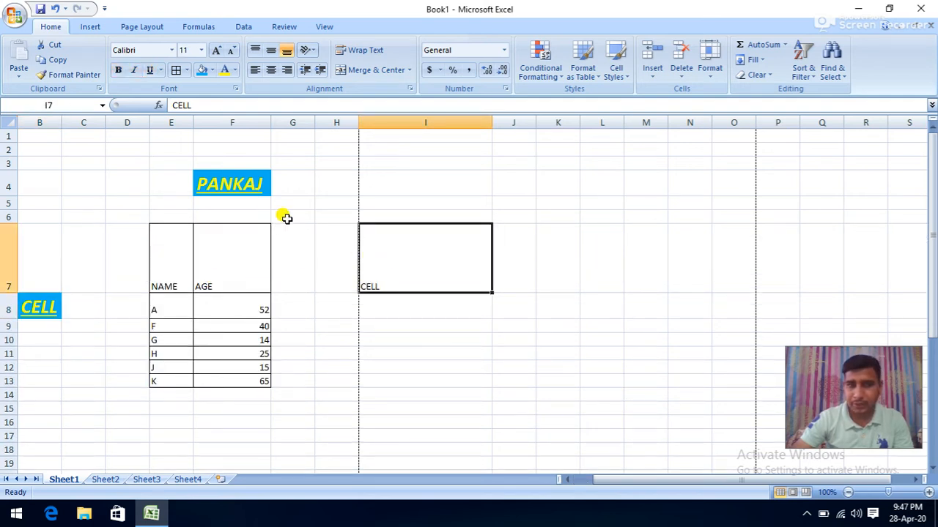
left_click(271, 70)
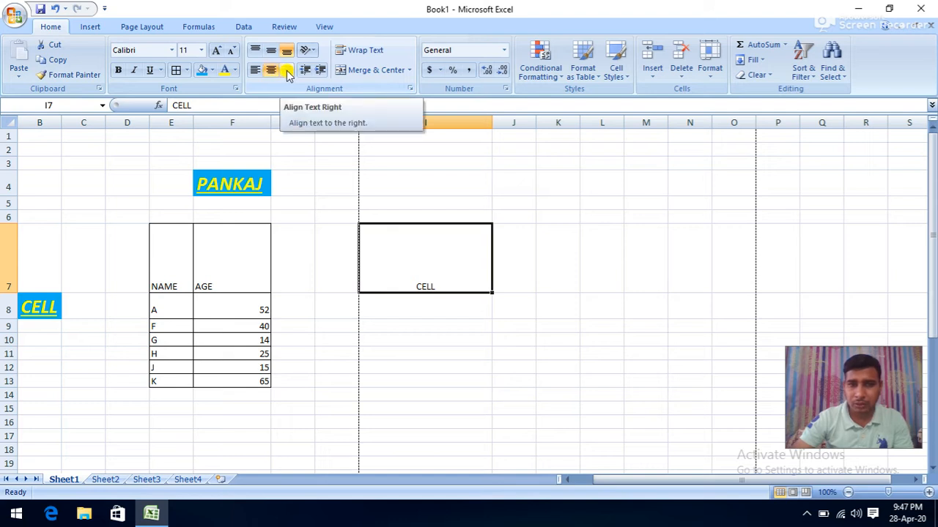
left_click(287, 72)
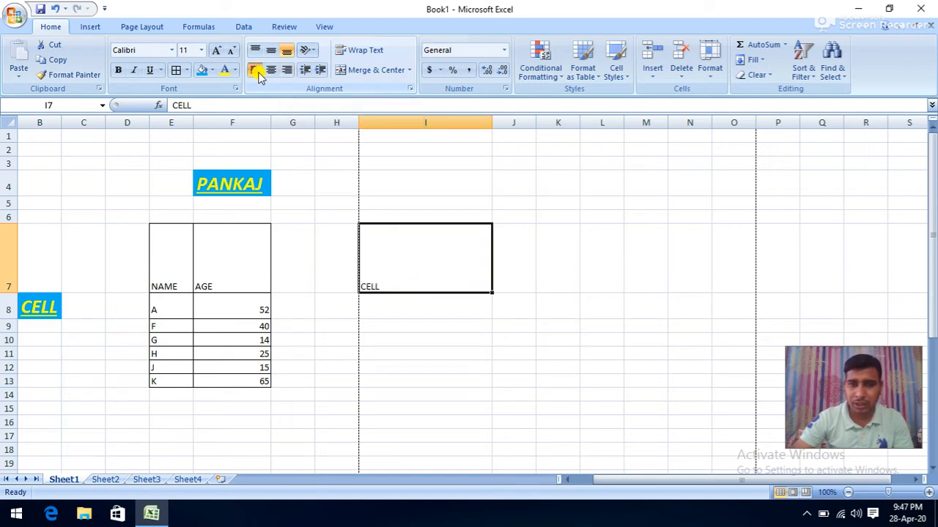
left_click(270, 71)
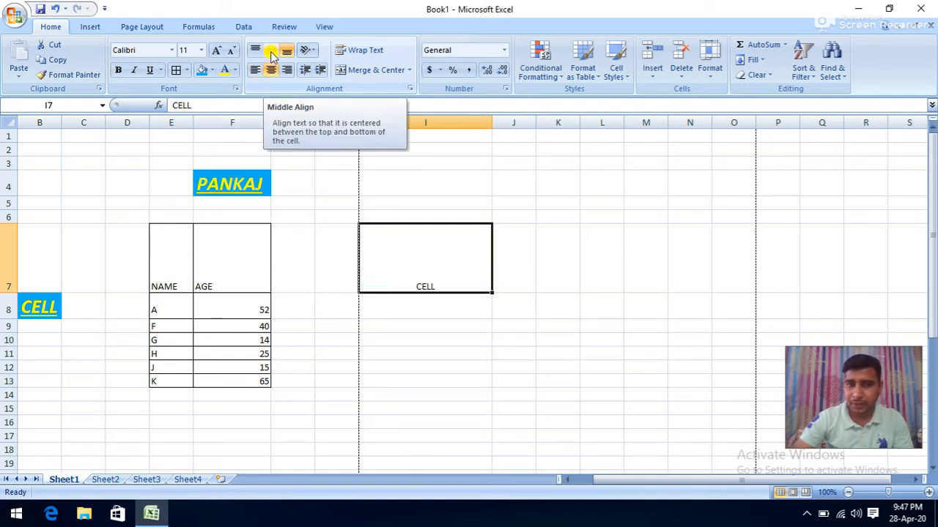
left_click(271, 53)
left_click(256, 52)
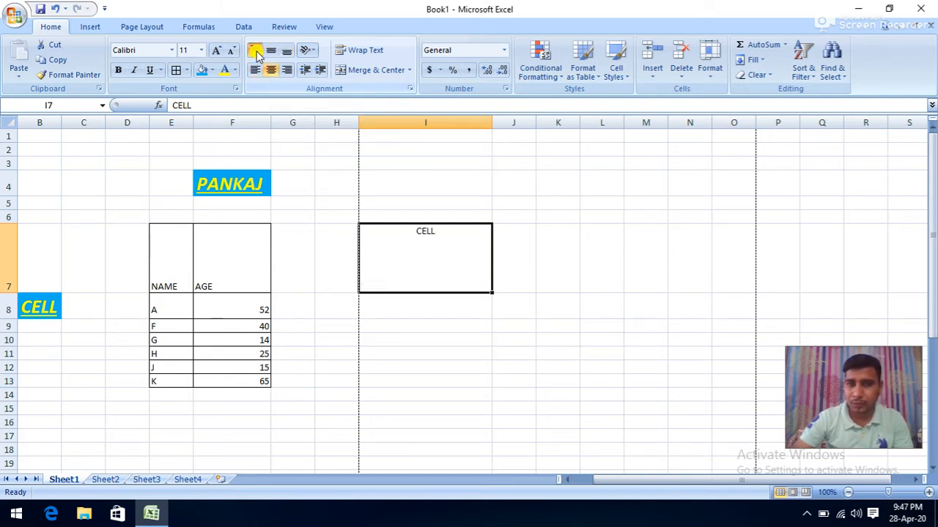
left_click(270, 51)
left_click(281, 54)
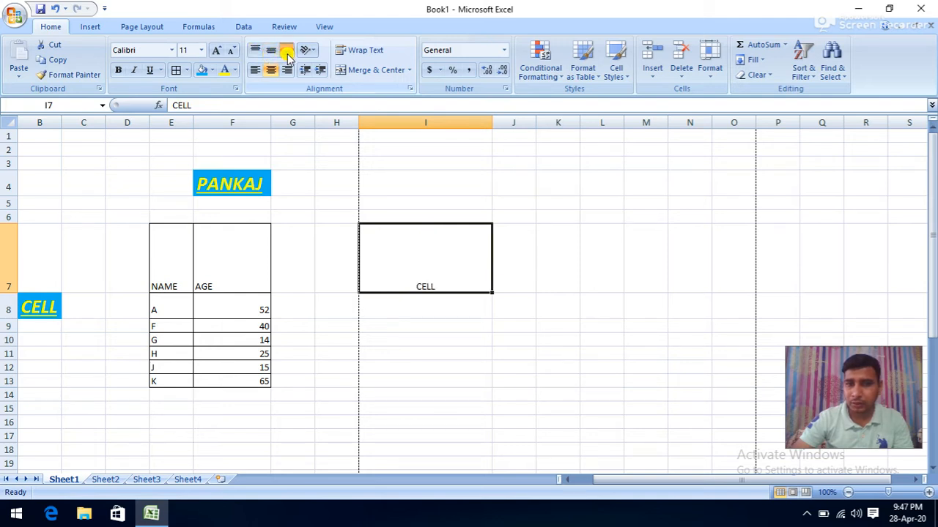
left_click(271, 53)
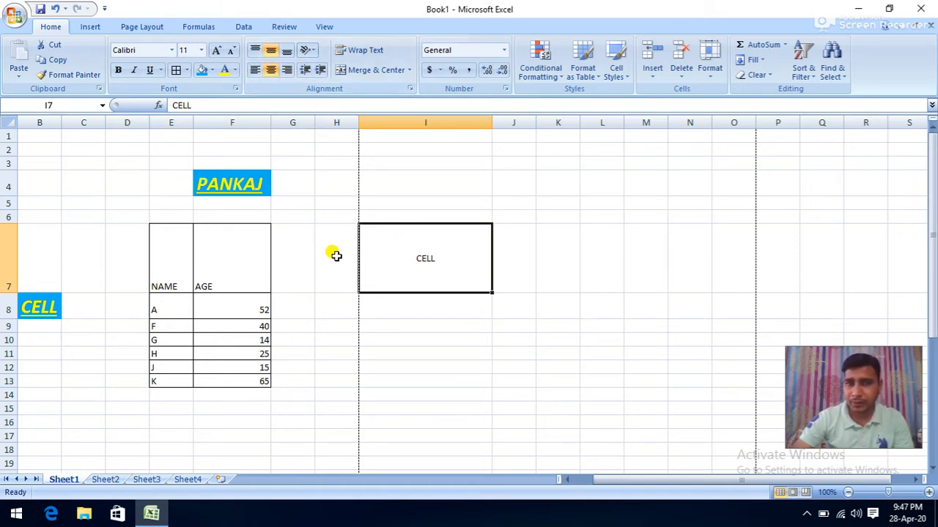
- Indent the AGE header in F7
double_click(205, 284)
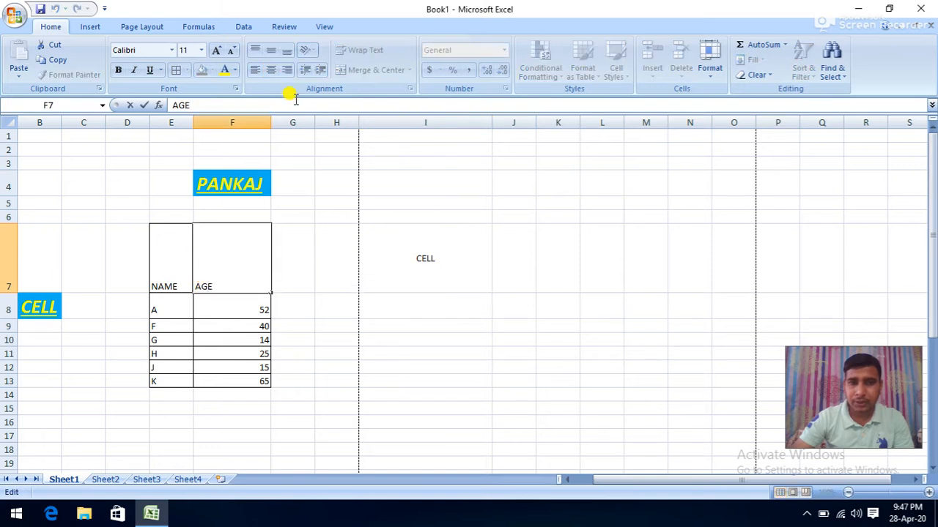
left_click(228, 296)
left_click(218, 276)
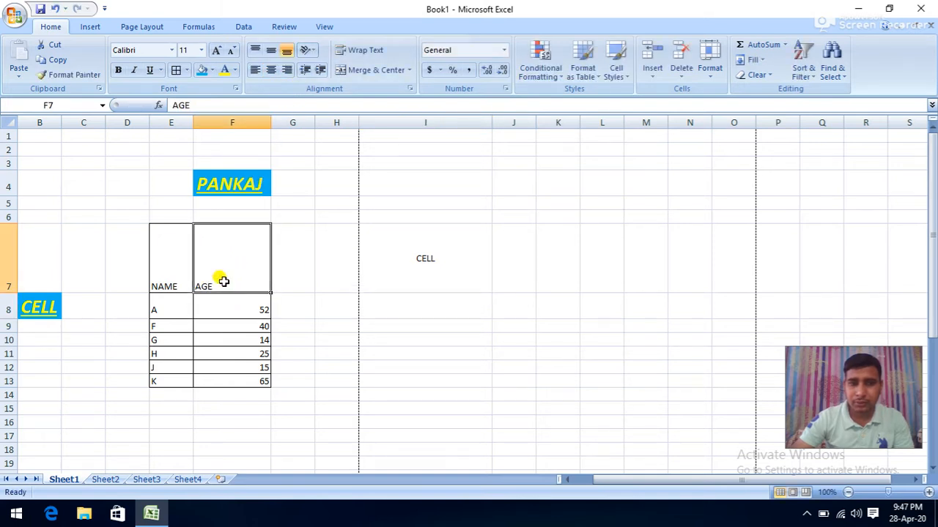
left_click(320, 73)
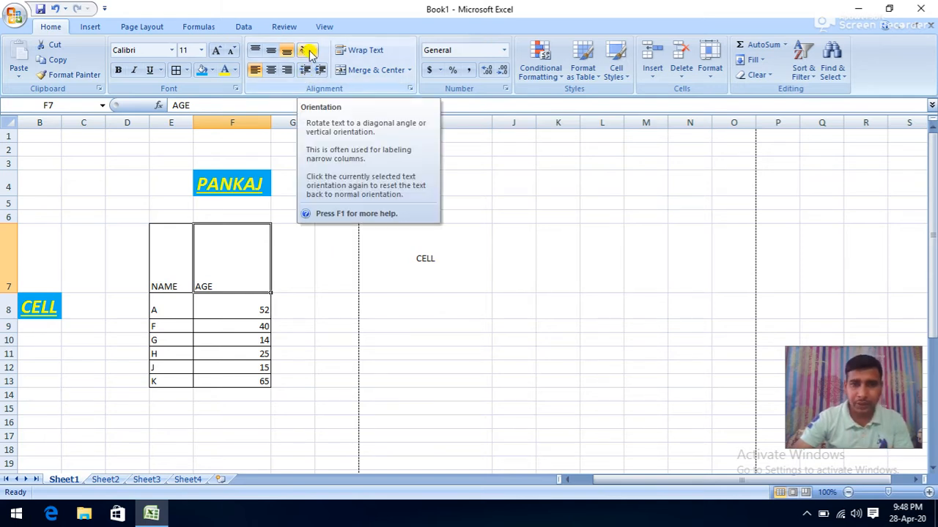
scroll(289, 211, "down", 4)
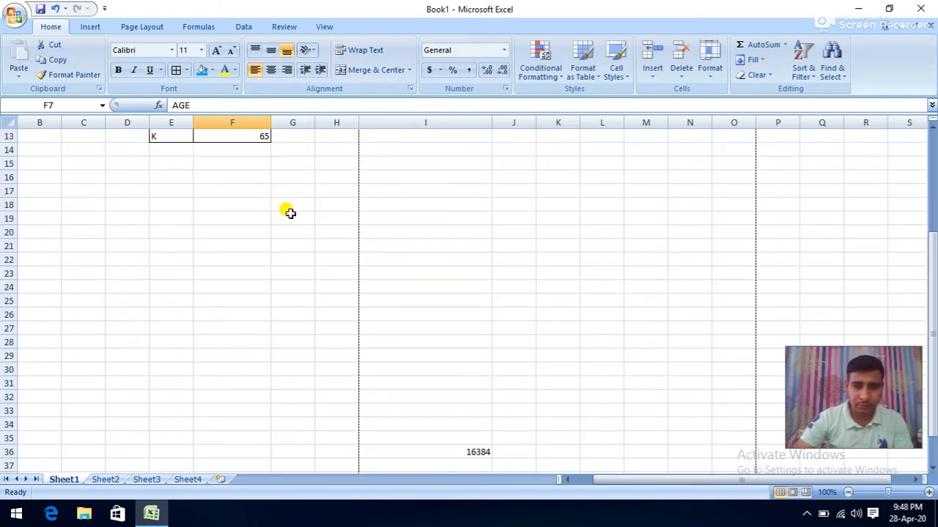
- Enter HOME in cell L25 and reselect it
scroll(286, 212, "down", 2)
left_click(240, 201)
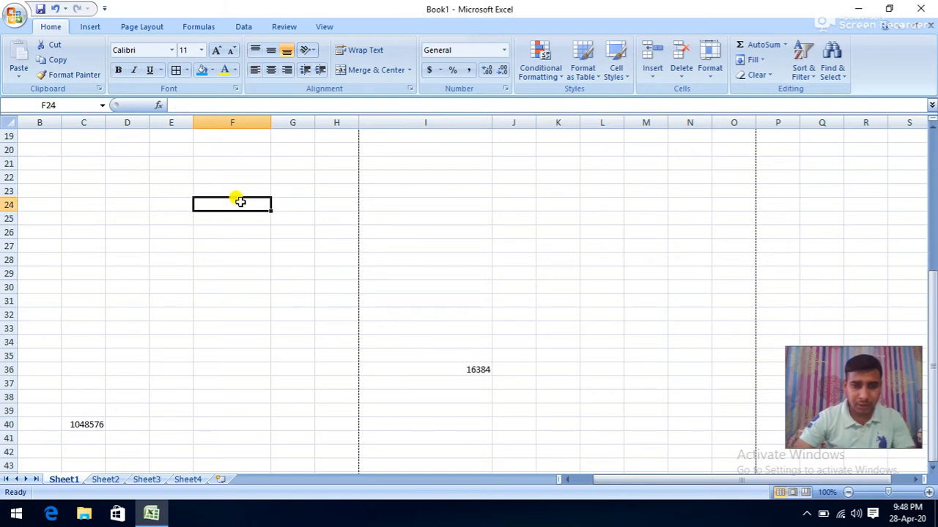
left_click(600, 214)
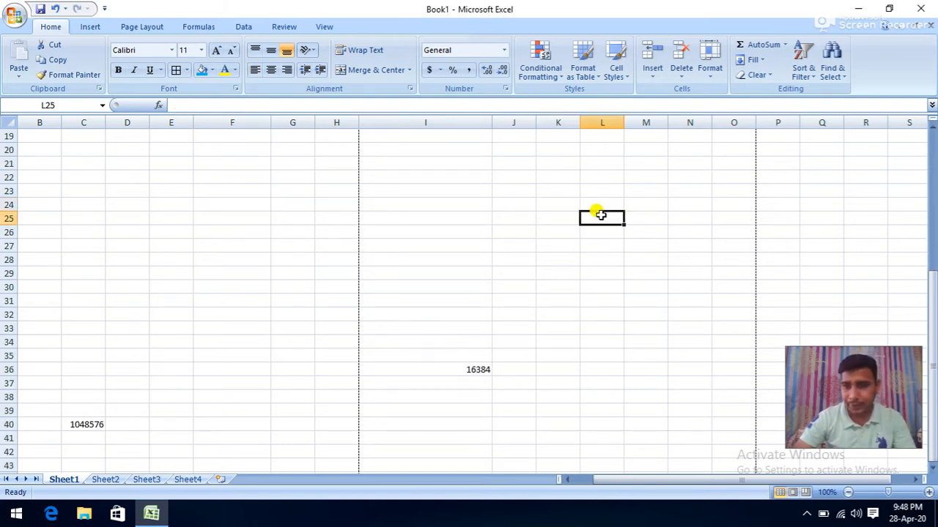
type("HO")
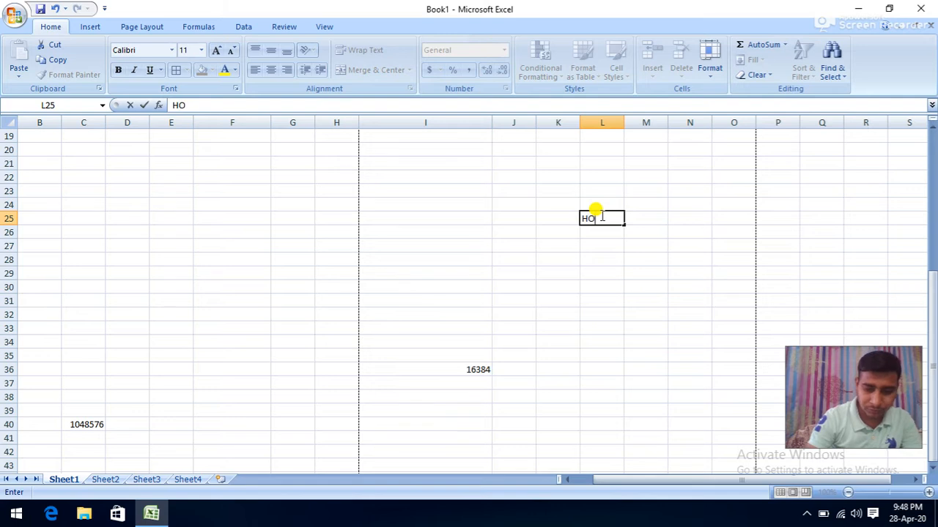
type("ME")
left_click(607, 258)
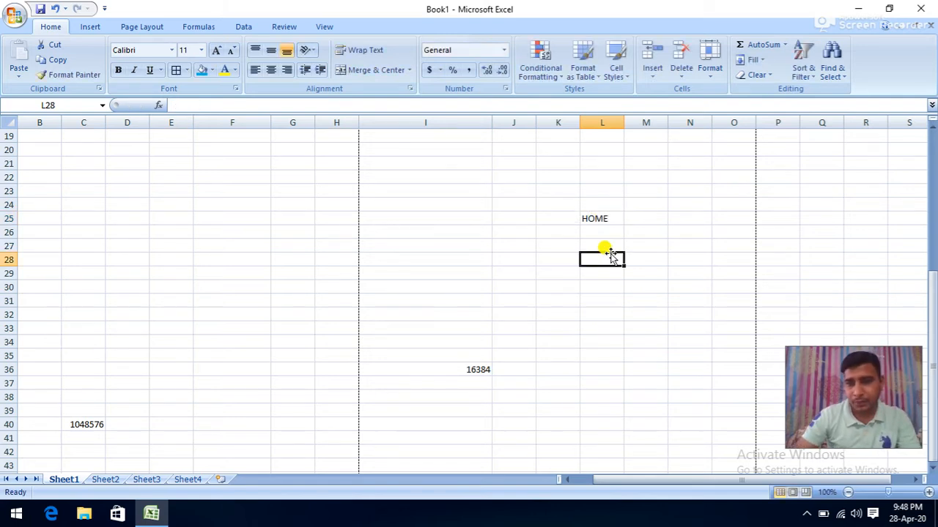
left_click(599, 218)
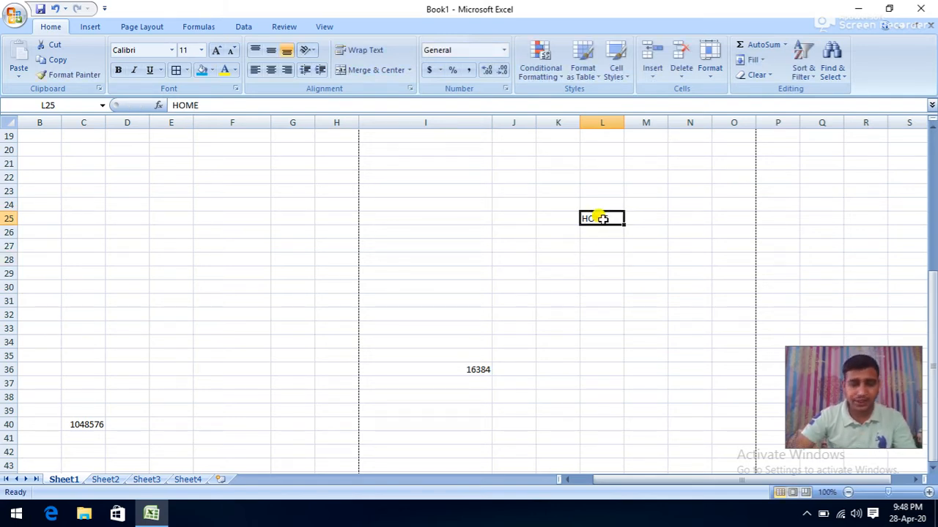
key("ctrl+F6")
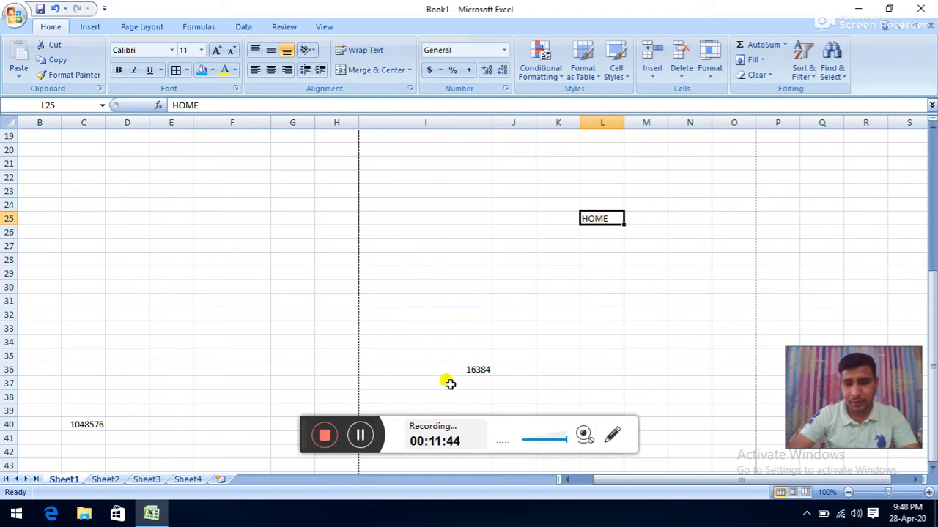
left_click(360, 436)
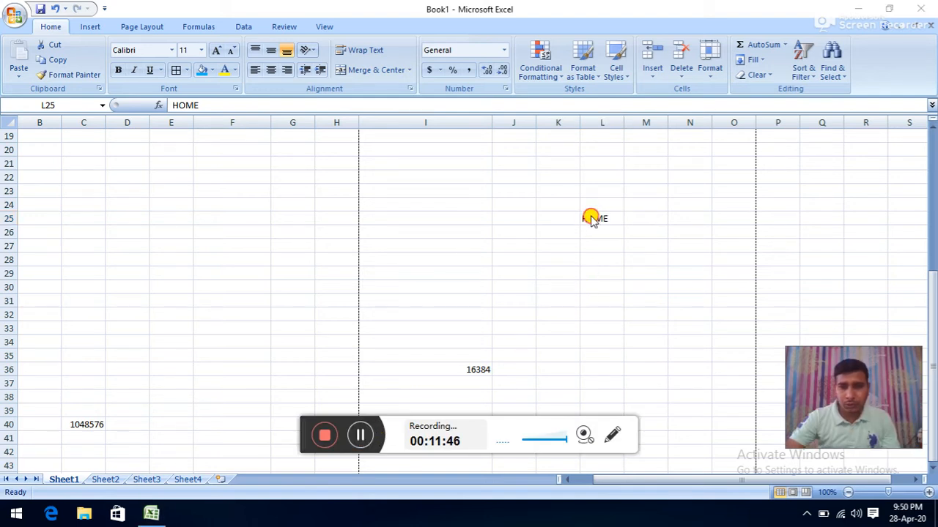
left_click(592, 220)
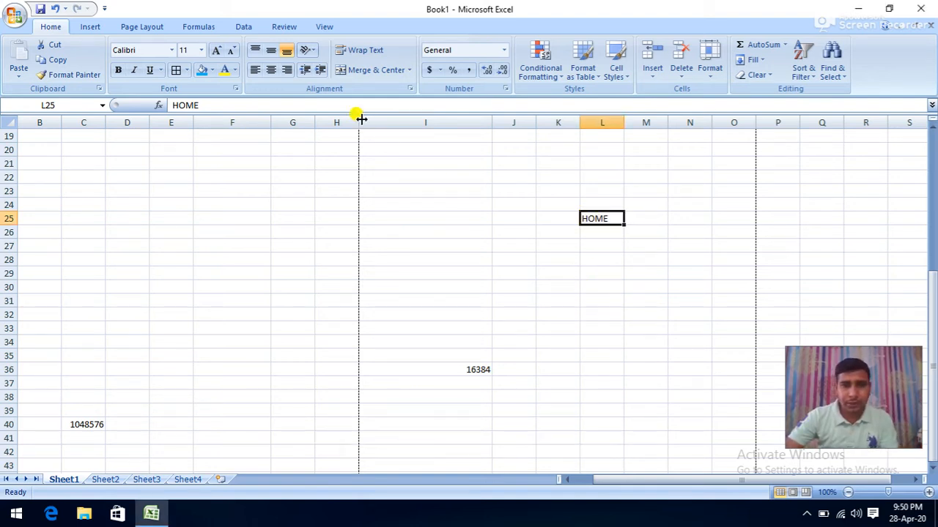
- Try Angle Counterclockwise, Angle Clockwise, Vertical Text and Rotate Text Up on HOME
left_click(312, 50)
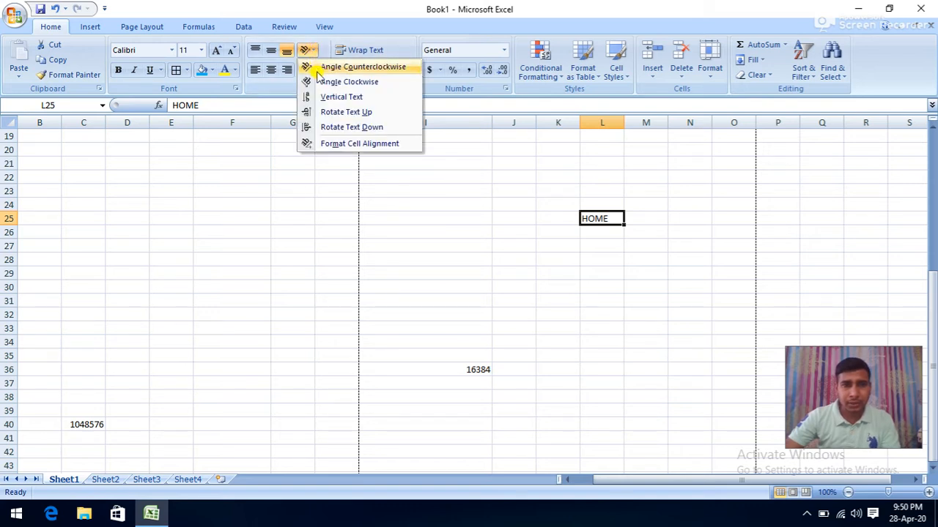
left_click(322, 67)
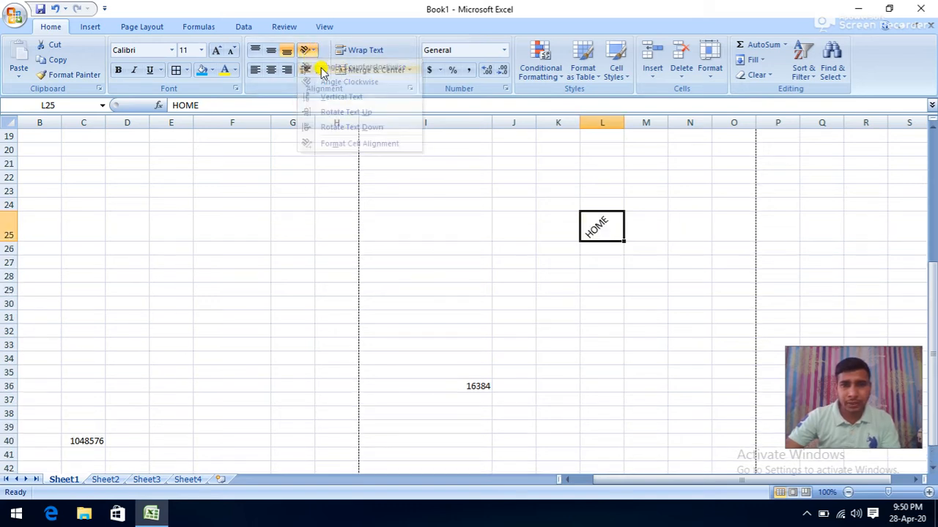
left_click(311, 53)
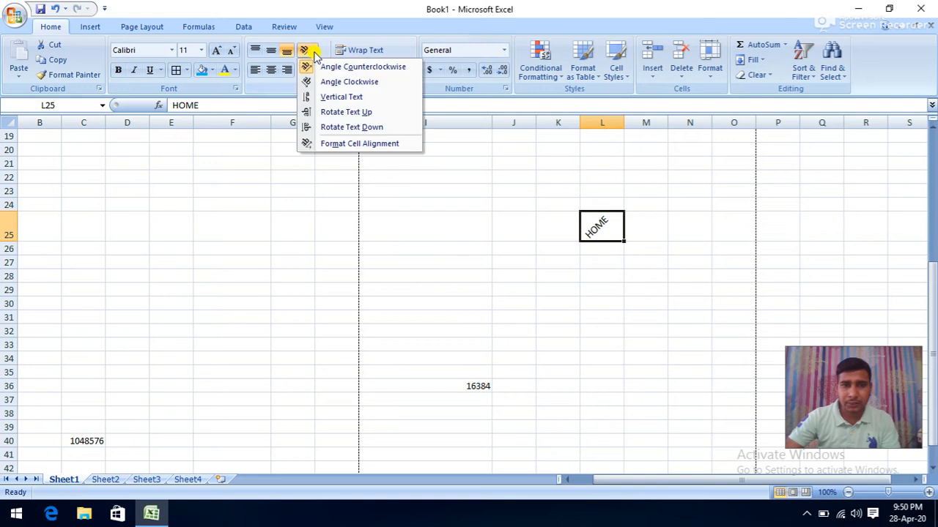
left_click(347, 82)
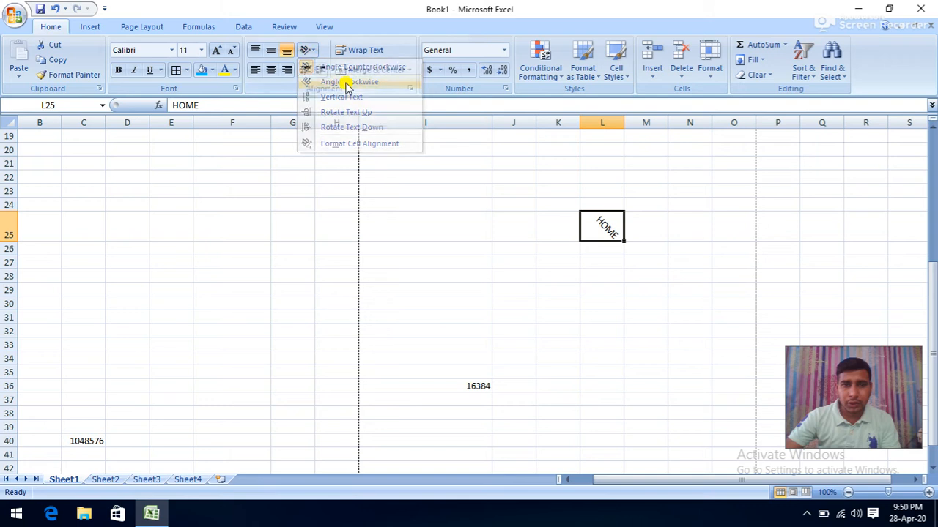
left_click(312, 53)
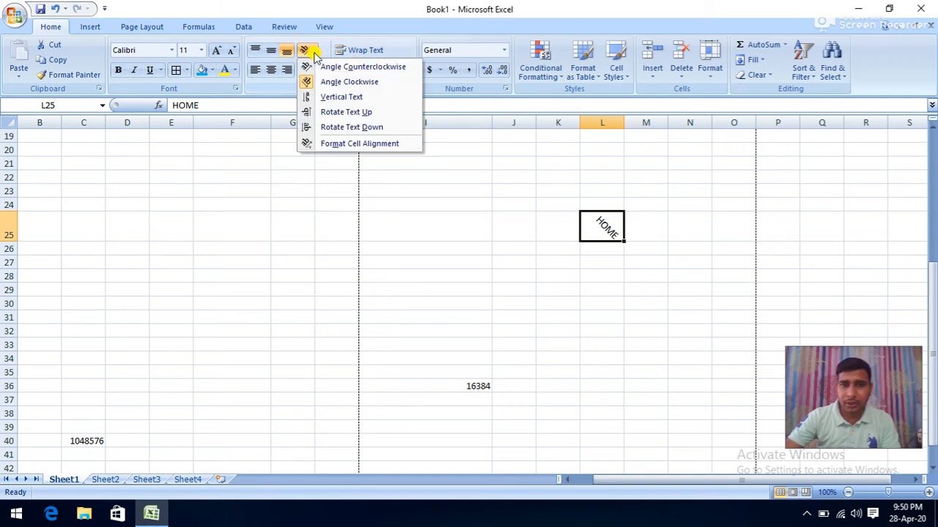
left_click(333, 98)
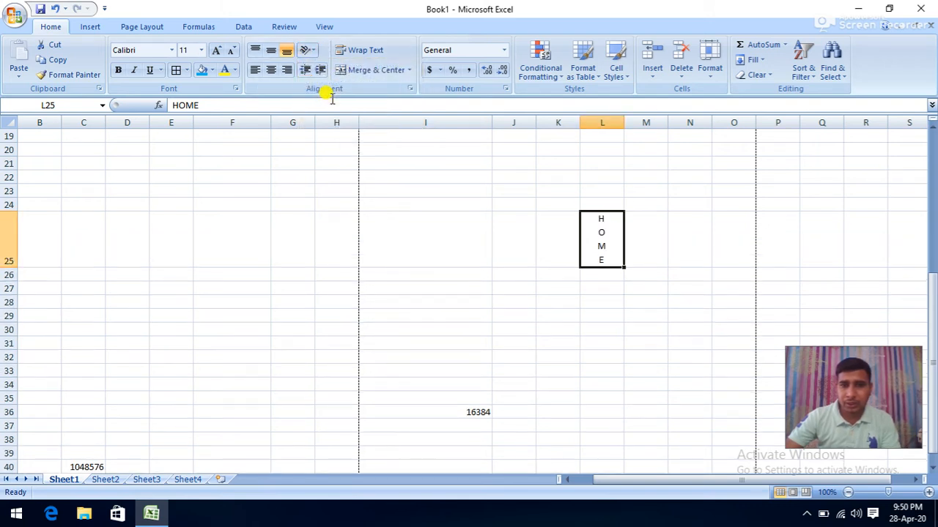
left_click(312, 53)
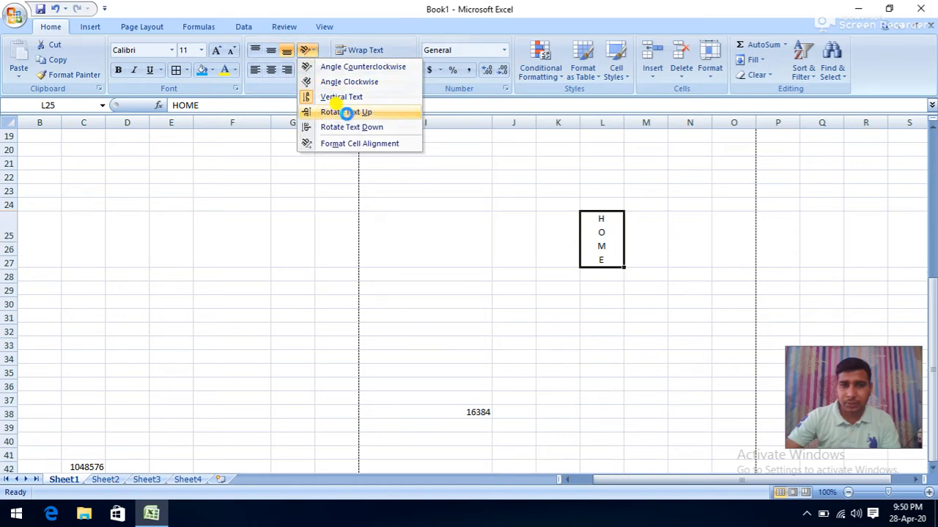
left_click(346, 114)
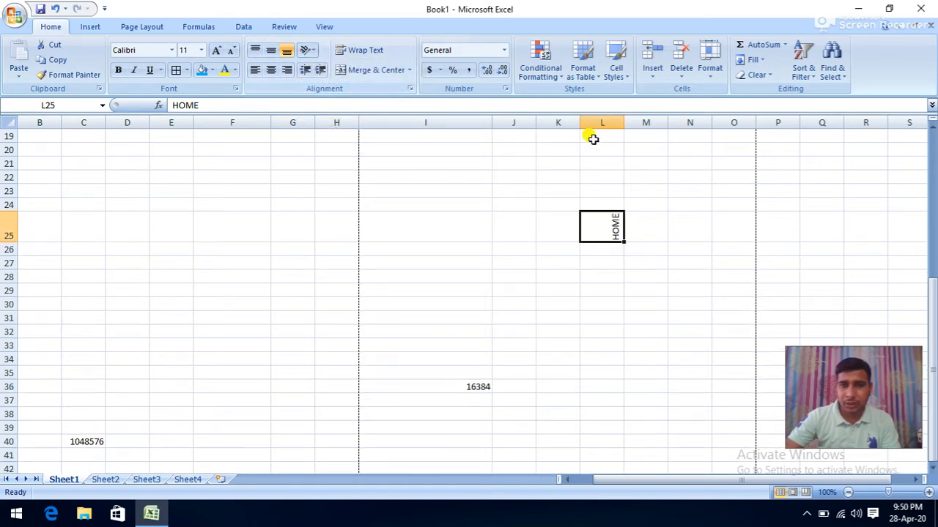
- Adjust column L's width and set HOME to Rotate Text Down
left_click_drag(624, 123, 602, 122)
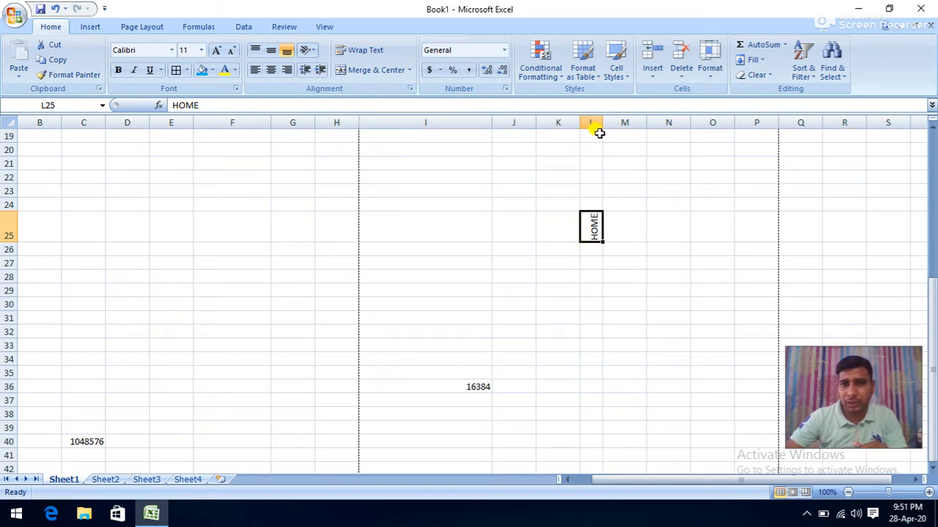
left_click_drag(603, 122, 619, 122)
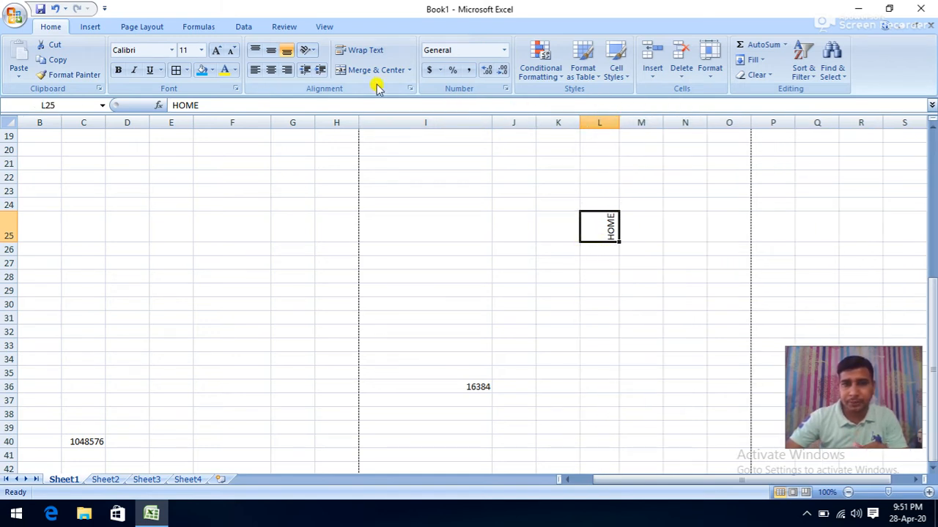
left_click(308, 51)
left_click(327, 126)
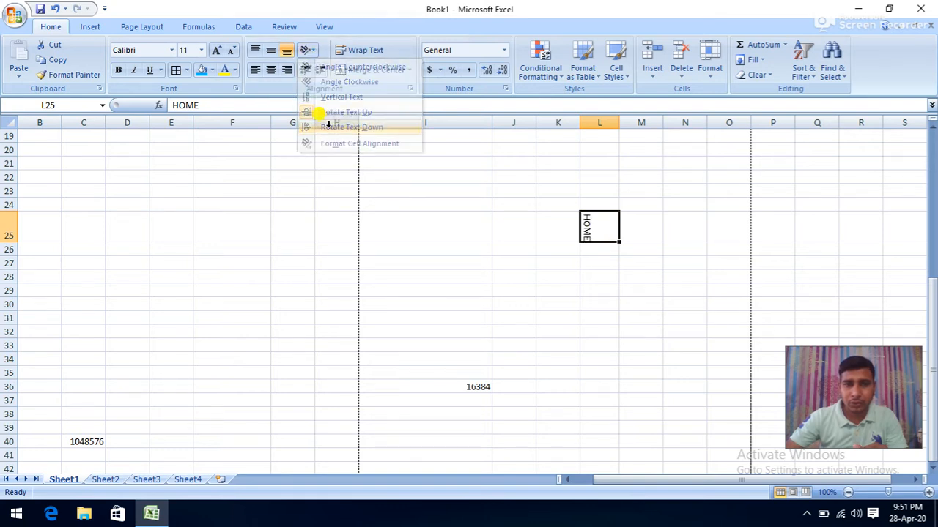
- Set HOME in L25 to a custom angle of about -45 degrees through Format Cell Alignment
left_click(309, 51)
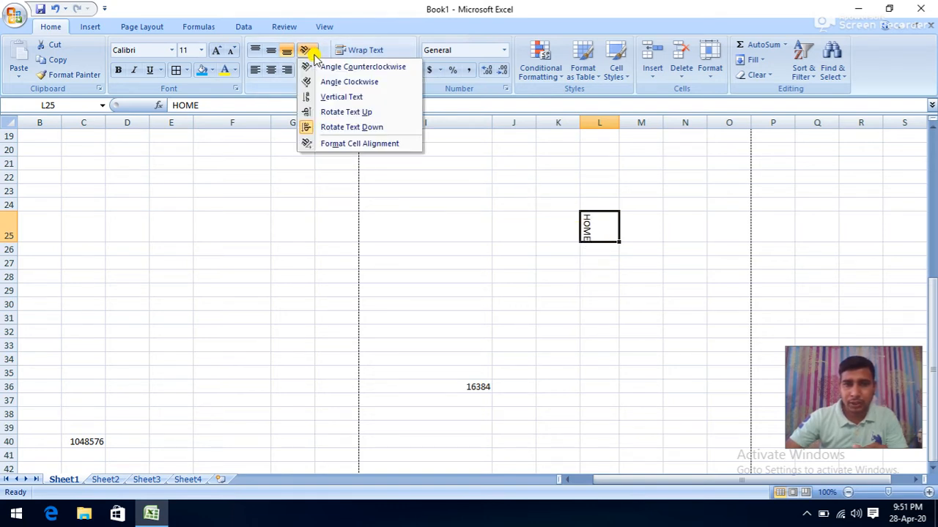
left_click(369, 146)
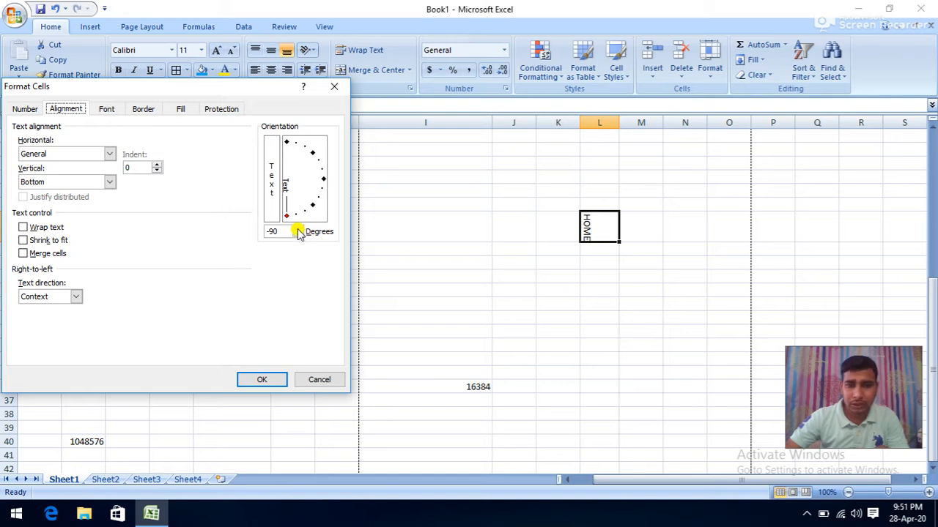
left_click(298, 229)
left_click_drag(297, 229, 298, 230)
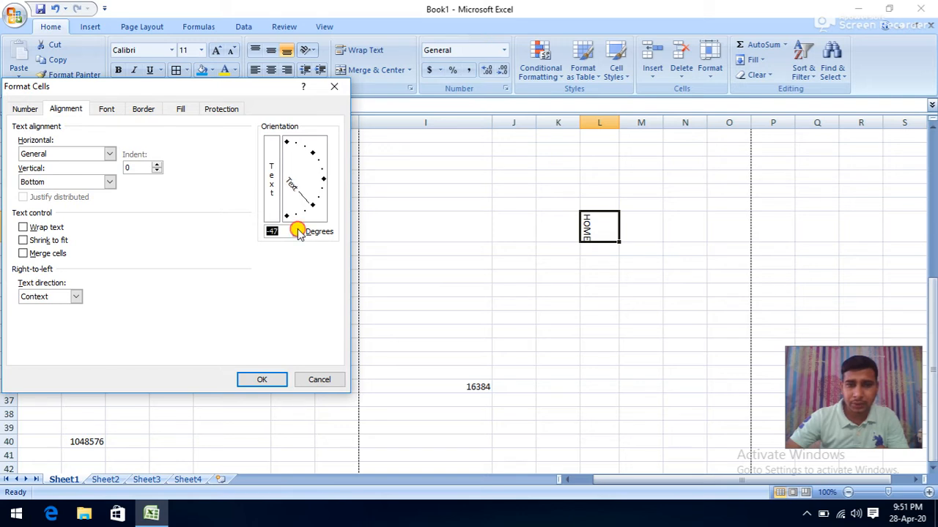
left_click(253, 379)
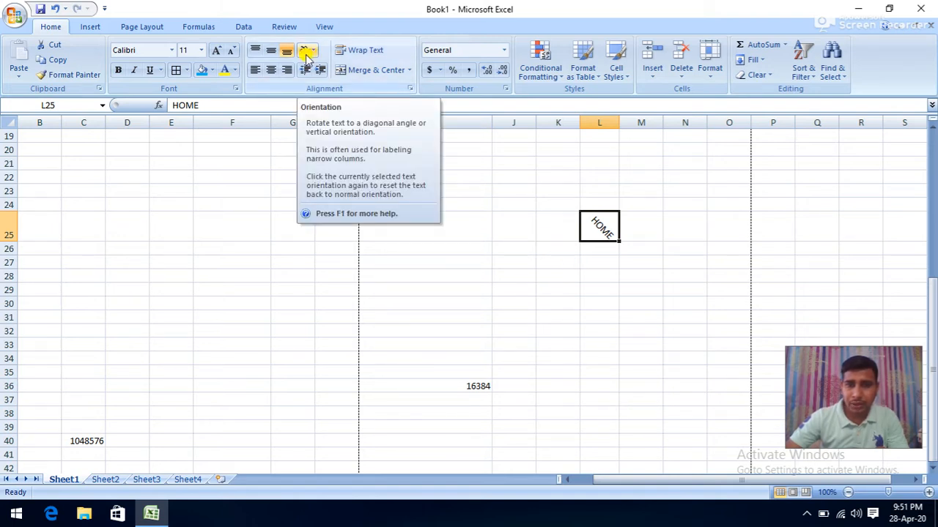
- Scroll back up to row 1 and select cells J2:N2
left_click(317, 247)
scroll(403, 236, "up", 4)
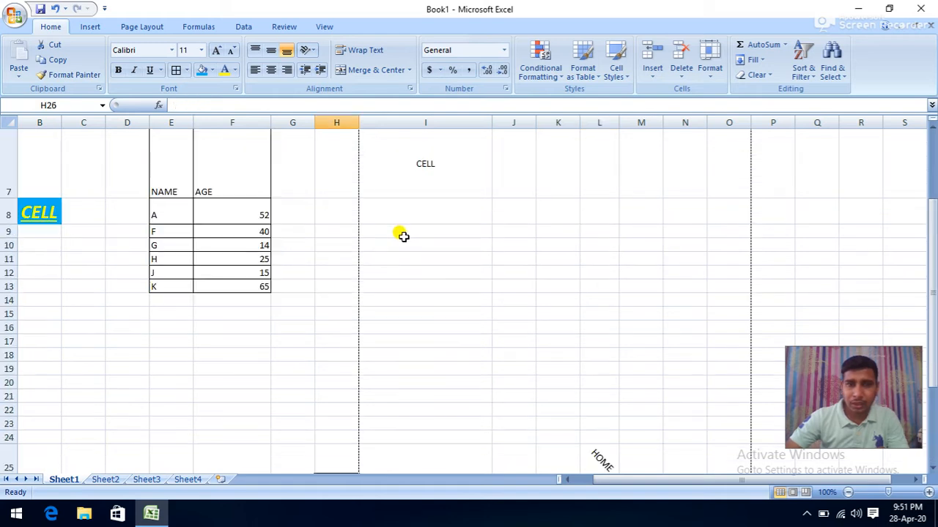
scroll(403, 235, "up", 2)
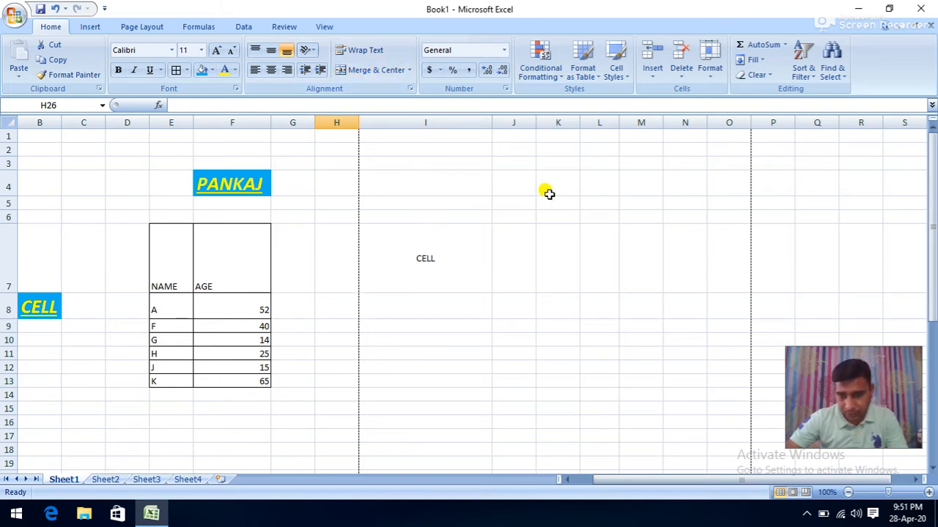
left_click_drag(510, 149, 672, 151)
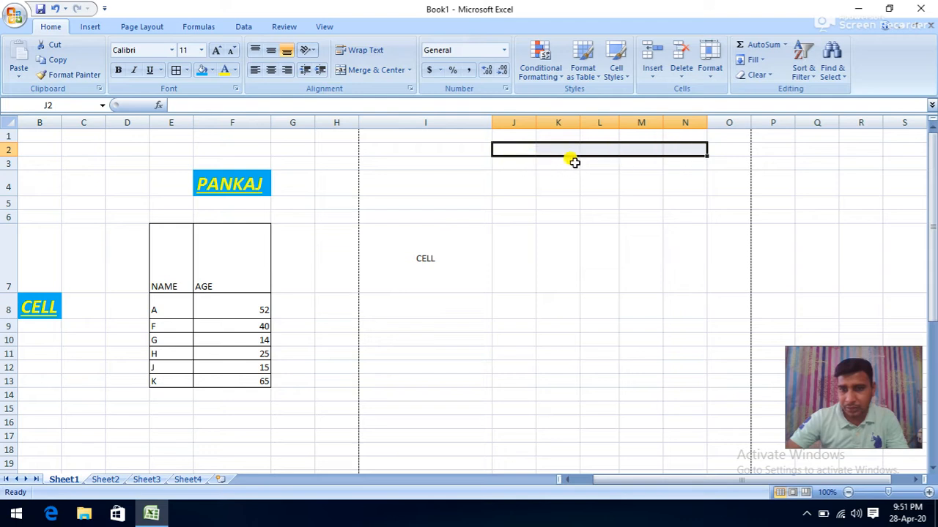
- Type HINDI, ENGLISH, MATH and PHY into J3, K3, L3 and M3
left_click(507, 163)
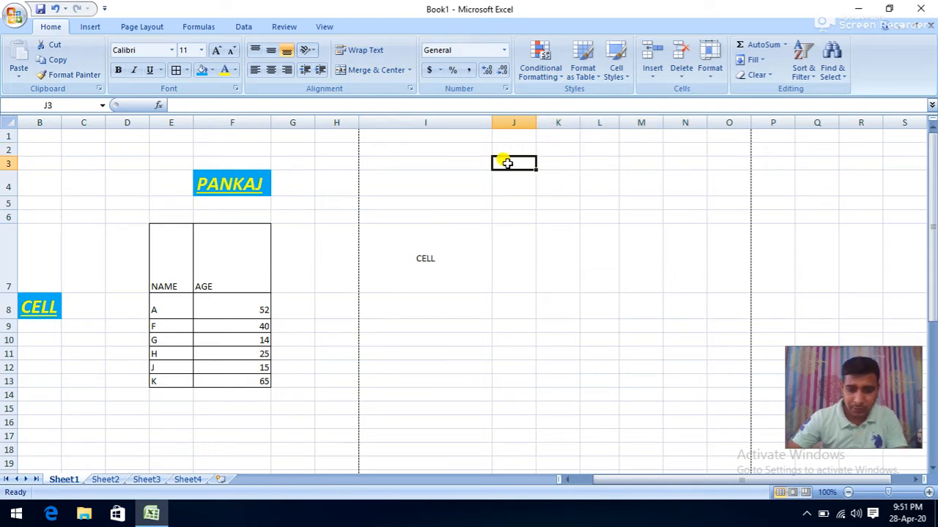
type("HINDI")
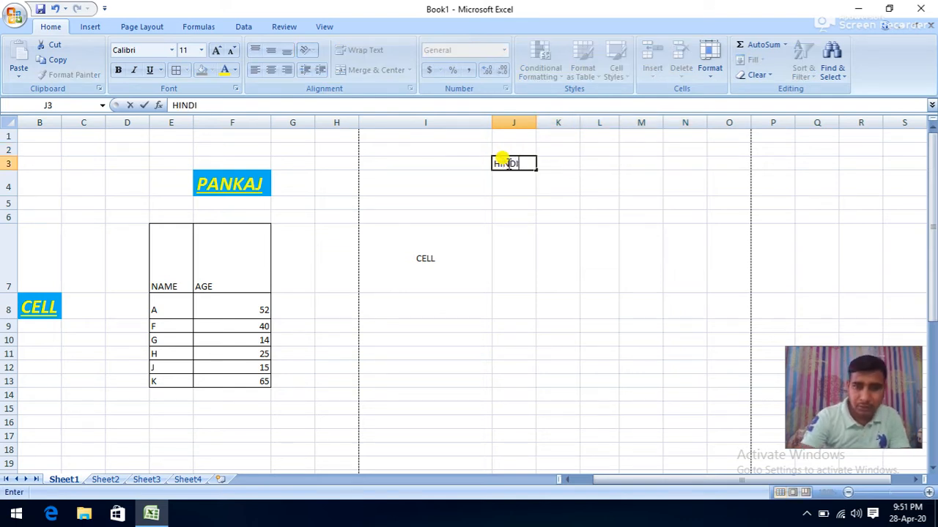
key("Tab")
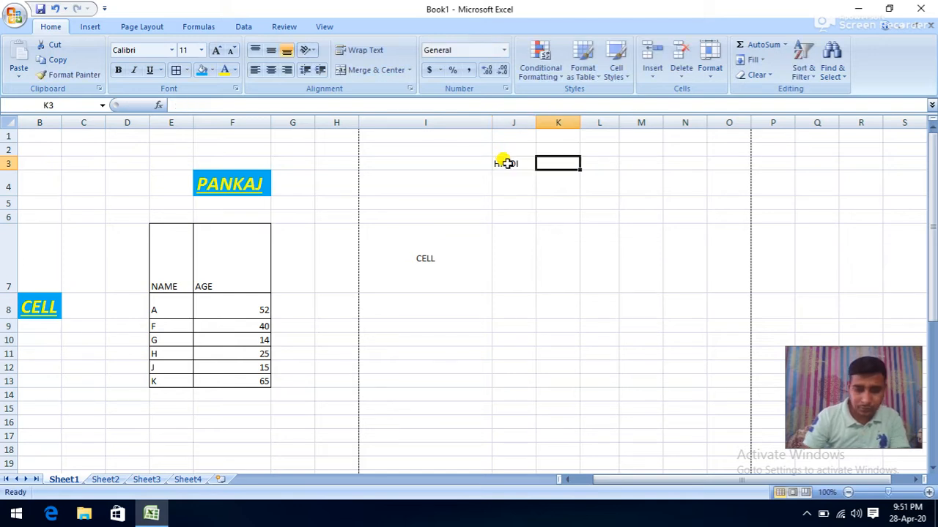
type("ENGLISH")
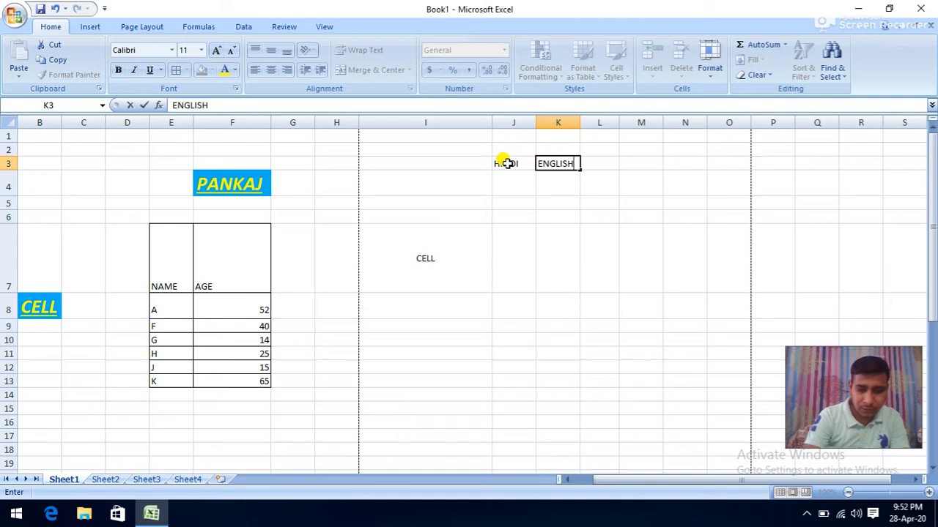
key("Tab")
type("M")
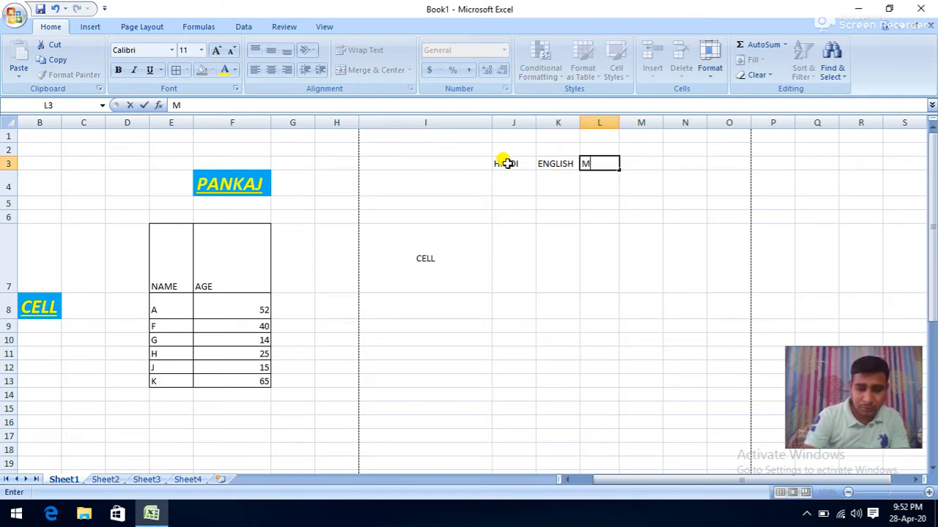
key("Tab")
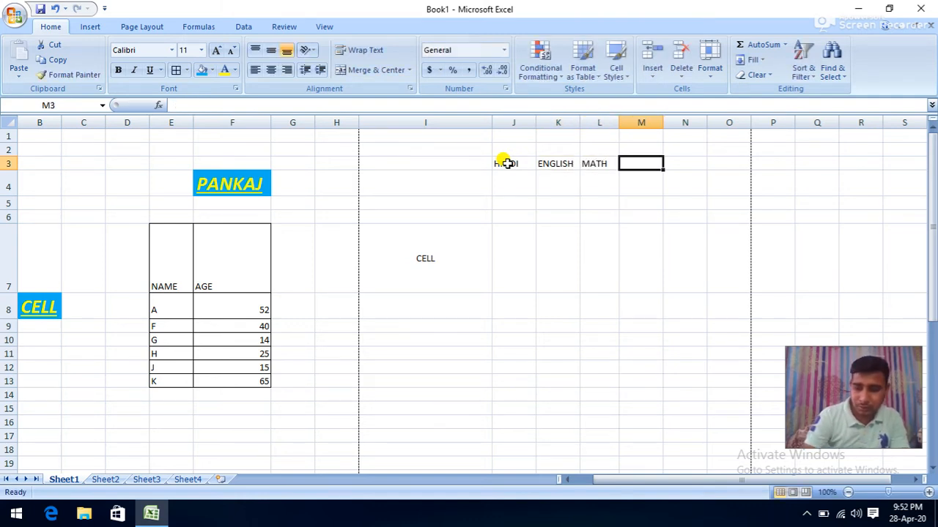
type("PHY")
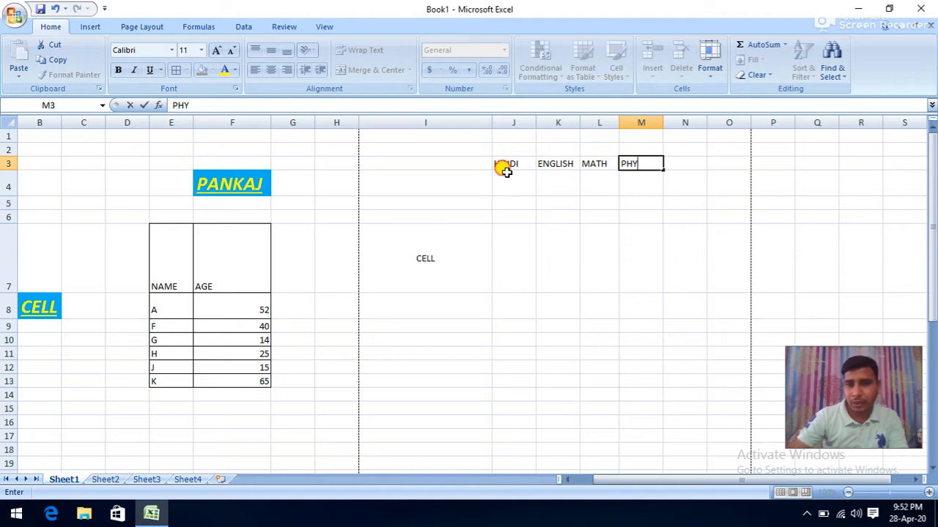
key("Return")
left_click_drag(513, 150, 634, 148)
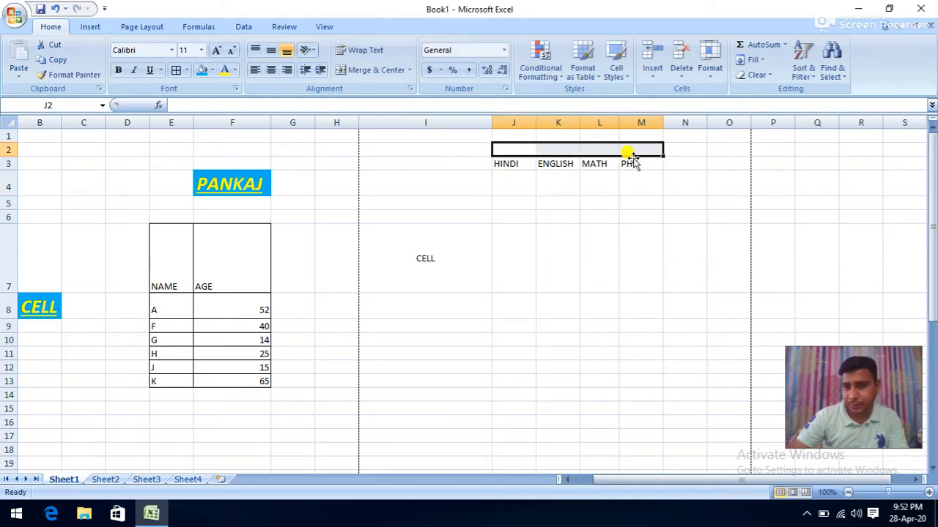
- Merge and center cells J2:M2 above the subject headings
left_click(561, 188)
left_click(523, 149)
left_click(557, 150)
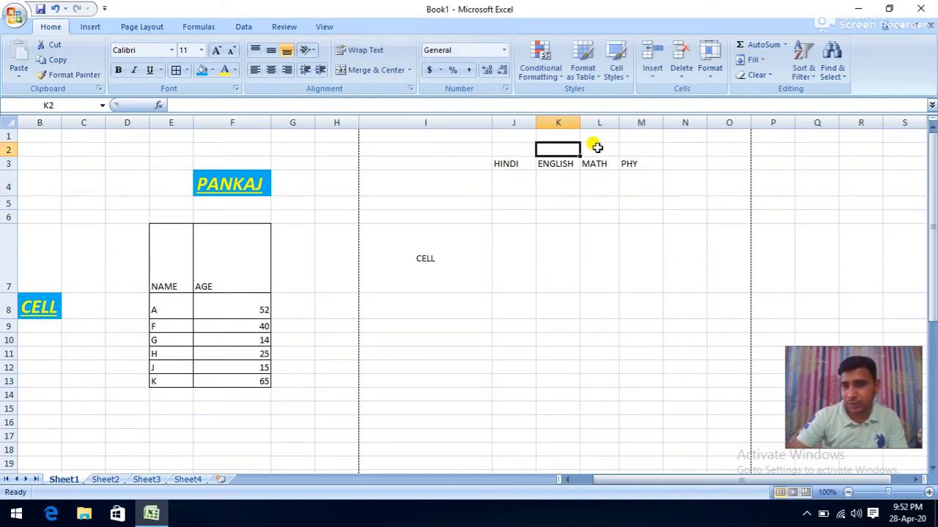
left_click(597, 149)
left_click_drag(532, 148, 637, 150)
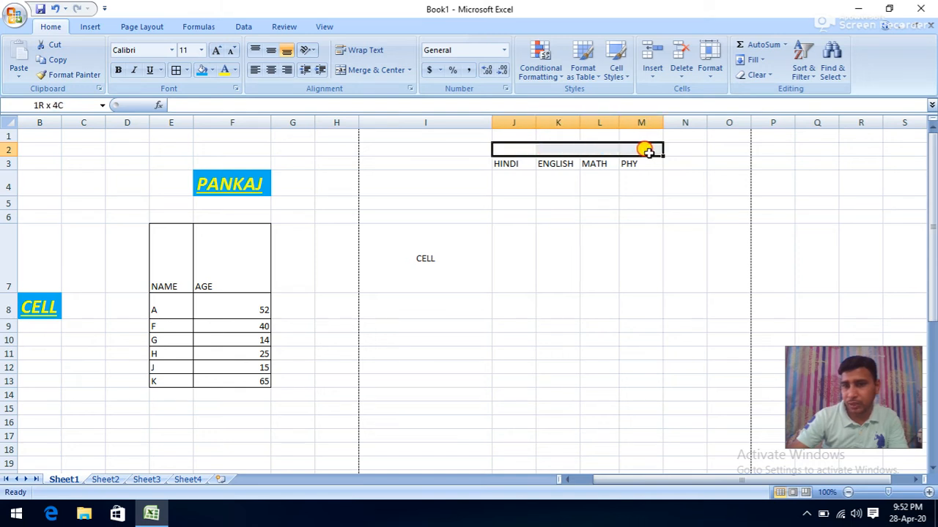
left_click(374, 69)
- Type SUBJECT in the merged cell, try left and right alignment, and leave it centred
left_click(512, 200)
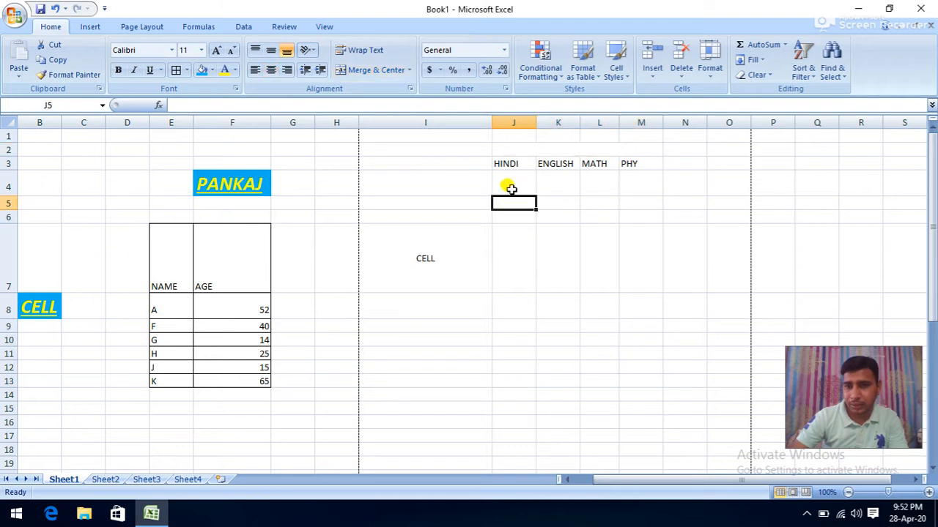
left_click(534, 150)
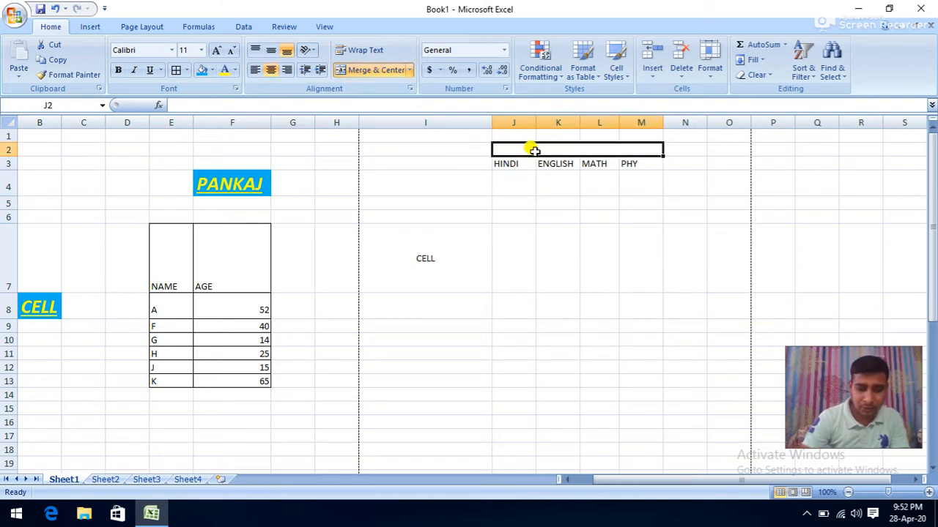
type("SUB")
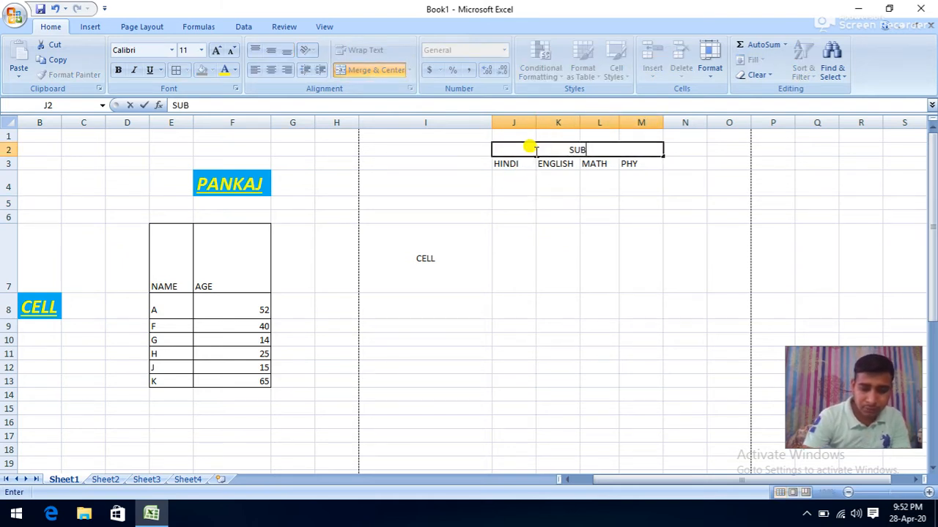
type("JECT")
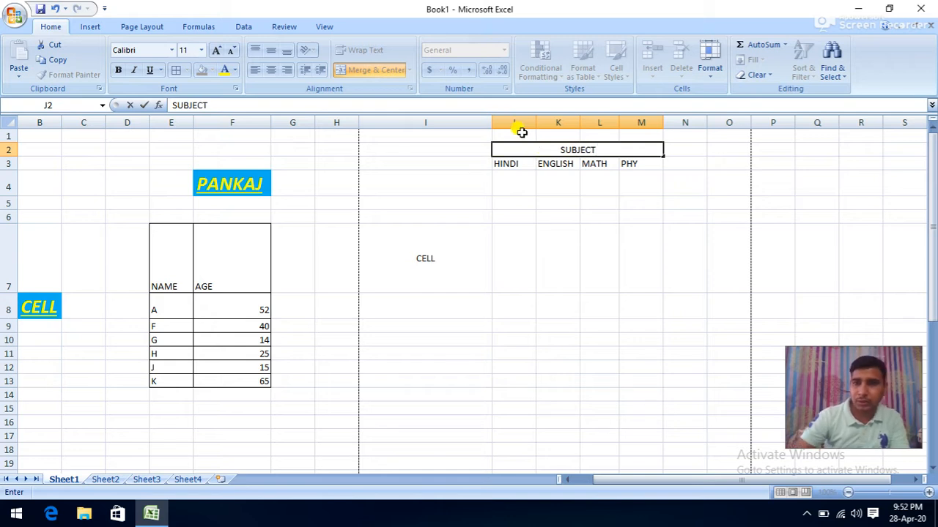
left_click(572, 202)
left_click(519, 150)
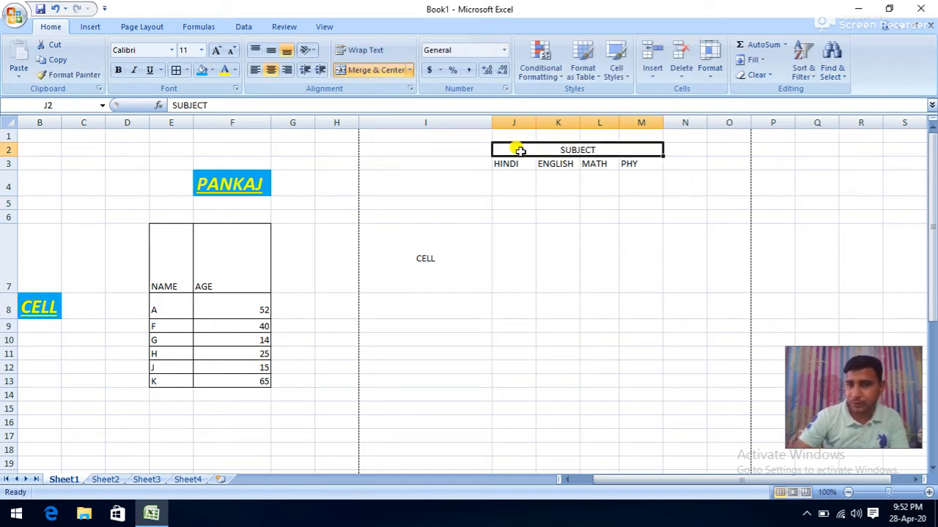
left_click(256, 70)
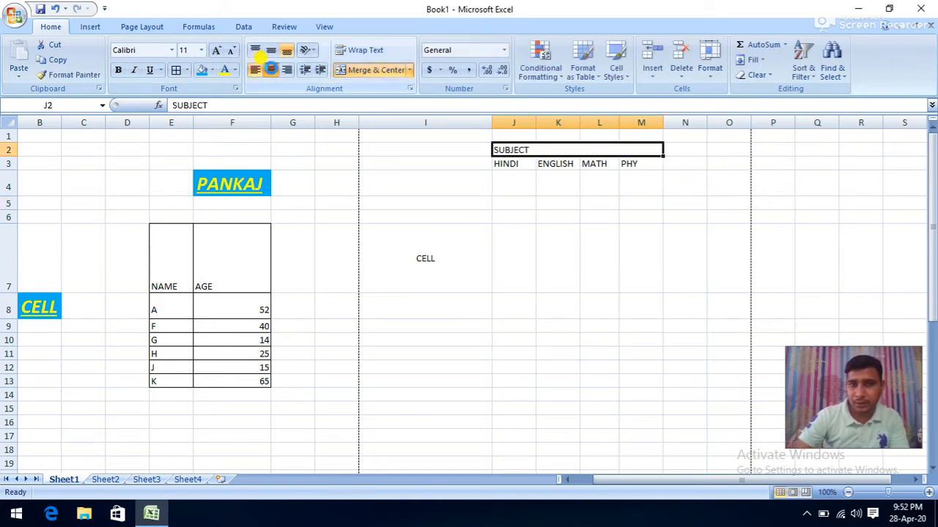
left_click(271, 69)
left_click(286, 70)
left_click(271, 70)
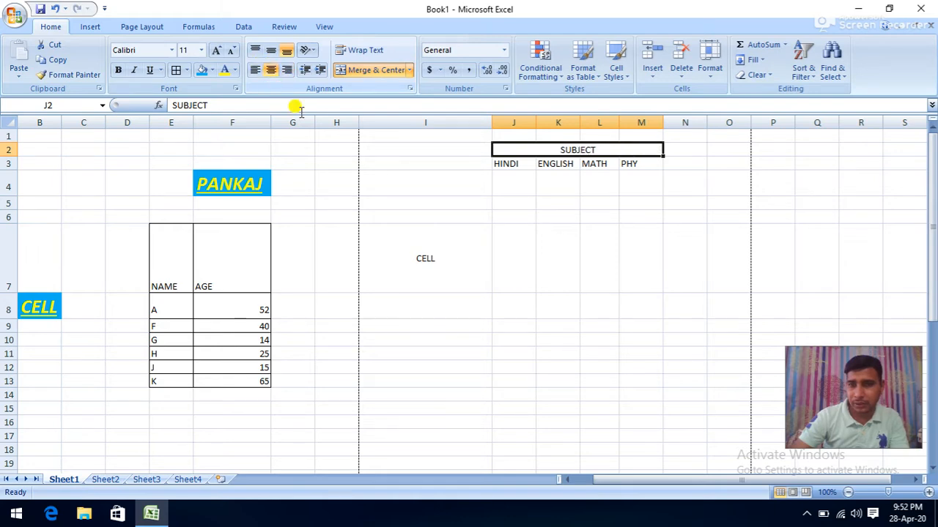
left_click(569, 214)
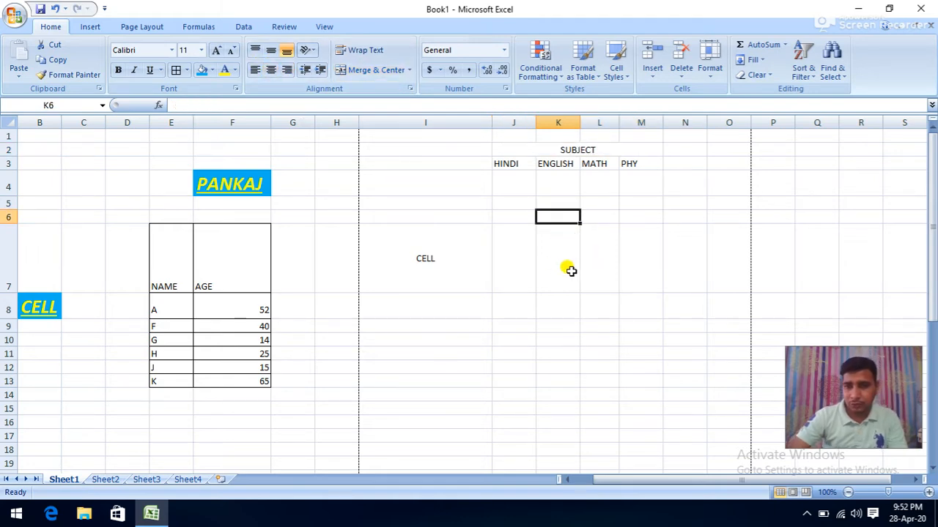
- Merge and center cells I60:M60
scroll(570, 271, "down", 18)
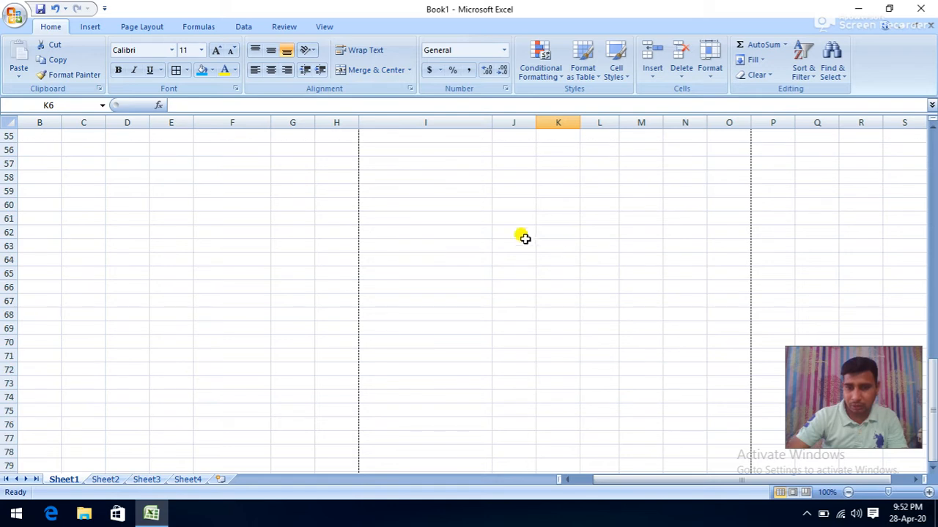
left_click_drag(471, 205, 622, 203)
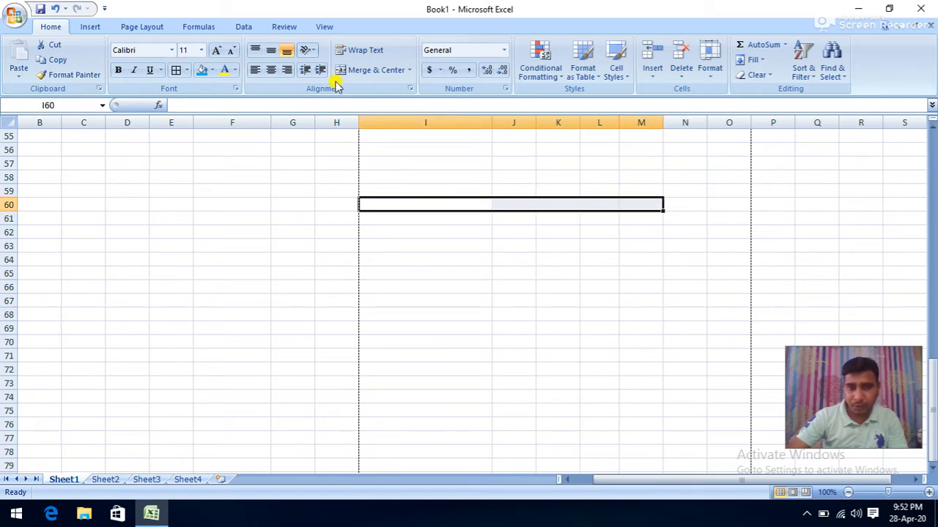
left_click(356, 69)
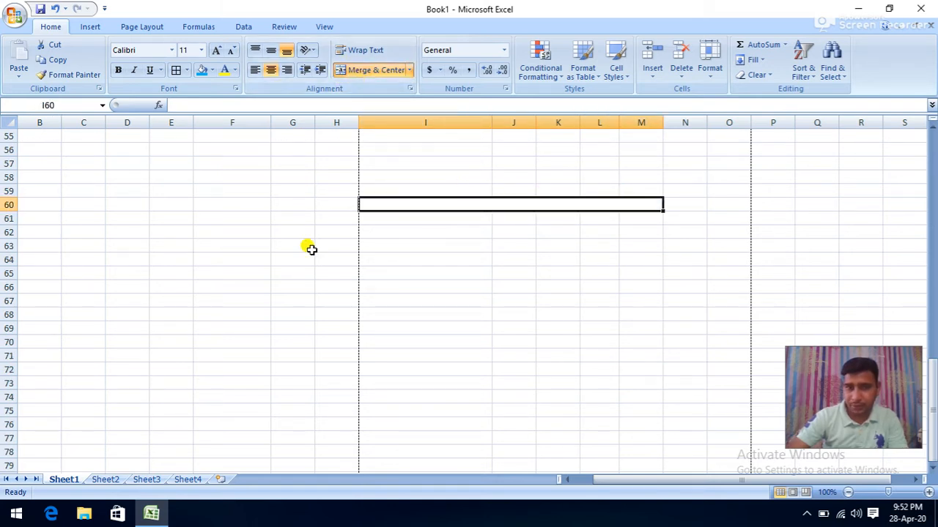
- Apply Merge Across to E58:F70 and check each row's E:F cells are merged
left_click_drag(153, 178, 207, 335)
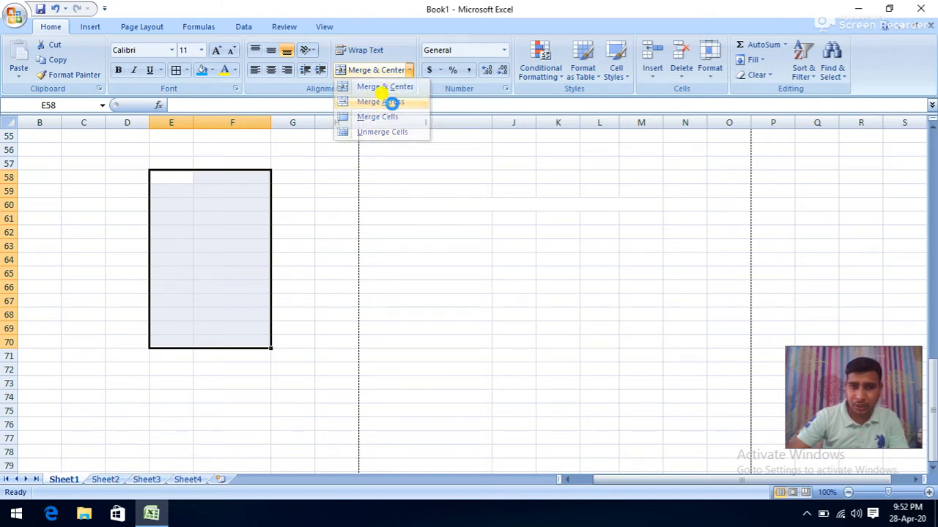
left_click(392, 102)
left_click(180, 178)
left_click(173, 192)
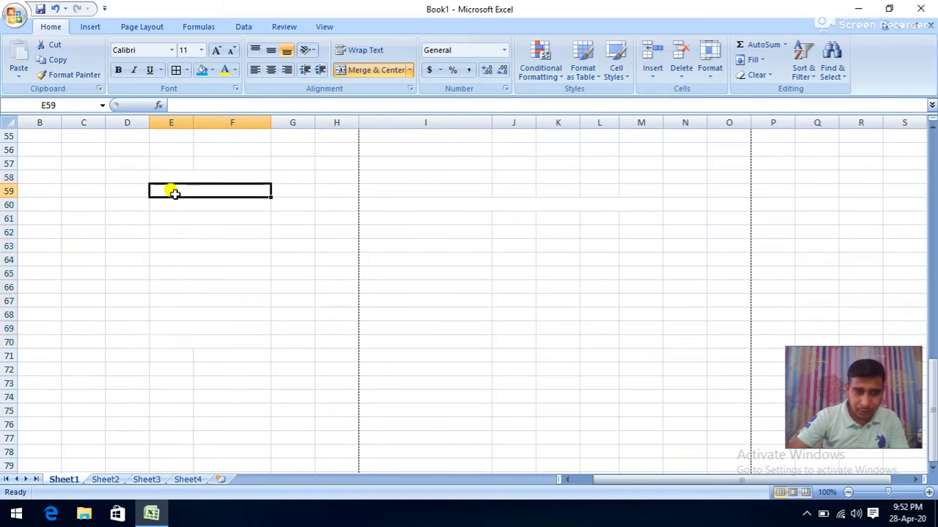
left_click(173, 206)
left_click(163, 232)
left_click(161, 249)
left_click(163, 272)
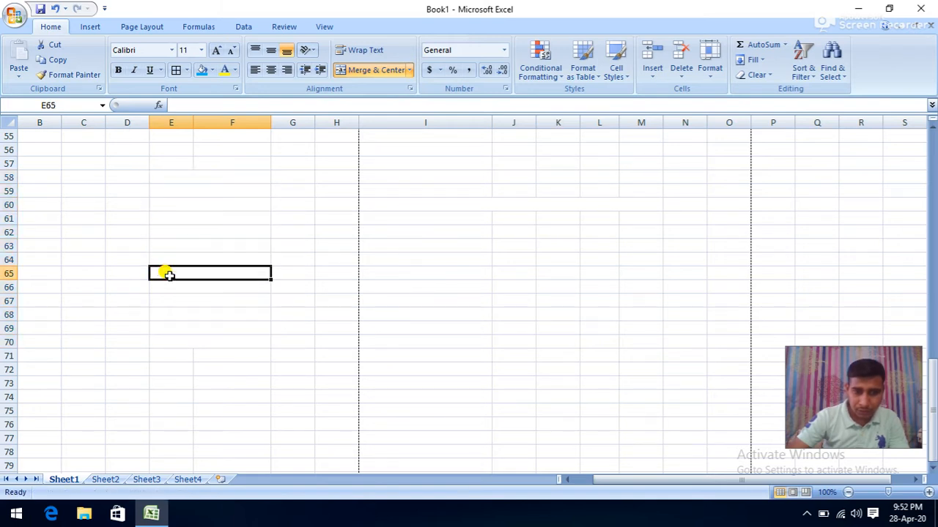
left_click(161, 301)
left_click(162, 329)
left_click(159, 340)
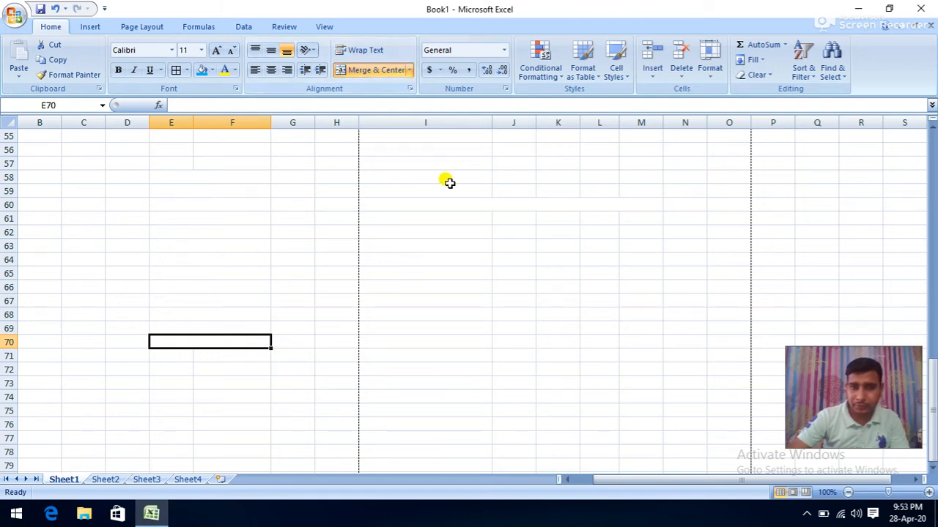
- Merge I58:M67 into one cell, then unmerge it back into separate cells
left_click_drag(391, 176, 428, 295)
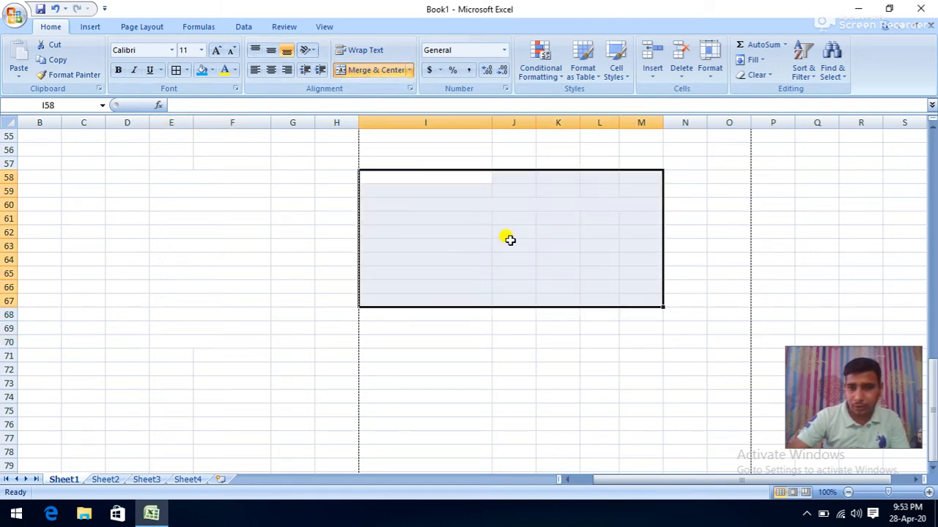
left_click(410, 70)
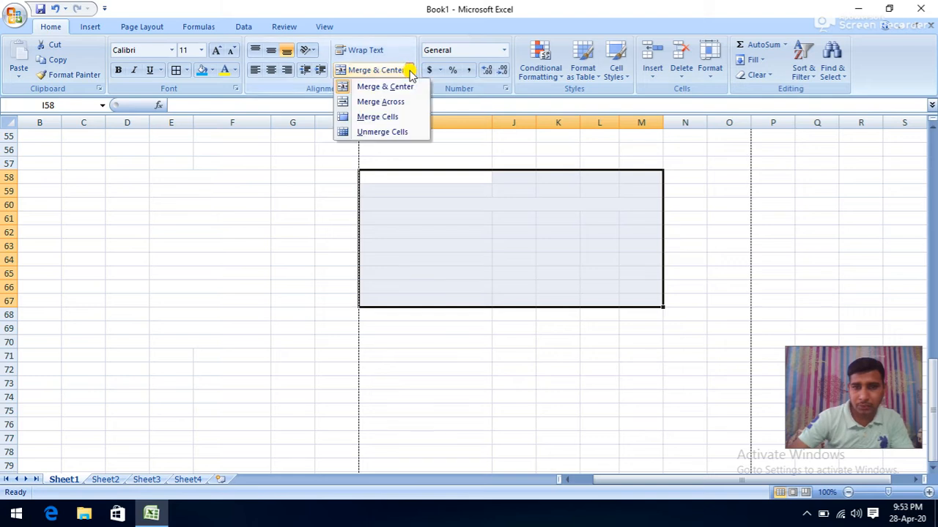
left_click(382, 119)
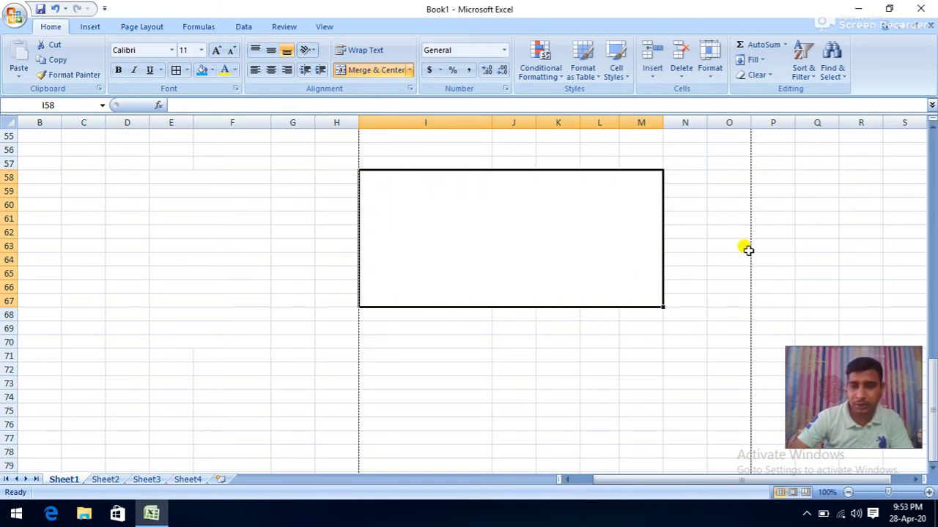
left_click(409, 70)
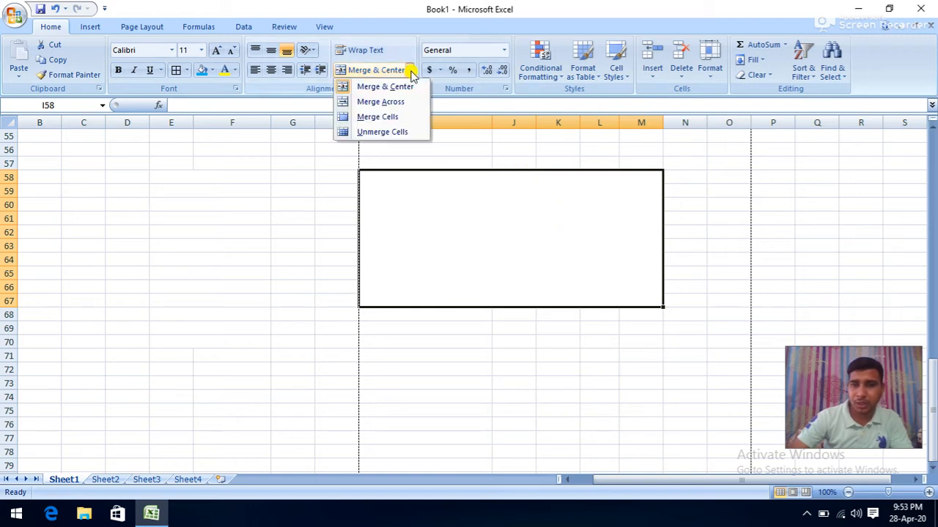
left_click(402, 133)
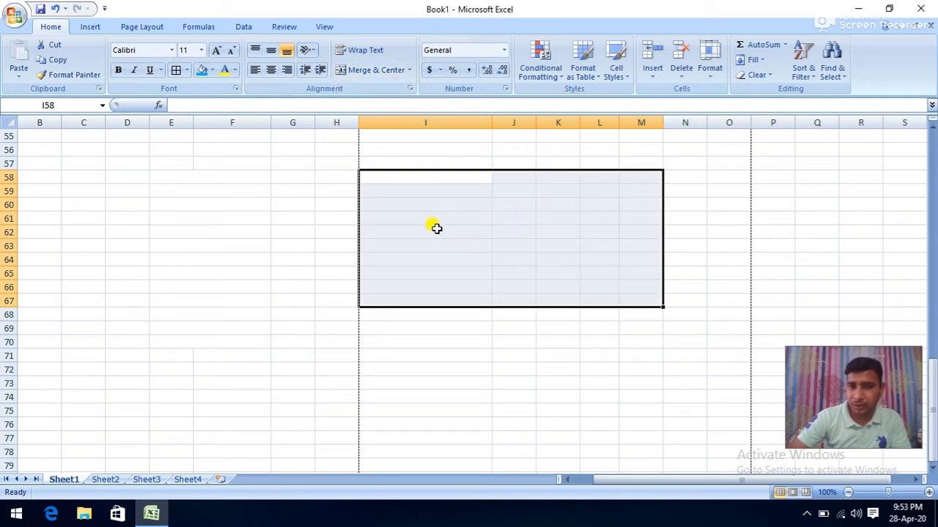
left_click(311, 181)
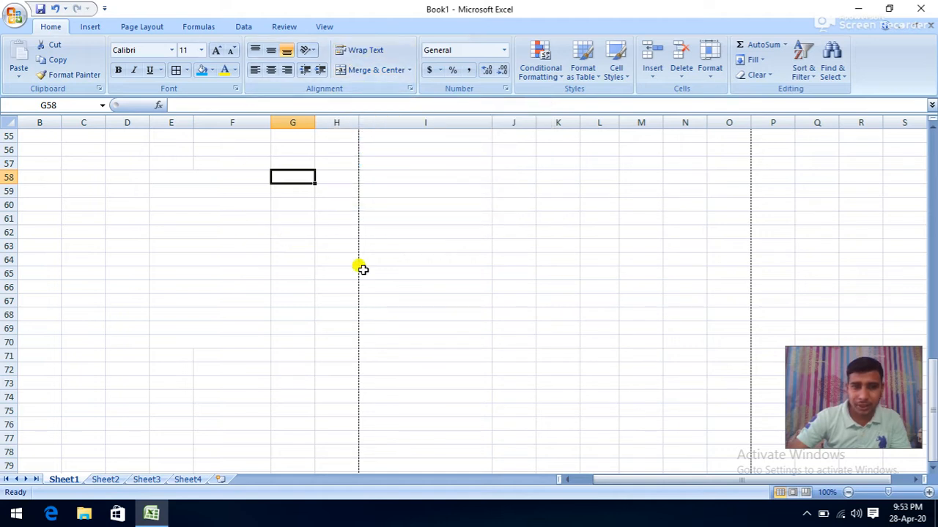
- Enter a person's full name in L59 and apply Wrap Text to the cell
left_click(588, 193)
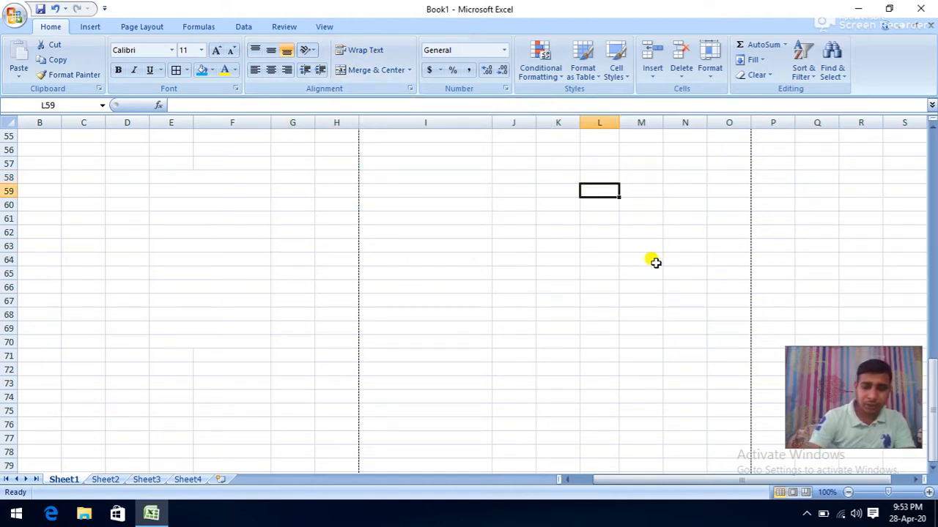
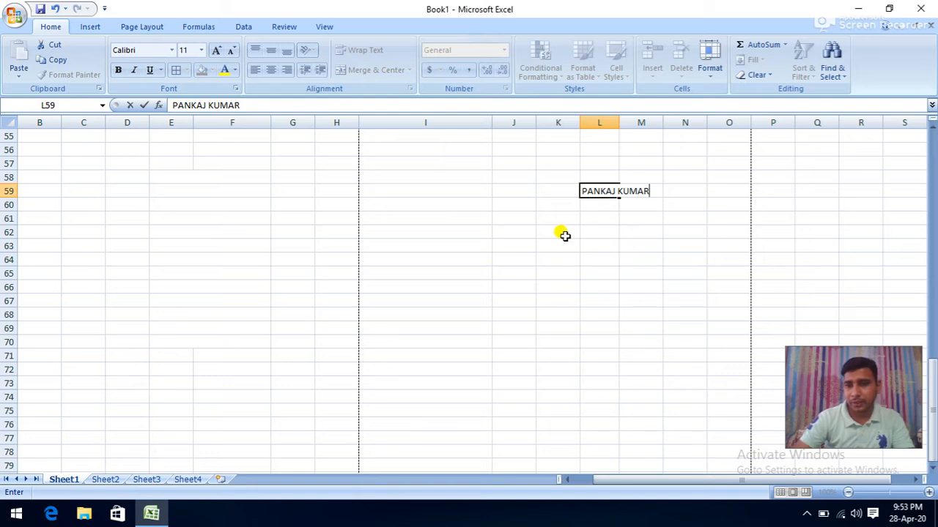
left_click(586, 242)
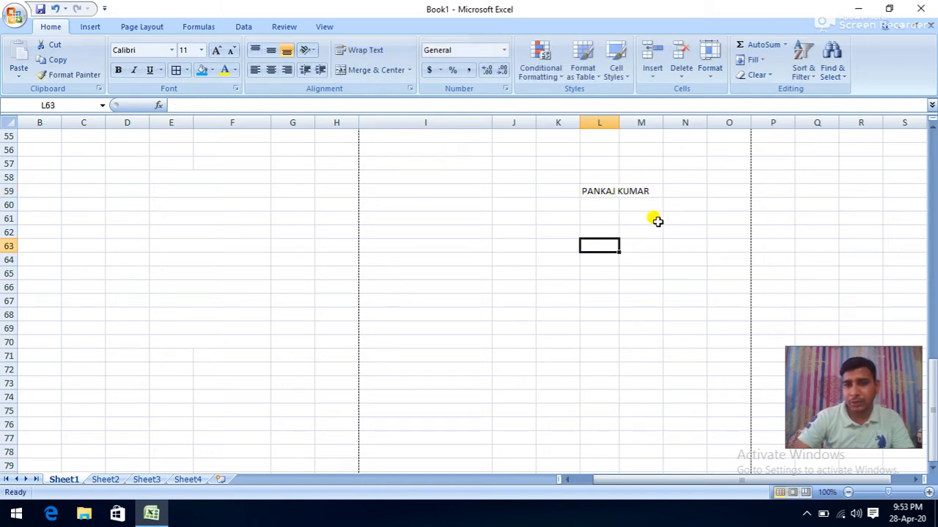
left_click(601, 192)
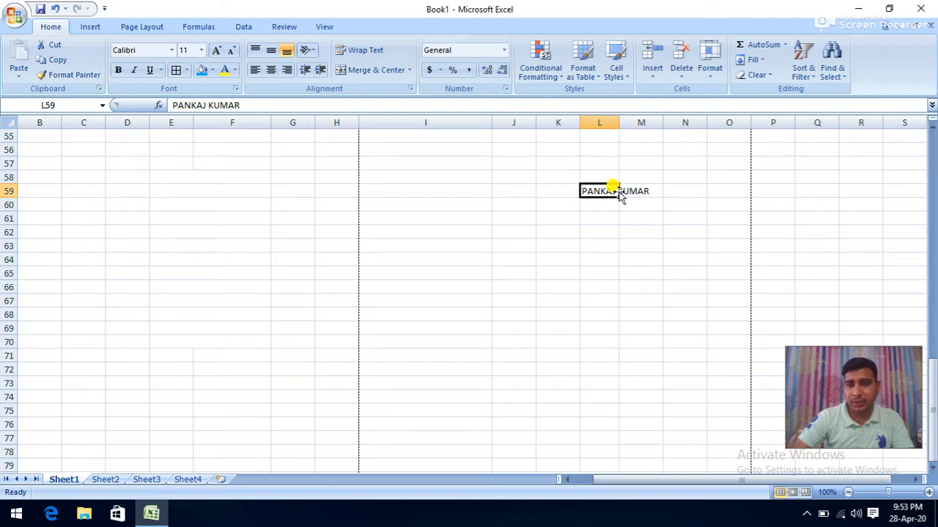
double_click(614, 190)
key("Return")
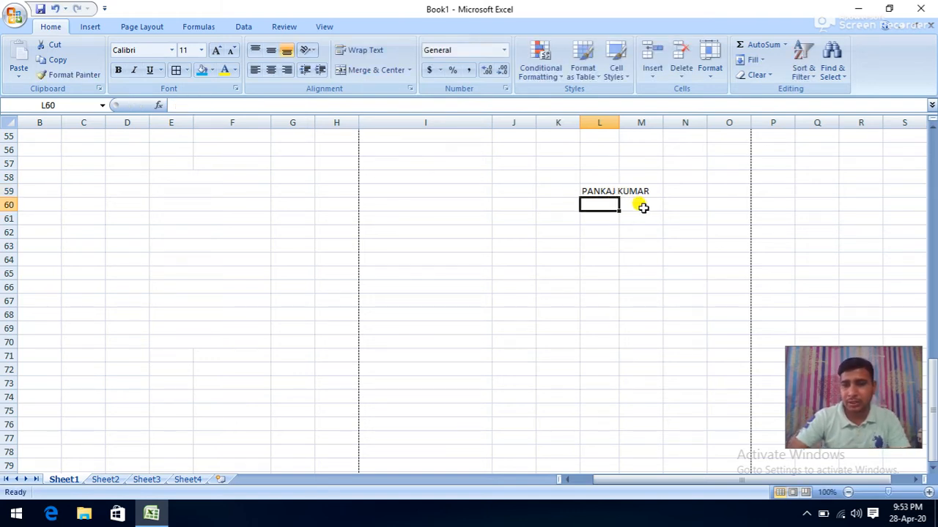
left_click(592, 189)
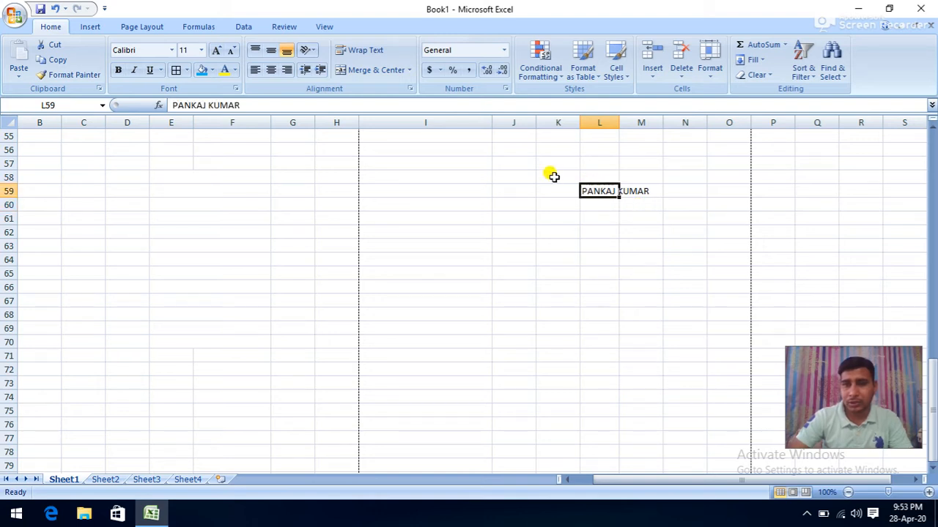
left_click(364, 50)
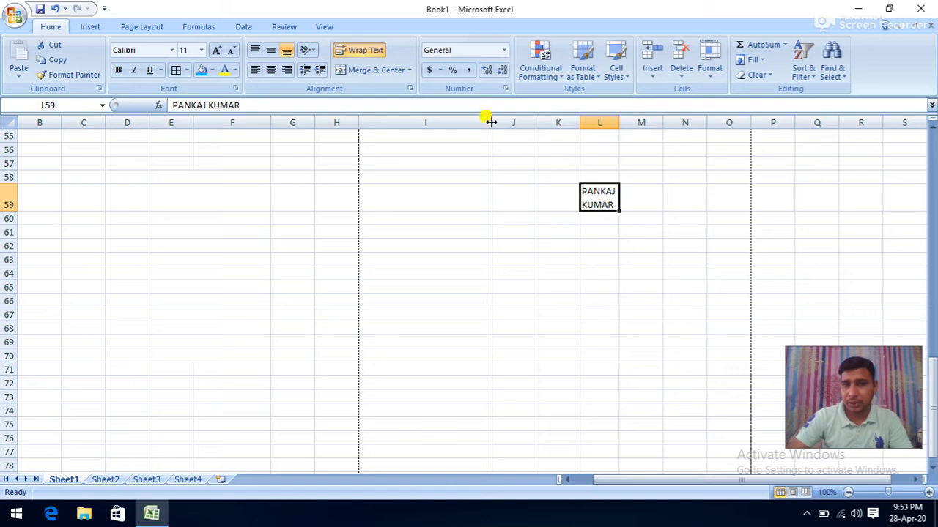
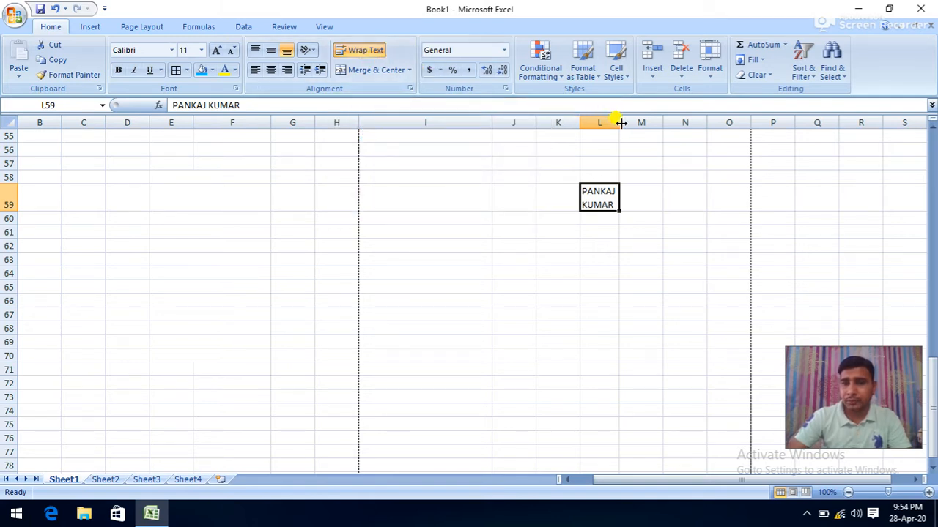
- Resize column L and make row 59 taller so the name in L59 wraps onto two lines
left_click_drag(621, 123, 665, 129)
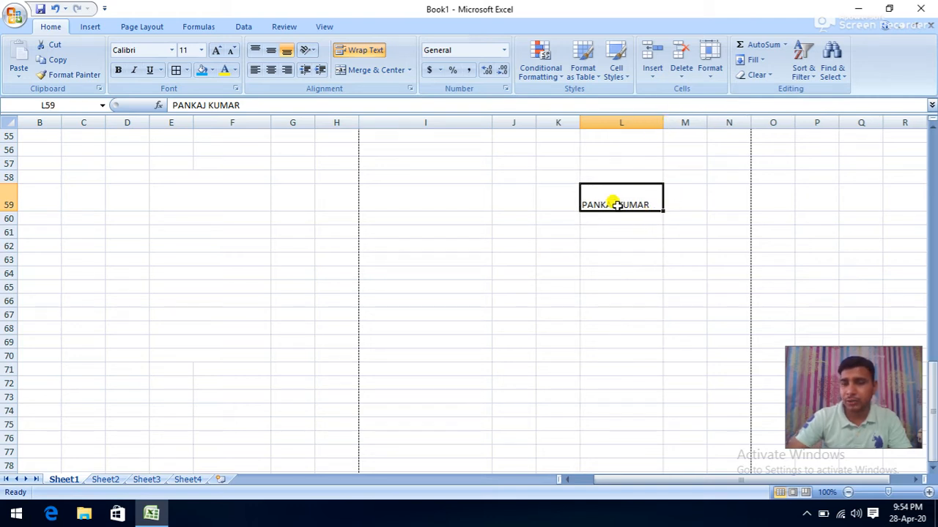
left_click(359, 51)
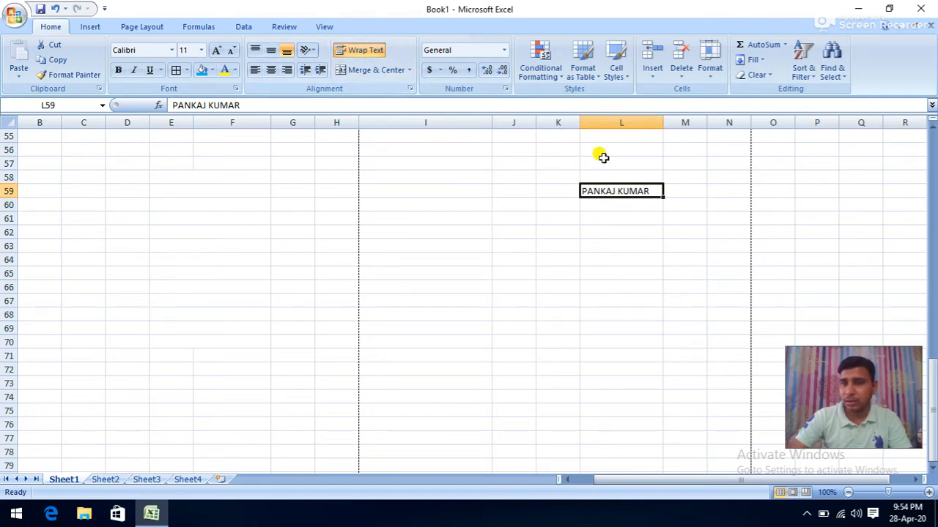
left_click_drag(663, 123, 642, 123)
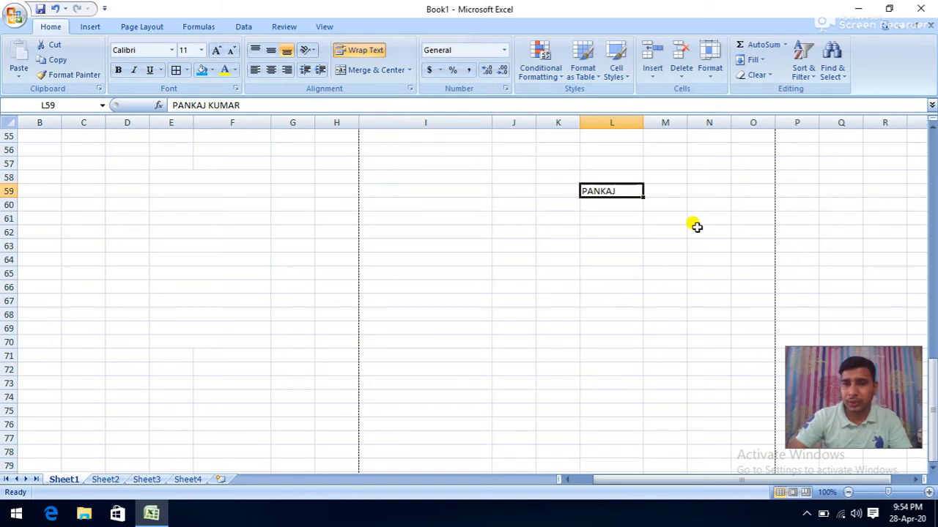
left_click_drag(12, 184, 8, 220)
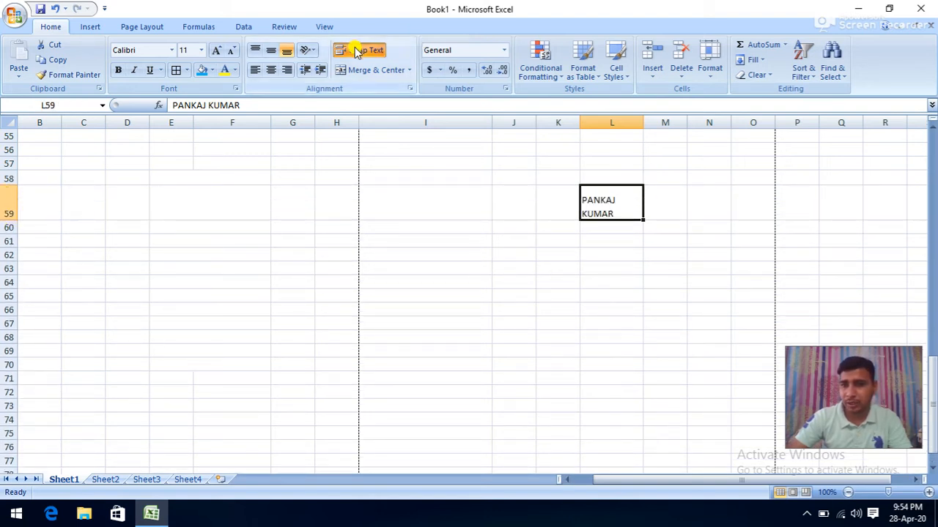
- Select cell I60, then empty cells in rows 58 and 57
left_click(460, 231)
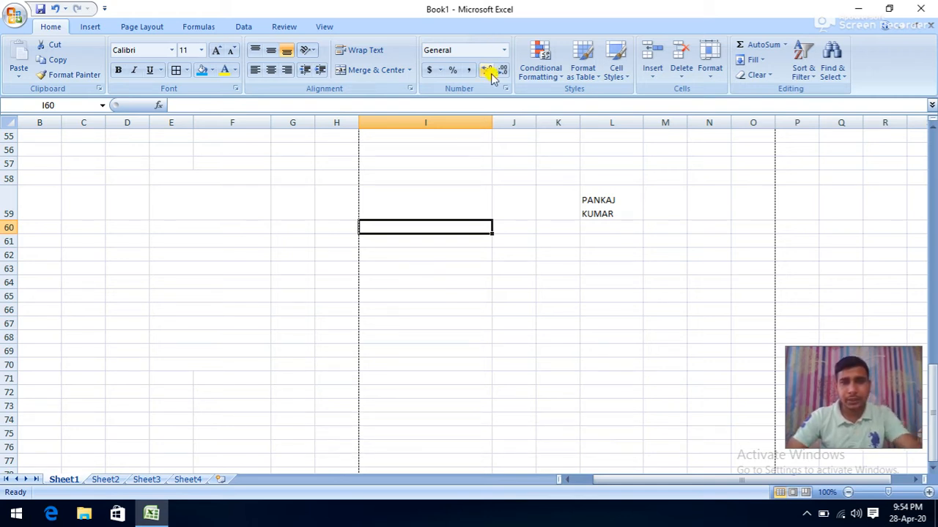
left_click(229, 176)
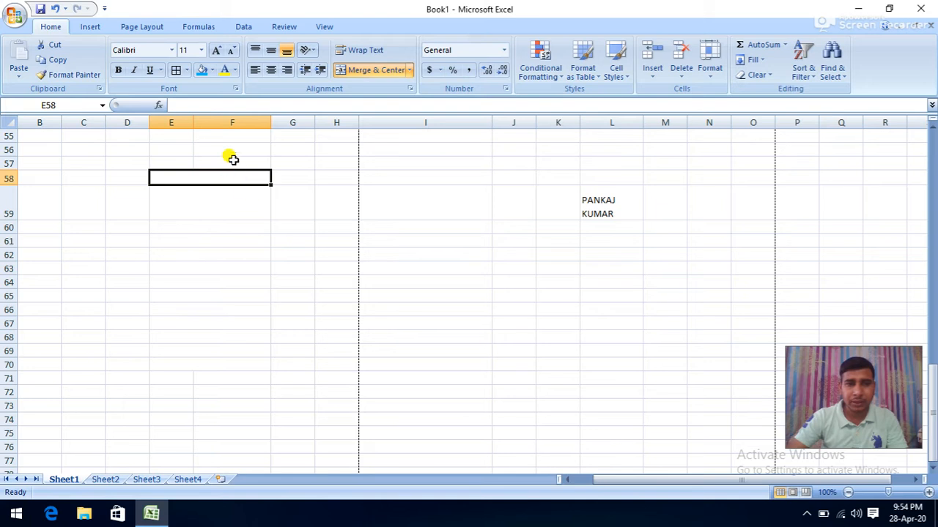
left_click(229, 163)
- Enter 124562 in cell F72
scroll(418, 274, "down", 5)
left_click(268, 178)
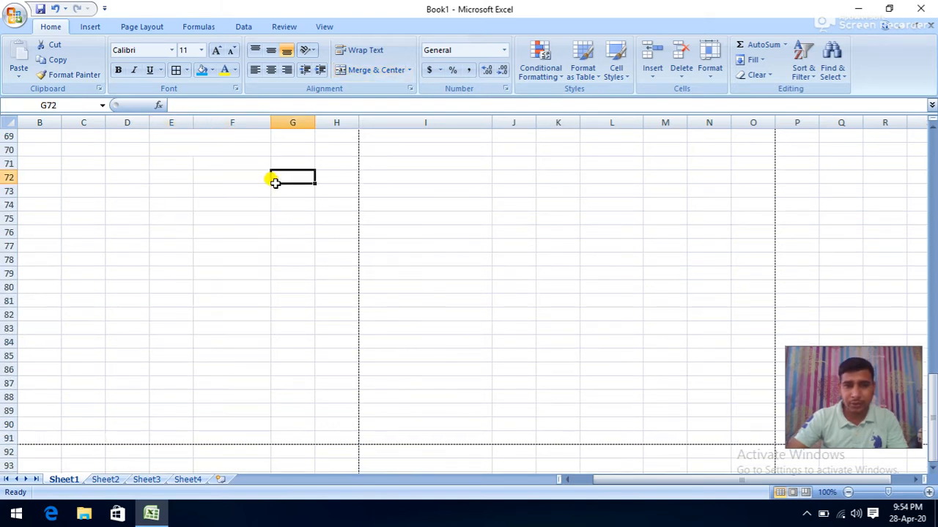
type("124562")
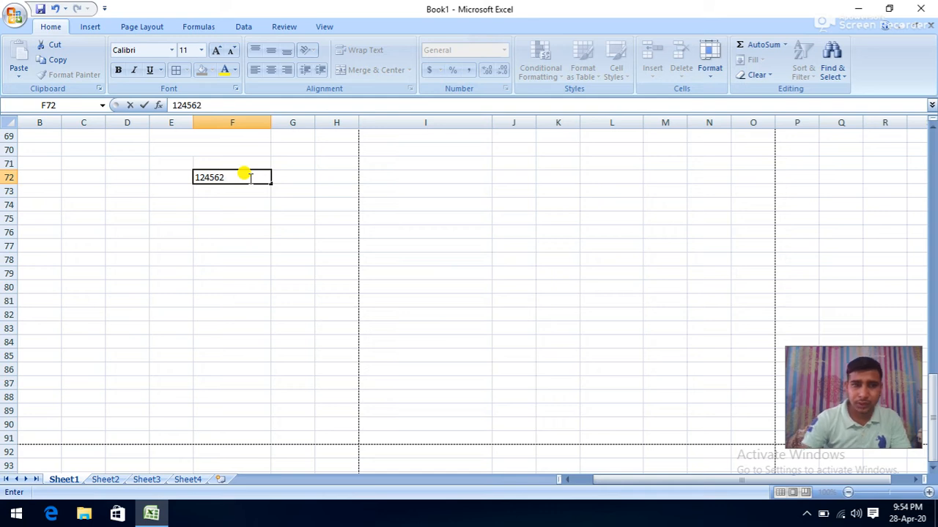
left_click(370, 185)
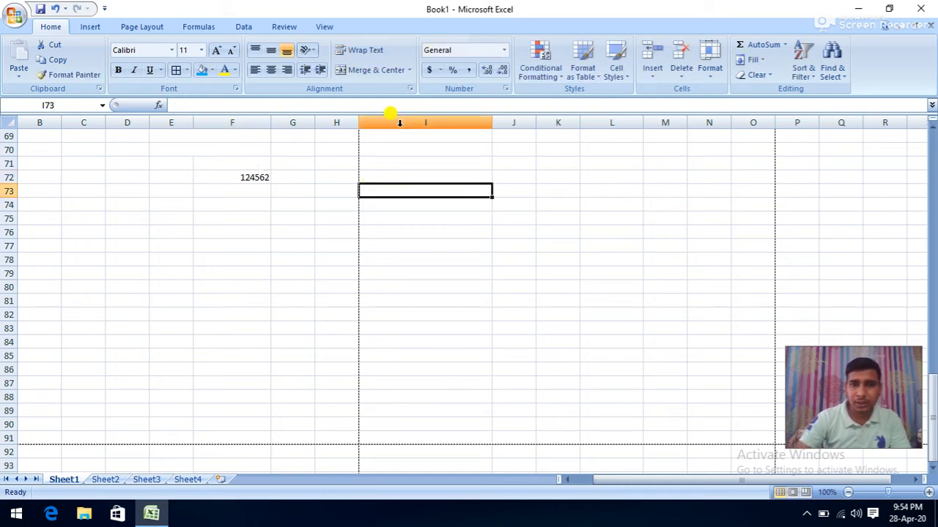
- Try Accounting $, £ and ¥ and Percent Style on F72, then apply Comma Style
left_click(266, 178)
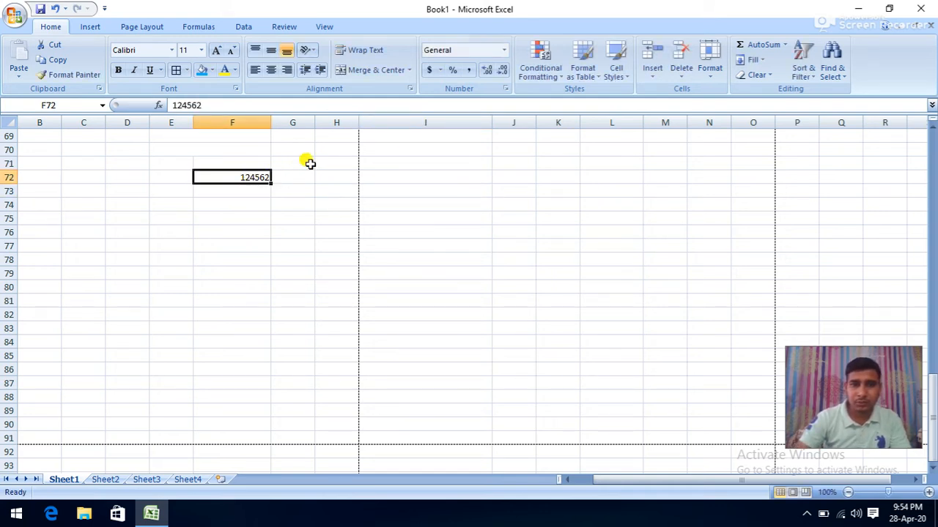
left_click(428, 71)
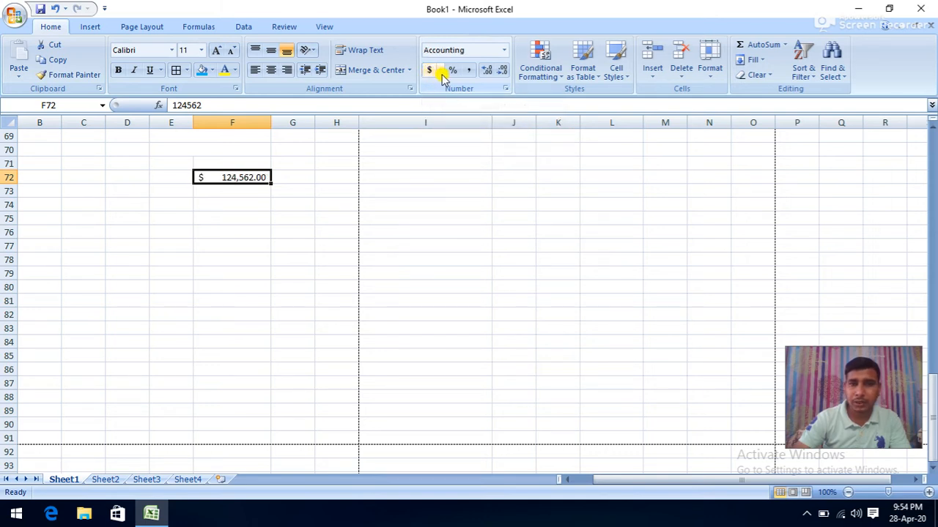
left_click(440, 71)
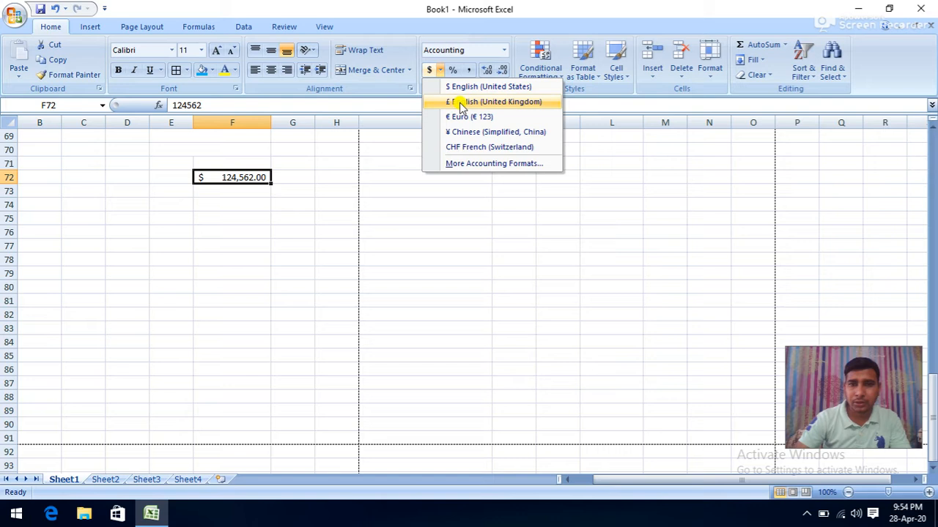
left_click(460, 103)
left_click(441, 71)
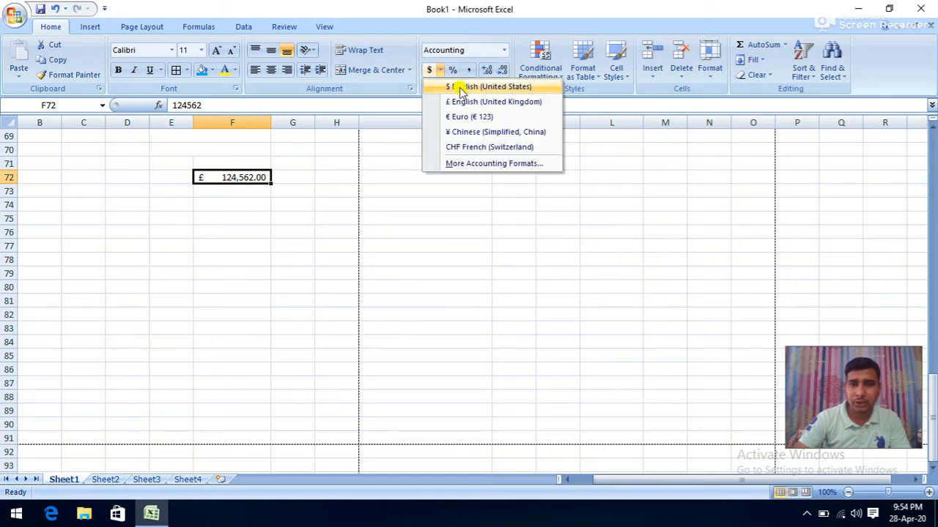
left_click(454, 132)
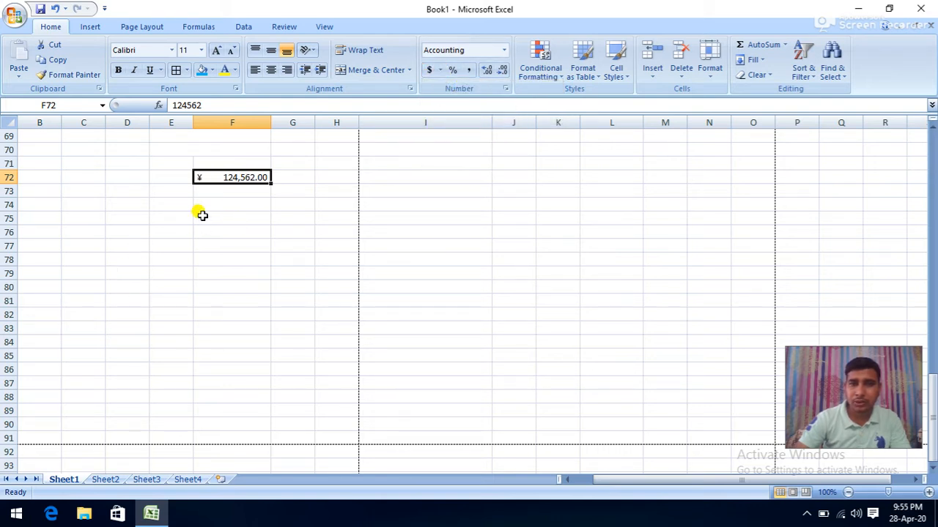
left_click(452, 70)
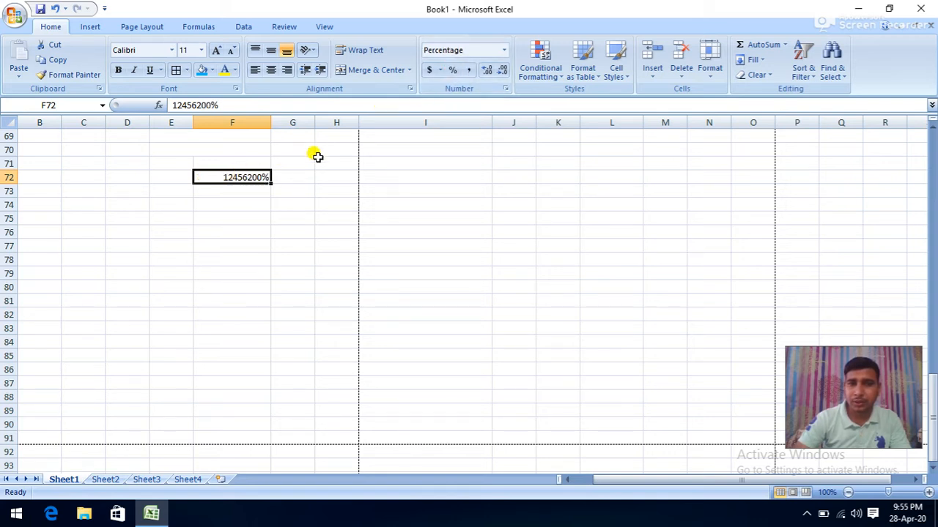
left_click(468, 71)
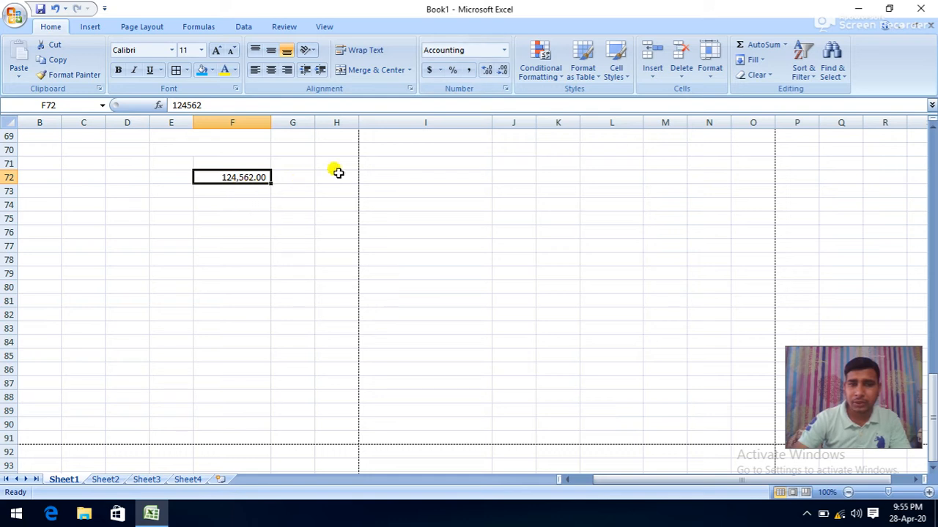
- Add decimal places to F72, then remove them again
left_click(485, 70)
left_click(486, 70)
left_click(485, 70)
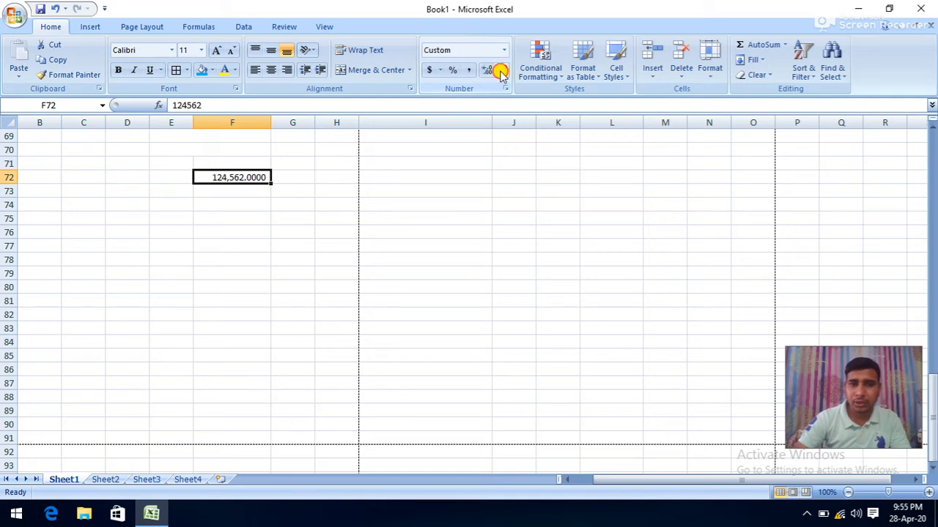
left_click(501, 70)
left_click(501, 70)
left_click(501, 70)
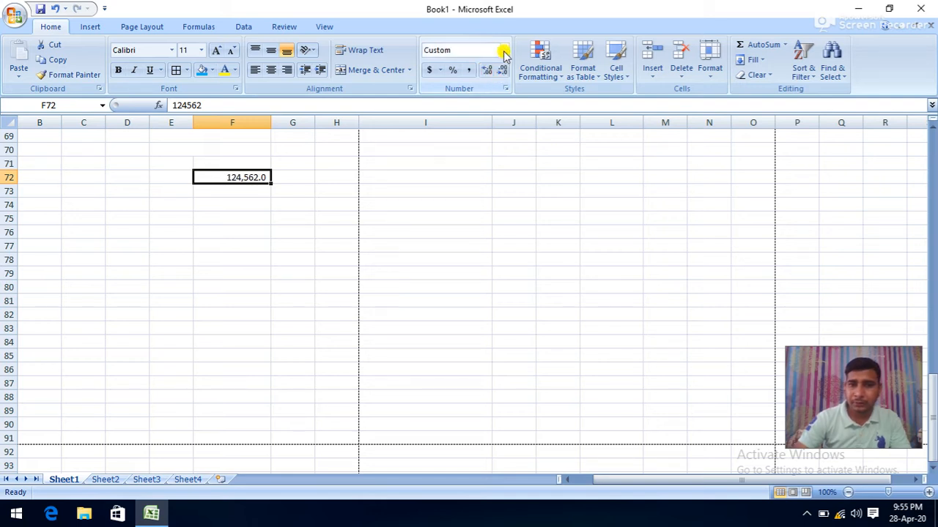
- Cycle F72 through Number, Currency, Short Date and Time formats, ending on General
left_click(506, 51)
left_click(483, 103)
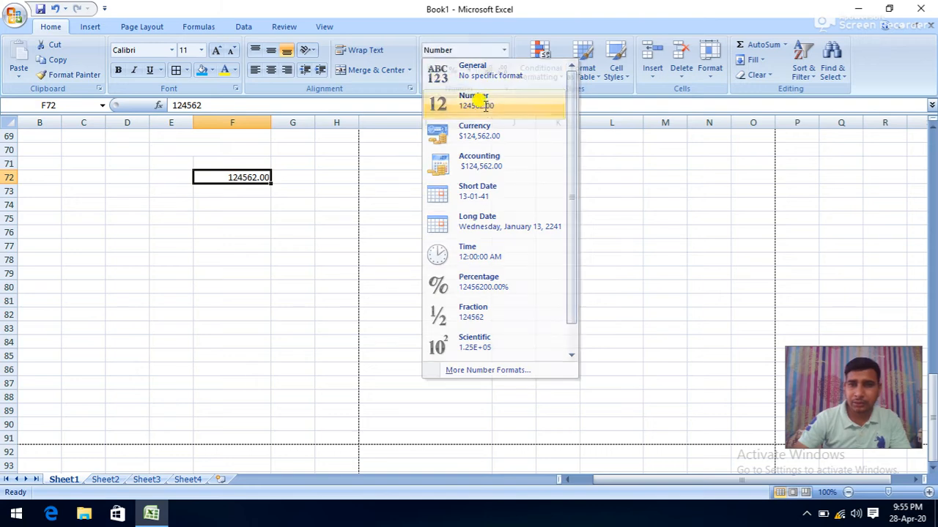
left_click(504, 50)
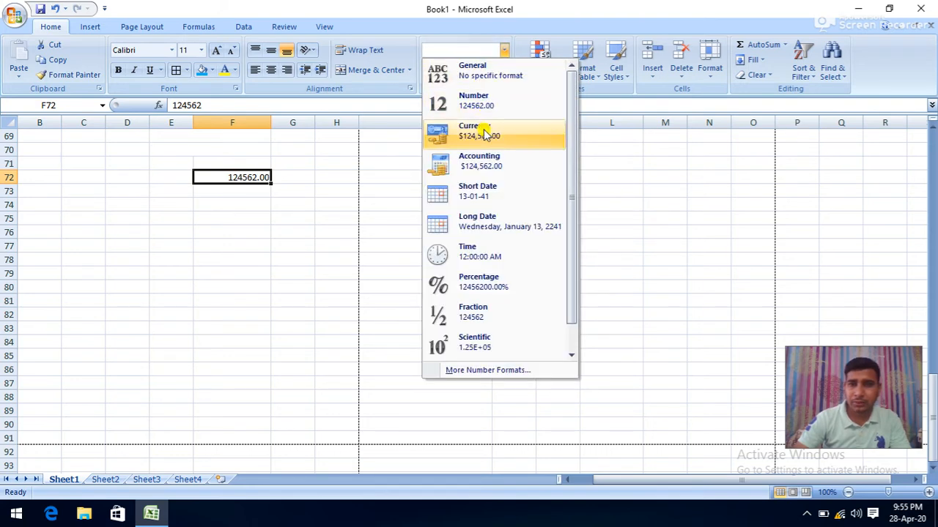
left_click(484, 134)
left_click(504, 50)
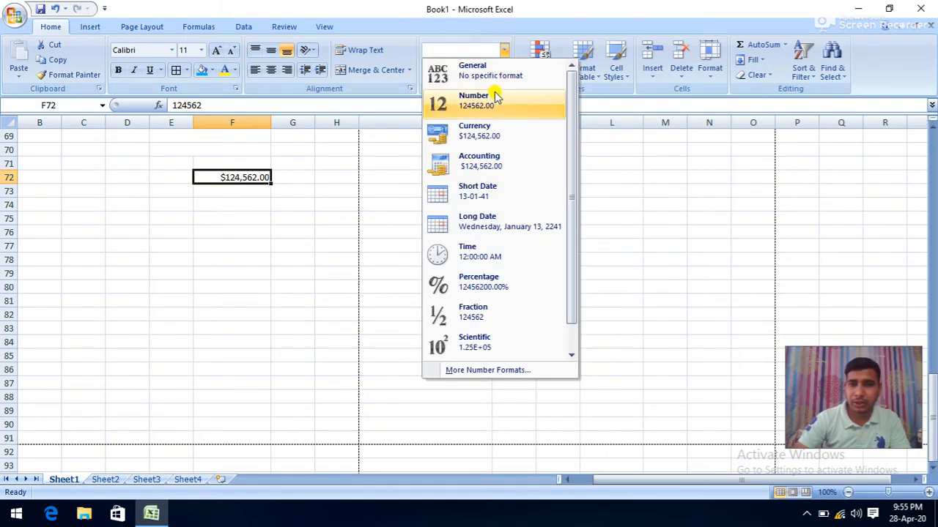
left_click(472, 196)
left_click(505, 51)
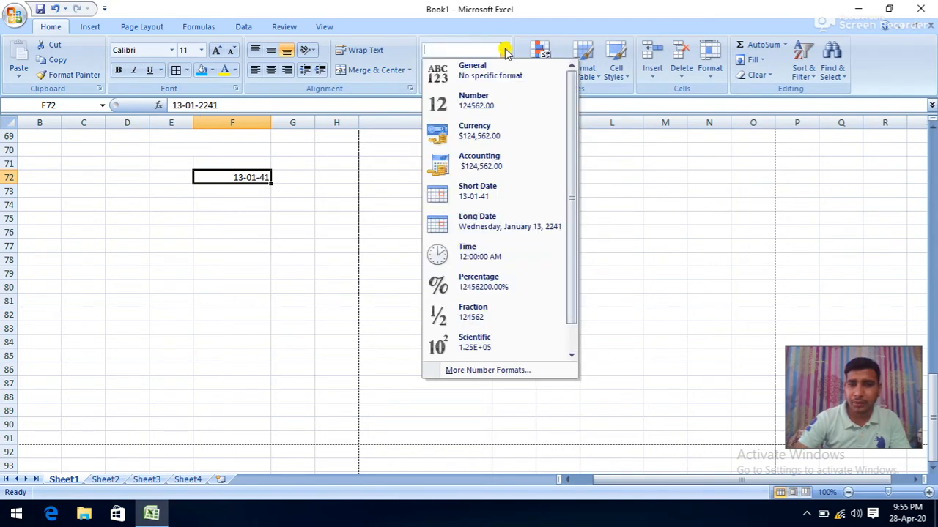
left_click(467, 256)
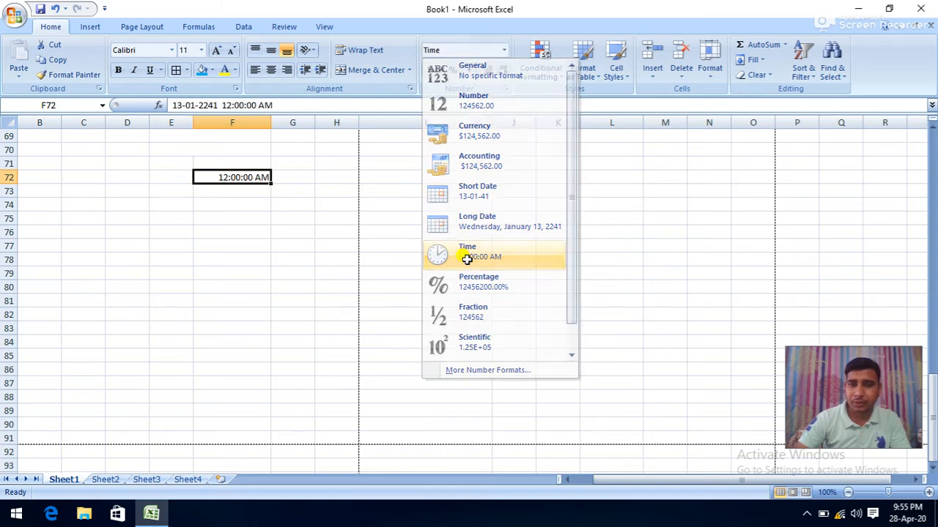
left_click(504, 50)
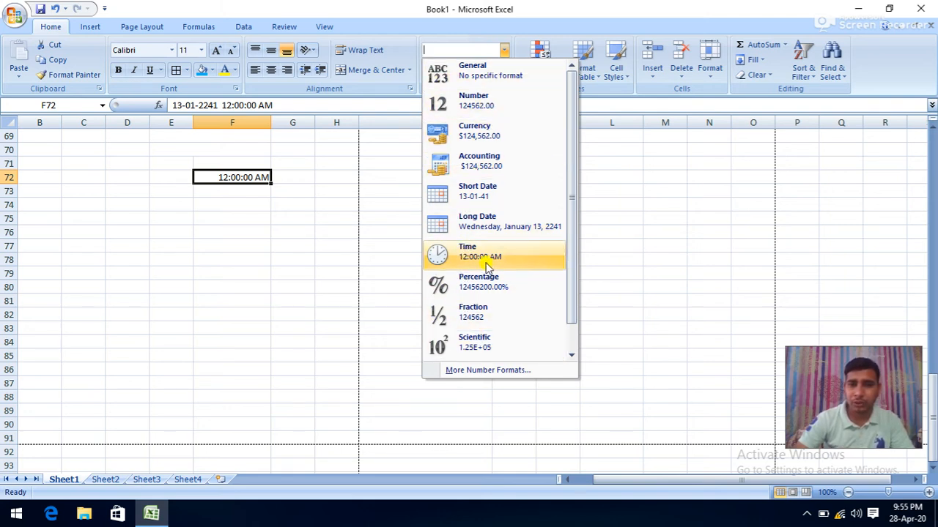
left_click(496, 80)
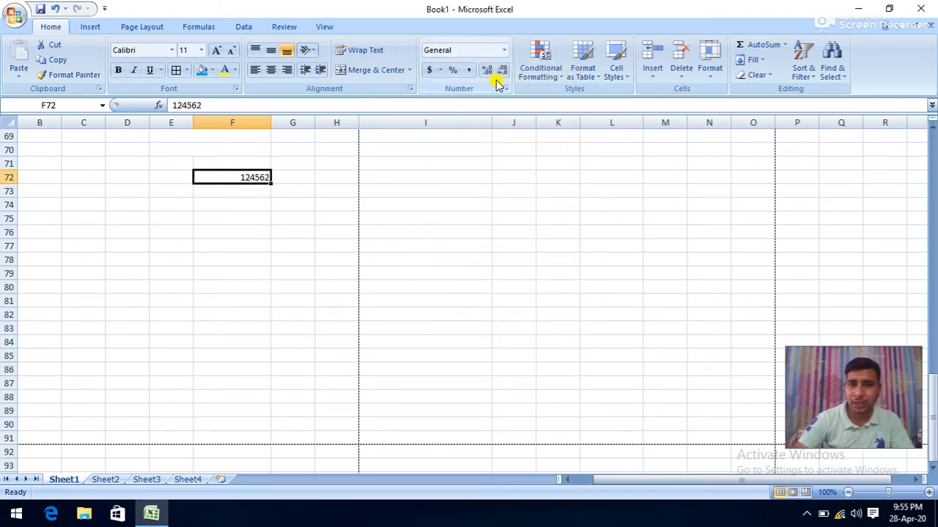
left_click(495, 162)
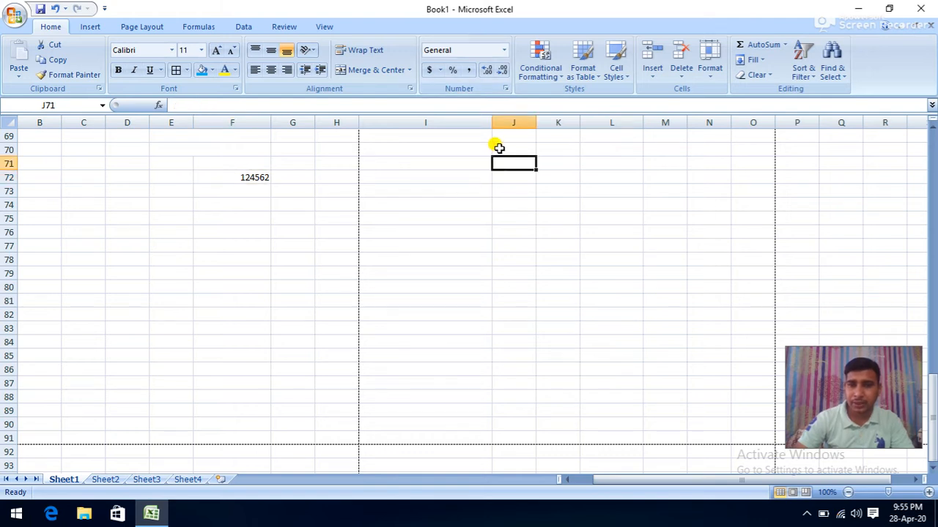
- Format D71 as Short Date, enter 1 to see it as a date, then go to Sheet2
left_click(131, 163)
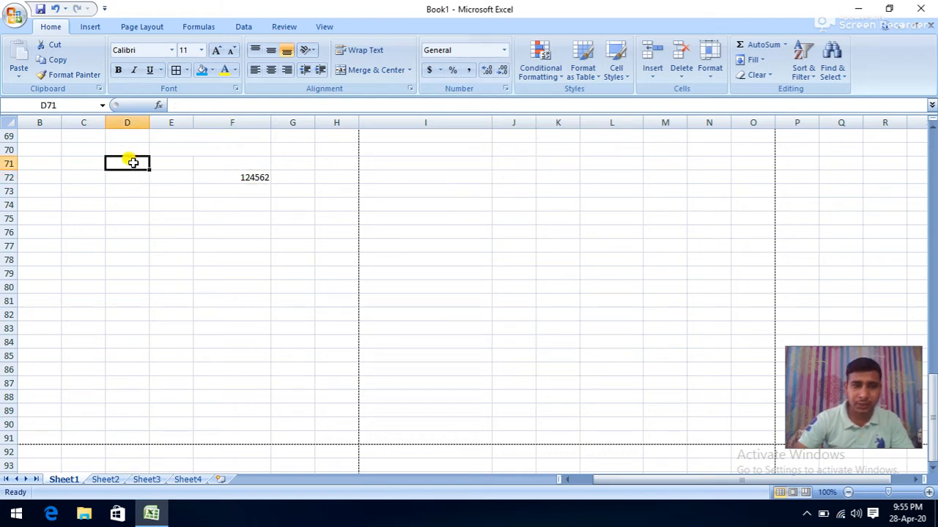
left_click(504, 51)
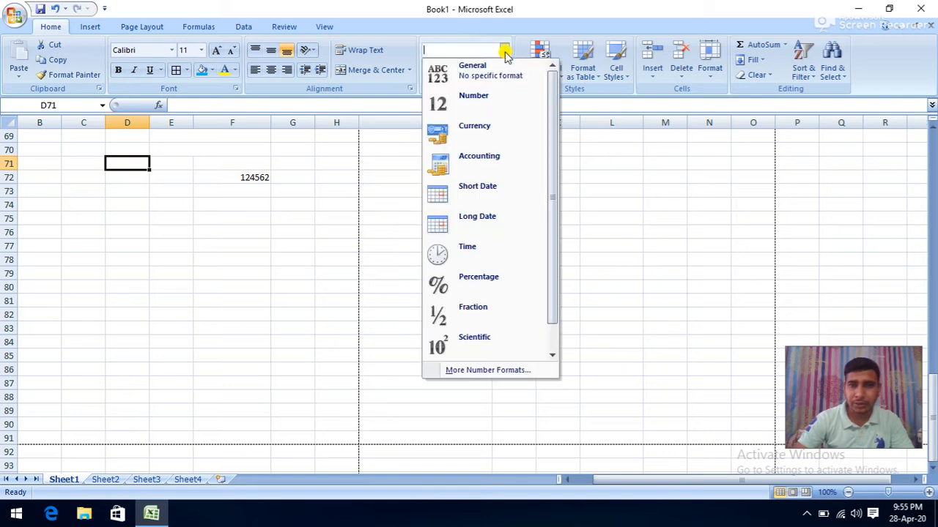
left_click(480, 195)
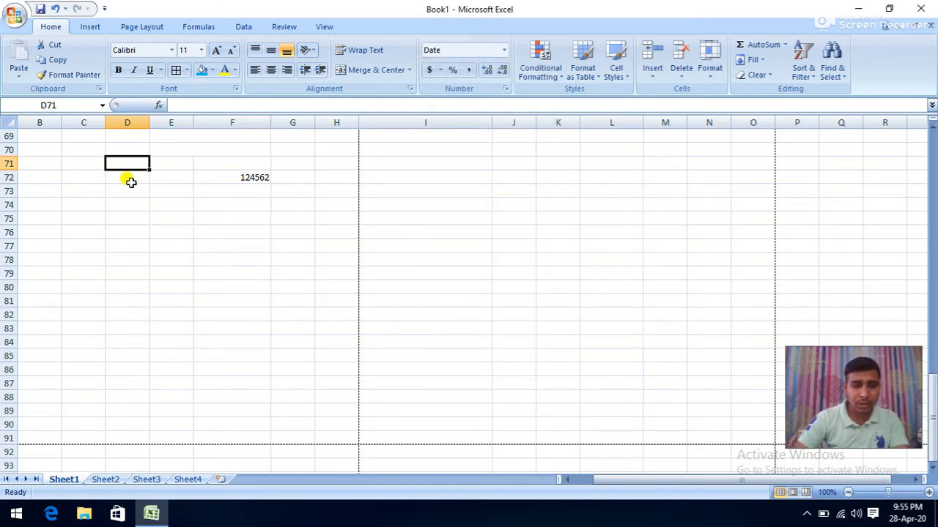
type("134543")
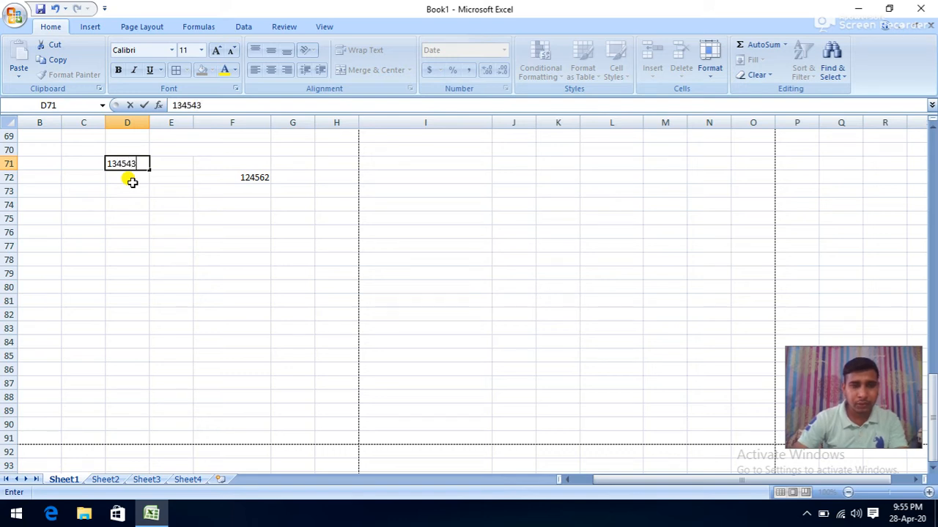
left_click(245, 256)
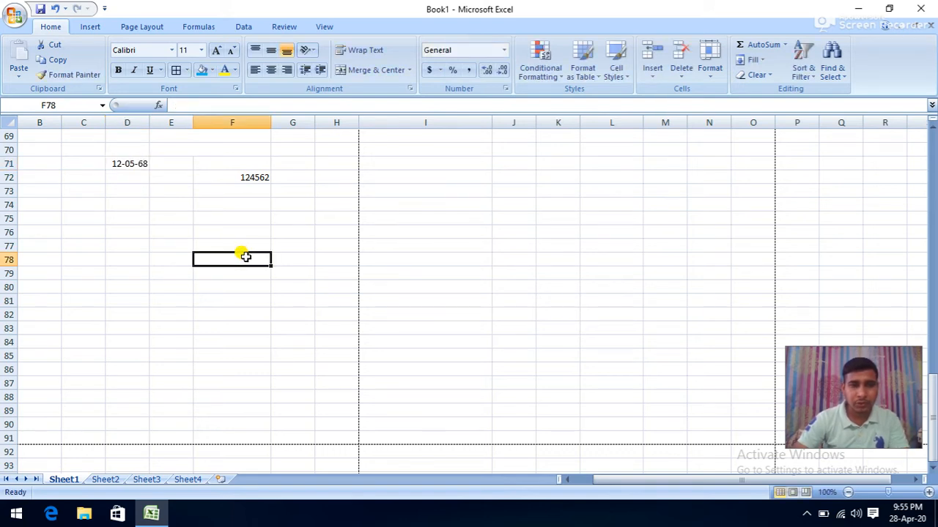
left_click(143, 164)
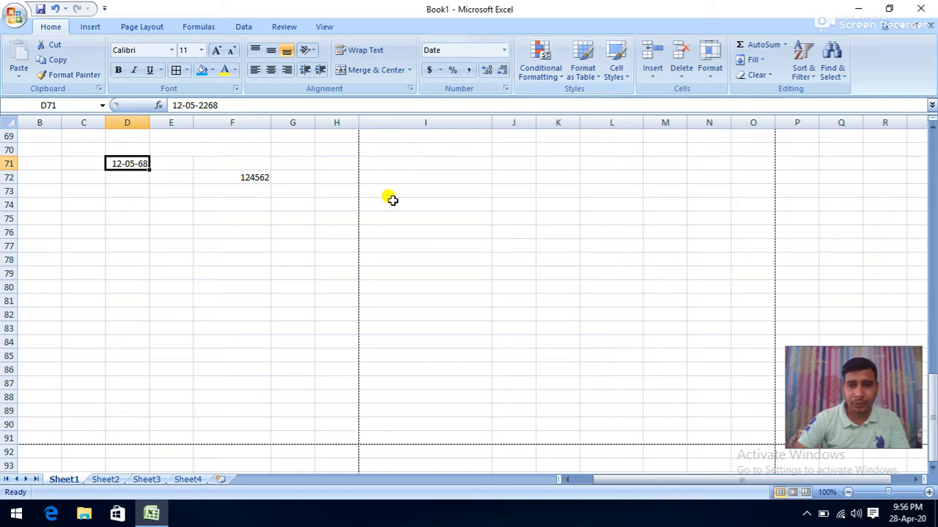
left_click(108, 480)
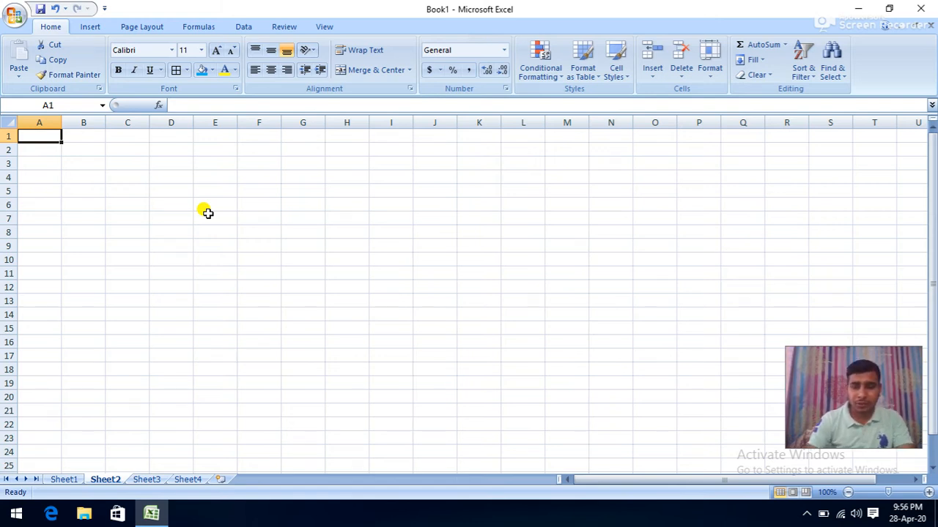
- Enter 8, 7, 5, 6, 4, 9, 2, 1, 3, 5, 8, 9, 6, 5, 4, 7, 8, 9, 5, 6 down A1:A20
type("8")
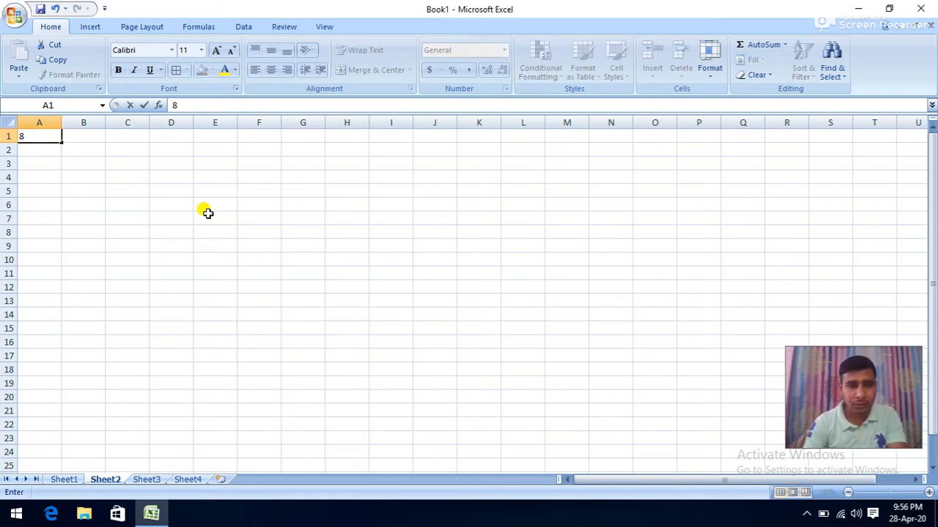
key("Return")
type("7")
key("Return")
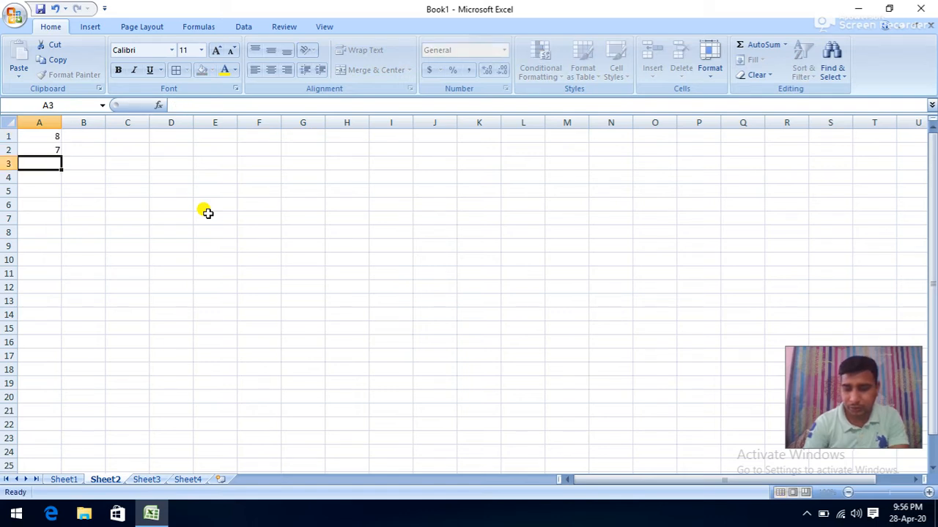
type("5")
key("Return")
type("6")
key("Return")
type("4 9")
key("Return")
type("2 1 3")
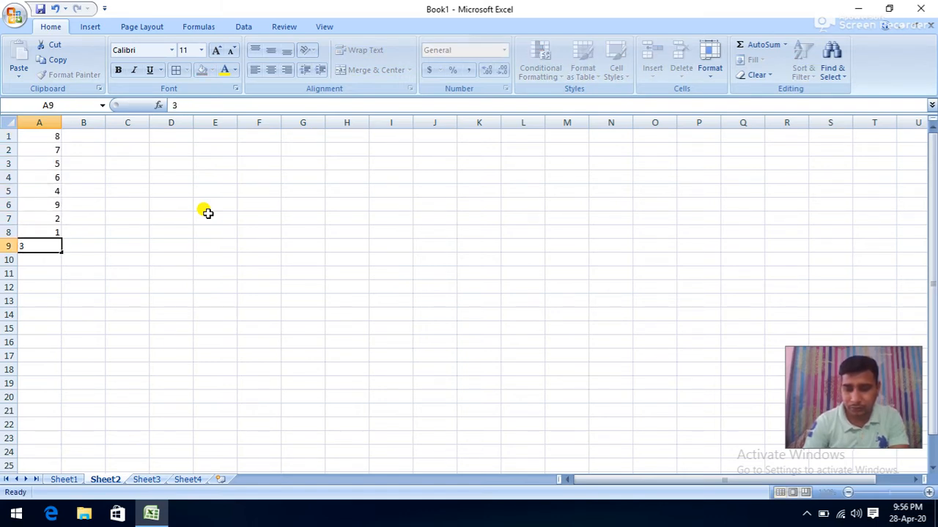
type(" 5 8 9 6 5 4 7")
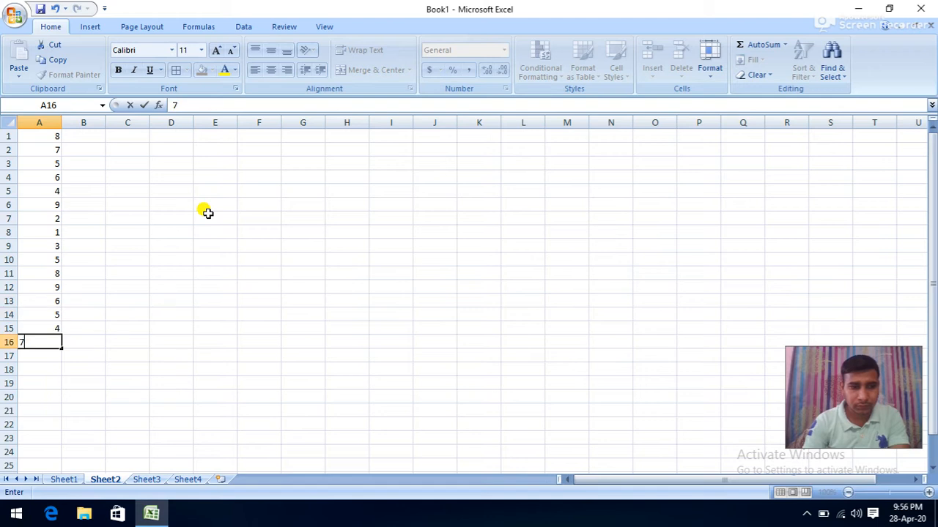
type(" 8 9 5")
key("Return")
type("6")
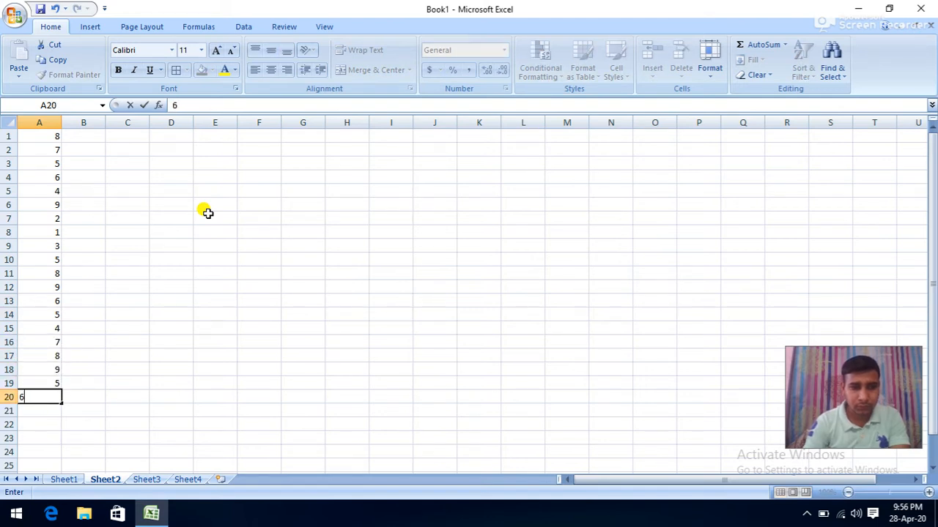
key("Return")
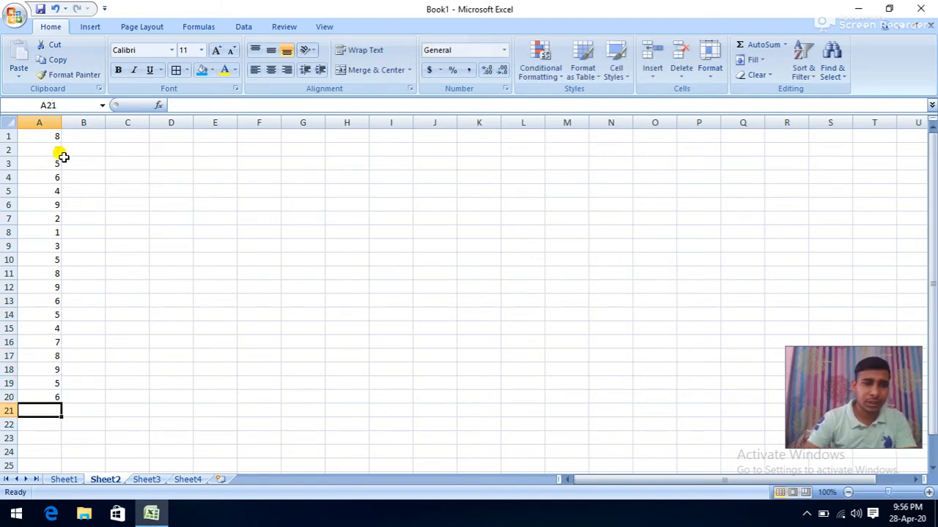
- Select A1:A20 and start a Highlight Cells Rules > Greater Than rule
left_click_drag(50, 135, 45, 396)
left_click(541, 67)
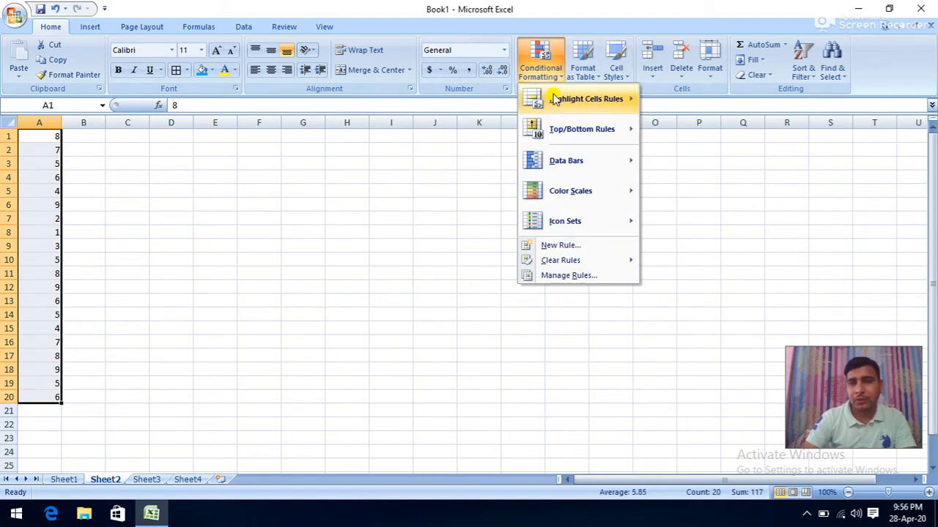
mouse_move(555, 100)
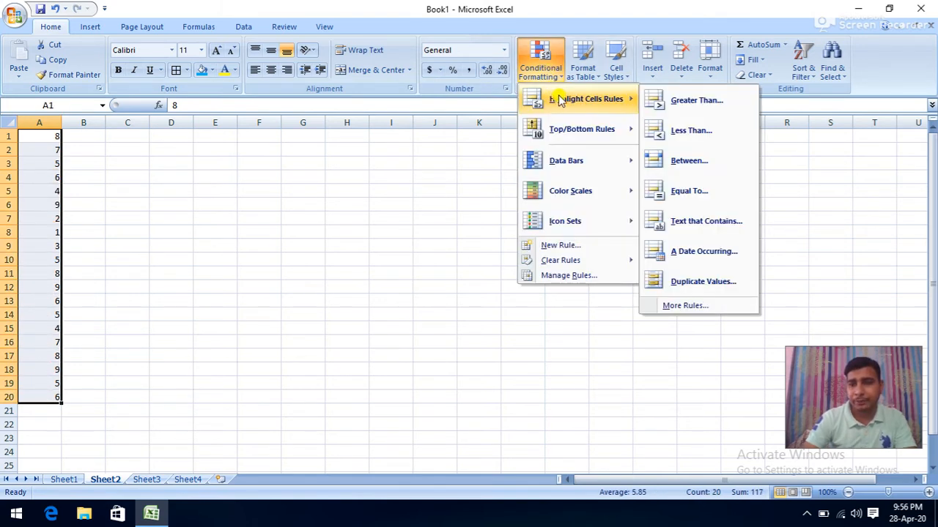
left_click(689, 102)
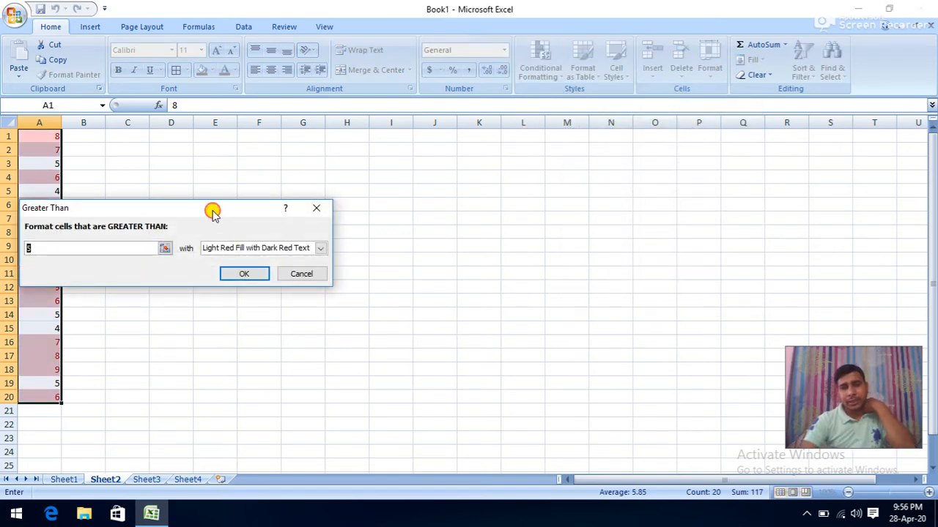
- Move the Greater Than dialog aside and set the threshold to 8
left_click_drag(212, 207, 488, 201)
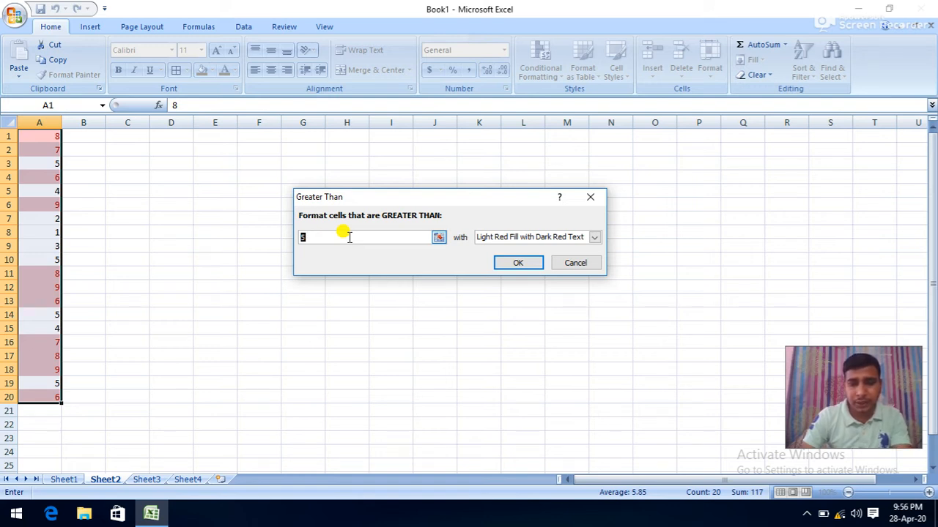
type("4")
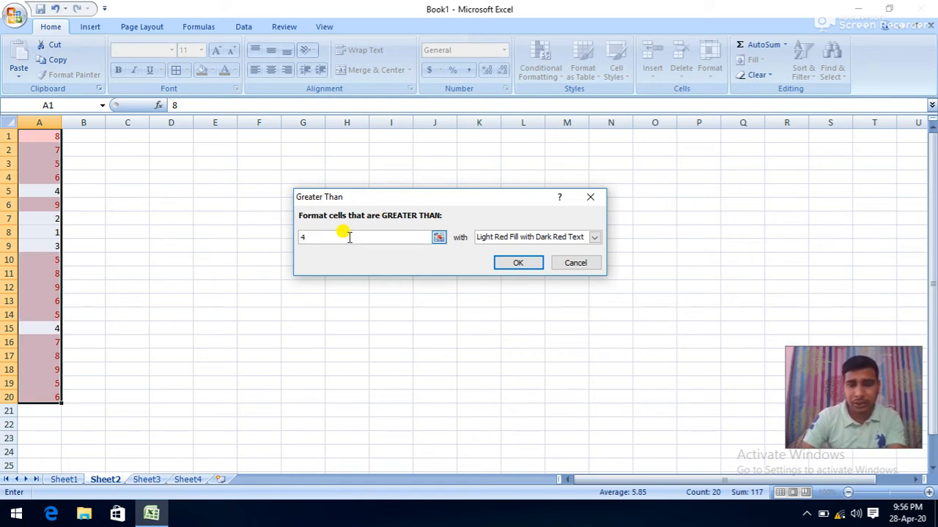
key("BackSpace")
type("8")
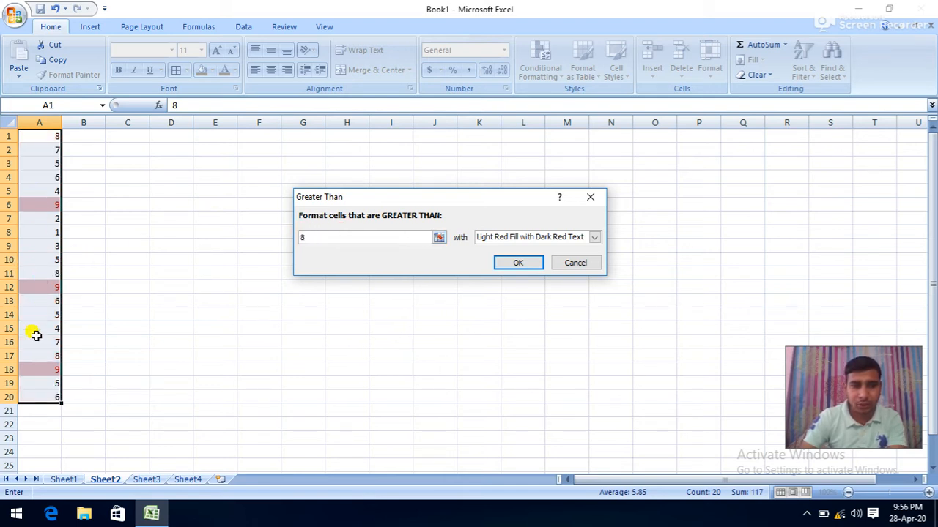
- Preview Yellow, Green and Light Red highlight formats, then cancel the rule
left_click(594, 237)
left_click(535, 259)
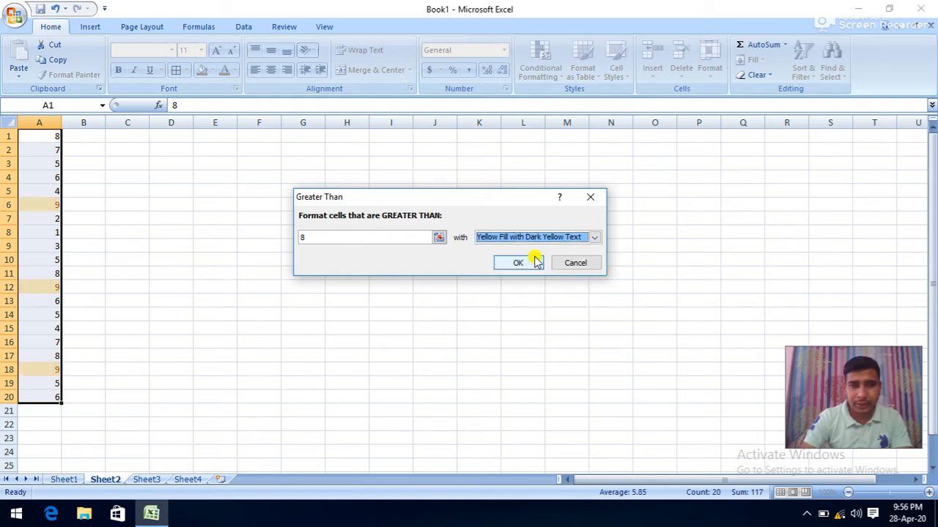
left_click(597, 237)
left_click(527, 268)
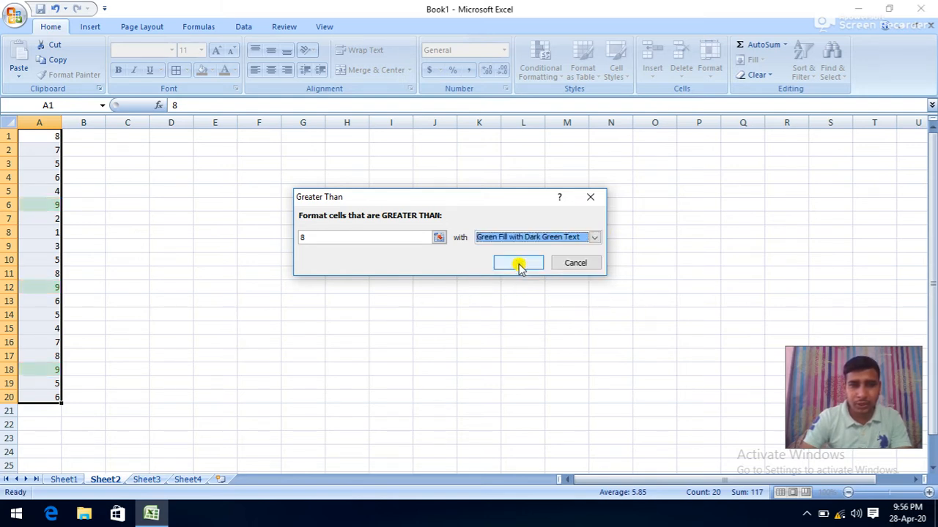
left_click(593, 238)
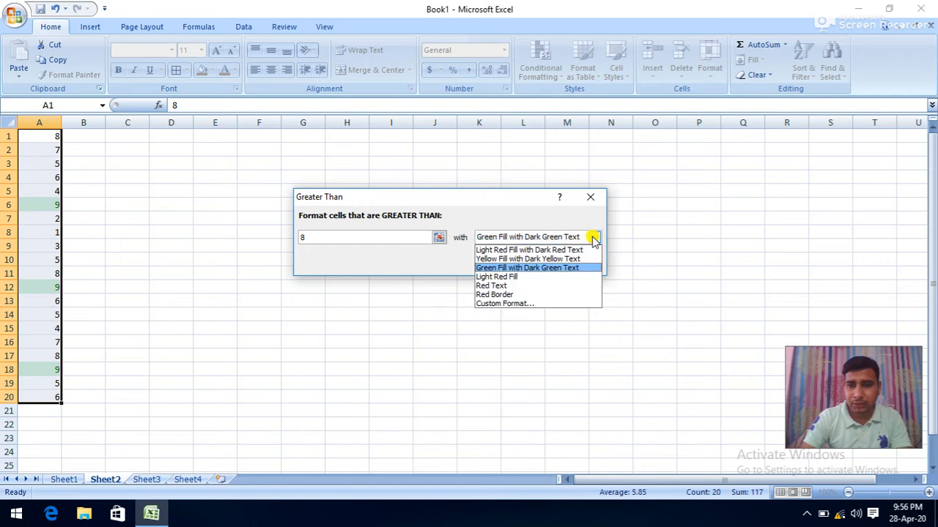
left_click(520, 251)
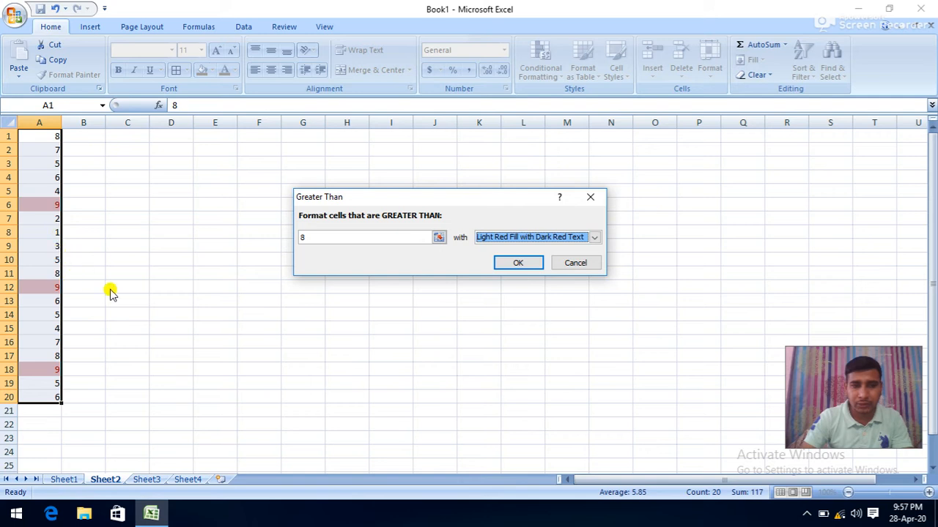
left_click(572, 262)
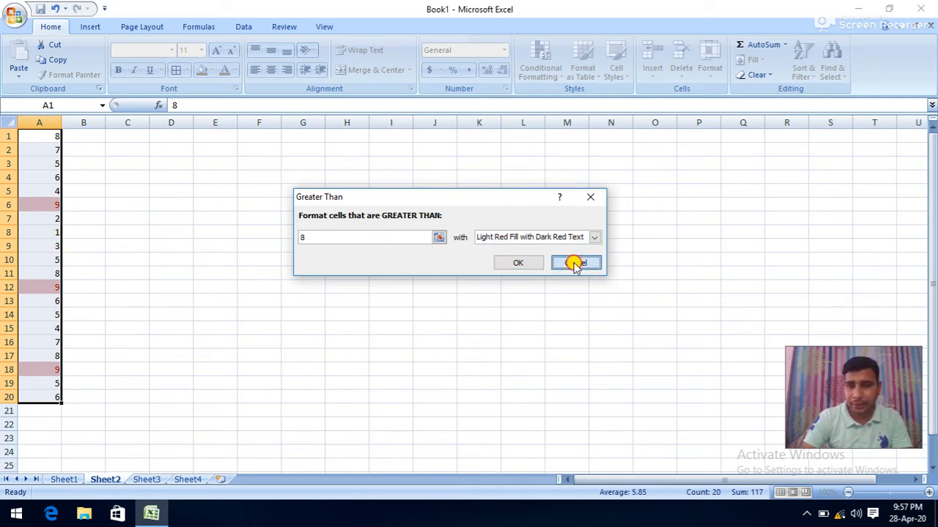
left_click(545, 77)
- Preview a Less Than 2 highlight on column A, then cancel it
mouse_move(597, 97)
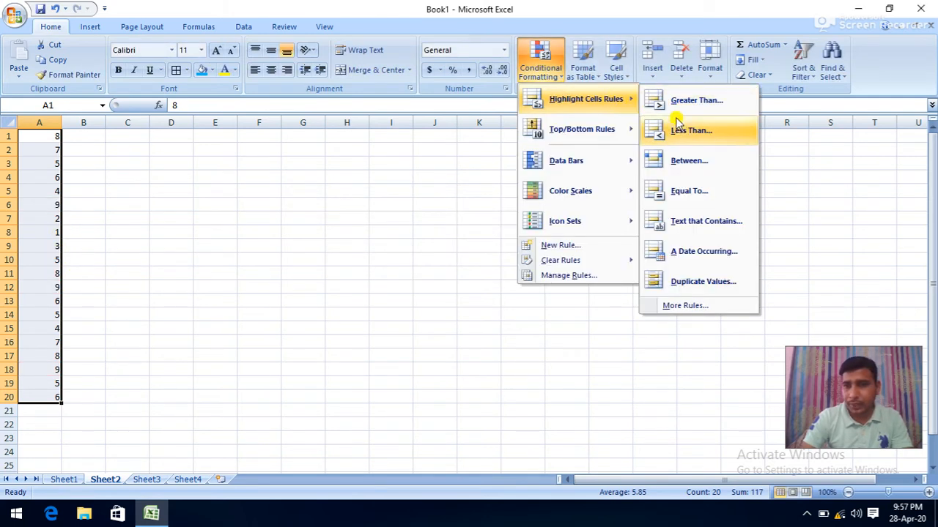
left_click(672, 133)
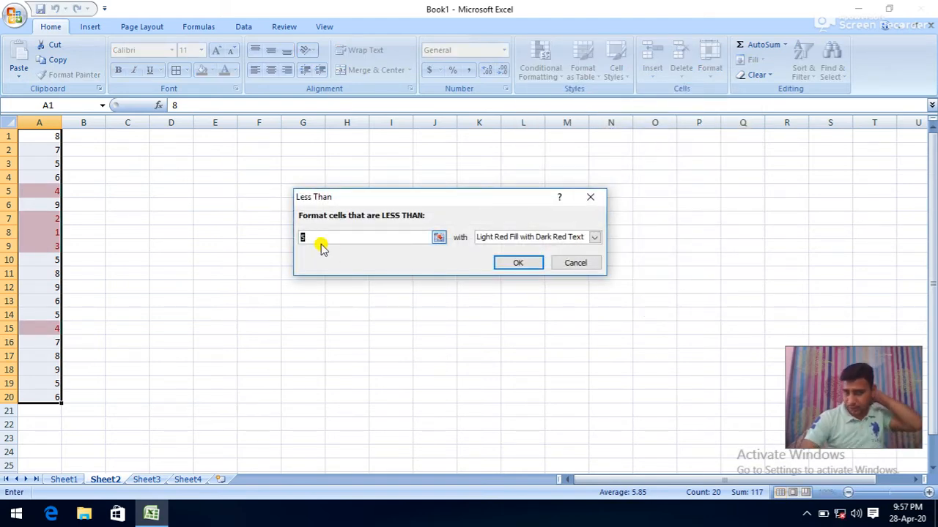
type("2")
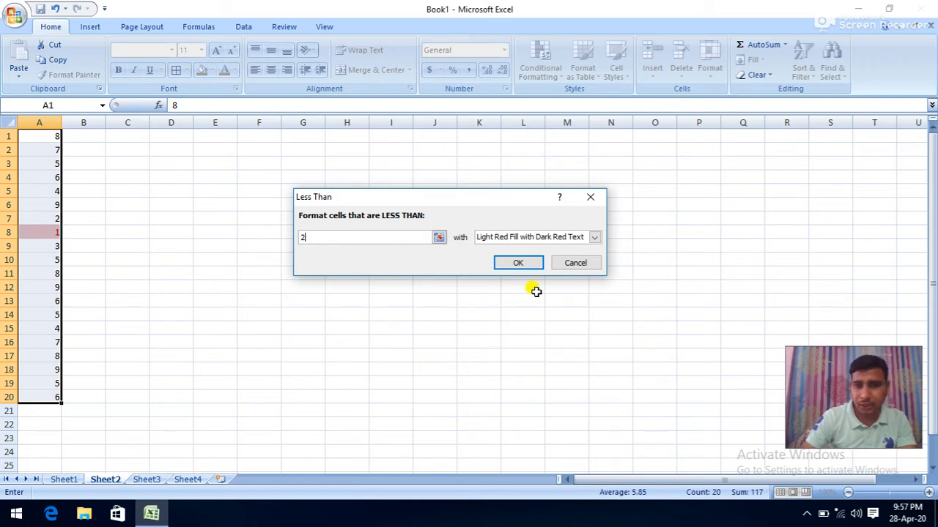
left_click(575, 264)
- Preview a Between 5 and 7 highlight on column A, then cancel it
left_click(546, 71)
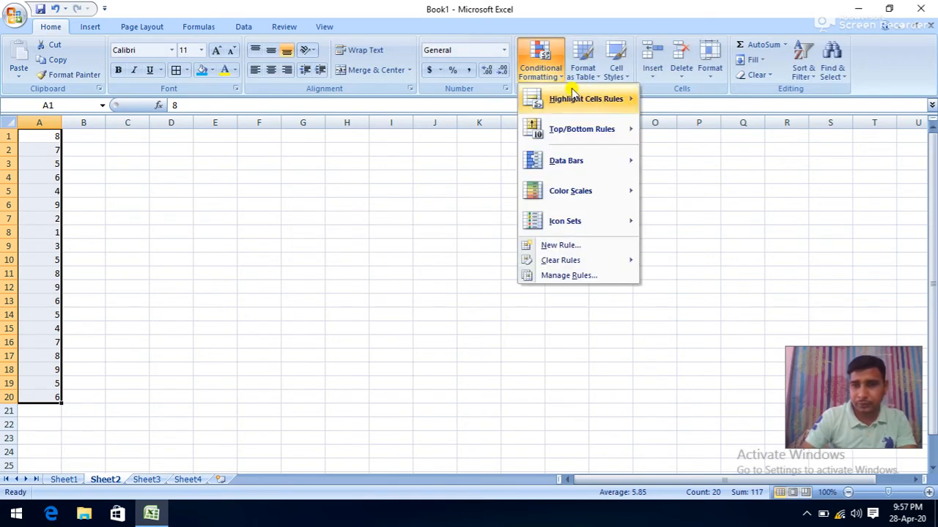
mouse_move(620, 100)
left_click(678, 163)
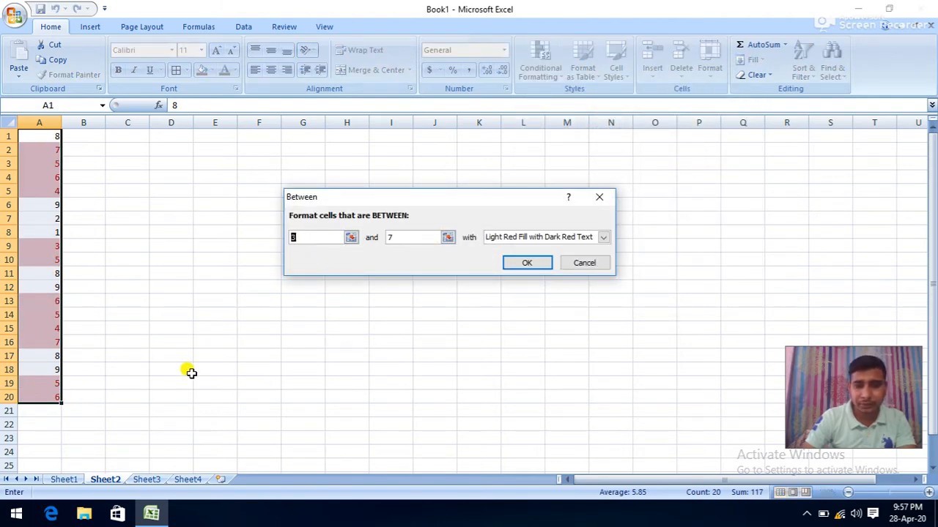
type("5")
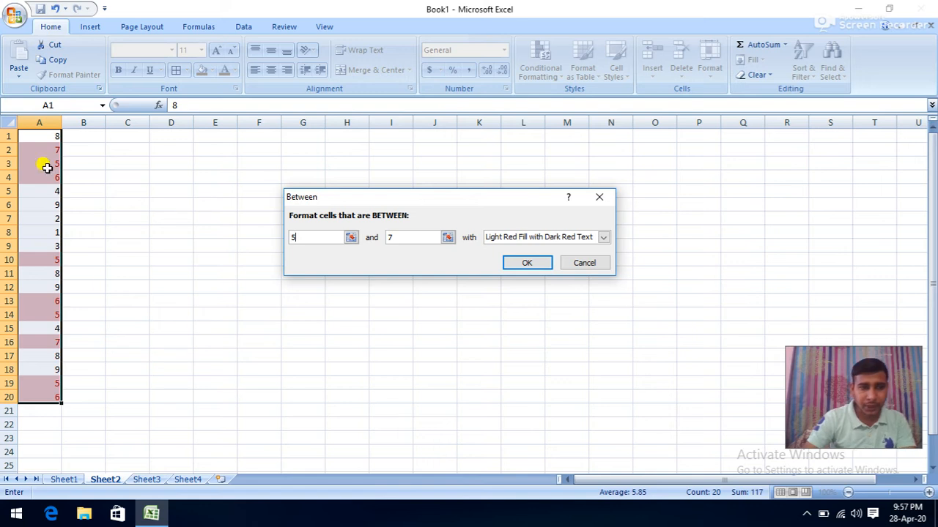
left_click(583, 262)
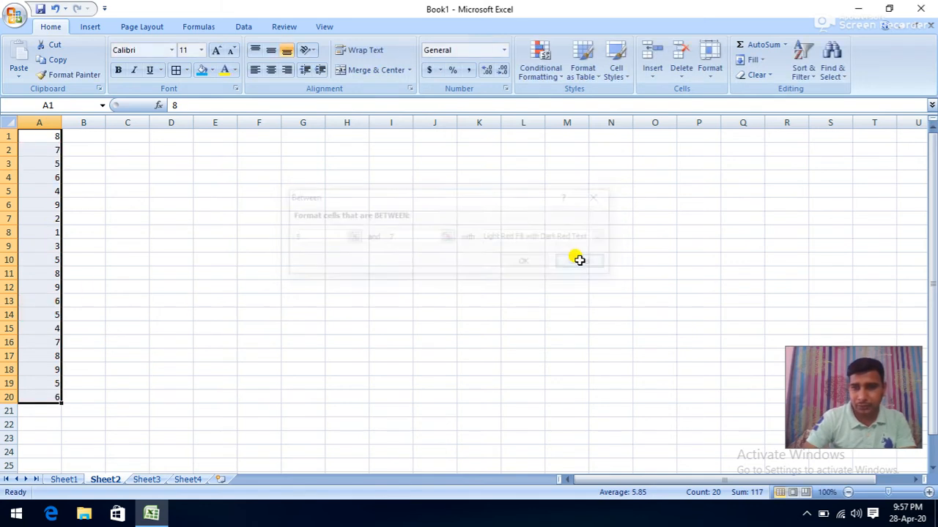
left_click(542, 64)
- Preview an Equal To 4 highlight, cancel it, and deselect the numbers
mouse_move(586, 99)
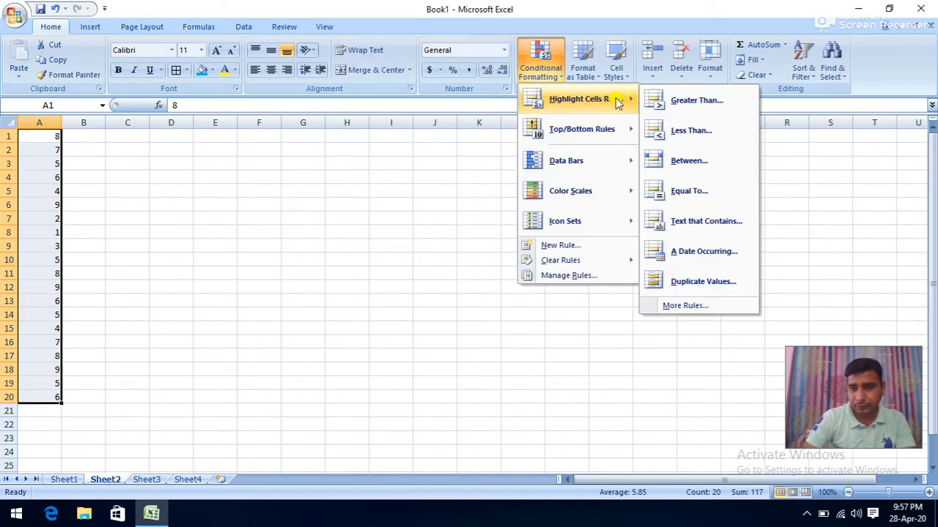
left_click(680, 192)
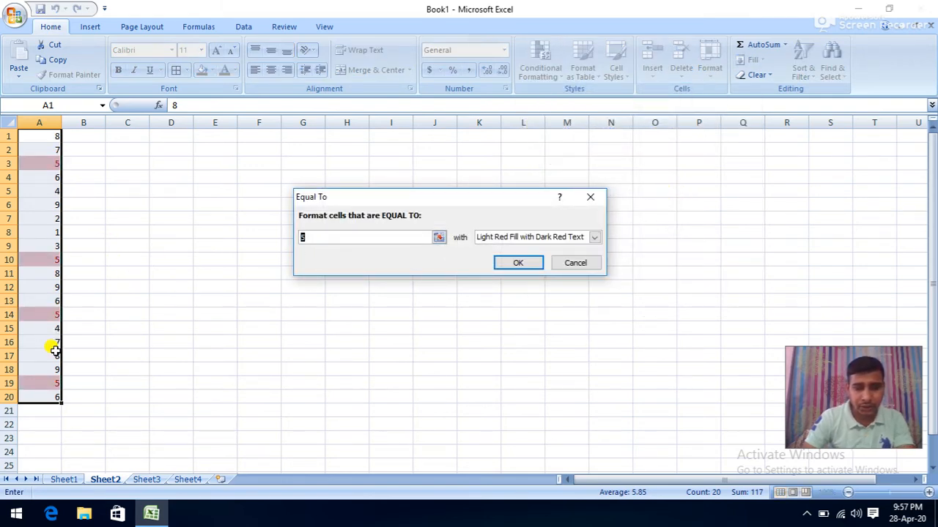
type("4")
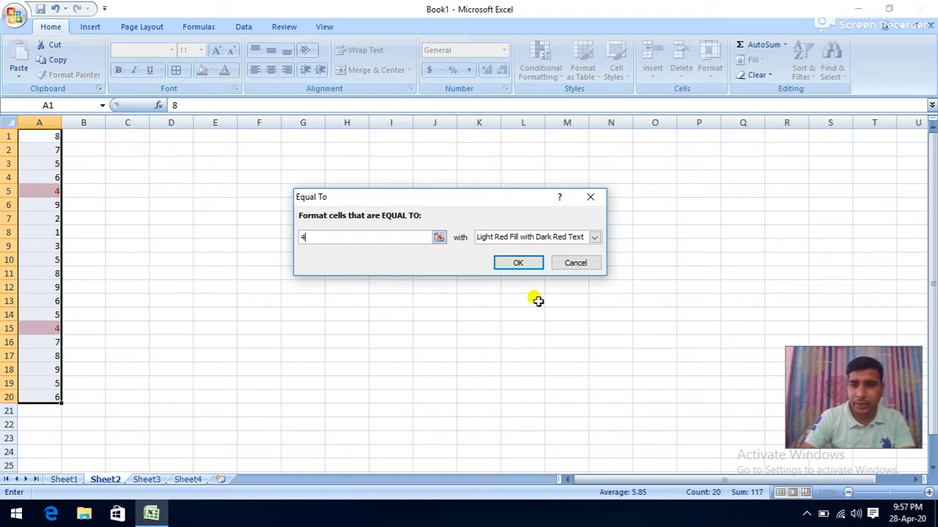
left_click(575, 263)
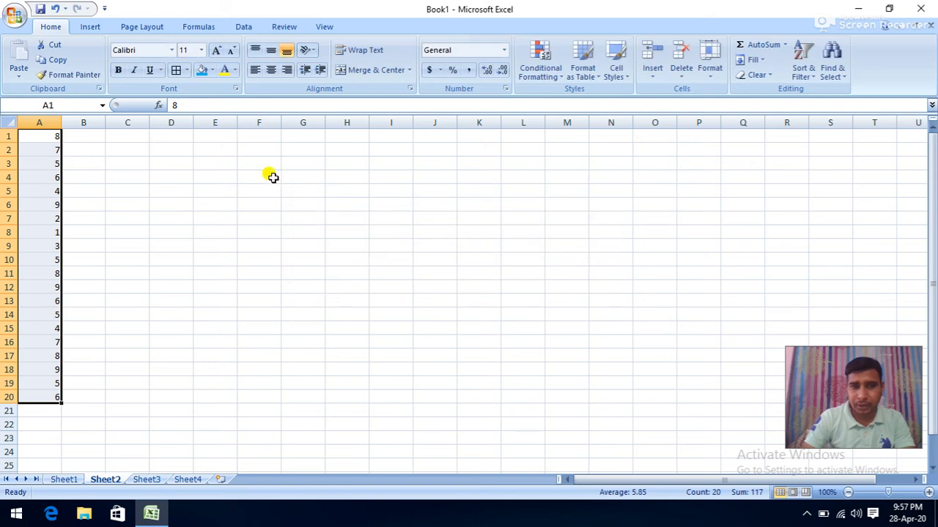
left_click(211, 147)
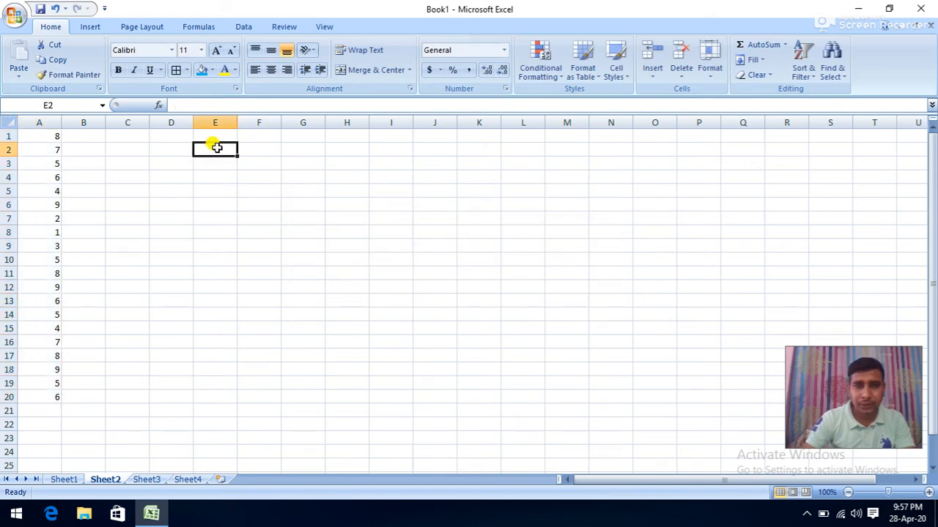
- Enter PASS/FAIL results in E1:E10, with FAIL in E2 and E7
left_click(216, 135)
type("P")
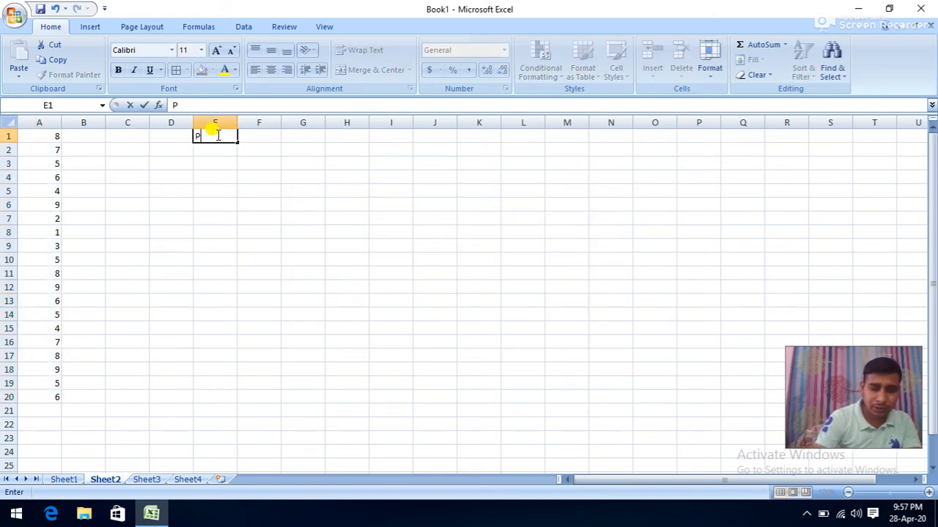
type("ASS")
key("Return")
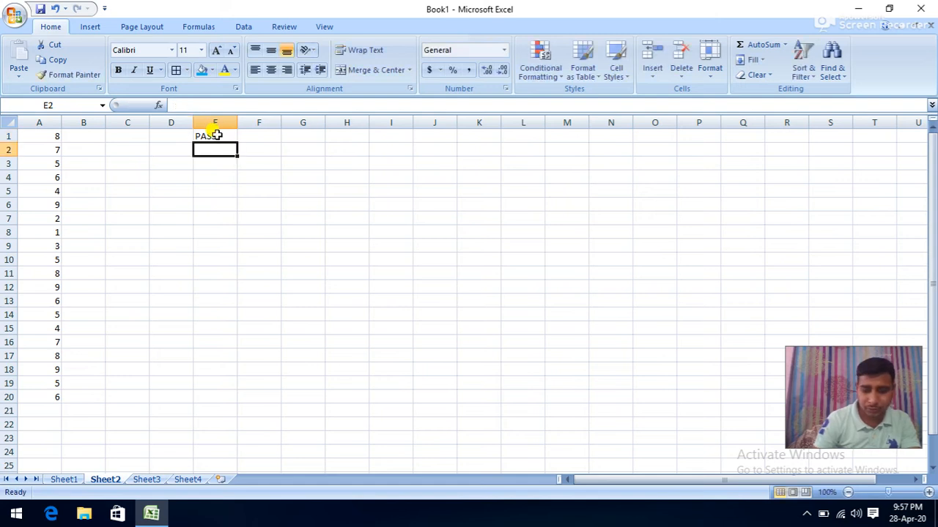
type("FAIL")
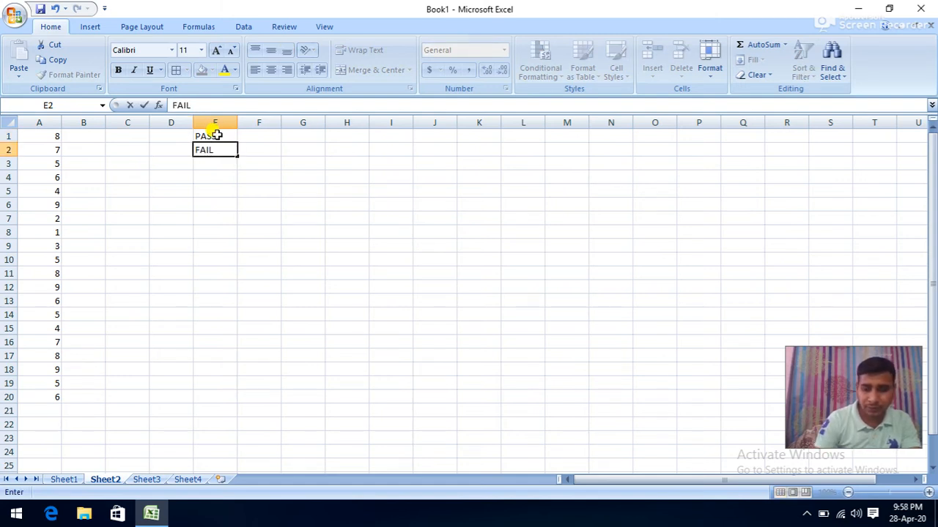
key("Return")
type("PASS")
key("Return")
type("P")
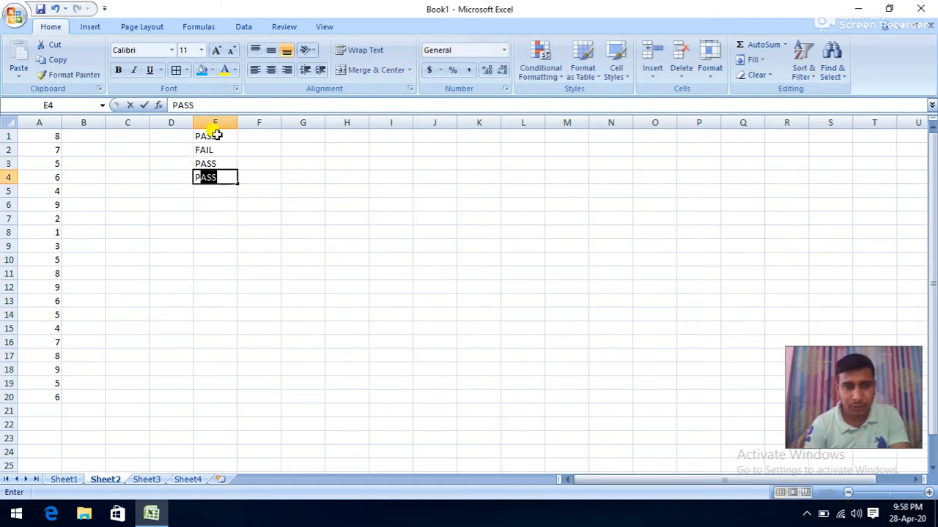
key("Return")
type("P")
key("Return")
type("P")
key("Return")
type("F")
key("Return")
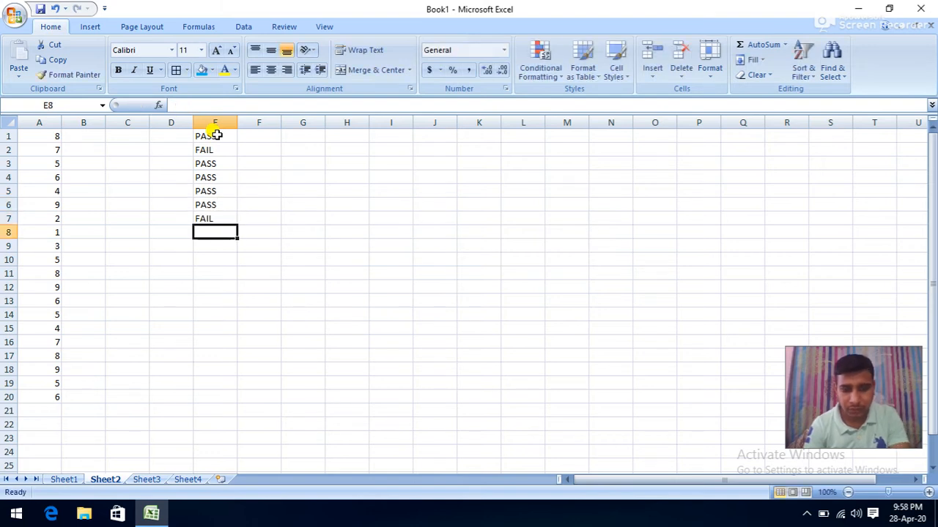
type("P")
key("Return")
type("P")
key("Return")
type("P")
key("Return")
type("P")
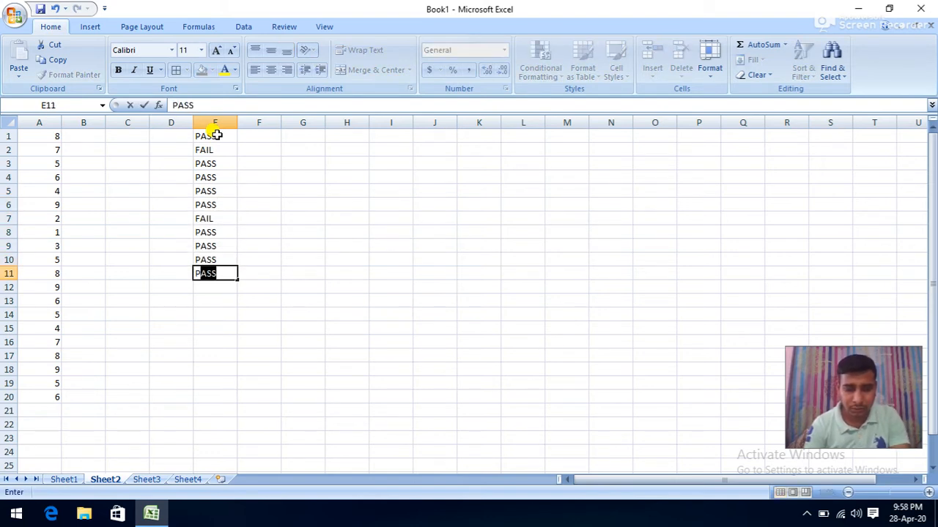
type("F")
key("Return")
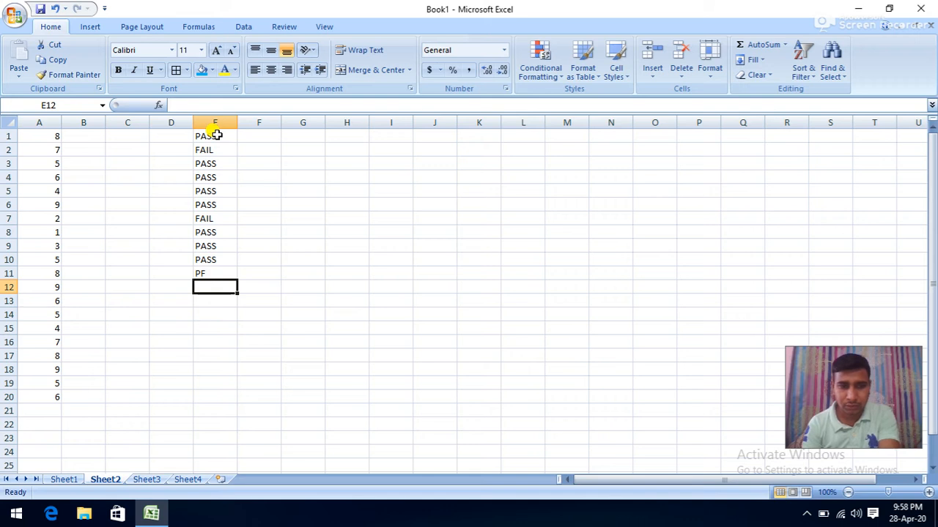
- Correct E11 to FAIL and fill E12:E15, ending with FAIL in E15
key("Up")
type("F")
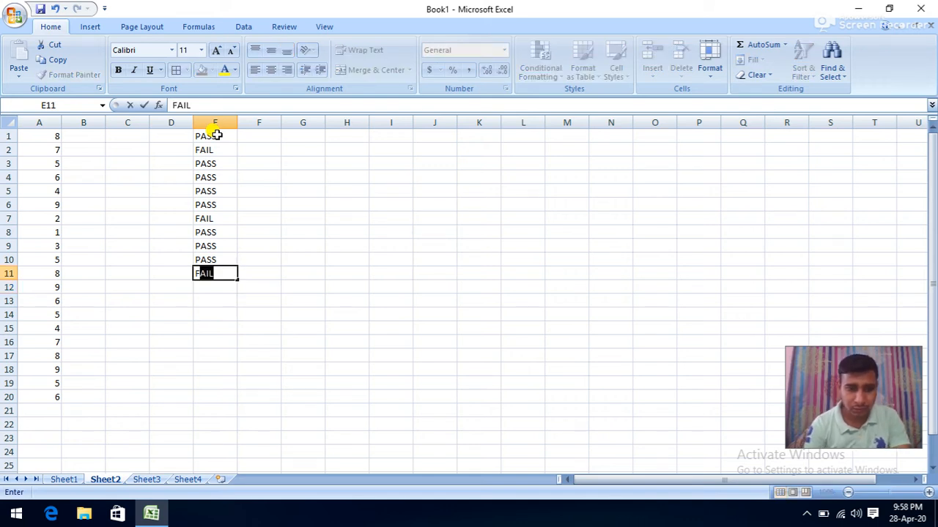
key("Return")
type("P")
key("Return")
type("P")
key("Return")
type("PP")
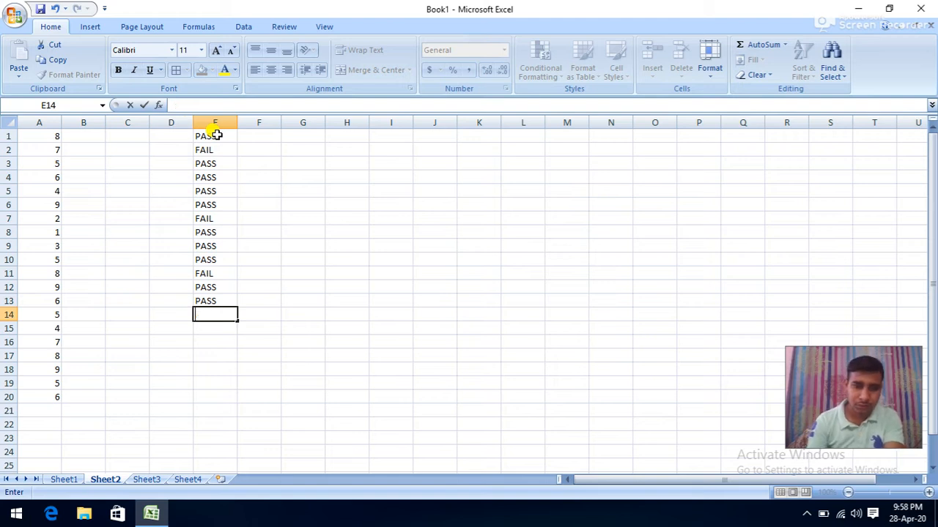
type("P")
key("Return")
type("FAIL")
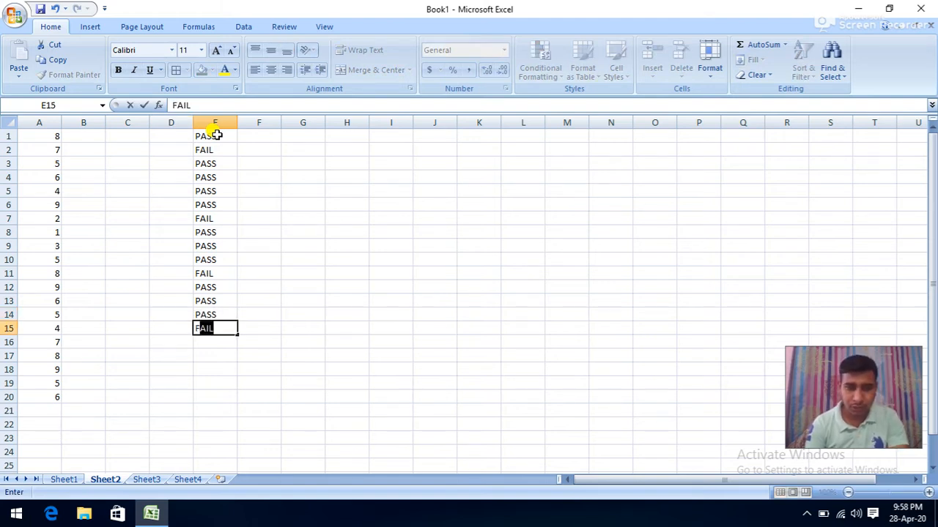
key("Return")
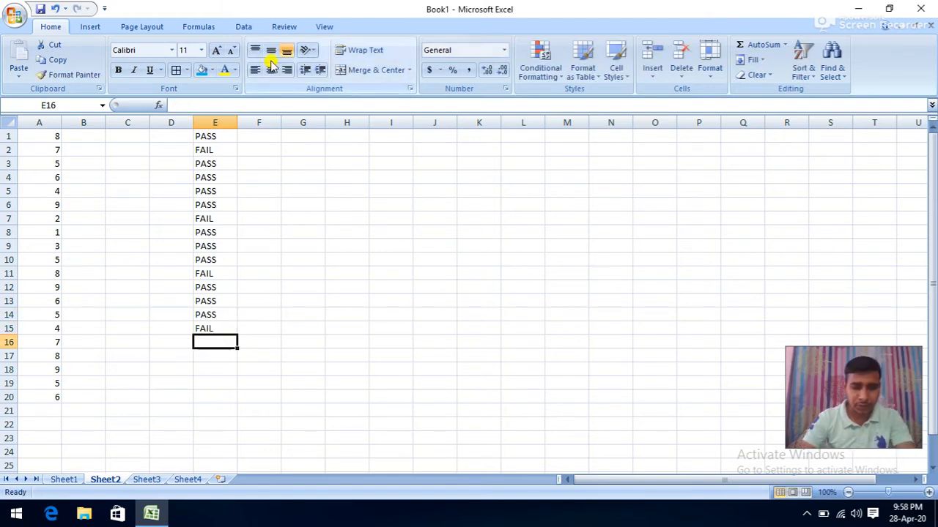
key("ctrl+F6")
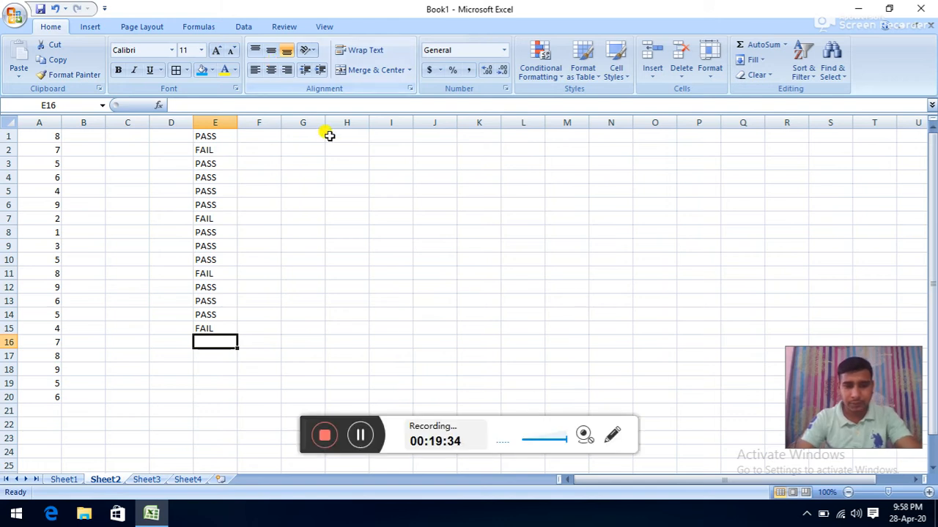
left_click(367, 438)
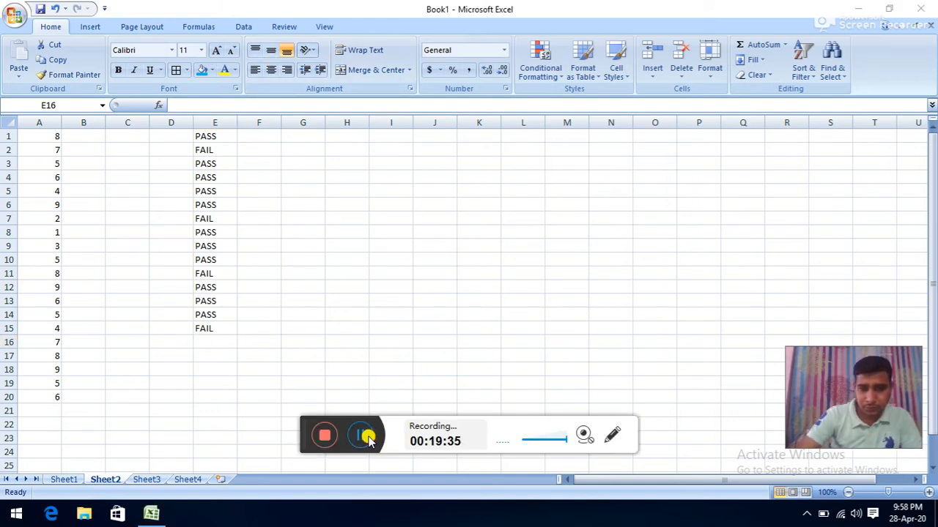
left_click(219, 136)
left_click_drag(220, 135, 204, 327)
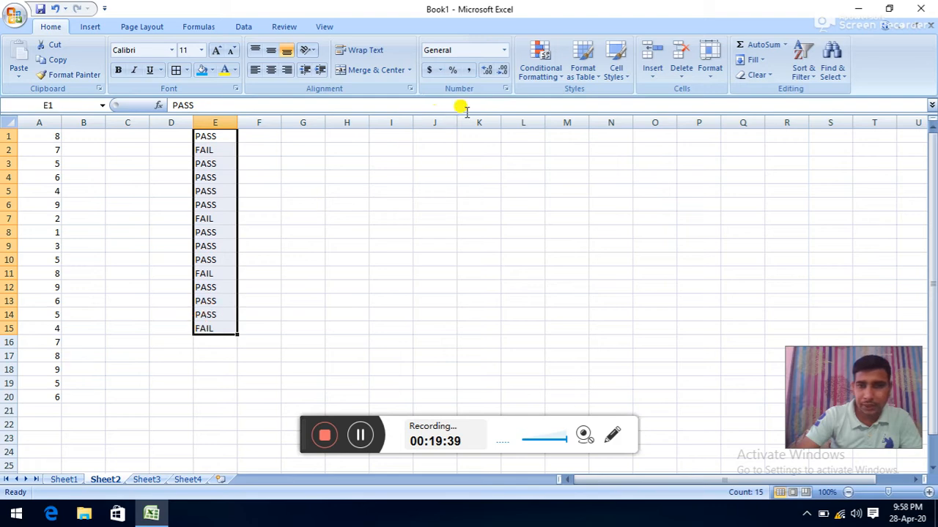
left_click(542, 73)
mouse_move(608, 99)
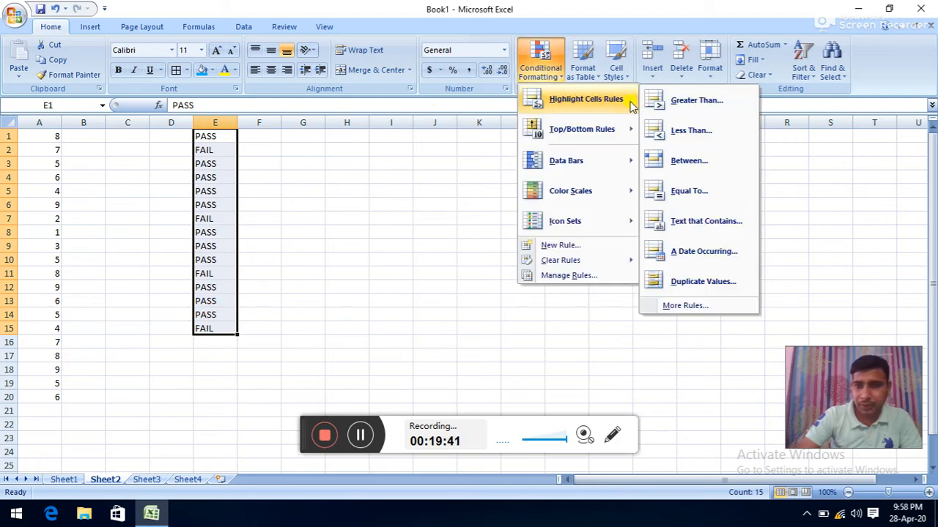
left_click(689, 226)
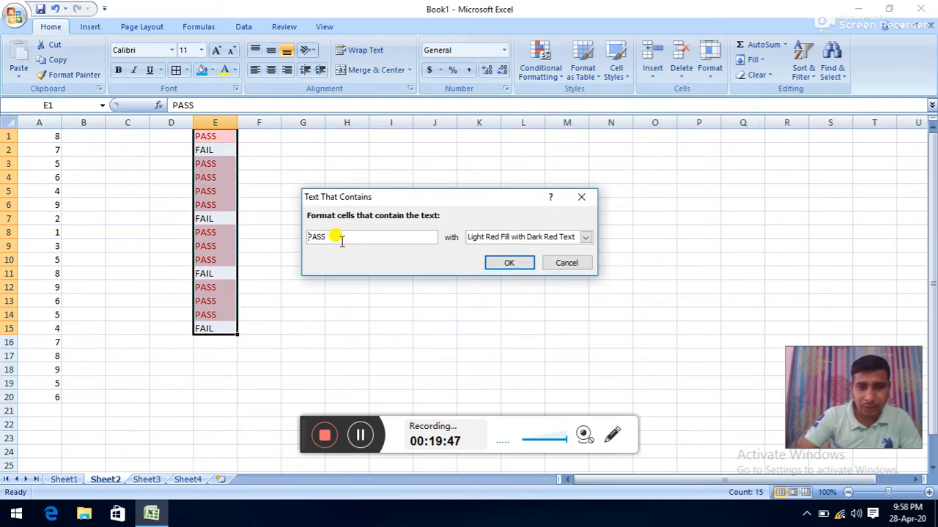
left_click_drag(339, 236, 300, 237)
type("F")
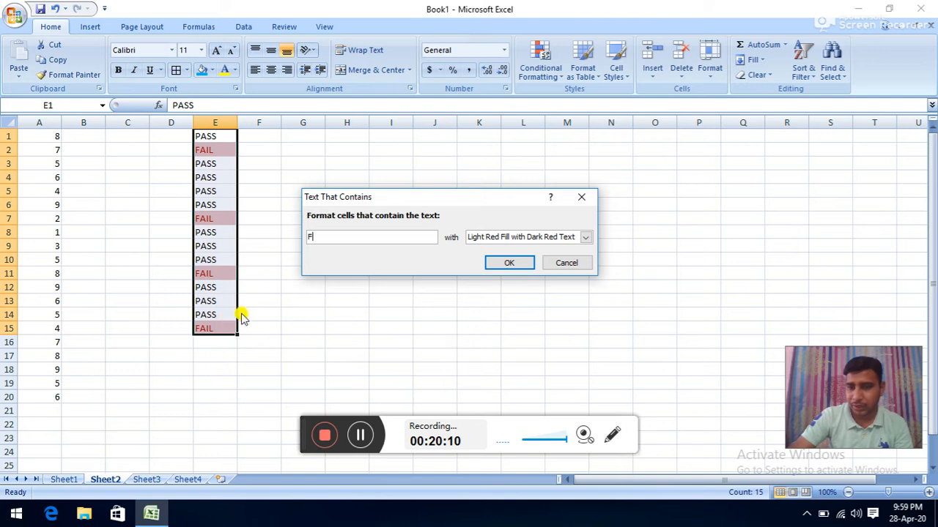
left_click(568, 263)
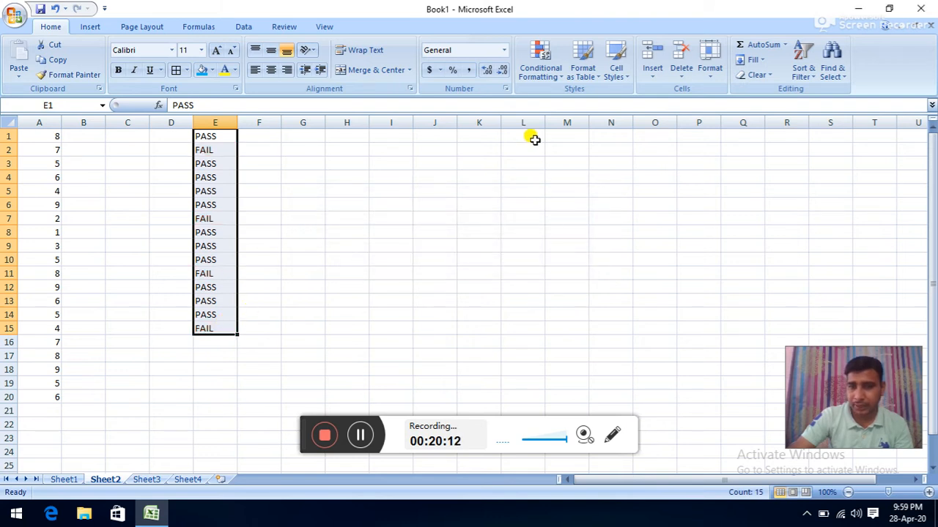
left_click(544, 58)
mouse_move(579, 99)
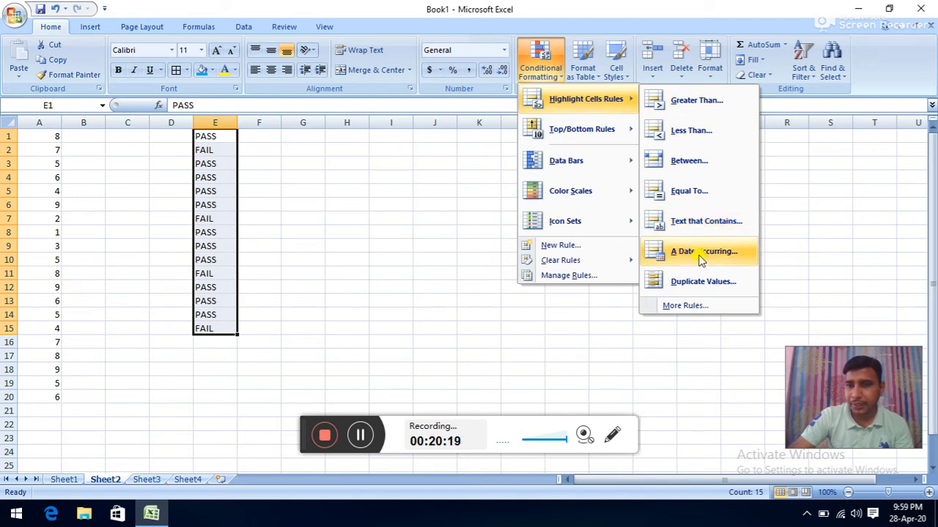
left_click(392, 230)
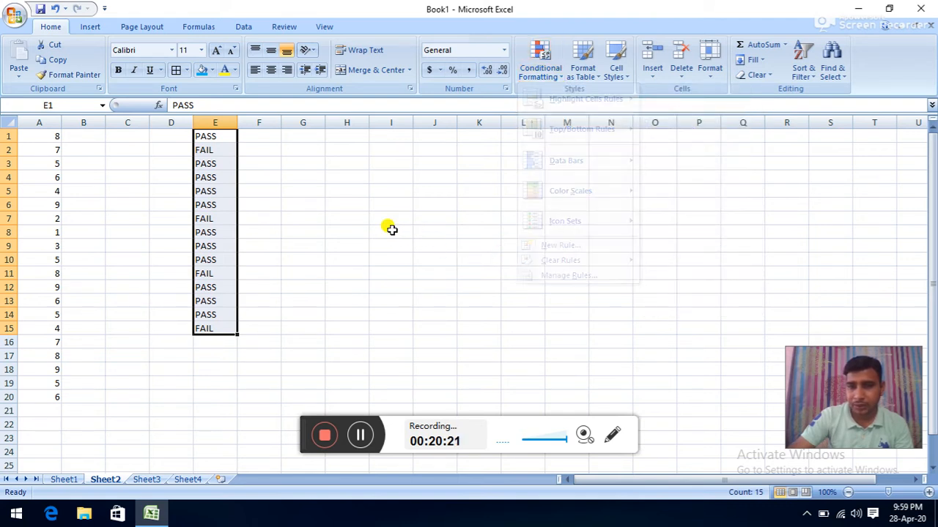
left_click(437, 273)
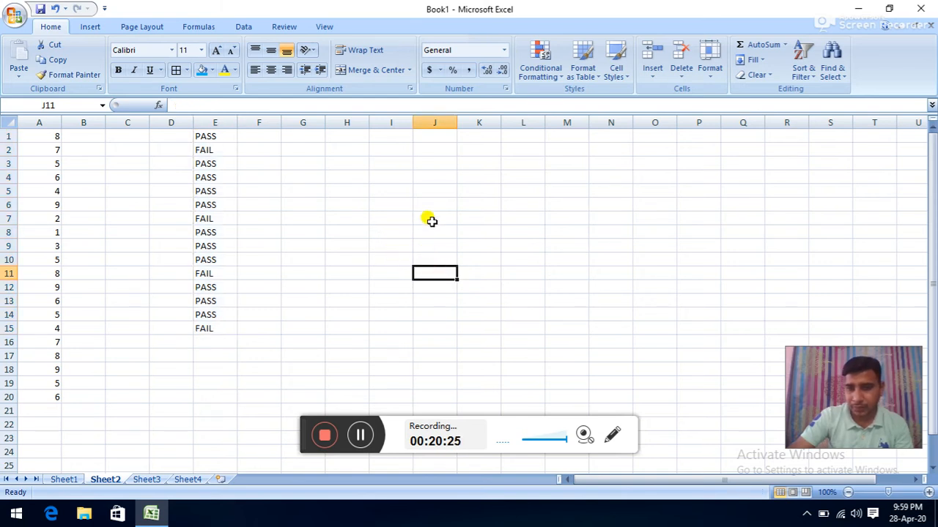
left_click(432, 220)
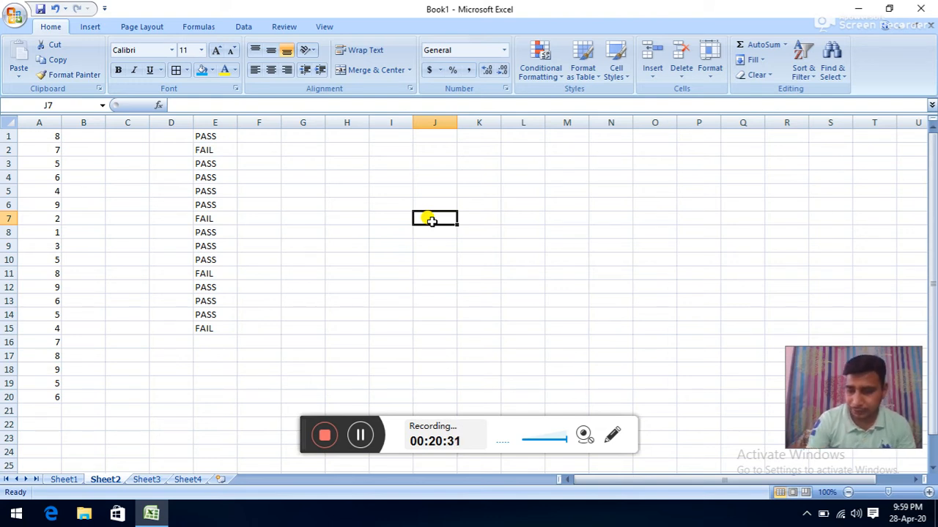
- Enter 28-04-2020 in J7 and fill the daily dates from 22-04-20 in J1 to 12-05-20 in J21
type("2")
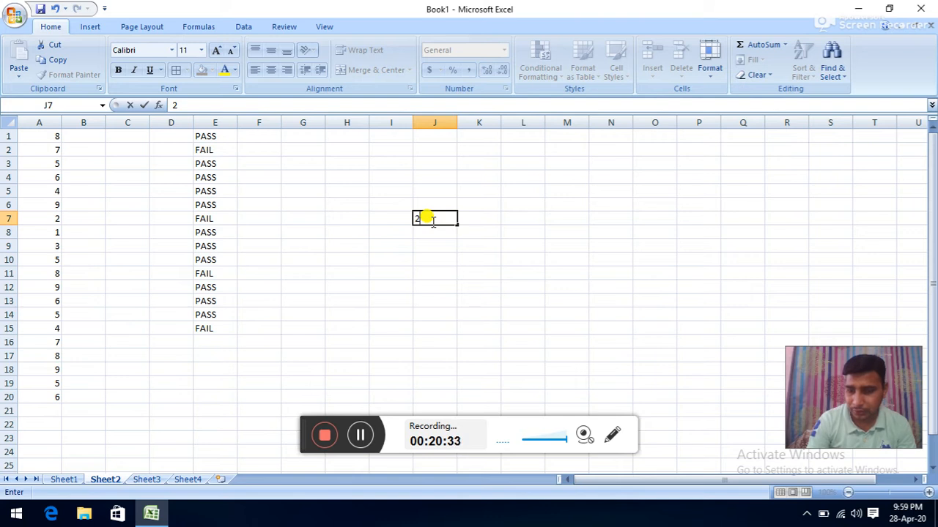
type("8")
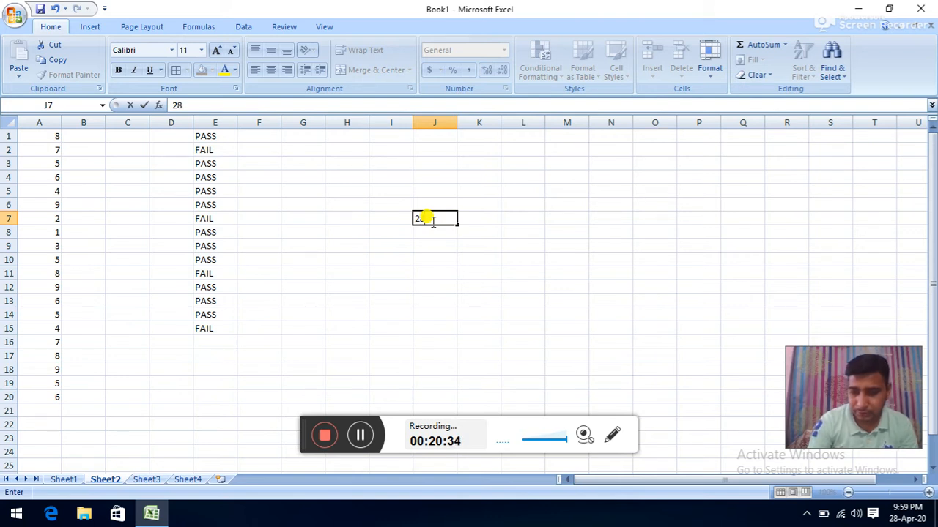
type("-04-2020")
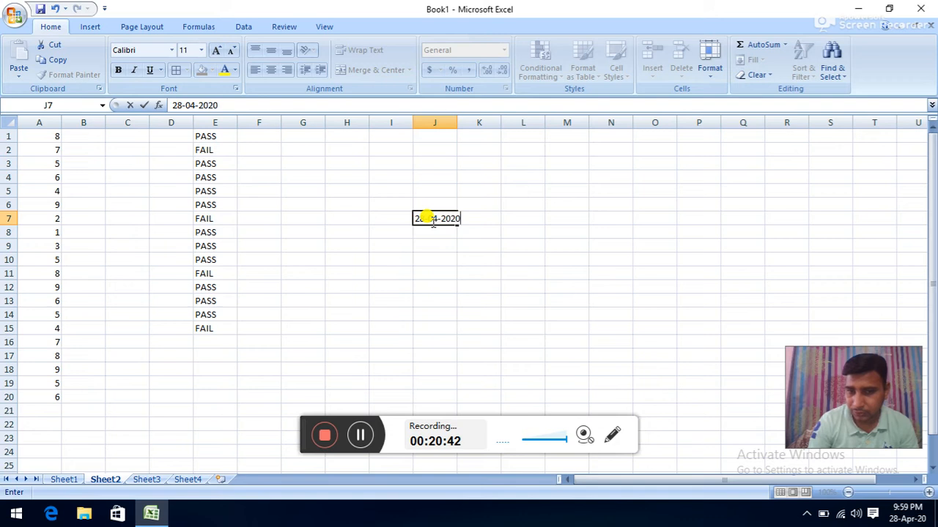
left_click(691, 299)
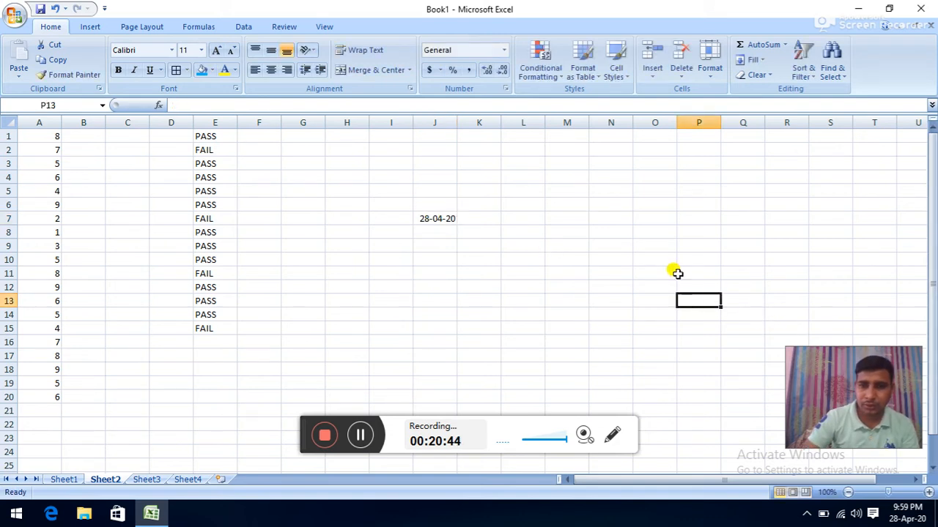
left_click(448, 218)
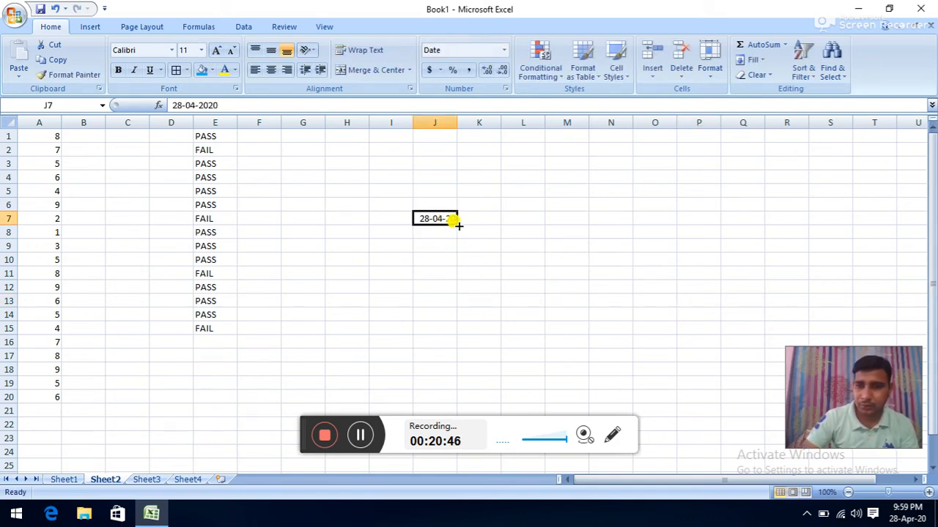
left_click_drag(459, 226, 445, 412)
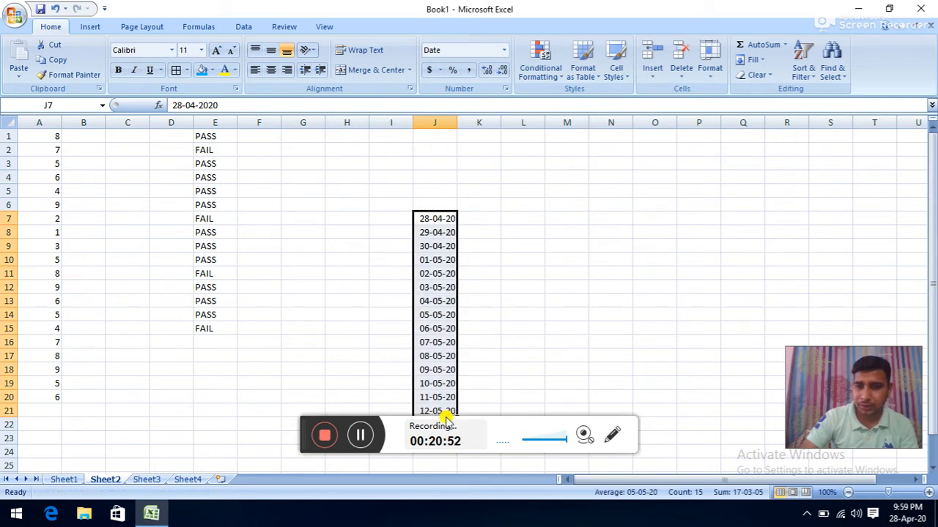
left_click(449, 217)
left_click_drag(457, 224, 430, 414)
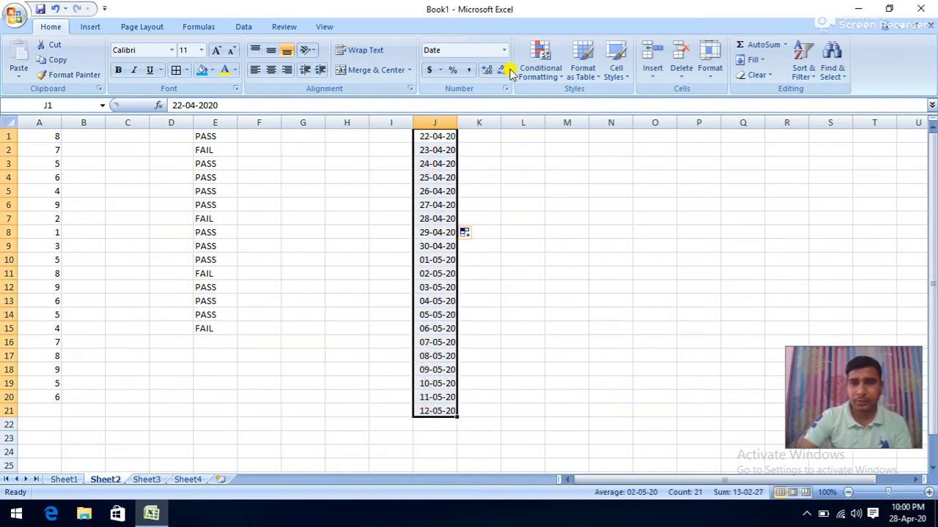
- Start an A Date Occurring highlight rule and move its dialog clear of column J
left_click(540, 62)
mouse_move(589, 106)
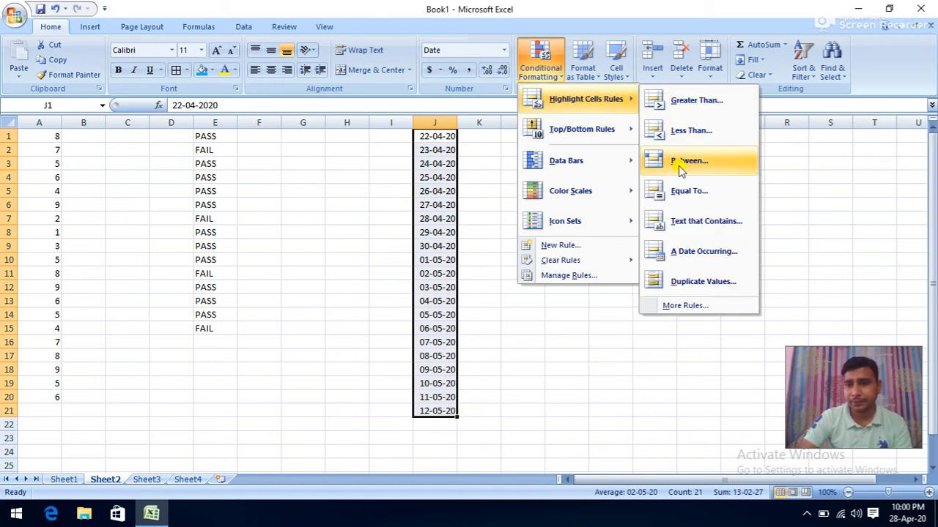
left_click(677, 251)
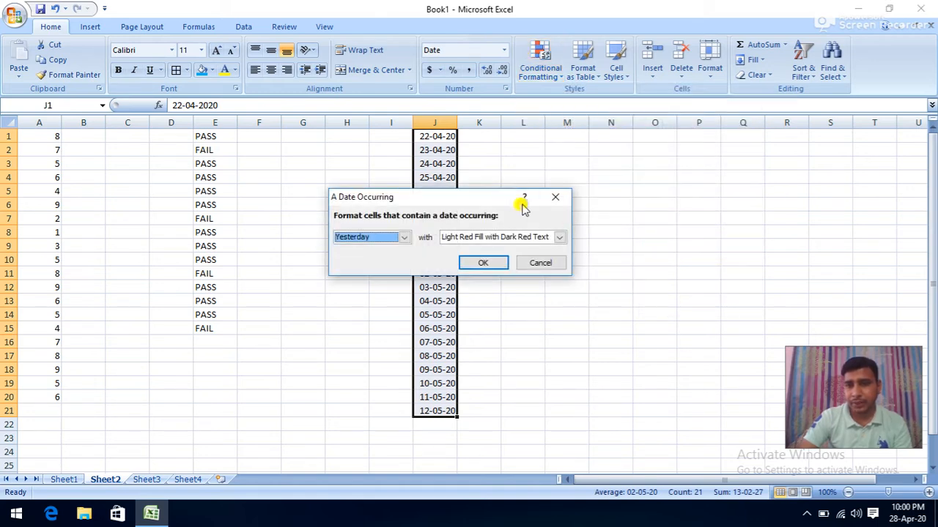
left_click_drag(456, 191, 729, 191)
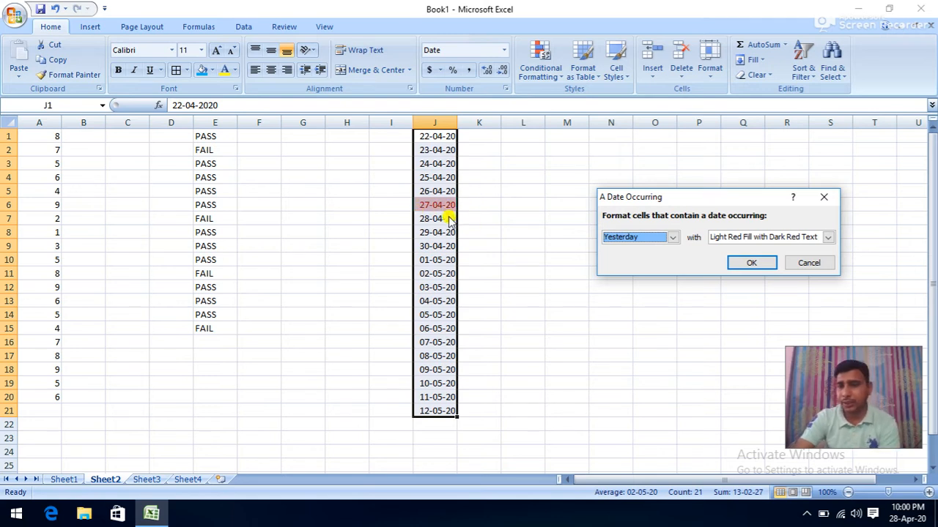
- Preview the date highlight for Today, Tomorrow, In the last 7 days, Last week and This week
left_click(672, 236)
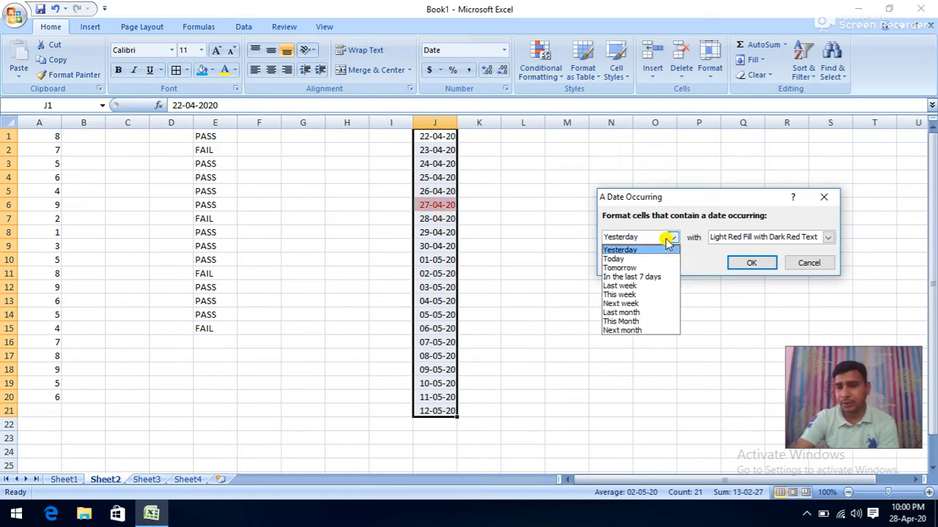
left_click(620, 256)
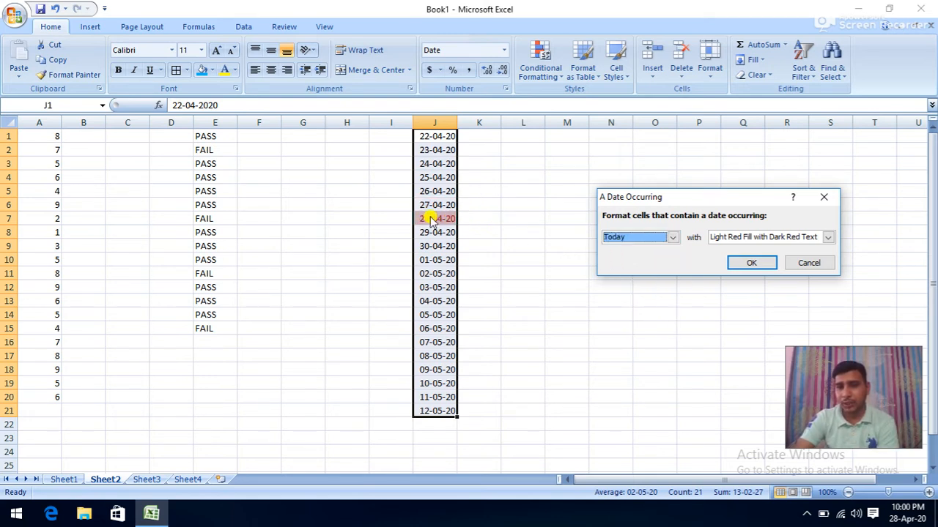
left_click(672, 237)
left_click(648, 268)
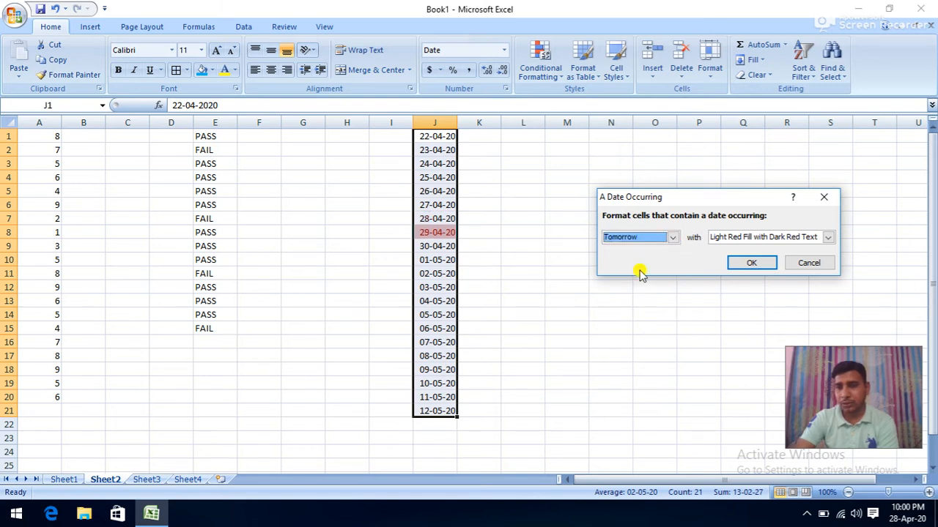
left_click(673, 237)
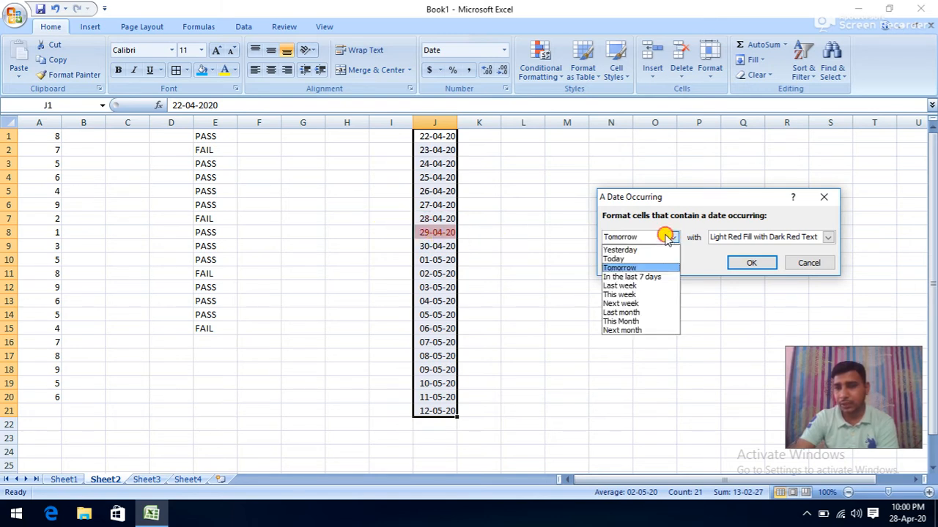
left_click(642, 277)
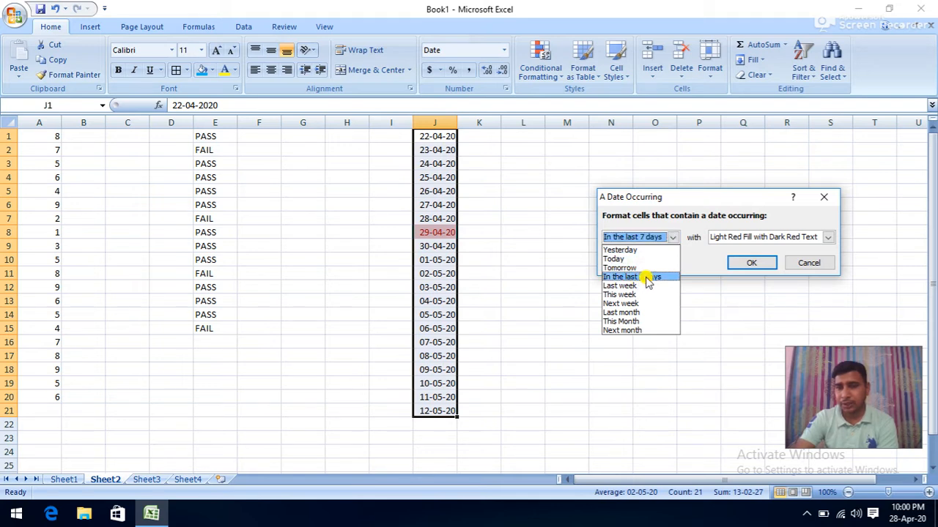
left_click(672, 238)
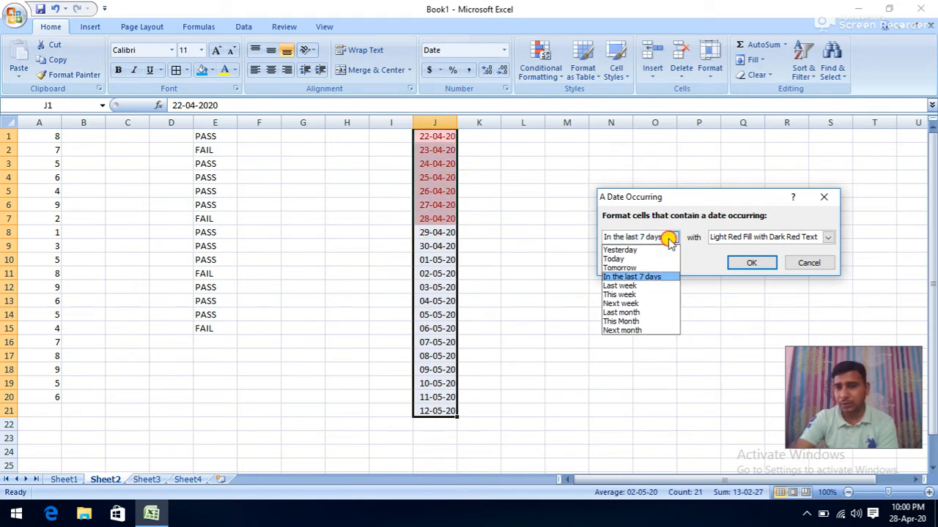
left_click(636, 285)
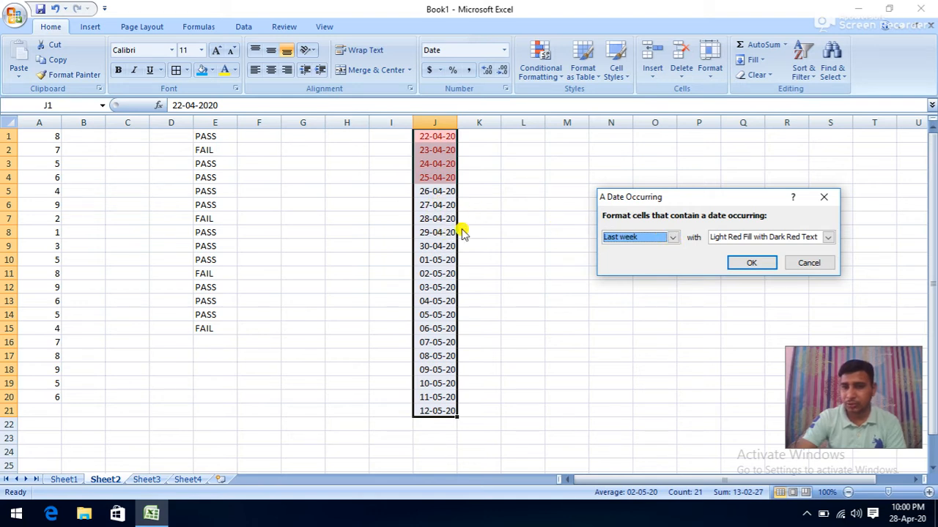
left_click(672, 237)
left_click(629, 294)
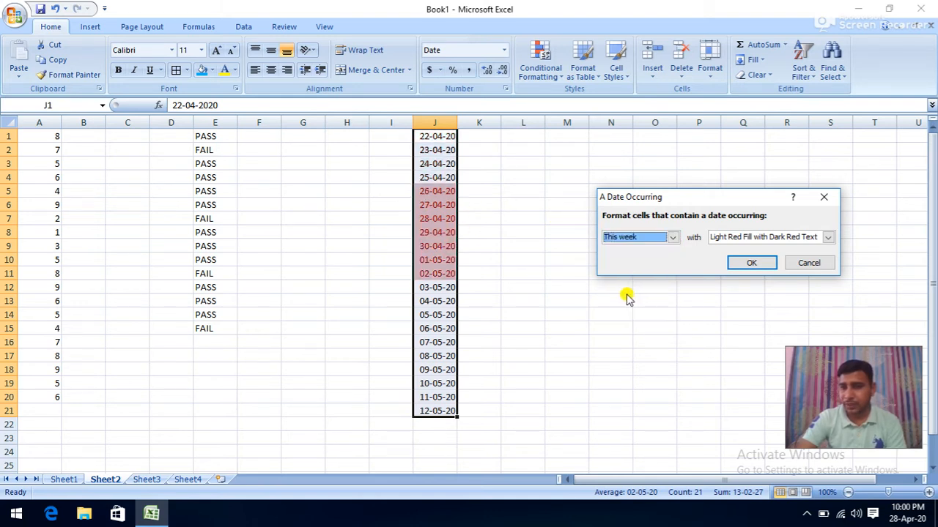
- Preview Next week, Last month, This Month and Next month, then cancel the rule
left_click(672, 238)
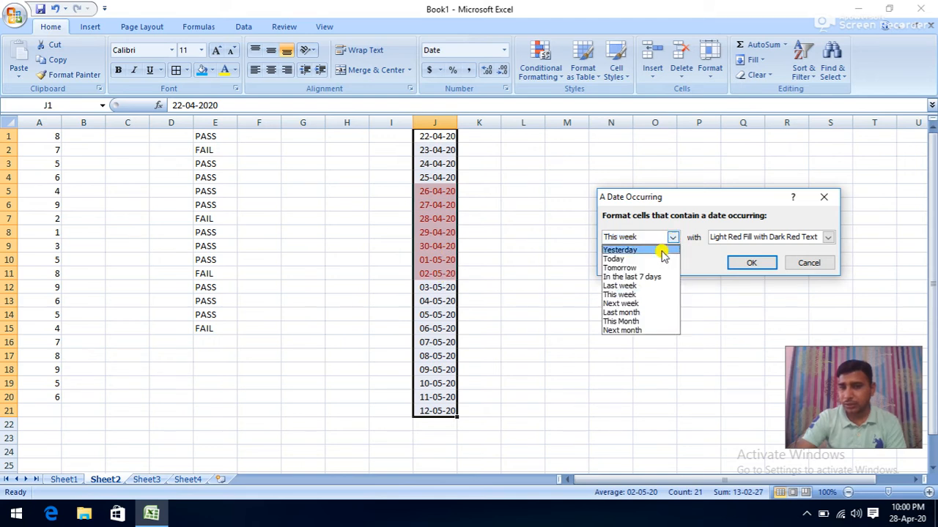
left_click(632, 304)
left_click(672, 237)
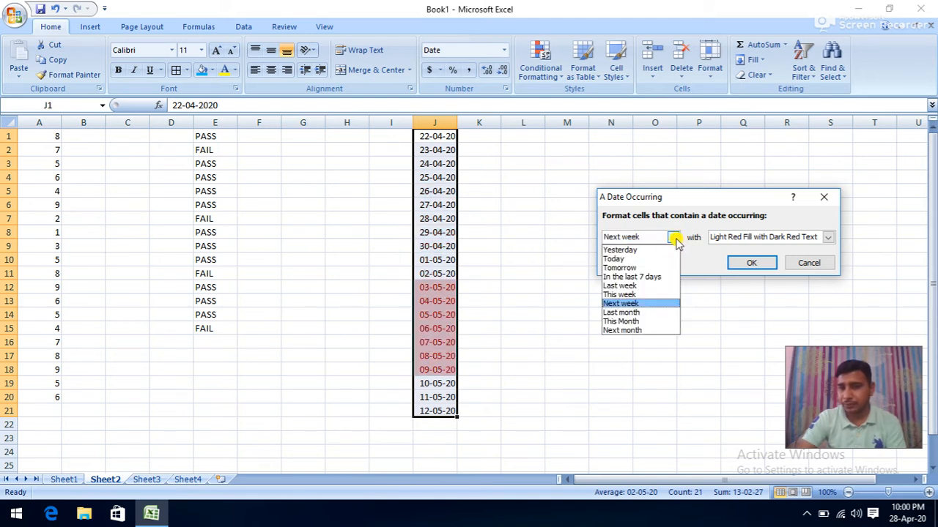
left_click(630, 312)
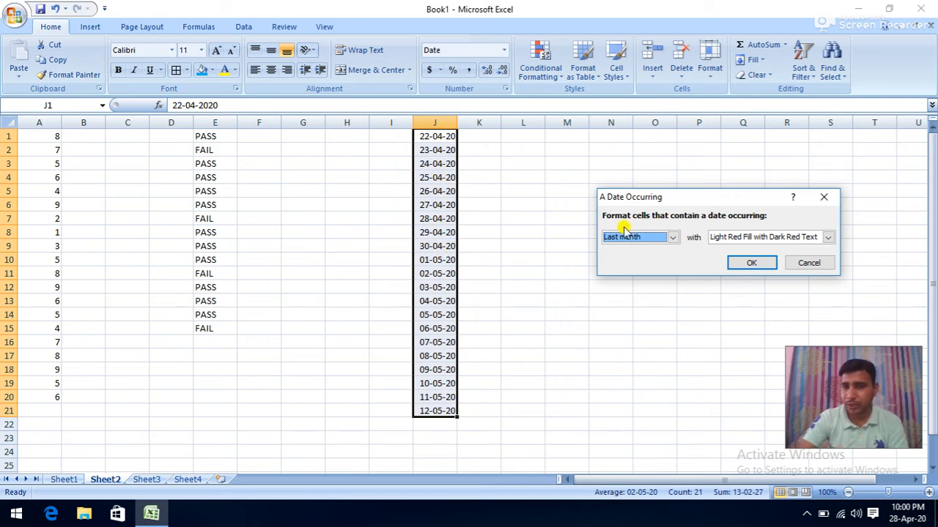
left_click(669, 238)
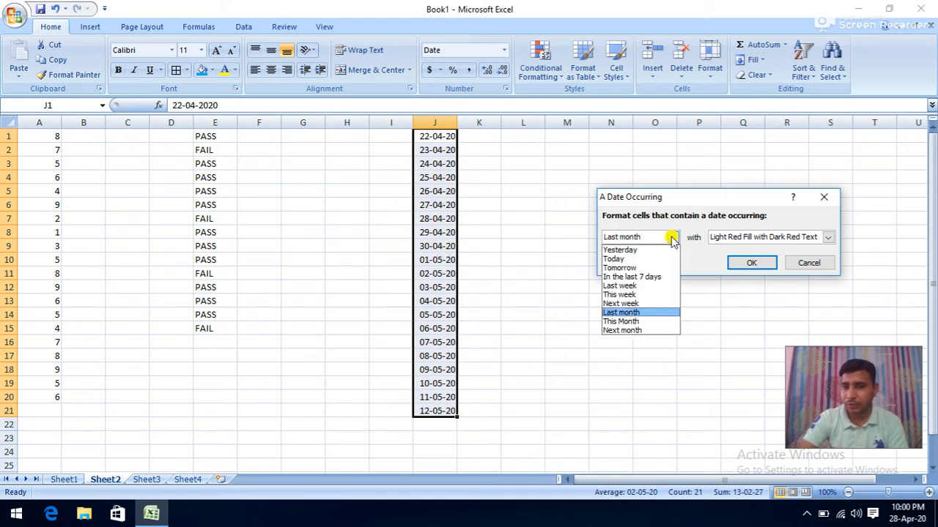
left_click(624, 323)
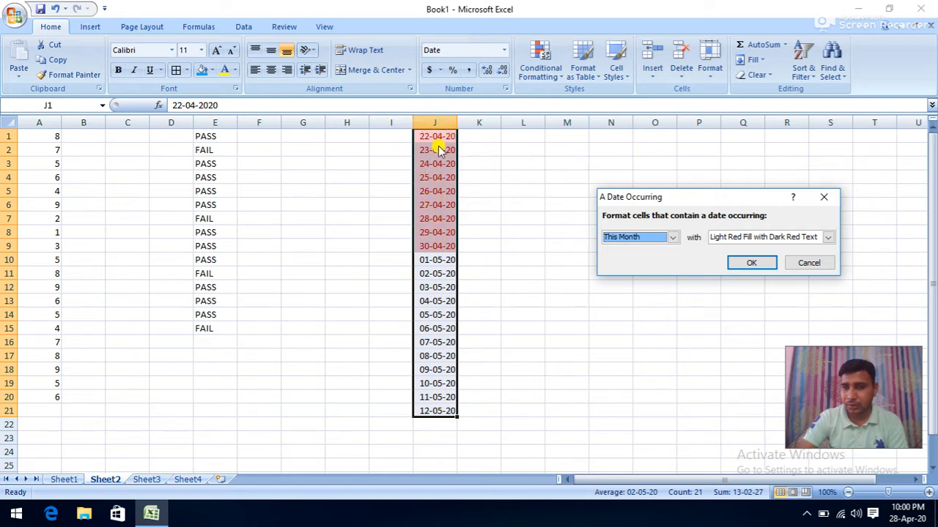
left_click(671, 239)
left_click(629, 331)
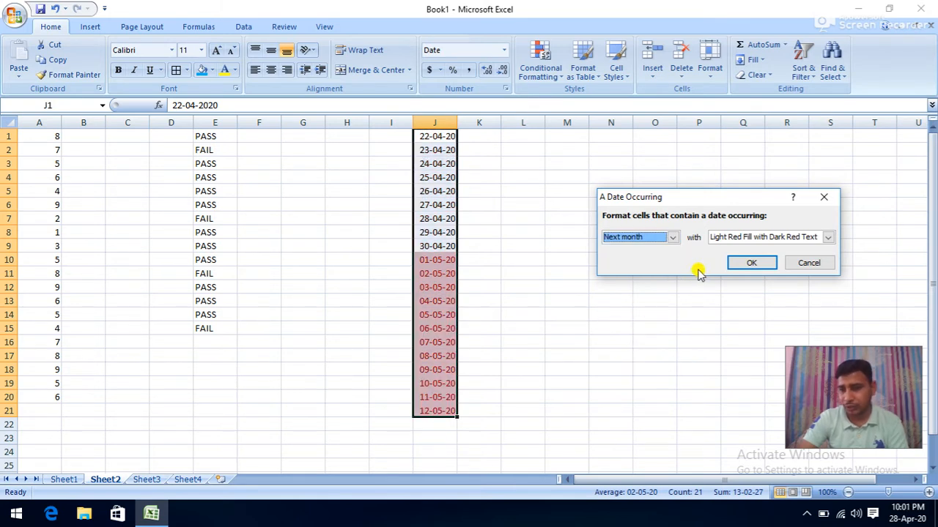
left_click(809, 263)
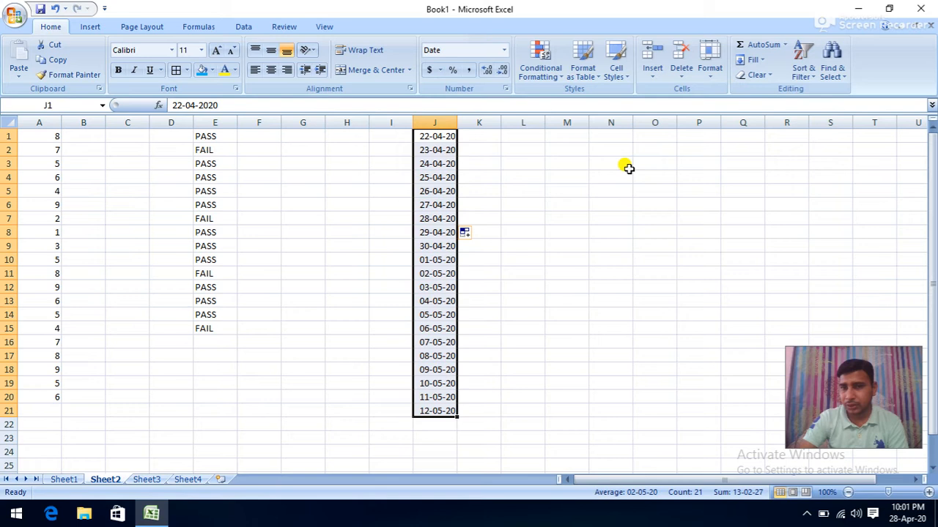
left_click(546, 82)
mouse_move(586, 99)
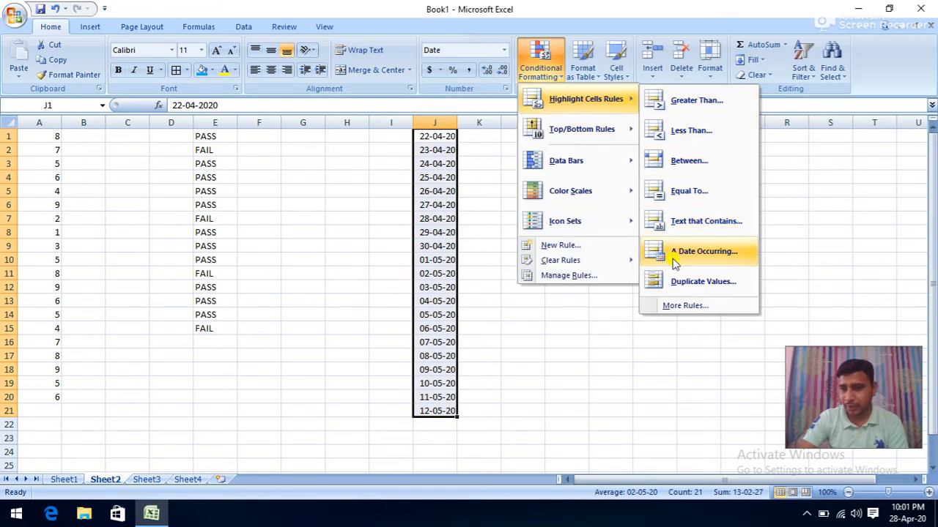
left_click(257, 201)
left_click(42, 139)
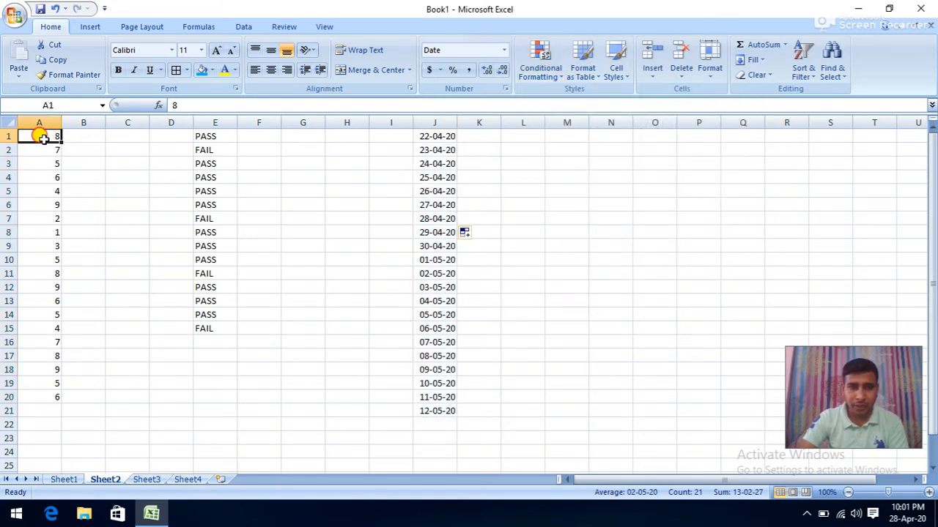
left_click_drag(43, 139, 51, 396)
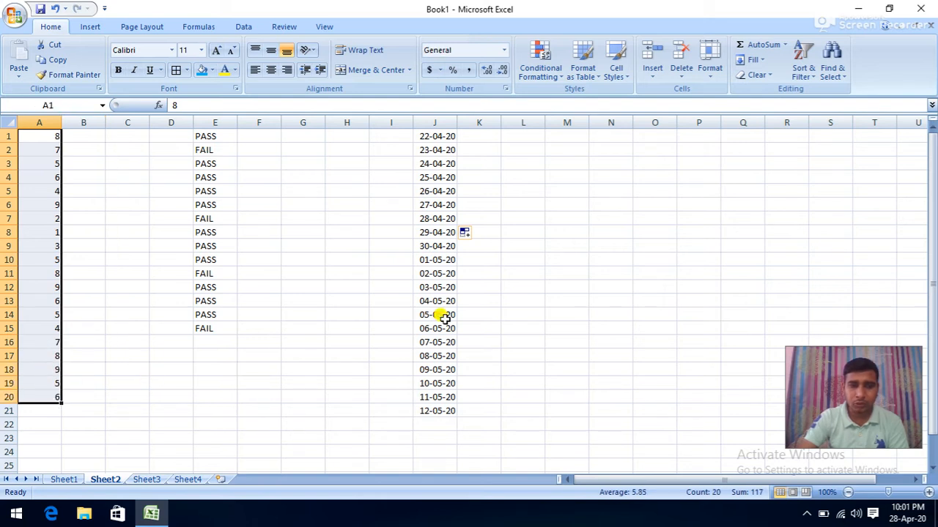
left_click(563, 86)
mouse_move(630, 98)
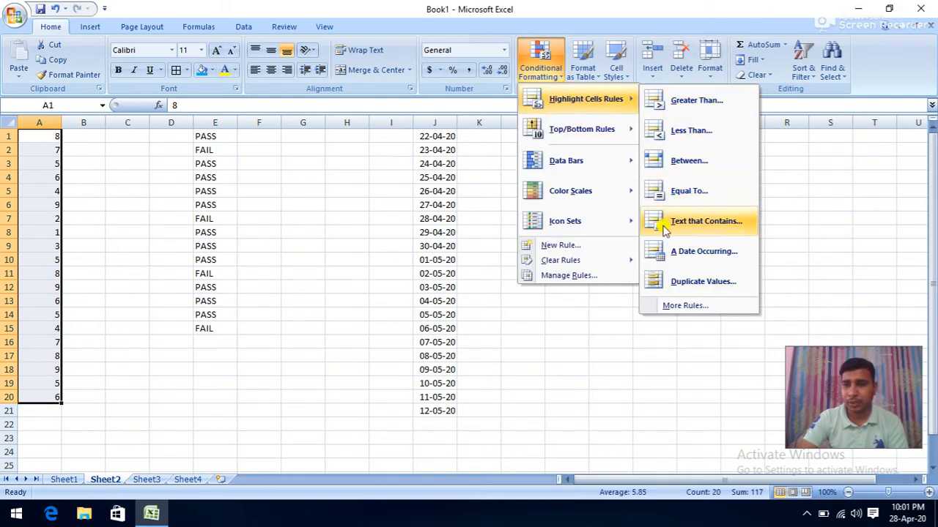
left_click(656, 285)
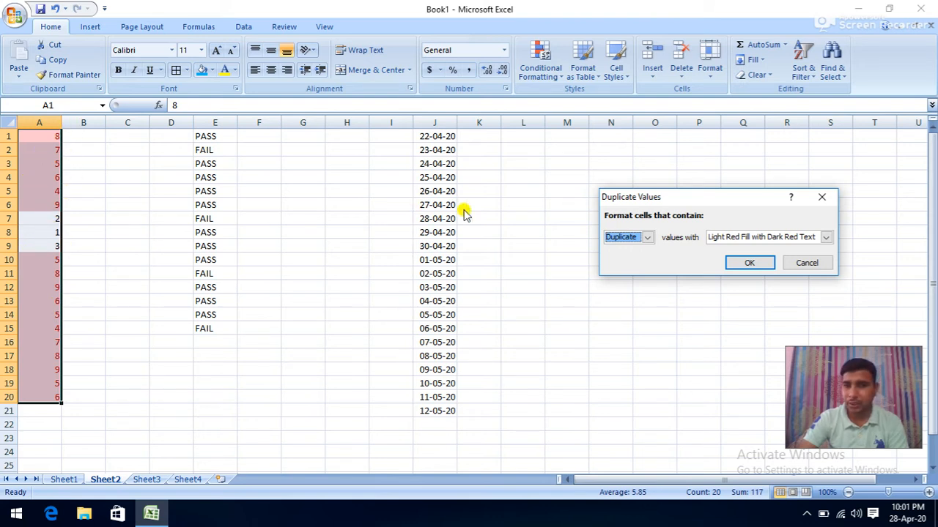
left_click(806, 266)
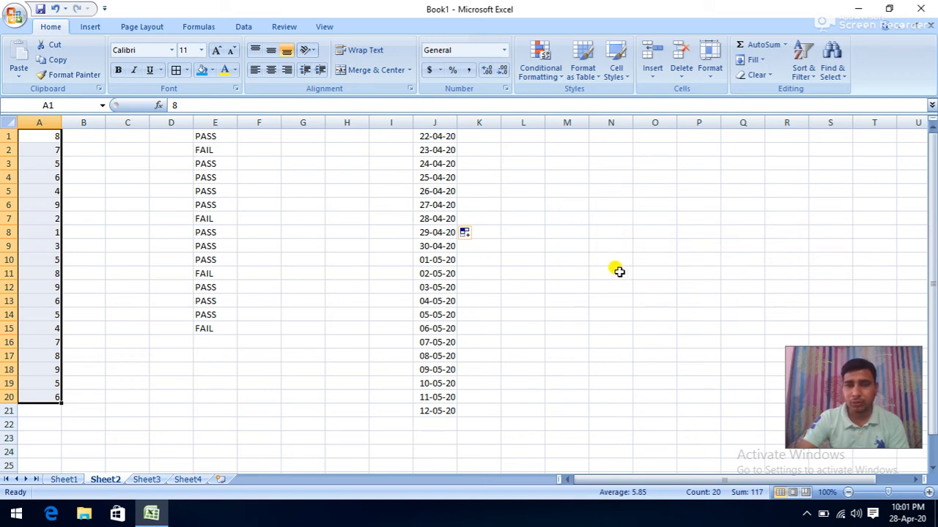
left_click(550, 189)
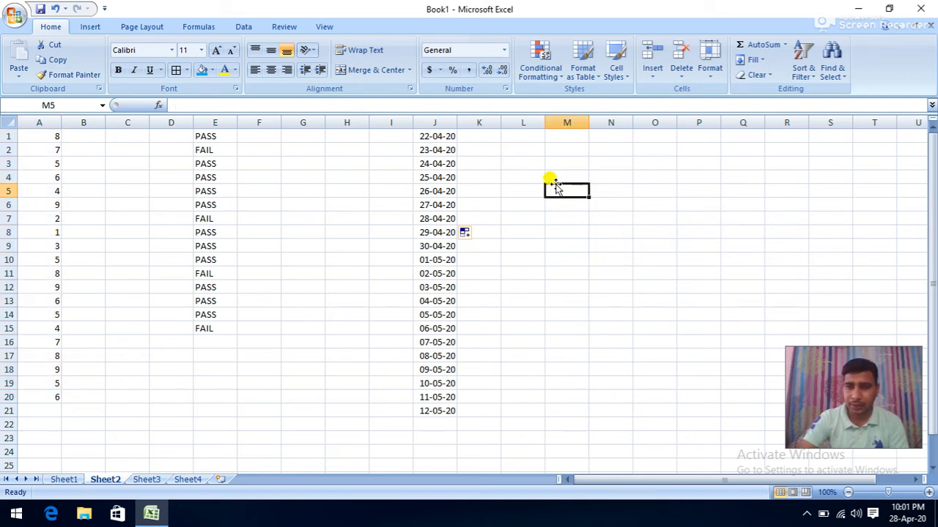
left_click(551, 75)
mouse_move(560, 103)
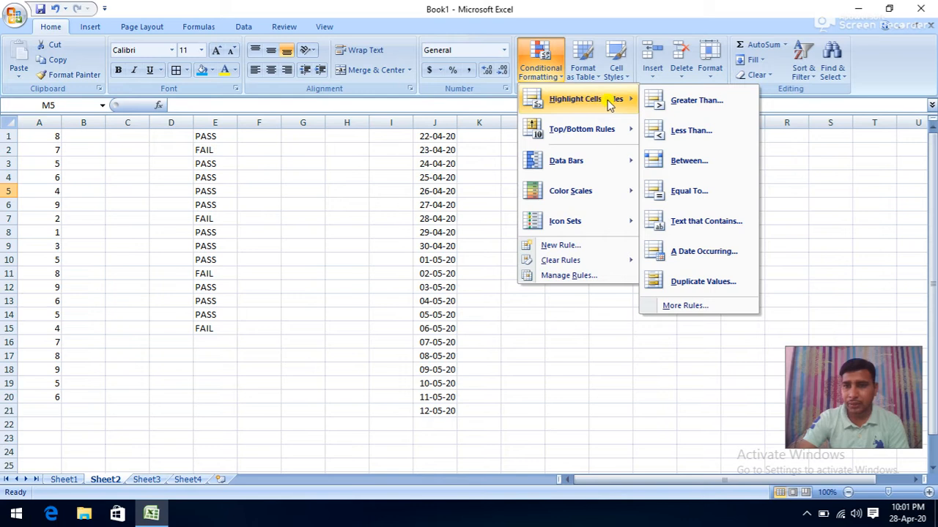
mouse_move(599, 134)
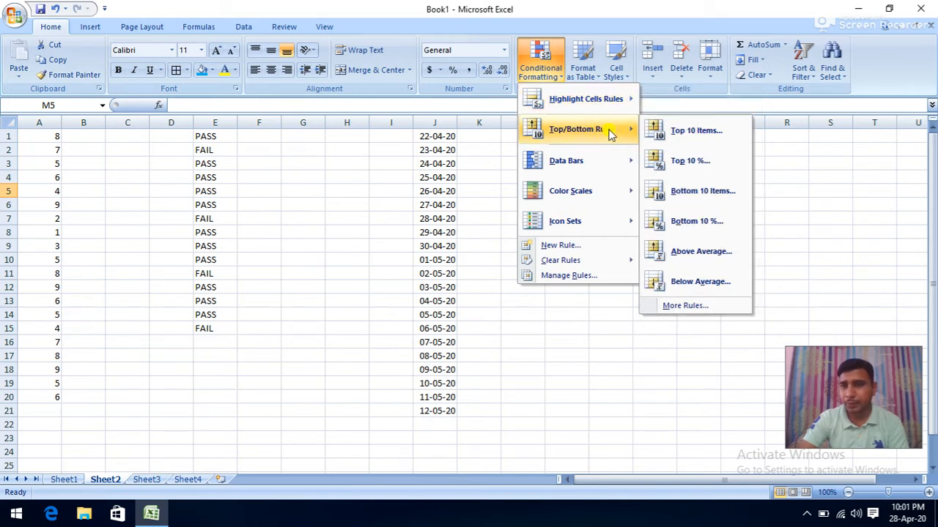
left_click(203, 194)
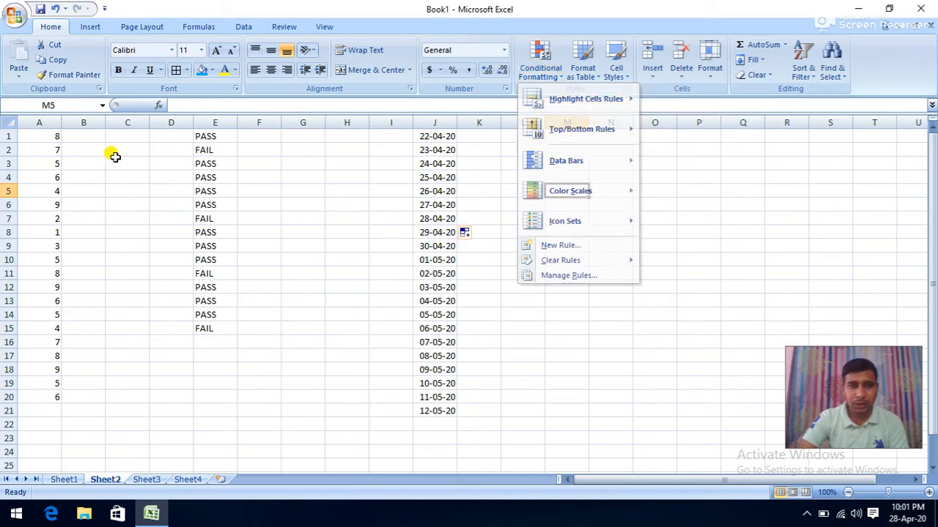
left_click_drag(54, 137, 42, 395)
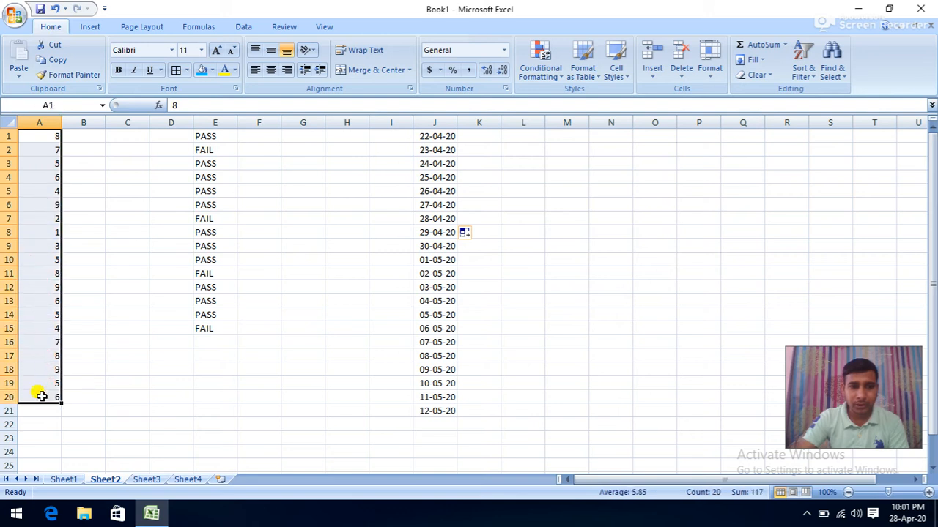
left_click(540, 69)
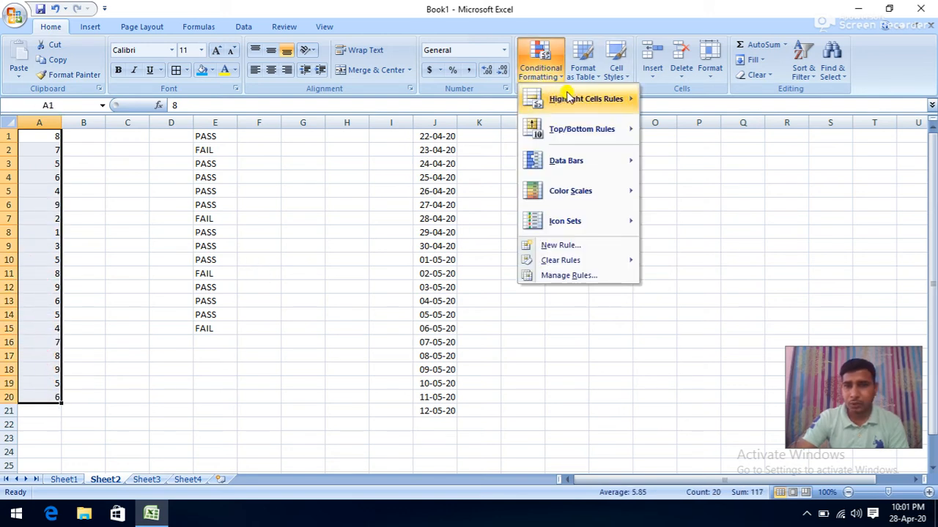
mouse_move(624, 103)
mouse_move(622, 129)
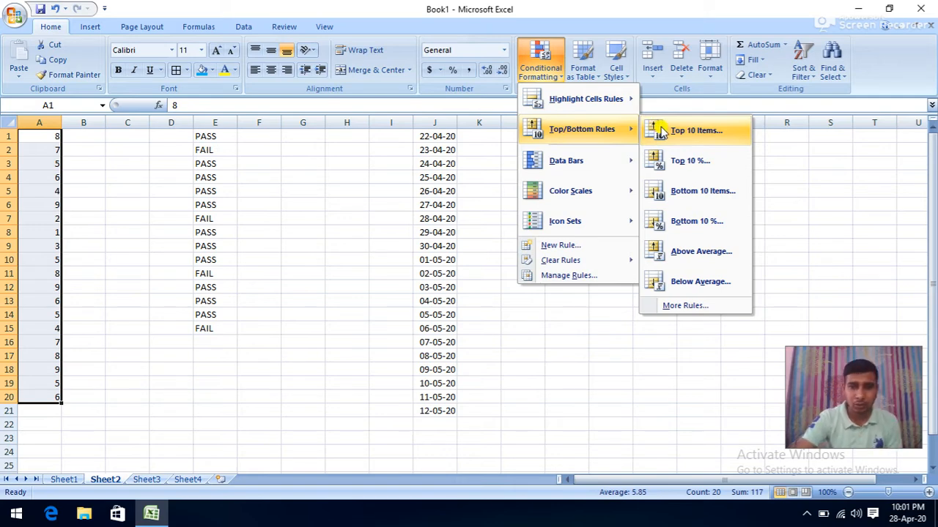
left_click(662, 130)
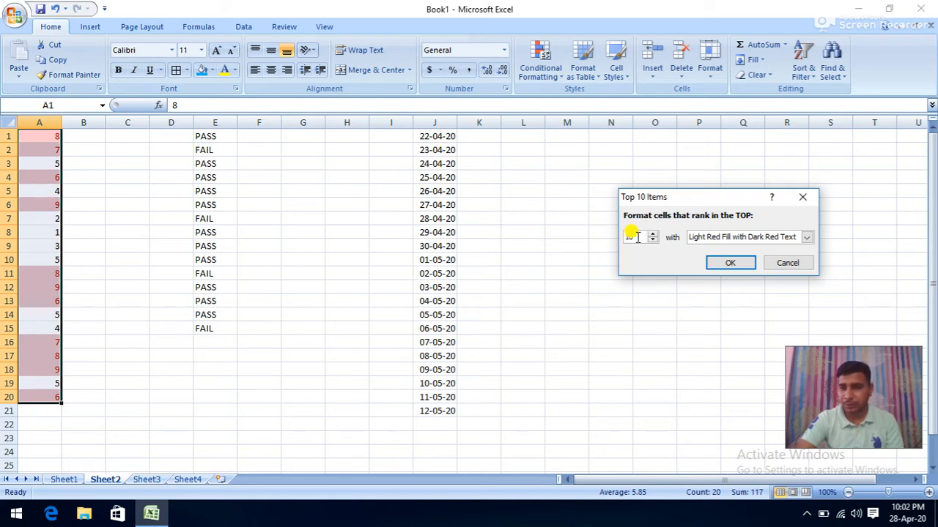
left_click(776, 263)
- Preview the Top 10% highlight on column A, nudging the percentage to 11 and back to 10
left_click(555, 81)
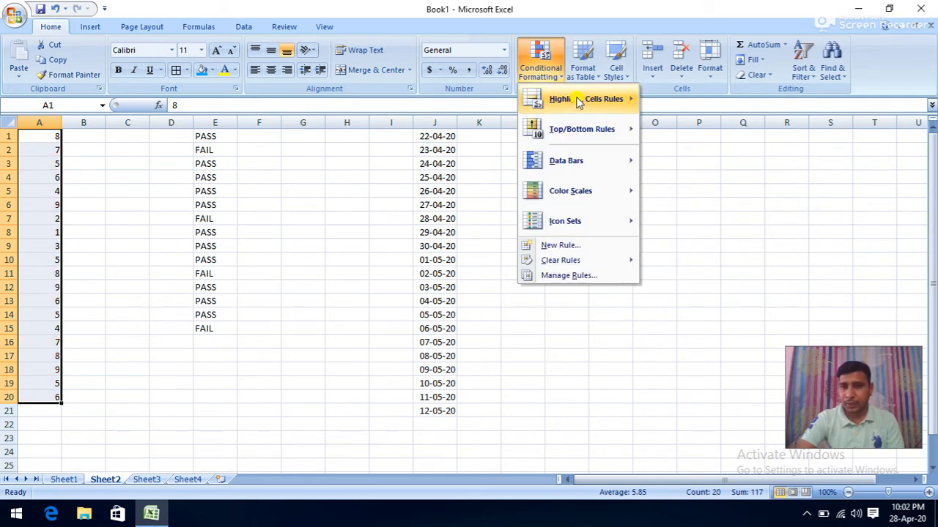
mouse_move(606, 128)
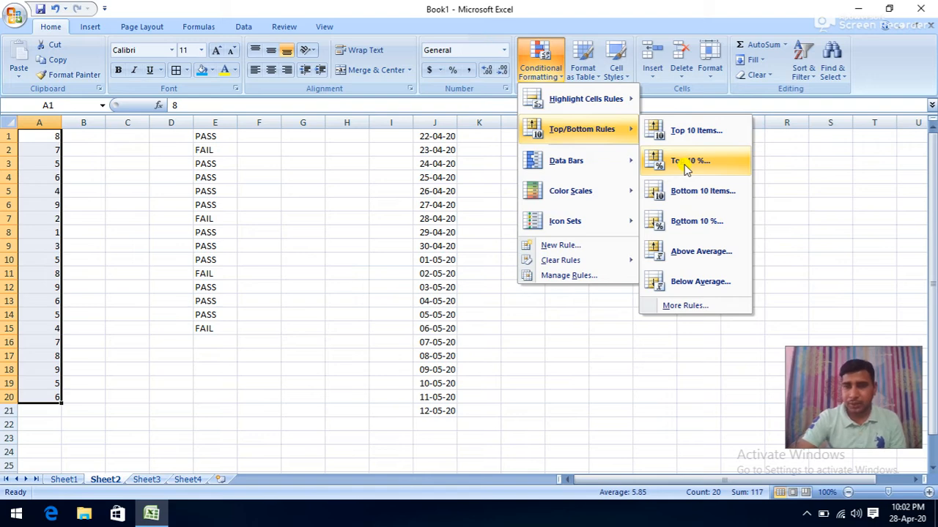
left_click(687, 162)
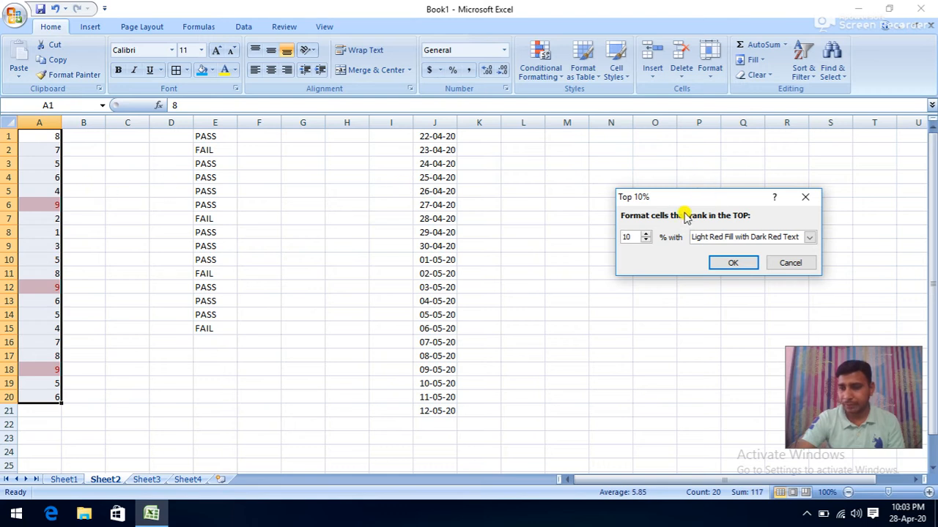
left_click(644, 233)
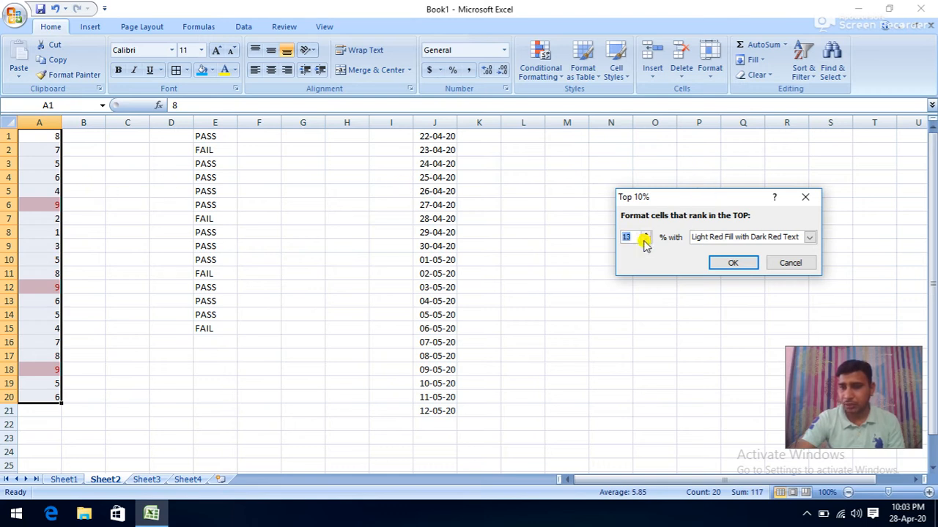
left_click(644, 240)
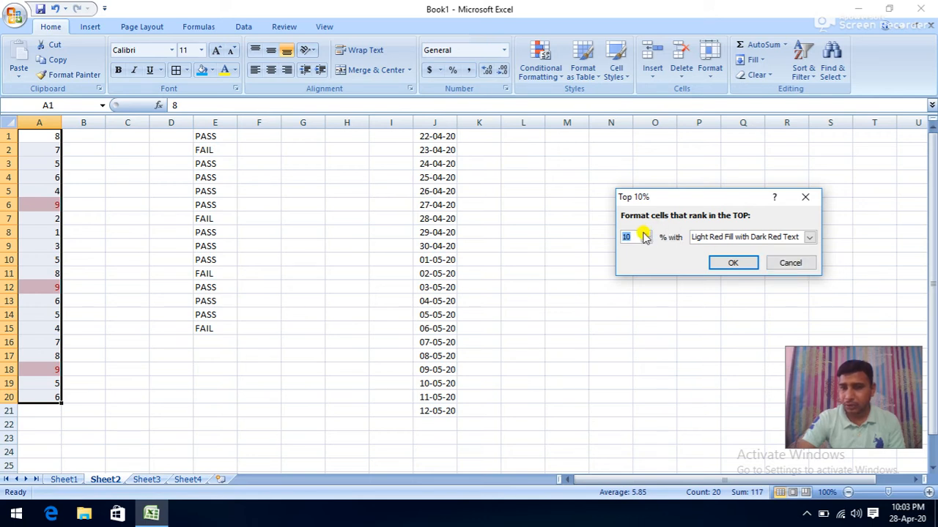
- Cancel the Top 10% preview and bring up the Top/Bottom Rules submenu
left_click(781, 265)
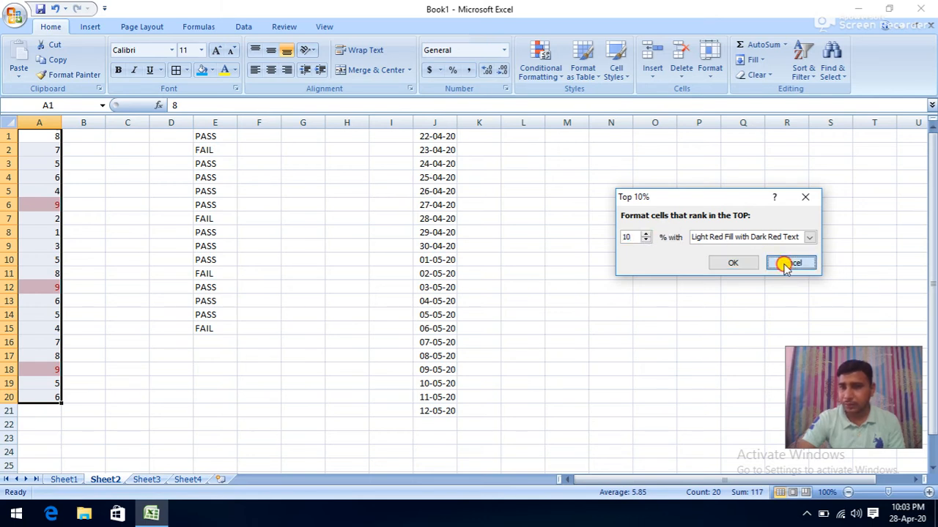
left_click(542, 78)
mouse_move(634, 132)
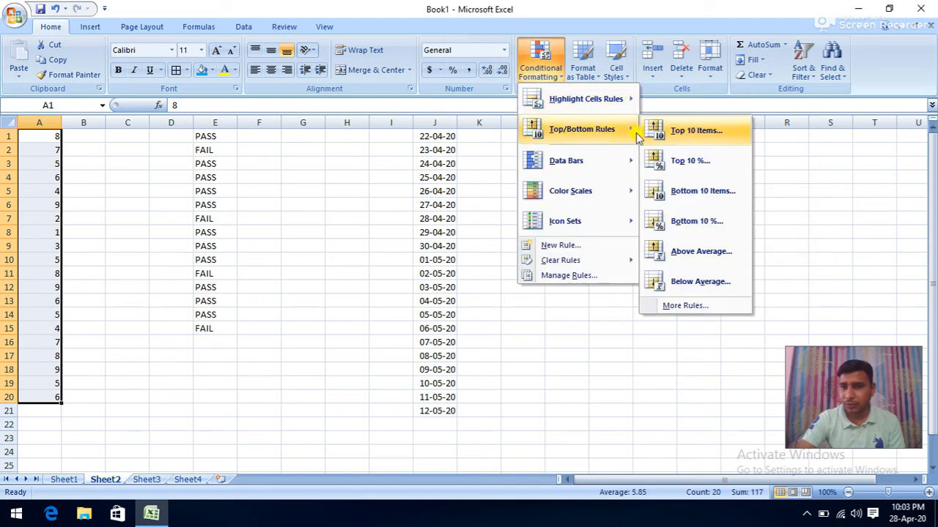
left_click(680, 136)
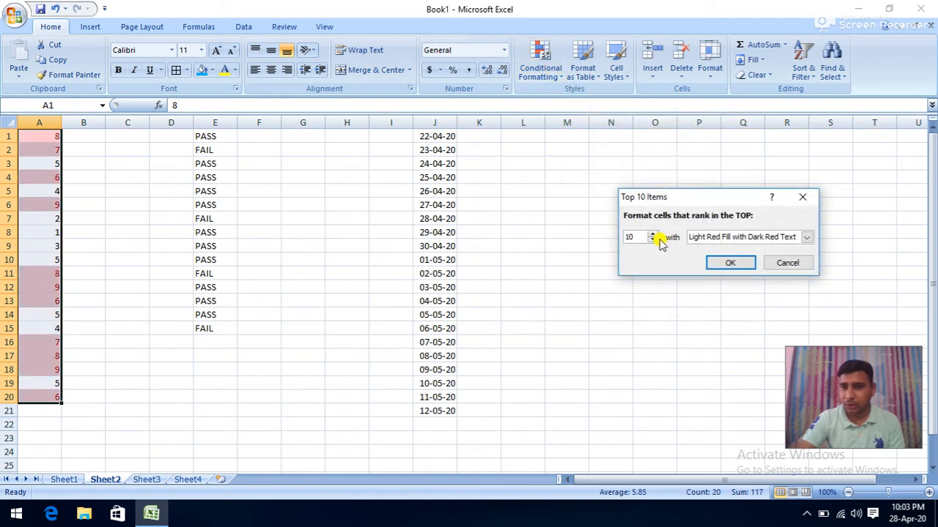
left_click(654, 233)
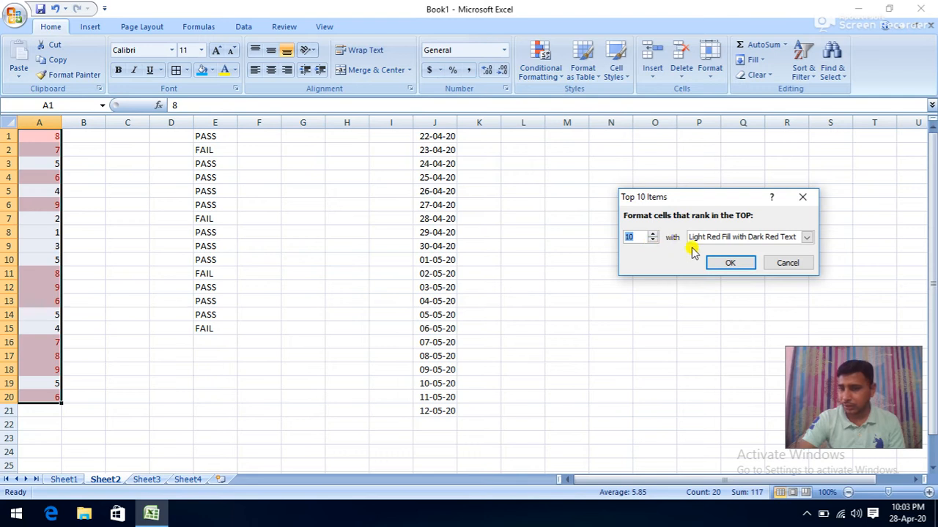
left_click(787, 263)
left_click(546, 86)
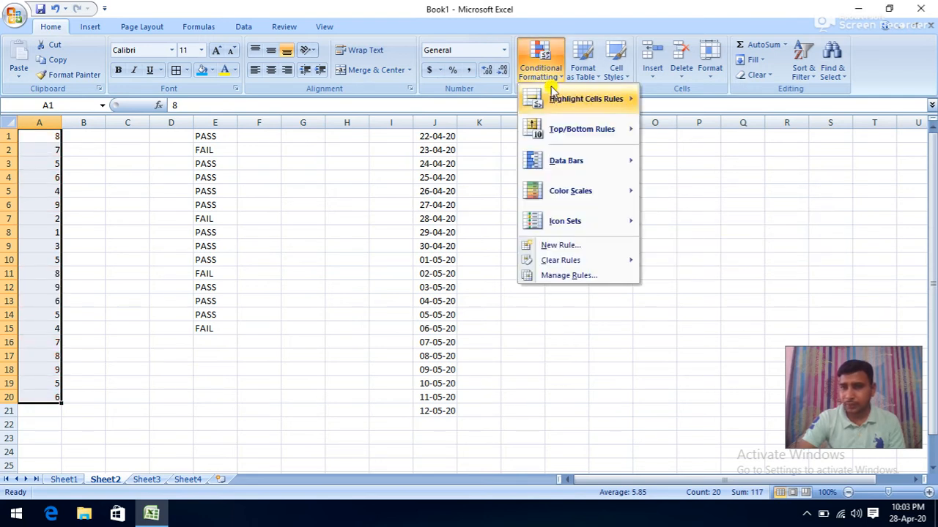
mouse_move(560, 129)
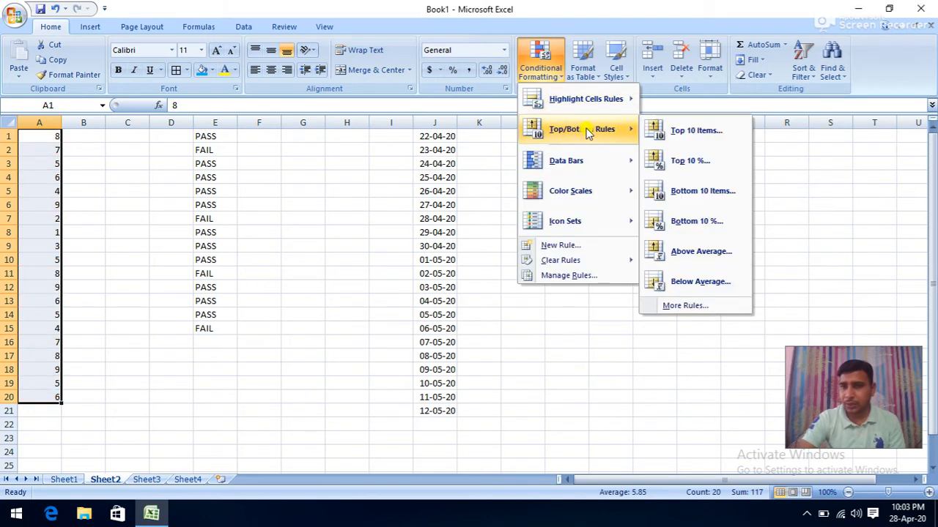
left_click(688, 191)
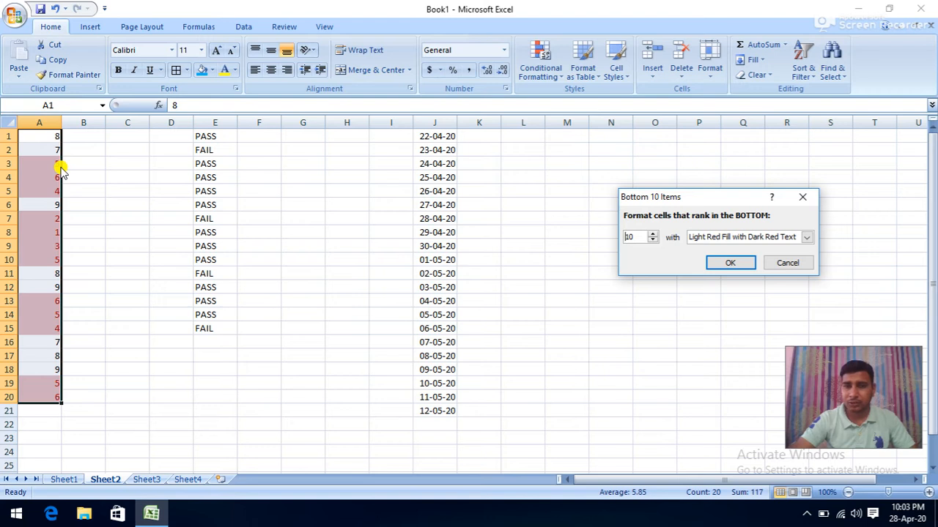
left_click(789, 268)
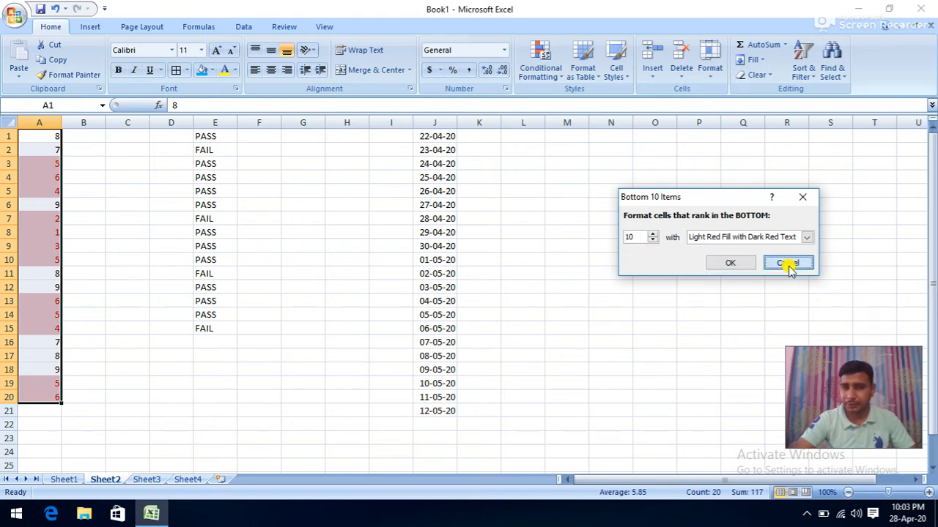
left_click(550, 83)
mouse_move(601, 129)
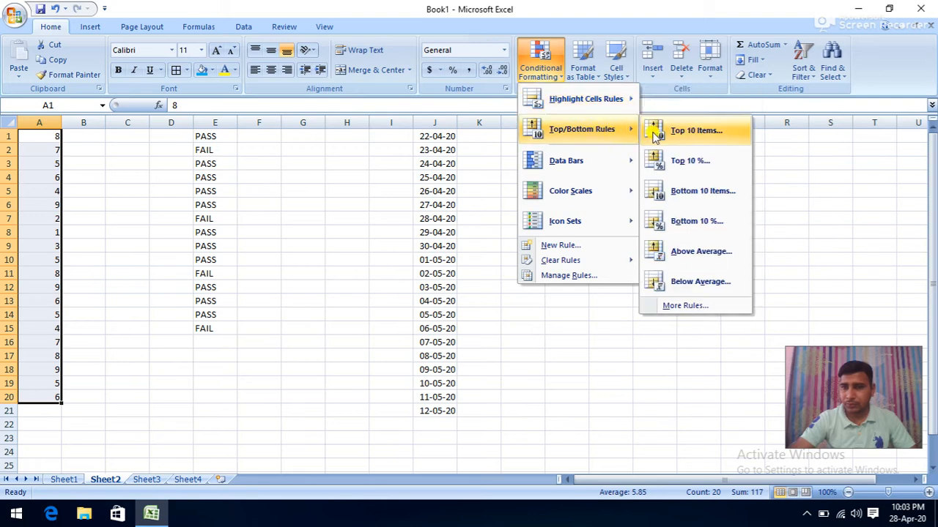
left_click(692, 222)
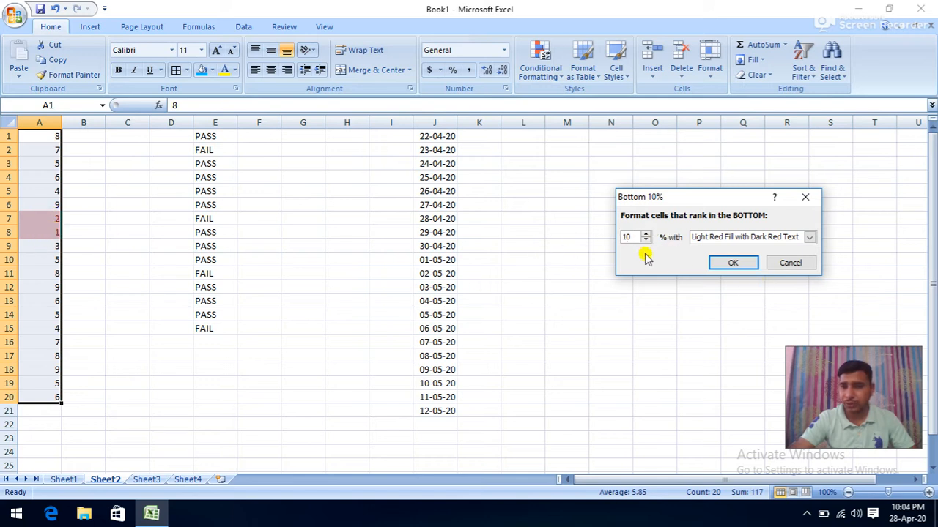
left_click(795, 264)
left_click(542, 76)
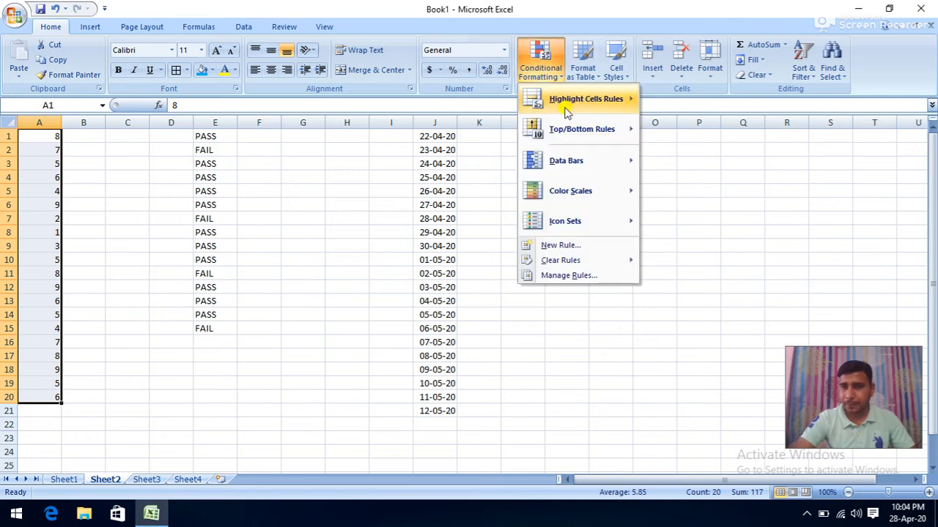
- Preview the Above Average highlight on column A, then cancel it
mouse_move(591, 130)
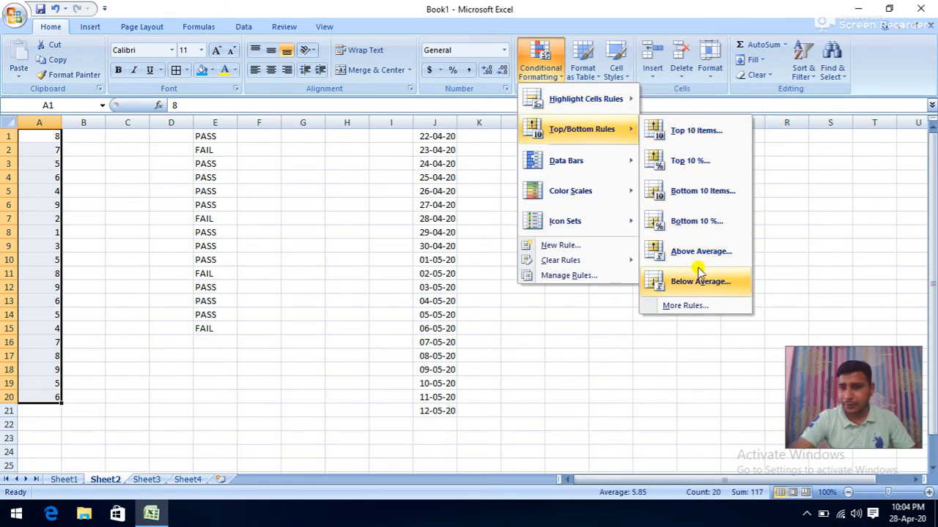
left_click(696, 254)
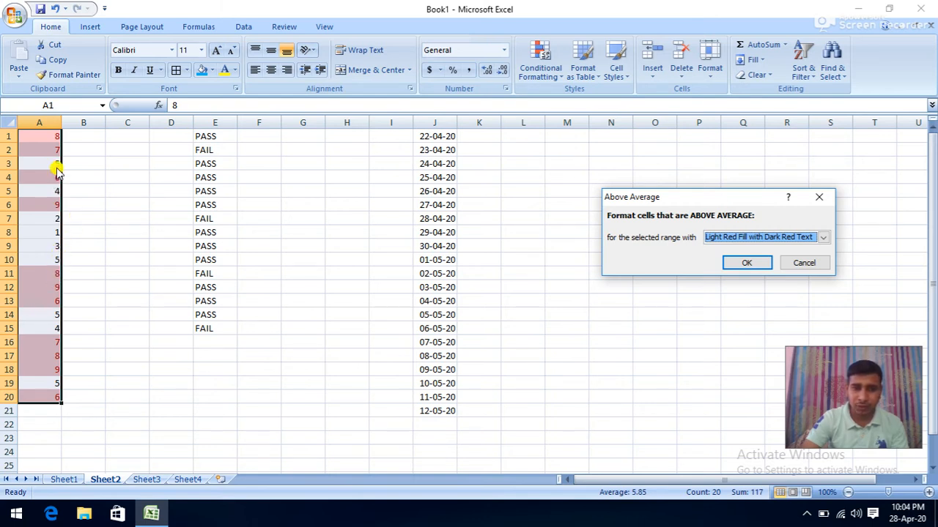
left_click(794, 263)
- Preview the Below Average highlight on column A's values, then cancel it
left_click(542, 72)
mouse_move(604, 131)
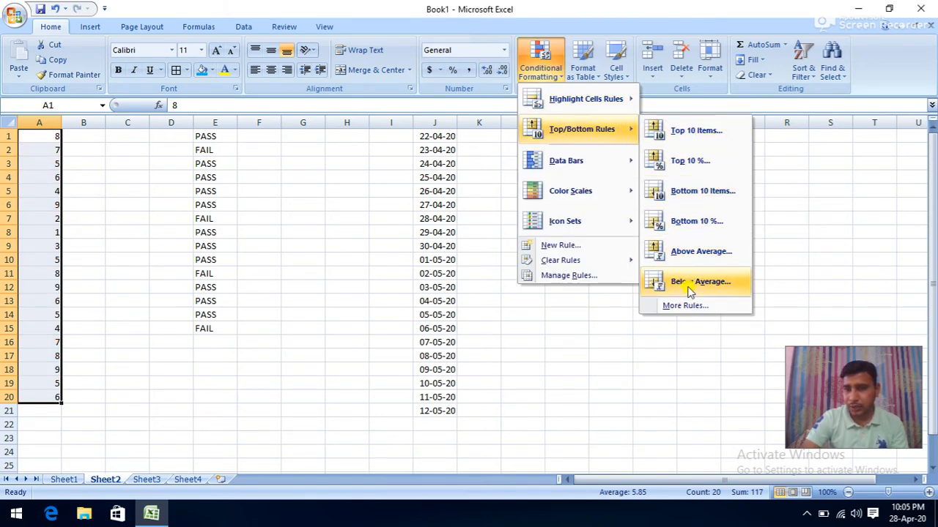
left_click(689, 290)
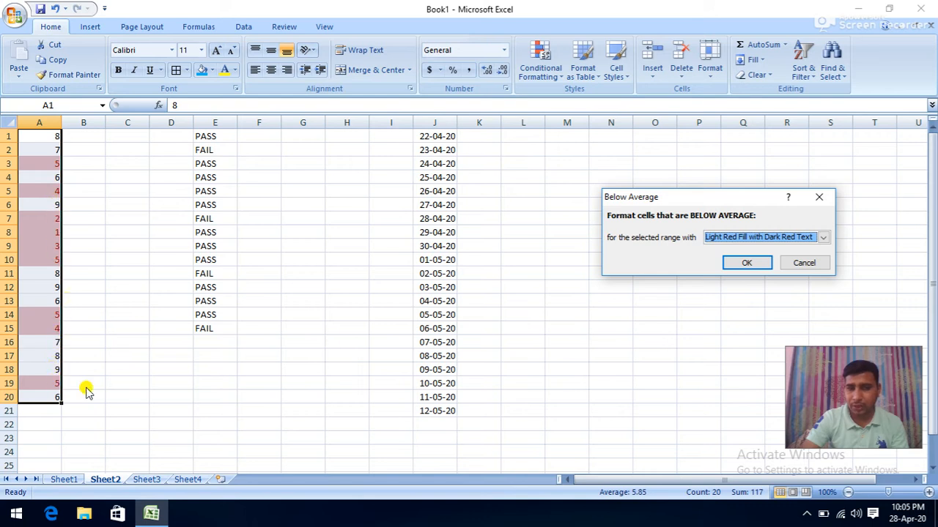
left_click(805, 264)
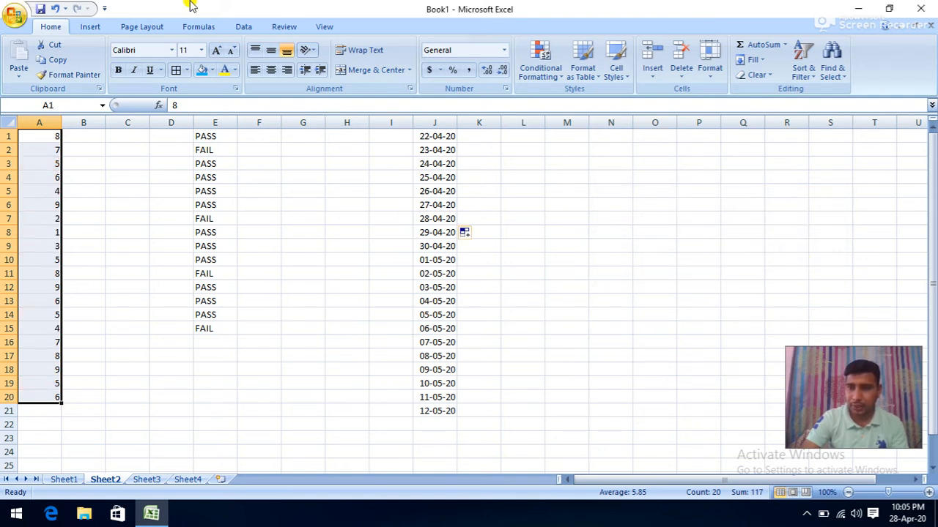
- Preview Data Bars and Color Scales on A1:A20, ending at the Icon Sets submenu
left_click(548, 73)
mouse_move(576, 131)
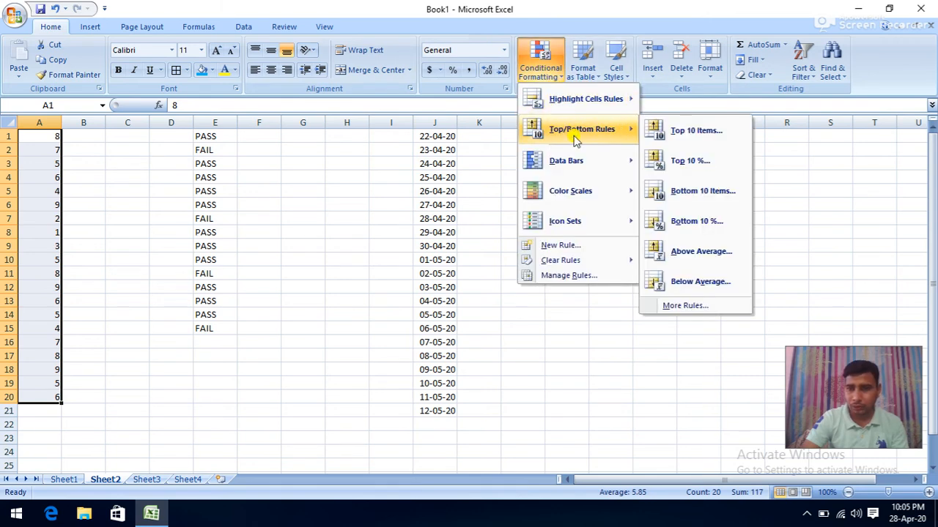
mouse_move(565, 162)
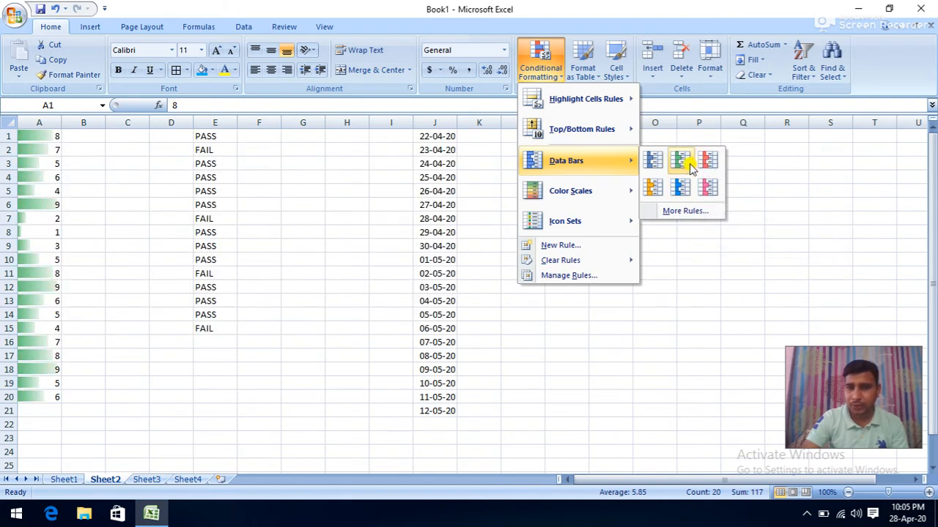
mouse_move(624, 193)
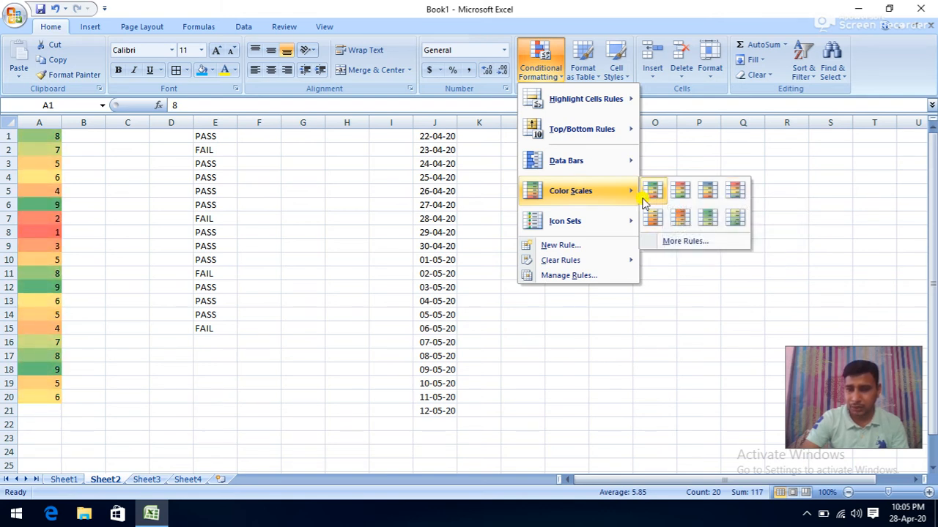
mouse_move(600, 222)
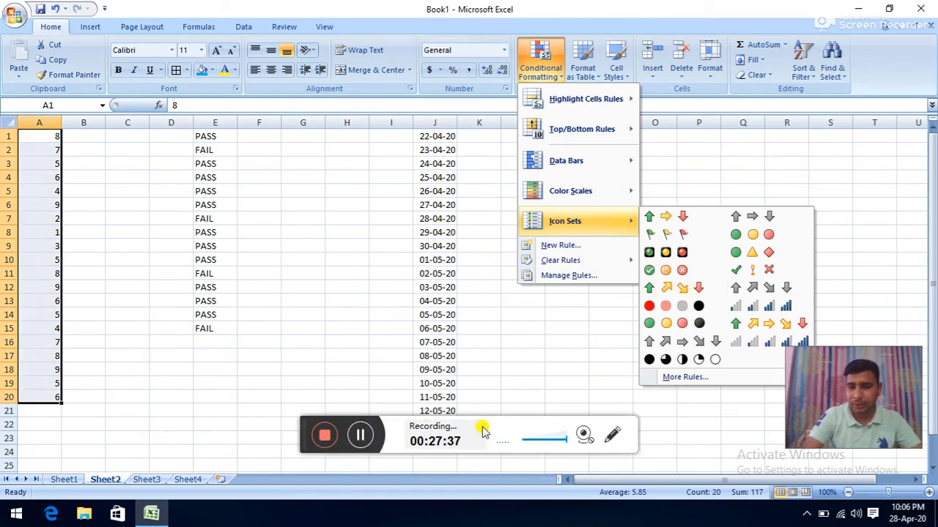
- Preview icon sets like 5 Quarters on column A, then close the menus unapplied
left_click(360, 435)
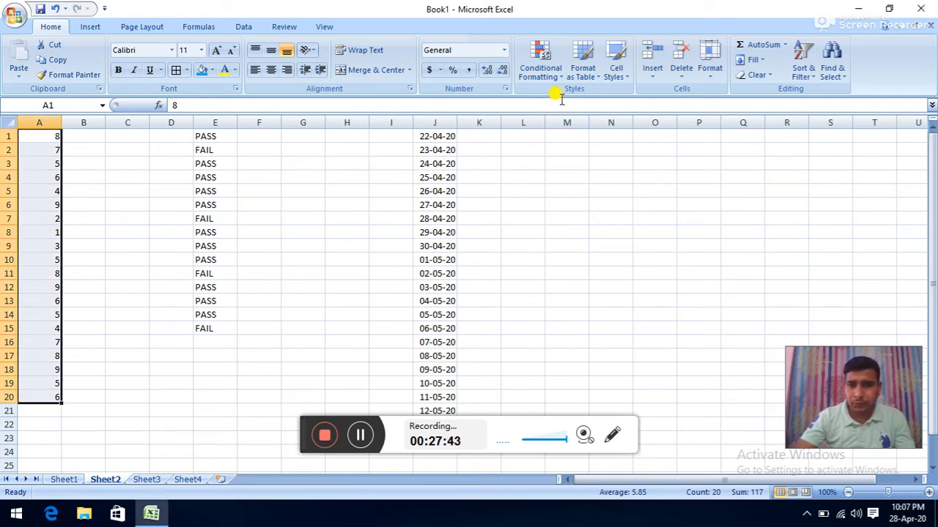
left_click(540, 64)
mouse_move(583, 222)
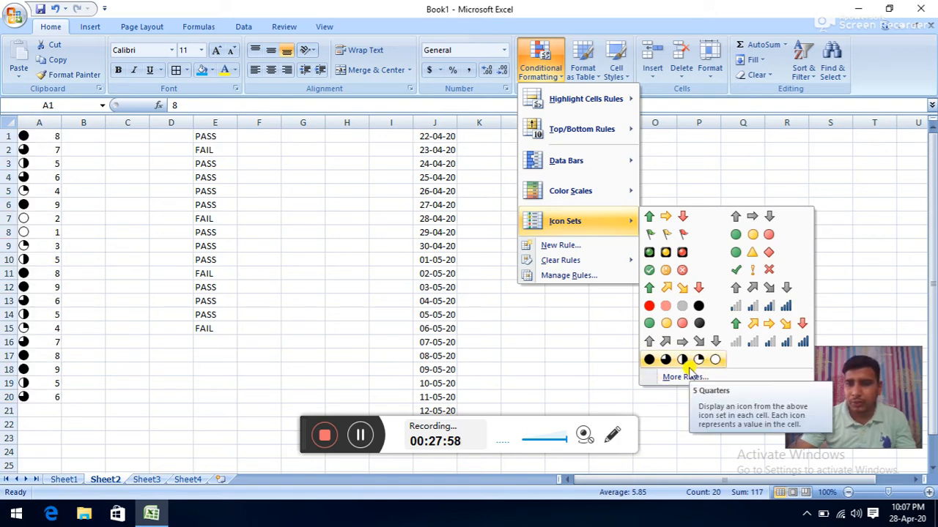
key("Escape")
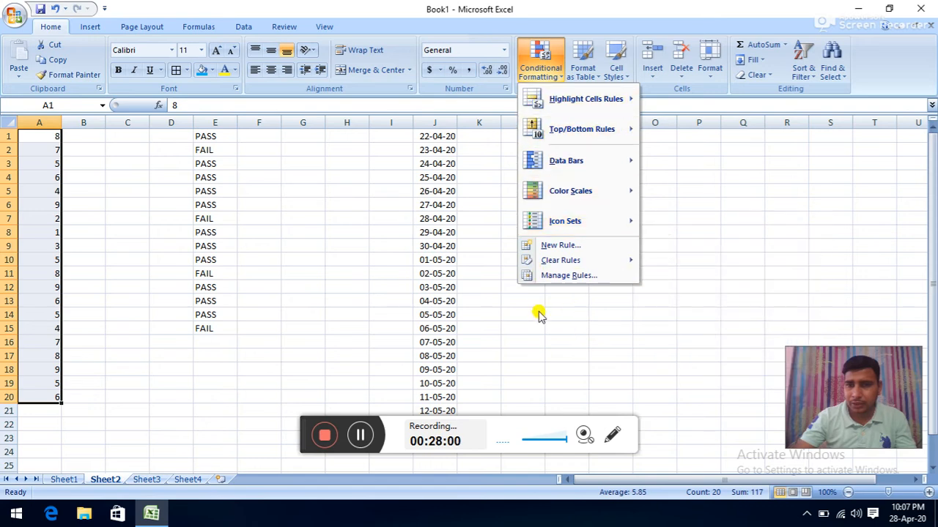
key("Escape")
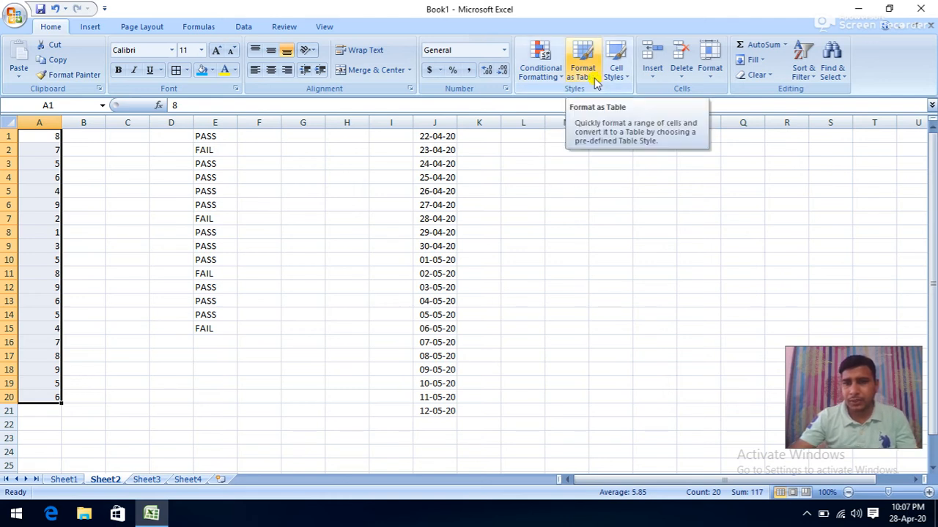
- Format L2:S14 as a table in a Medium style, creating Table1 with Column1–Column8 headers
left_click(569, 161)
left_click_drag(526, 151, 845, 320)
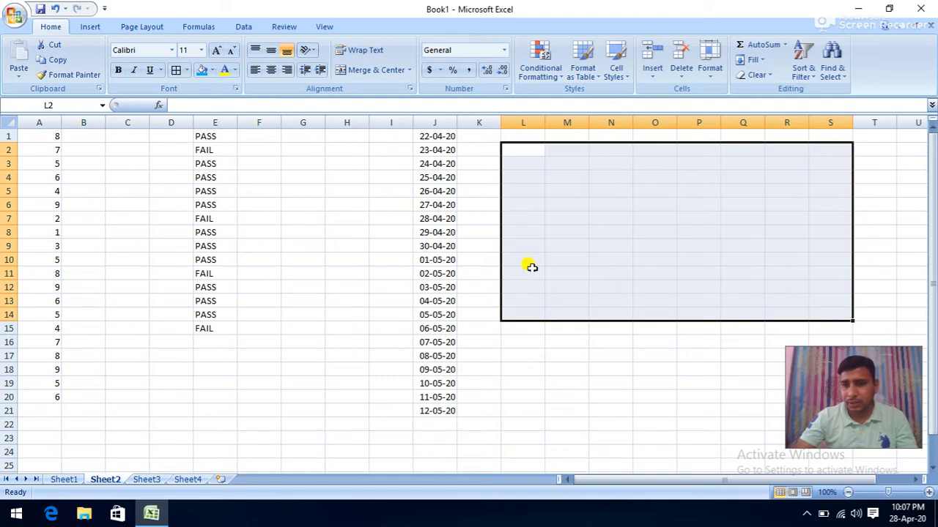
left_click(589, 69)
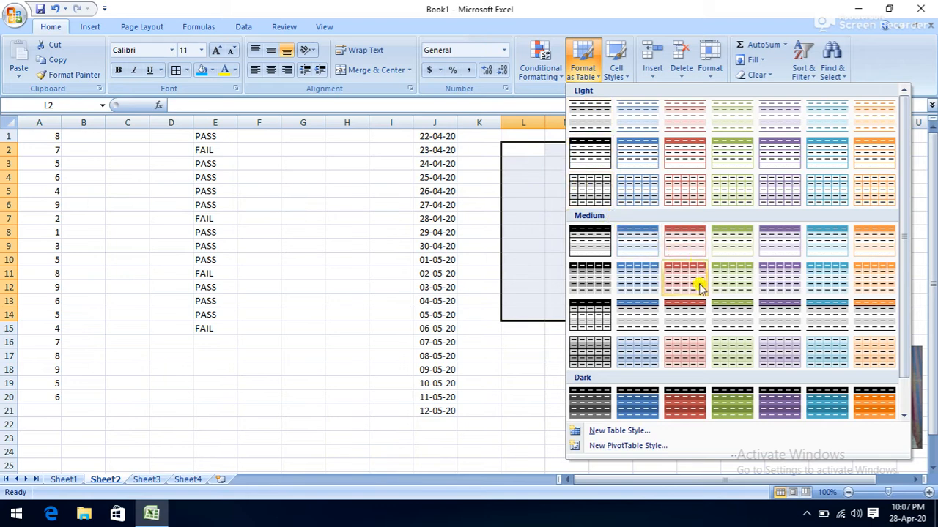
left_click(716, 302)
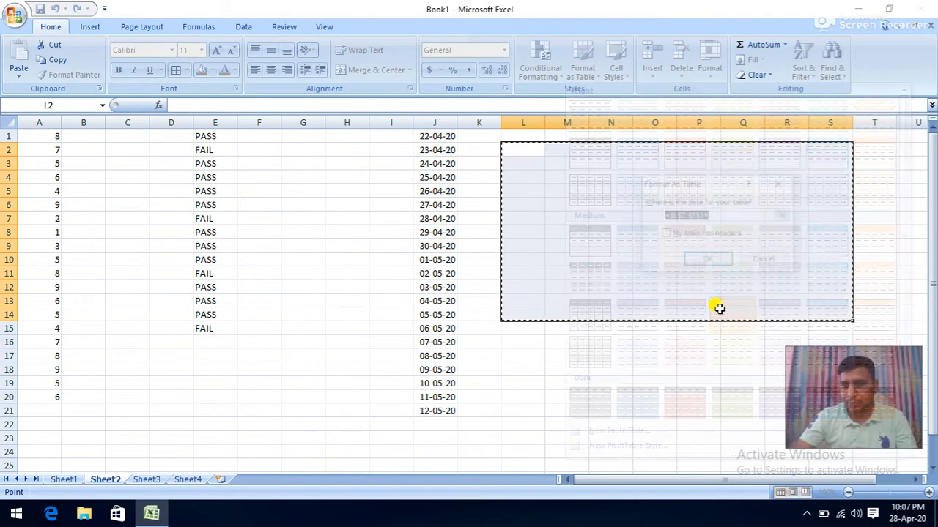
left_click(708, 261)
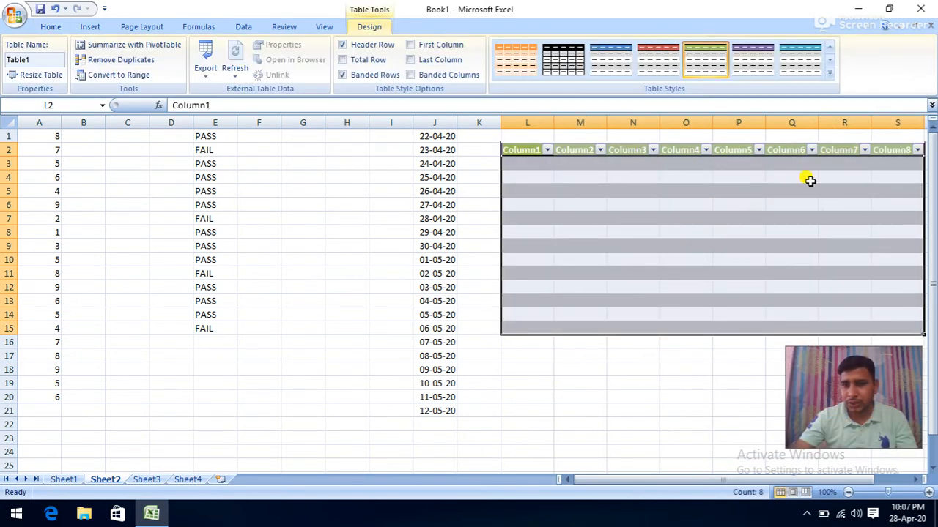
- Toggle the table's Header Row, Total Row and Banded Rows off and back on to compare
left_click(370, 50)
left_click(370, 50)
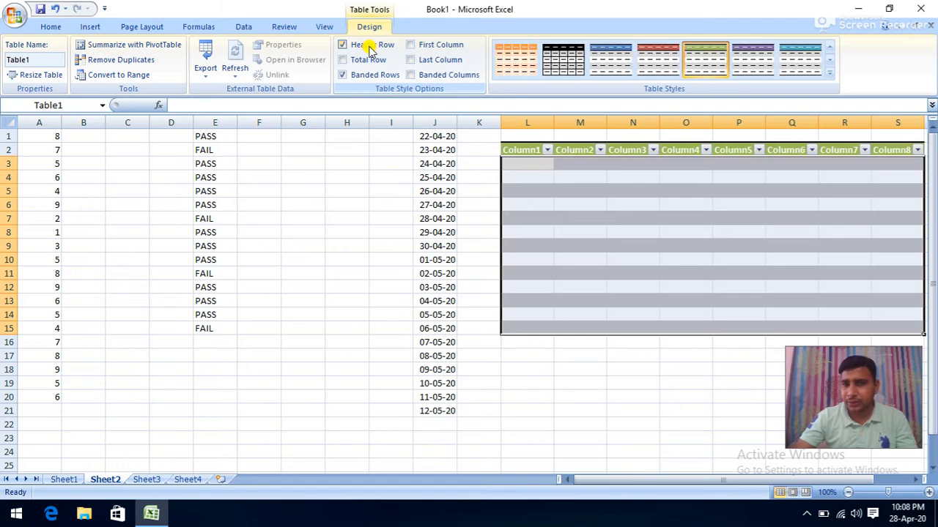
left_click(359, 65)
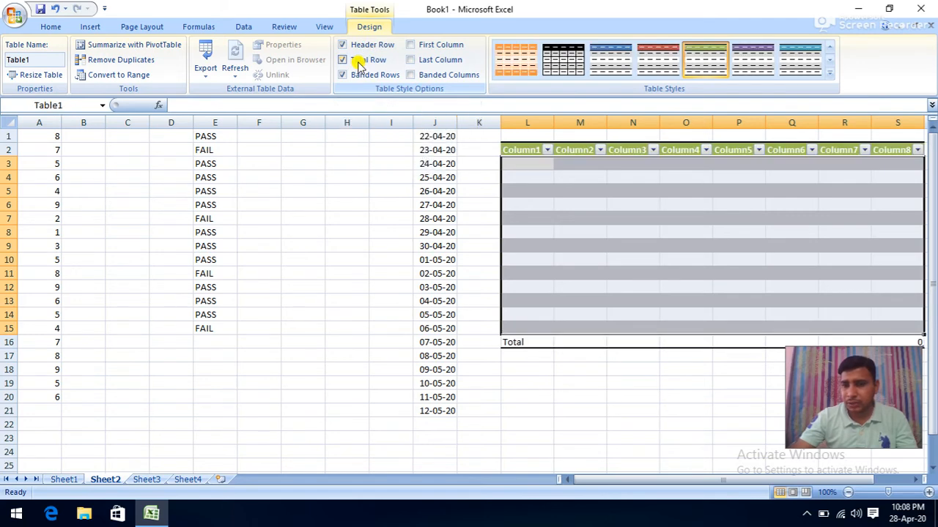
left_click(357, 66)
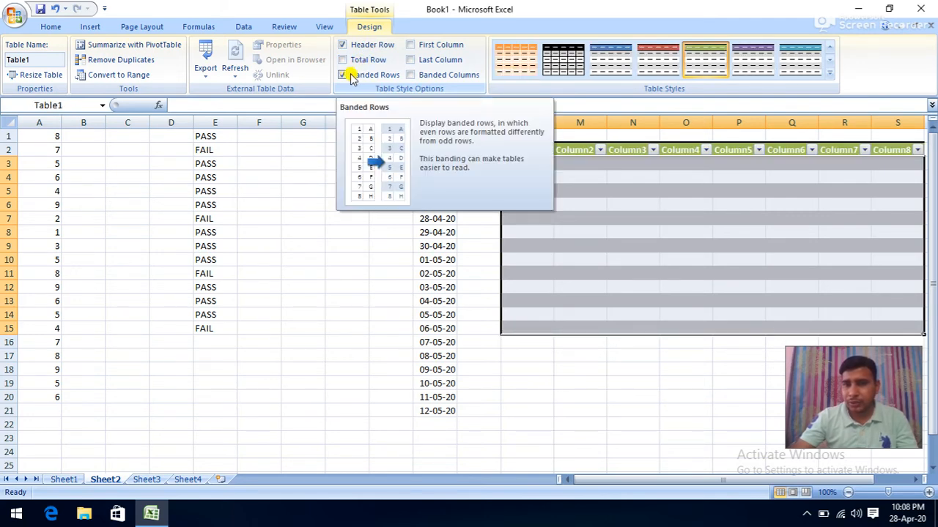
left_click(351, 76)
left_click(351, 76)
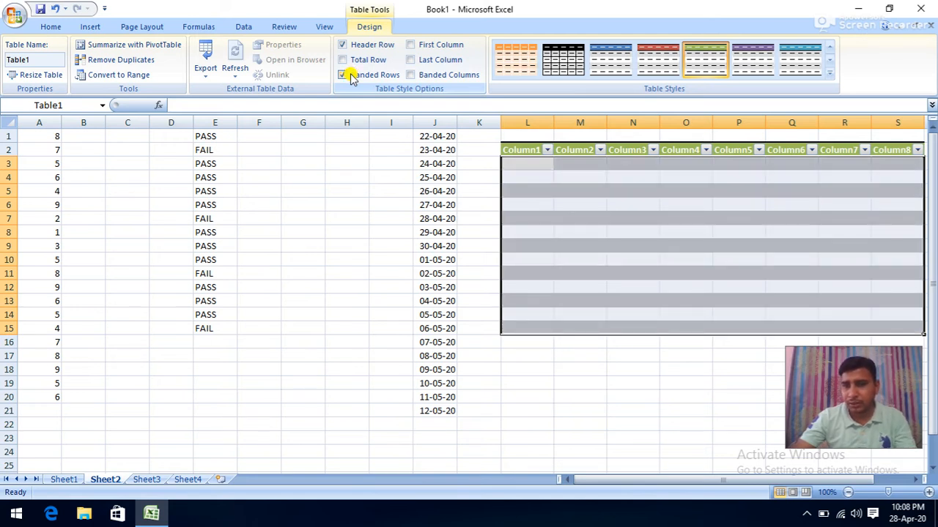
left_click(351, 76)
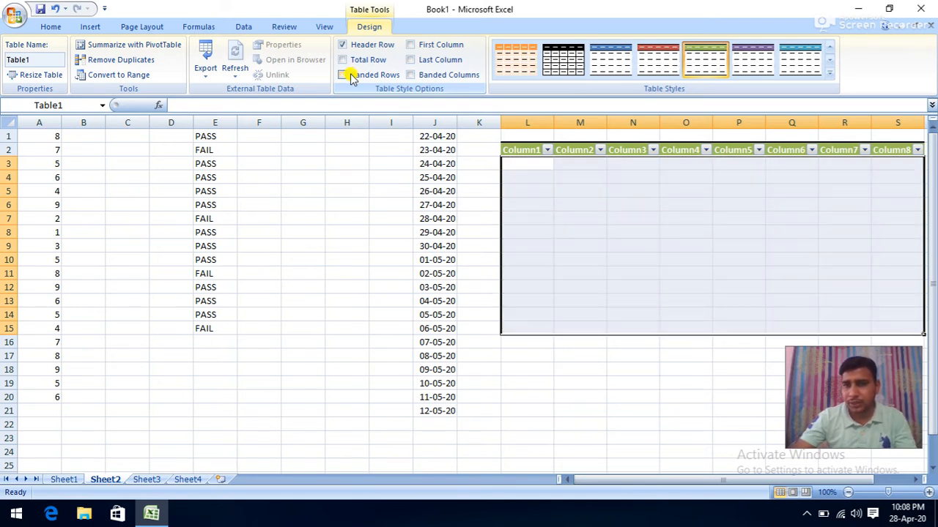
left_click(351, 76)
- Emphasize First Column and Last Column and turn off both banded rows and banded columns
left_click(411, 45)
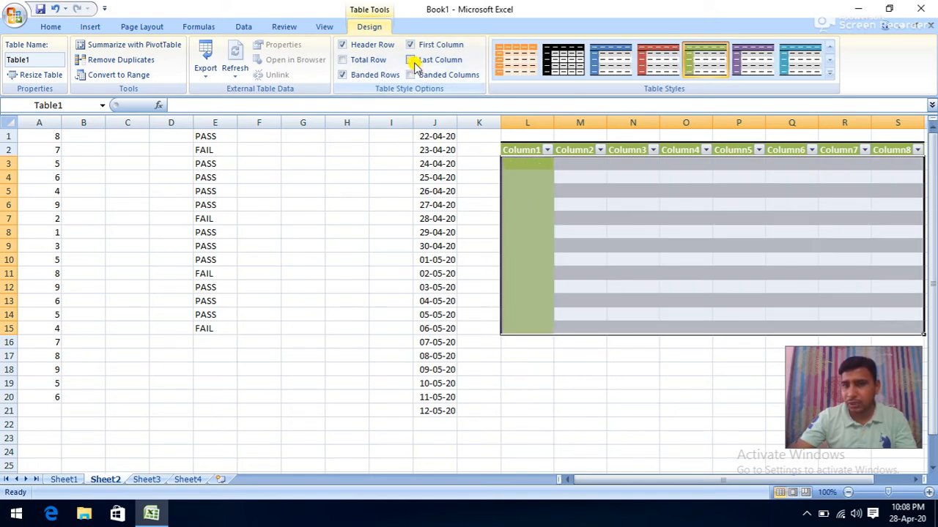
left_click(411, 60)
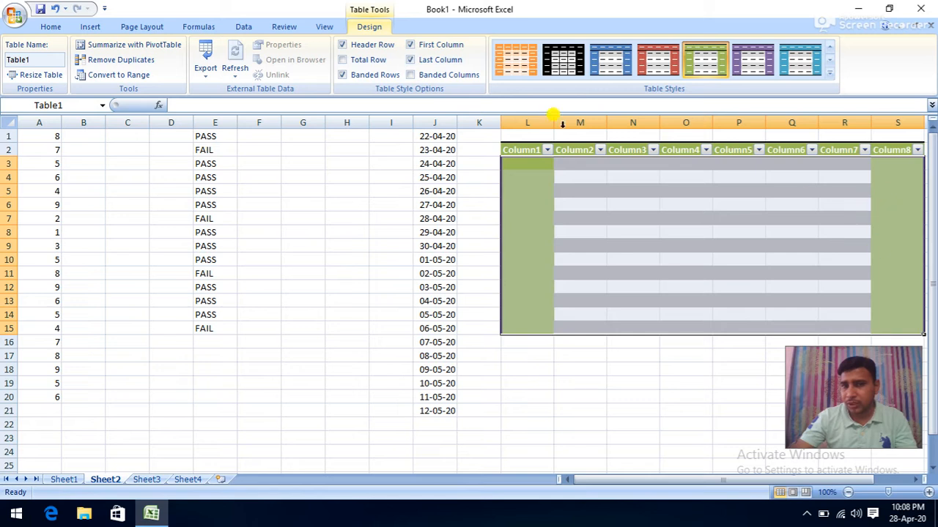
left_click(389, 76)
left_click(411, 77)
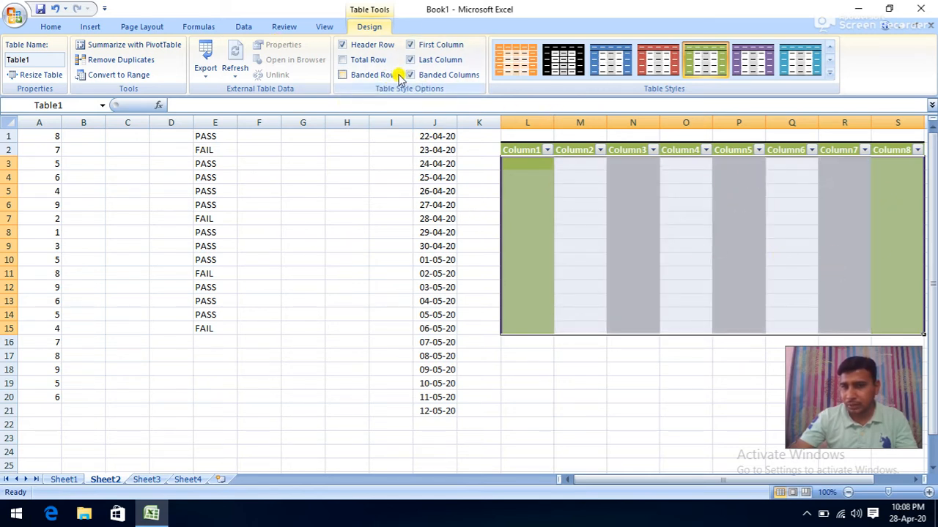
left_click(428, 78)
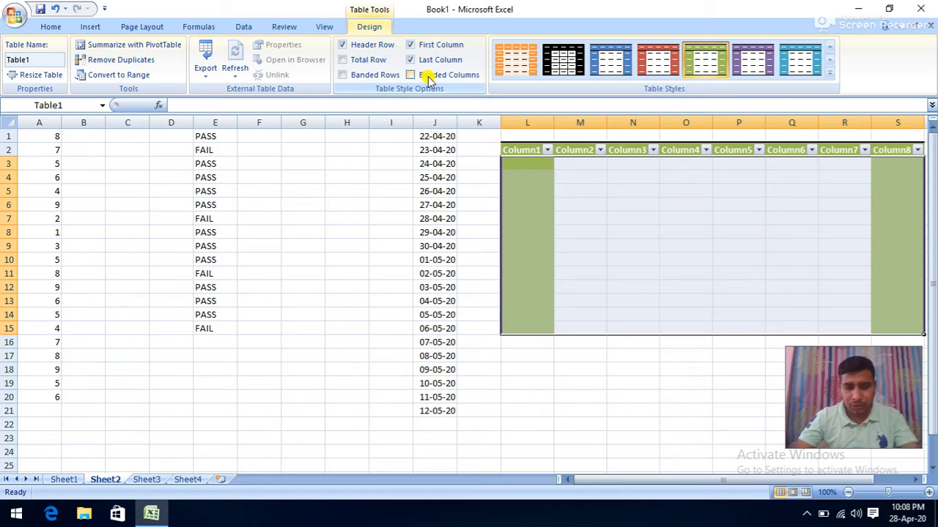
key("ctrl+alt+h")
left_click(359, 439)
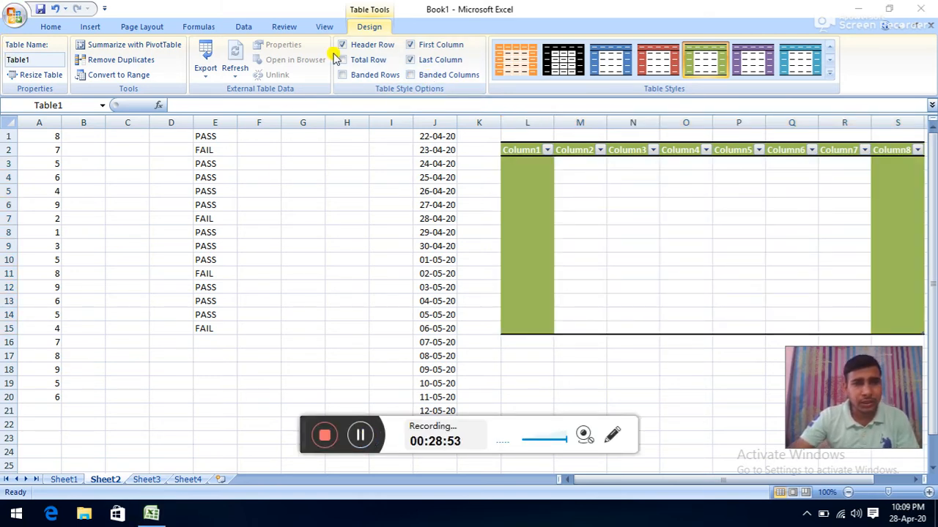
left_click(87, 31)
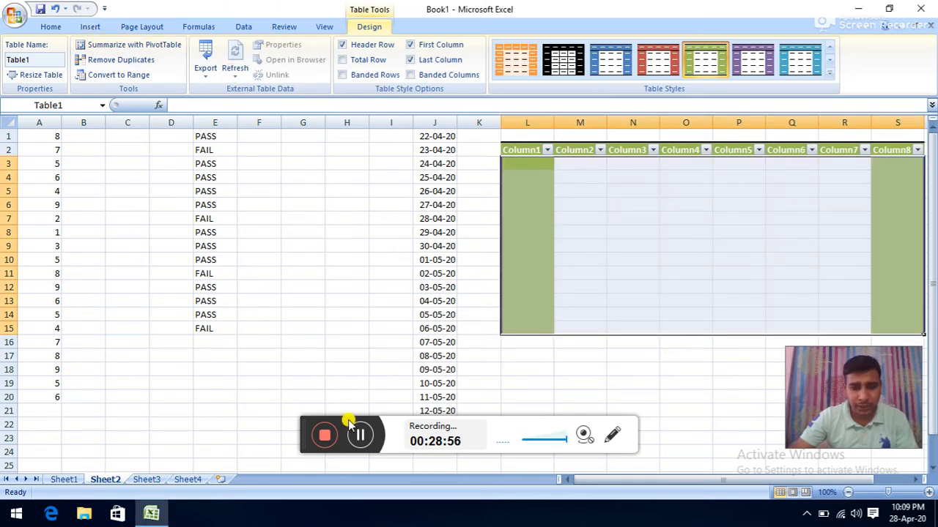
- Select the PASS result in E5 and apply the Bad cell style
left_click(304, 300)
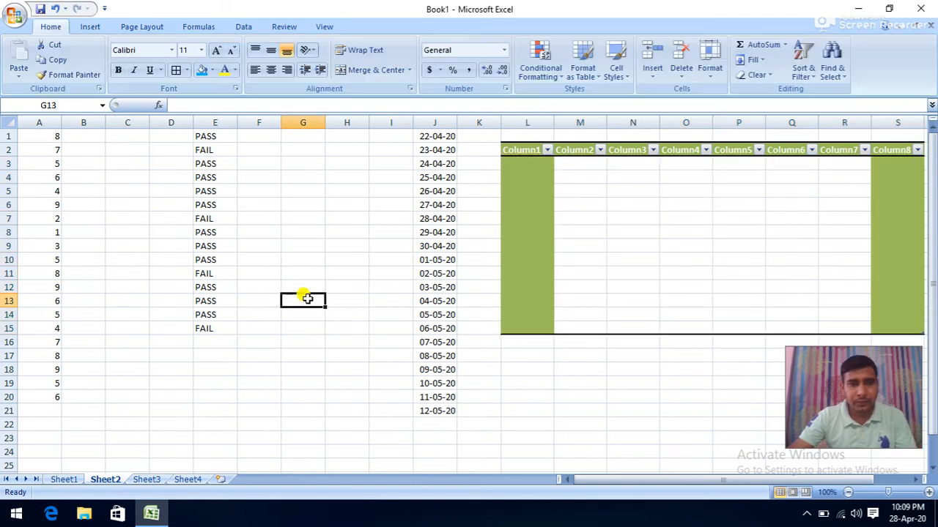
left_click(94, 27)
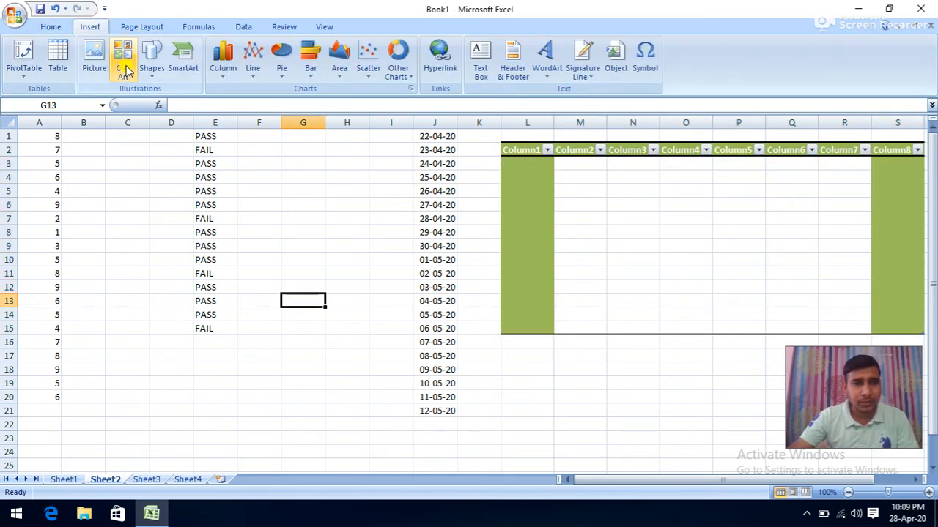
left_click(51, 27)
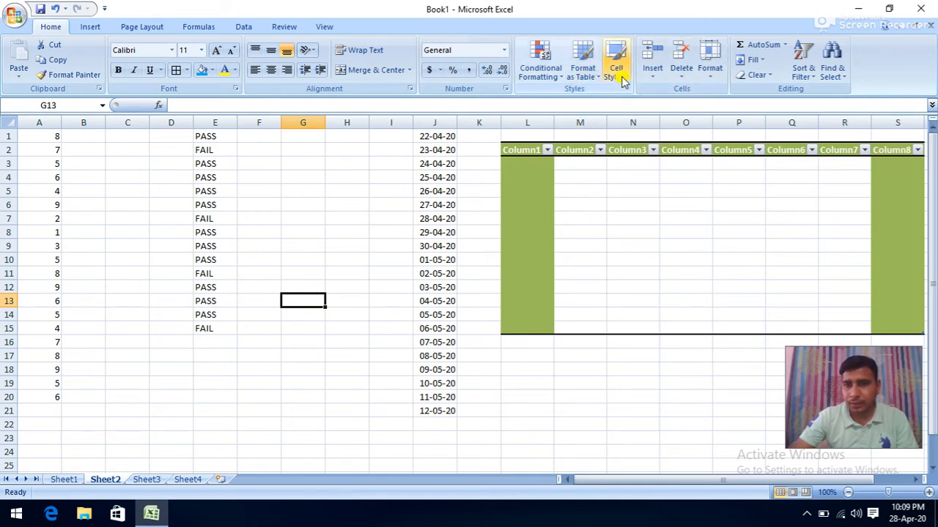
left_click(259, 228)
left_click(211, 189)
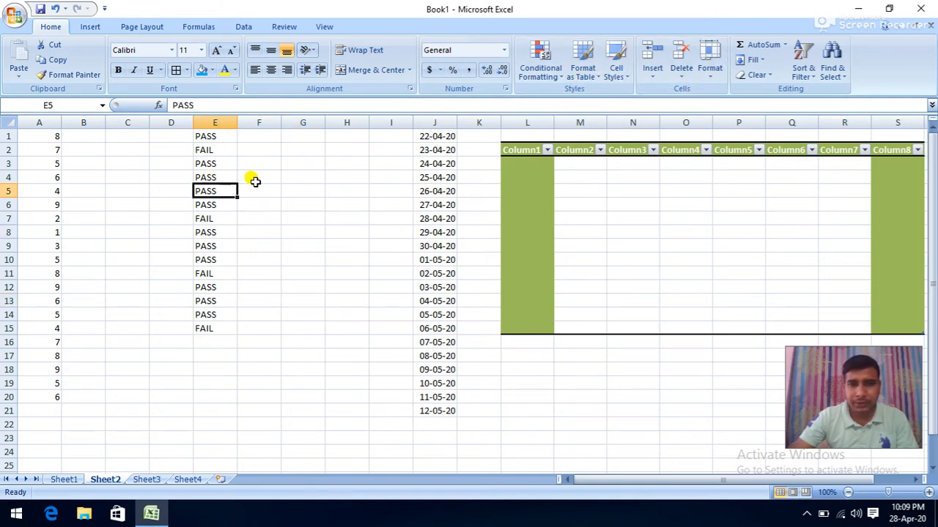
left_click(618, 76)
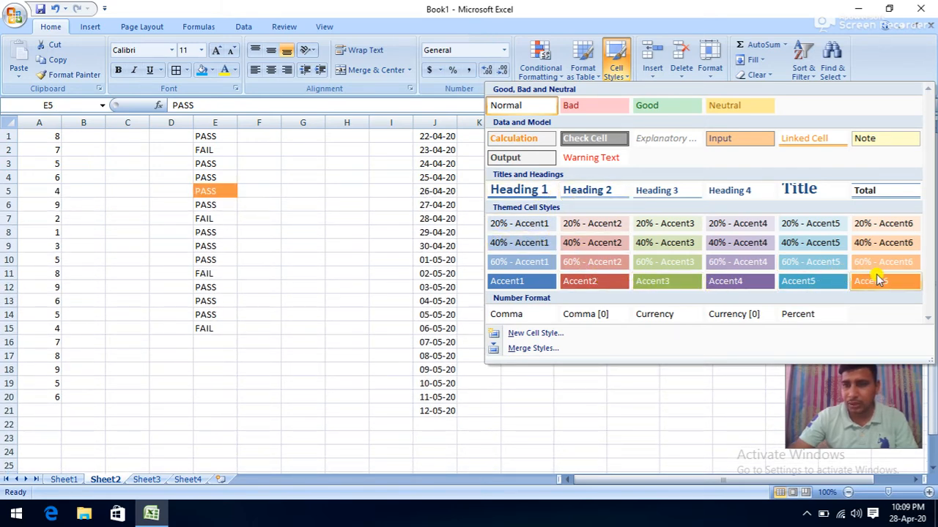
left_click(575, 110)
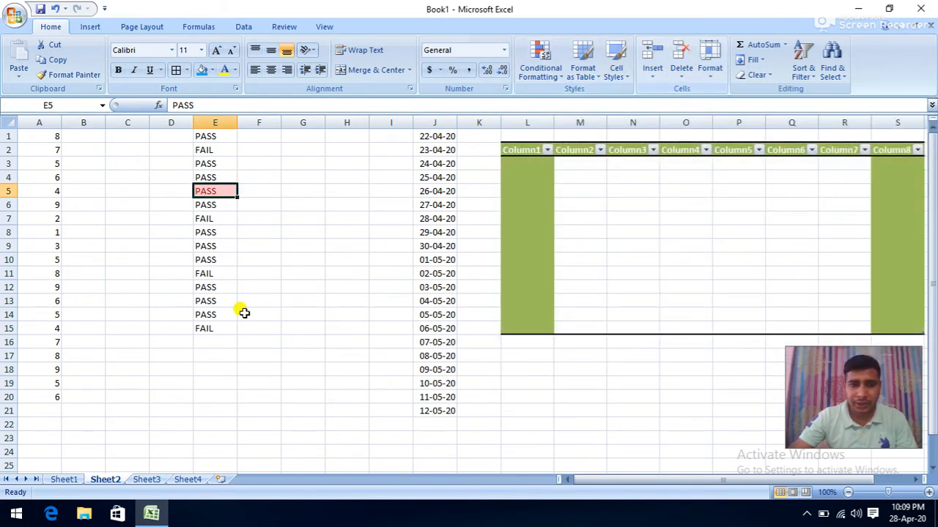
- On Sheet4, enter 5 in I5 and 4 in I4
left_click(186, 481)
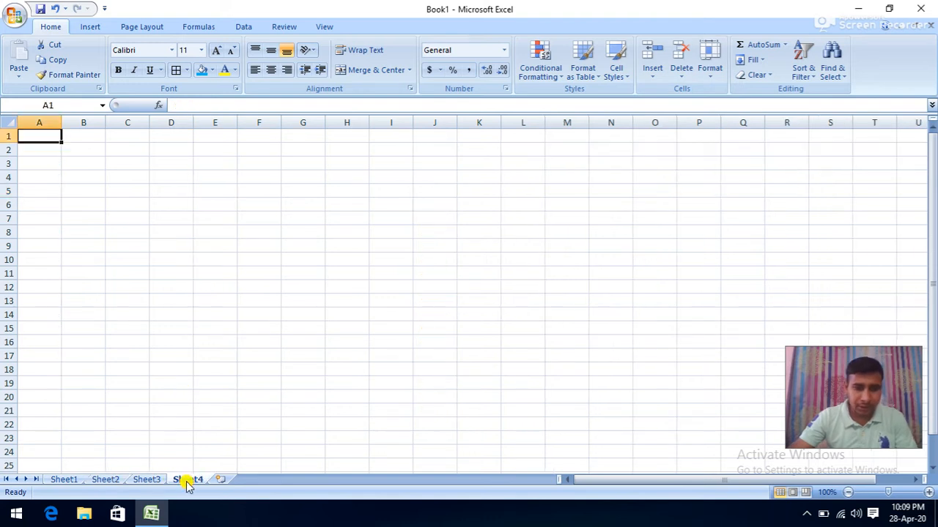
left_click(377, 183)
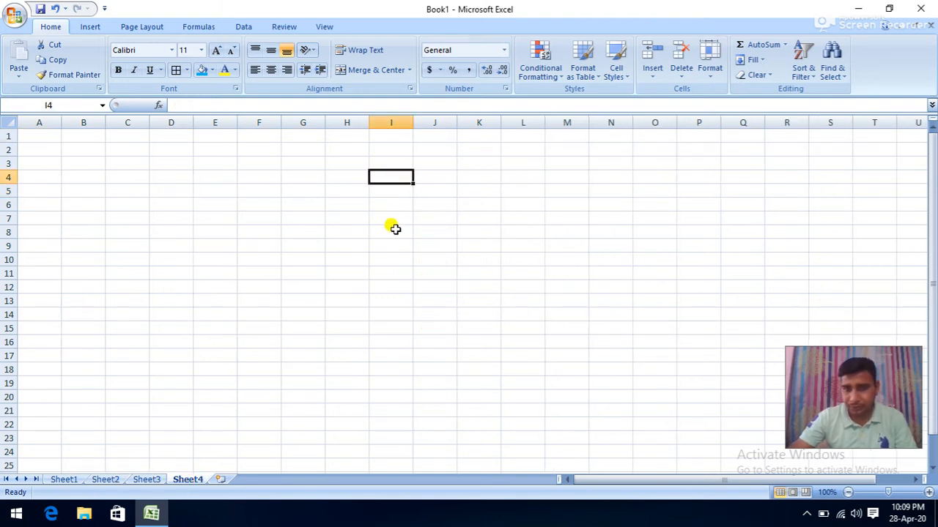
left_click(391, 189)
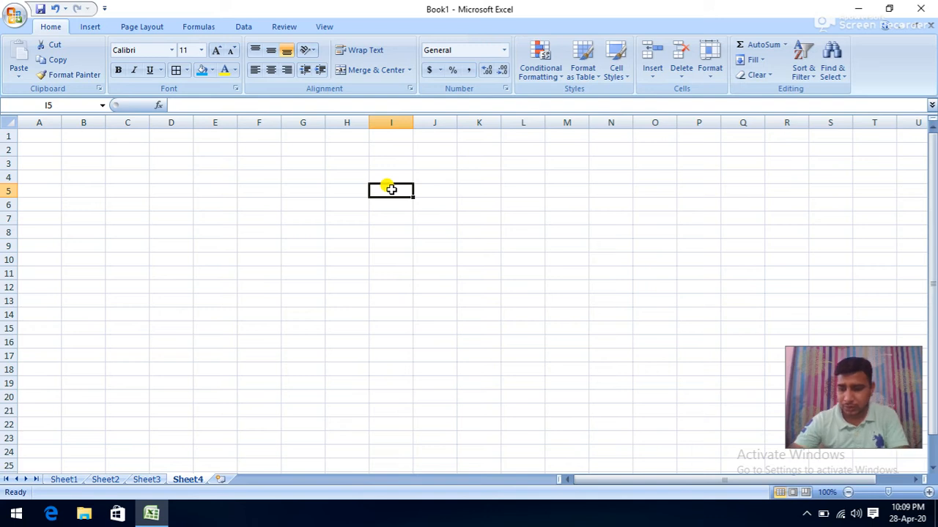
type("5")
key("Up")
type("4")
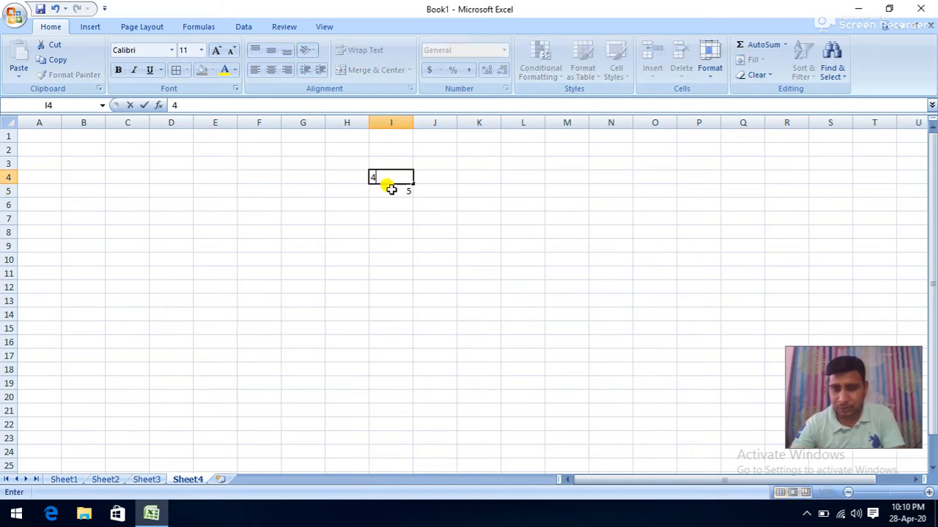
key("Right")
key("Down")
- Enter 2 in J5, make I5 read 15, and enter 4 in H5 and 6 in I6
type("2")
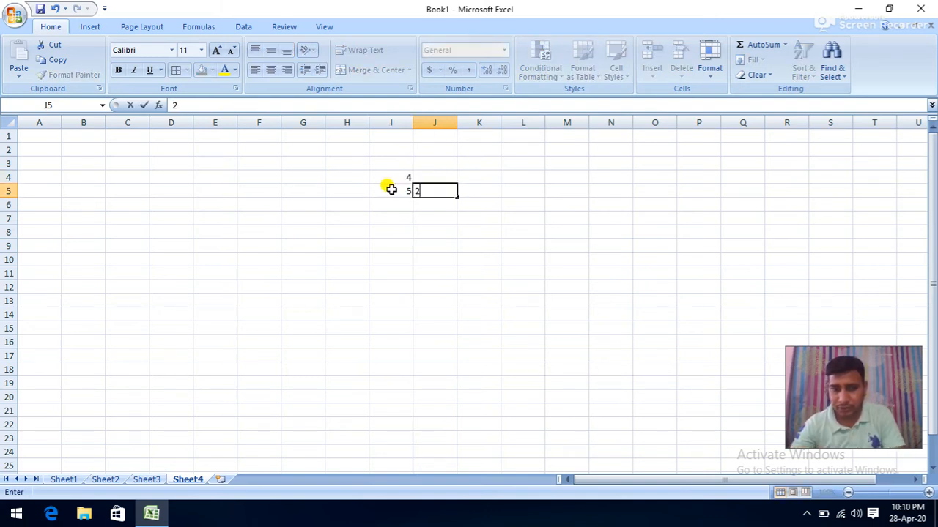
key("Left")
type("1")
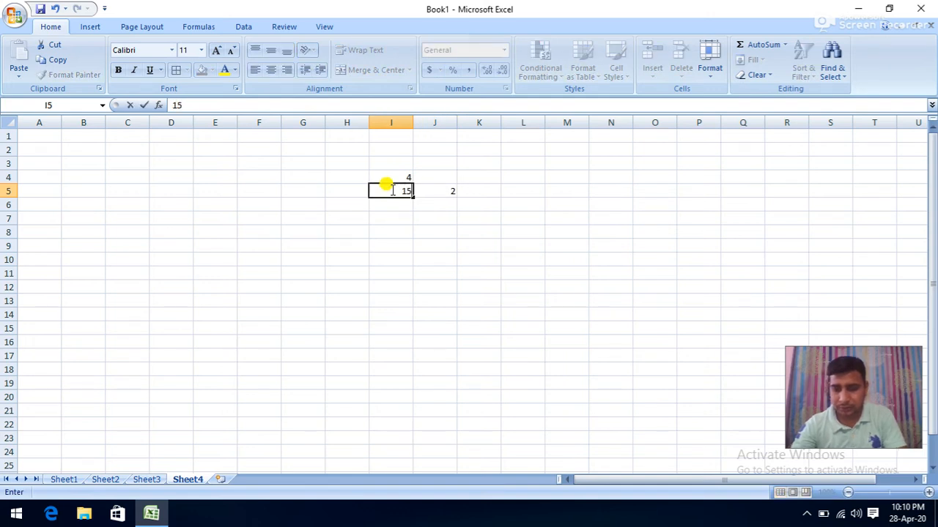
key("Left")
type("4")
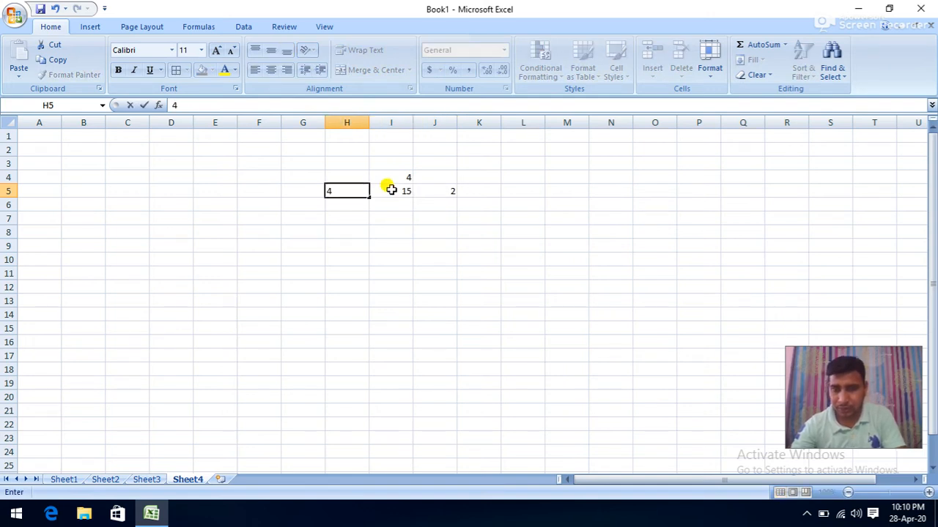
key("Return")
key("Right")
type("6")
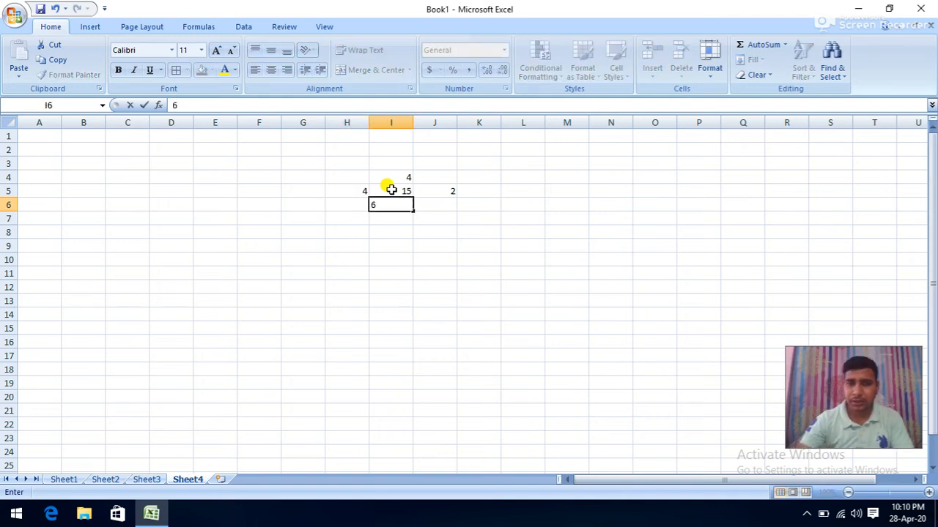
left_click(395, 192)
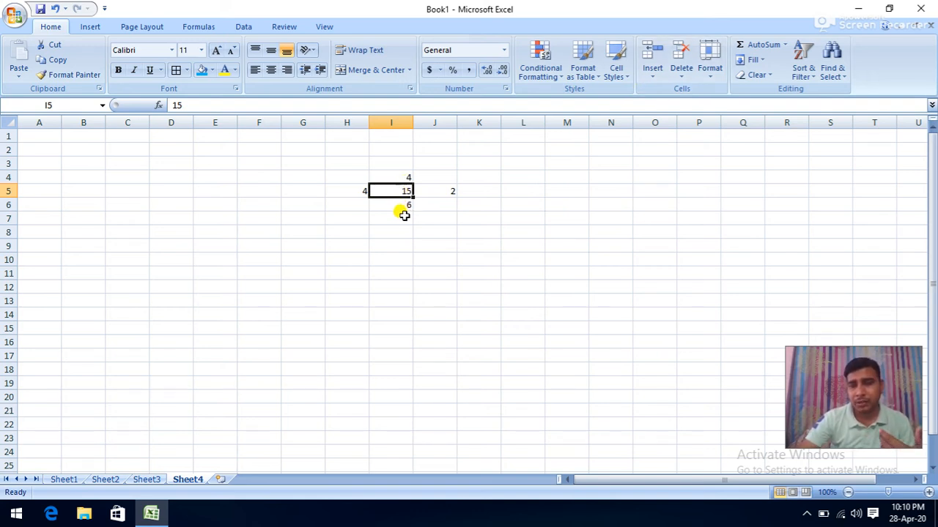
- Insert a blank cell at I5 with Shift cells down, moving 15 and 6 to I6 and I7
left_click(658, 76)
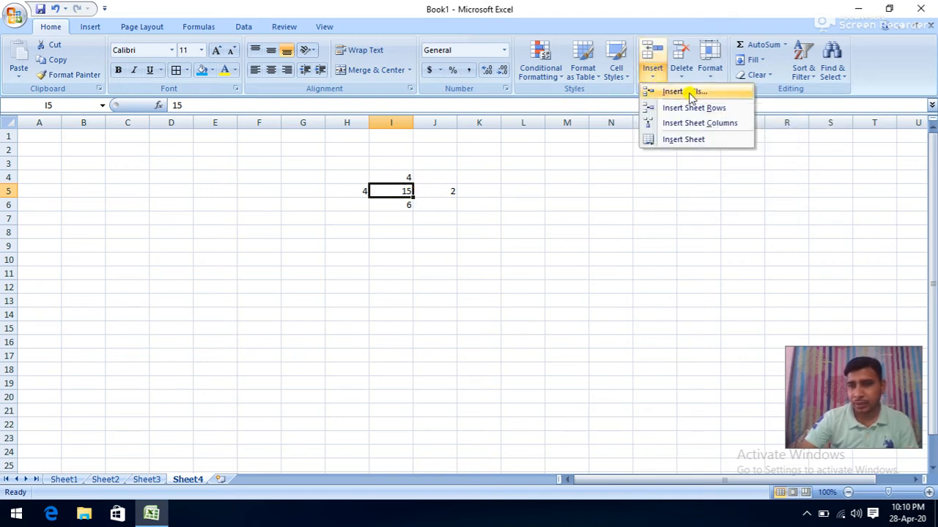
left_click(689, 94)
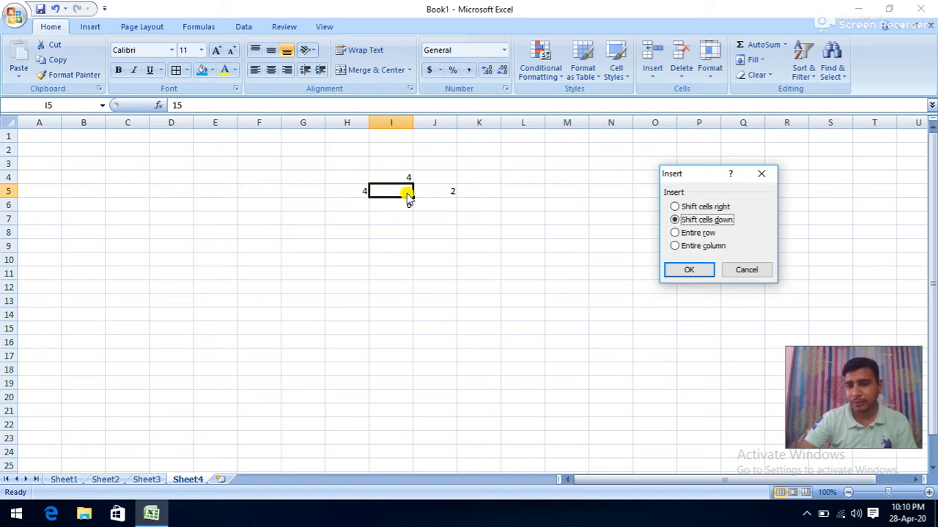
left_click(676, 207)
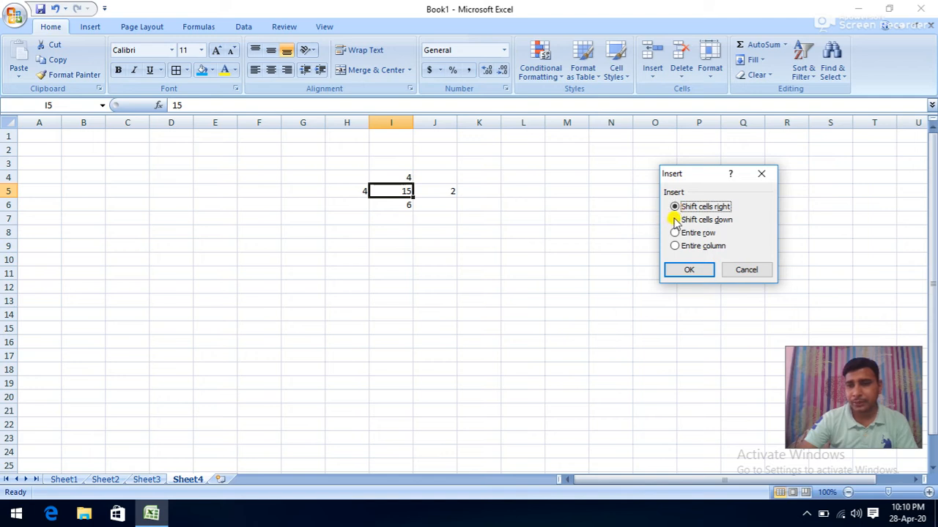
left_click(676, 221)
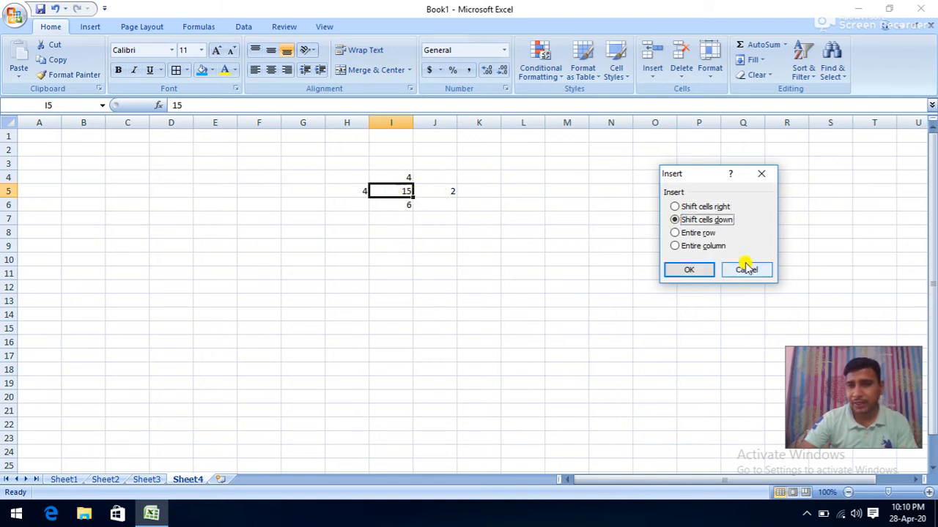
left_click(693, 233)
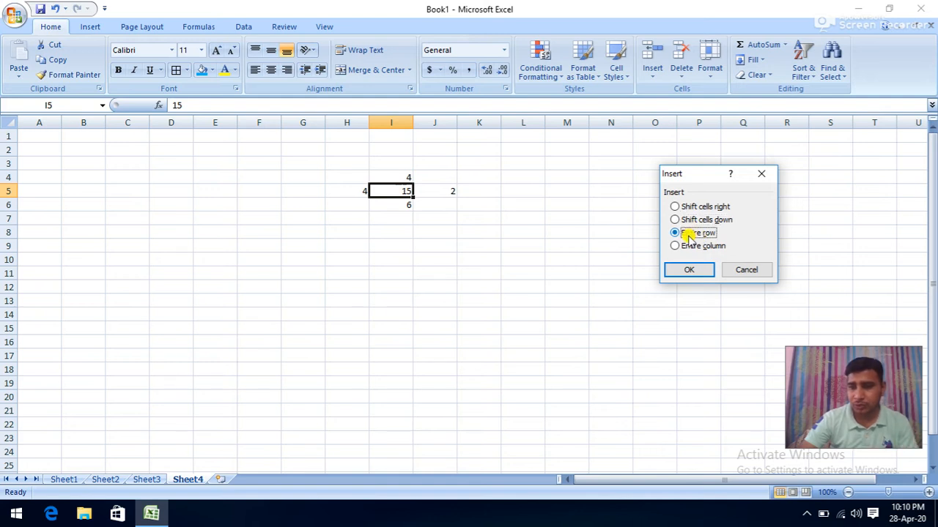
left_click(681, 248)
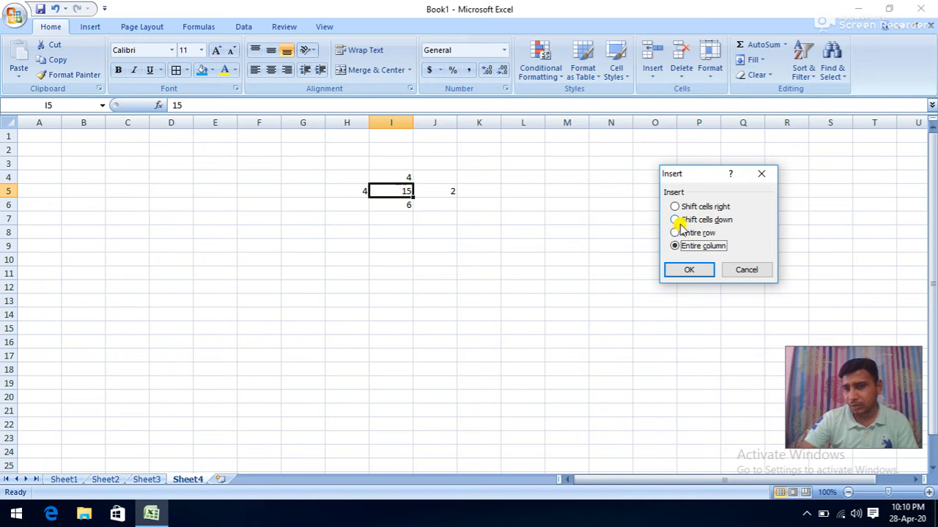
left_click(679, 222)
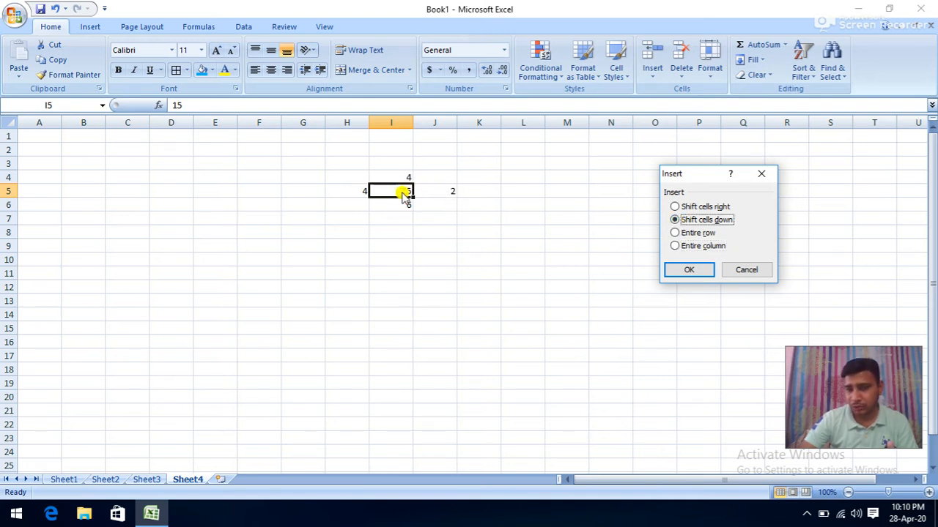
left_click(682, 271)
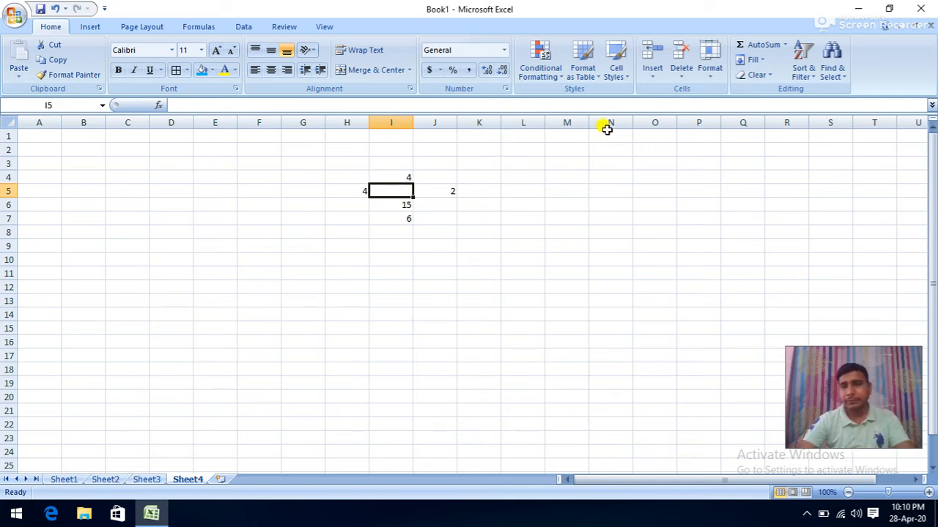
- Insert a whole row at row 5 and a column at I, then add a new Sheet5
left_click(655, 75)
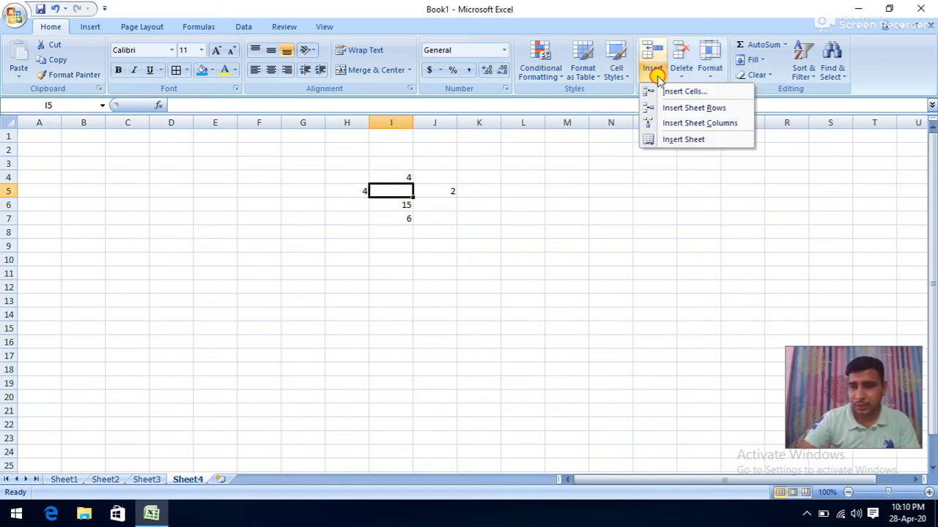
left_click(680, 110)
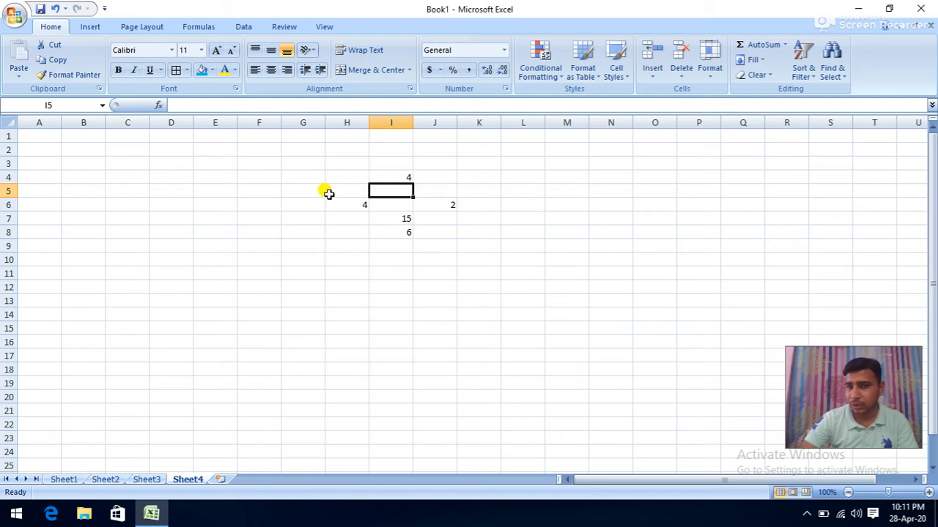
left_click(652, 75)
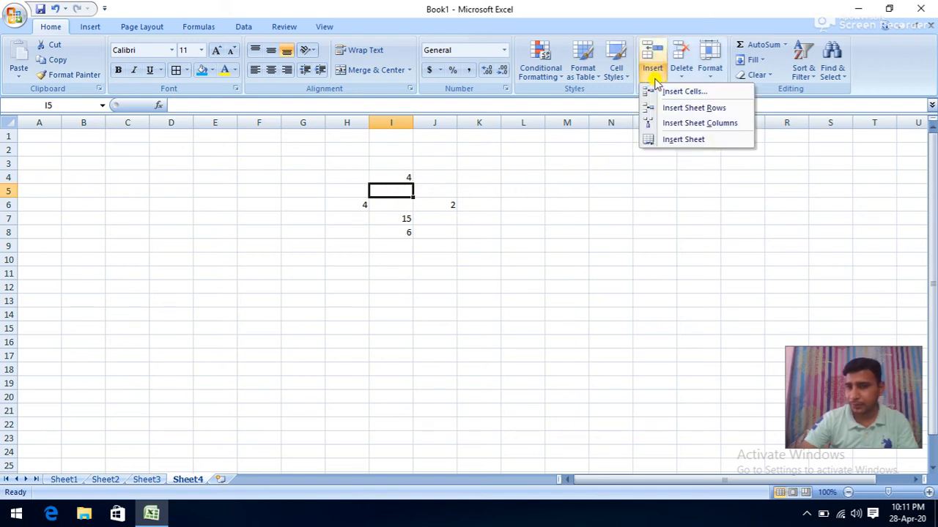
left_click(667, 124)
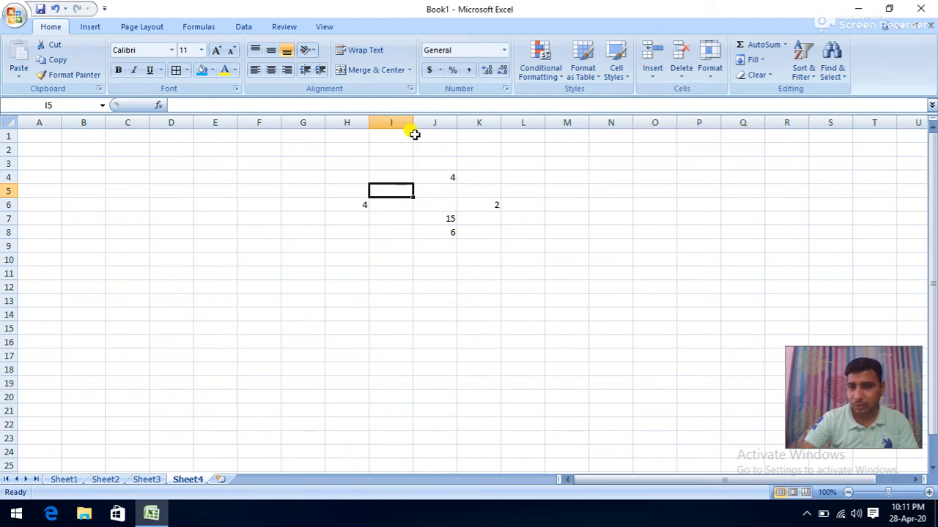
left_click(650, 78)
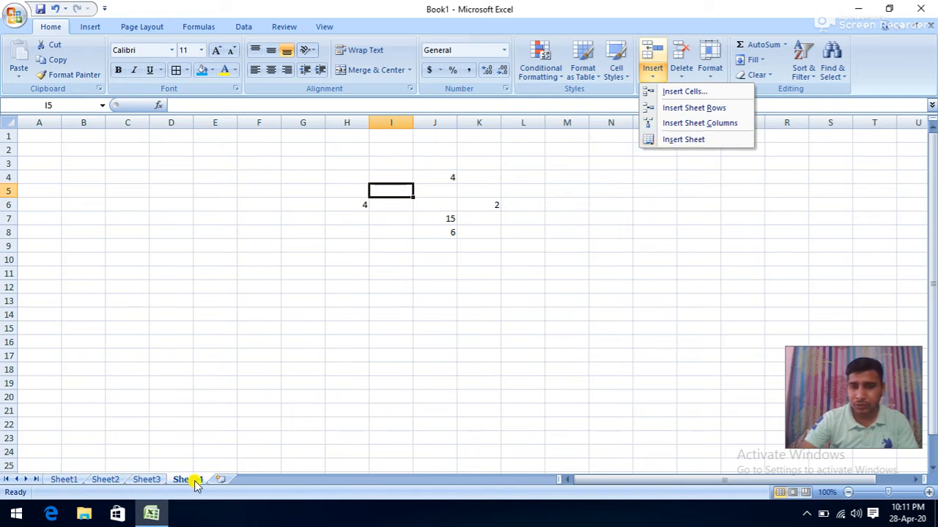
left_click(668, 140)
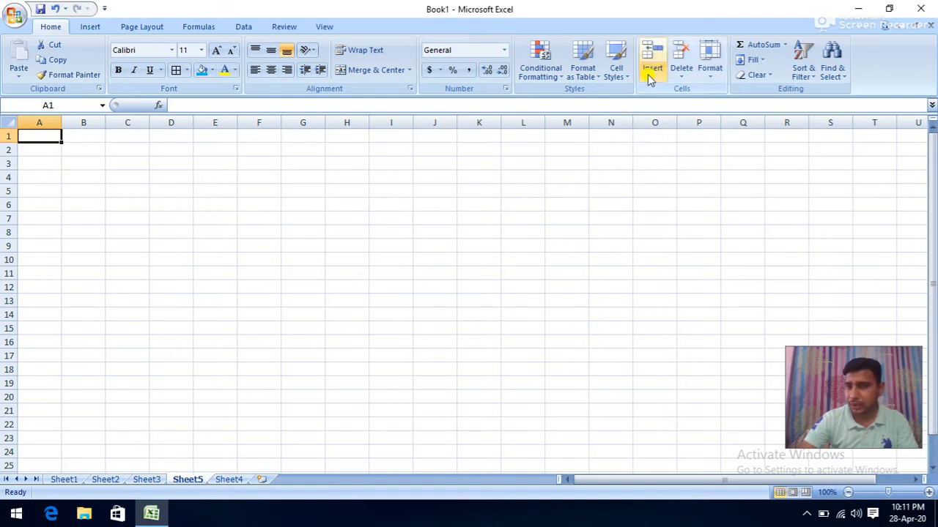
- Delete Sheet5, then delete column I and row 5 on Sheet4 so values shift back
left_click(681, 79)
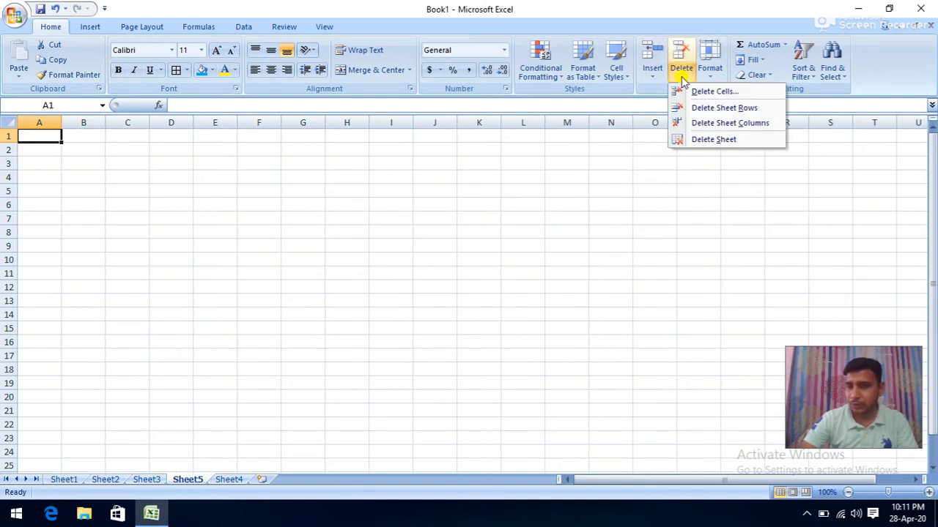
left_click(694, 141)
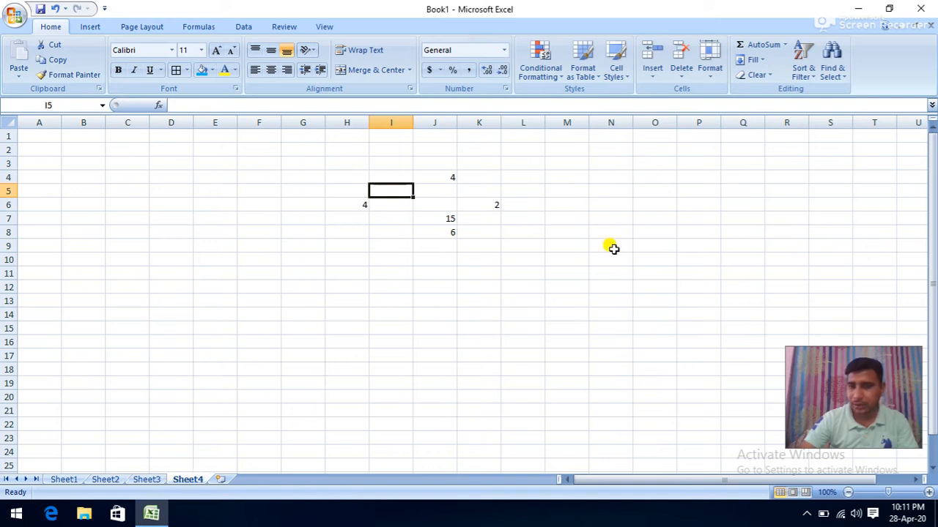
left_click(681, 78)
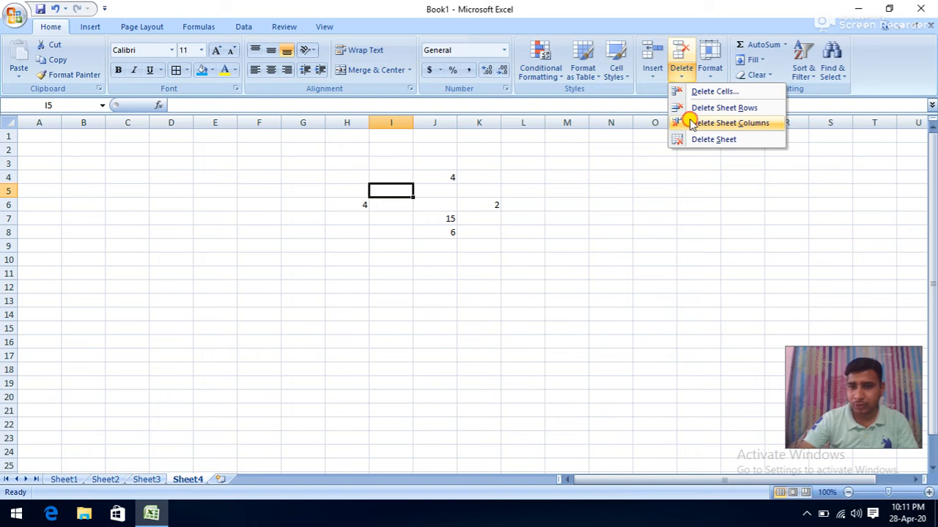
left_click(729, 123)
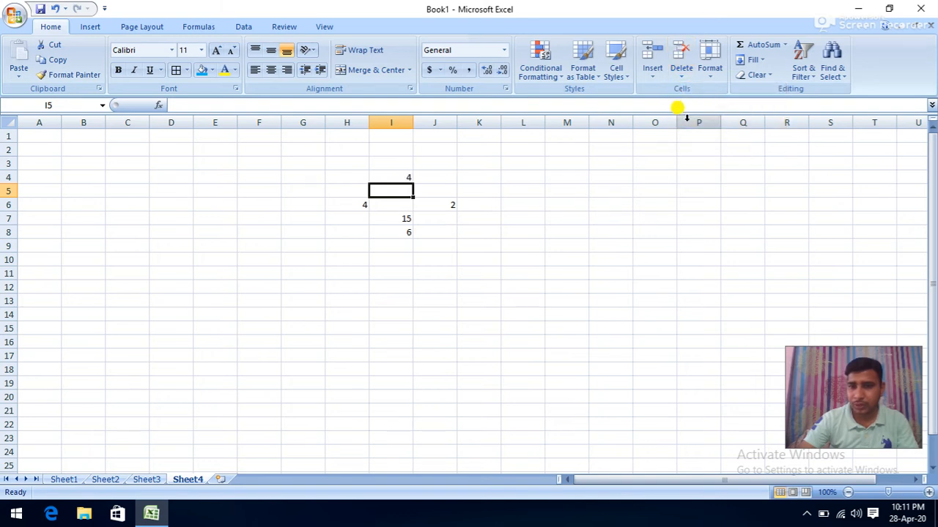
left_click(683, 77)
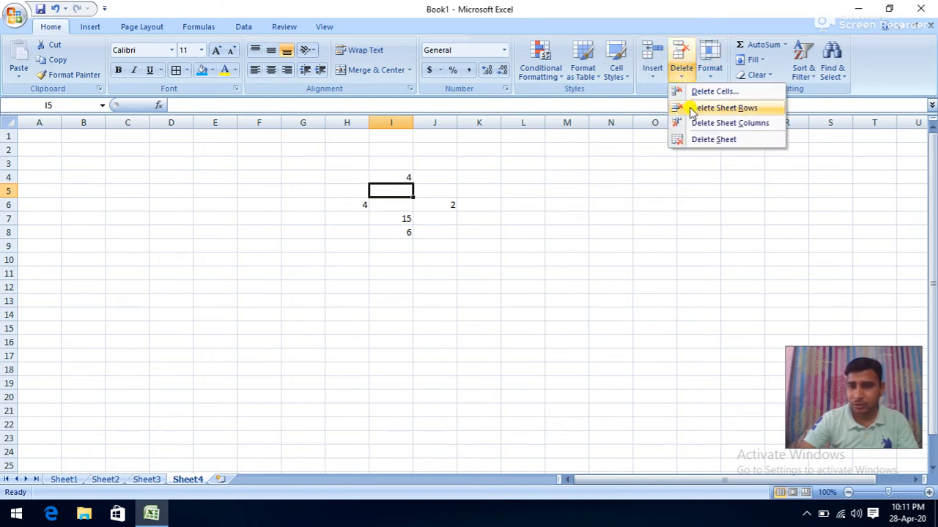
left_click(718, 108)
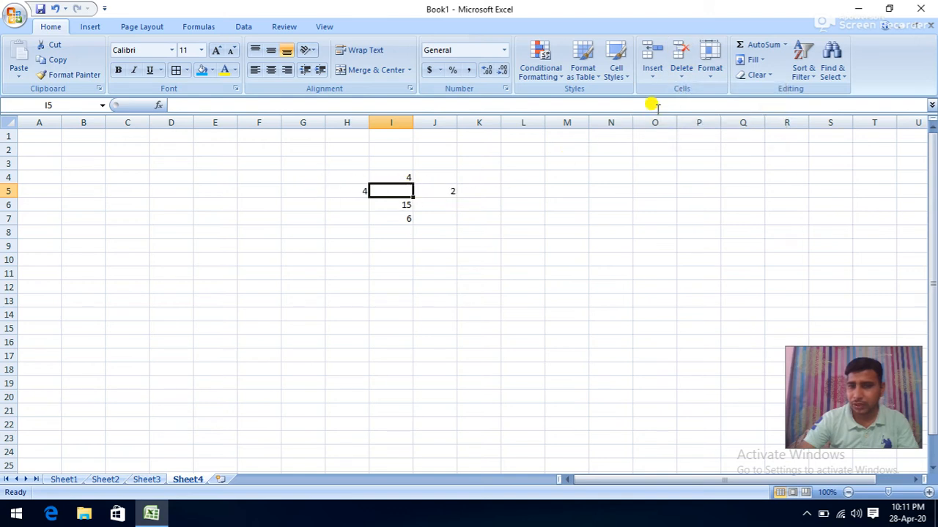
- Delete cell I5 with Shift cells up, bringing 15 back to I5 and 6 to I6
left_click(682, 77)
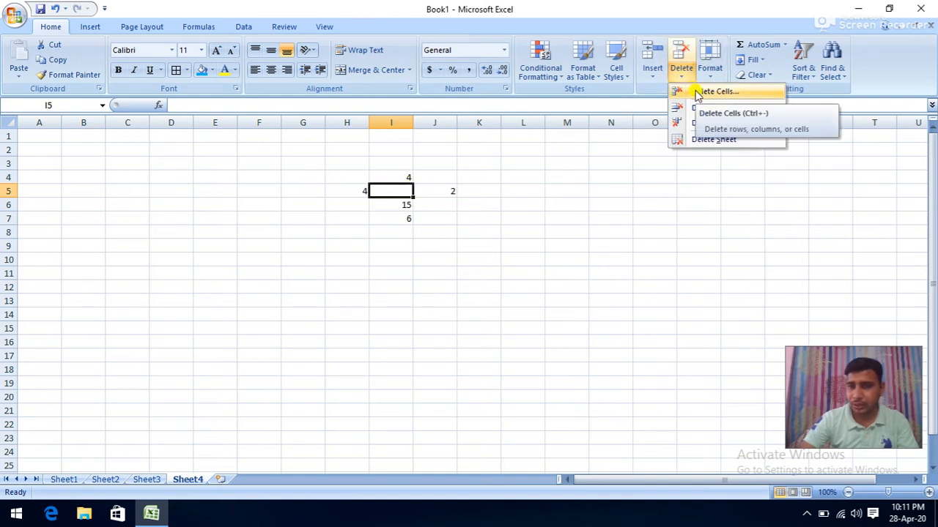
left_click(697, 92)
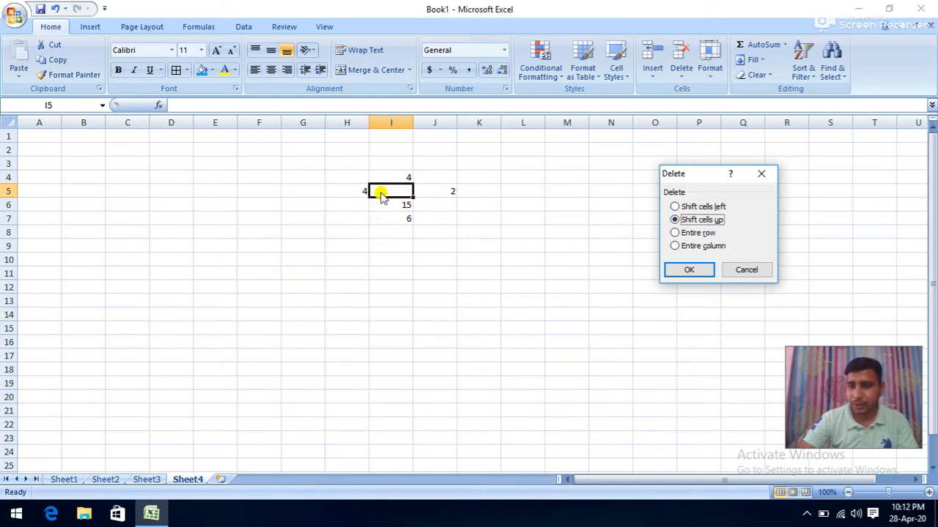
left_click(682, 271)
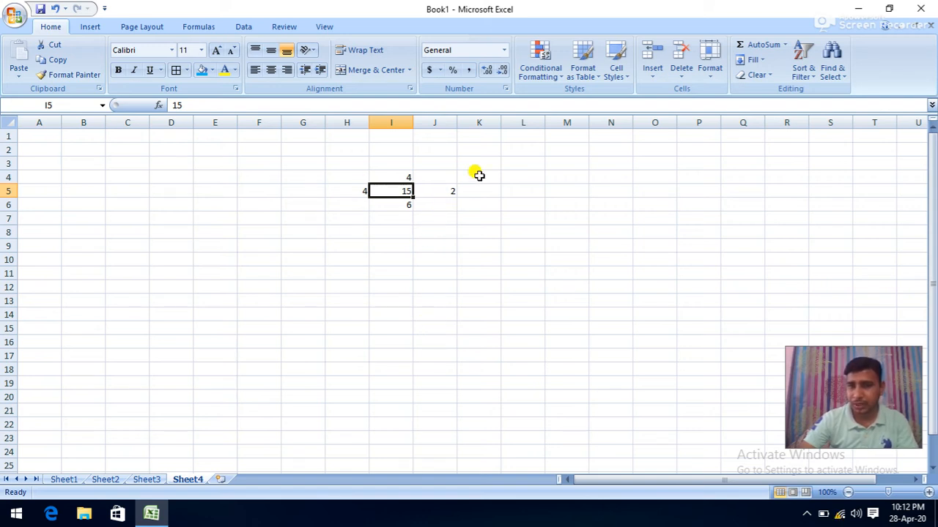
- Select the number block G4:K7 and set its rows to a row height of 25
left_click(710, 73)
left_click(310, 213)
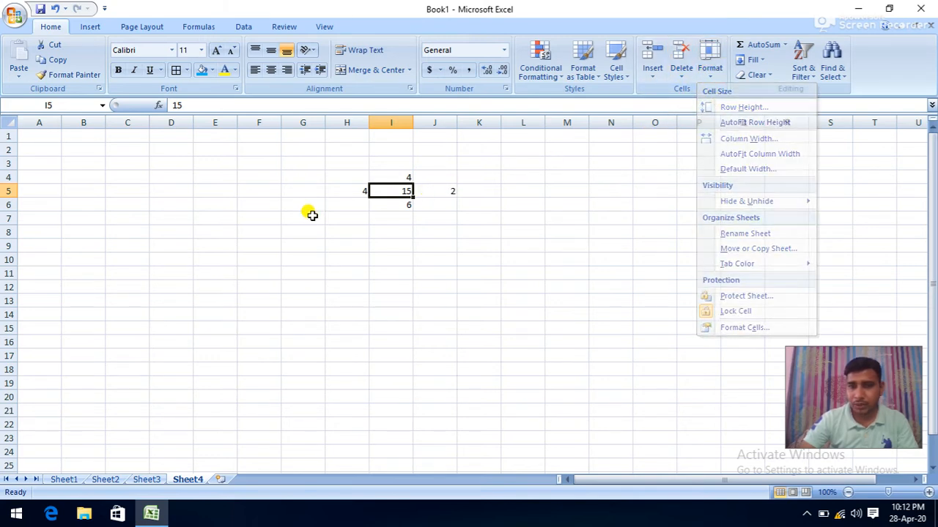
left_click_drag(310, 176, 472, 215)
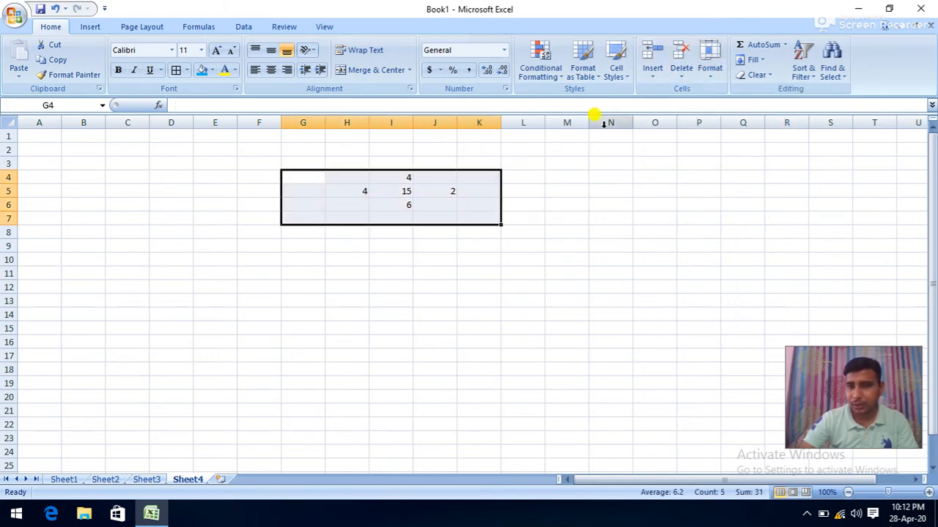
left_click(709, 69)
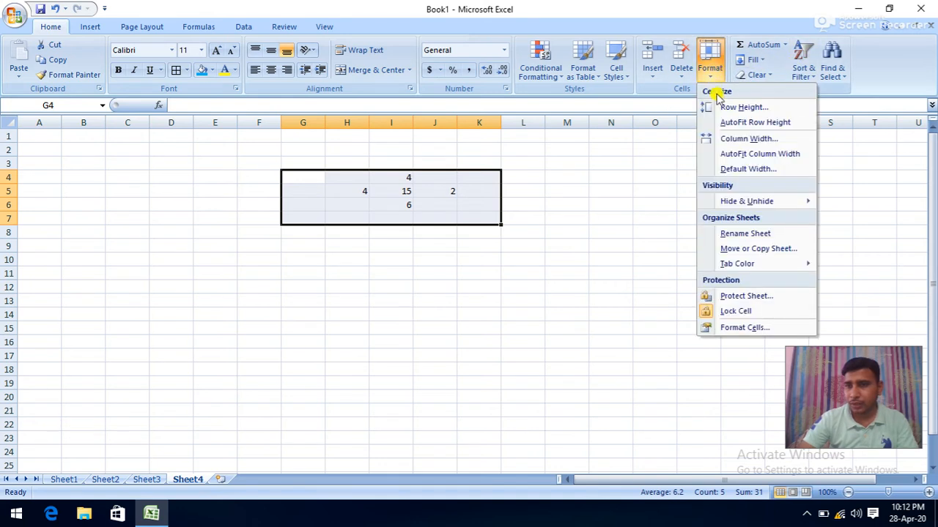
left_click(722, 107)
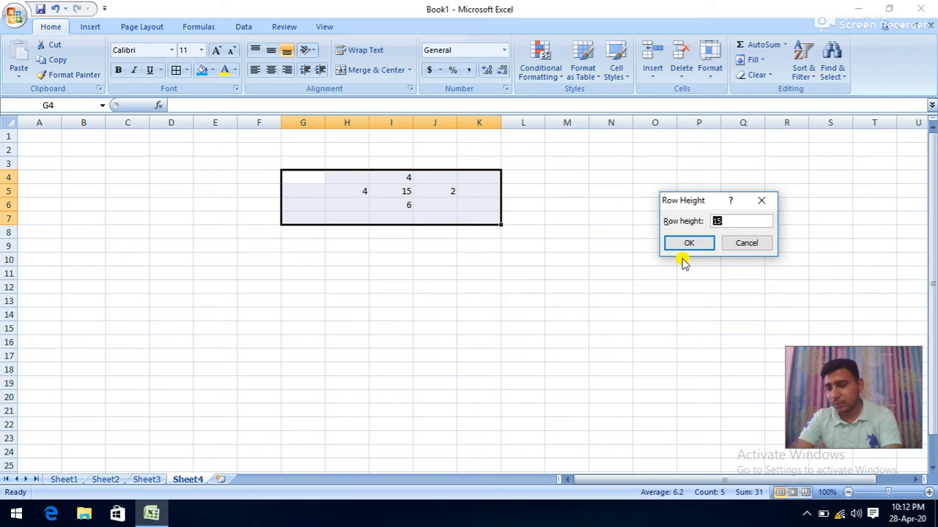
type("25")
left_click(696, 243)
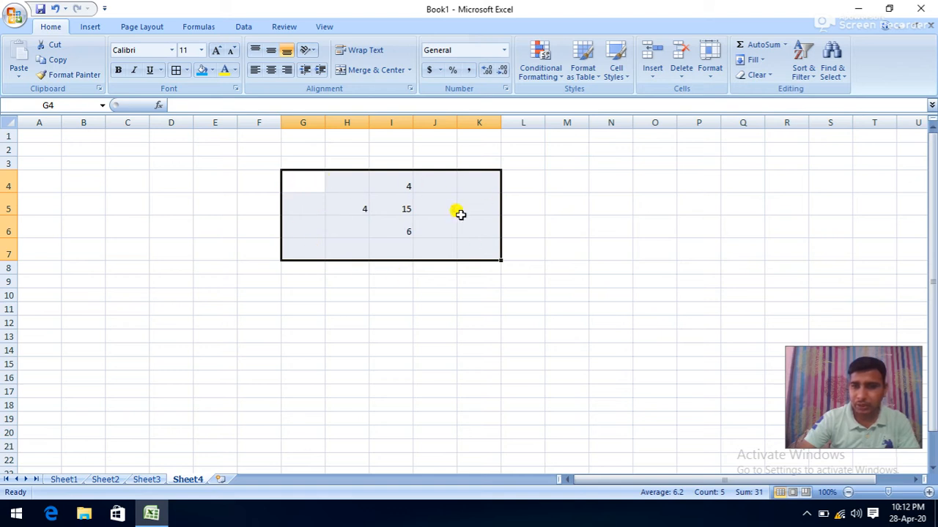
- AutoFit the row height of rows 4 to 7 to fit their numbers
left_click(720, 80)
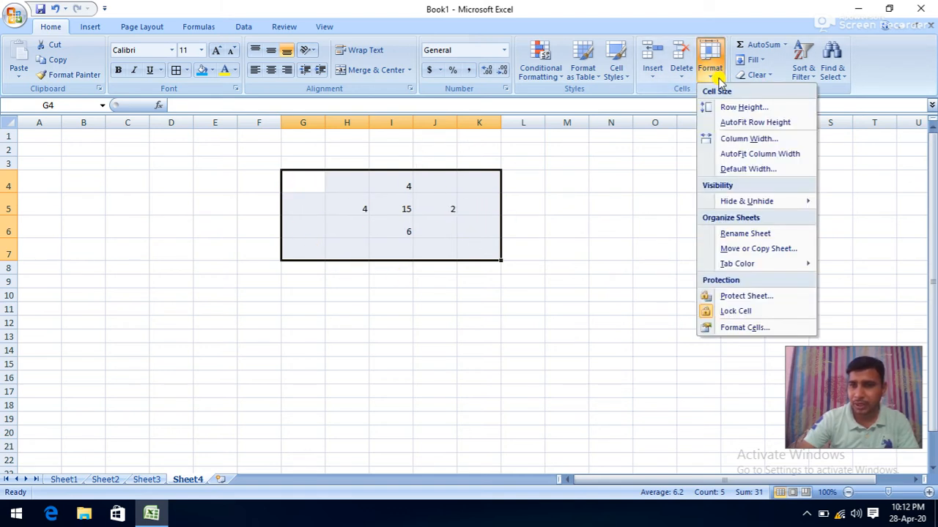
left_click(754, 122)
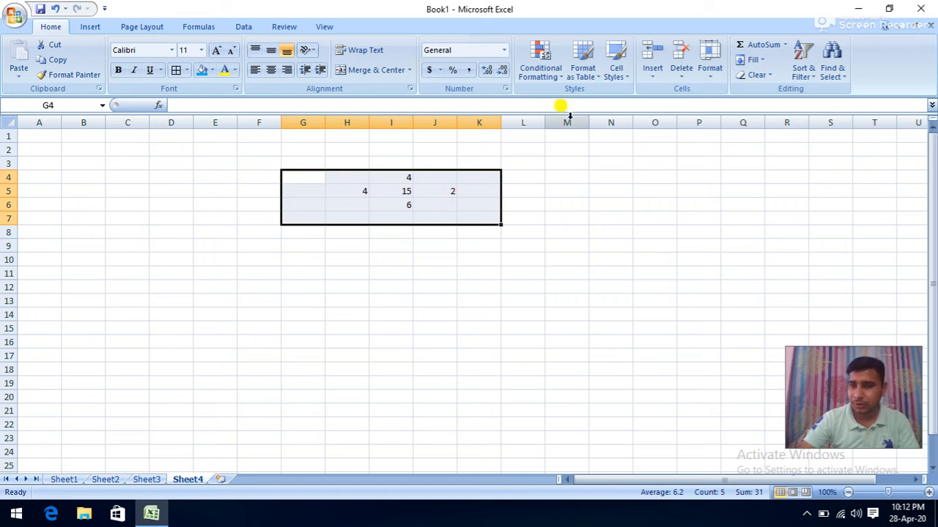
left_click(708, 73)
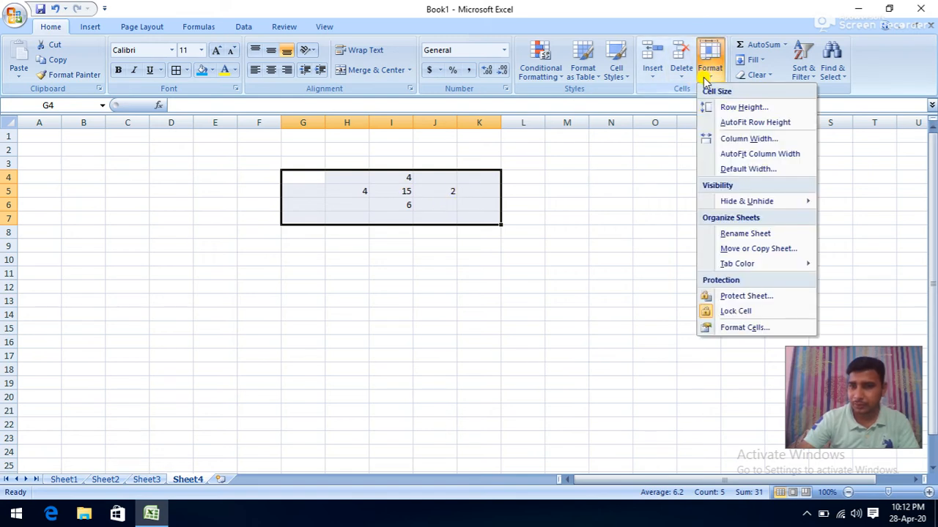
- Set columns G through K to a column width of 15
left_click(726, 139)
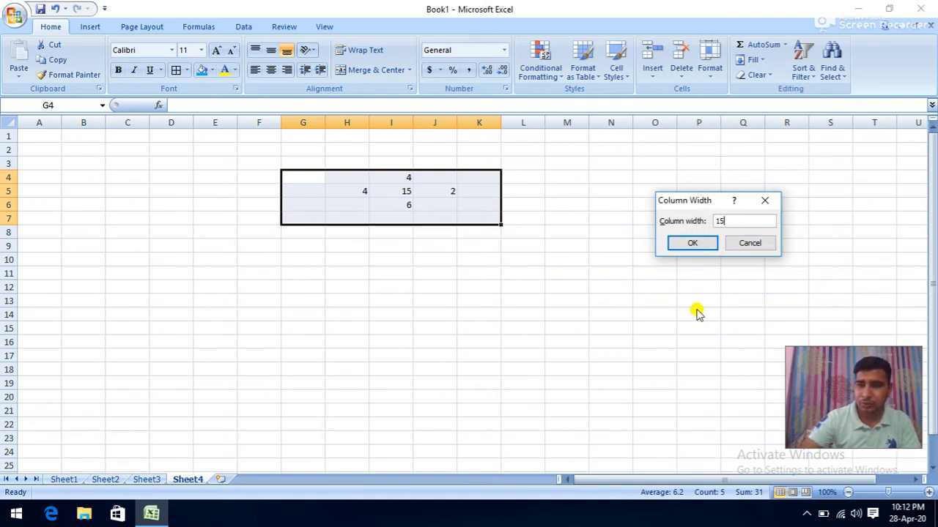
left_click(689, 243)
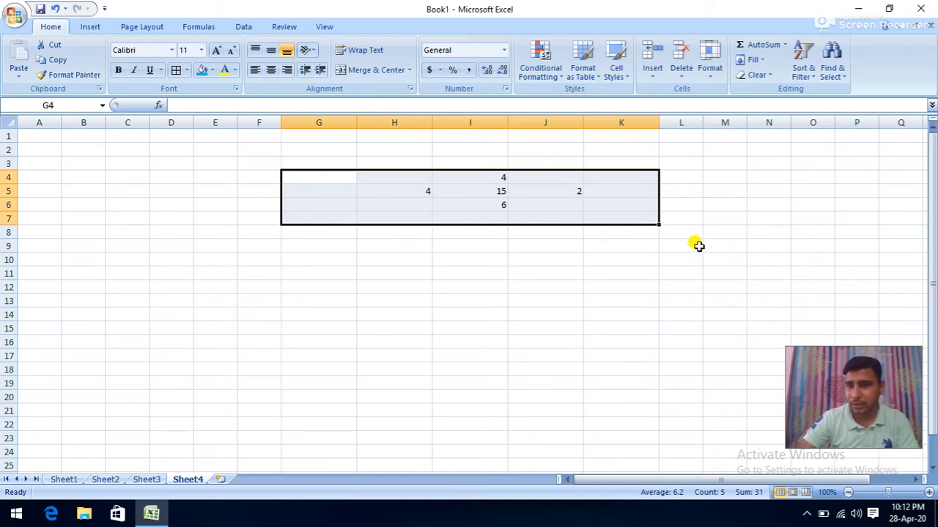
left_click(712, 74)
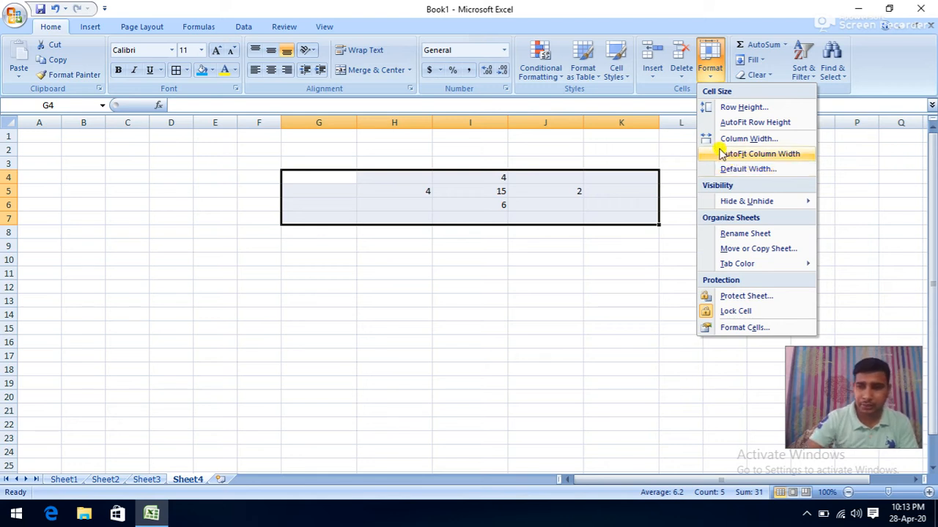
- AutoFit columns G to K to their numbers and view the Default Width setting unchanged
left_click(759, 154)
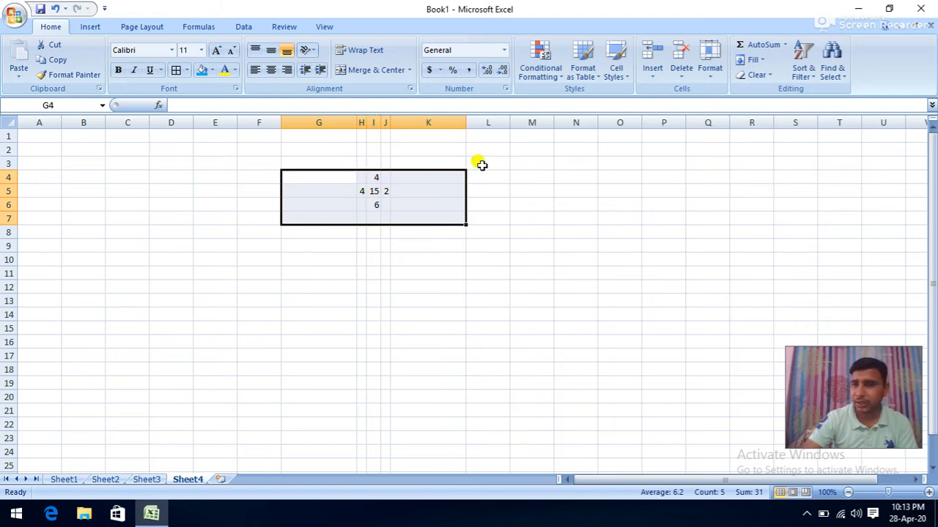
left_click(708, 62)
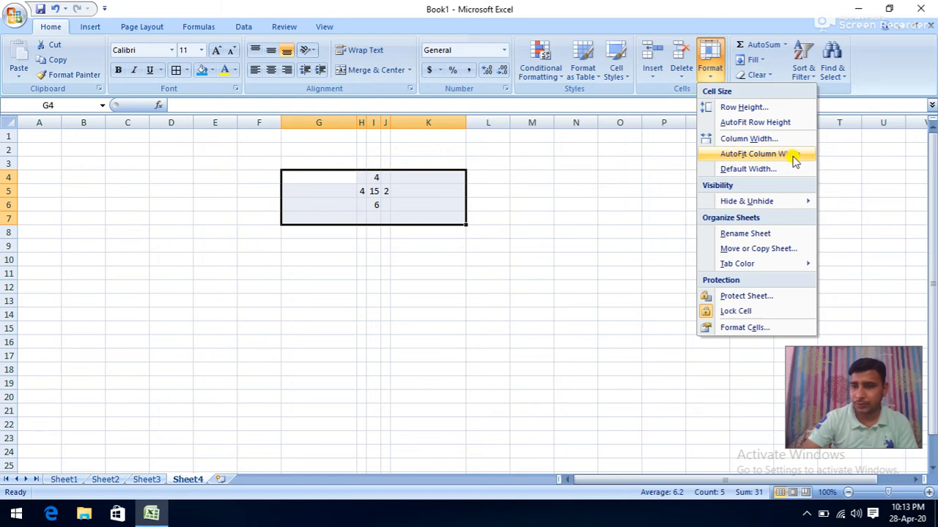
left_click(733, 170)
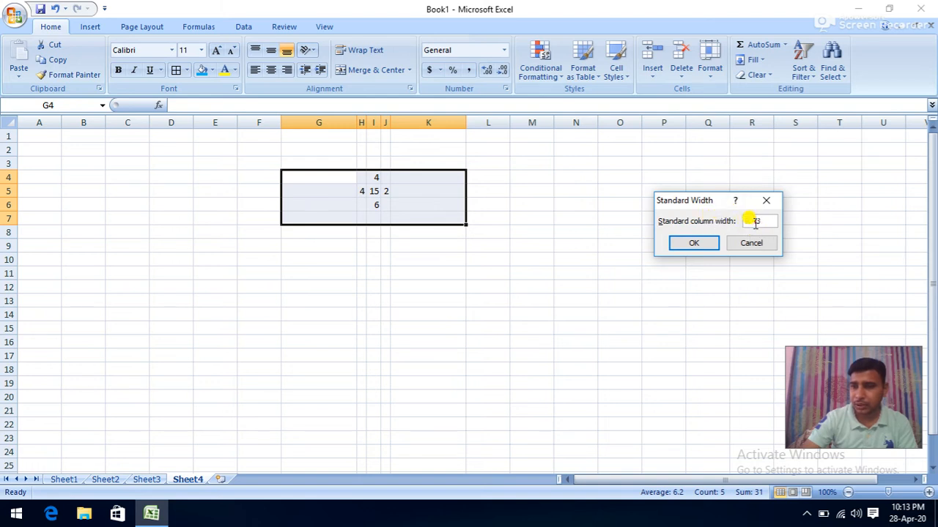
left_click(696, 245)
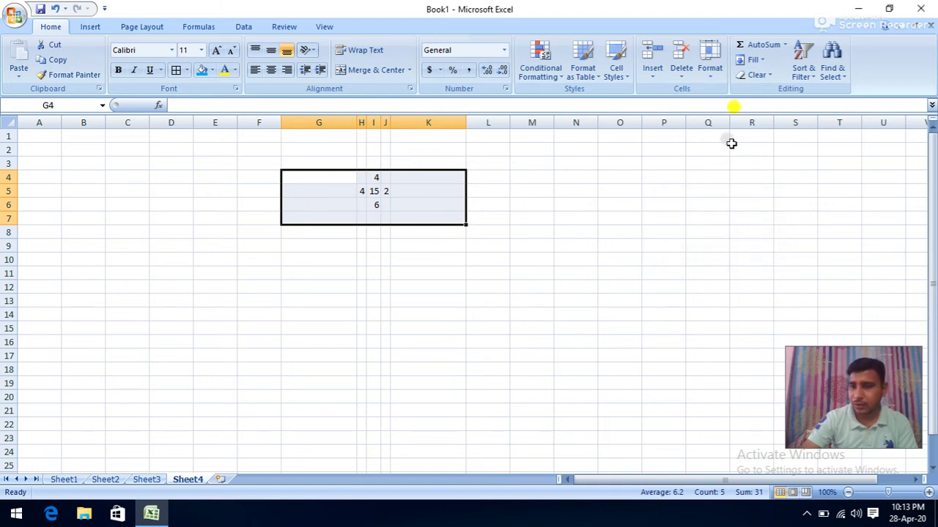
- Set columns G to K back to the standard column width of 8.43
left_click(710, 65)
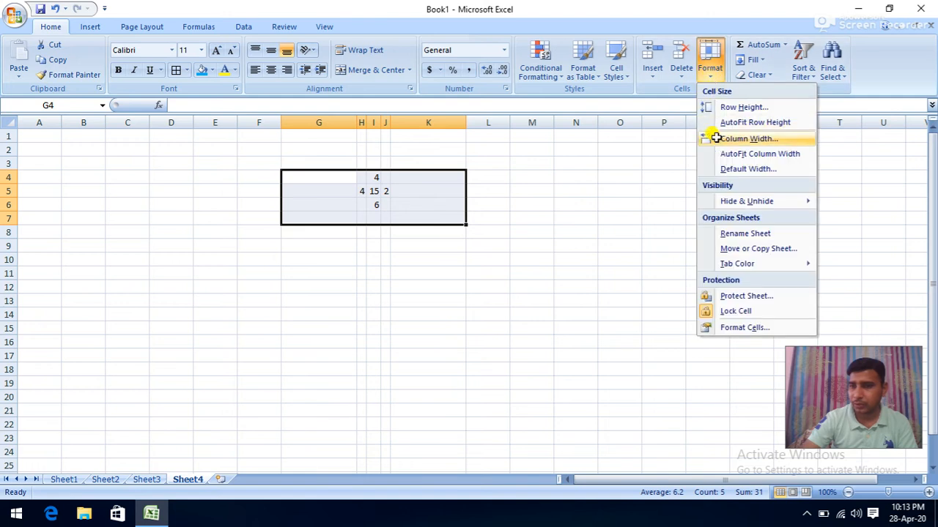
left_click(748, 139)
type("8")
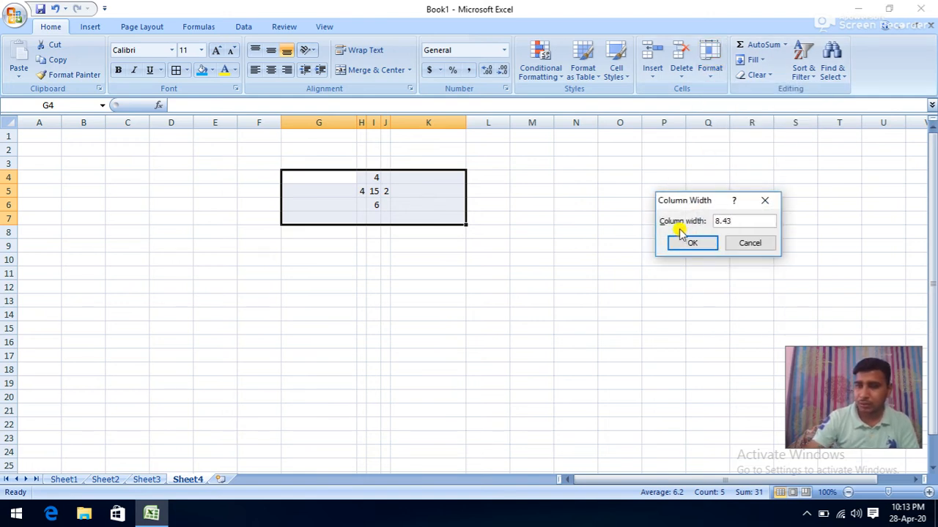
type(".43")
key("Return")
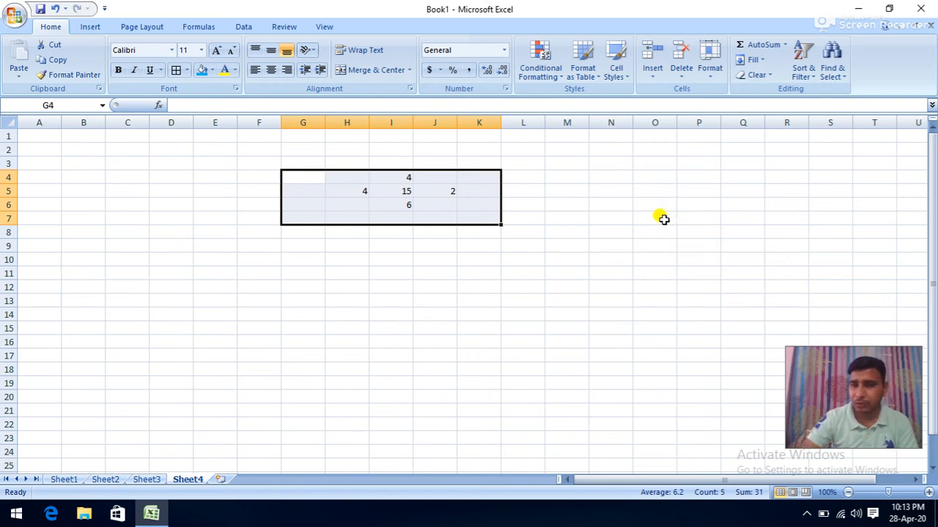
left_click(709, 66)
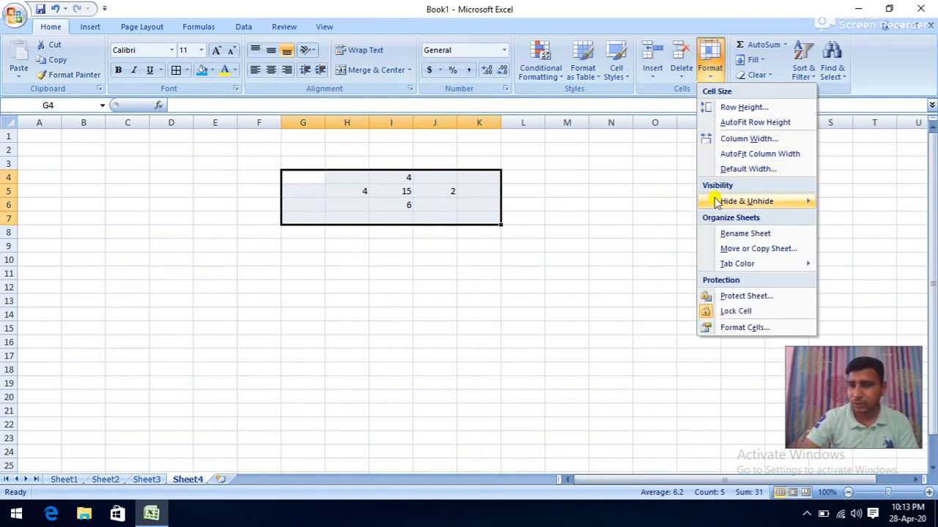
mouse_move(724, 202)
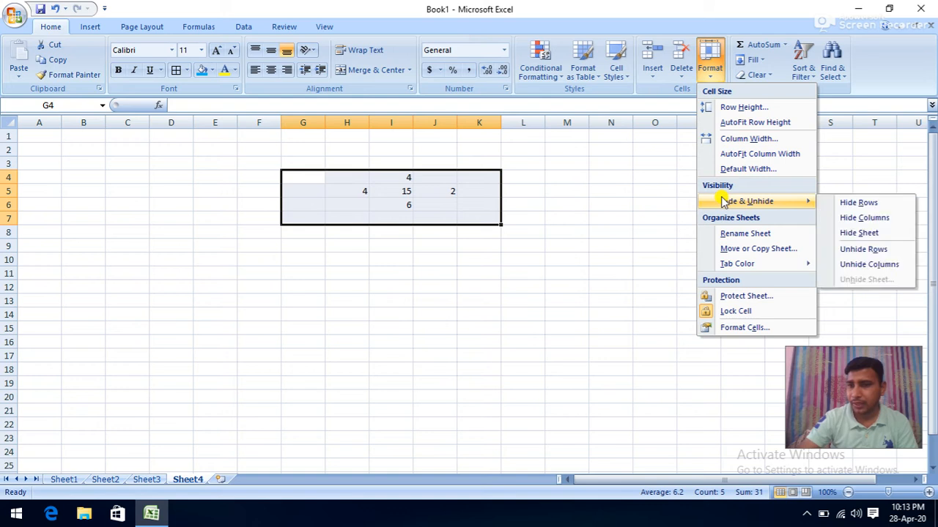
left_click(528, 195)
left_click(391, 193)
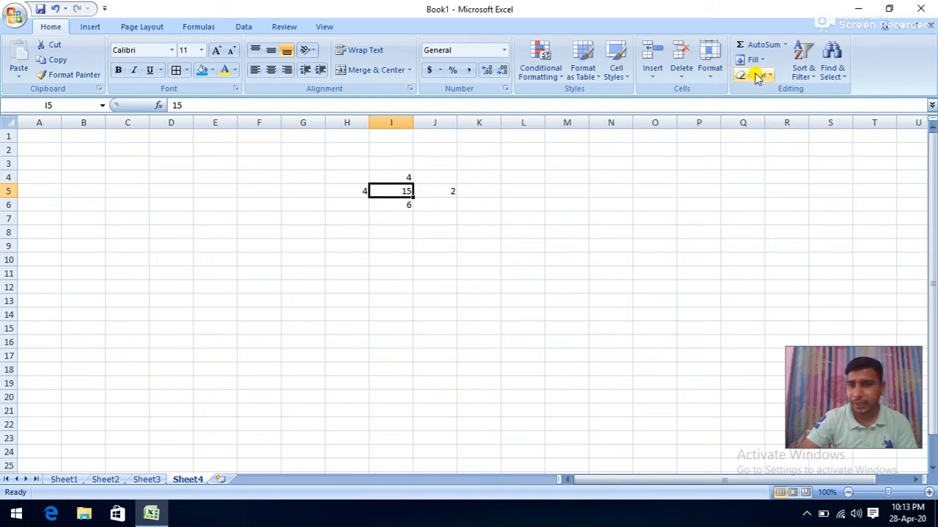
left_click(710, 62)
mouse_move(717, 203)
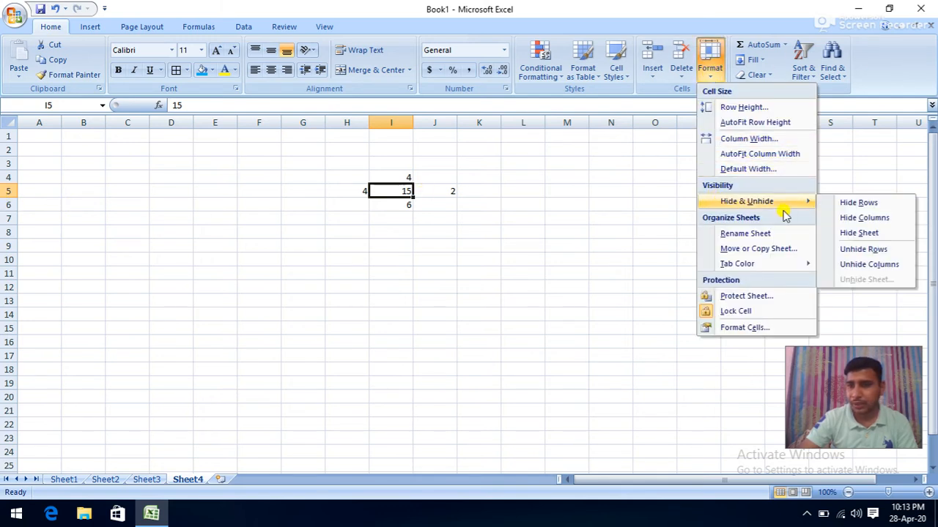
left_click(846, 202)
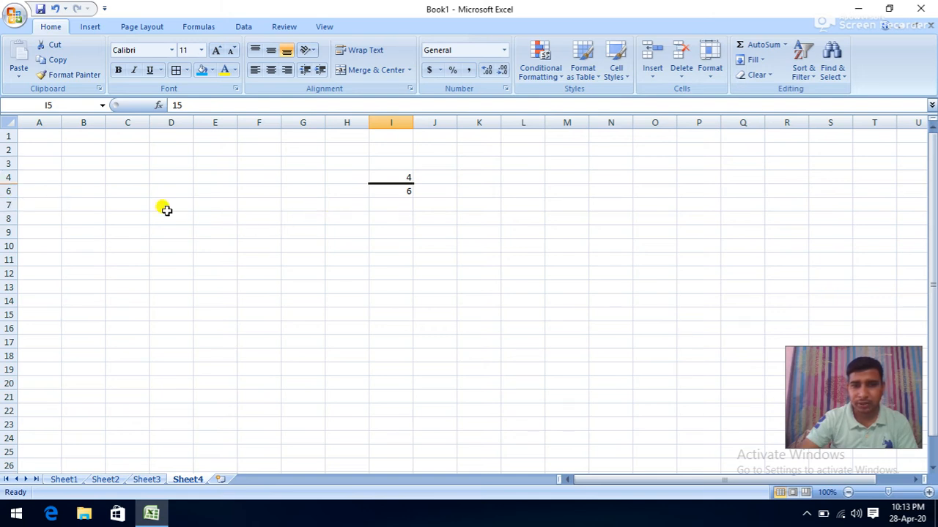
left_click(721, 76)
mouse_move(739, 201)
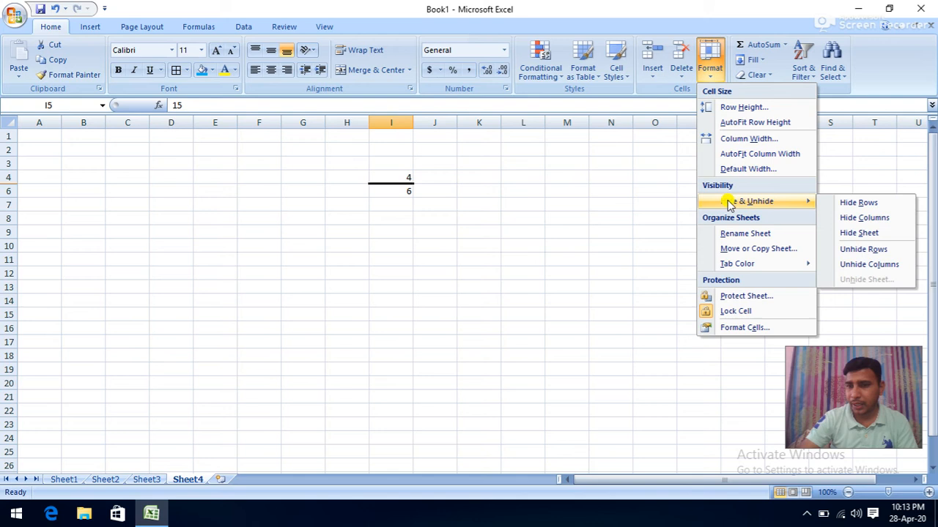
left_click(857, 249)
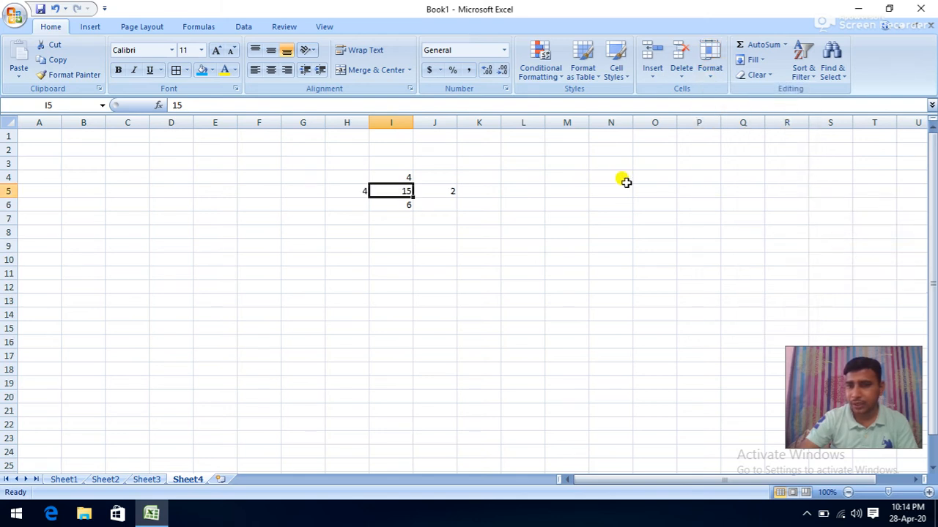
left_click(720, 76)
mouse_move(748, 201)
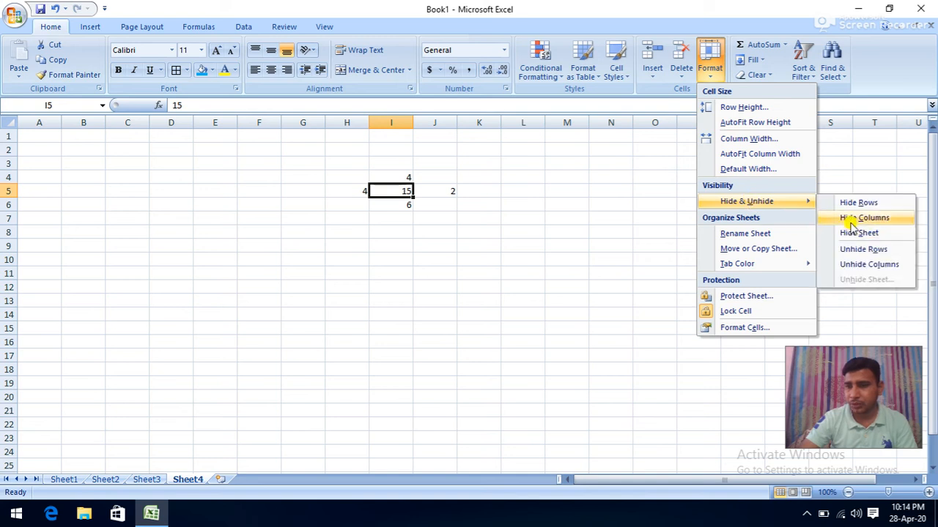
left_click(850, 218)
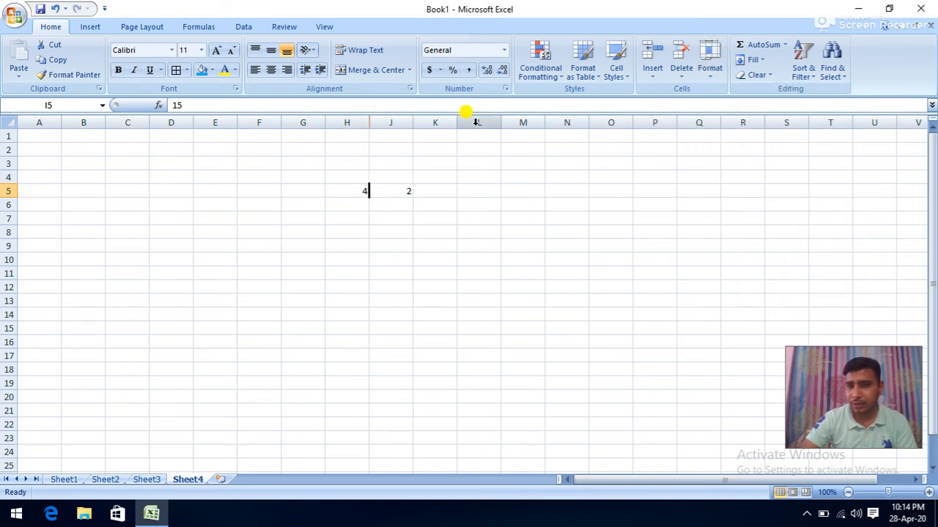
left_click(715, 76)
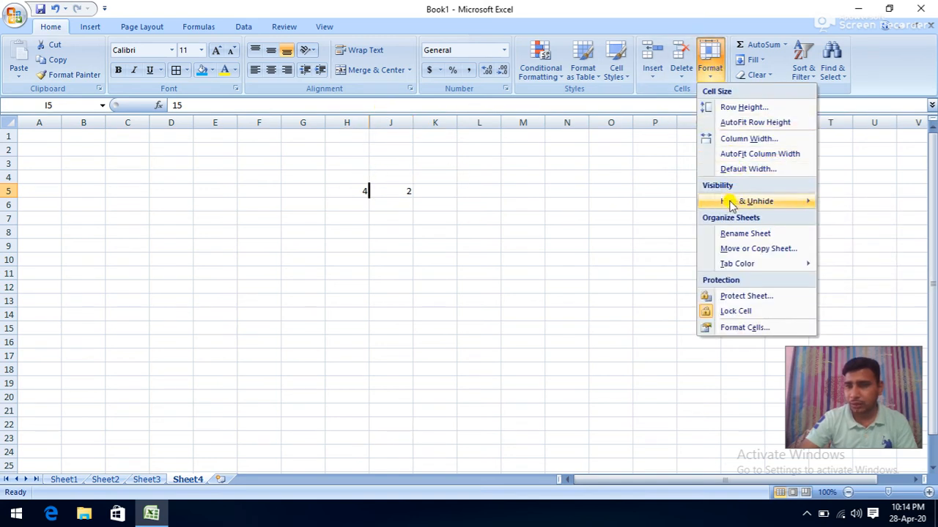
mouse_move(746, 201)
left_click(846, 264)
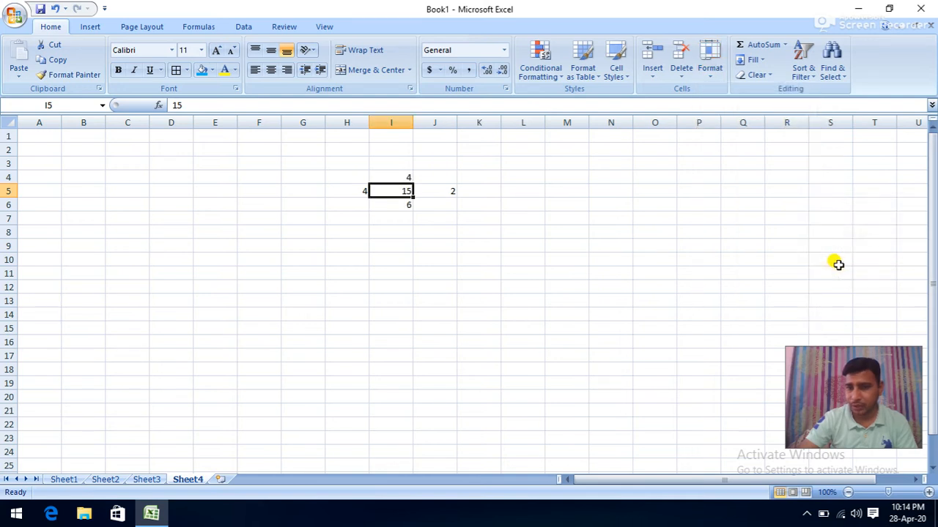
left_click(710, 74)
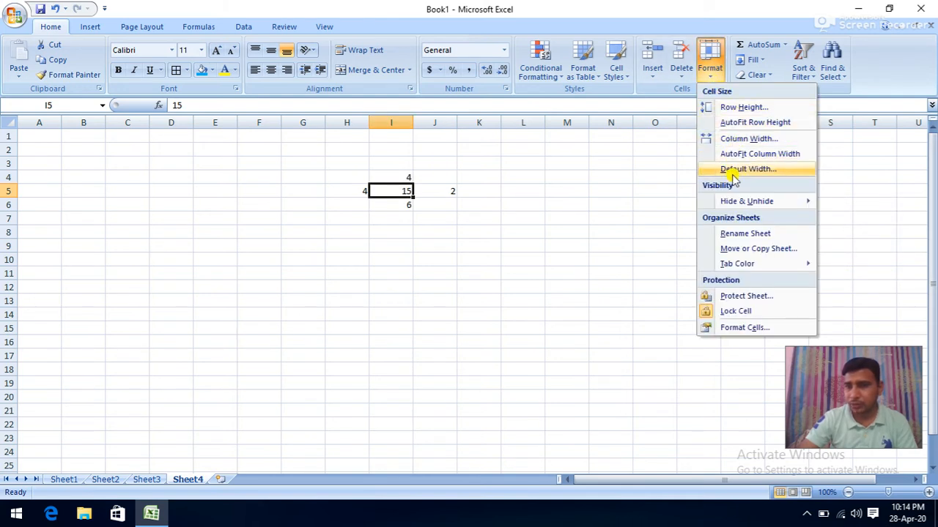
mouse_move(742, 202)
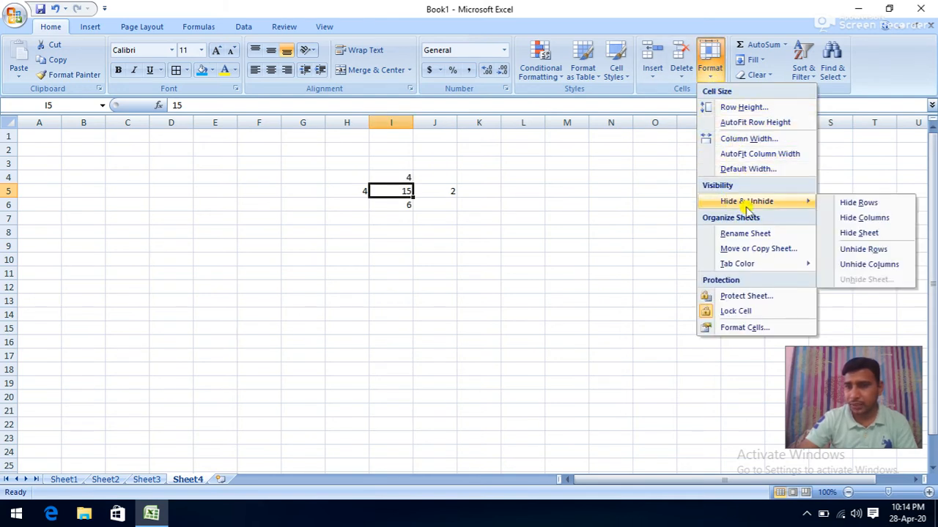
left_click(860, 234)
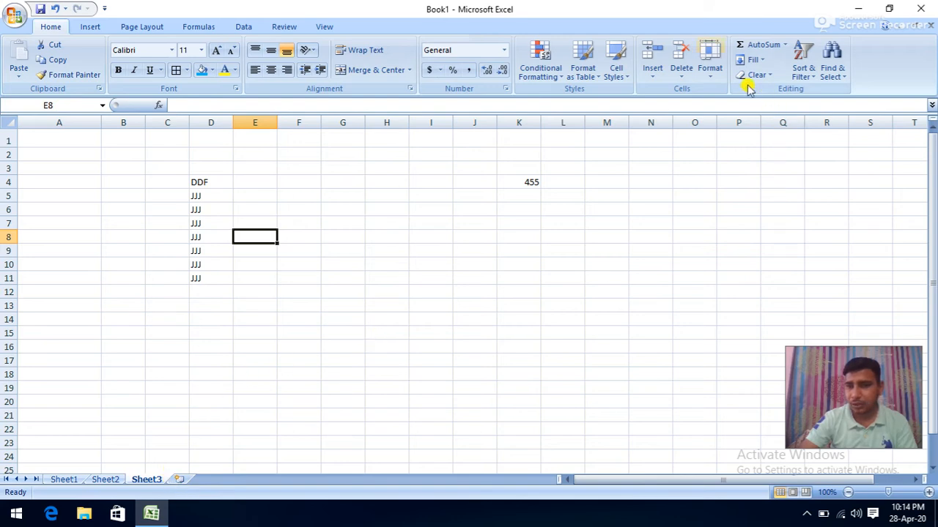
left_click(710, 57)
mouse_move(720, 208)
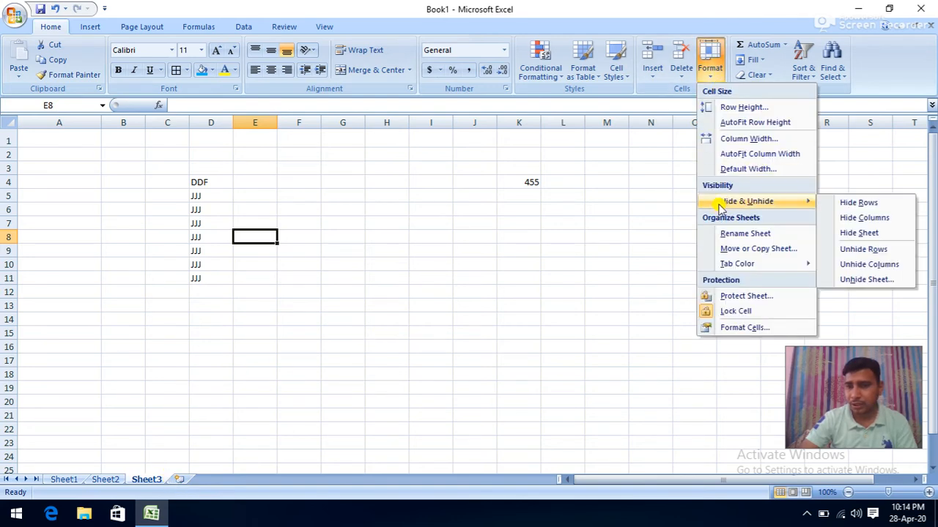
left_click(866, 280)
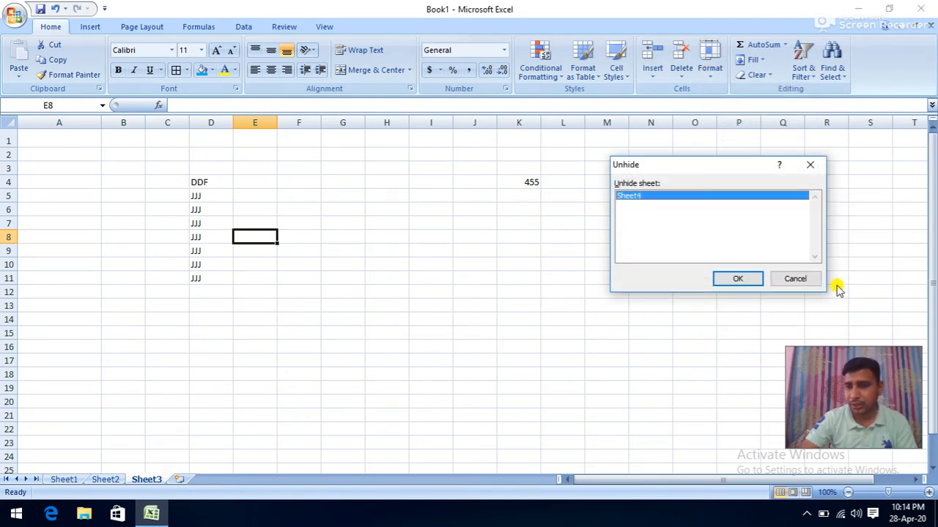
left_click(726, 279)
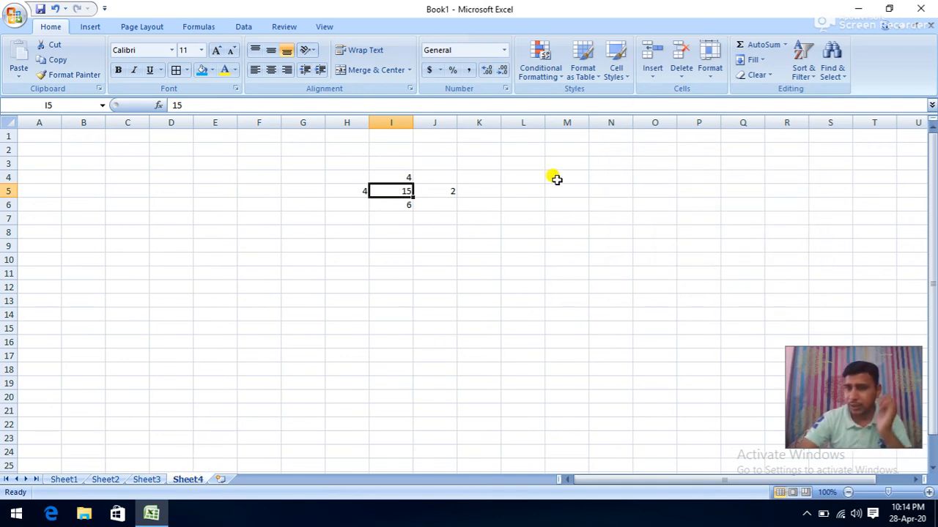
left_click(703, 72)
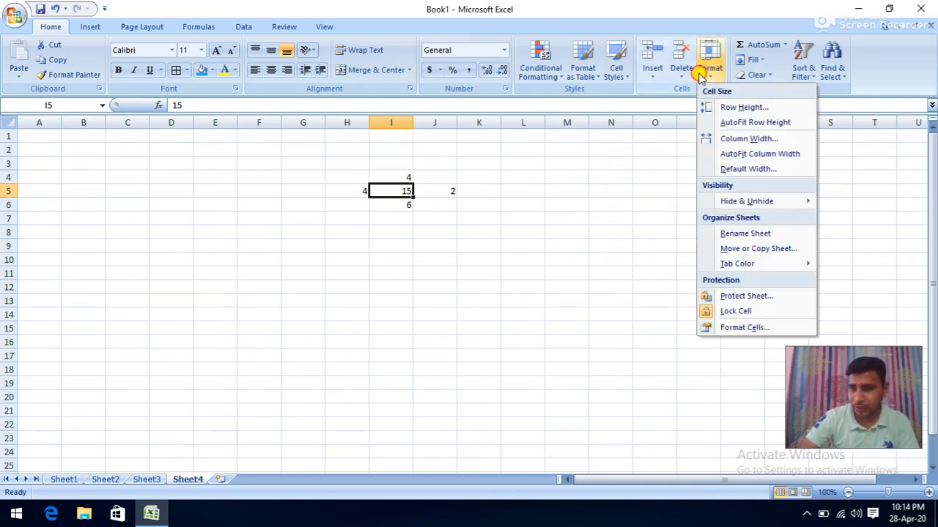
- Rename Sheet4 to PK
left_click(729, 233)
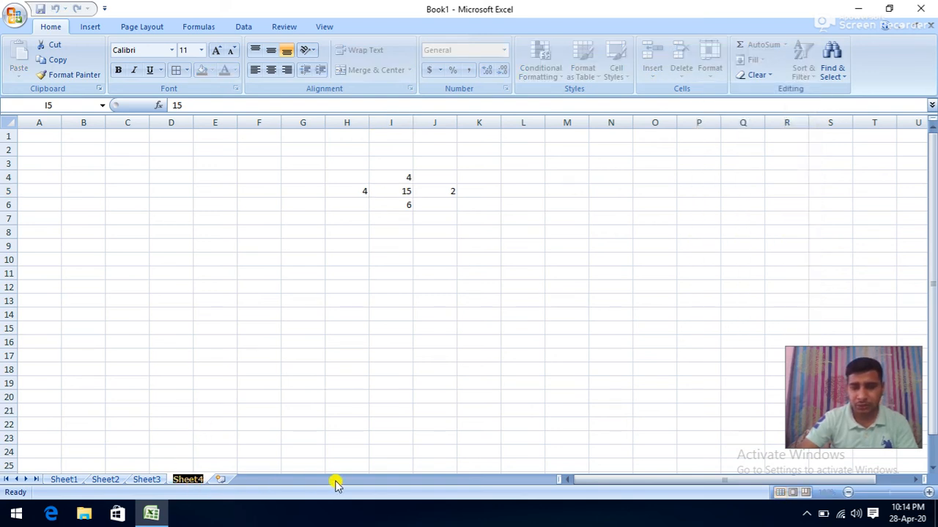
type("P")
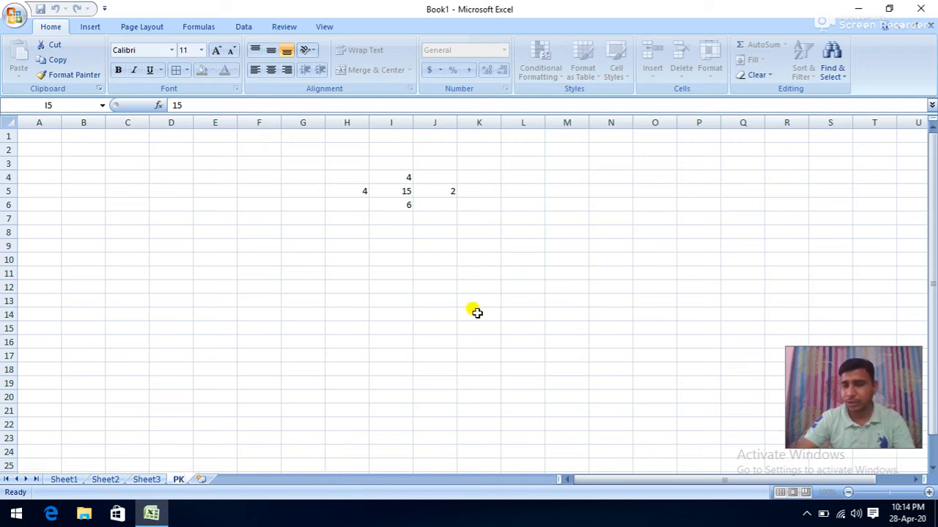
type("K")
key("Return")
left_click(520, 276)
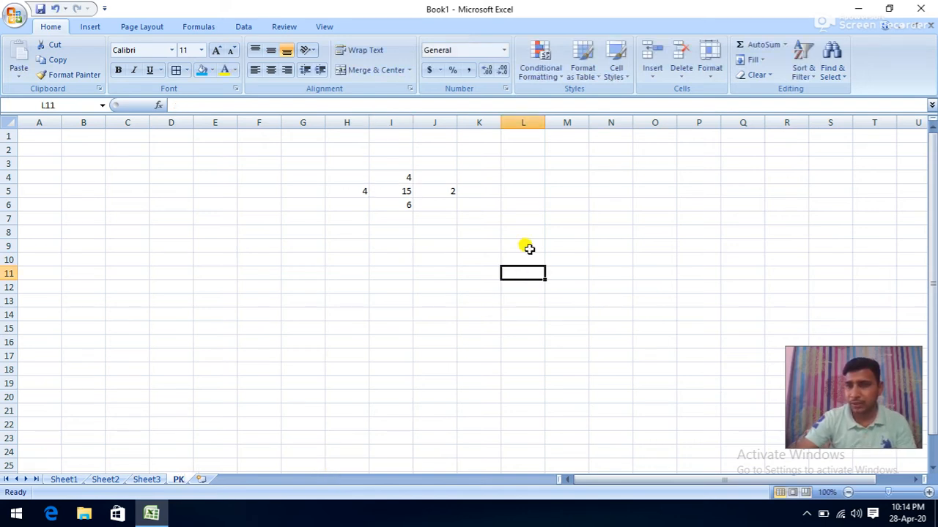
- Set up the Move or Copy dialog to create a copy of PK placed before PK
left_click(715, 73)
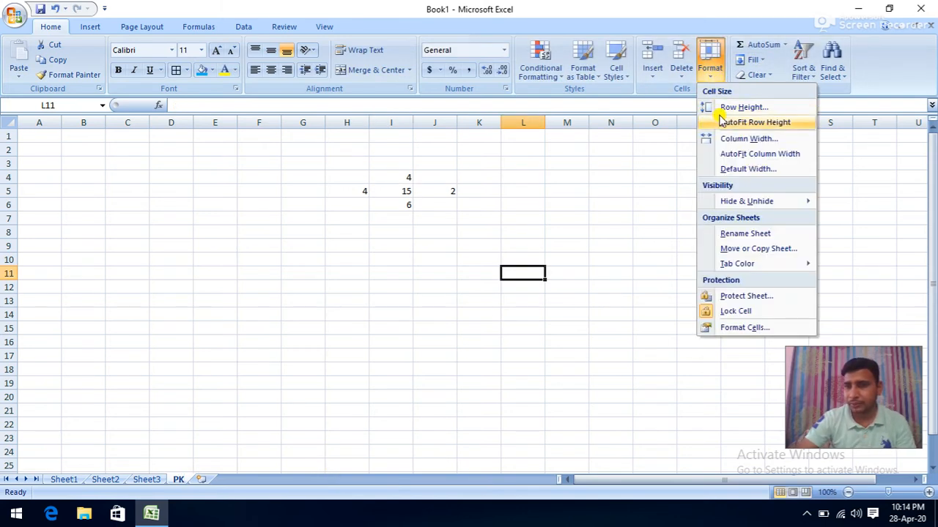
left_click(729, 250)
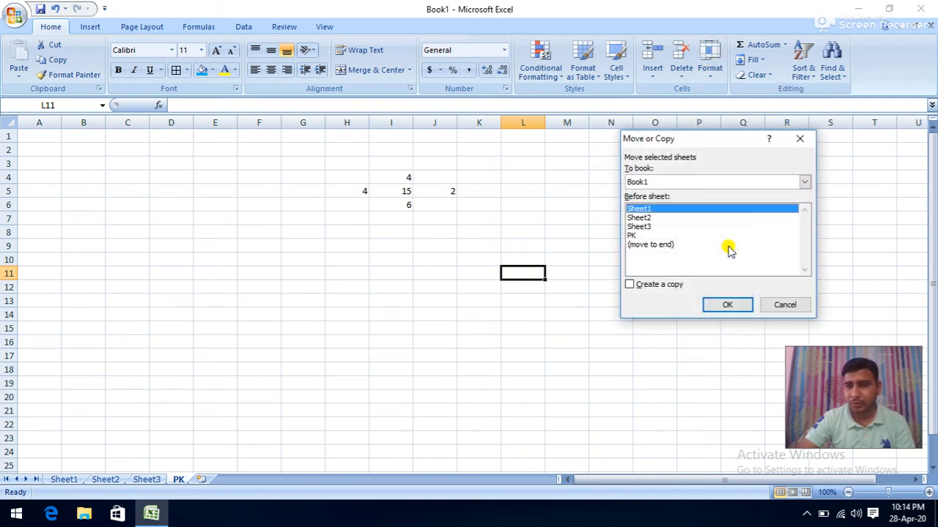
left_click(635, 236)
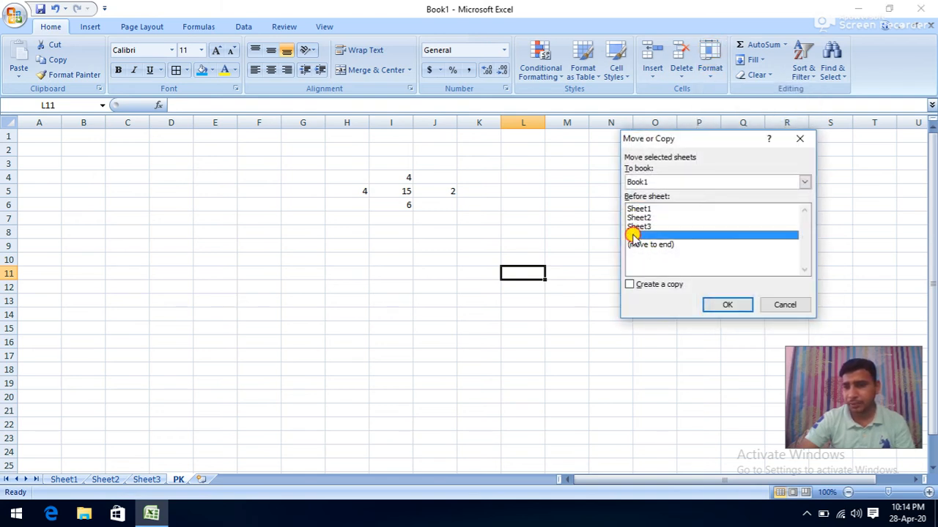
left_click(630, 284)
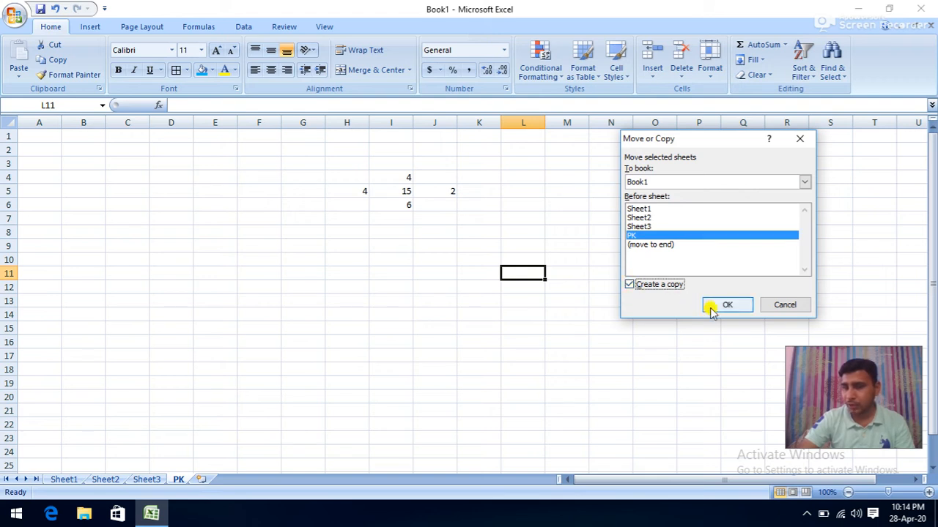
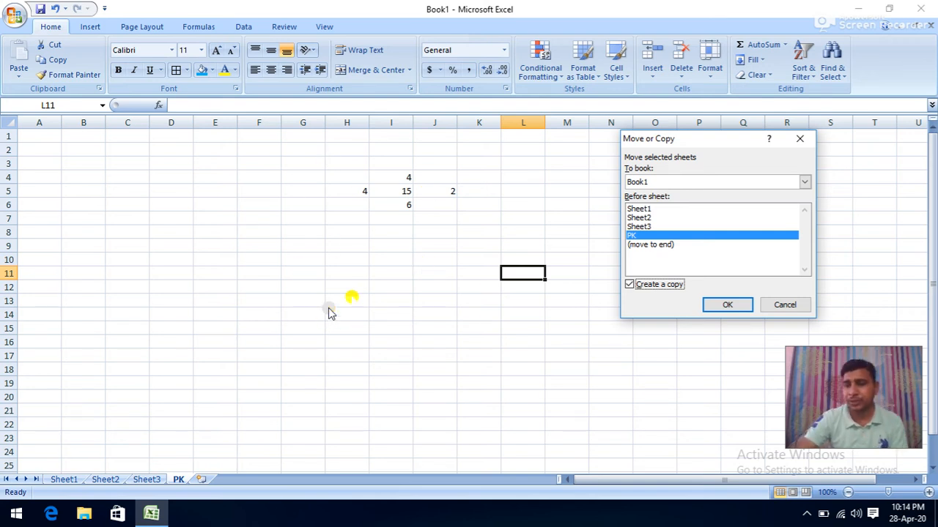
- Confirm the copy so PK (2) appears before PK, and check both sheet tabs
left_click(728, 306)
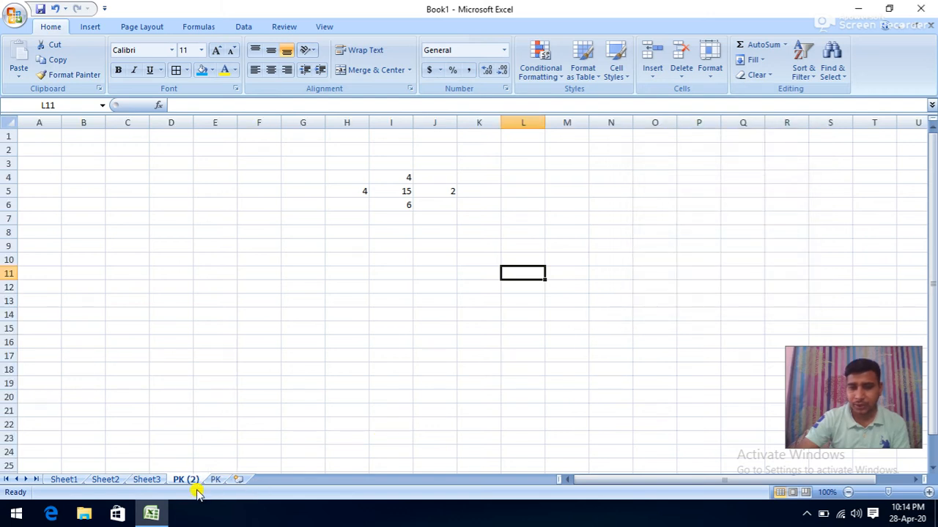
left_click(191, 482)
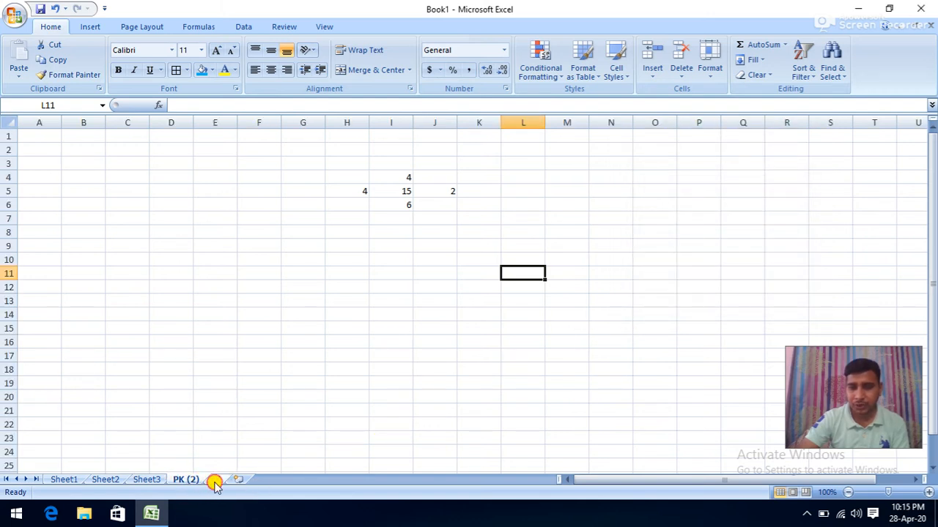
left_click(213, 482)
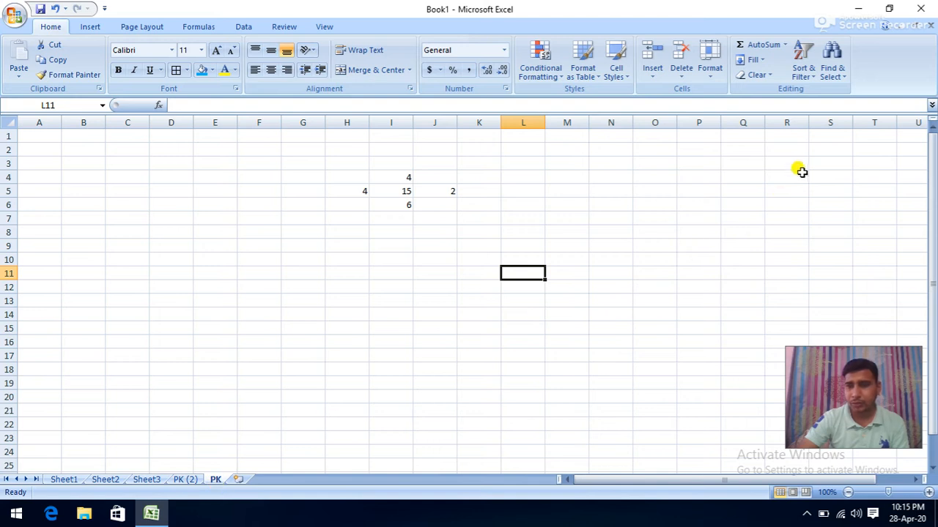
left_click(710, 66)
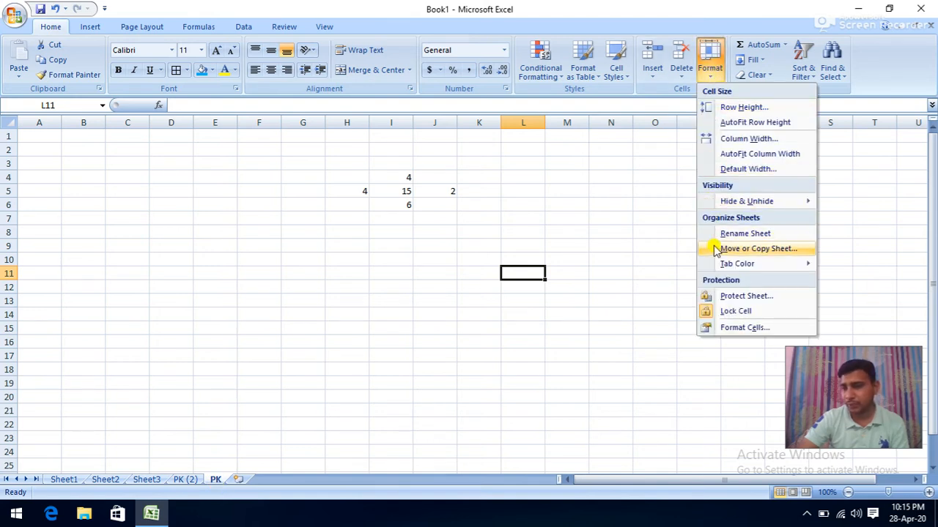
- Use Format > Tab Color to make the PK tab red and PK (2) green, then go to Sheet3
mouse_move(719, 267)
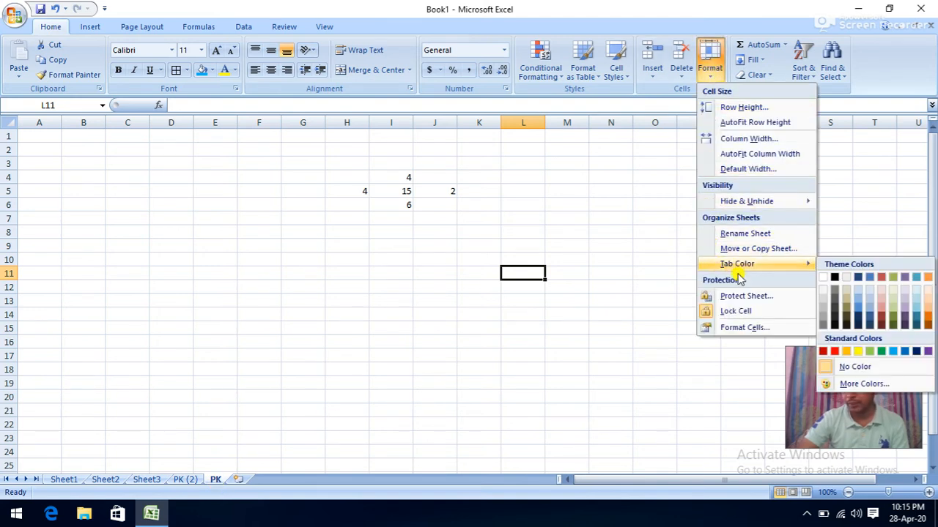
left_click(836, 352)
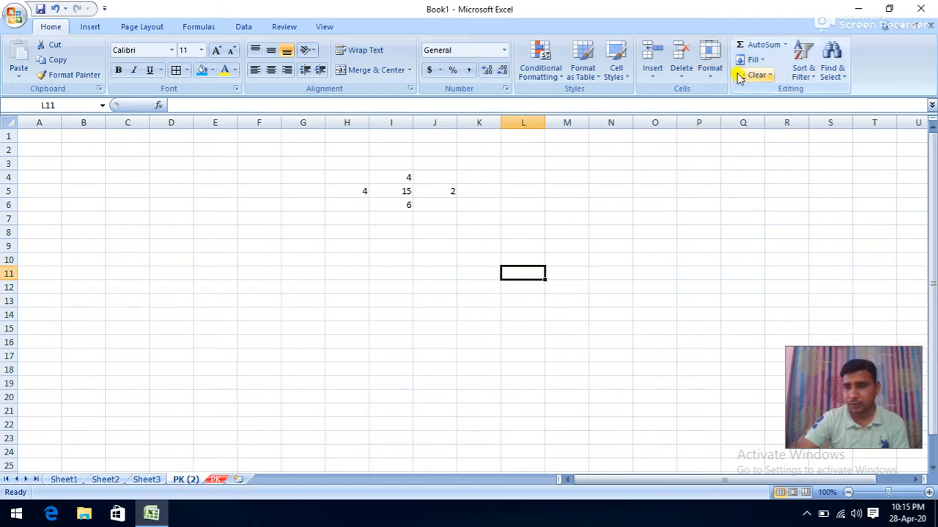
left_click(712, 69)
mouse_move(722, 263)
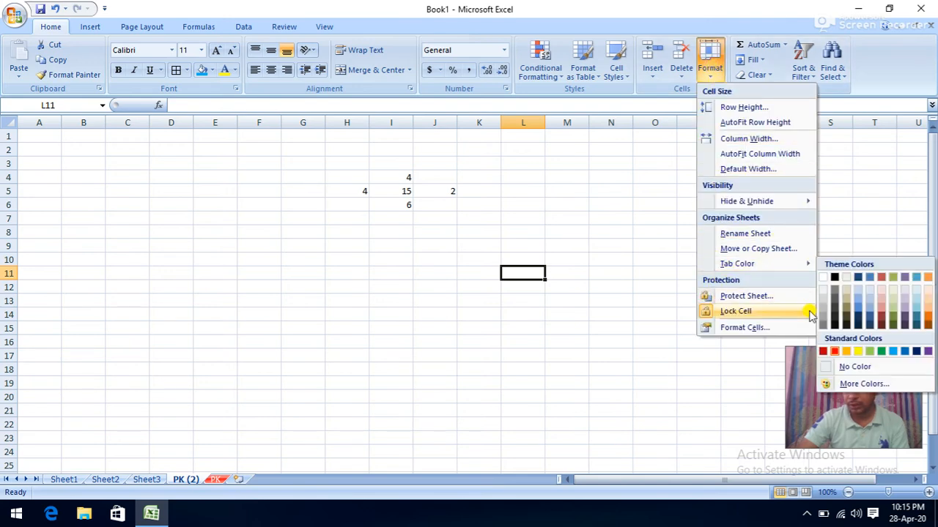
left_click(879, 352)
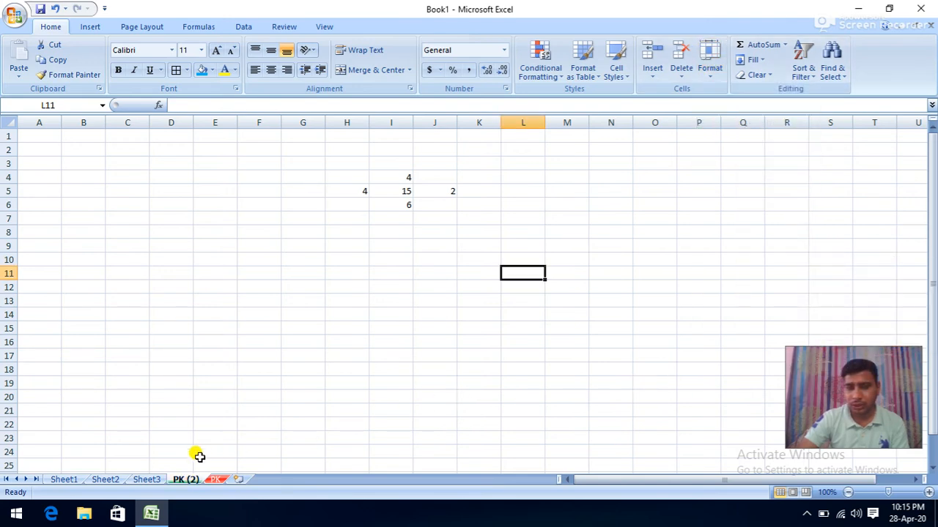
left_click(150, 481)
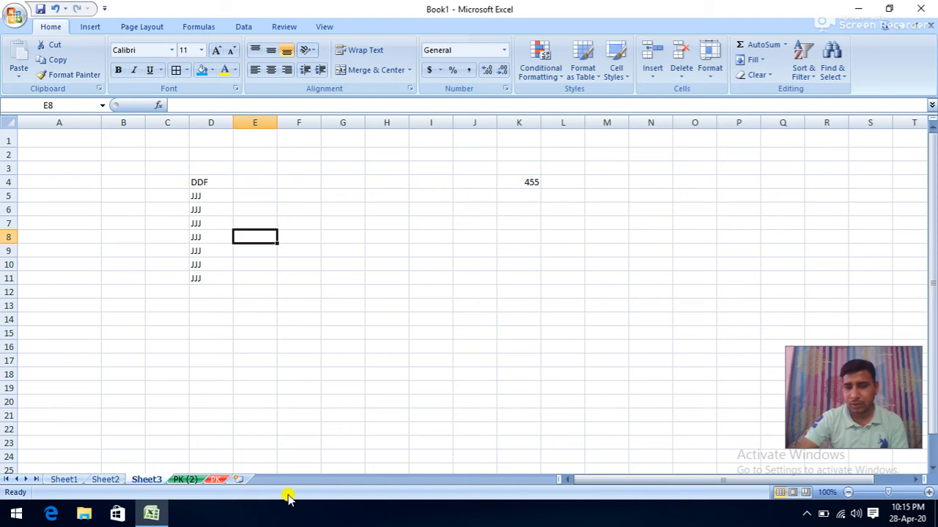
- Protect Sheet3 with a password via Format > Protect Sheet, confirming the password
left_click(592, 222)
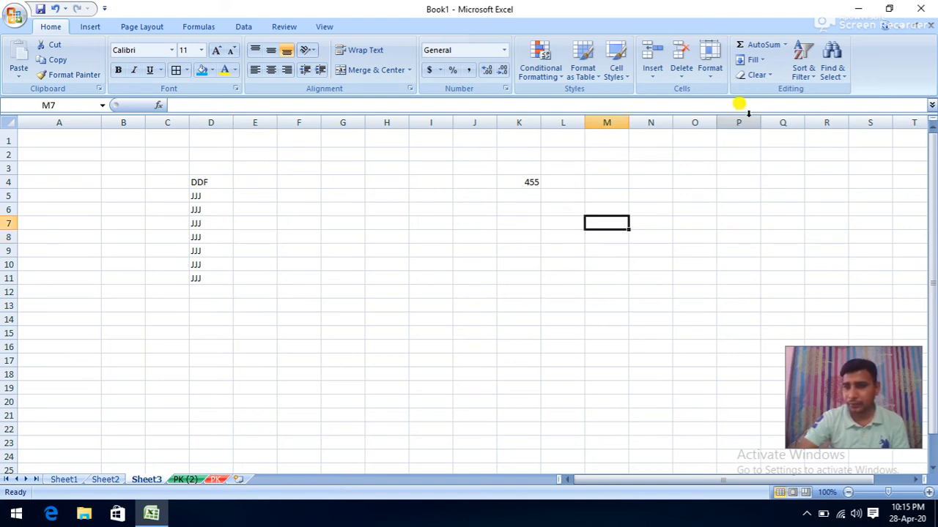
left_click(711, 73)
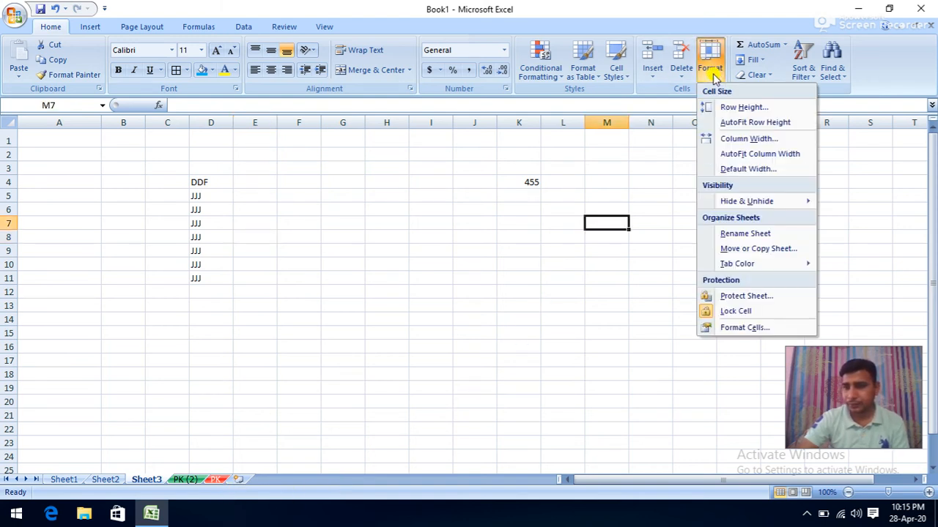
left_click(725, 297)
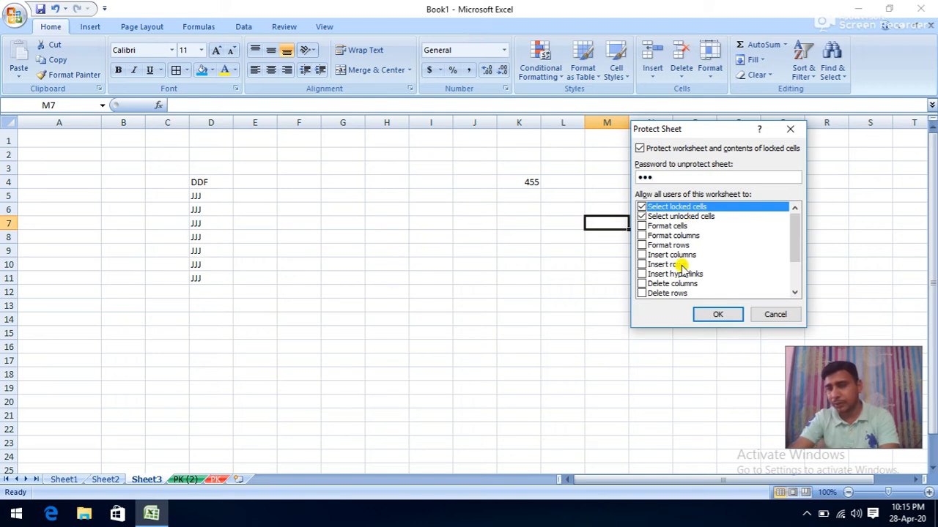
left_click(706, 314)
type("12")
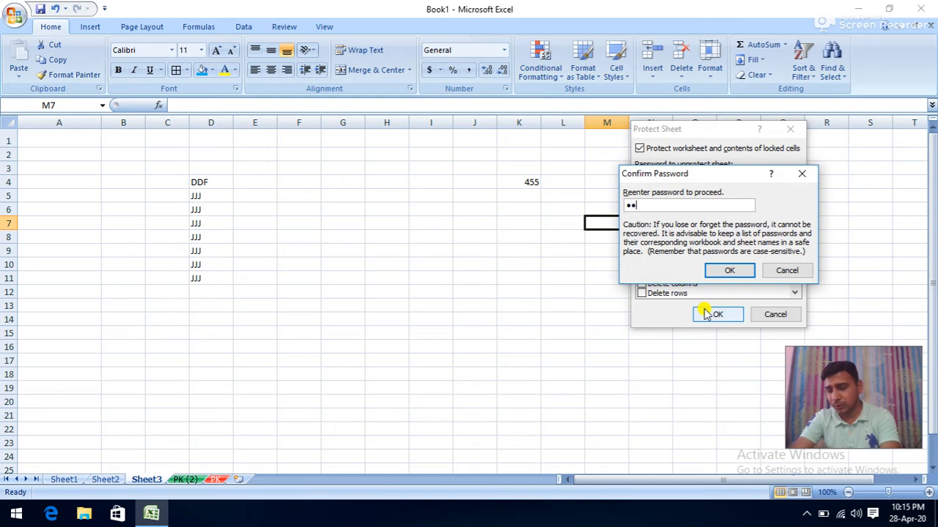
type("3")
left_click(721, 272)
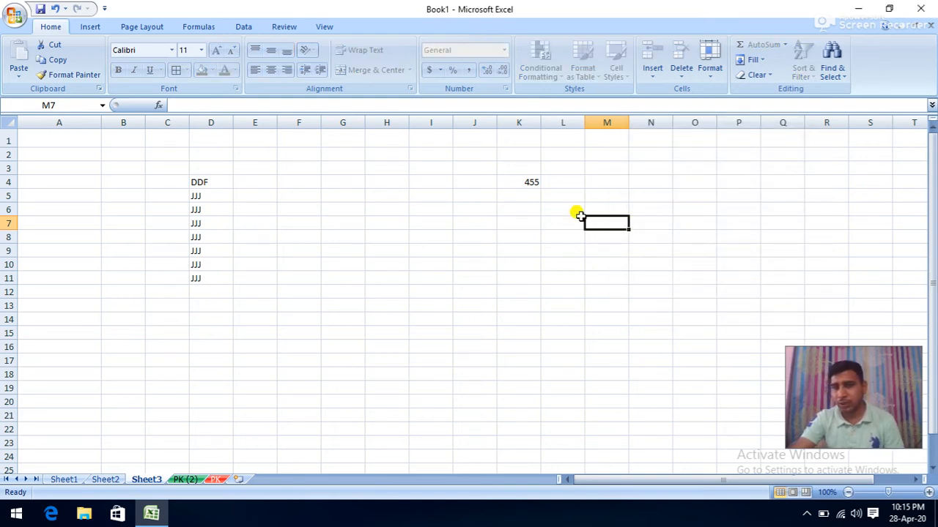
- Try editing the value 455 in K4 and dismiss the protected-cell warning
left_click(531, 182)
double_click(532, 183)
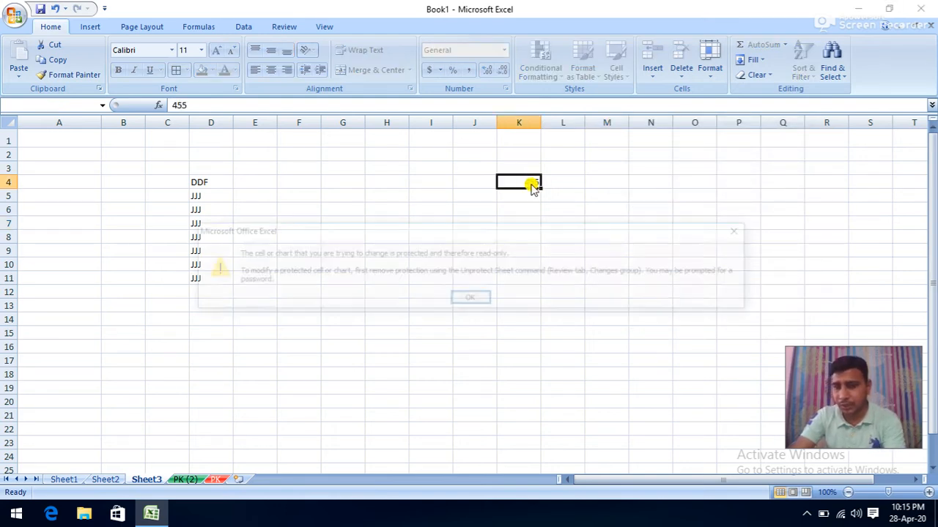
left_click(475, 297)
key("Delete")
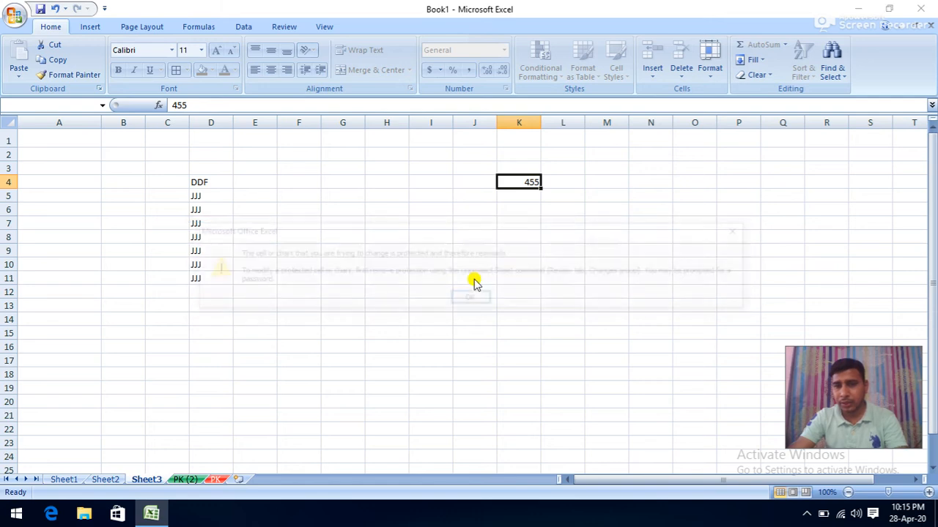
left_click(472, 297)
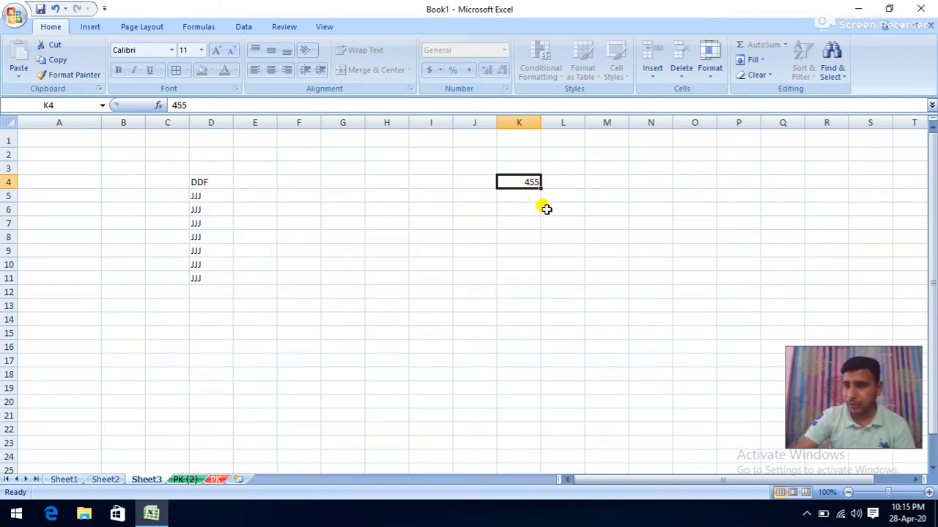
- Unprotect Sheet3 with its password and enter GGGHF in K7
left_click(709, 73)
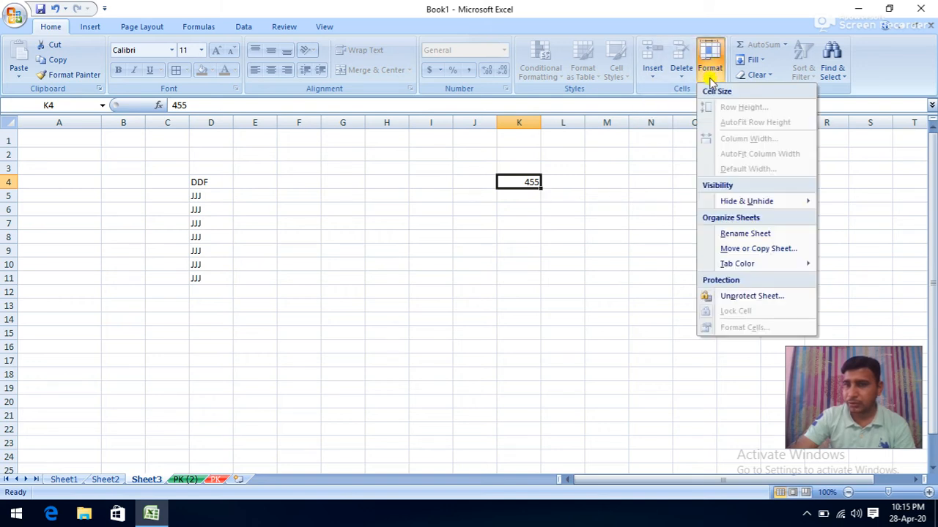
left_click(720, 296)
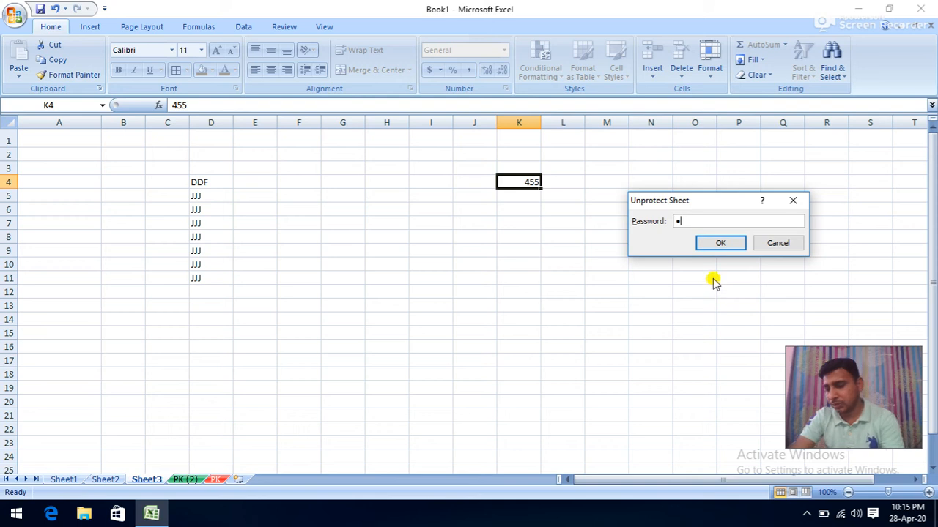
left_click(715, 242)
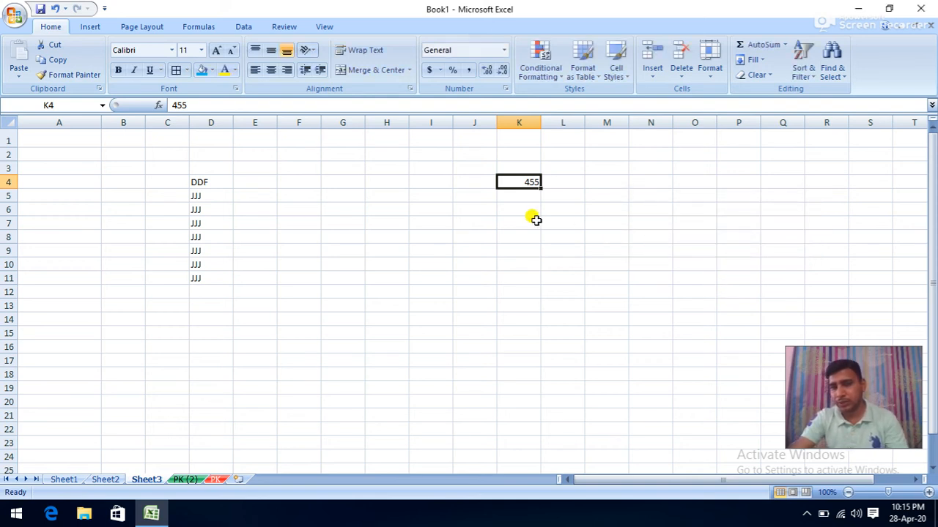
left_click(535, 221)
type("GGGHF")
left_click(523, 248)
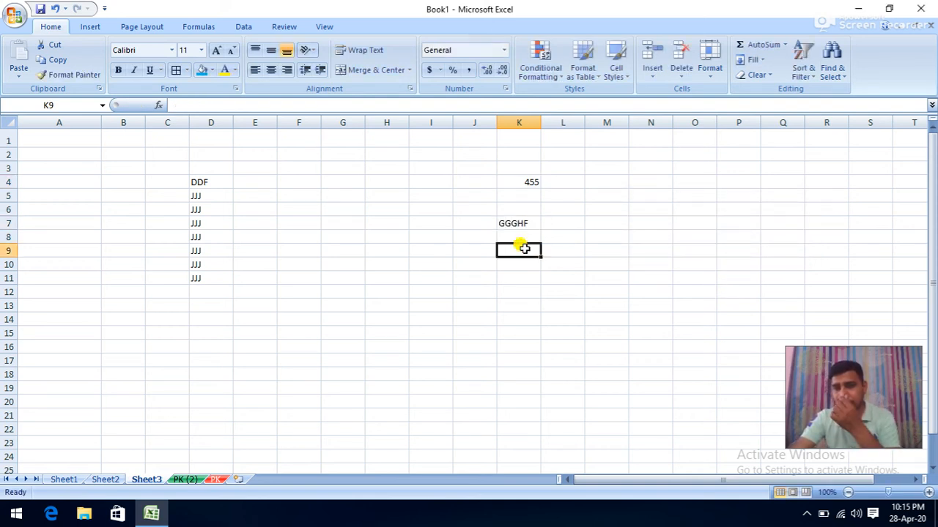
- Look over the Format menu's locking options and select K4 and K7 in turn
left_click(709, 67)
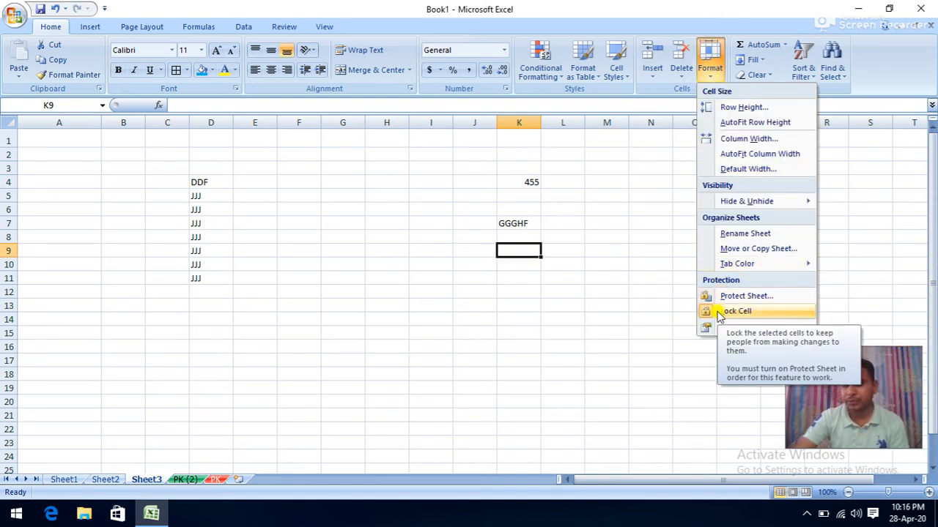
left_click(317, 195)
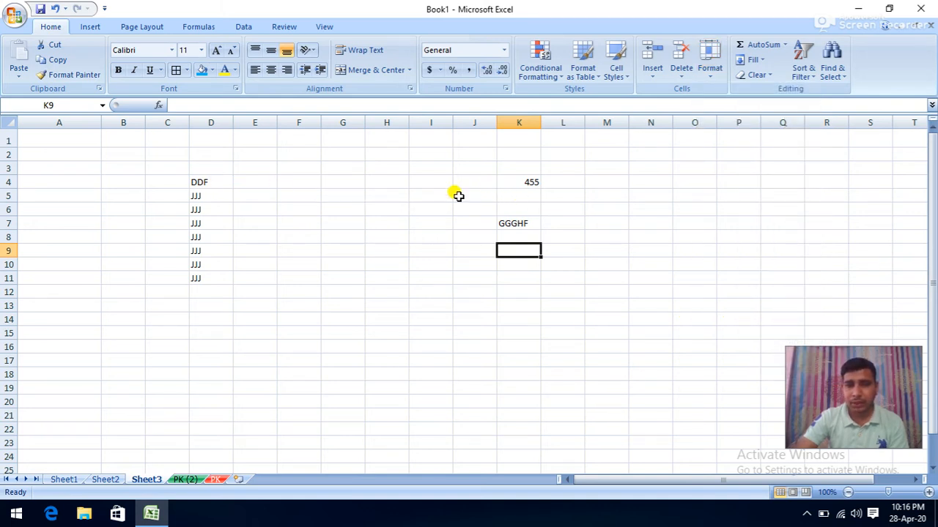
left_click(512, 182)
left_click(508, 223)
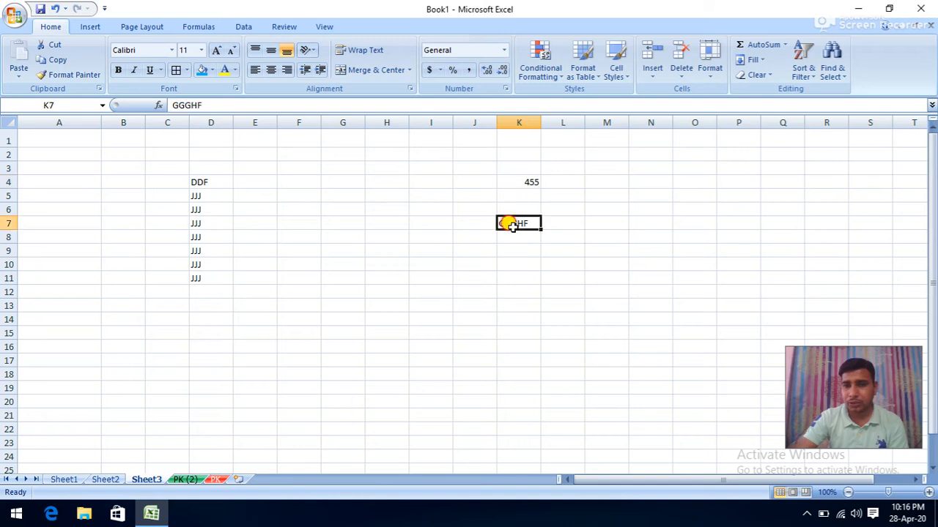
left_click(524, 183)
left_click(511, 222)
left_click(527, 182)
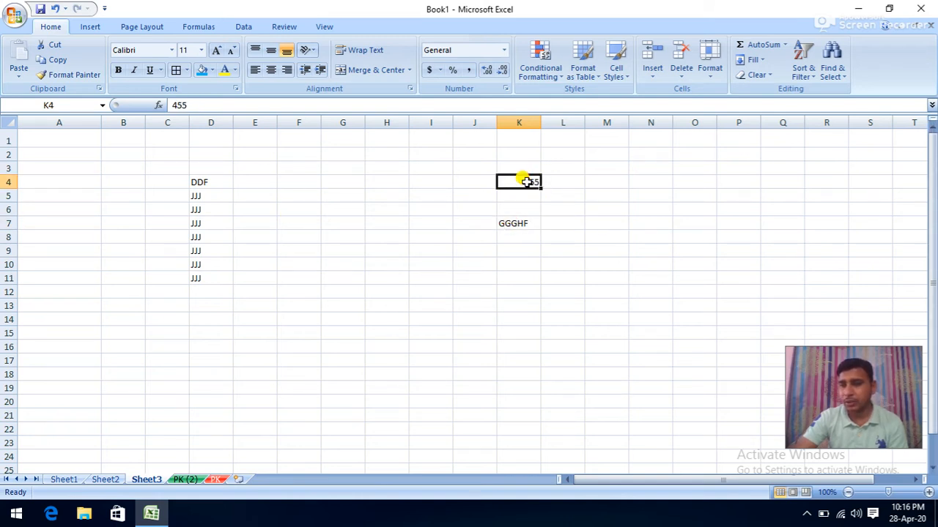
- Toggle Lock Cell off for K4 and K7 so they stay editable
left_click(710, 73)
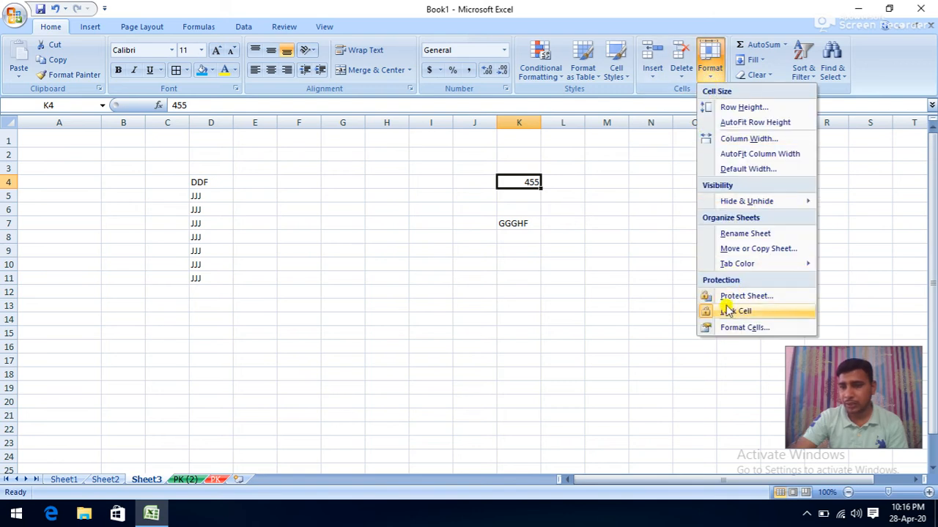
left_click(734, 310)
left_click(525, 223)
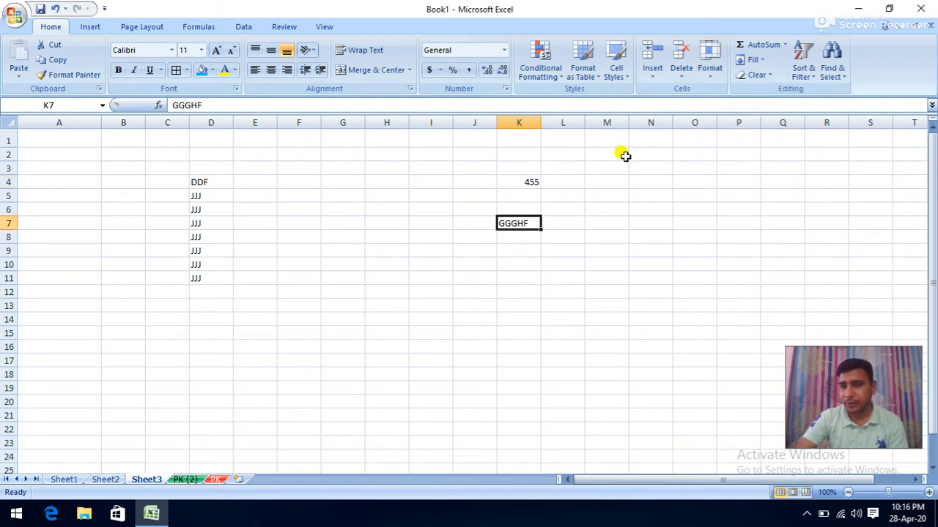
left_click(710, 73)
left_click(735, 310)
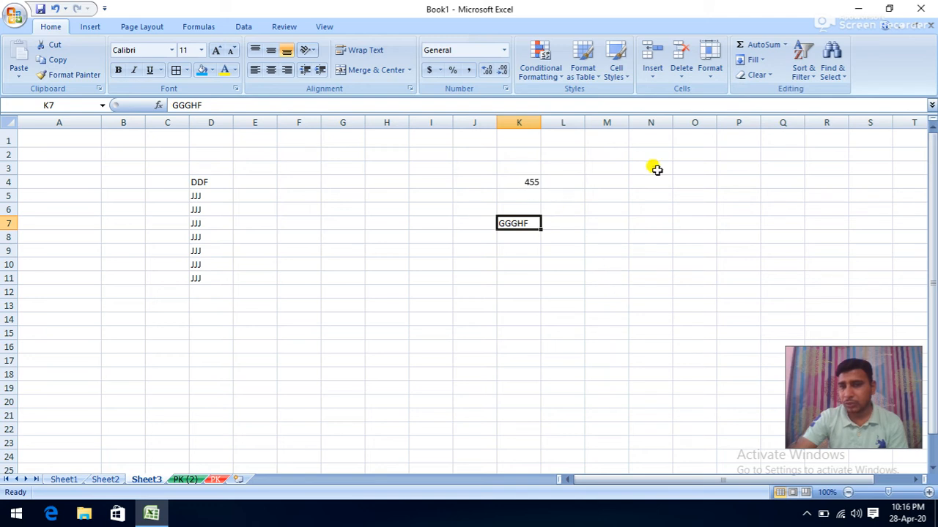
left_click(710, 73)
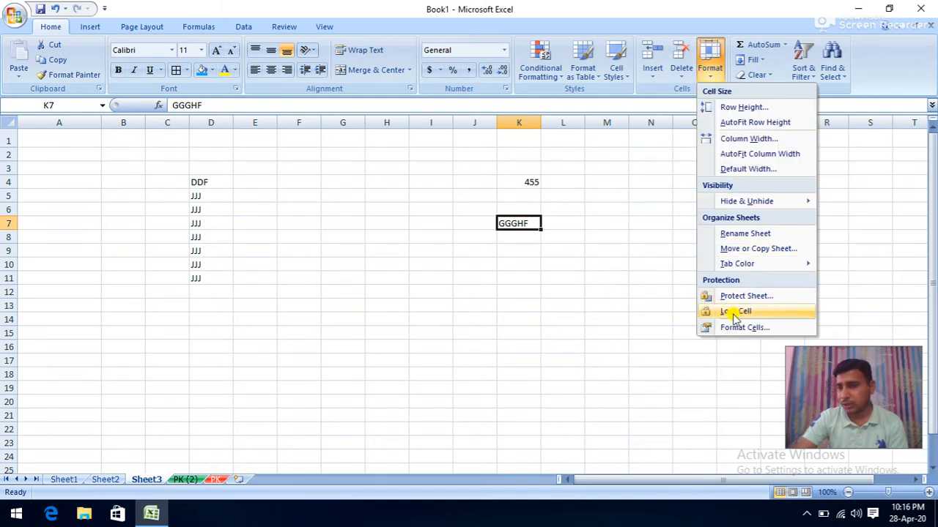
left_click(506, 176)
left_click(508, 182)
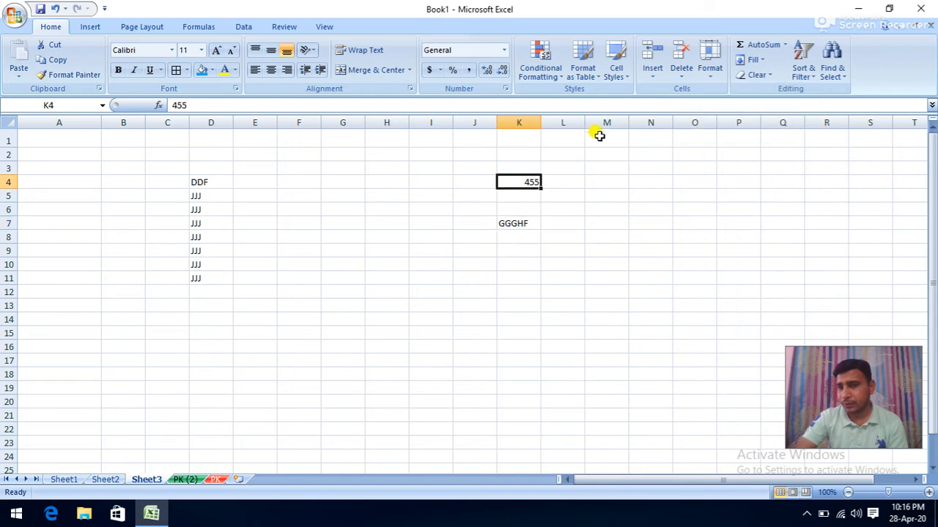
left_click(710, 69)
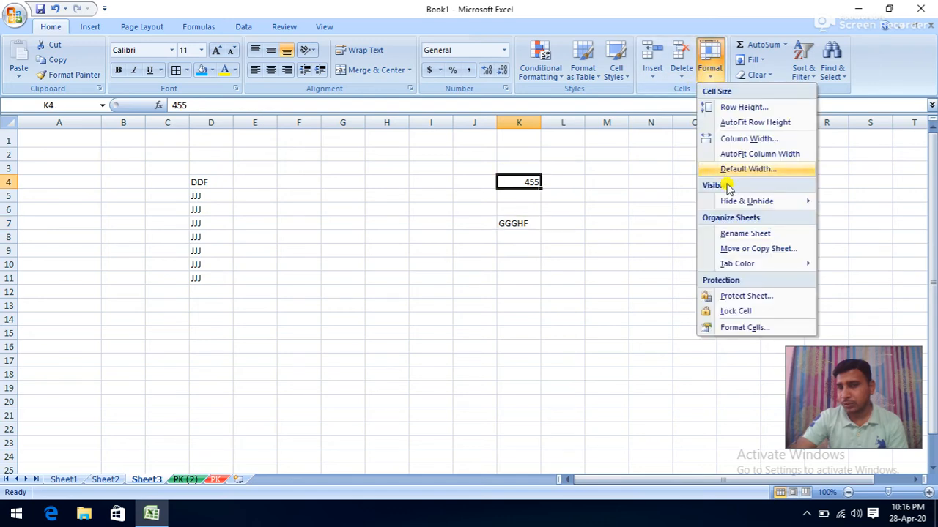
- Protect Sheet3 with a password and confirm that locked cell H6 rejects edits
left_click(746, 296)
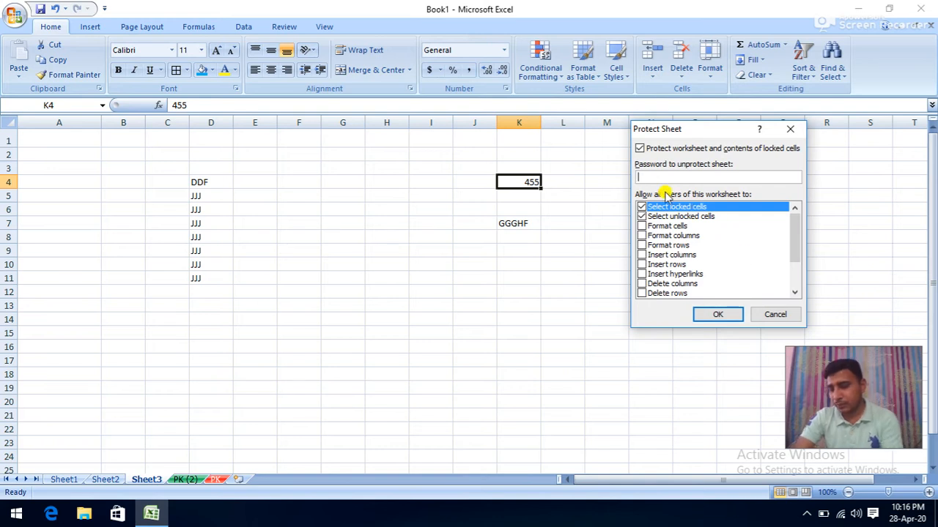
left_click(717, 315)
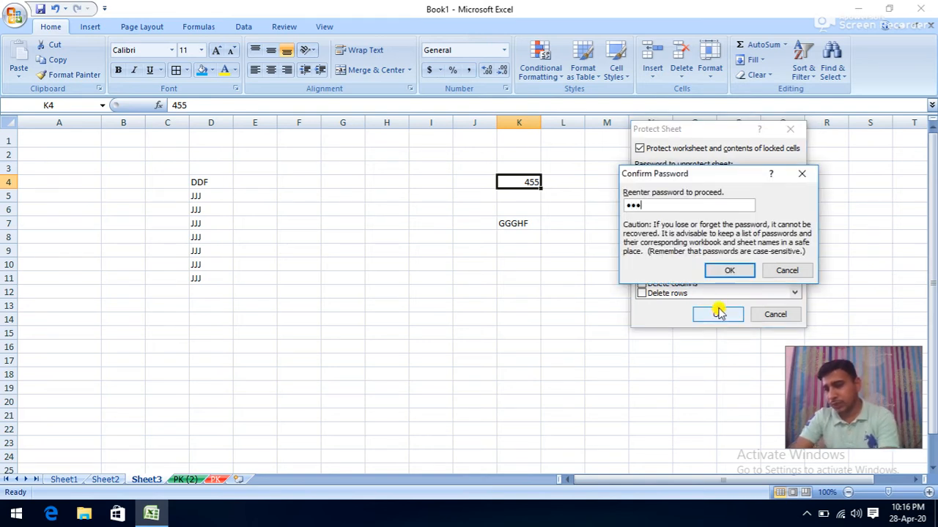
left_click(729, 270)
left_click(386, 211)
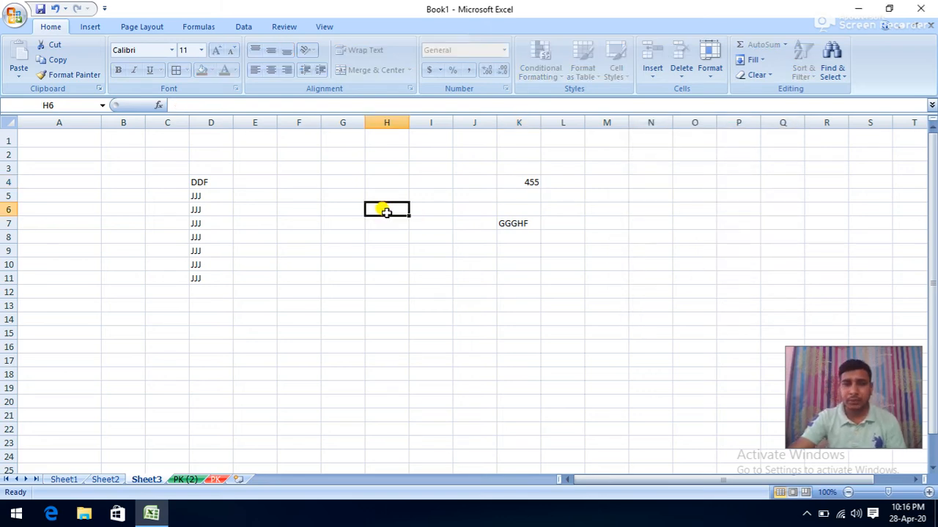
double_click(386, 211)
left_click(471, 299)
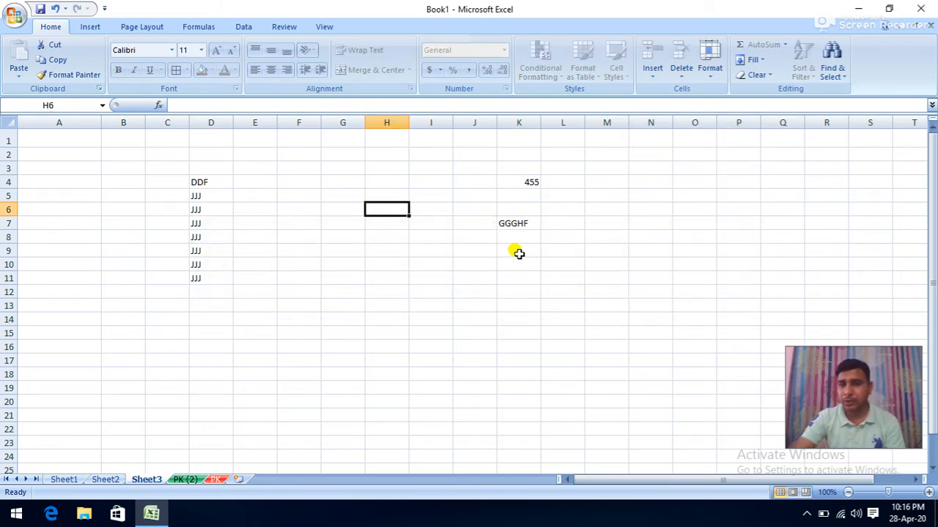
- Overwrite the unlocked K7 with YYY and change K4 to 256
left_click(514, 225)
type("YYY")
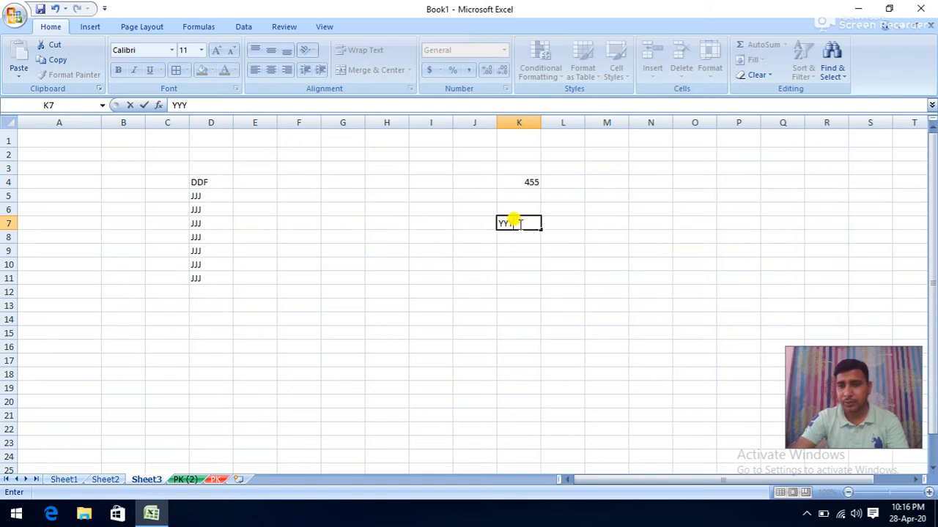
left_click(520, 181)
type("256")
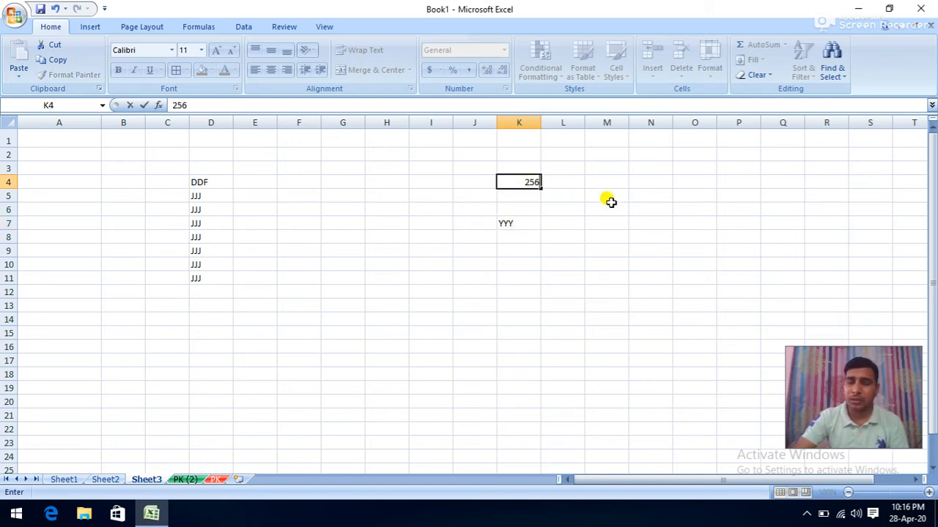
left_click(611, 204)
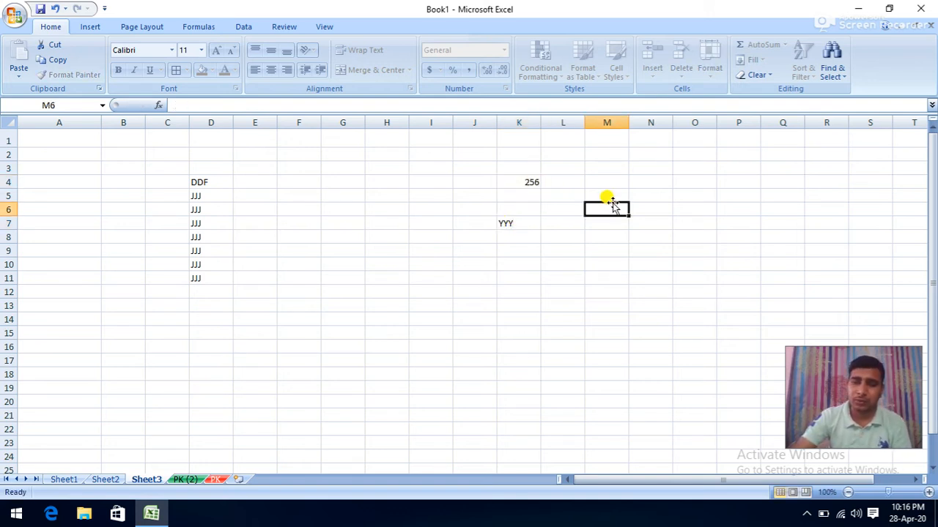
- Change the unlocked cells K4 to SD and K7 to GG
left_click(716, 79)
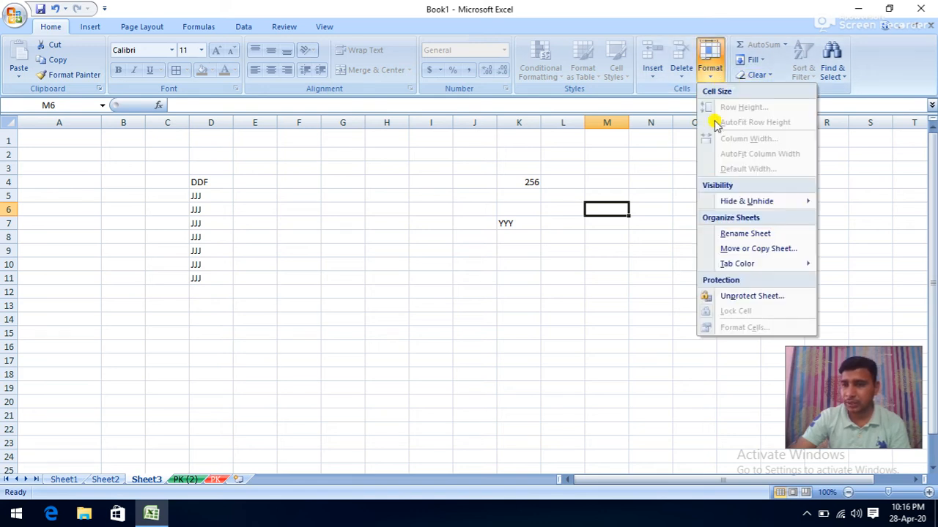
left_click(531, 182)
left_click(525, 180)
type("SD")
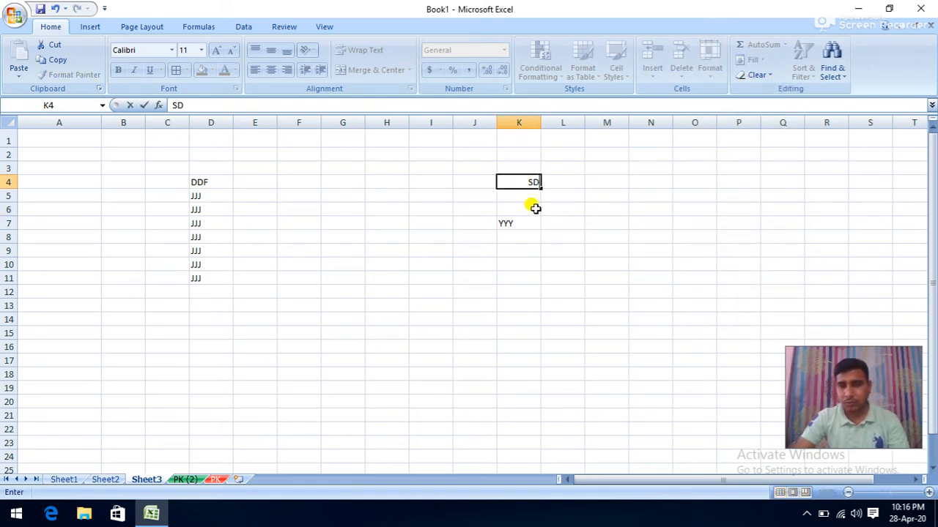
left_click(517, 222)
type("GG")
- Confirm locked cells I8 and C6 refuse typing, dismissing each warning
left_click(442, 233)
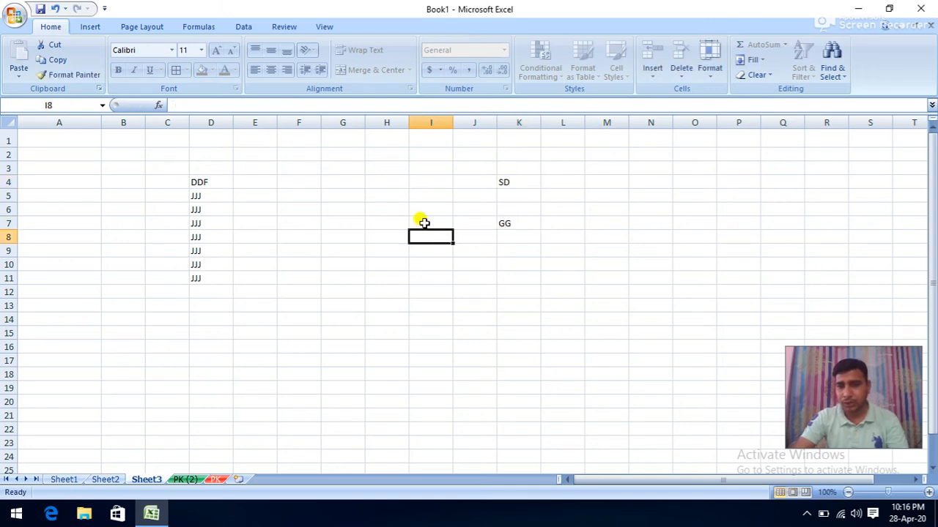
key("g")
left_click(477, 300)
left_click(185, 211)
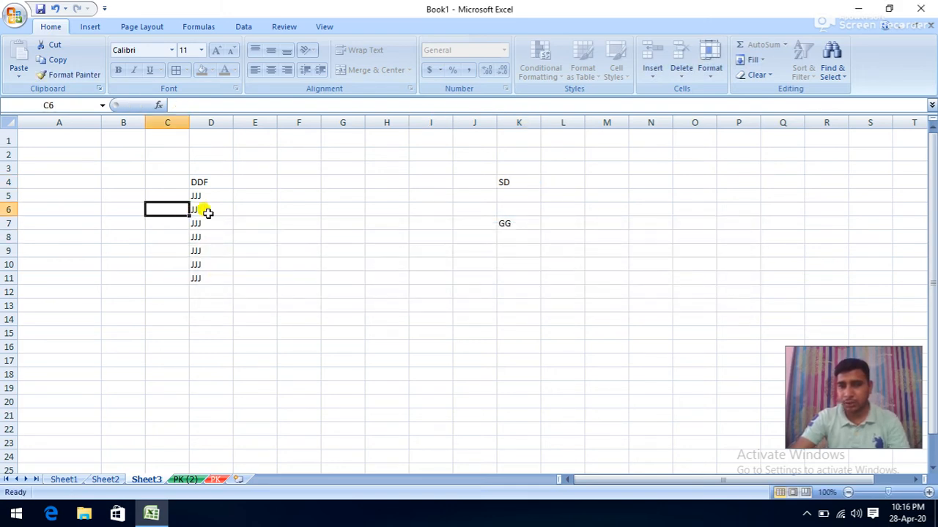
key("g")
left_click(458, 300)
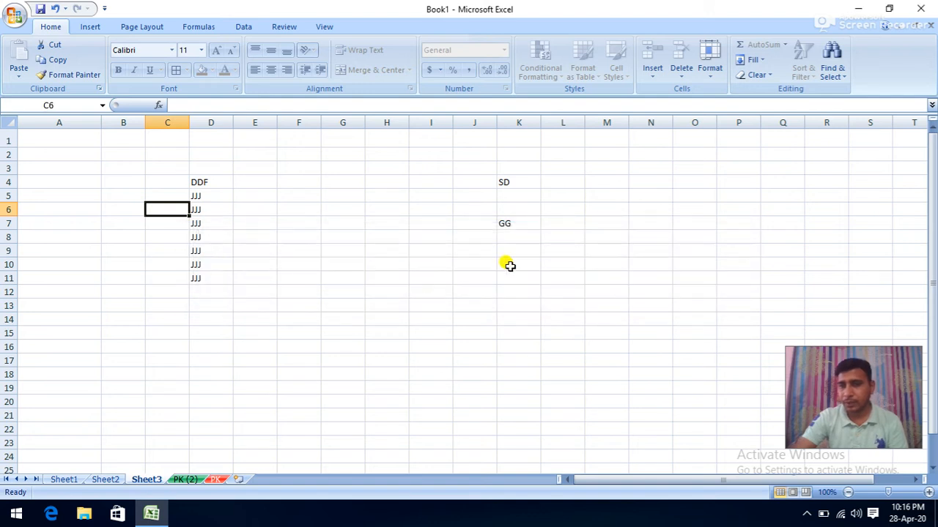
- Unprotect Sheet3 with its password and type GHHJ into I7
left_click(711, 52)
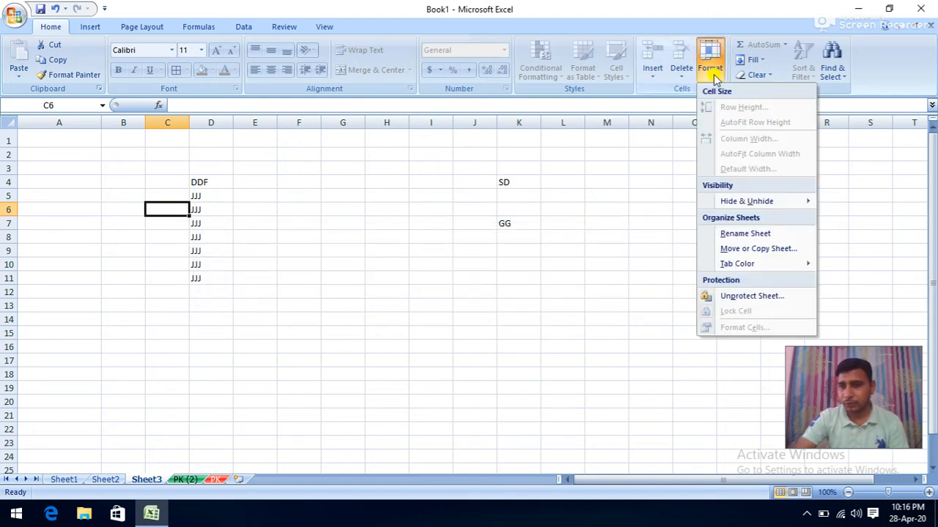
left_click(739, 296)
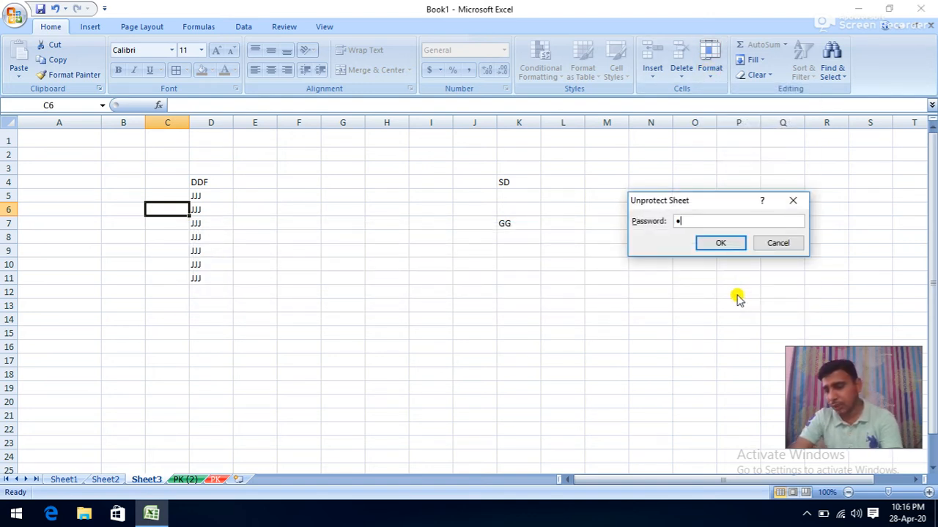
left_click(720, 243)
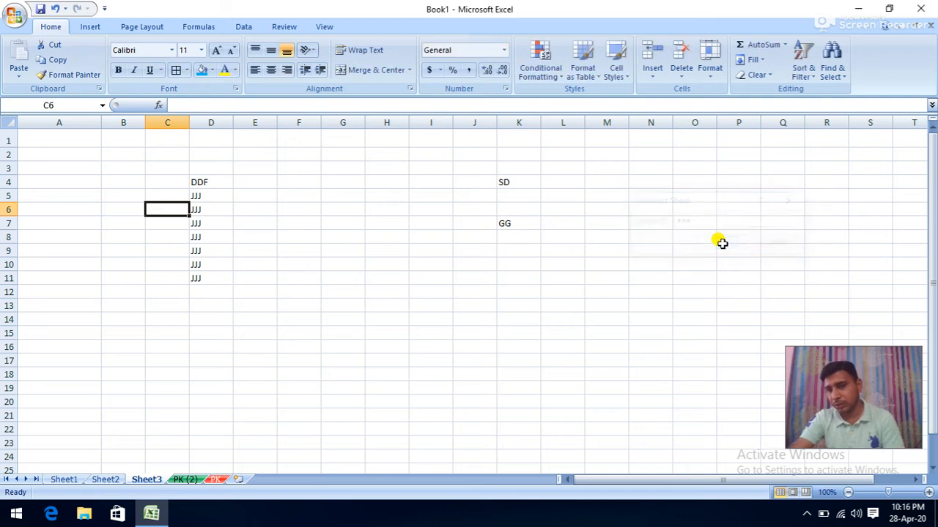
left_click(440, 223)
type("GHHJ")
left_click(480, 262)
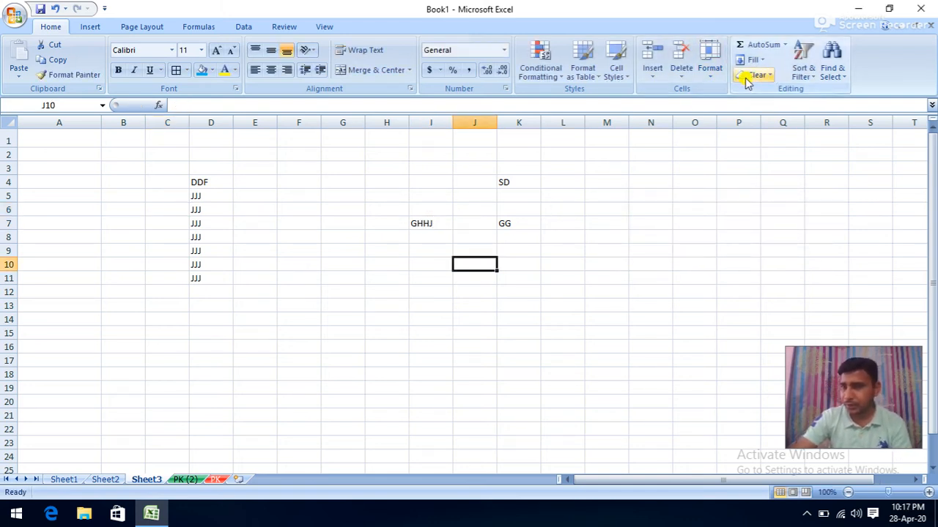
left_click(722, 80)
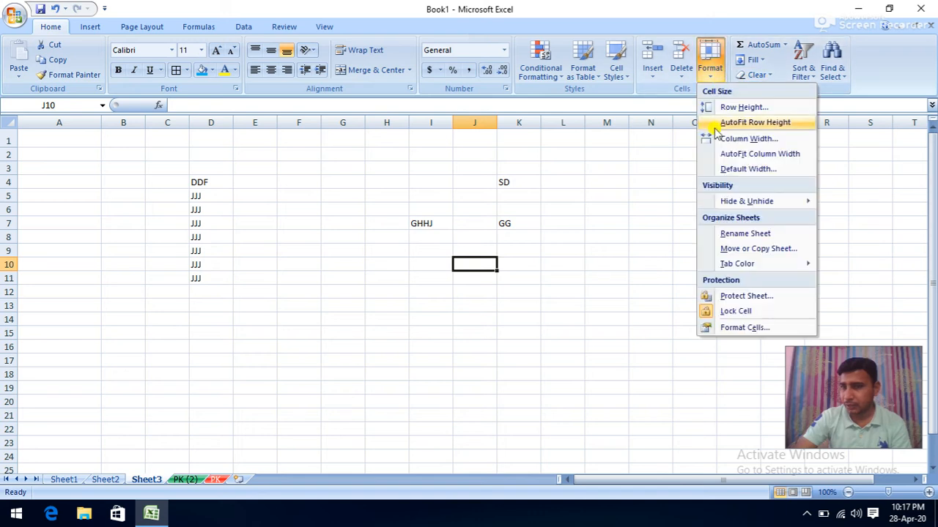
- Format J10 as Accounting and enter 4,564,756 so it shows $4,564,756.00
left_click(735, 331)
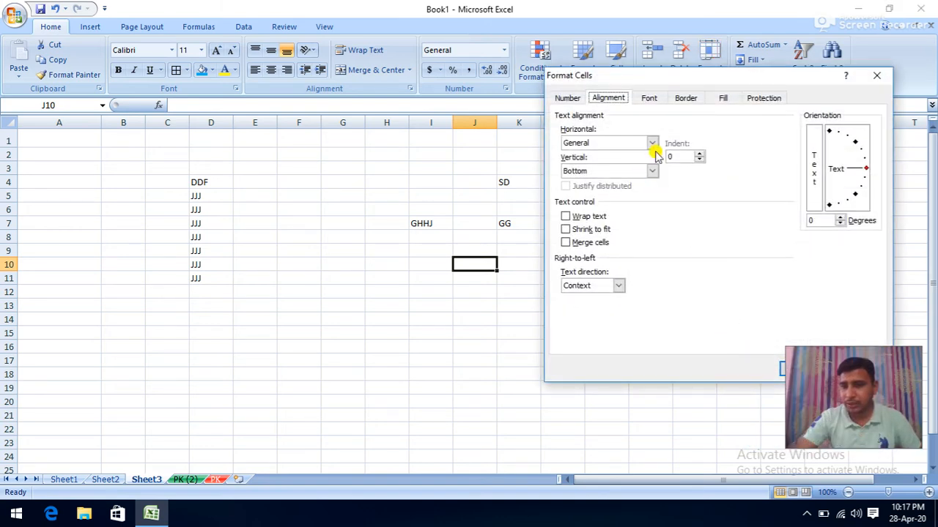
left_click(564, 98)
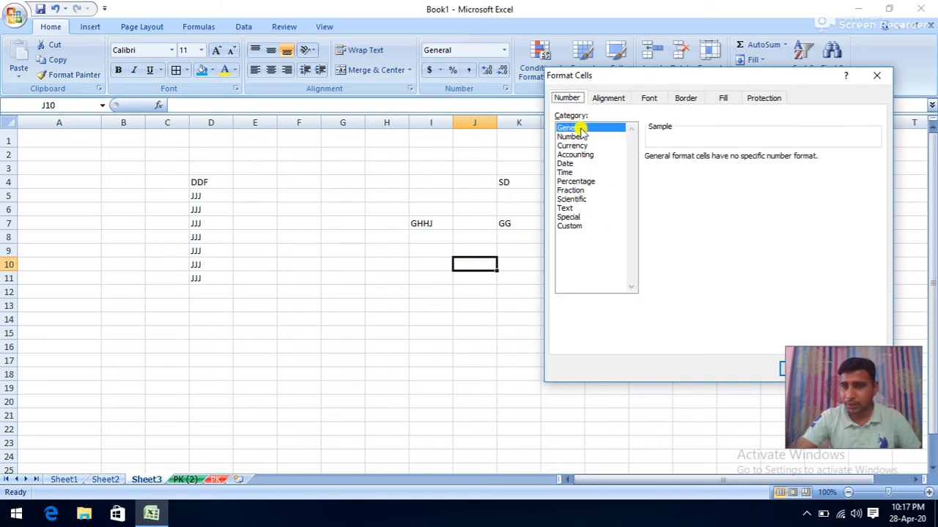
left_click(586, 155)
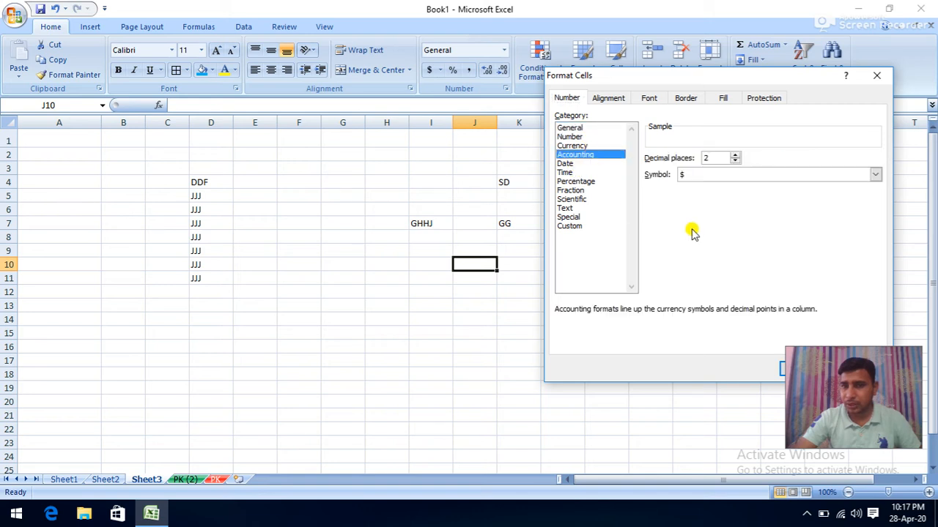
left_click(780, 371)
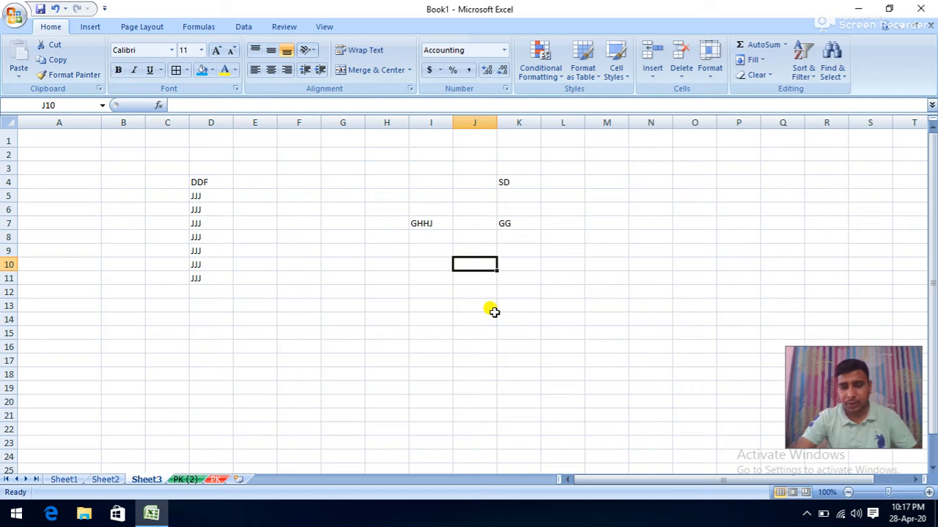
type("4,564,756")
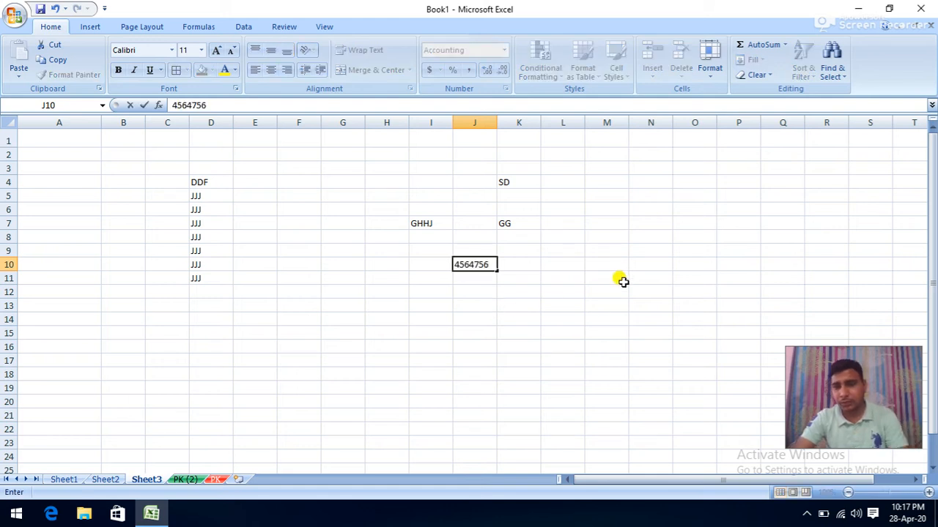
left_click(620, 277)
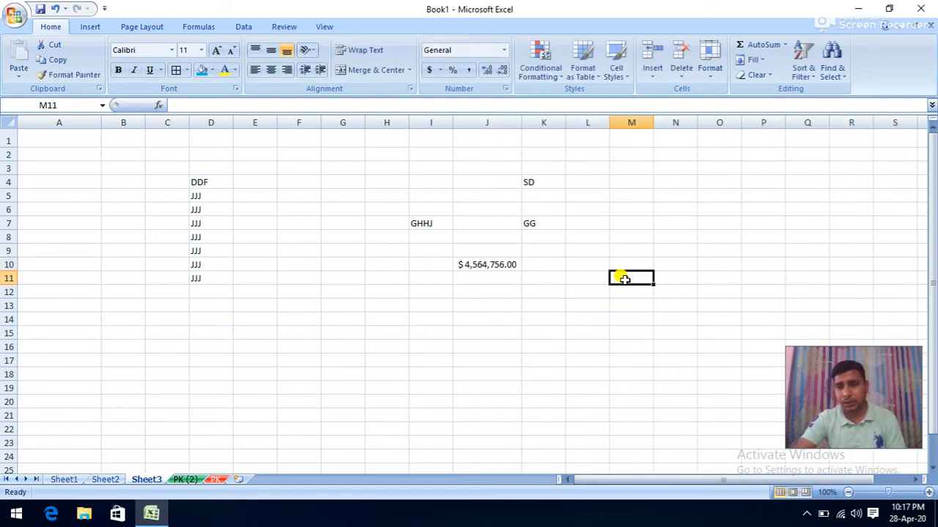
left_click(490, 263)
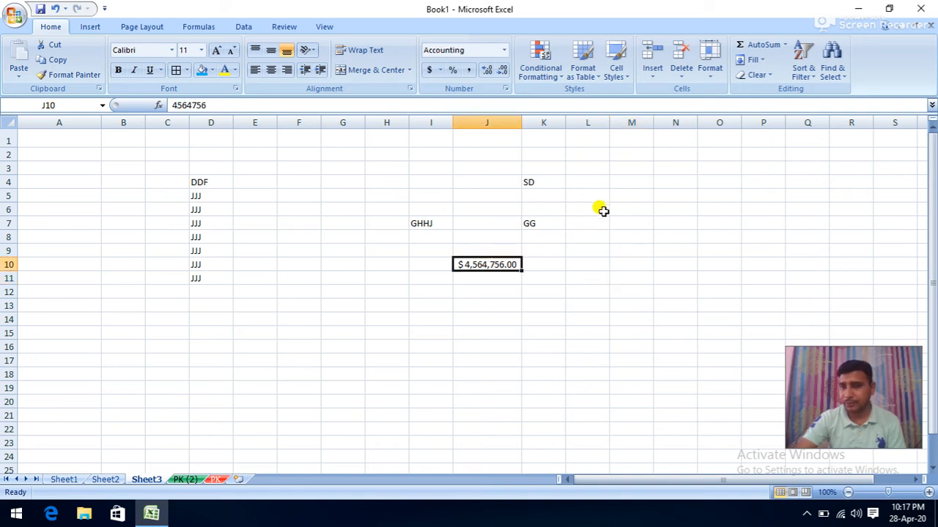
left_click(709, 64)
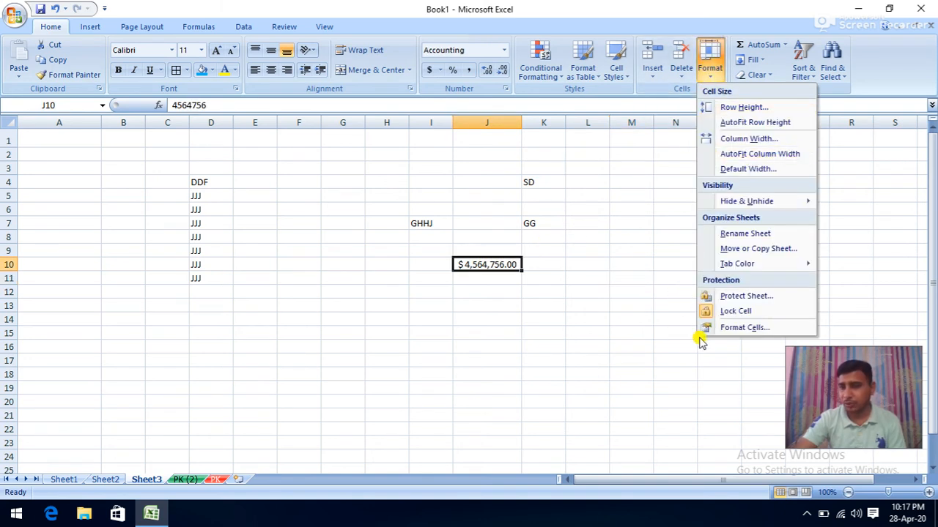
left_click(574, 209)
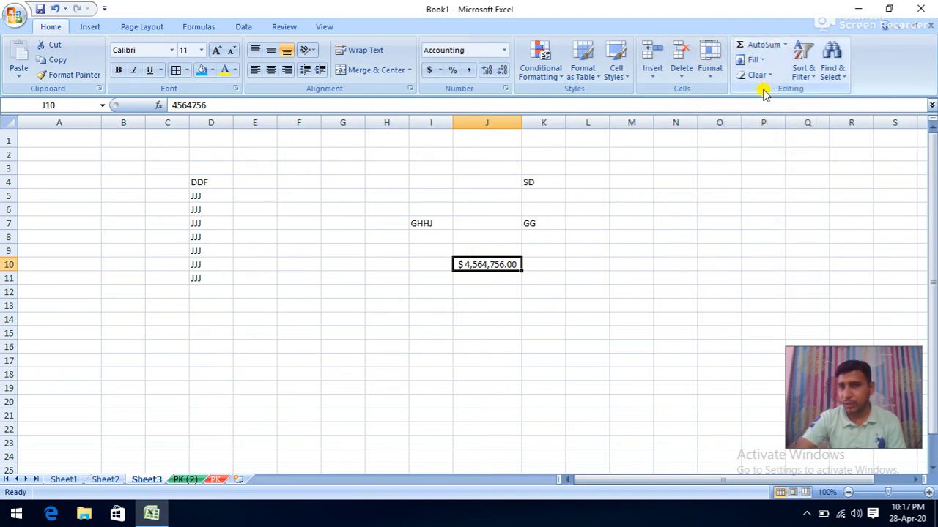
- Insert a new worksheet and enter 88, 45, 66, 44, 55 and 23 down column E from E2
left_click(238, 481)
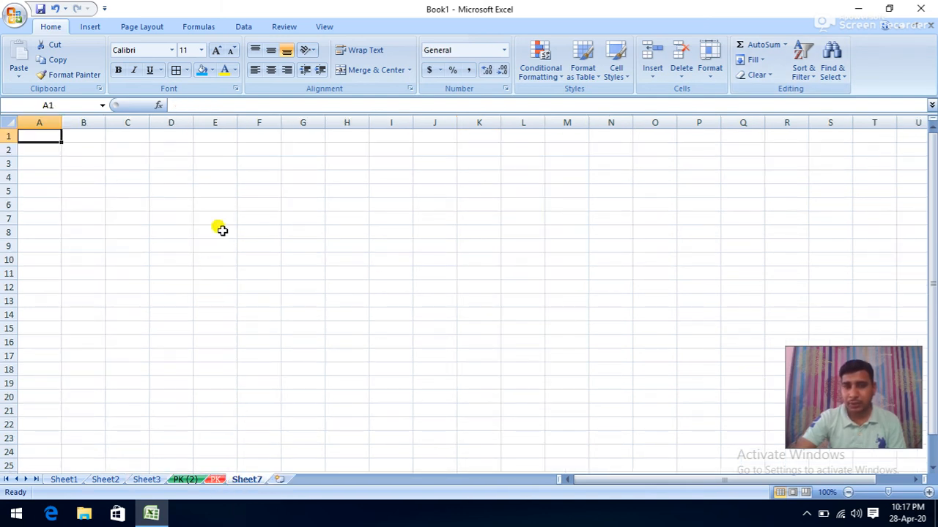
left_click(204, 145)
type("8")
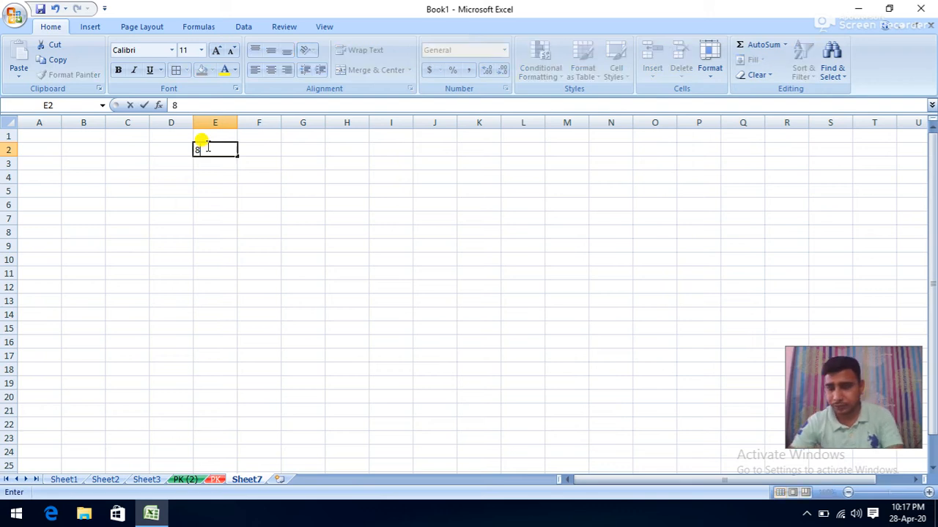
type("45")
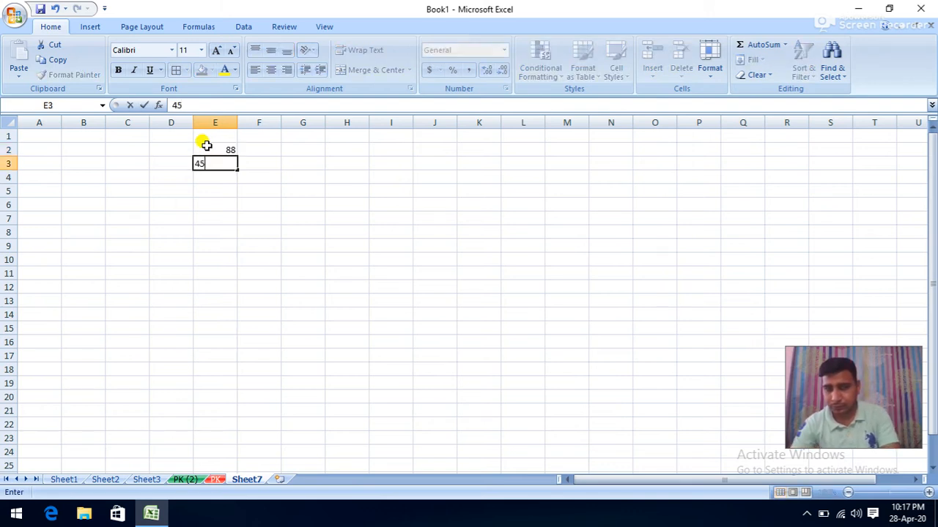
key("Return")
type("66")
key("Return")
type("44")
key("Return")
type("55")
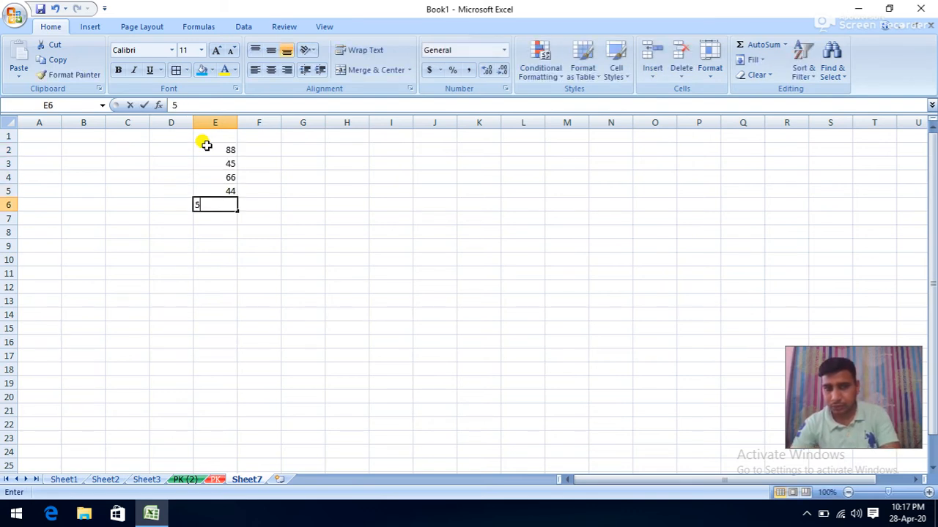
key("Return")
type("1")
key("Return")
type("23")
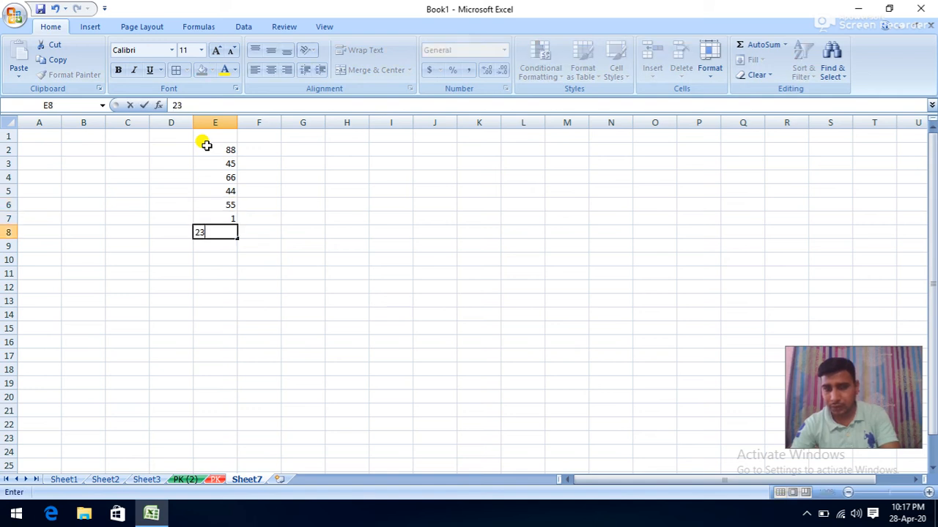
key("ctrl+Return")
- Correct E7 to 12, then add 56, 44, 33 and 66 to finish the list through E12
key("Up")
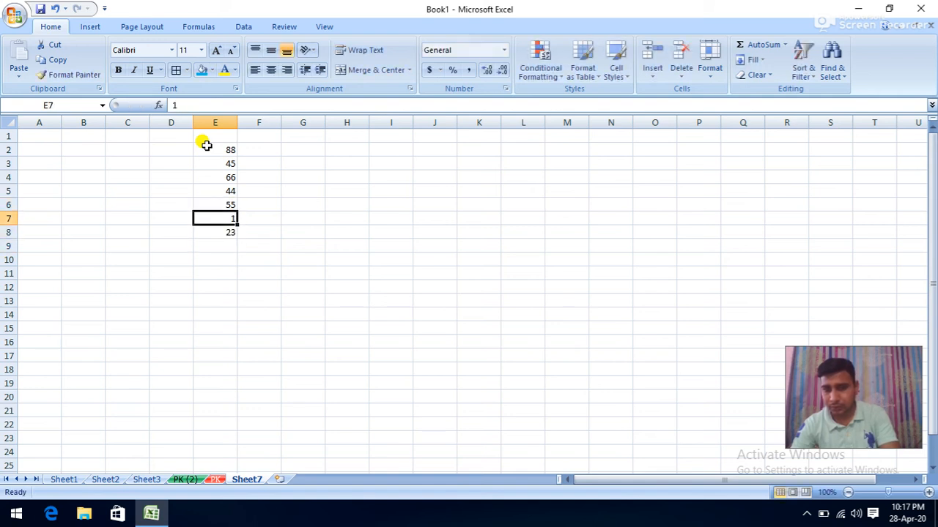
type("12")
key("Return")
key("Return")
type("56")
key("Return")
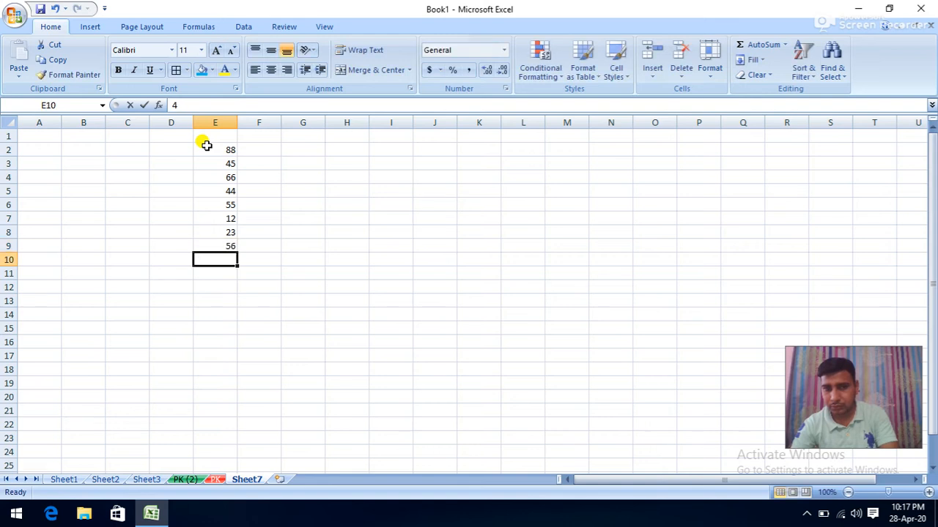
type("44")
key("Return")
type("888")
key("Return")
type("66")
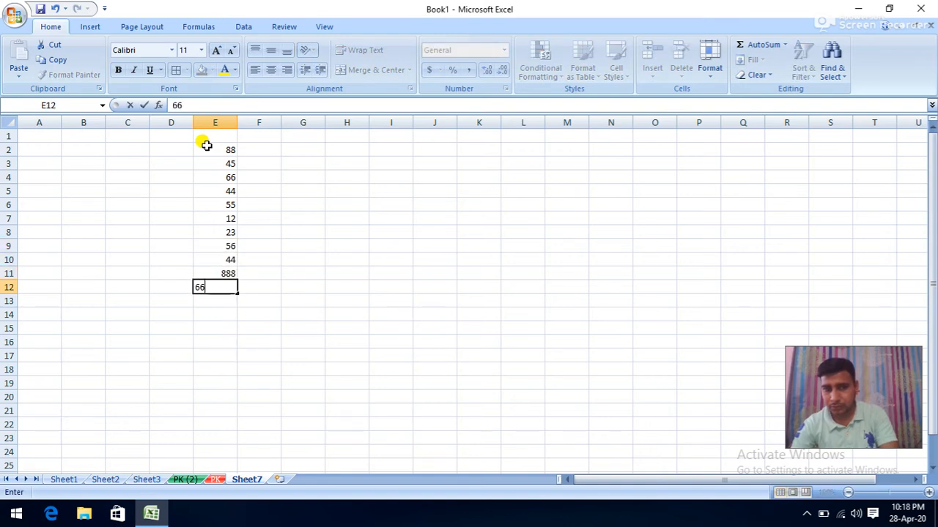
key("shift+Return")
type("33")
key("Return")
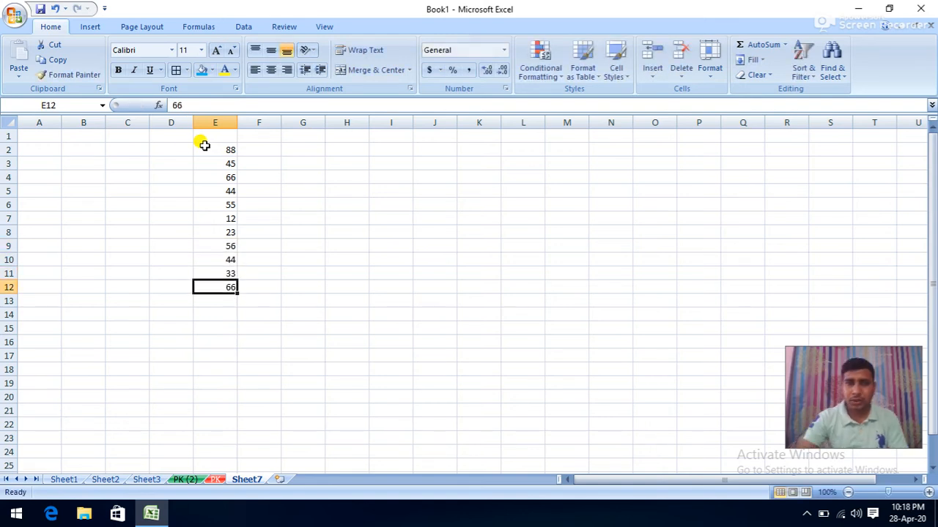
left_click_drag(204, 150, 195, 286)
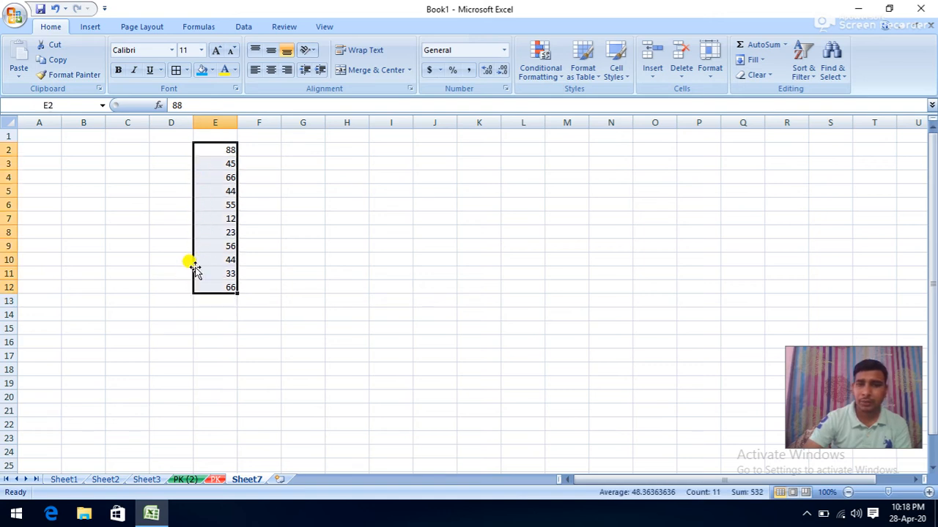
- AutoSum E2:E12 into E13, check the 532 total, then delete it
left_click(784, 45)
left_click(775, 64)
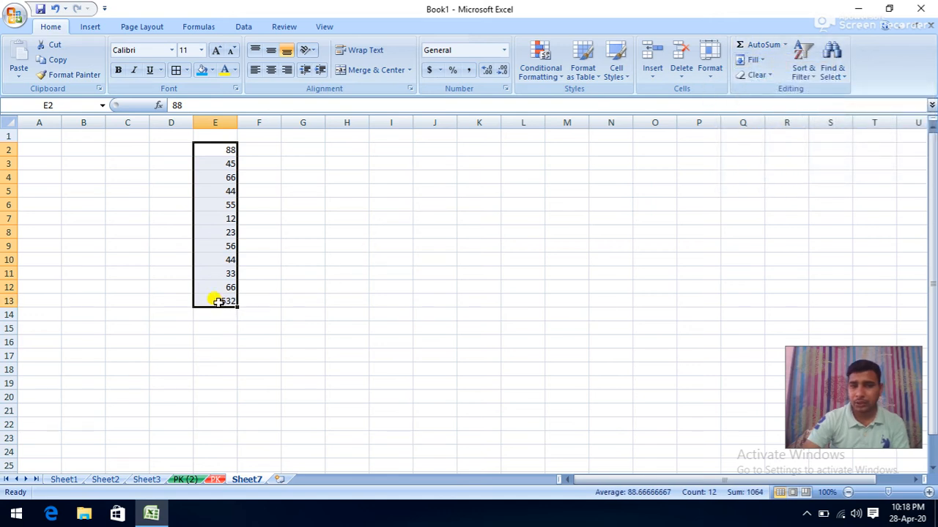
left_click(219, 301)
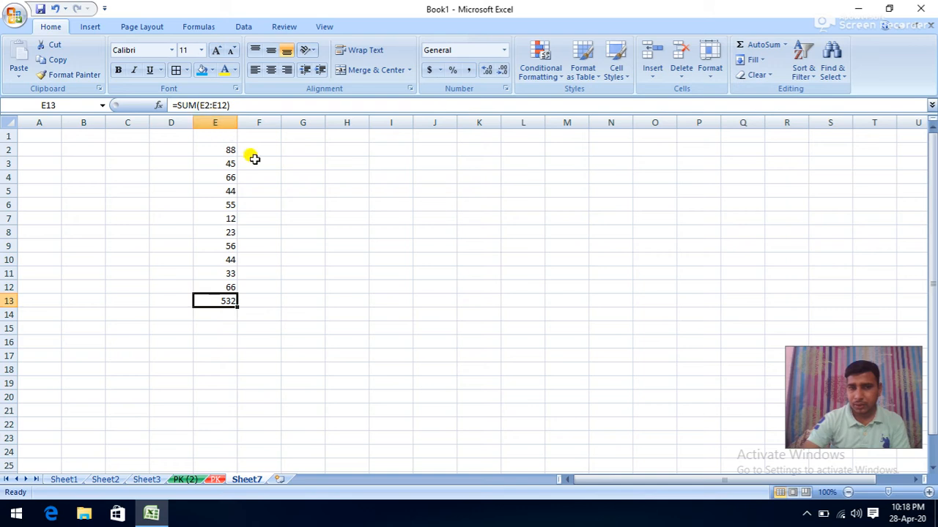
left_click_drag(229, 150, 208, 283)
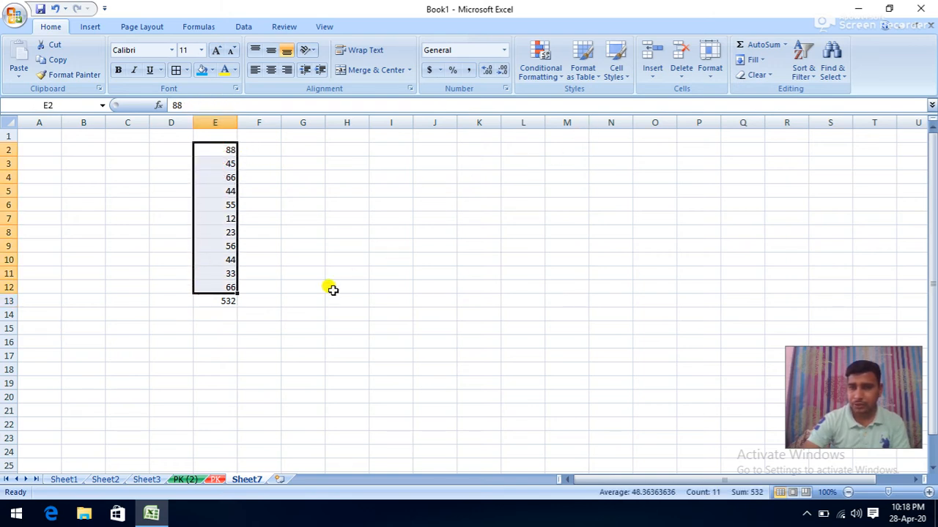
left_click(244, 315)
left_click(226, 306)
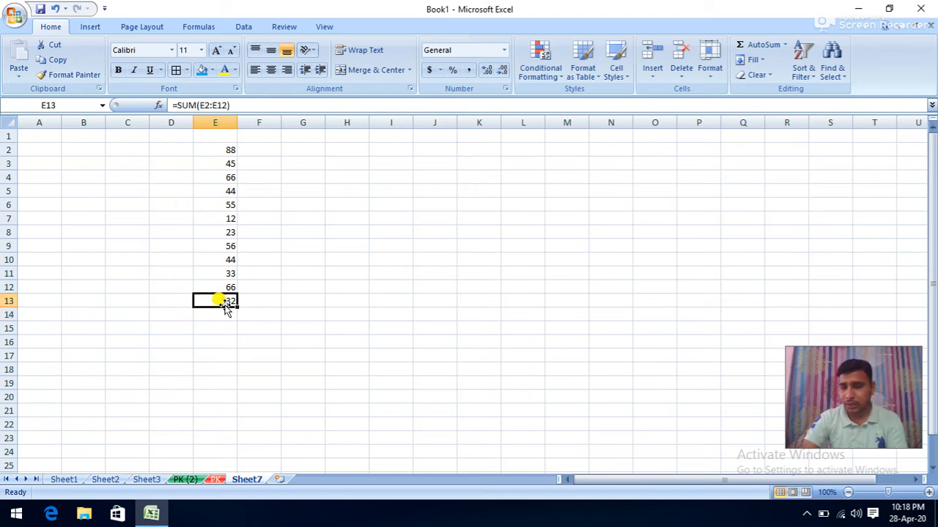
key("Delete")
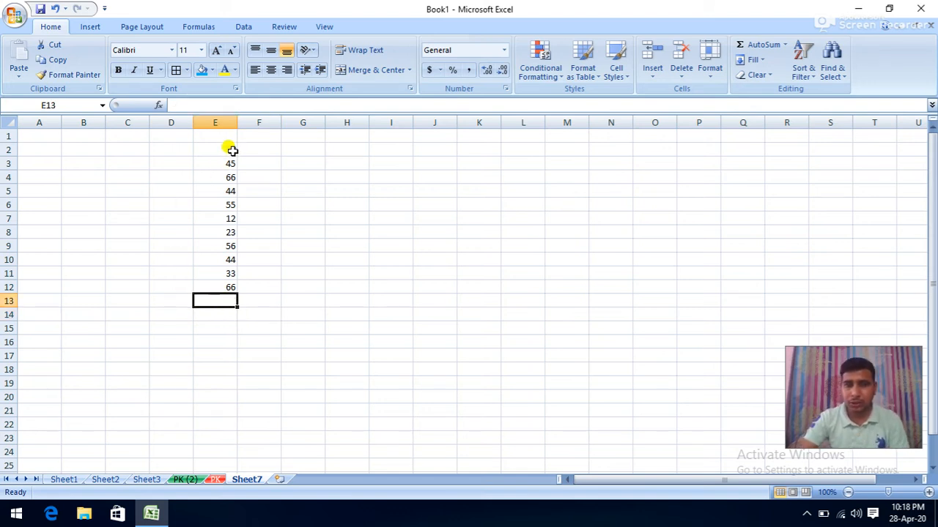
- Reselect E2:E12 and AutoSum again so E13 shows 532
left_click_drag(231, 150, 212, 286)
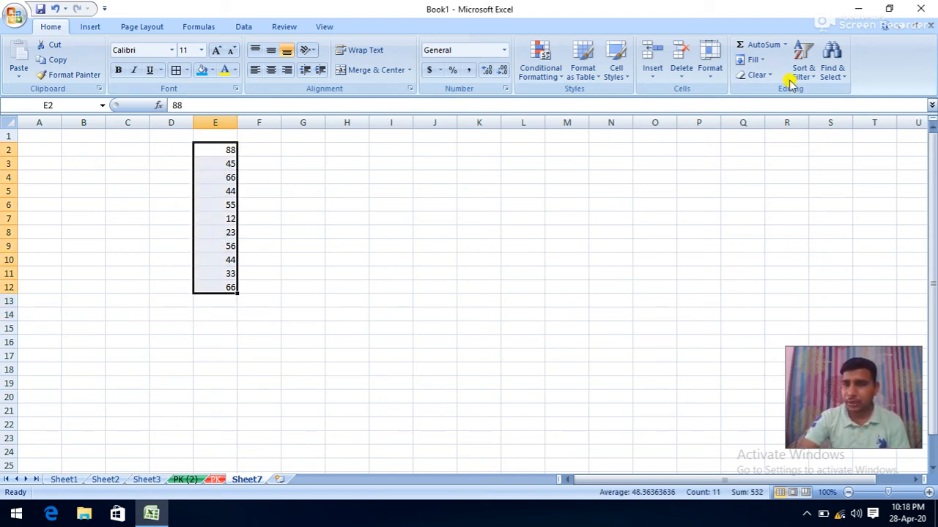
left_click(756, 44)
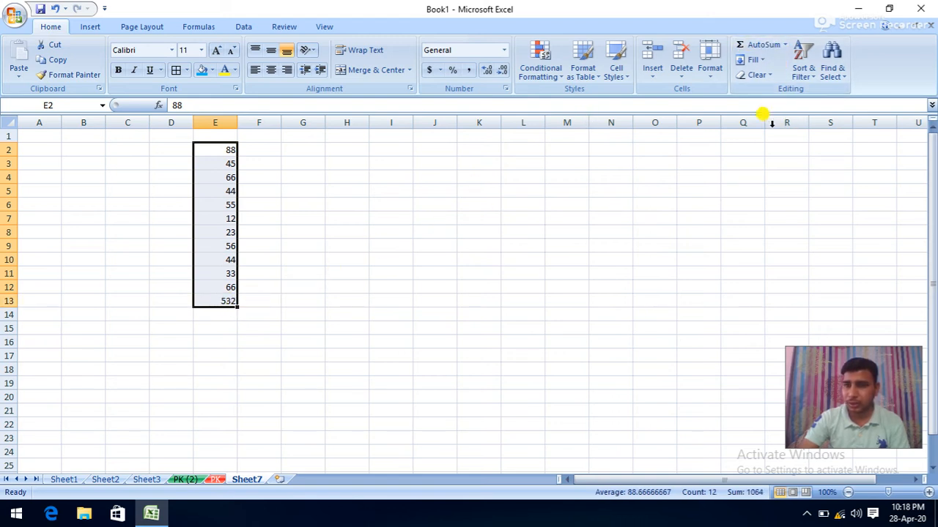
left_click(362, 276)
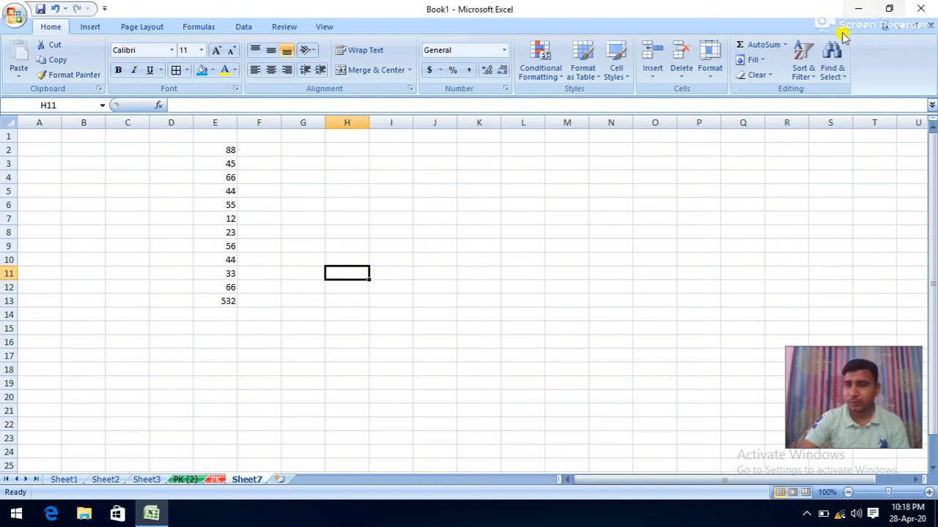
left_click(785, 45)
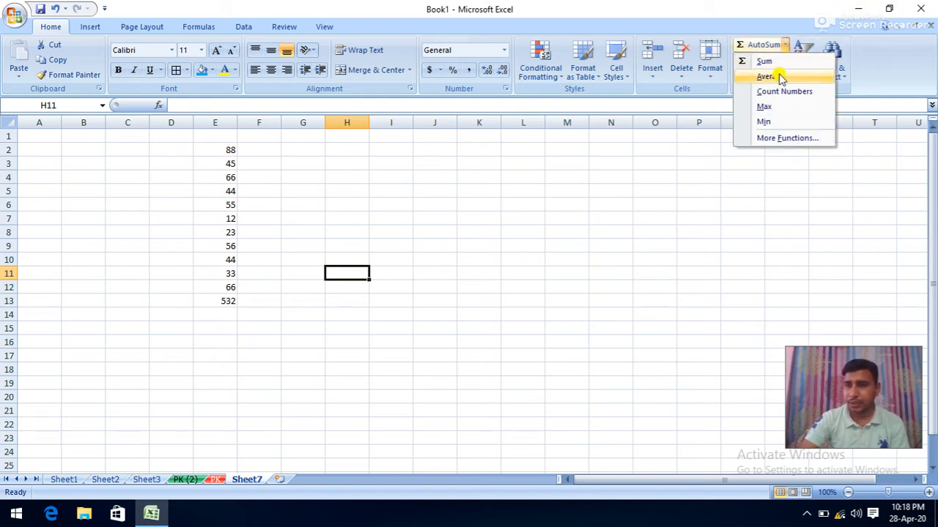
- Replace the 532 in E13 with AutoSum > Average of E2:E12, giving 48.36364
left_click(215, 300)
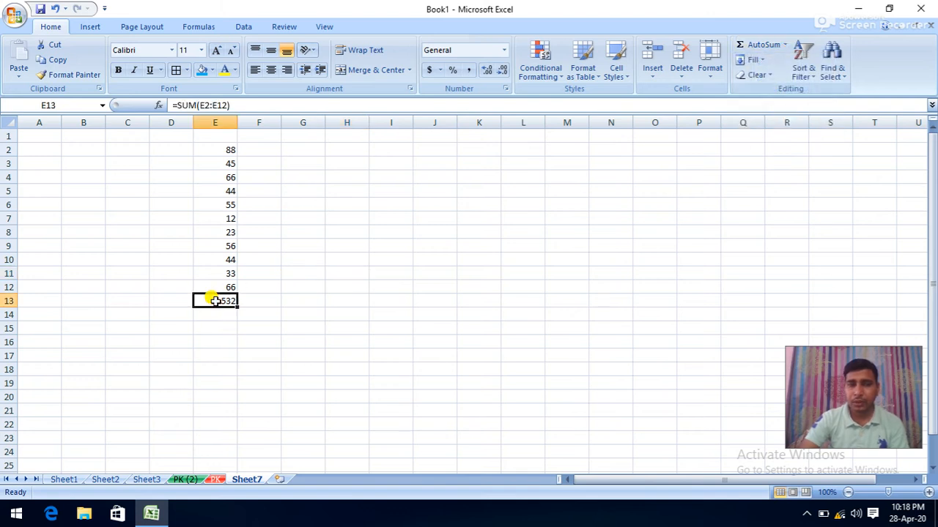
key("Delete")
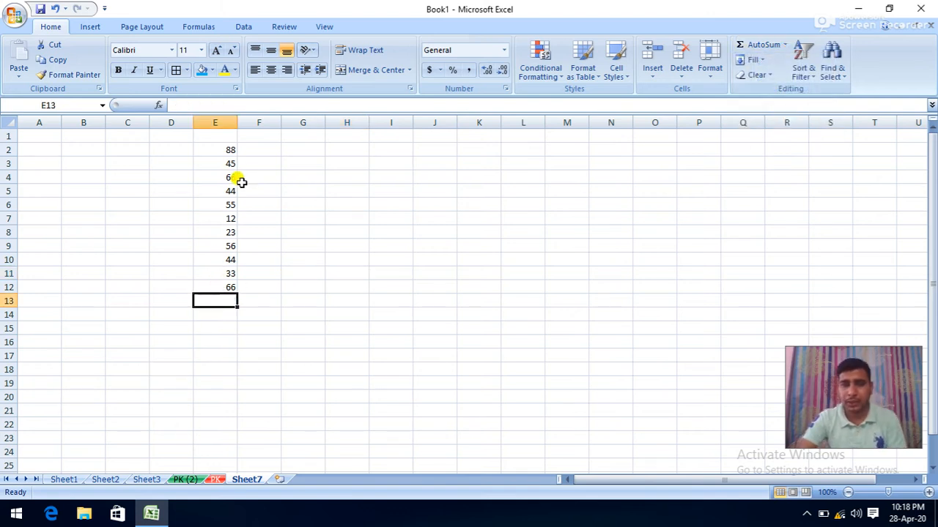
left_click_drag(227, 151, 222, 285)
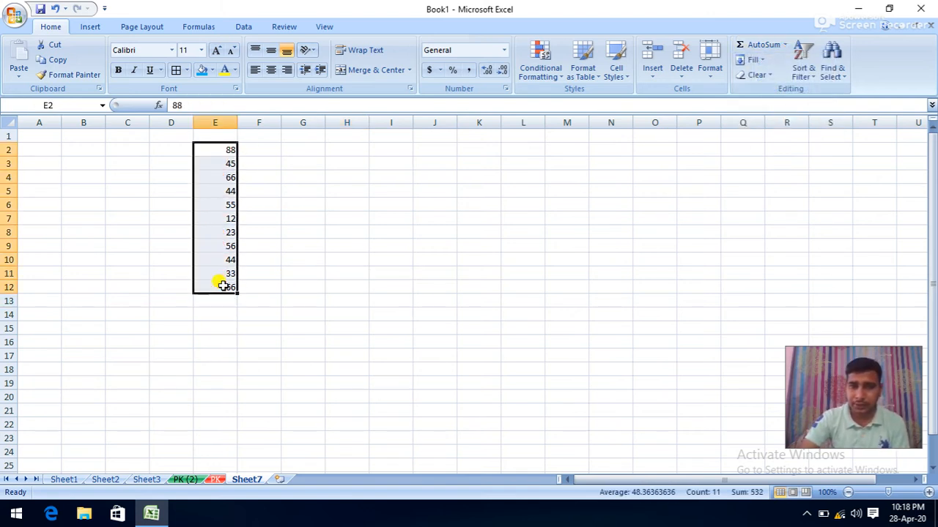
left_click(785, 45)
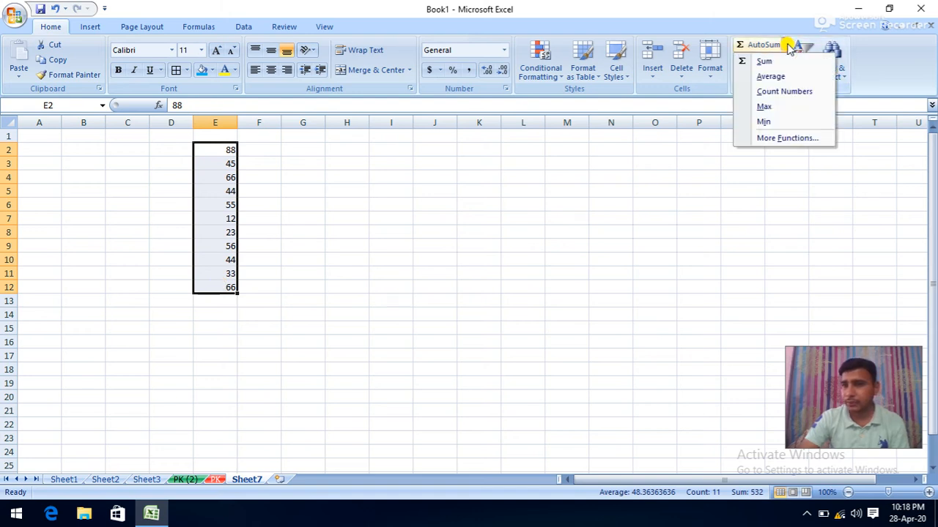
left_click(767, 76)
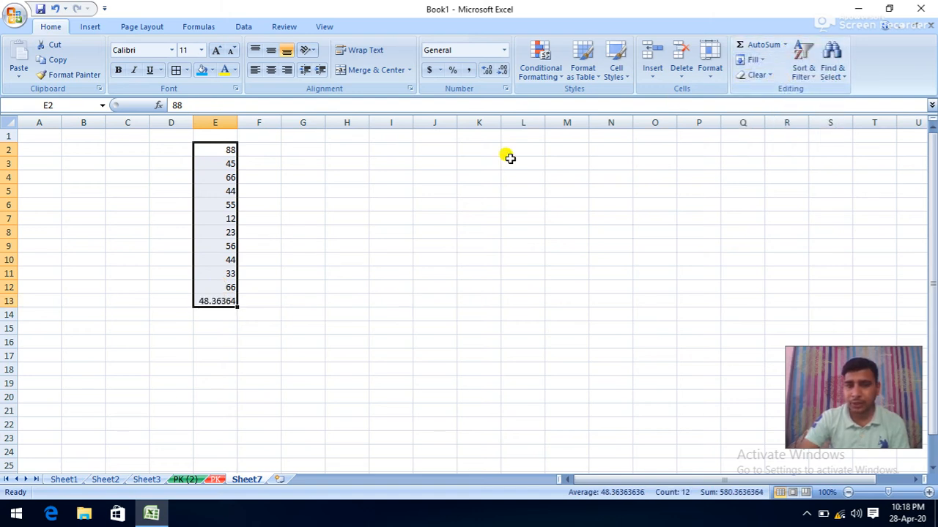
left_click(222, 301)
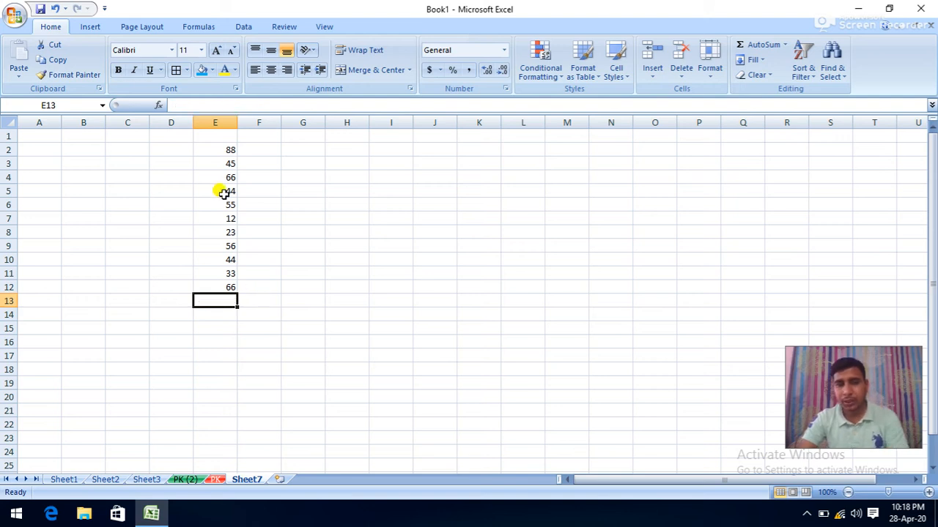
left_click_drag(227, 149, 227, 288)
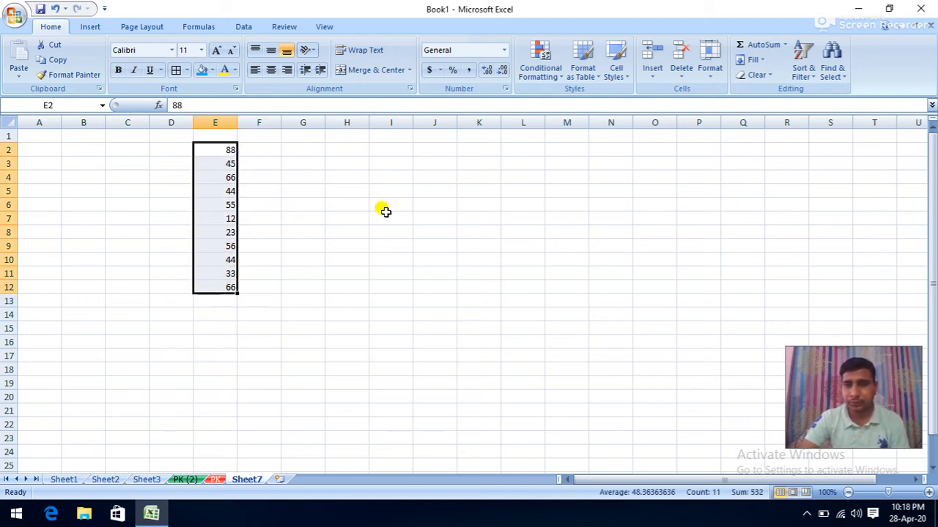
- Insert a COUNT of the column E numbers into E13 and check the list's range
left_click(784, 45)
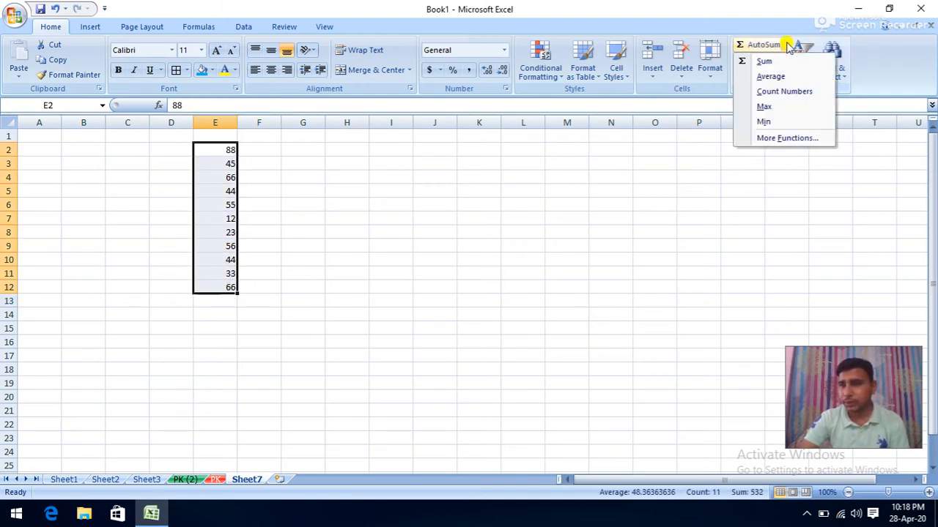
left_click(769, 97)
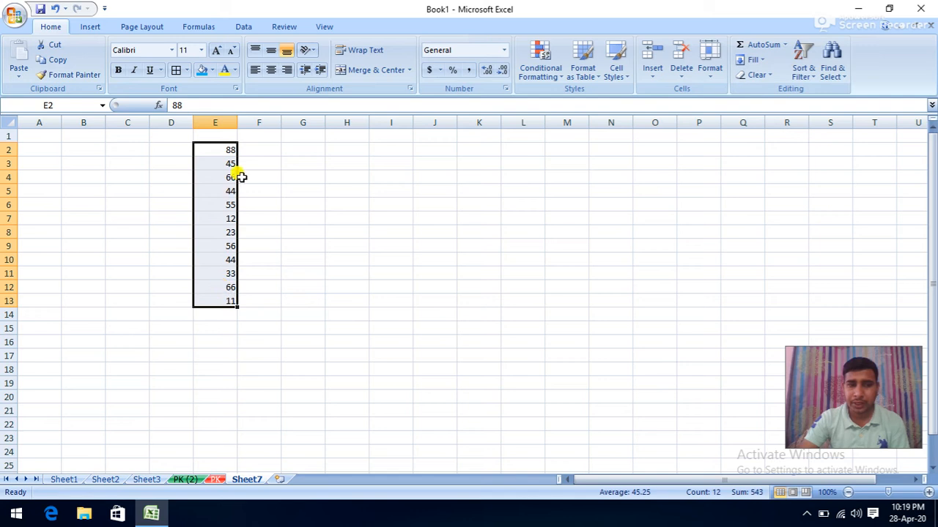
left_click(217, 302)
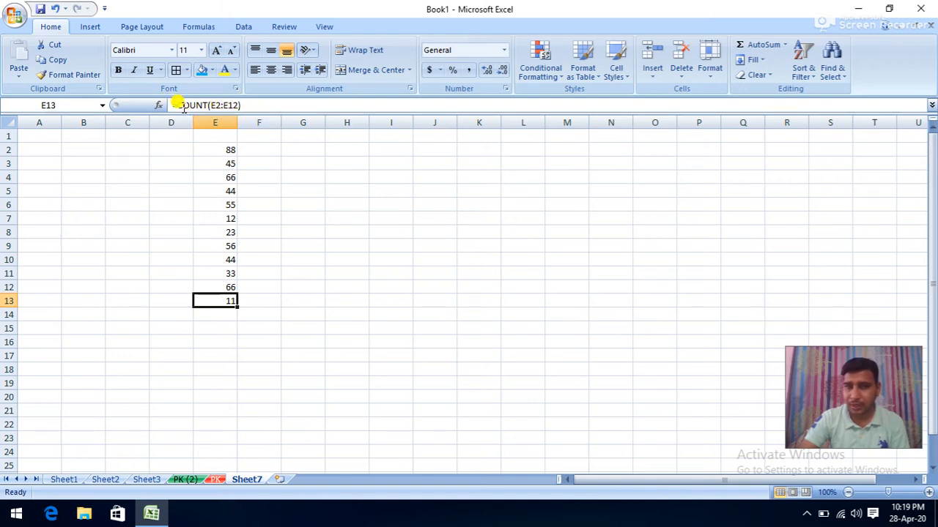
left_click(218, 150)
left_click(220, 290)
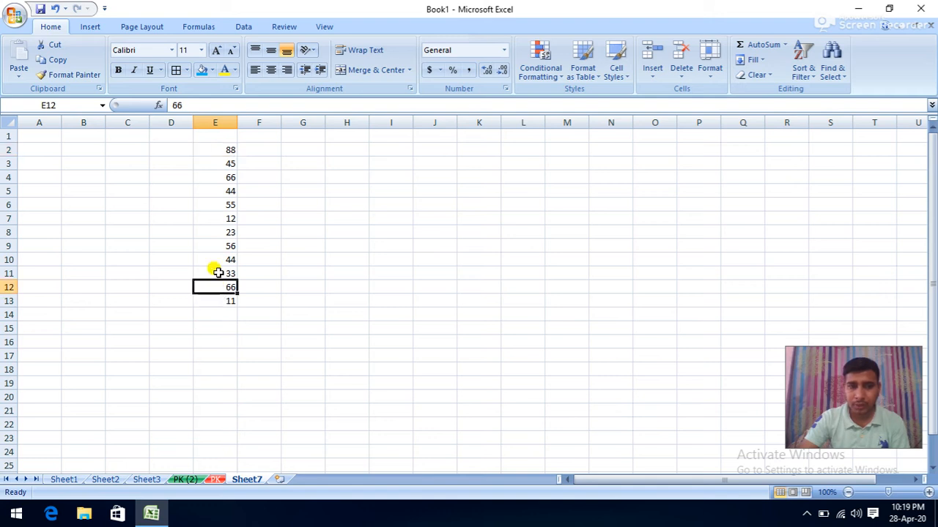
- Delete the COUNT result from cell E13
left_click(229, 301)
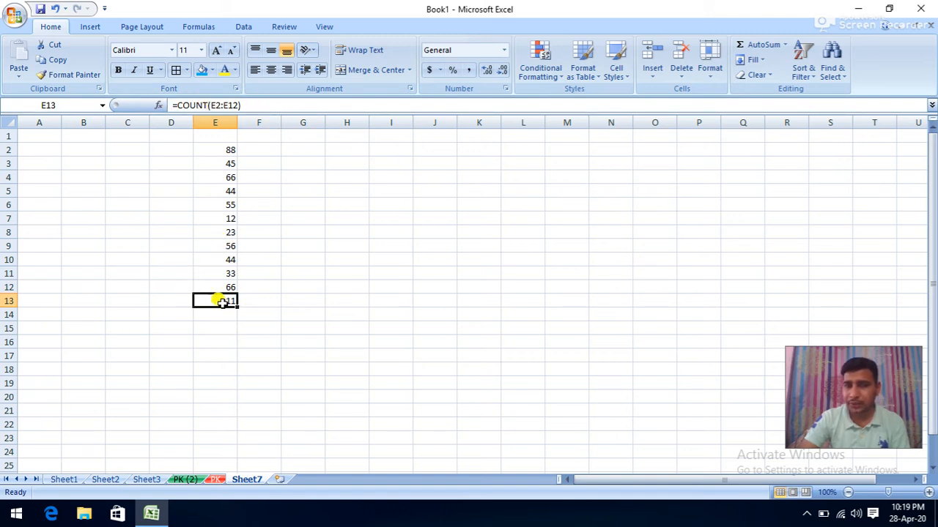
left_click(538, 259)
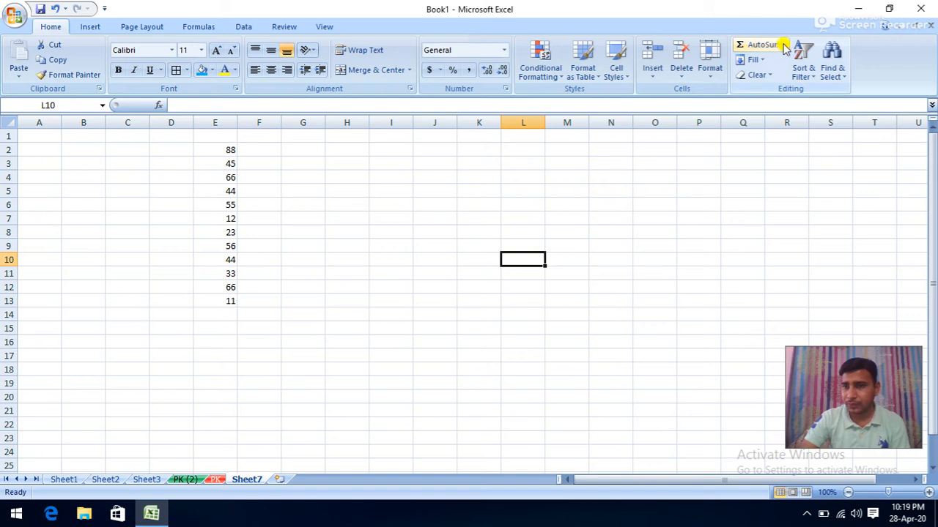
left_click(228, 301)
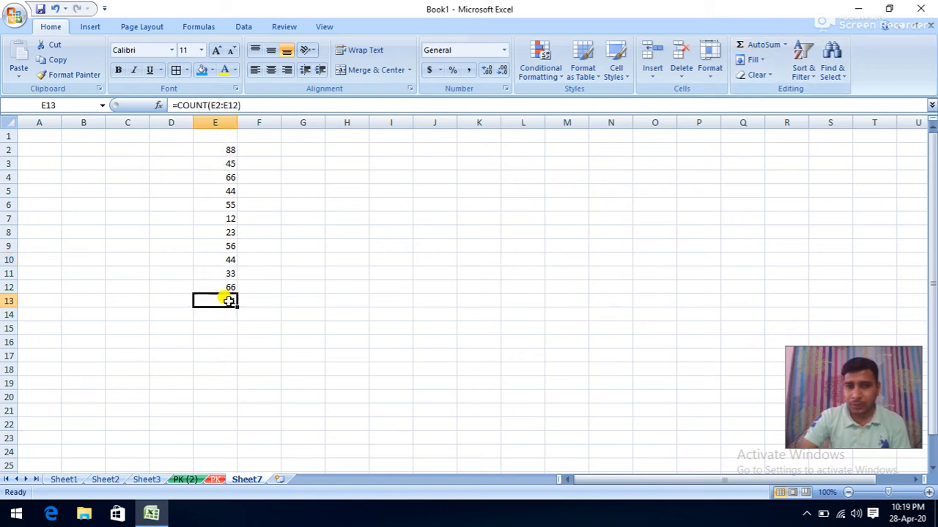
key("BackSpace")
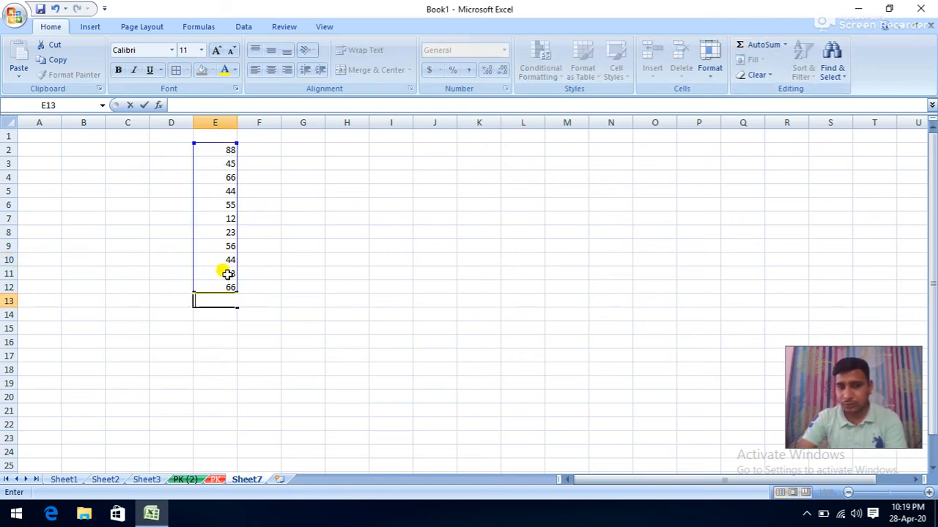
left_click(302, 205)
- Add the maximum (88) in E13 and the minimum (12) in E14 for E2:E12
left_click_drag(231, 152, 219, 287)
left_click(784, 44)
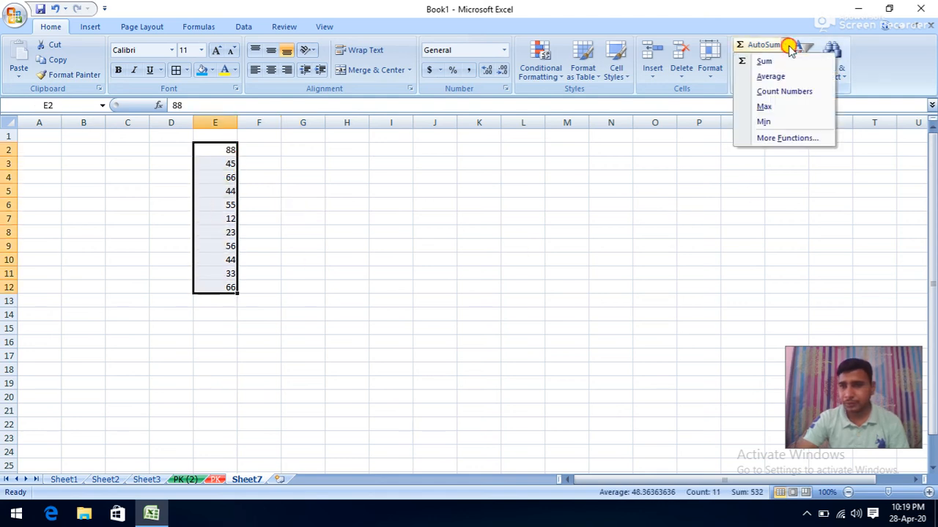
left_click(767, 108)
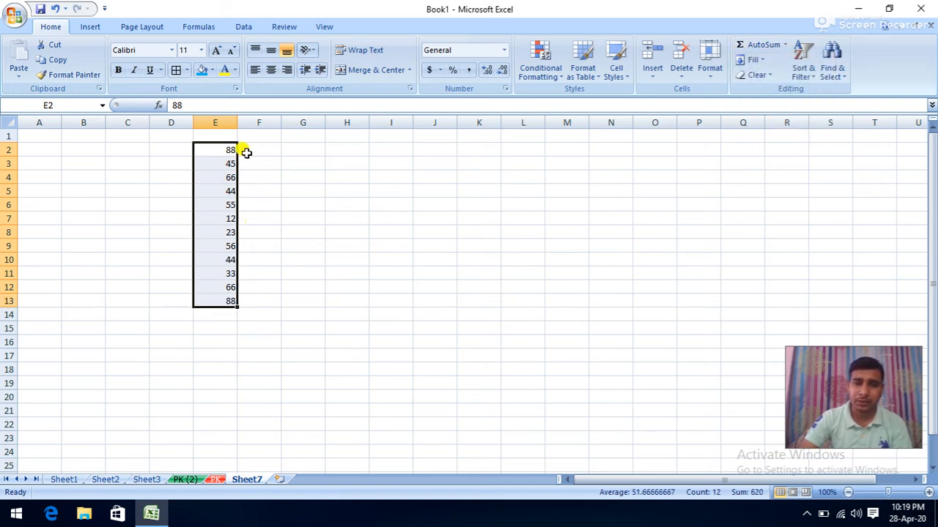
left_click(785, 45)
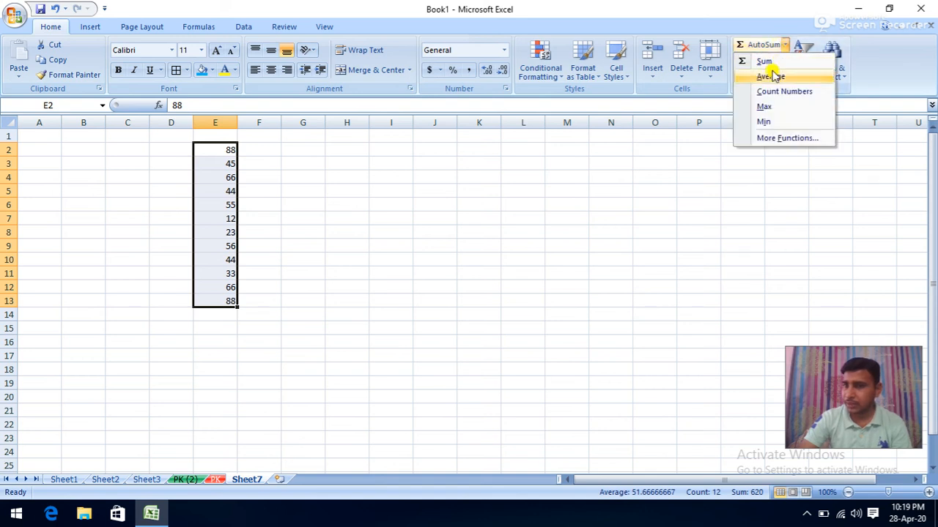
left_click(762, 122)
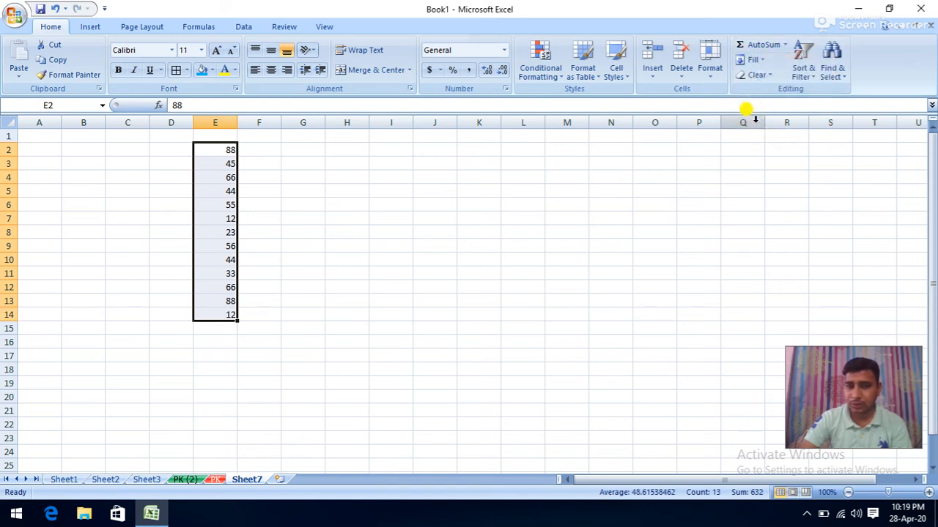
left_click(219, 316)
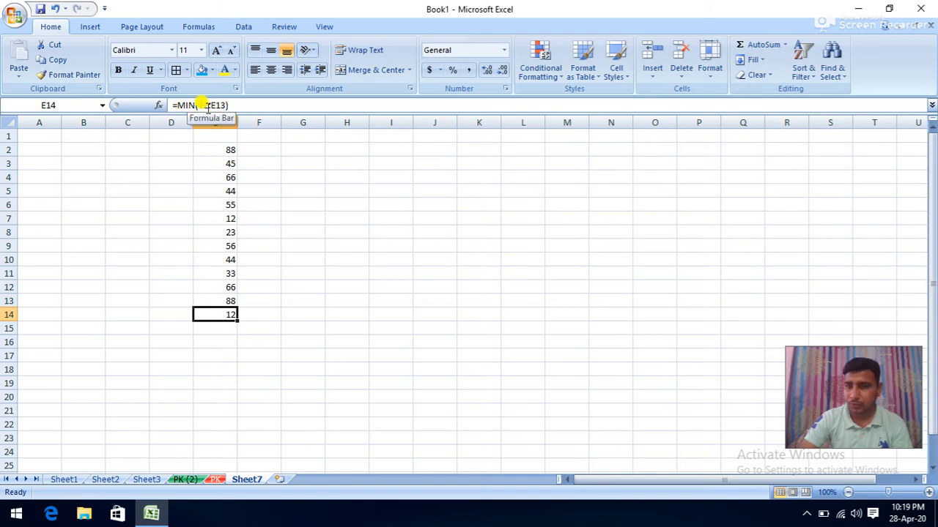
left_click(443, 244)
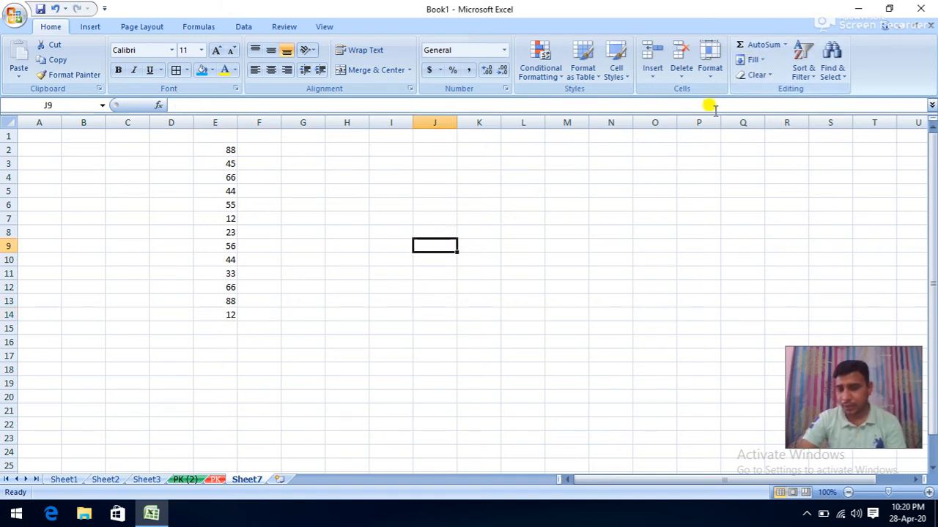
- Enter 5 in J9 and fill it down through J19
type("5")
left_click(517, 273)
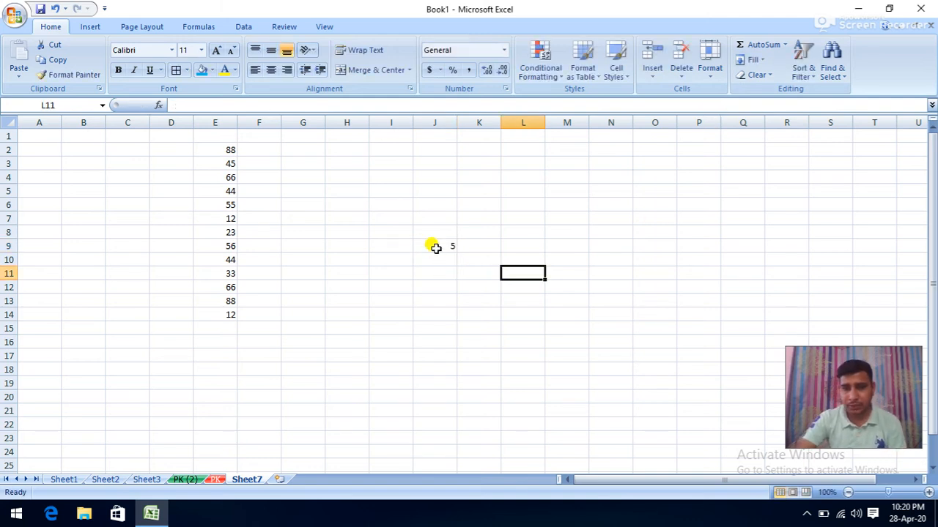
left_click_drag(435, 248, 440, 383)
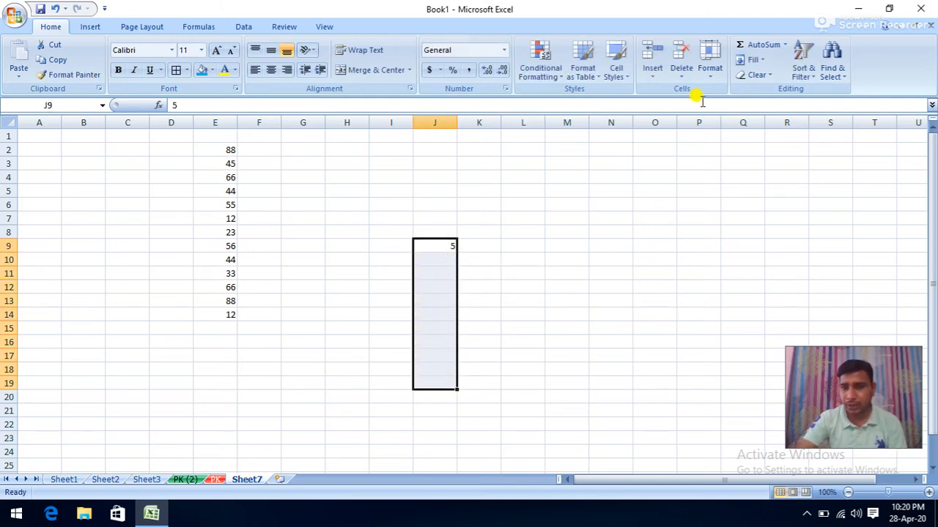
left_click(762, 60)
left_click(765, 76)
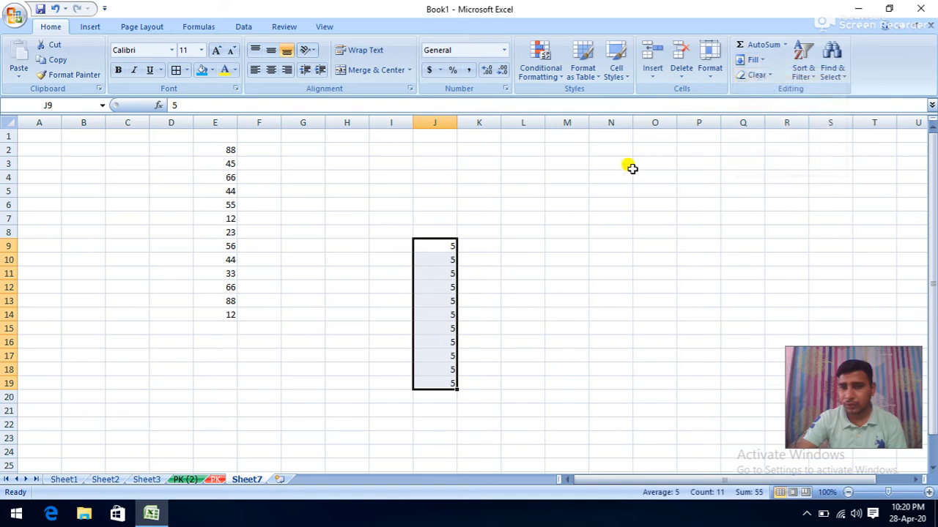
- Empty J9 and J10 by filling rows 9–10 left, and J11 by filling right from blank H11
left_click_drag(448, 245, 624, 245)
left_click(754, 61)
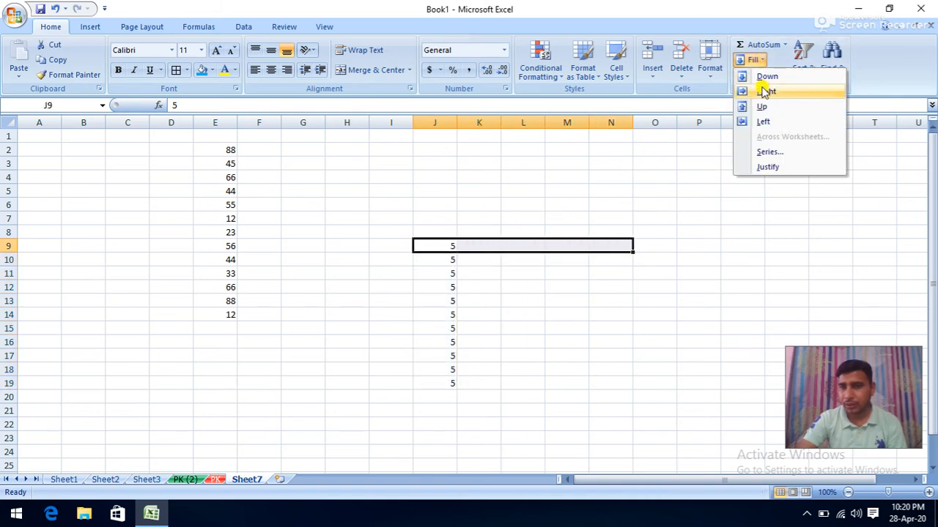
left_click(758, 120)
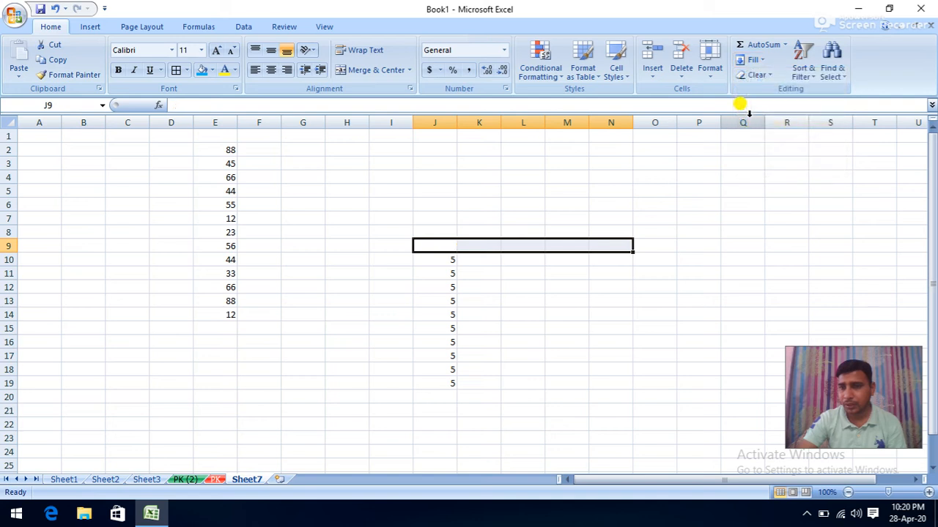
left_click_drag(441, 259, 620, 266)
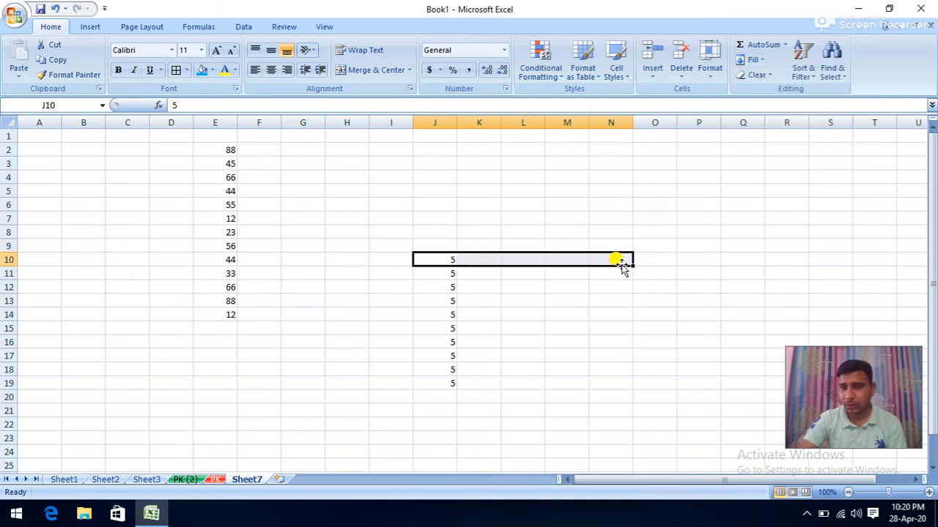
left_click(753, 60)
left_click(762, 122)
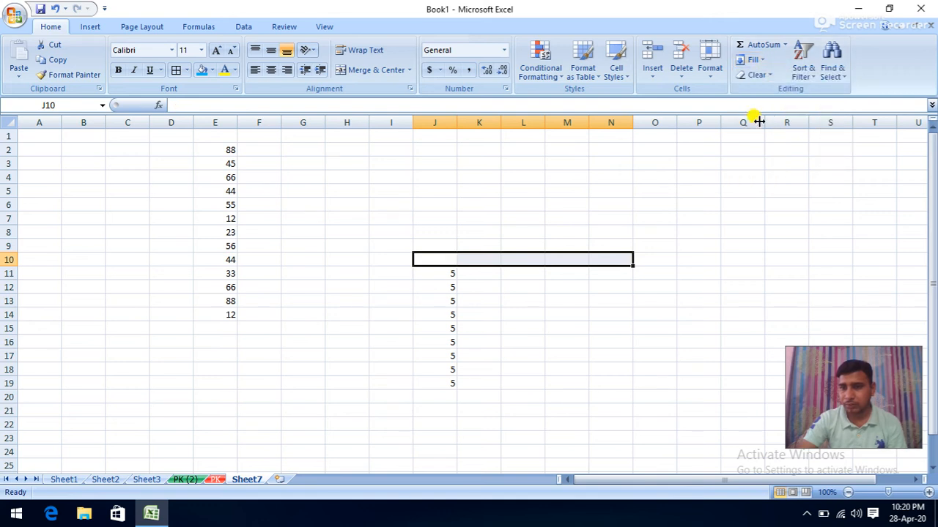
left_click(438, 273)
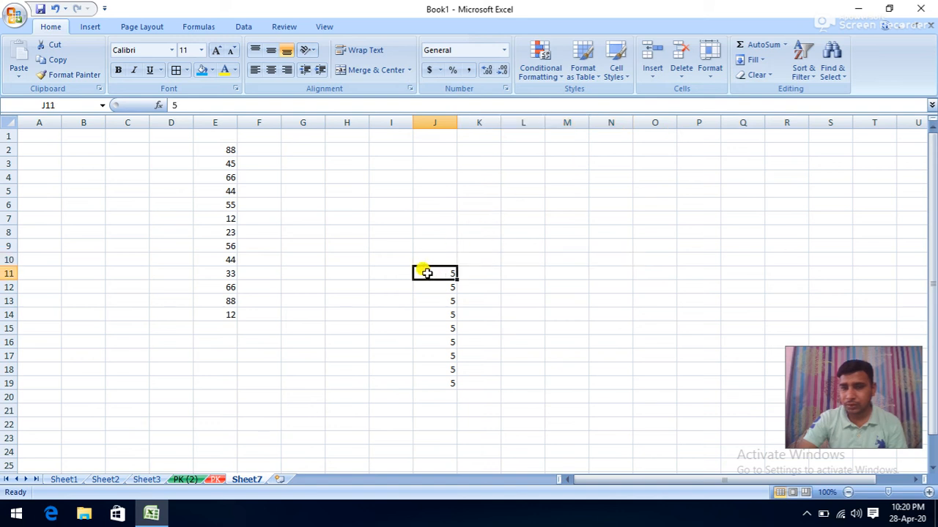
left_click_drag(413, 273, 356, 269)
left_click(752, 59)
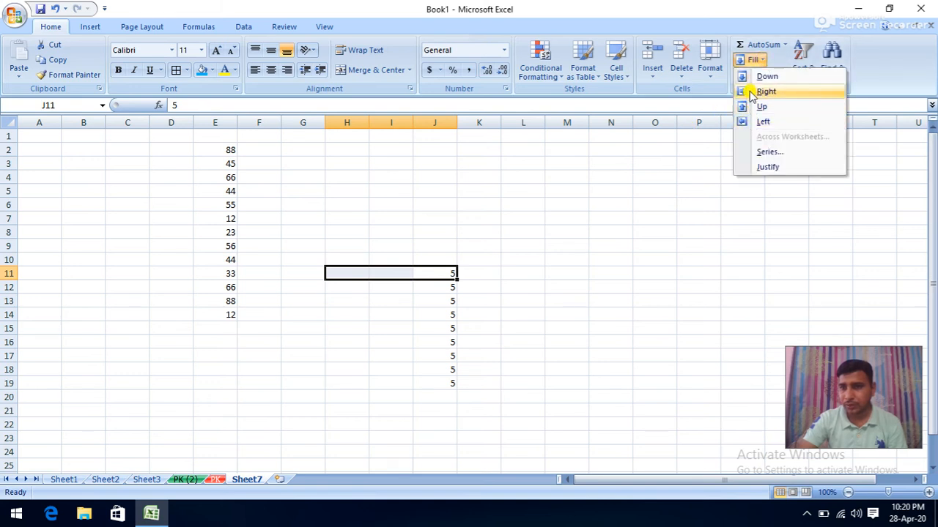
left_click(746, 91)
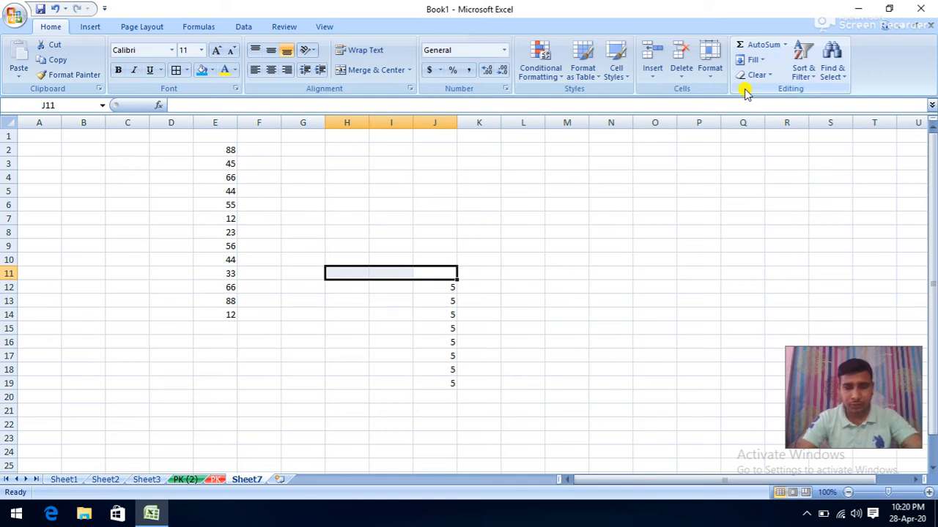
- Enter 777 in M5 and fill it across to Q5 and down to M12
left_click(567, 190)
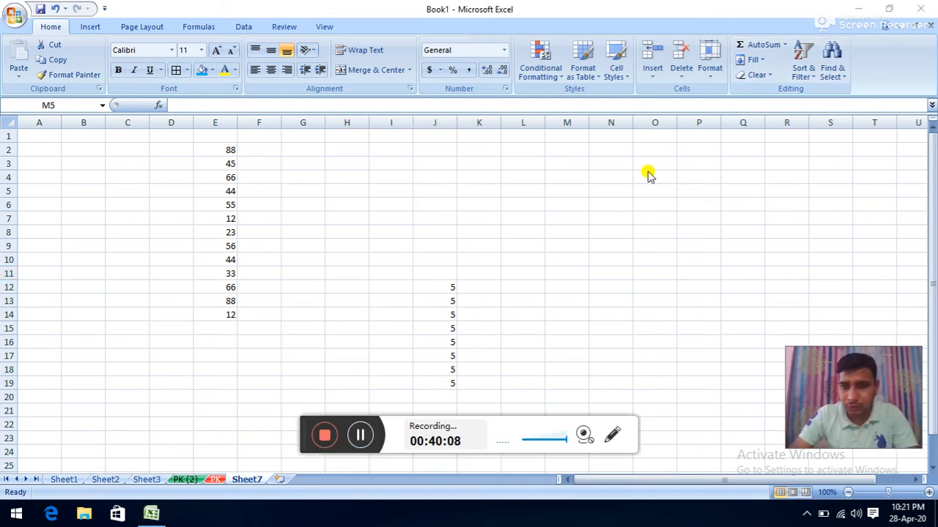
type("777")
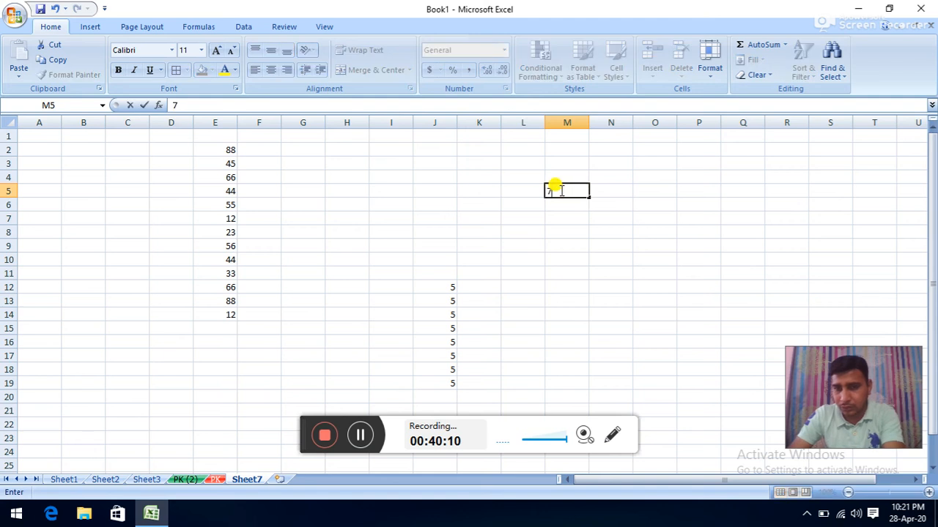
left_click(566, 213)
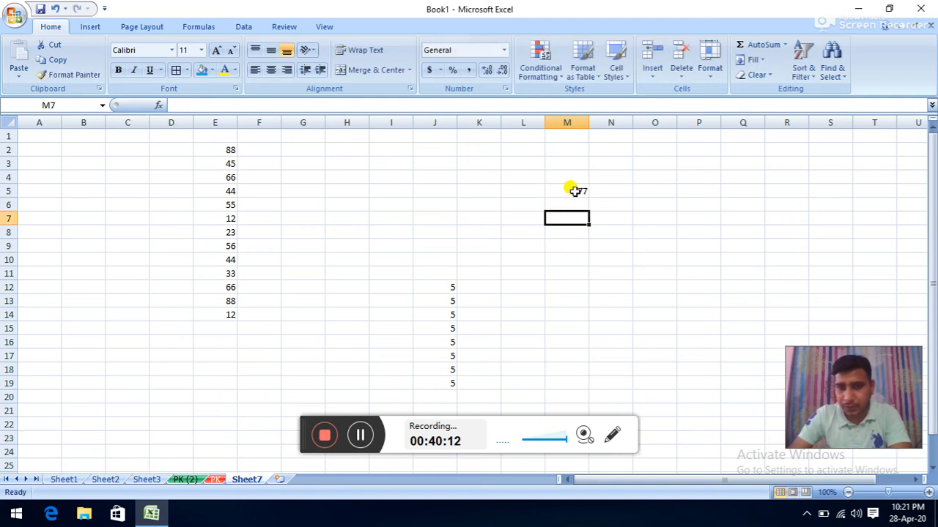
left_click_drag(575, 190, 721, 191)
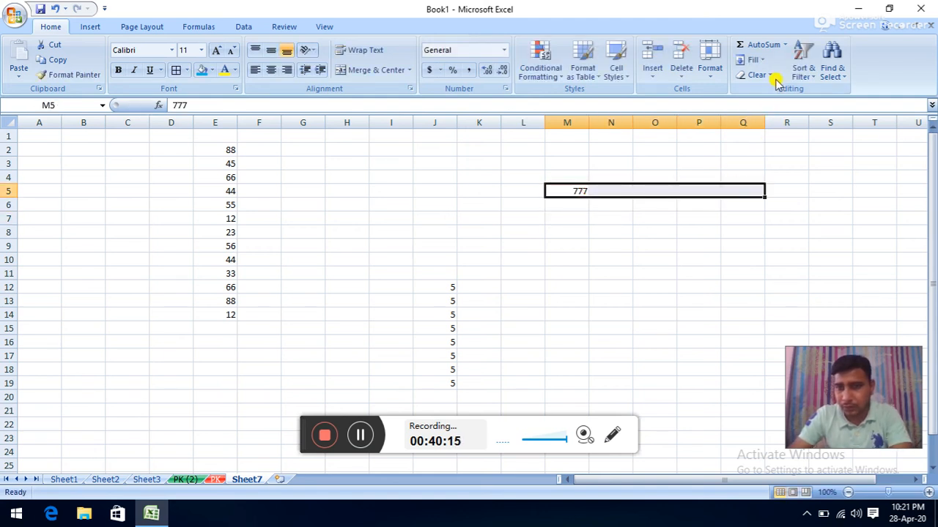
left_click(761, 60)
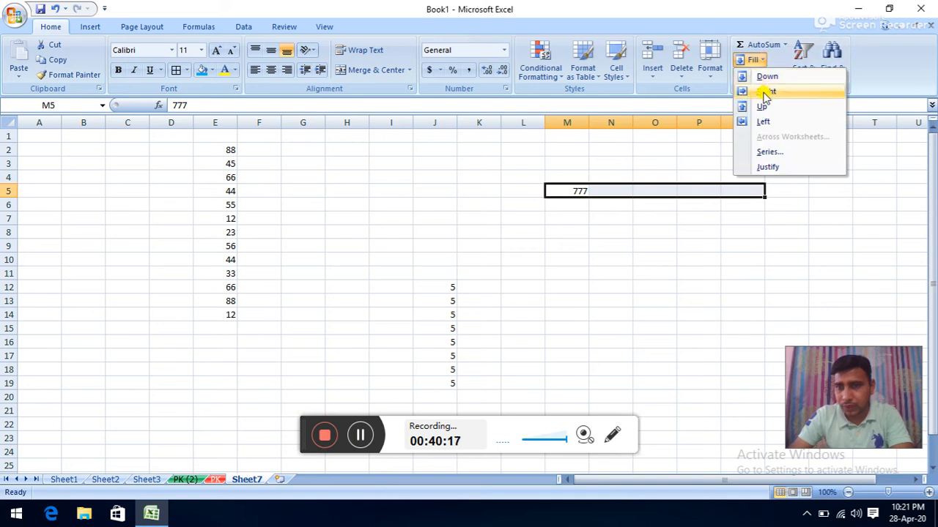
left_click(765, 93)
left_click(555, 191)
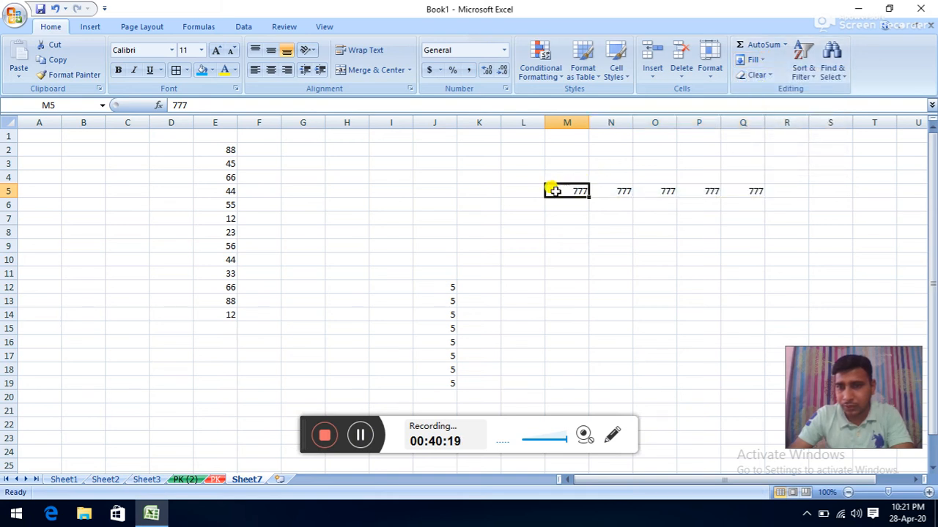
left_click_drag(559, 192, 572, 286)
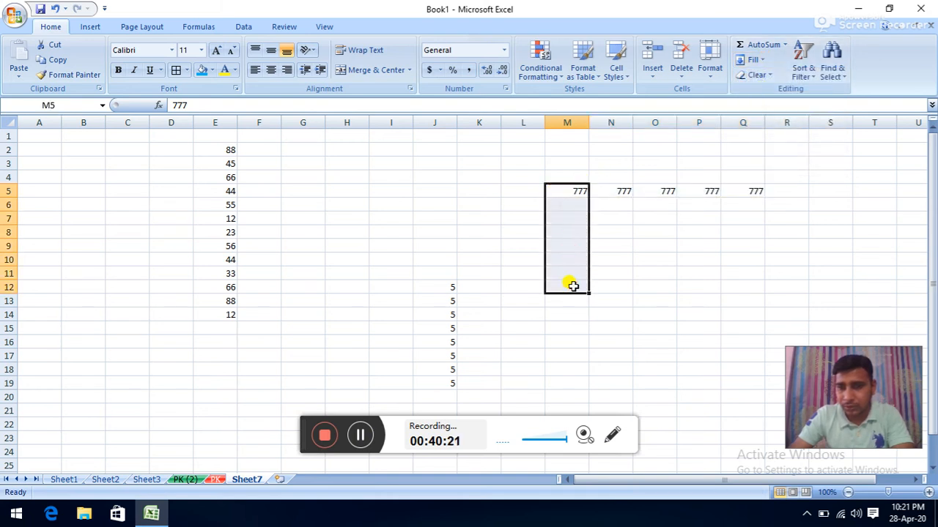
left_click(755, 59)
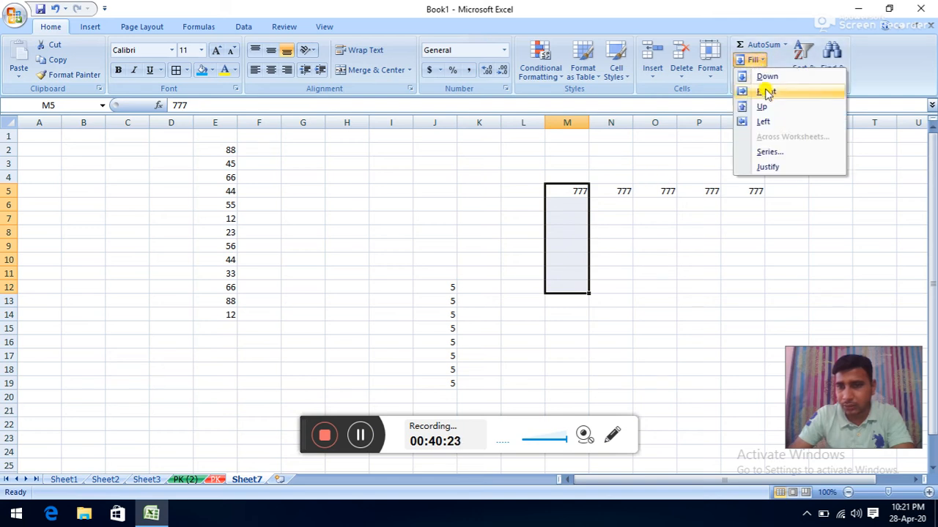
left_click(762, 77)
- Fill 777 leftward from M5 into K5 and L5 and verify K5
double_click(561, 189)
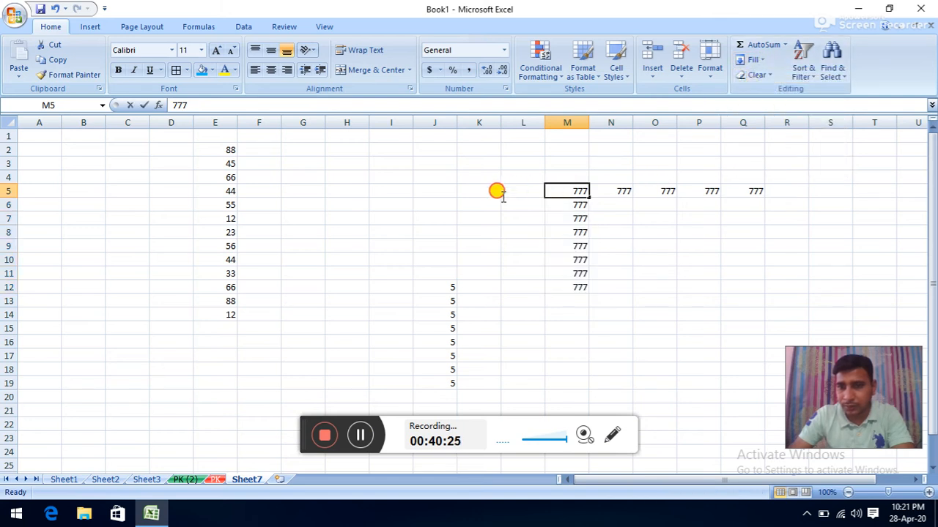
left_click(521, 212)
left_click_drag(551, 191, 474, 188)
left_click(755, 59)
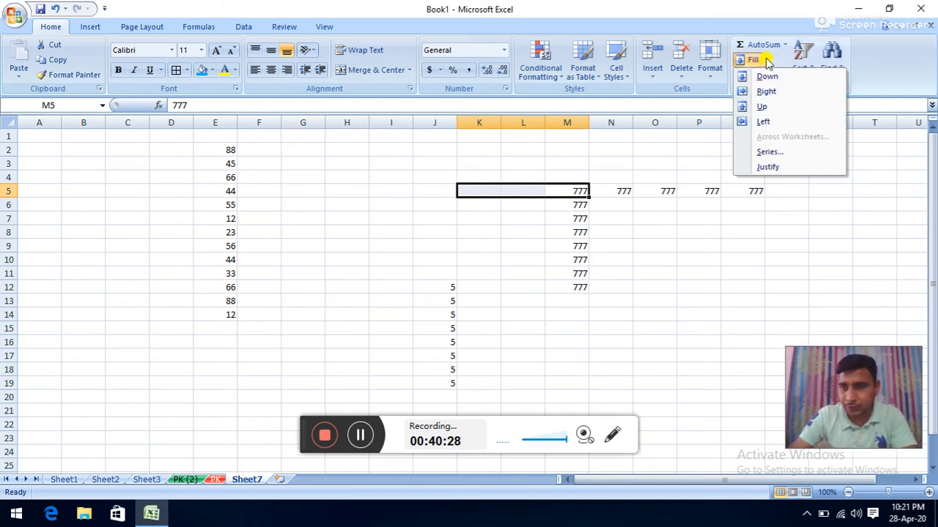
left_click(762, 122)
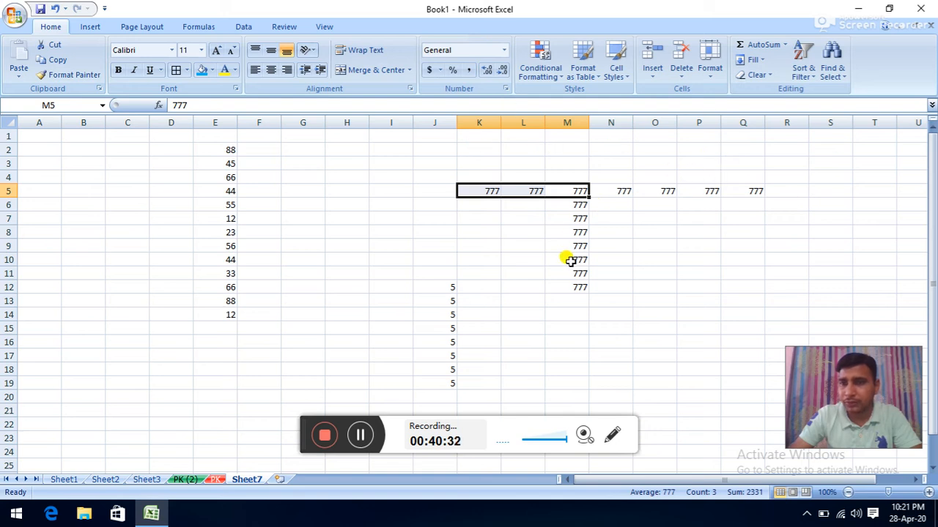
left_click(608, 245)
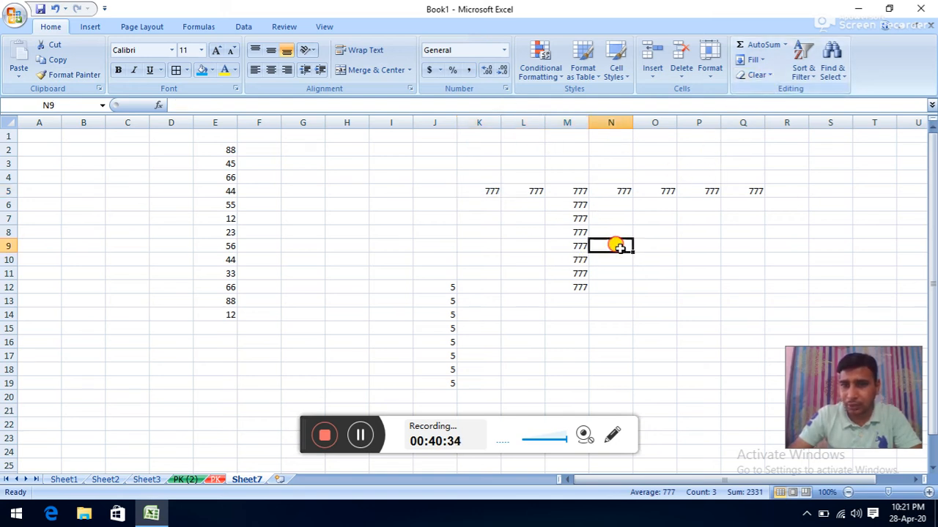
left_click(497, 191)
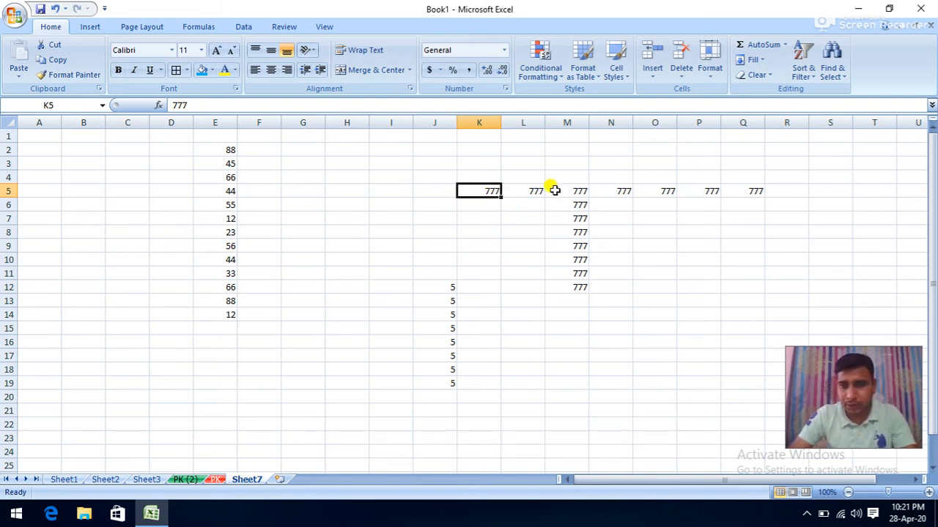
- Format M5:Q12 with red bold 14-point text on an orange fill
left_click_drag(554, 191, 710, 279)
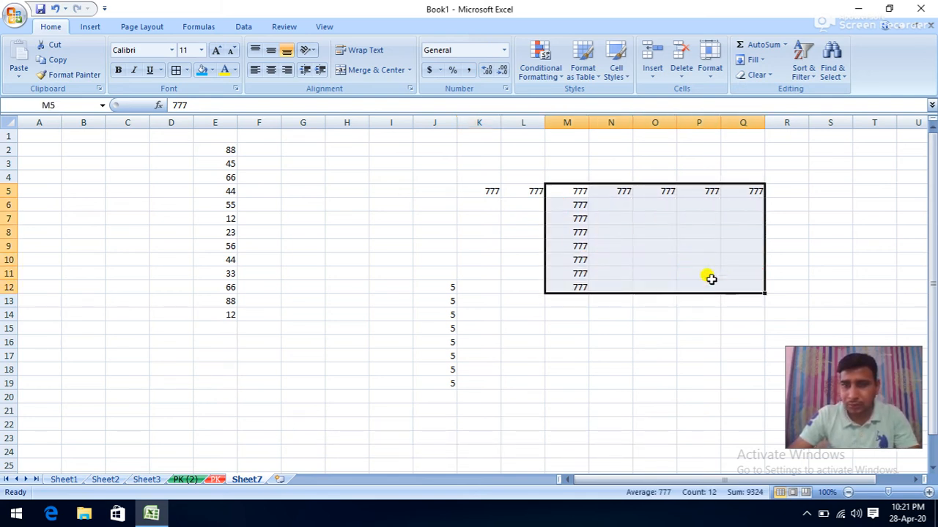
left_click(225, 71)
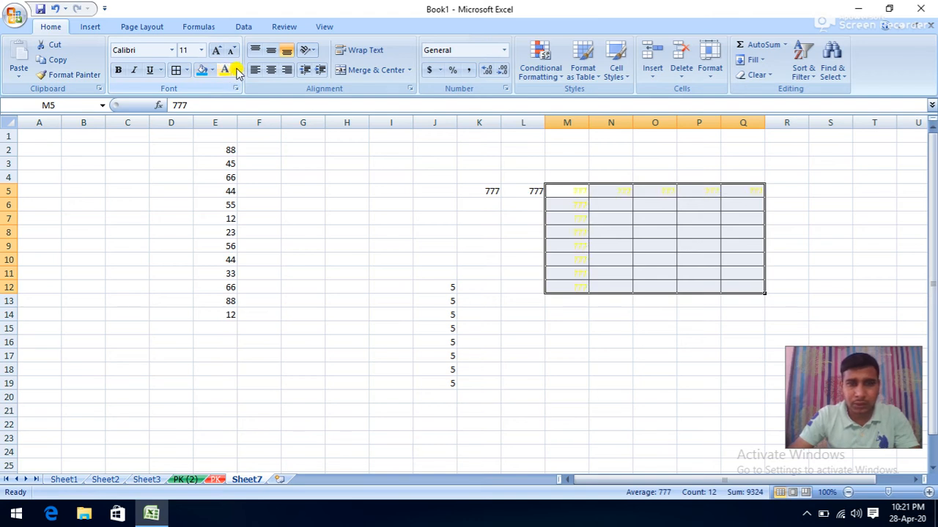
left_click(238, 71)
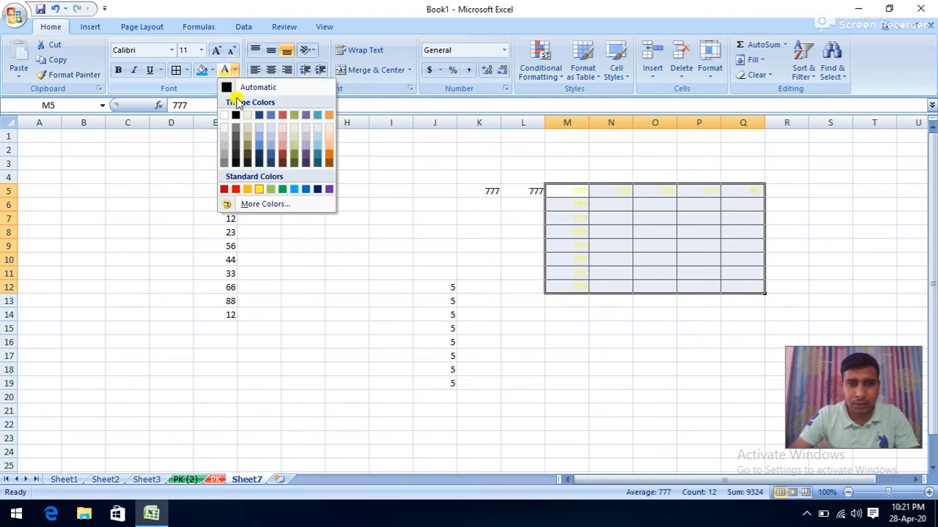
left_click(238, 187)
left_click(212, 71)
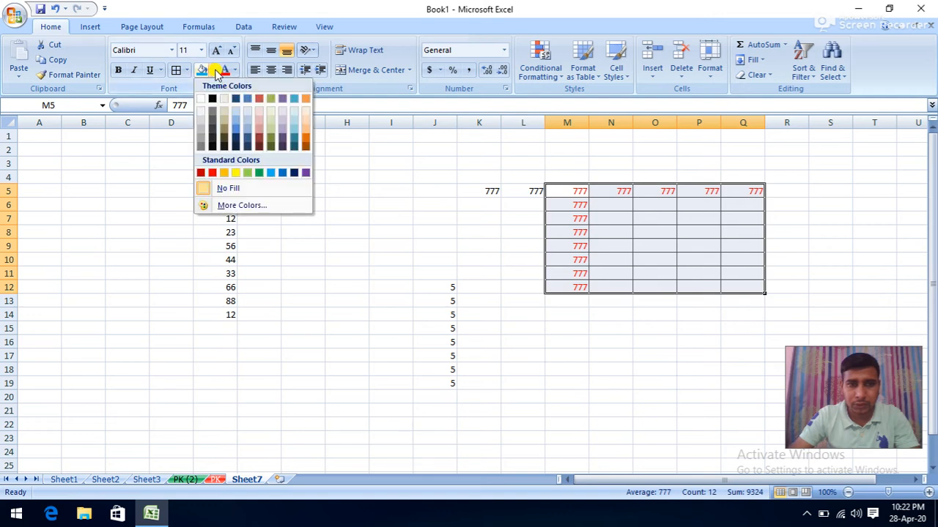
left_click(227, 174)
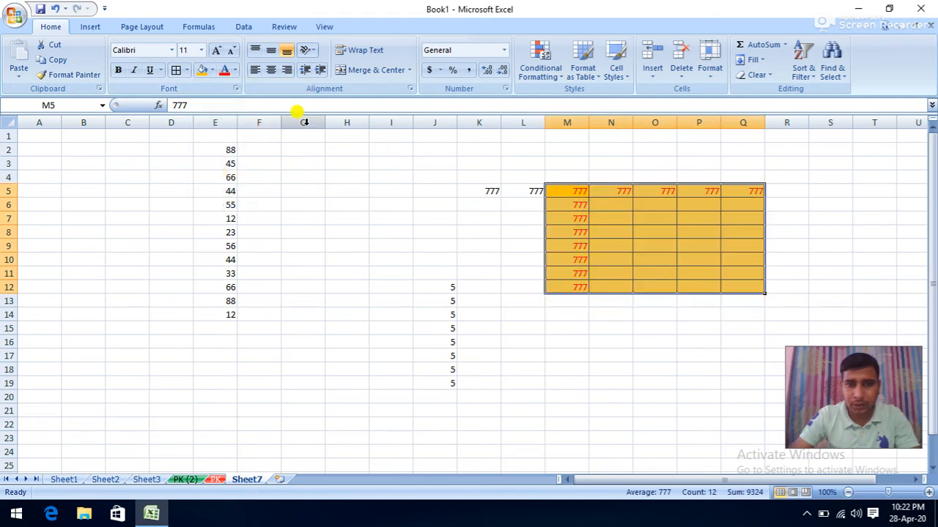
left_click(118, 70)
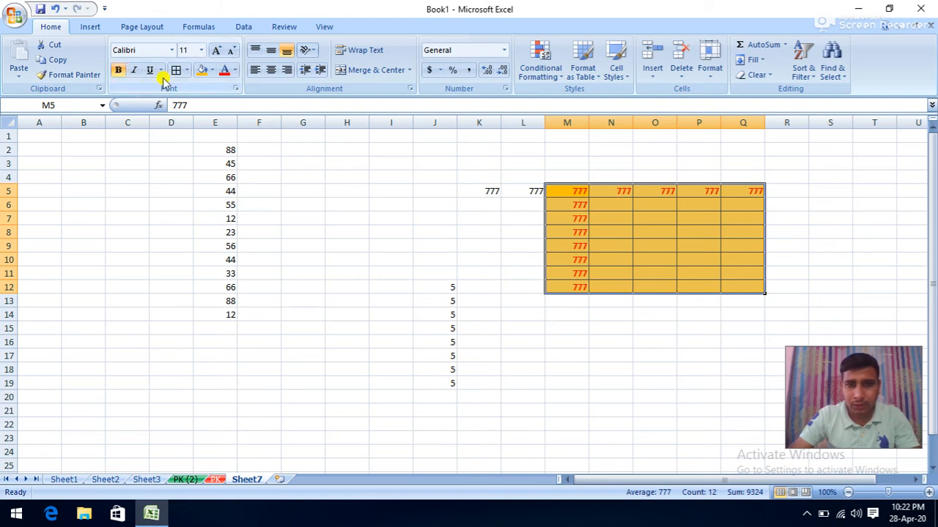
left_click(216, 50)
left_click(216, 50)
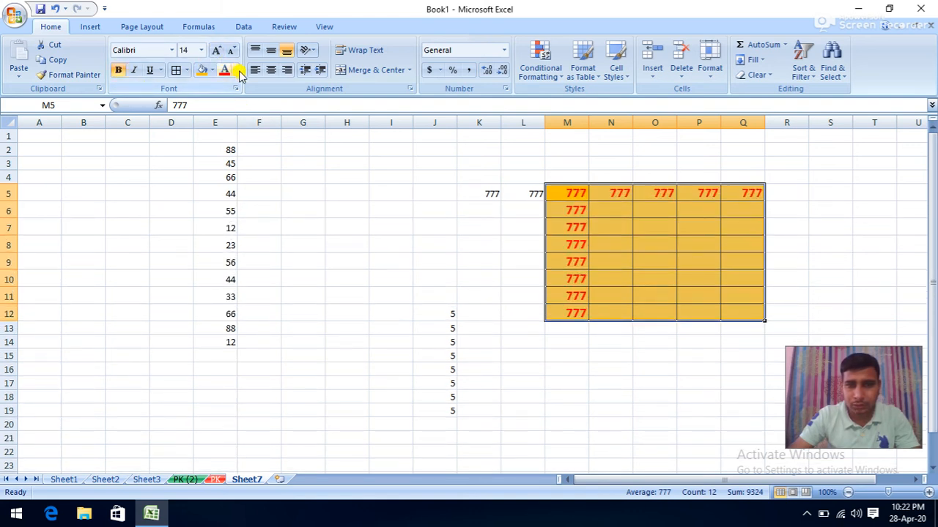
- Enter 45 in N6 and drag-fill it across N6:Q12
left_click(593, 212)
type("45")
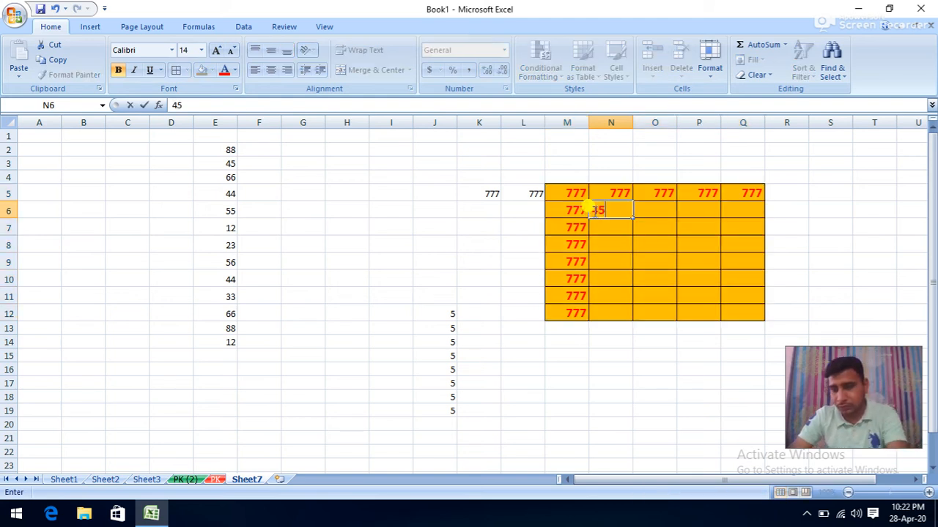
key("Return")
left_click(612, 210)
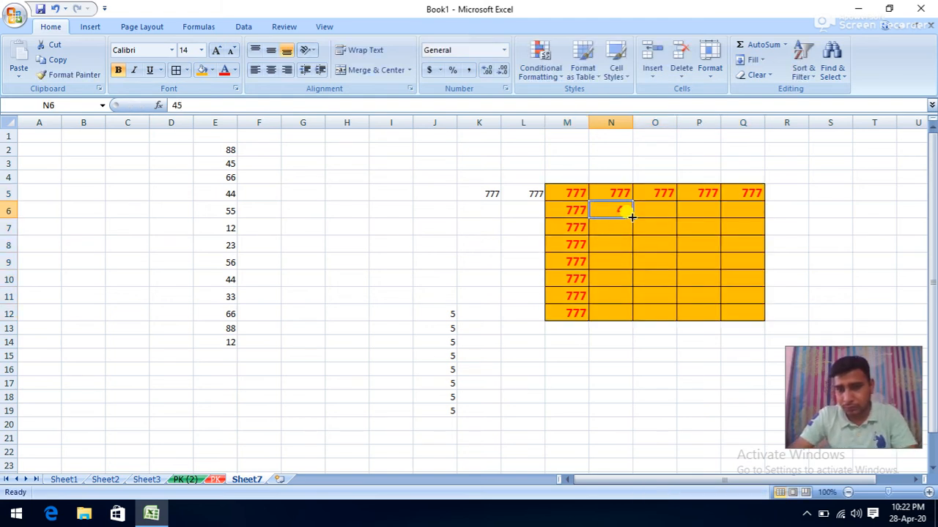
left_click_drag(632, 219, 743, 313)
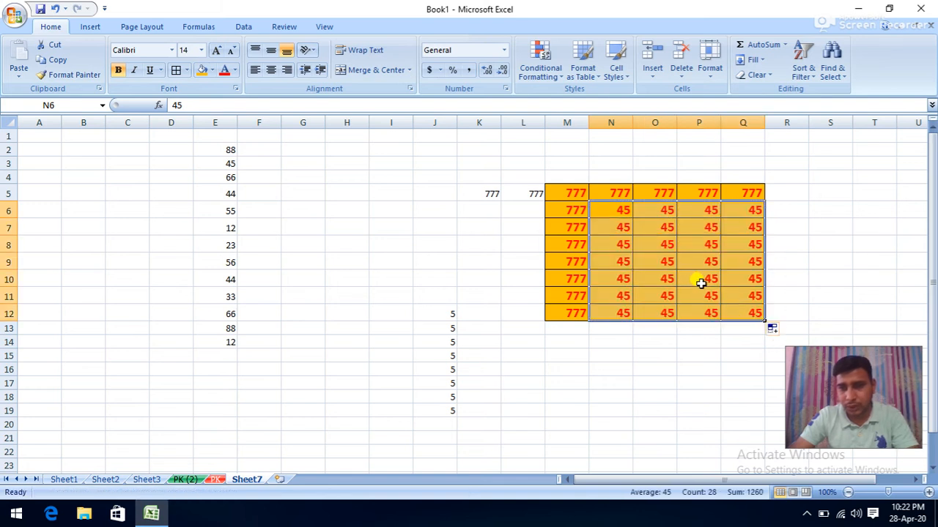
left_click(646, 264)
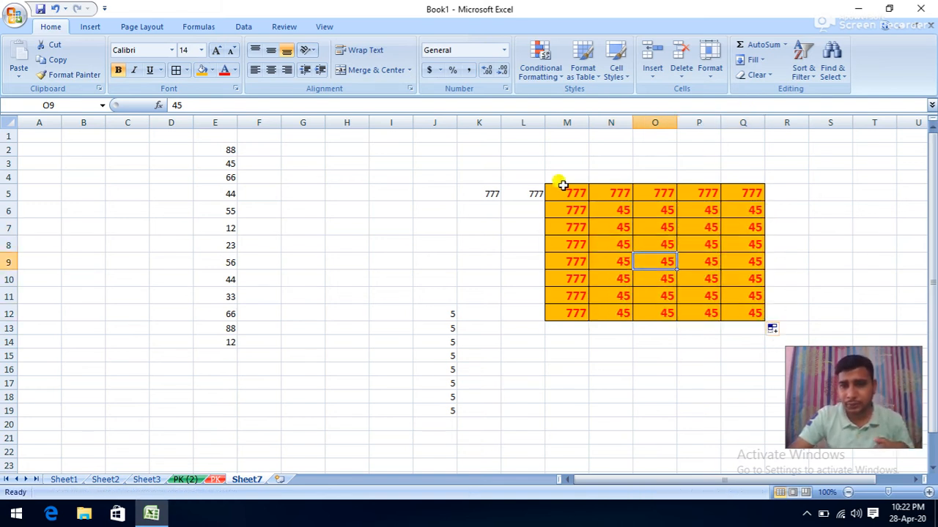
left_click_drag(562, 186, 762, 312)
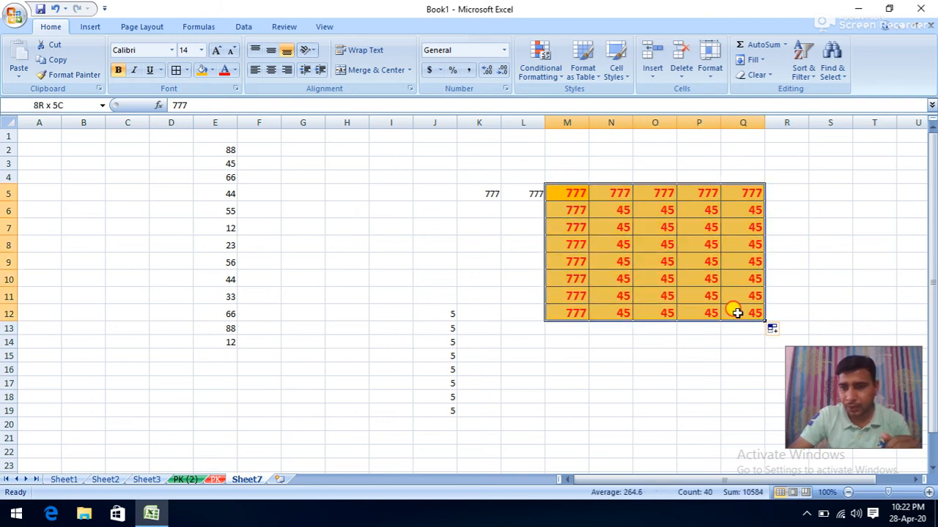
left_click(768, 75)
left_click(762, 92)
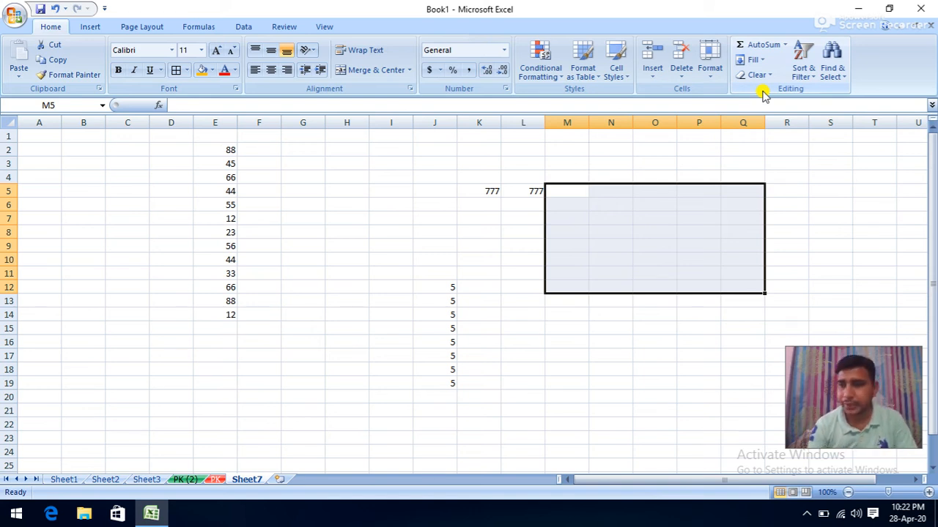
left_click(52, 8)
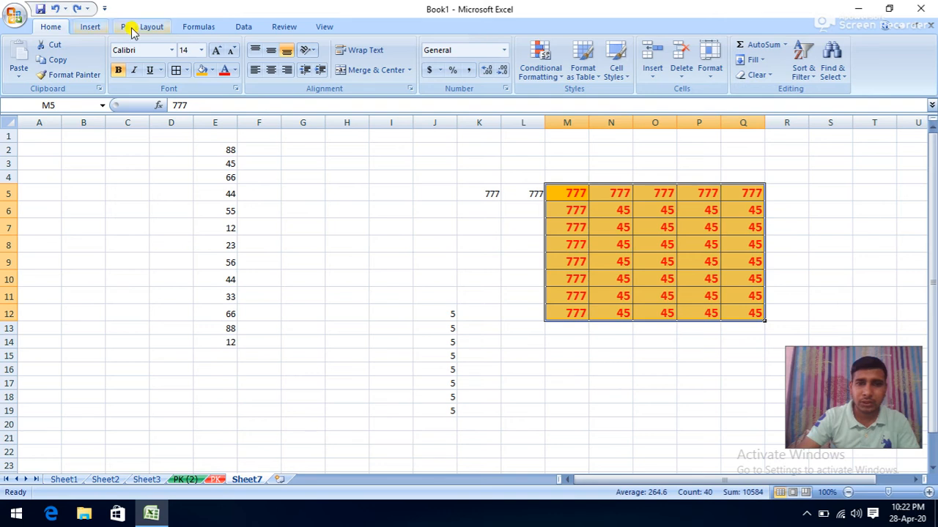
left_click(755, 76)
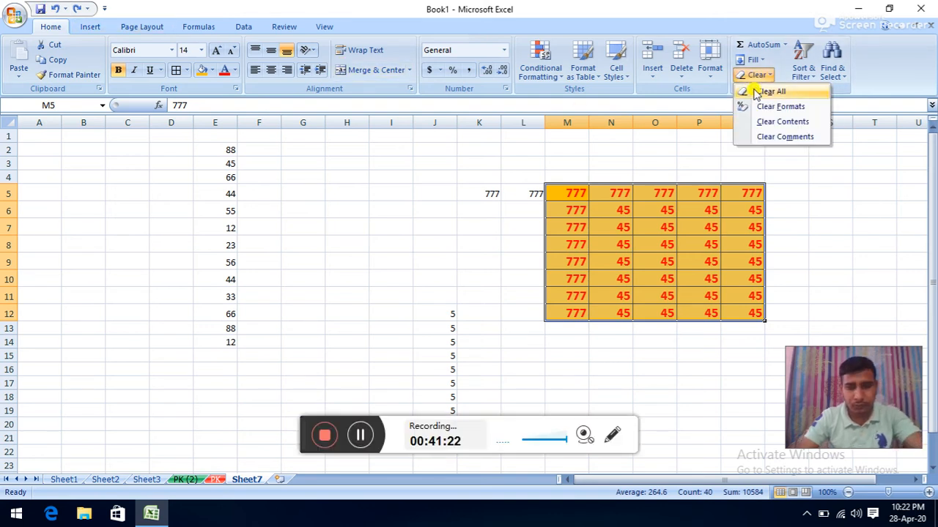
left_click(365, 434)
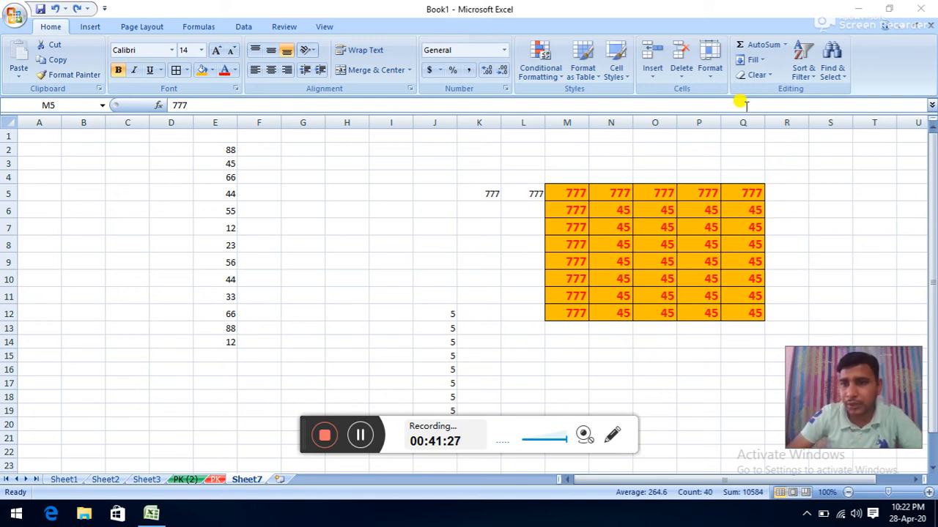
double_click(573, 193)
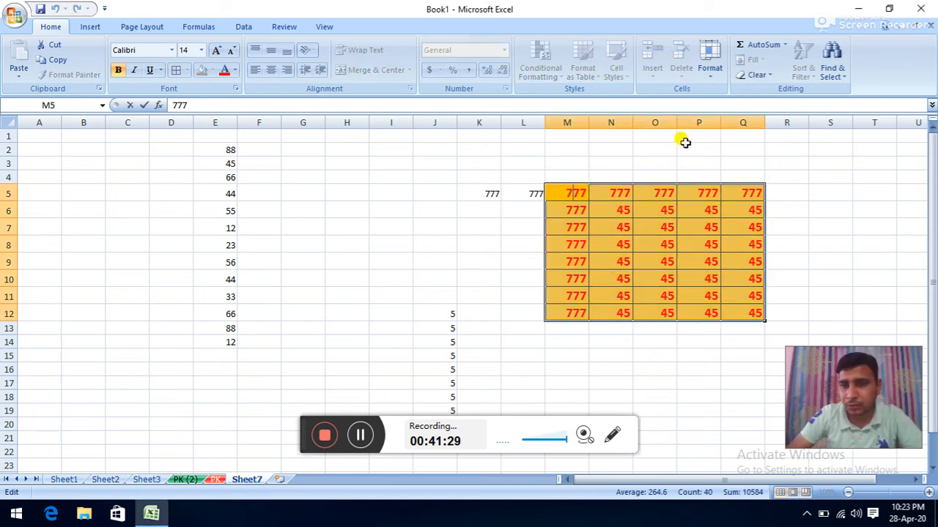
left_click(601, 222)
left_click_drag(571, 192, 740, 307)
left_click(762, 74)
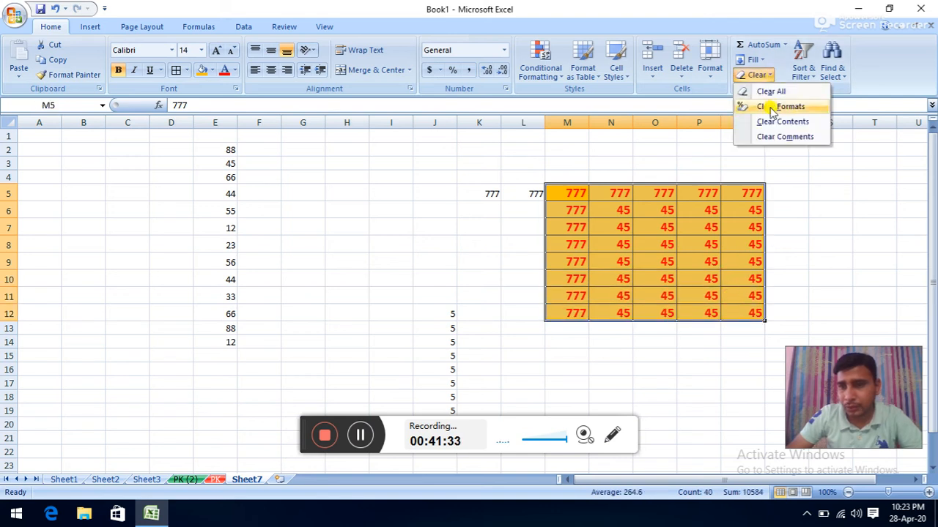
left_click(771, 107)
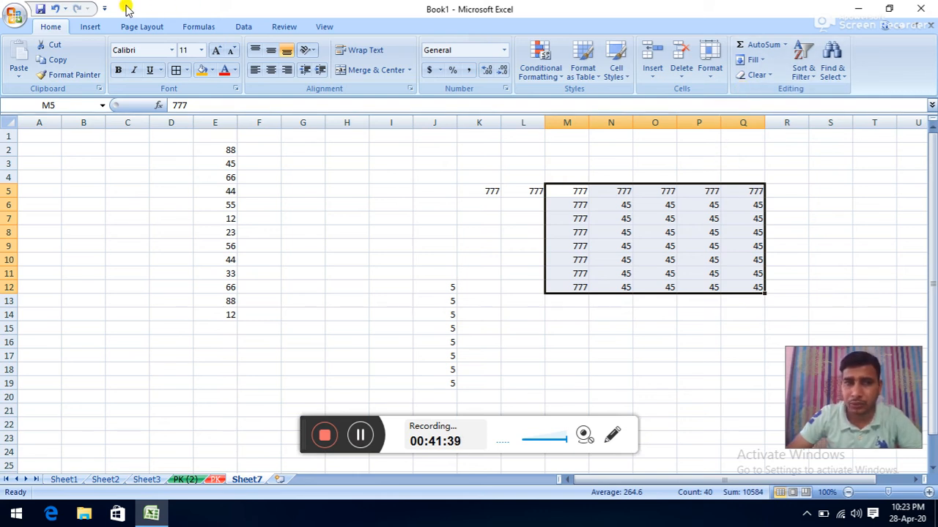
left_click(55, 8)
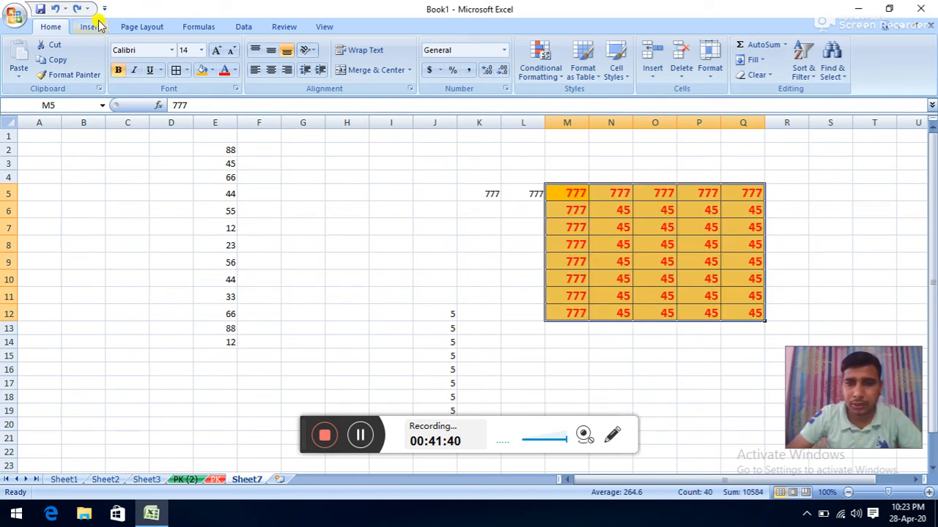
left_click(757, 74)
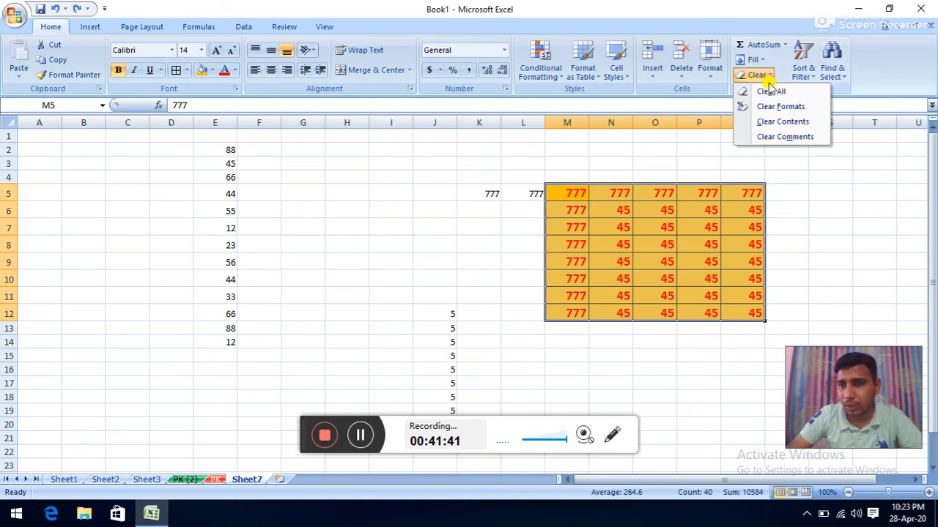
left_click(771, 124)
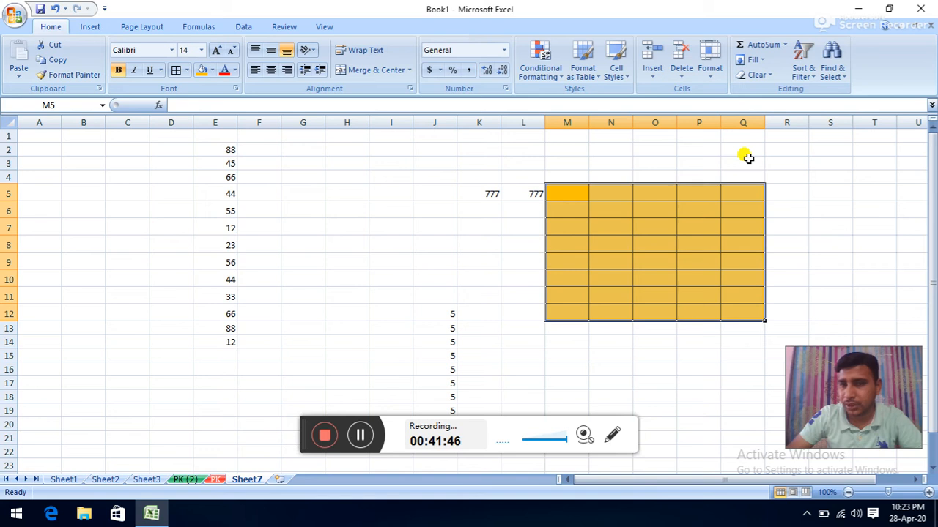
left_click(759, 75)
left_click(54, 9)
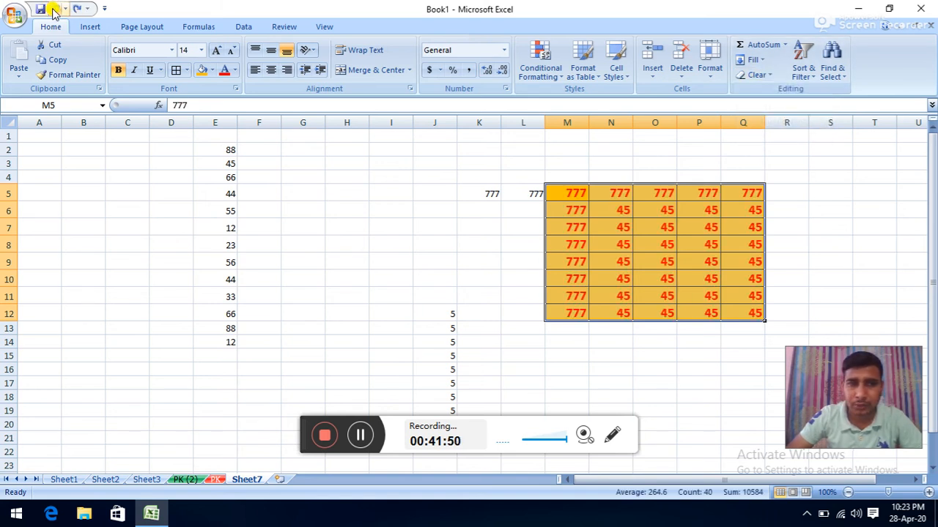
left_click(757, 75)
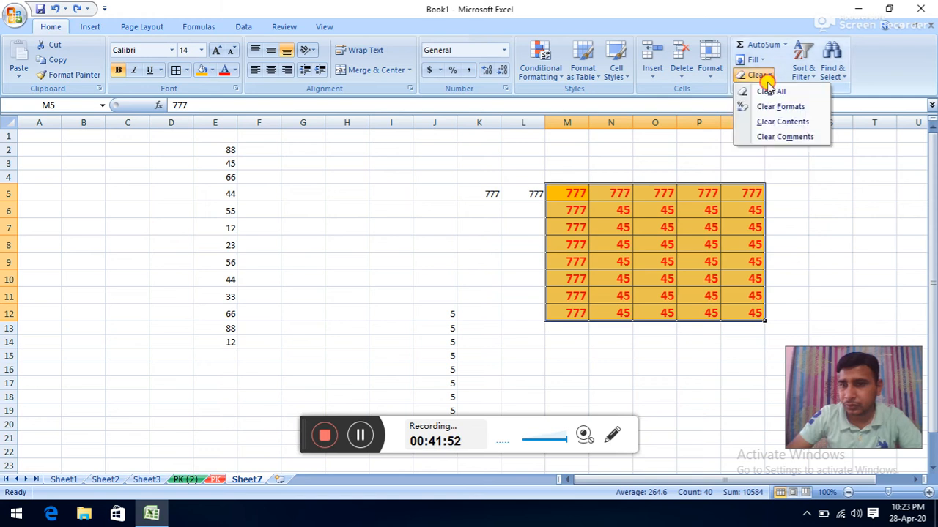
left_click(760, 138)
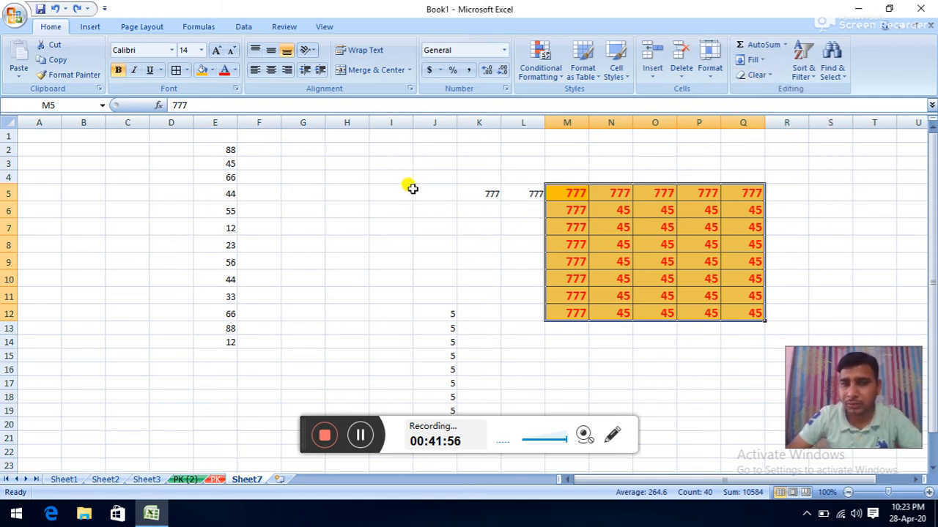
left_click(284, 27)
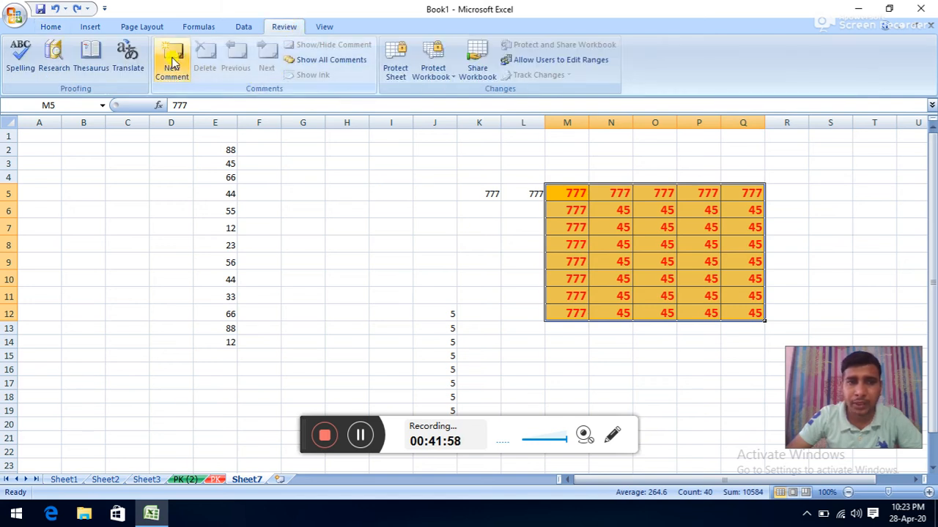
left_click(61, 29)
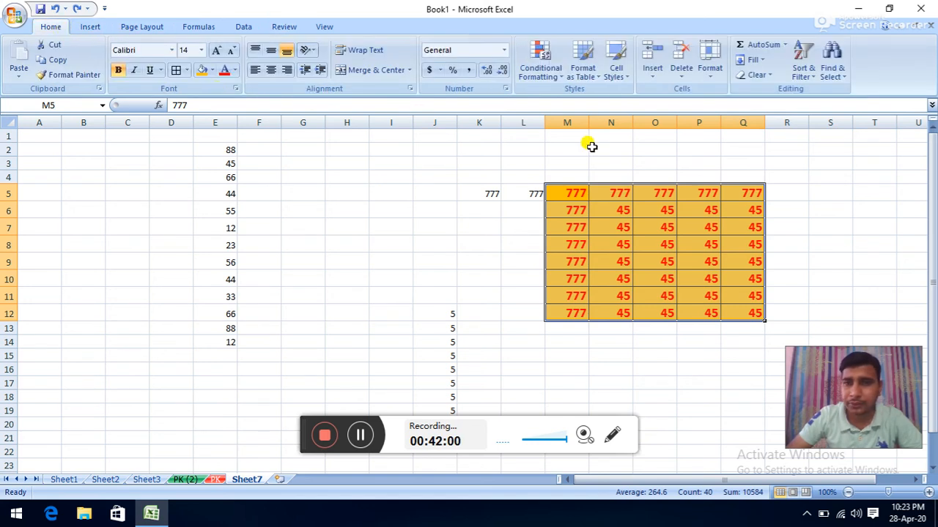
- Delete the 88 and 12 from E13:E14
left_click(806, 73)
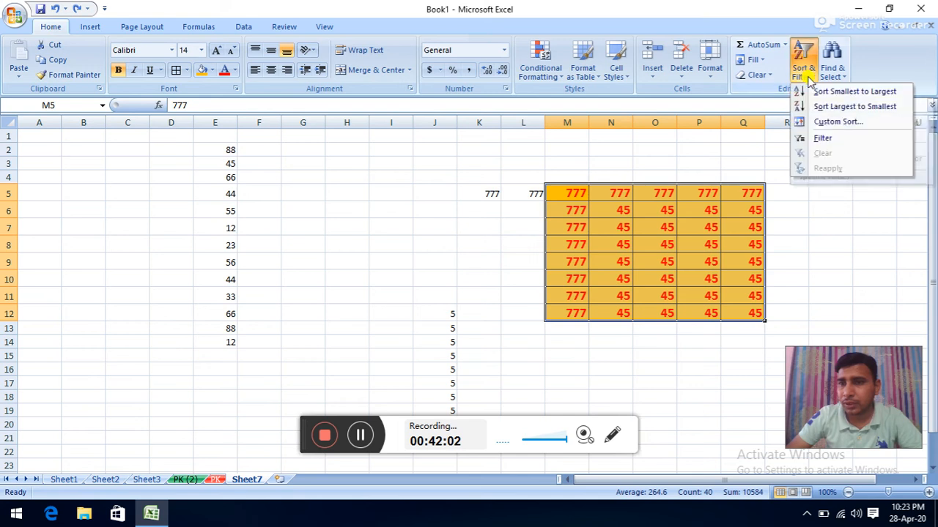
left_click(248, 210)
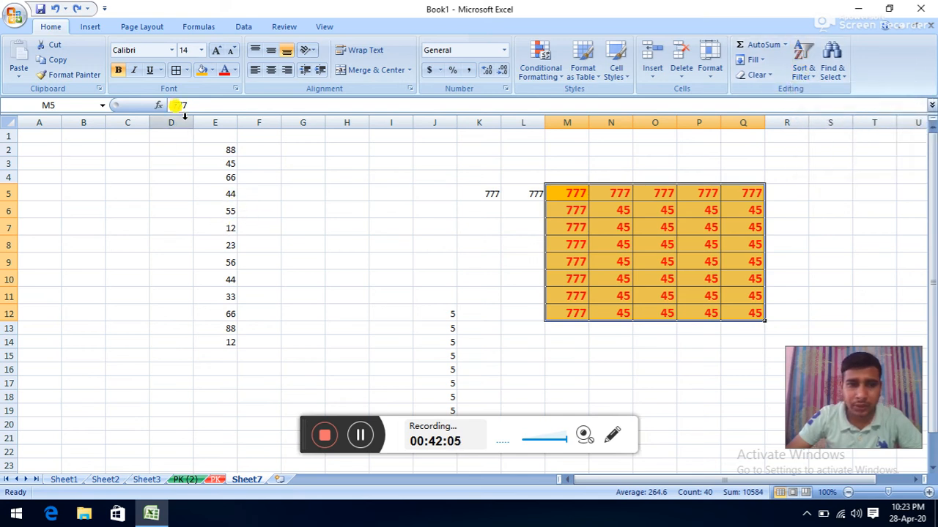
left_click_drag(203, 145, 218, 338)
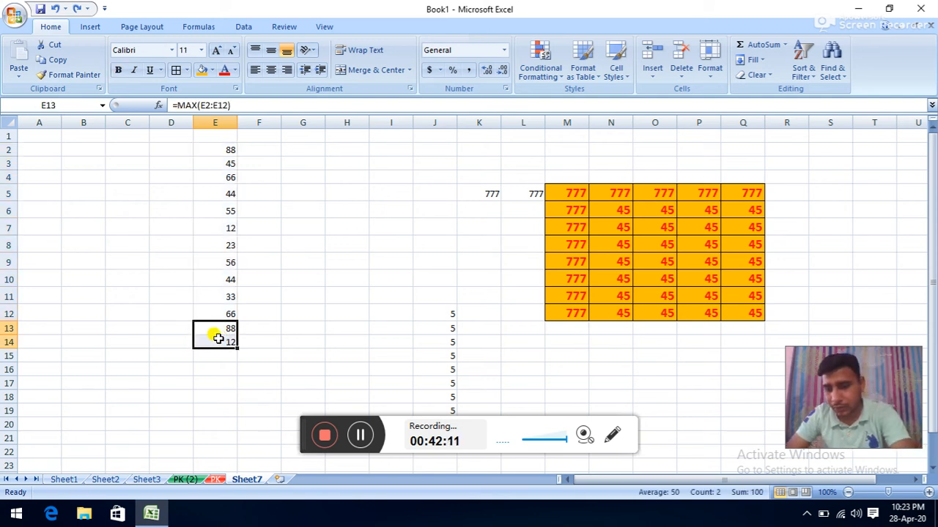
key("Delete")
- Sort E2:E12 smallest to largest, then largest to smallest
left_click_drag(231, 153, 200, 307)
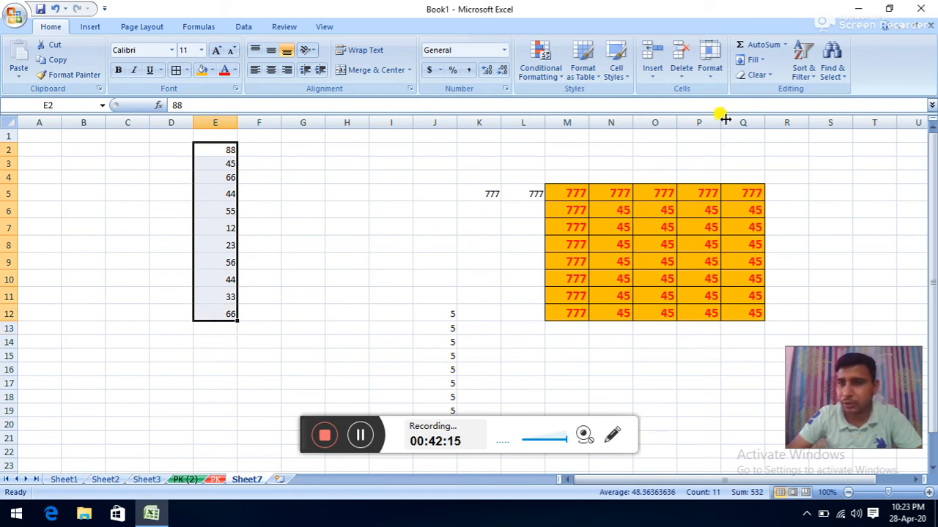
left_click(806, 78)
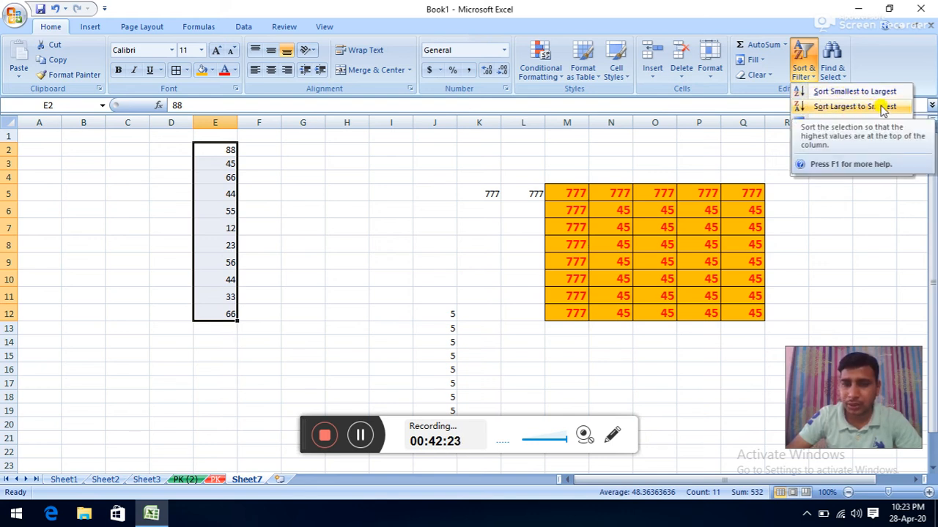
left_click(844, 92)
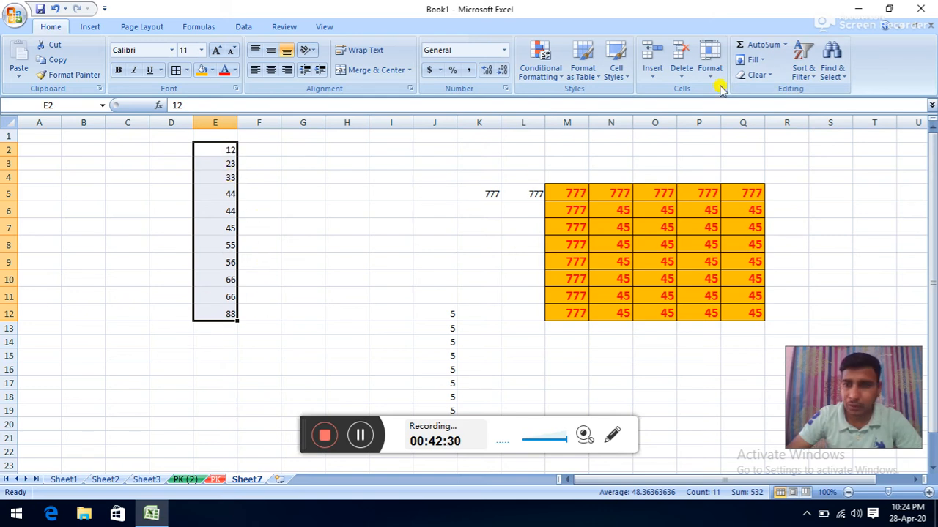
left_click(800, 66)
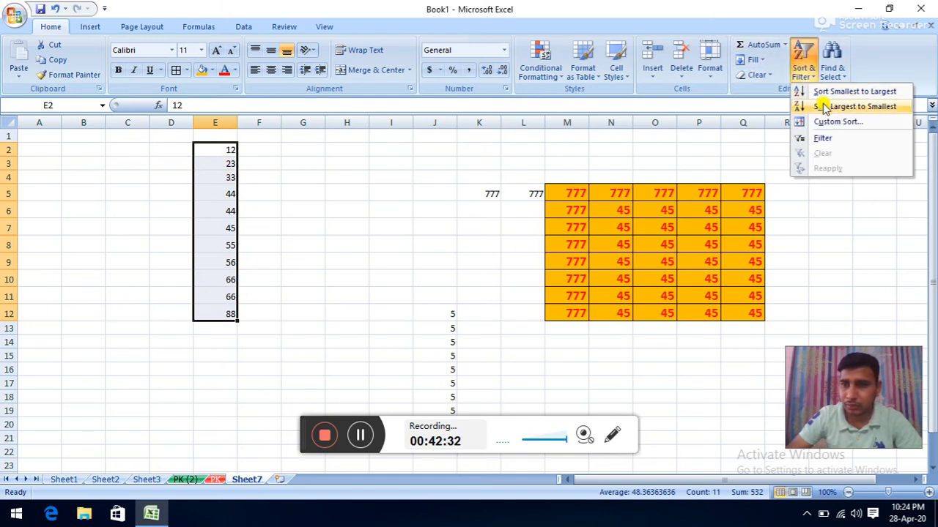
left_click(822, 165)
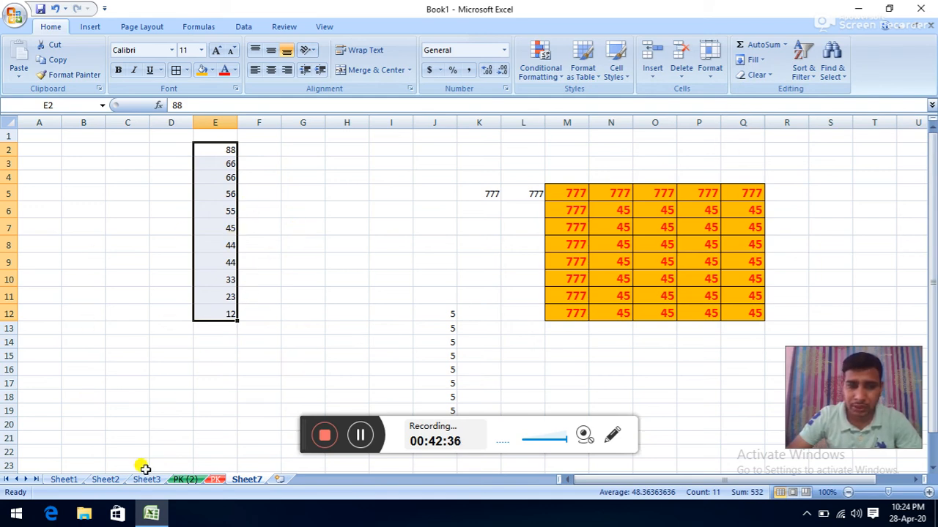
- Switch to Sheet1 and drag row 7 shorter
left_click(74, 480)
scroll(190, 367, "up", 20)
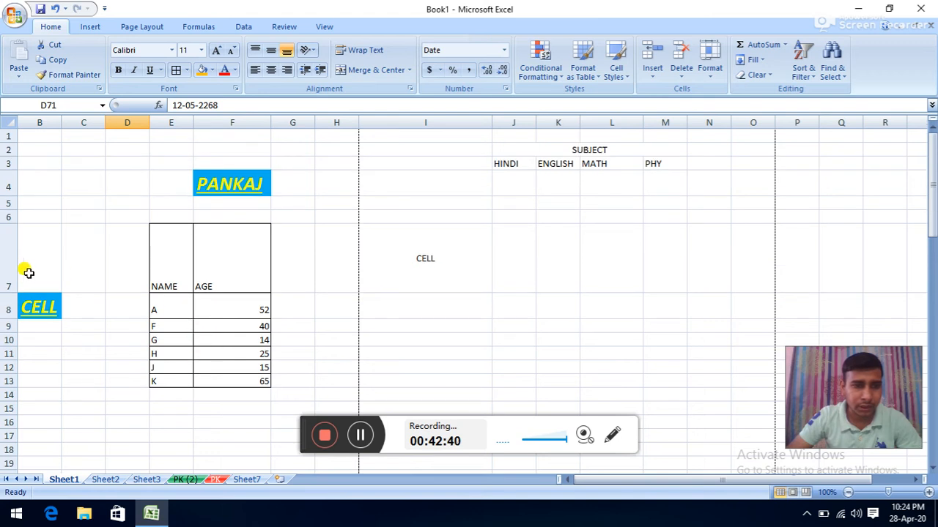
left_click_drag(8, 293, 11, 244)
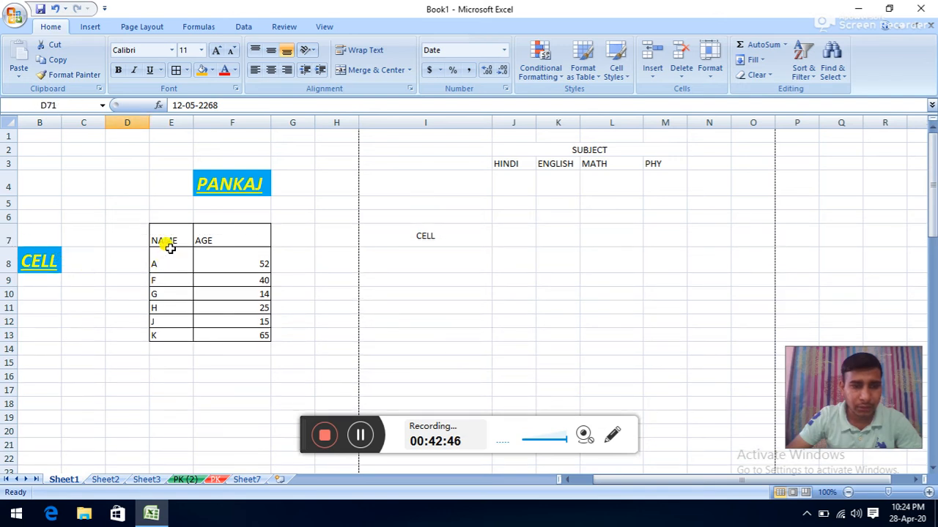
- Sort names E8:E13 A to Z, expanding the selection so ages stay alongside
left_click_drag(169, 258, 163, 329)
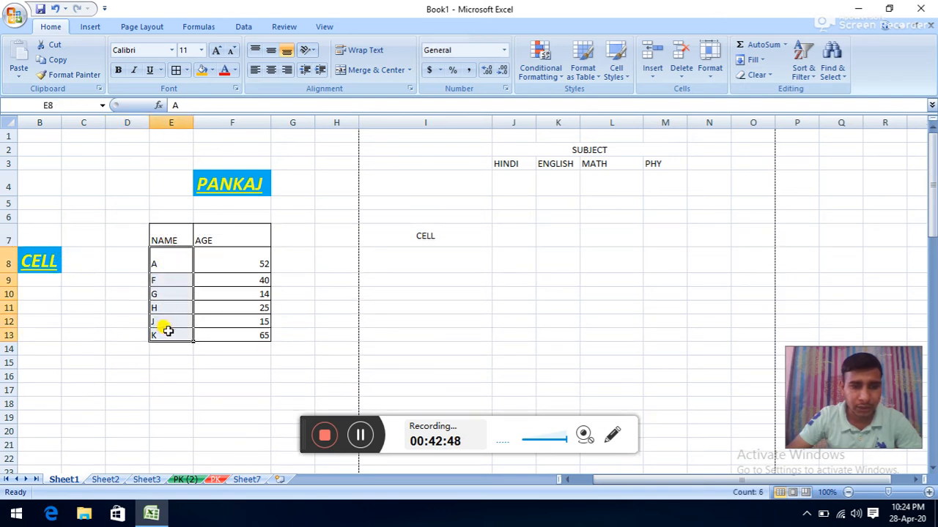
left_click(797, 77)
left_click(809, 96)
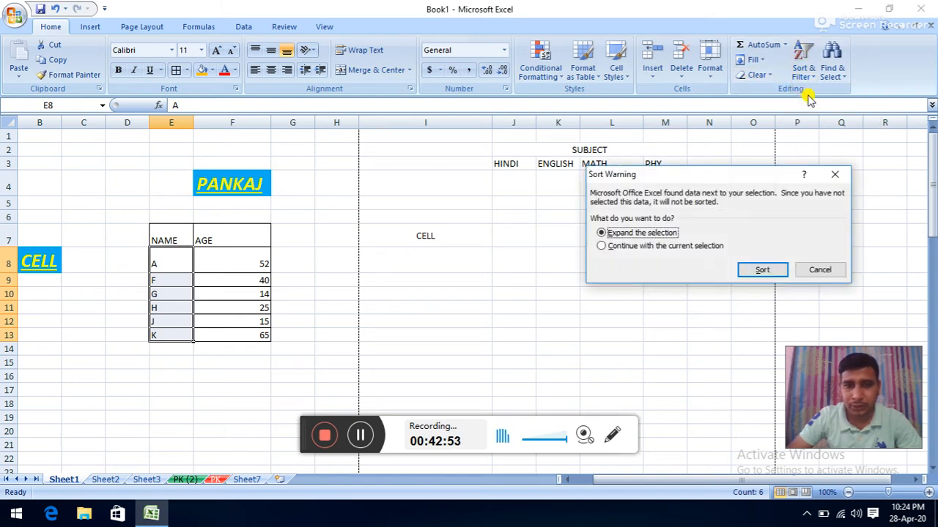
left_click_drag(708, 179, 473, 167)
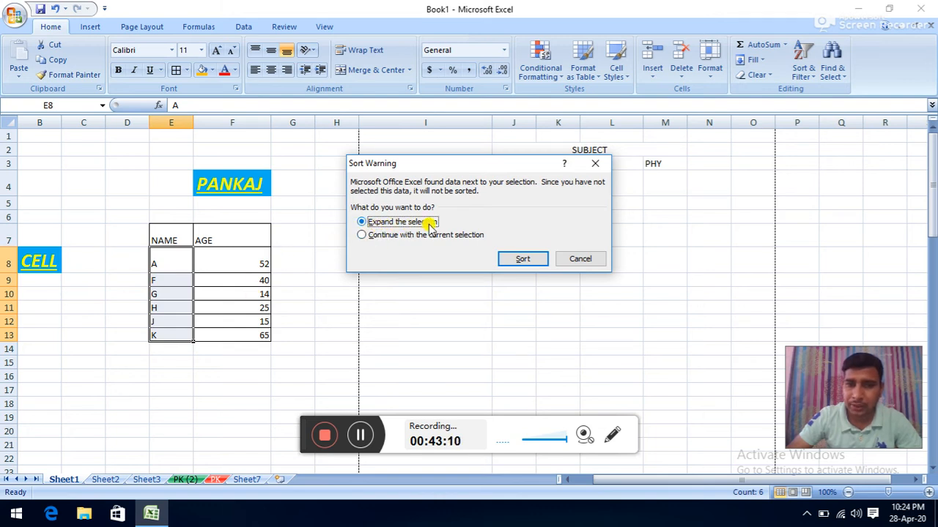
left_click(360, 236)
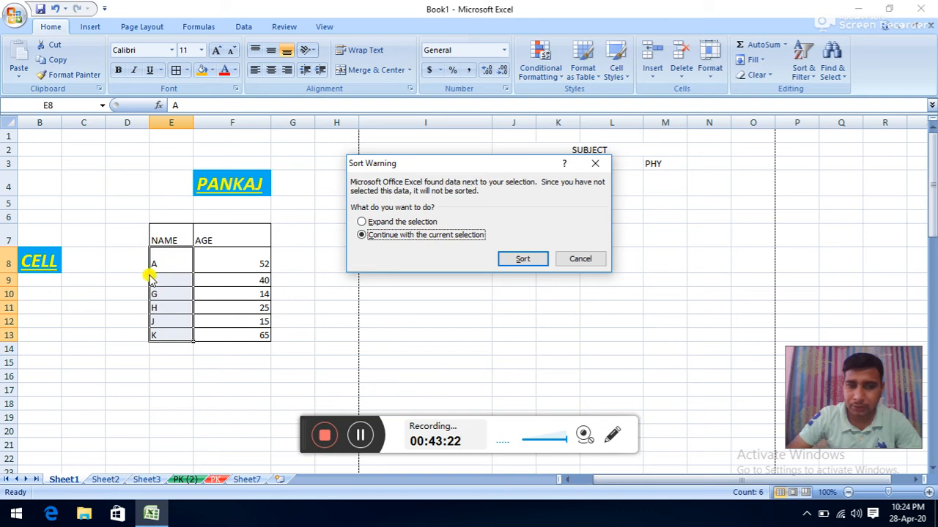
left_click(391, 223)
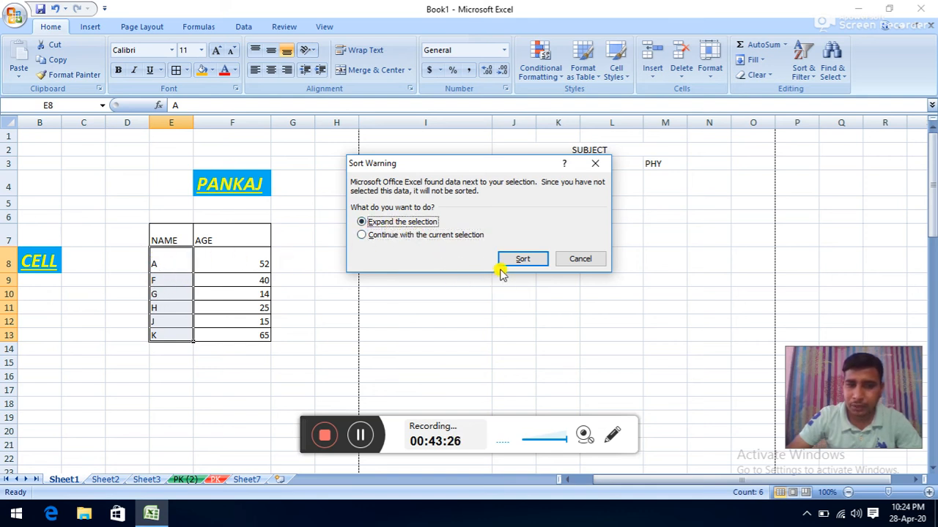
left_click(522, 259)
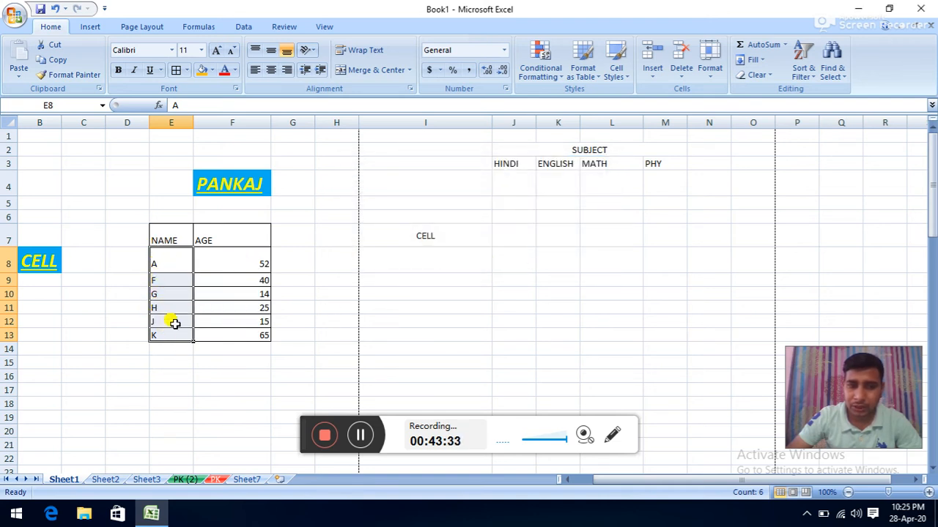
- Undo the last sort, then rename K to B in E13 and G to C in E10
left_click(163, 296)
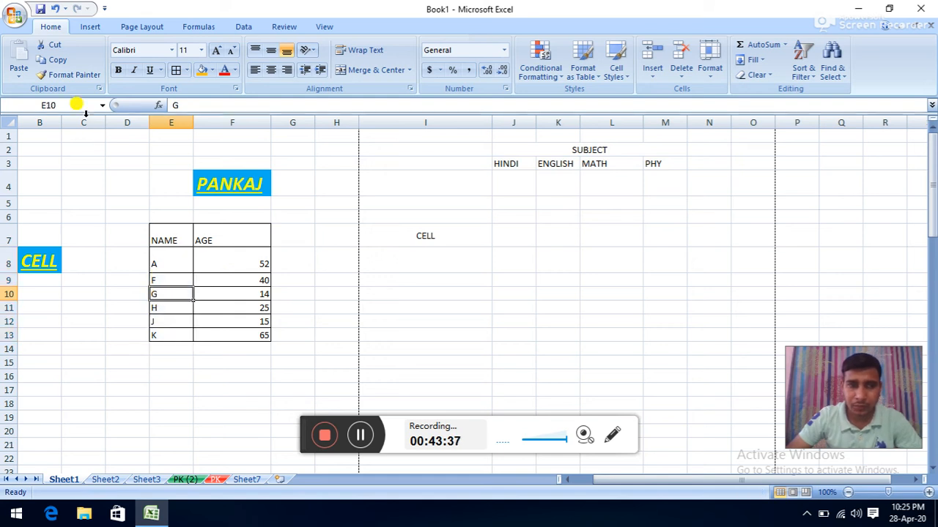
left_click(55, 8)
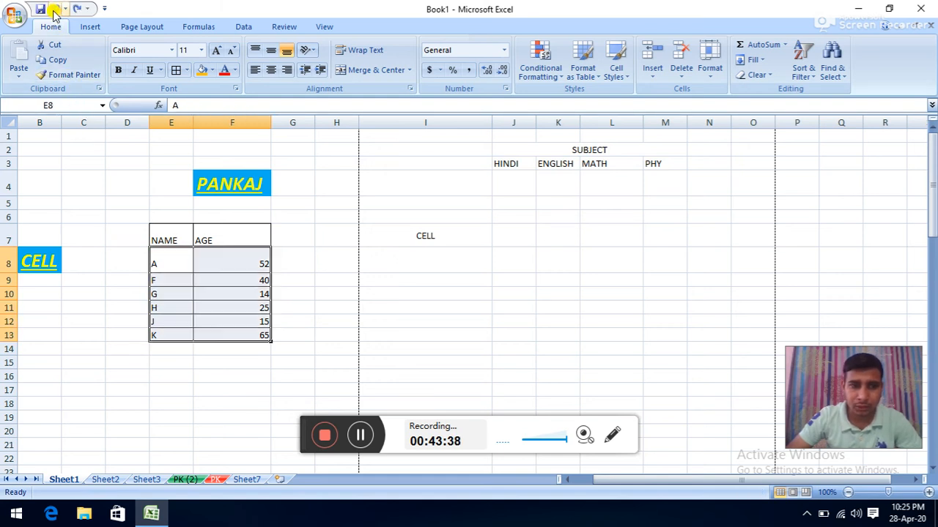
left_click(161, 305)
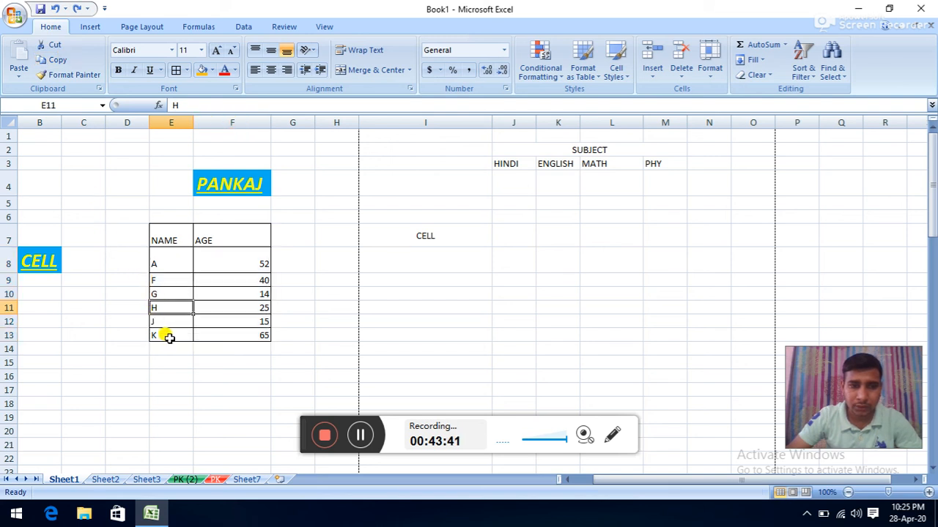
left_click(167, 337)
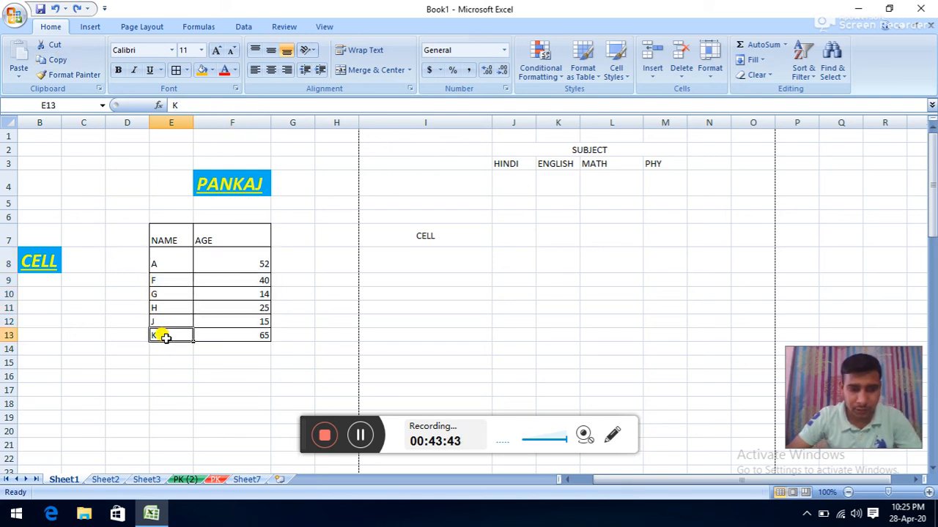
type("B")
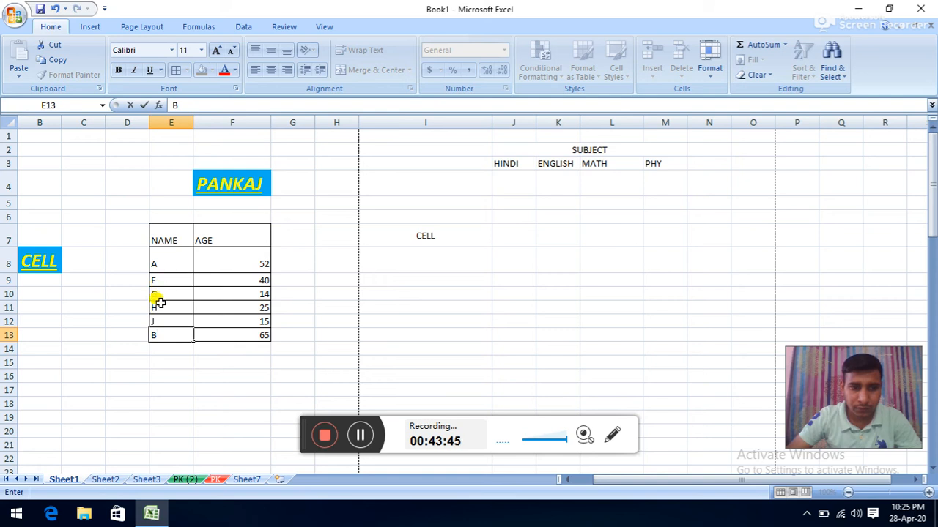
left_click(158, 296)
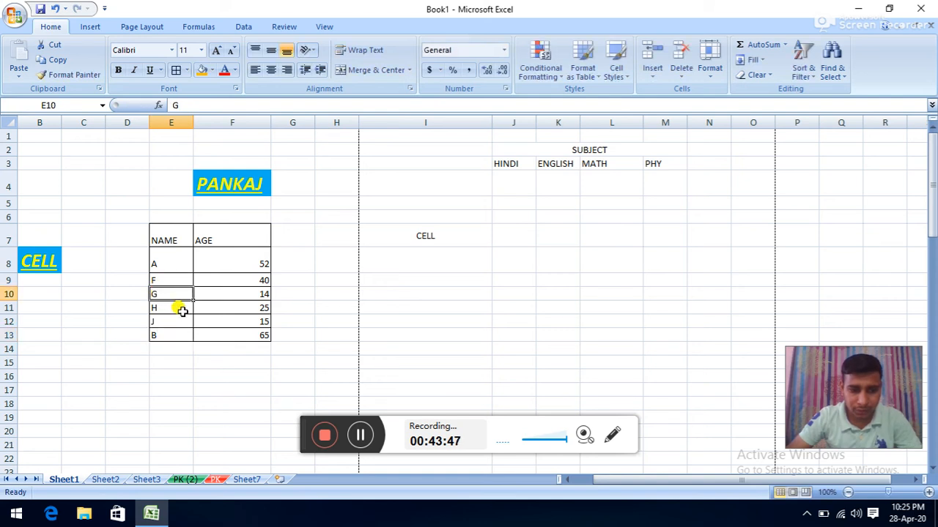
type("C")
left_click(187, 335)
- Sort the NAME/AGE table A to Z, then Z to A, keeping ages with names
left_click_drag(178, 258, 174, 329)
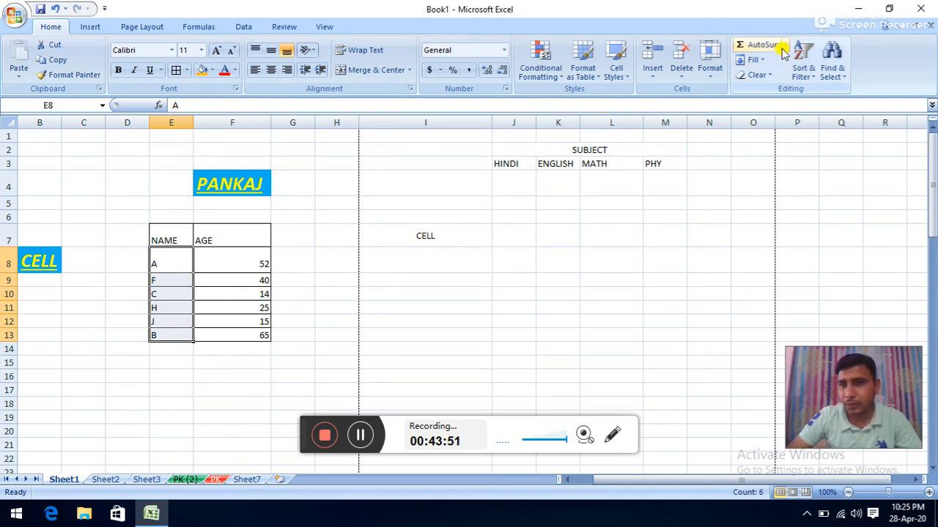
left_click(803, 60)
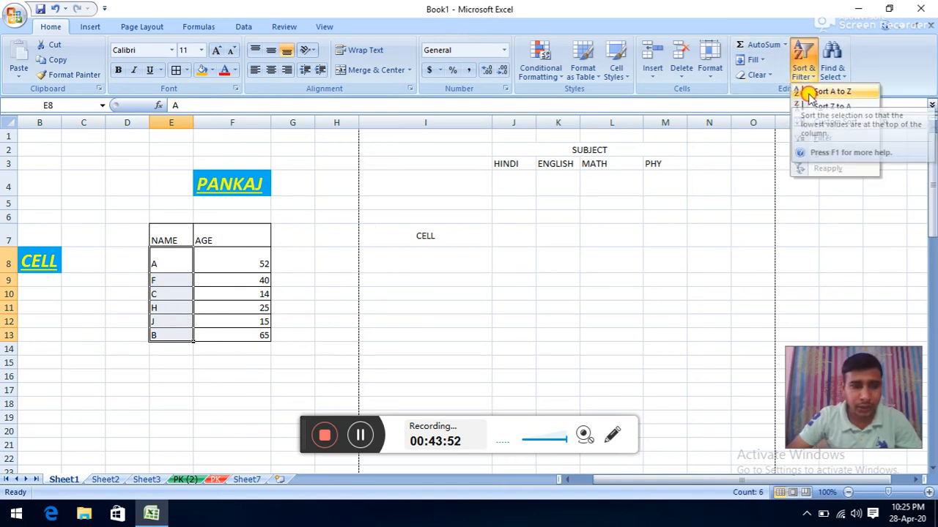
left_click(808, 93)
left_click(515, 255)
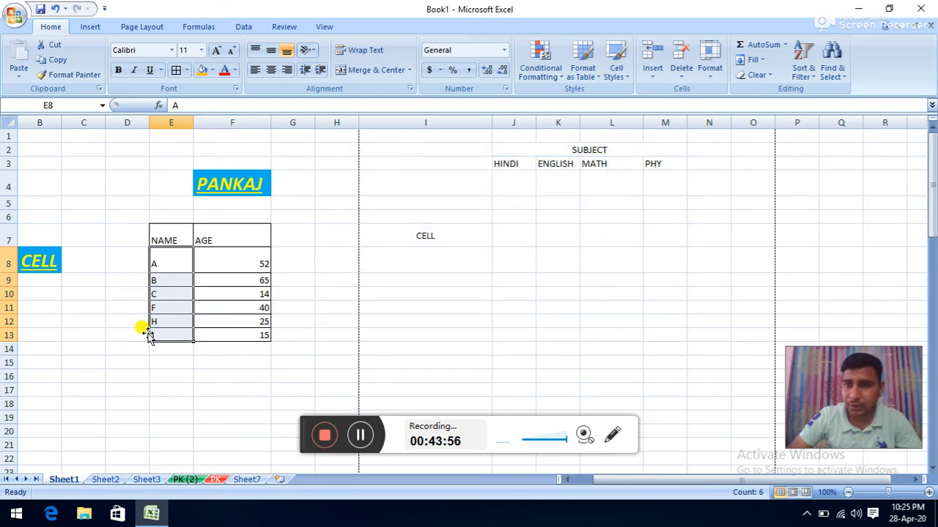
left_click(803, 73)
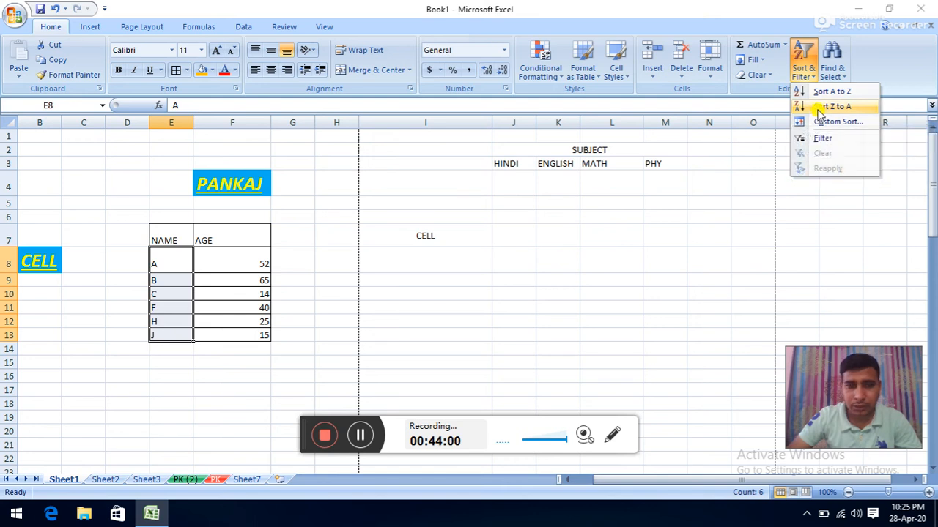
left_click(818, 110)
left_click(518, 258)
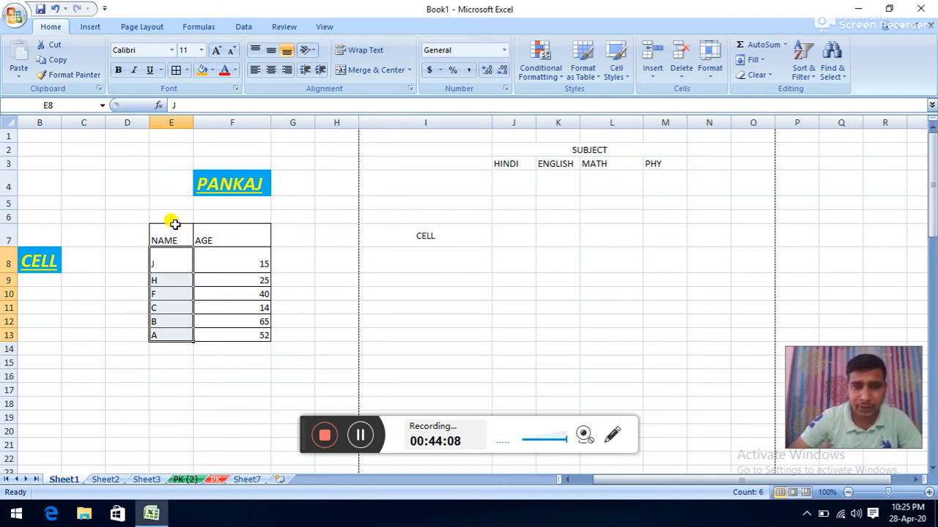
left_click_drag(176, 228, 218, 240)
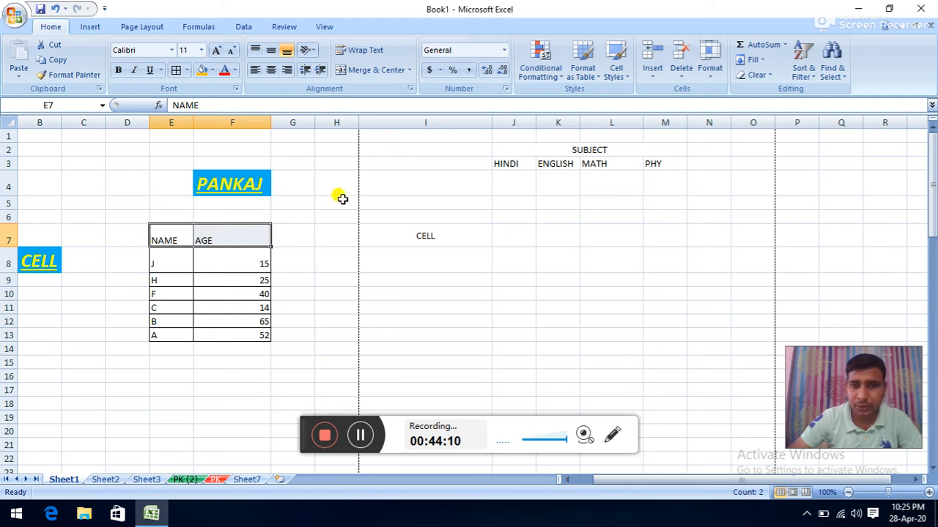
left_click_drag(171, 230, 224, 333)
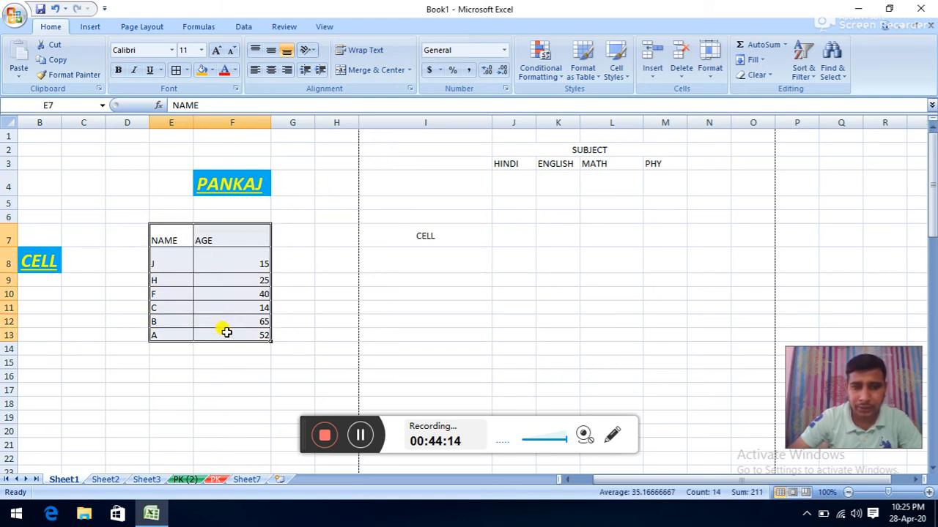
left_click(806, 72)
left_click(805, 139)
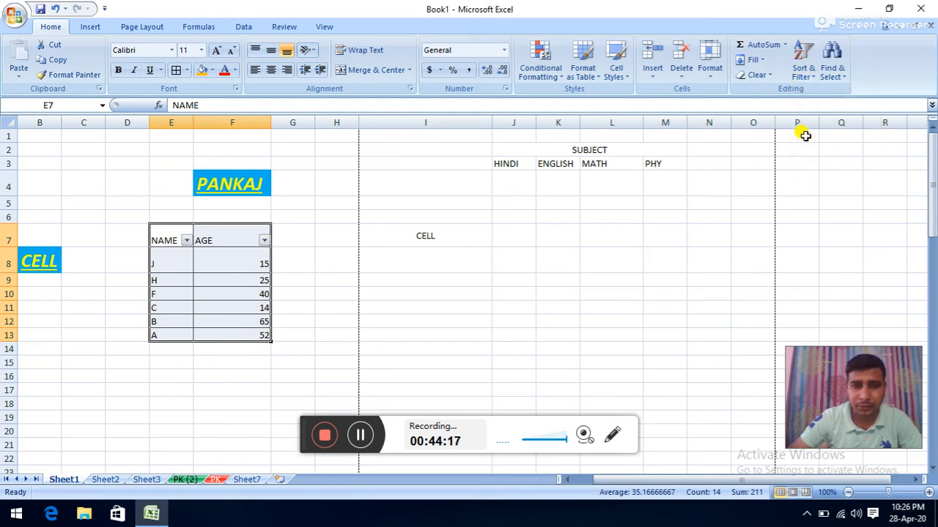
left_click(188, 241)
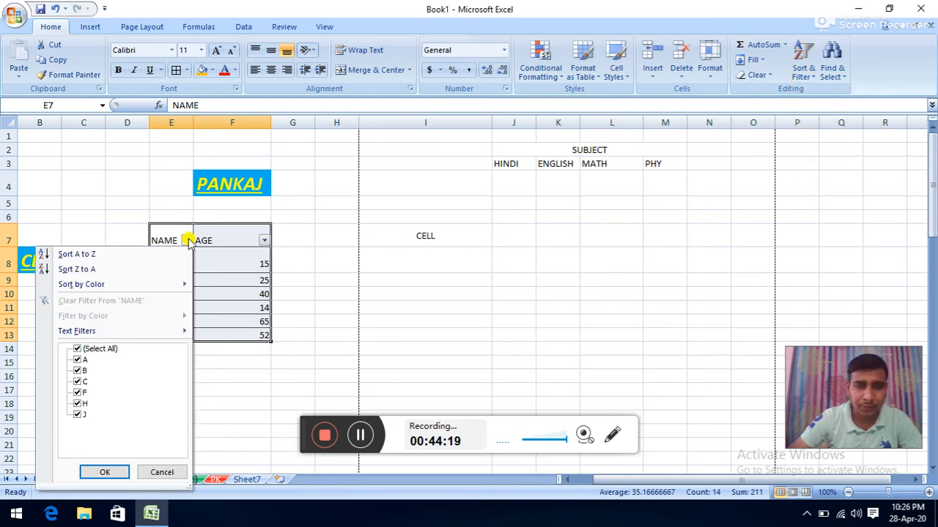
left_click(77, 349)
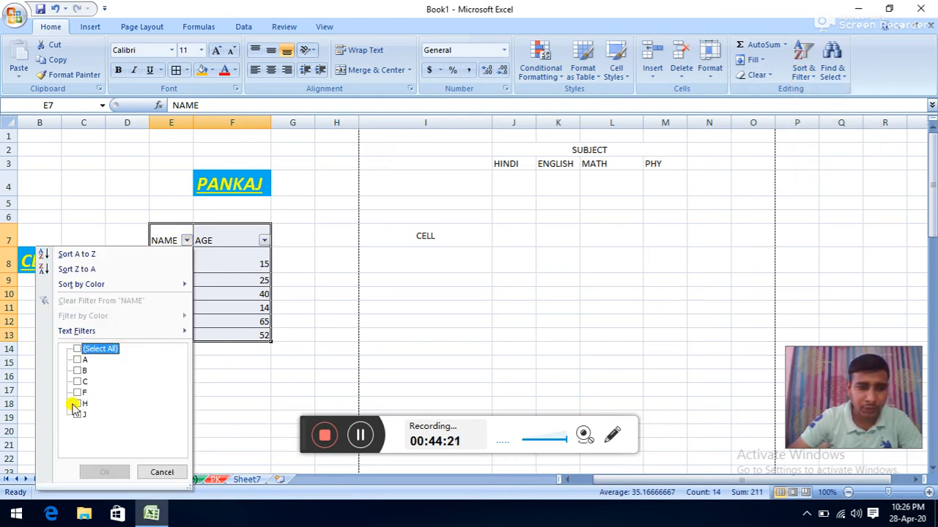
left_click(77, 416)
left_click(78, 382)
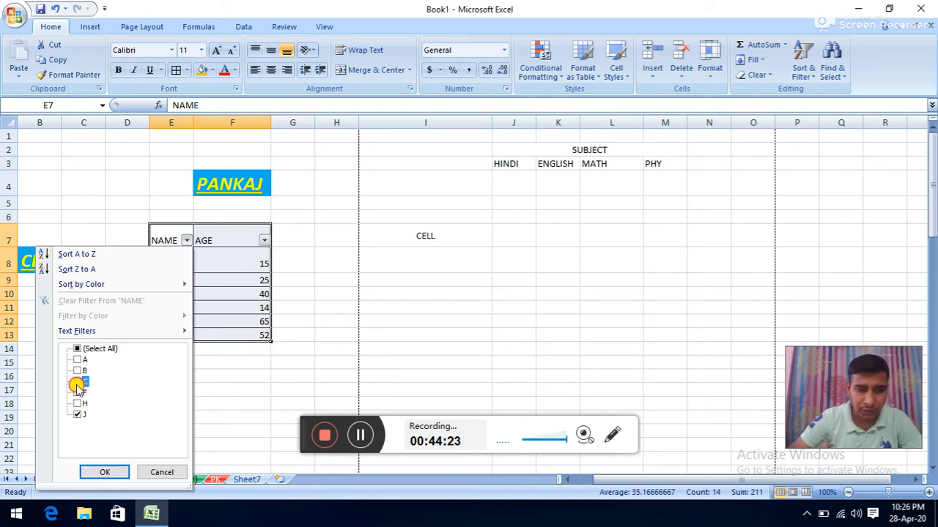
left_click(95, 472)
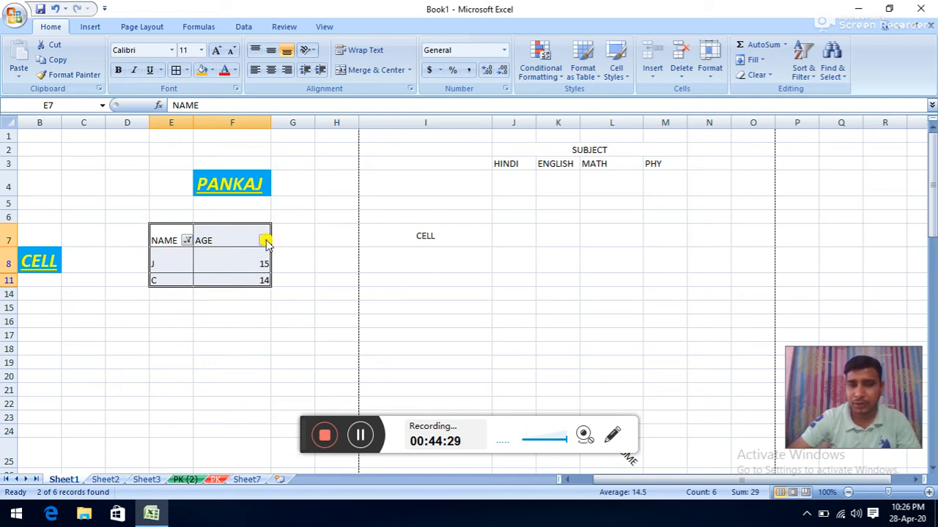
left_click(803, 72)
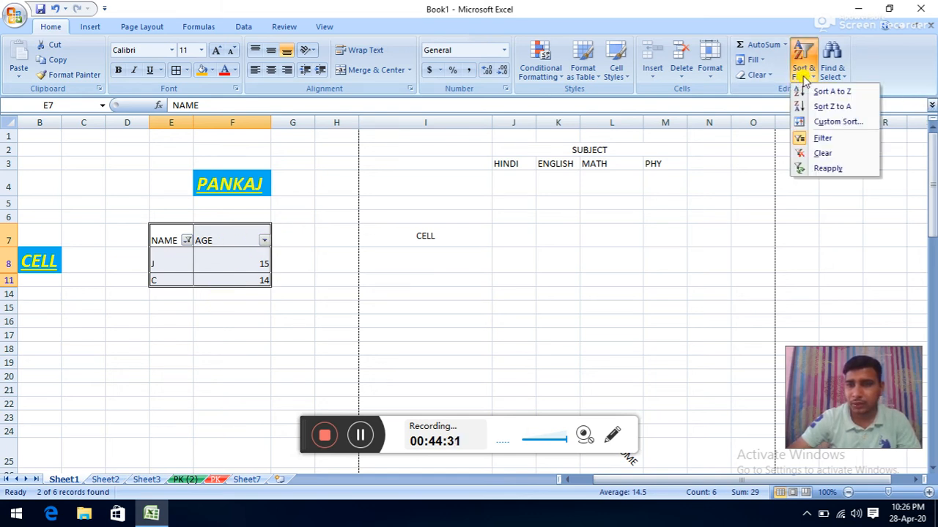
left_click(803, 140)
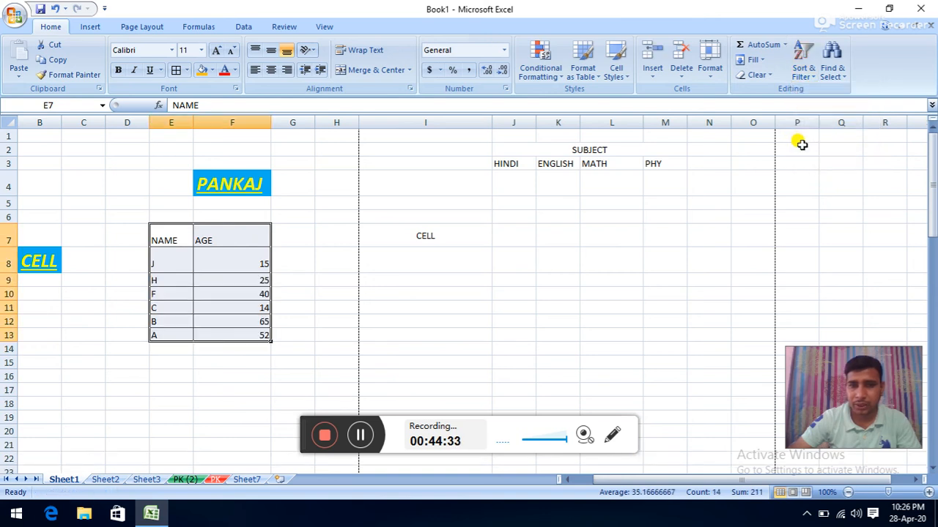
left_click(803, 66)
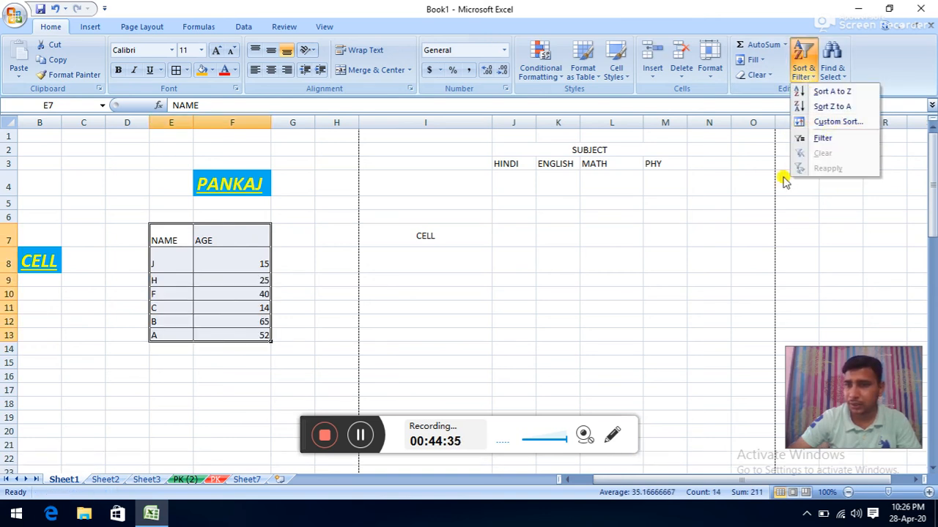
left_click(811, 141)
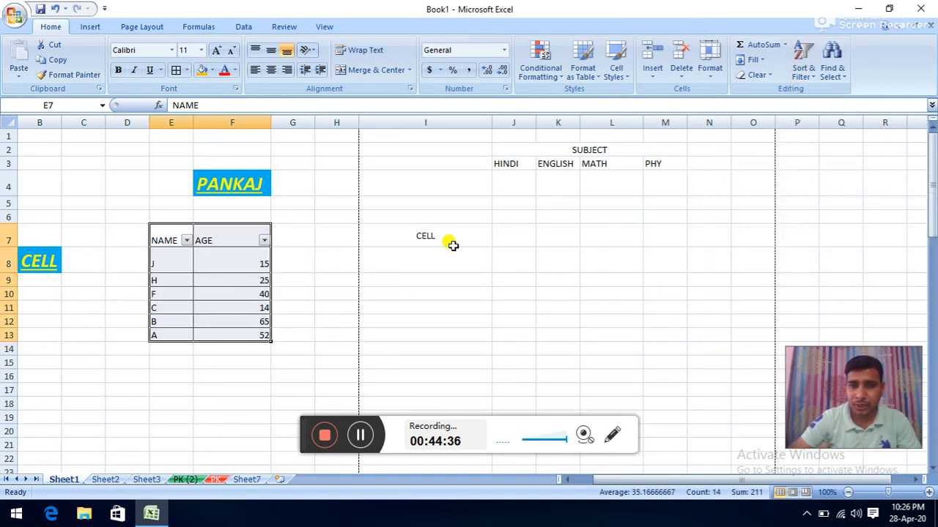
left_click(263, 242)
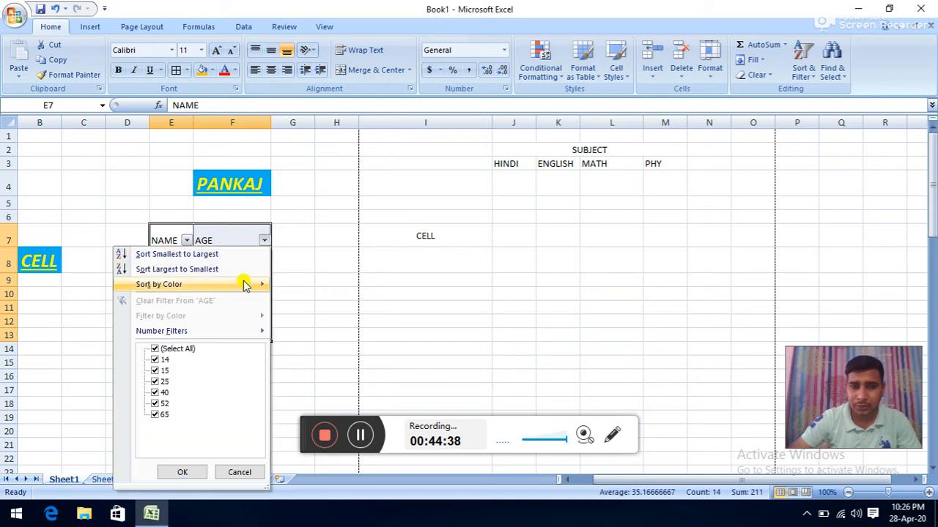
left_click(163, 360)
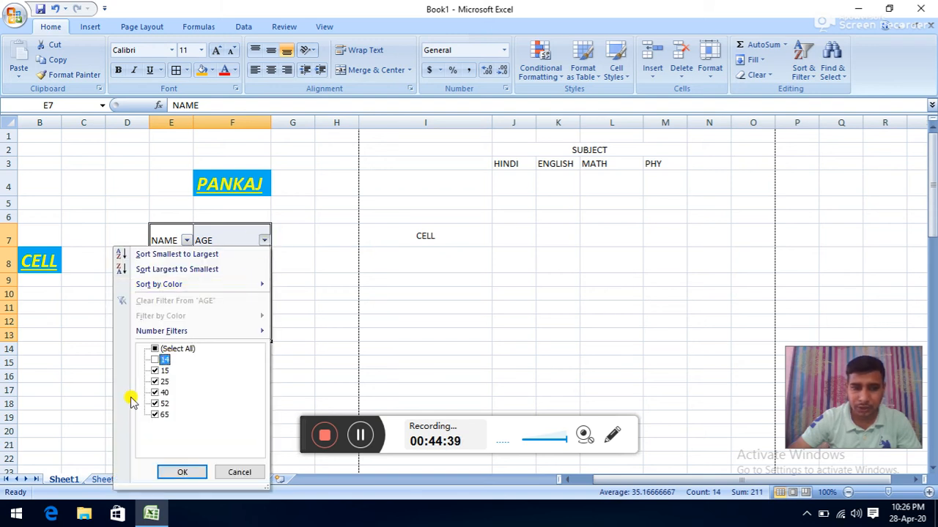
left_click(159, 350)
left_click(155, 349)
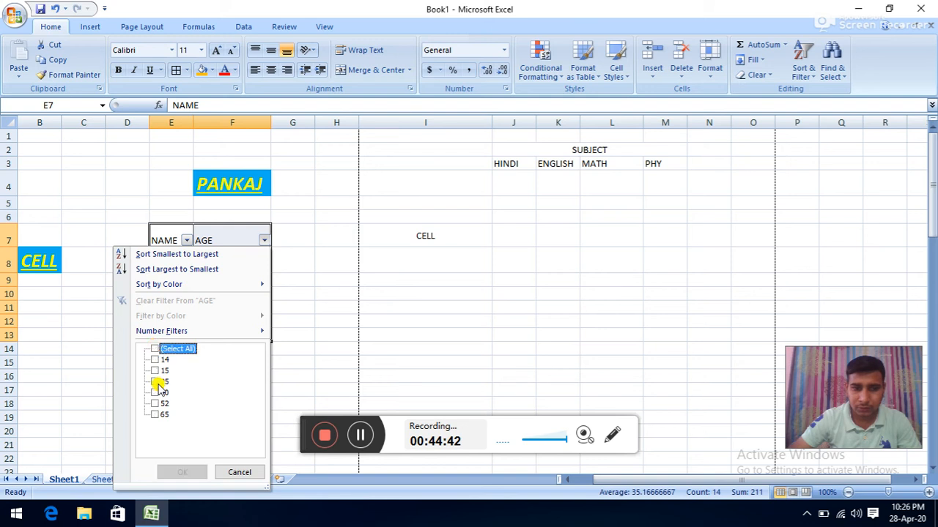
left_click(154, 393)
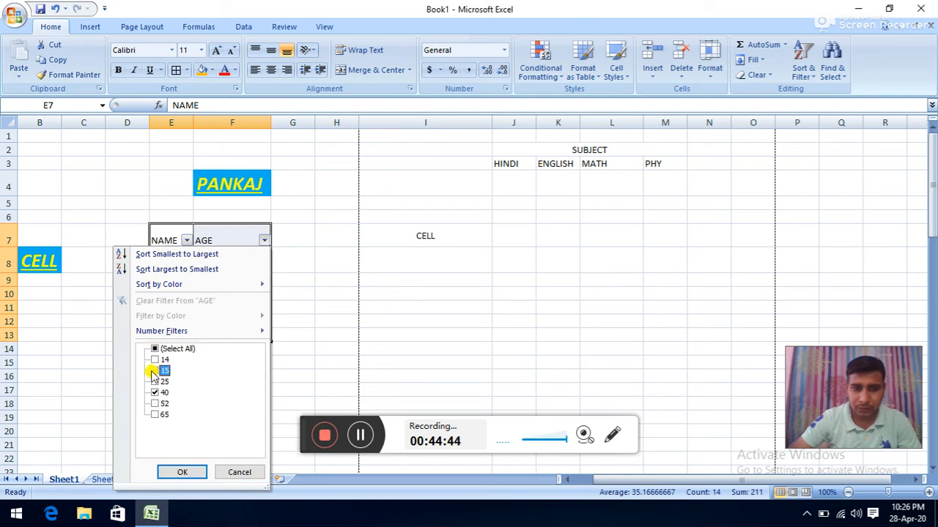
left_click(168, 472)
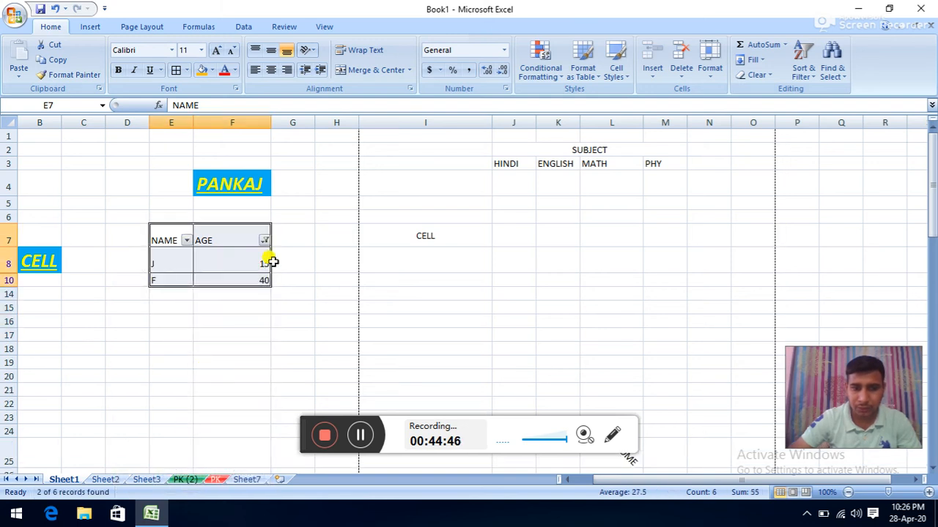
left_click(803, 72)
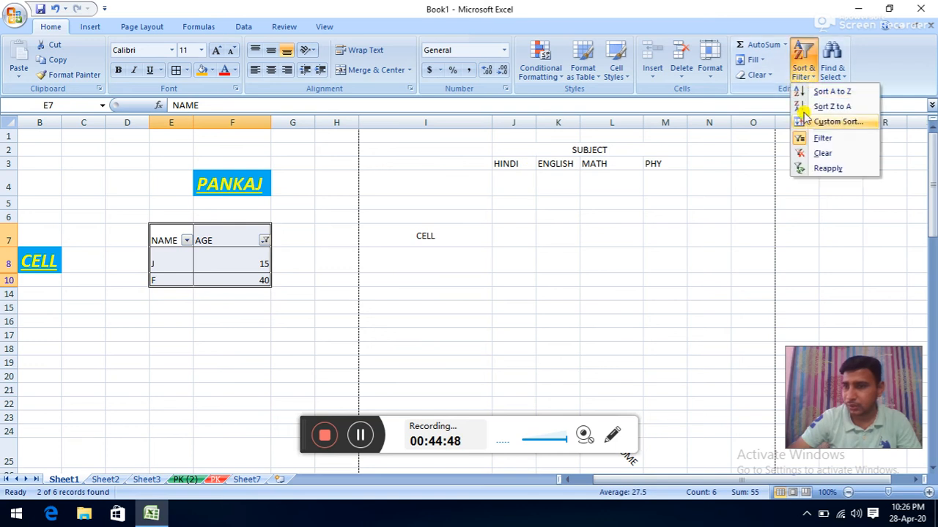
left_click(803, 152)
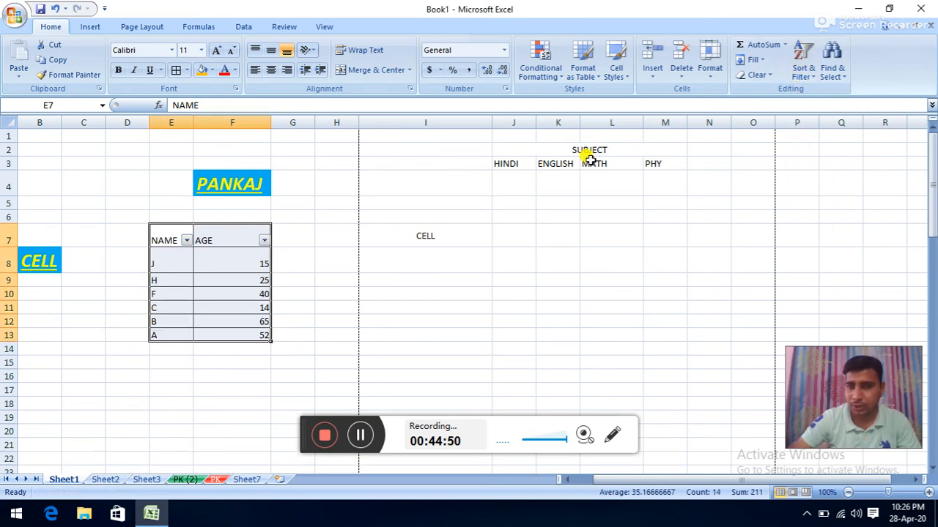
left_click(806, 73)
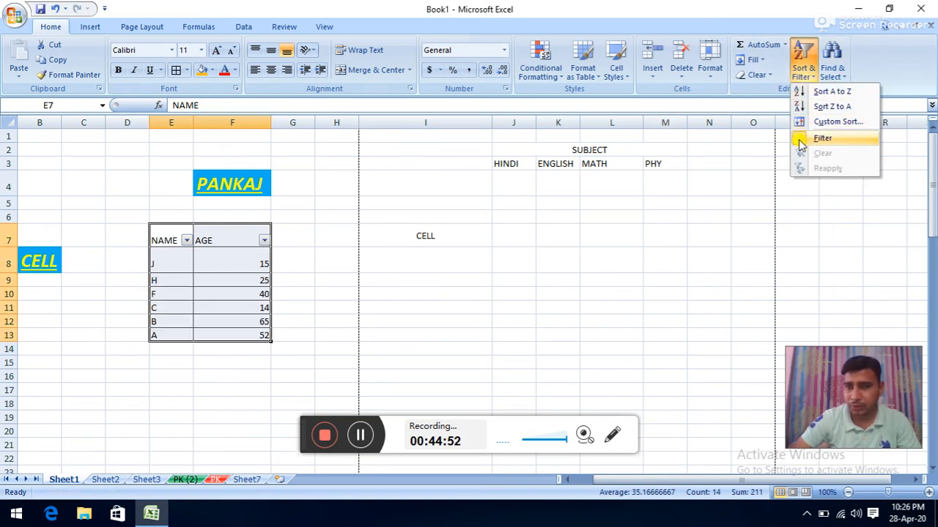
left_click(800, 140)
left_click(810, 74)
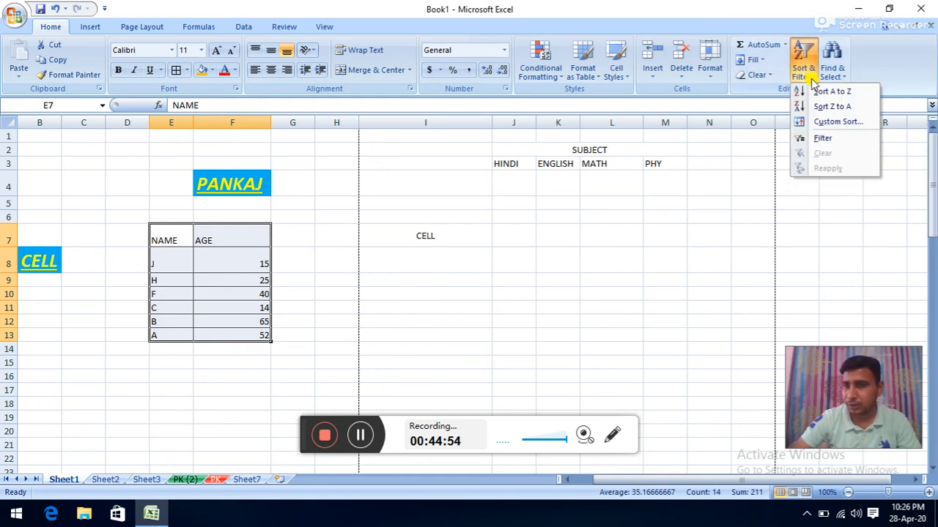
left_click(678, 210)
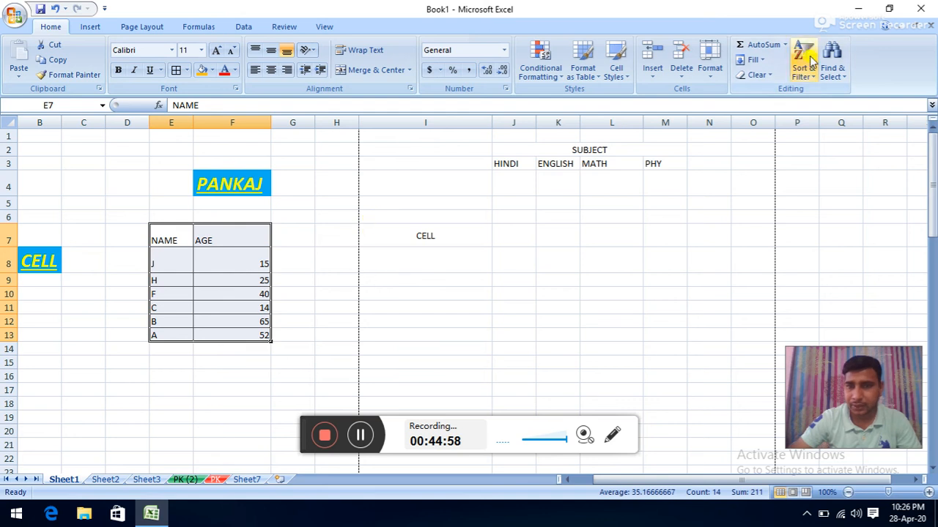
- Search Sheet1 for 5 and jump to the first matching cell
left_click(833, 80)
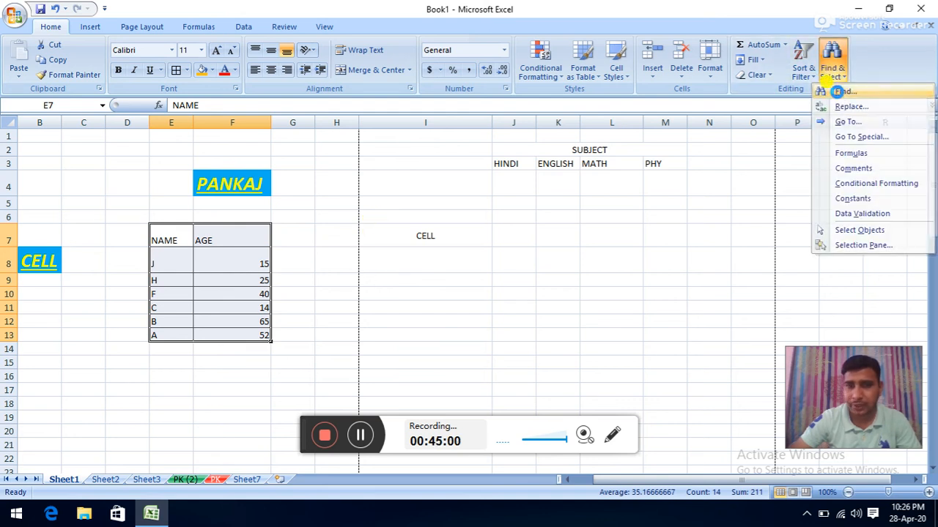
left_click(841, 91)
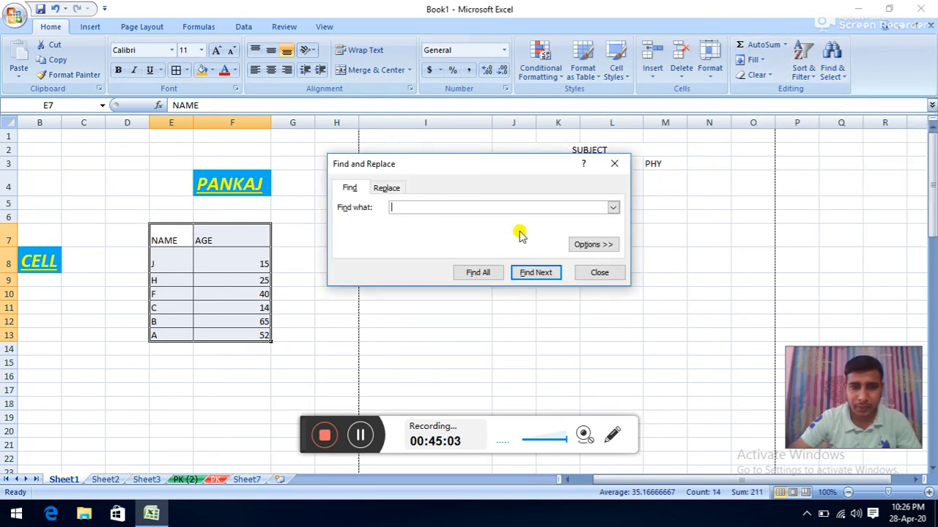
type("5")
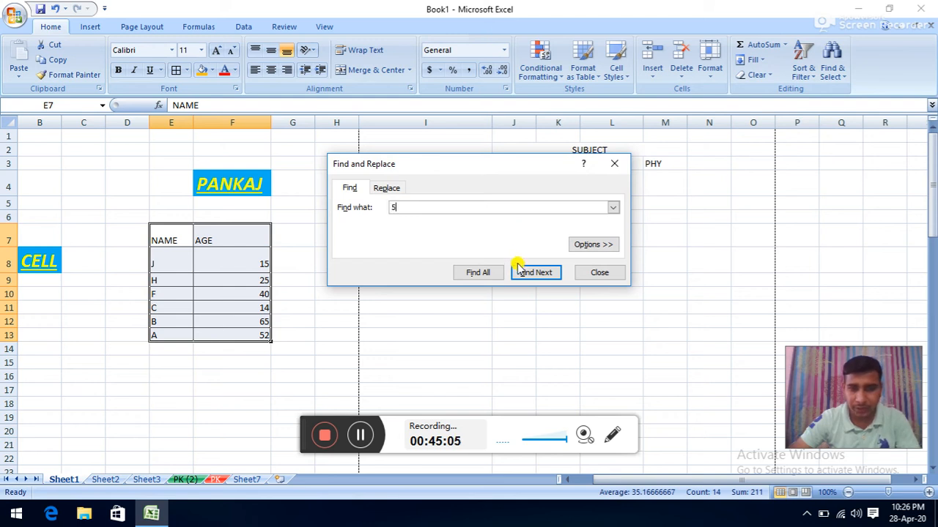
left_click(523, 273)
- Cycle through the ages 25, 65 and 52 with Find Next, then close the dialog
left_click(523, 277)
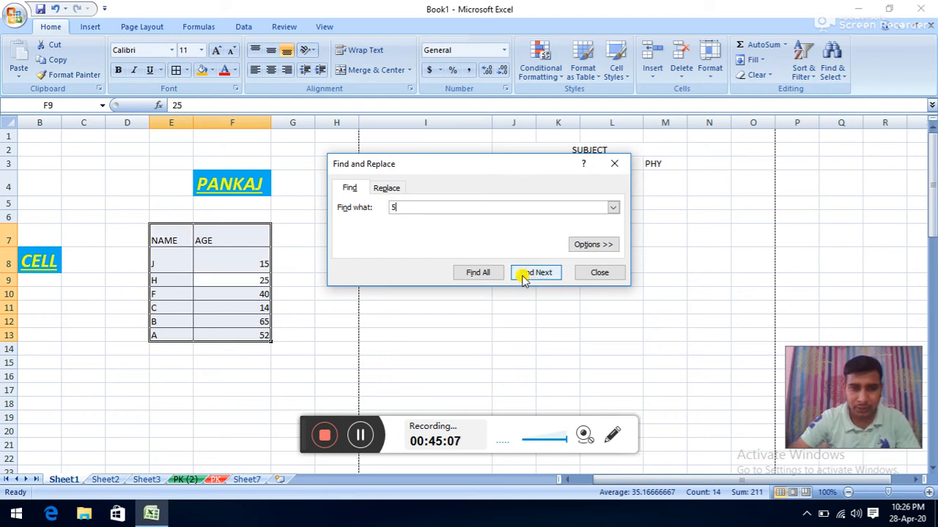
left_click(523, 279)
left_click(523, 277)
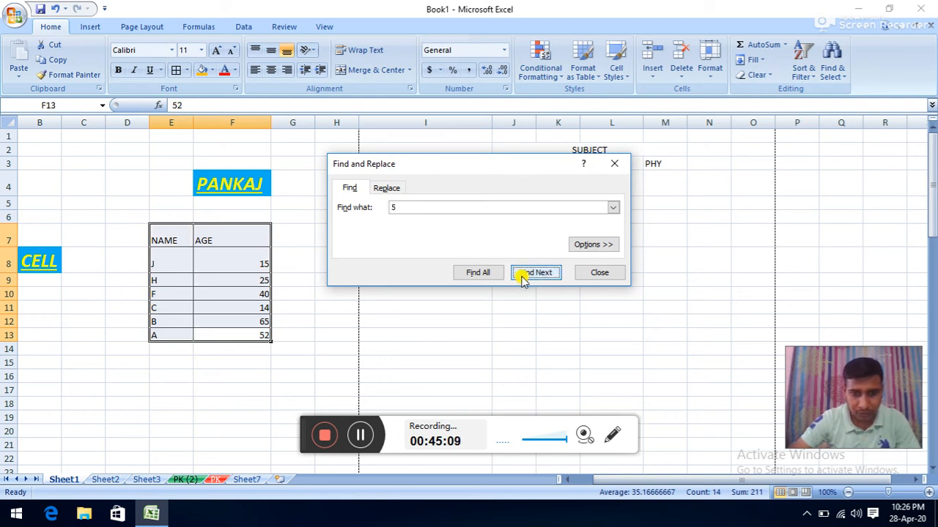
left_click(523, 277)
left_click(523, 277)
left_click(523, 276)
left_click(523, 277)
left_click(524, 277)
left_click(523, 277)
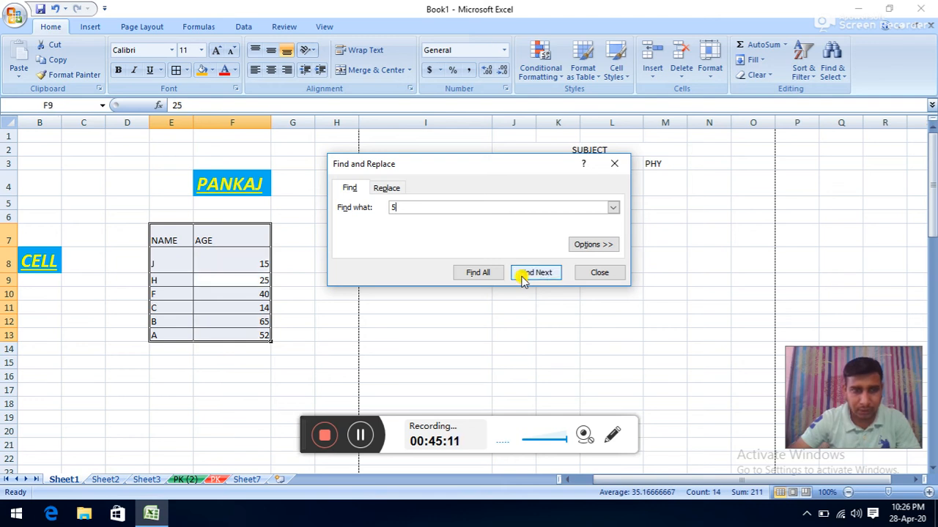
left_click(523, 277)
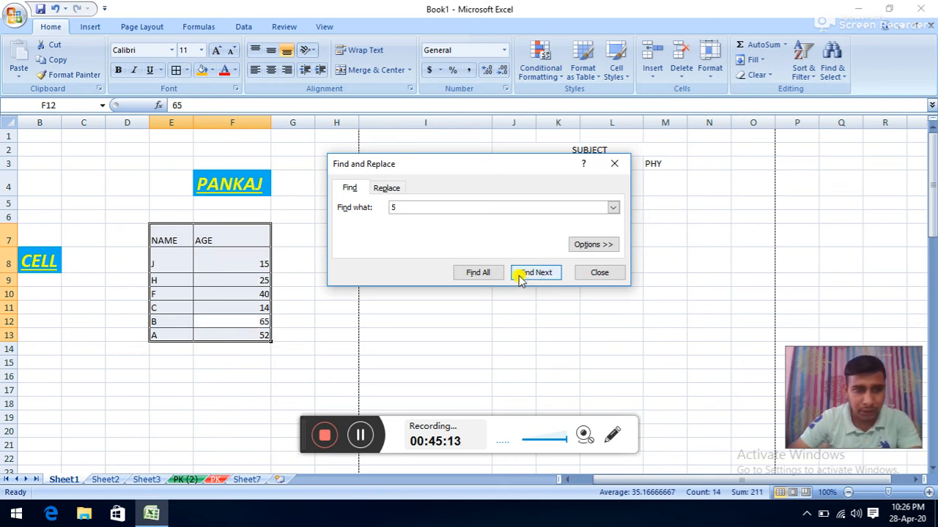
left_click(523, 277)
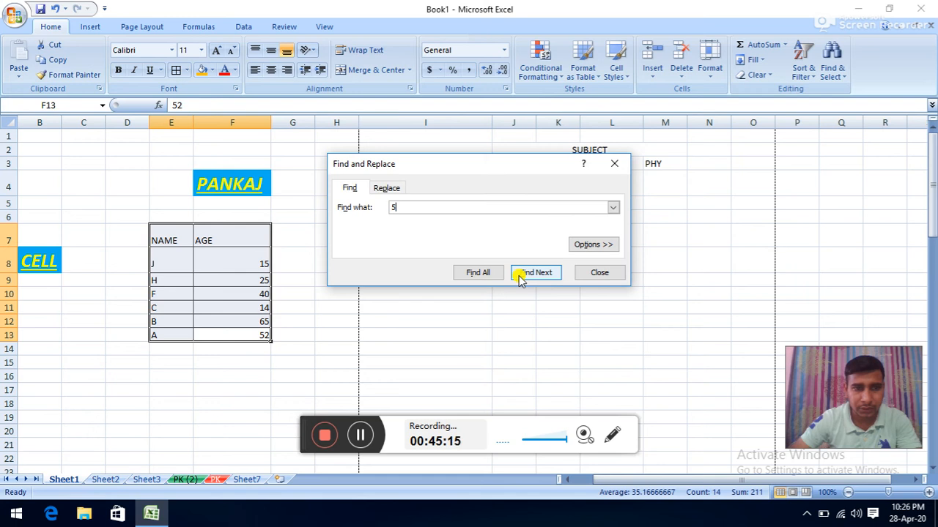
left_click(519, 276)
left_click(519, 275)
left_click(519, 275)
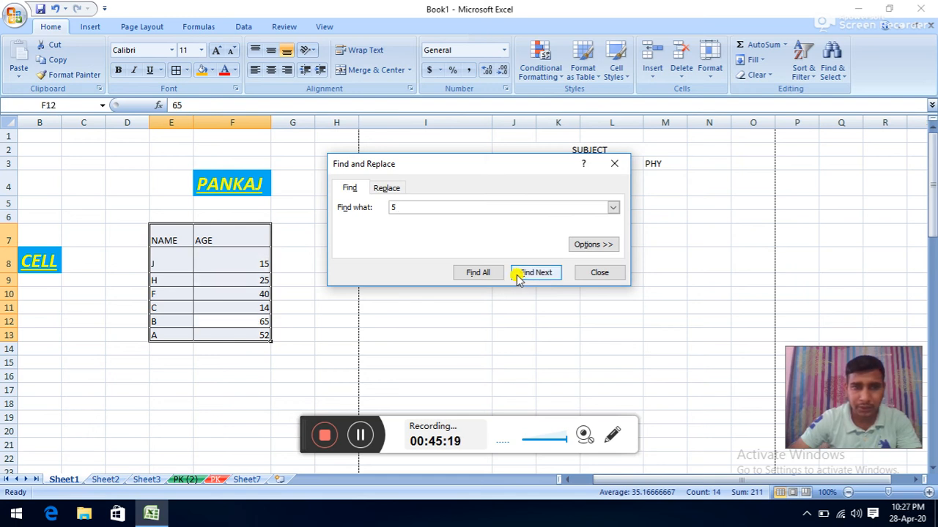
left_click(519, 277)
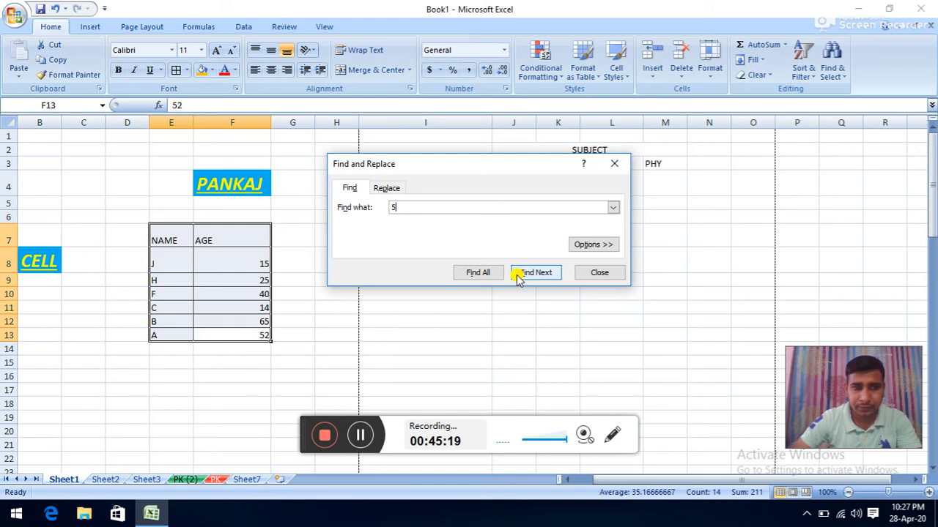
left_click(597, 274)
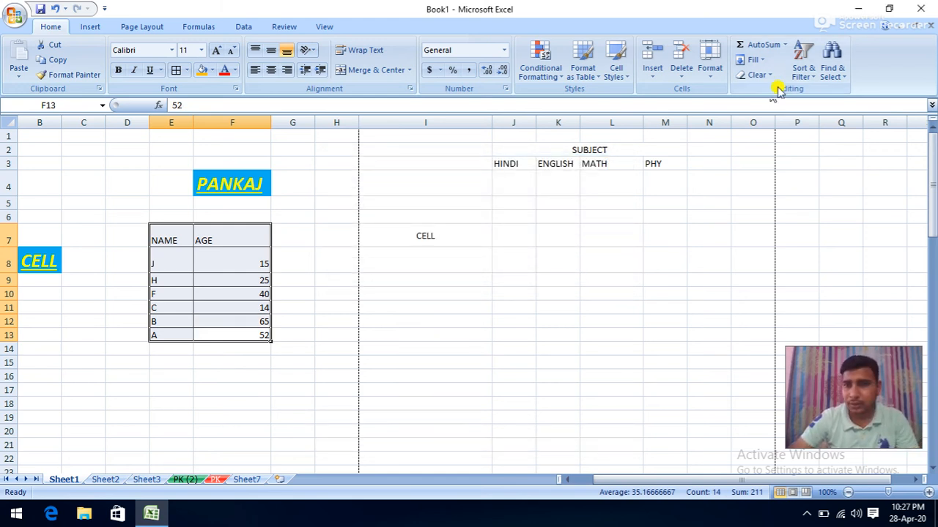
- Find the name H in E9 and overwrite it with FFFFF
left_click(832, 59)
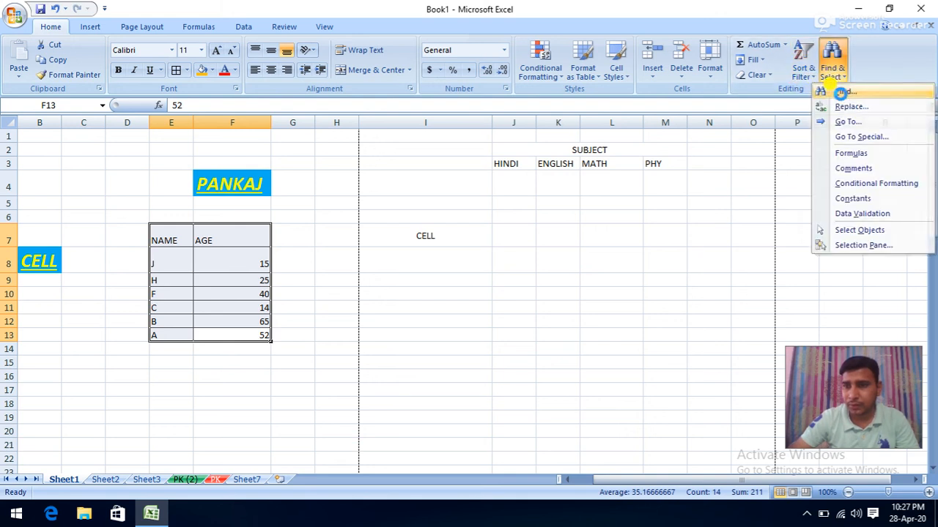
left_click(837, 90)
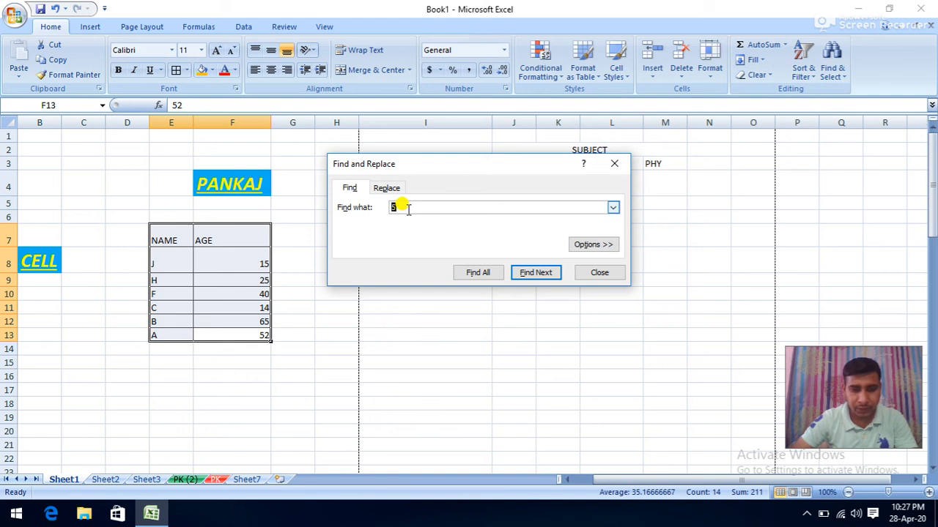
type("H")
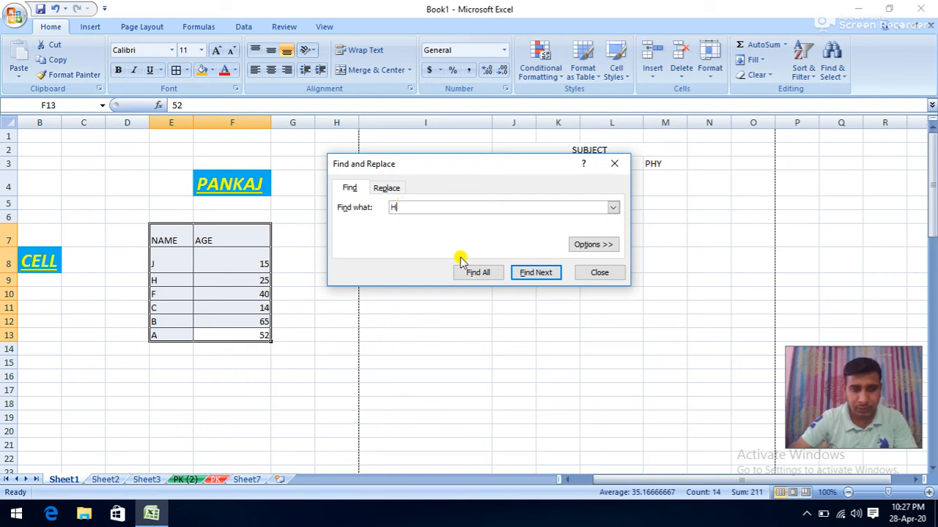
left_click(532, 273)
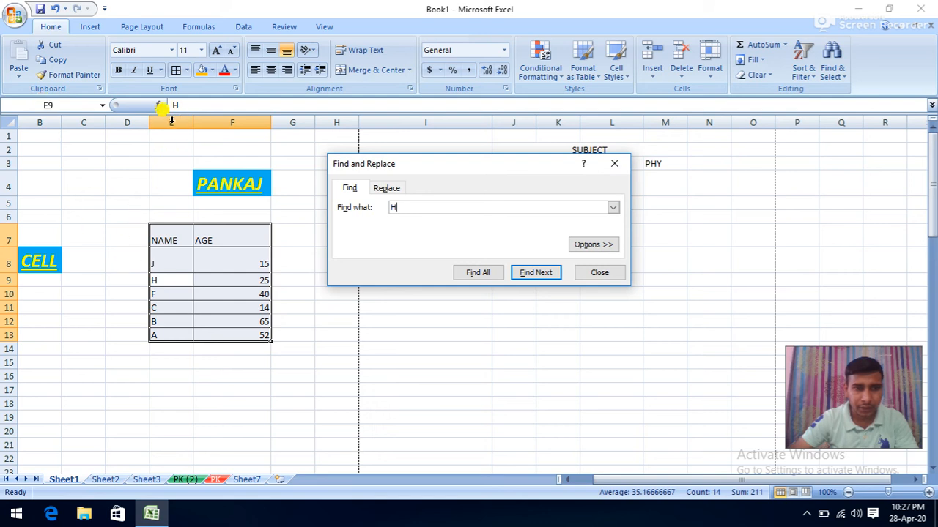
left_click(598, 273)
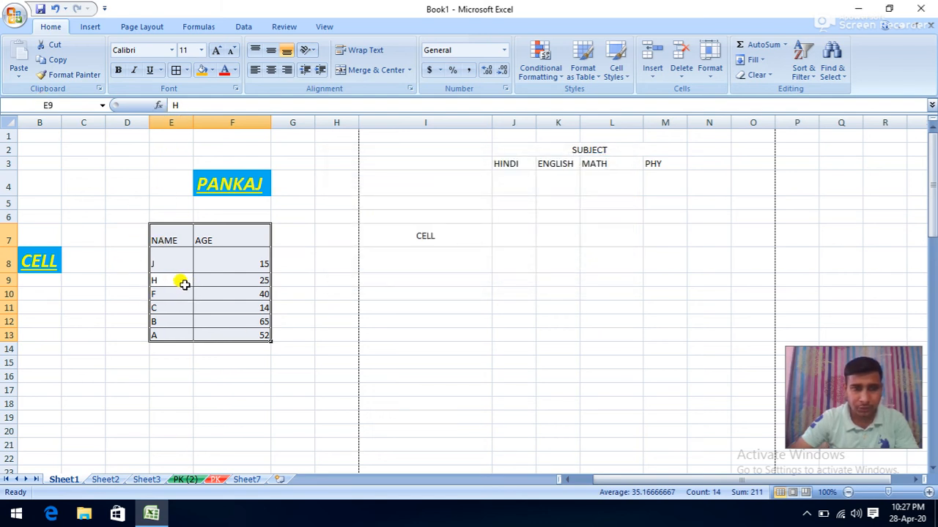
type("FFFFF")
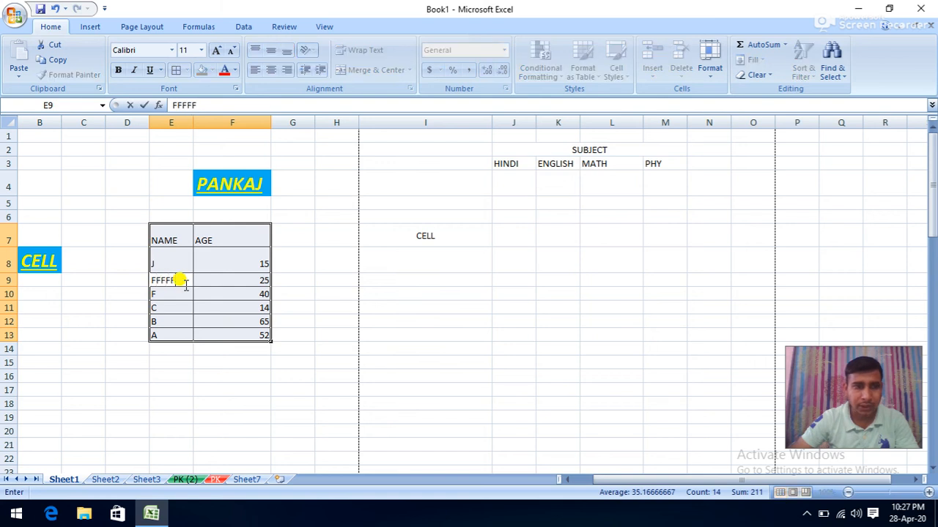
left_click(172, 283)
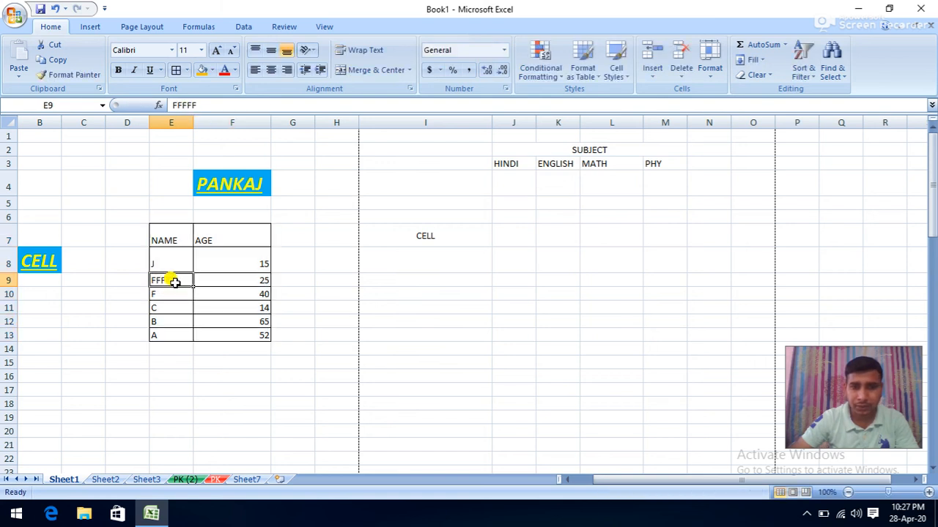
- Replace all 5s with 9 across Sheet1 (7 replacements) and close the dialog
left_click(829, 74)
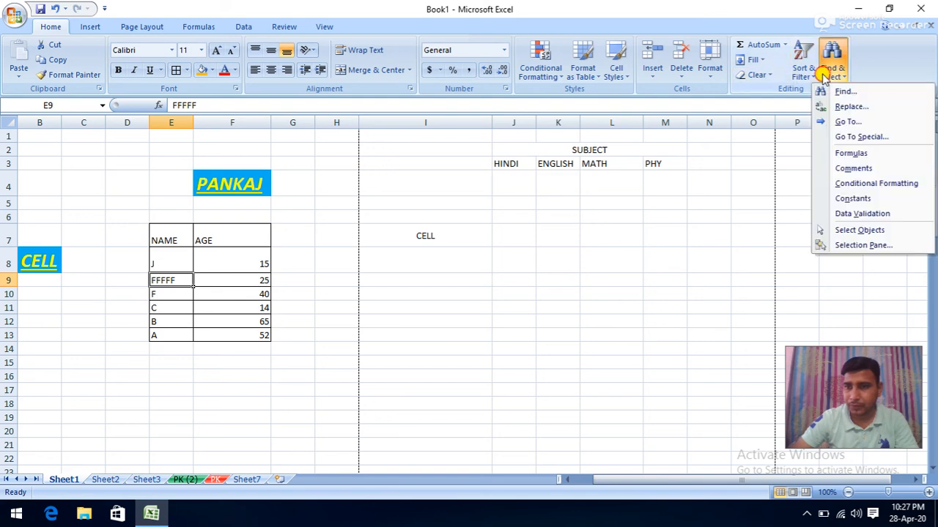
left_click(838, 107)
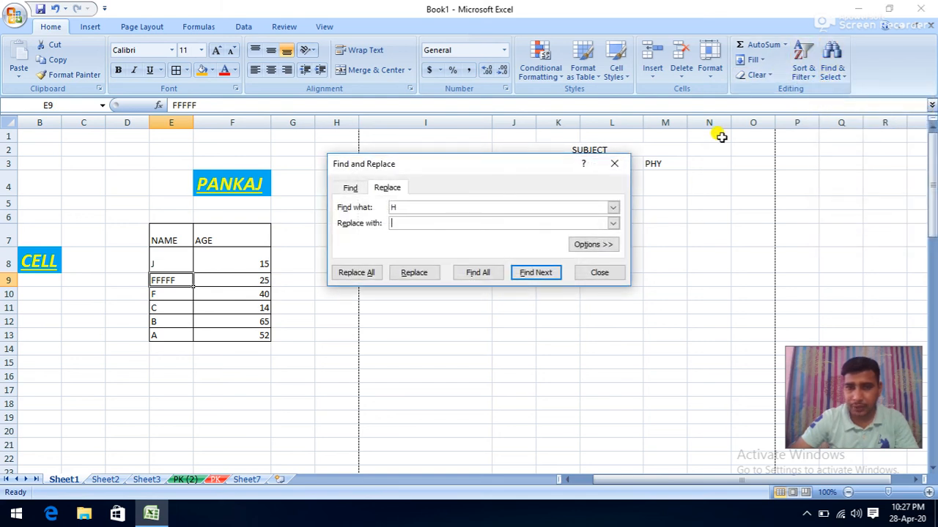
double_click(393, 207)
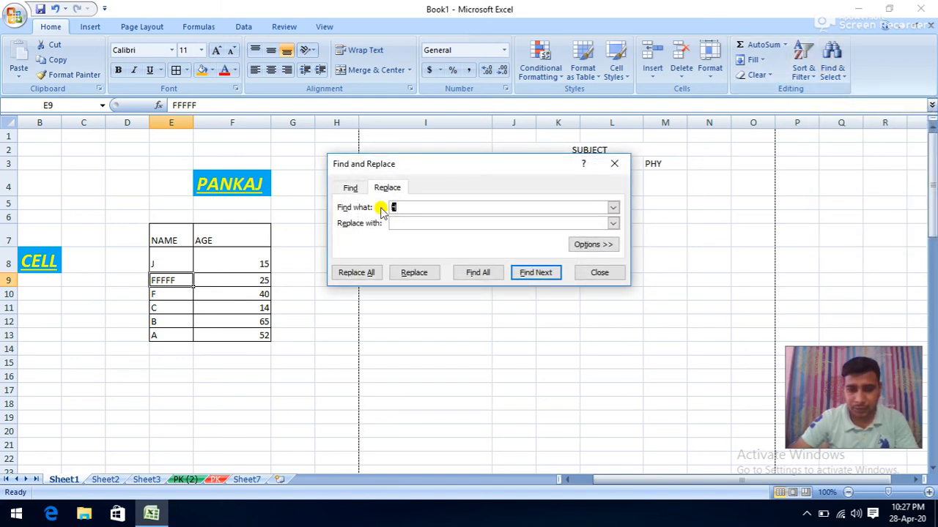
type("5")
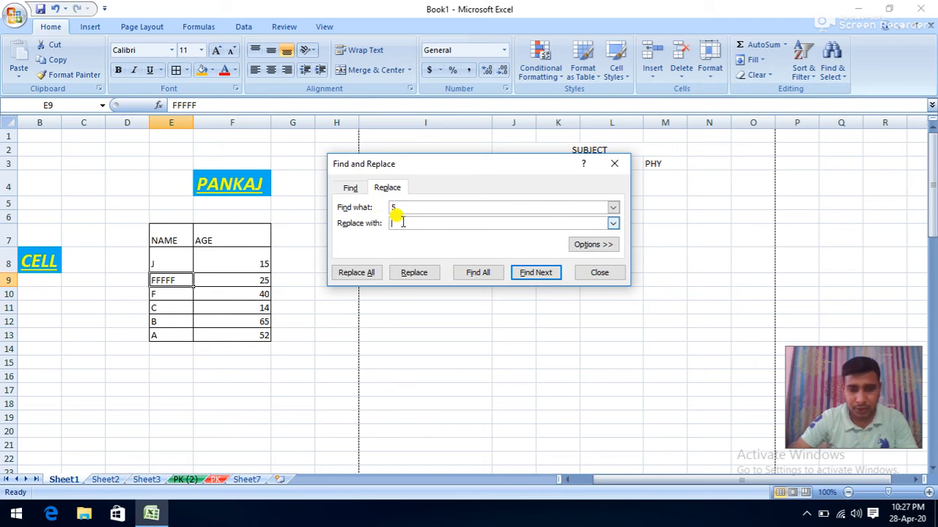
left_click(402, 222)
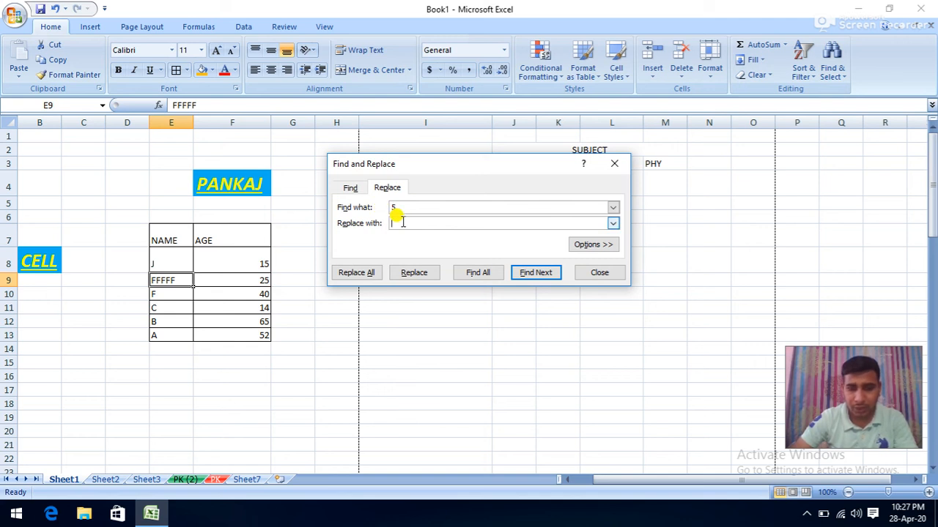
type("9")
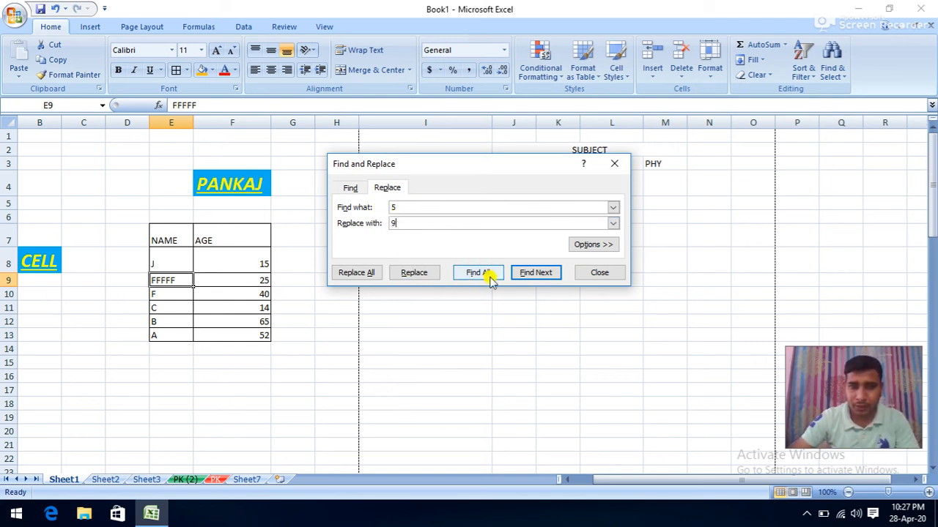
left_click(355, 272)
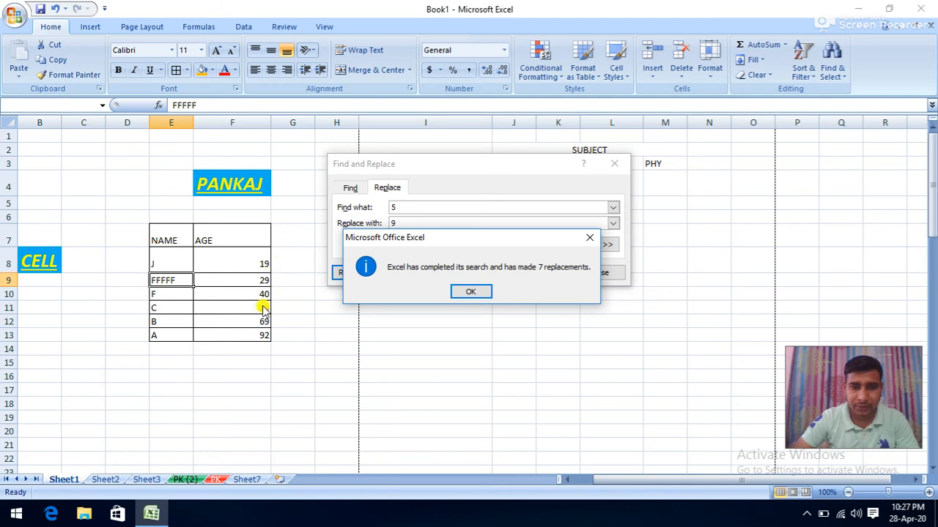
left_click(460, 293)
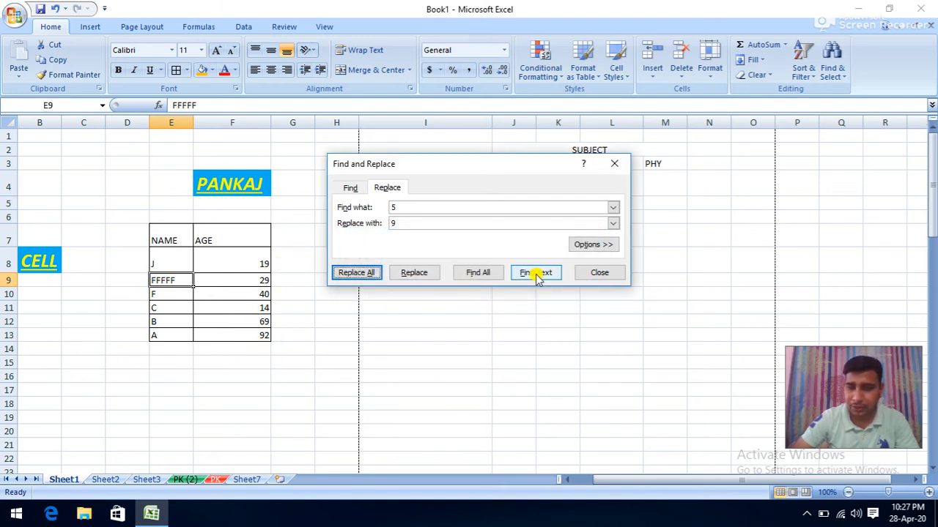
left_click(599, 273)
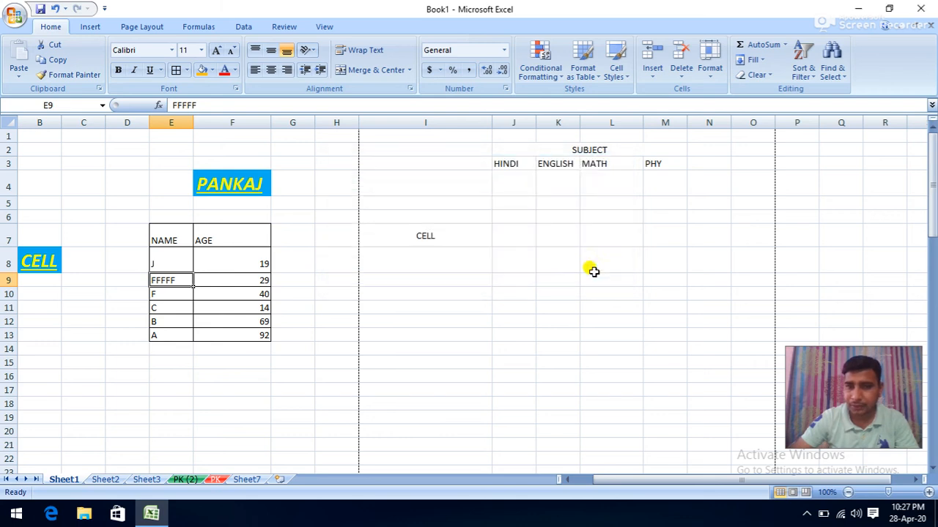
- Jump to cell A2 with Go To, then reopen the Find & Select menu
left_click(829, 65)
left_click(832, 123)
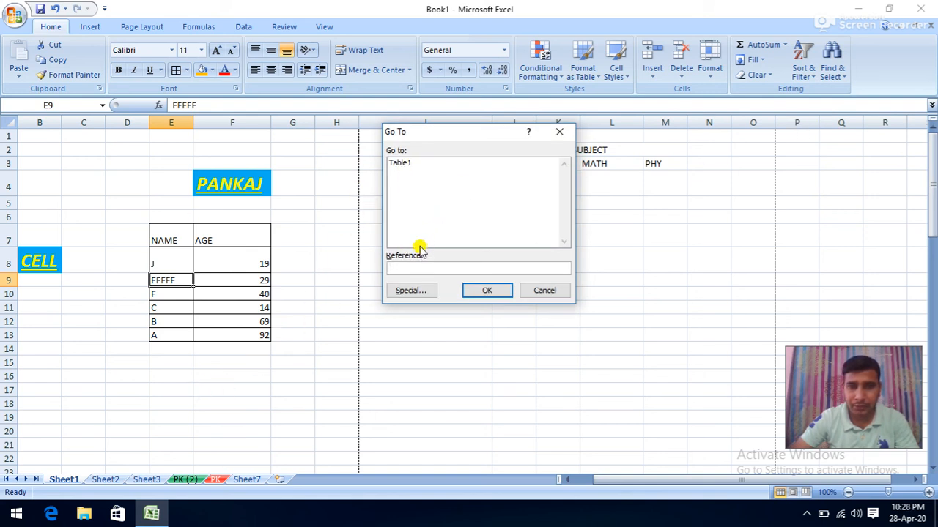
type("A")
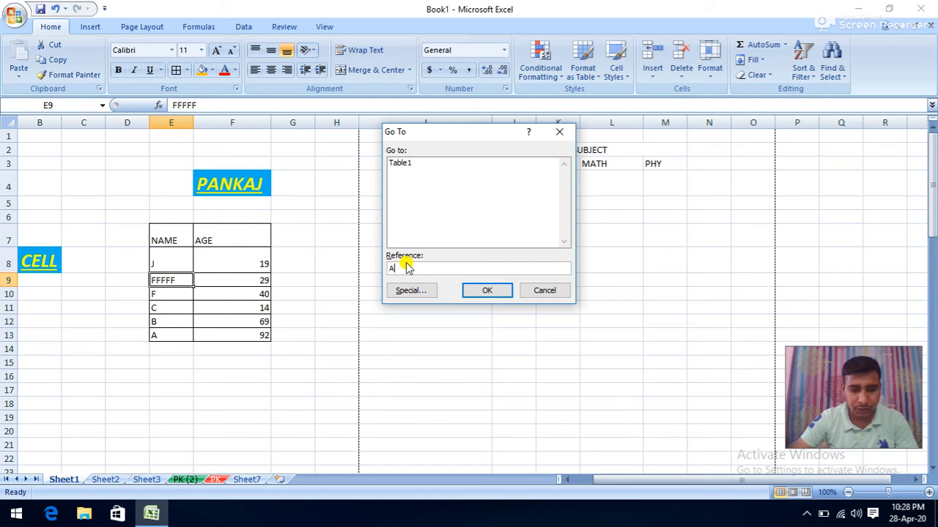
type("2")
left_click(487, 291)
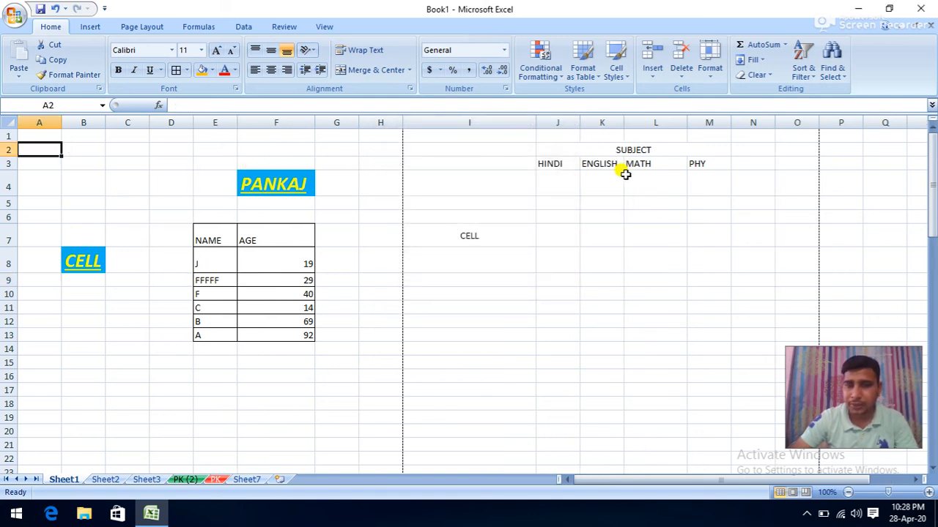
left_click(831, 64)
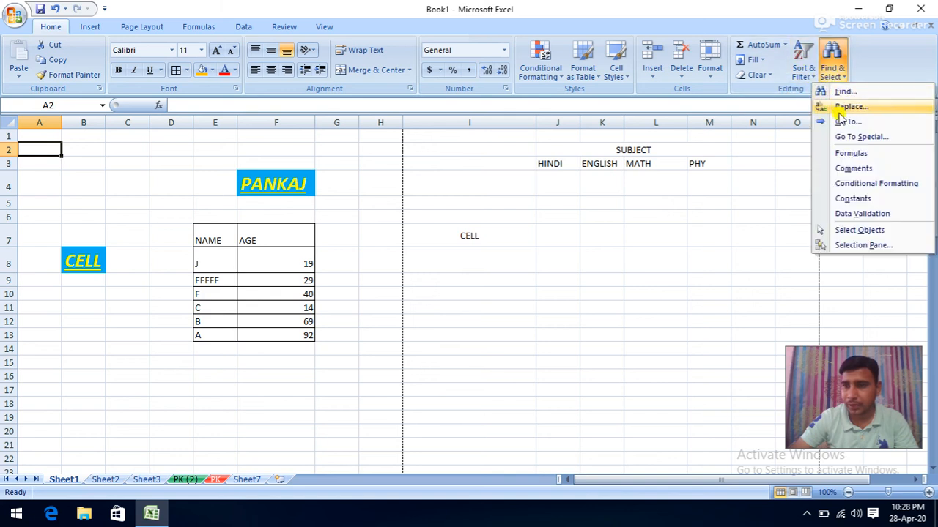
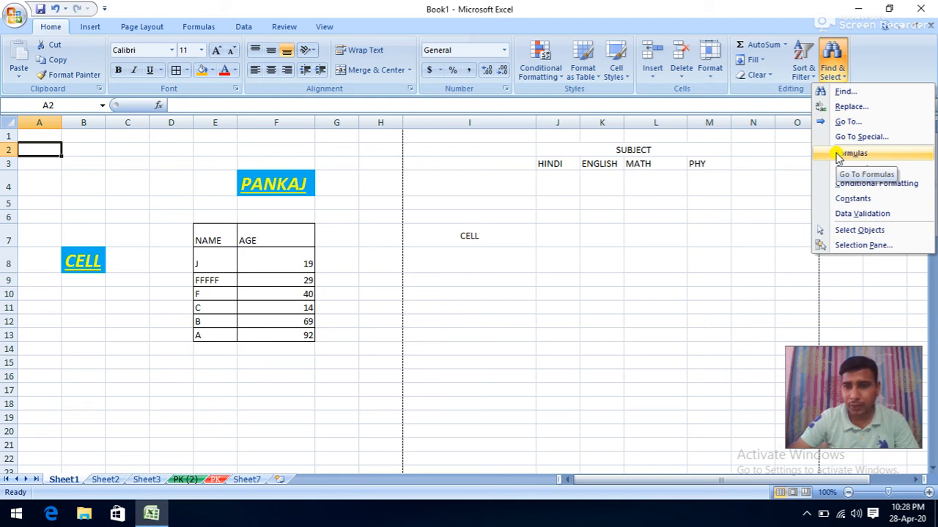
- After finding no formula cells, AutoSum the ages in F8:F13 to get 263 in F14
left_click(850, 153)
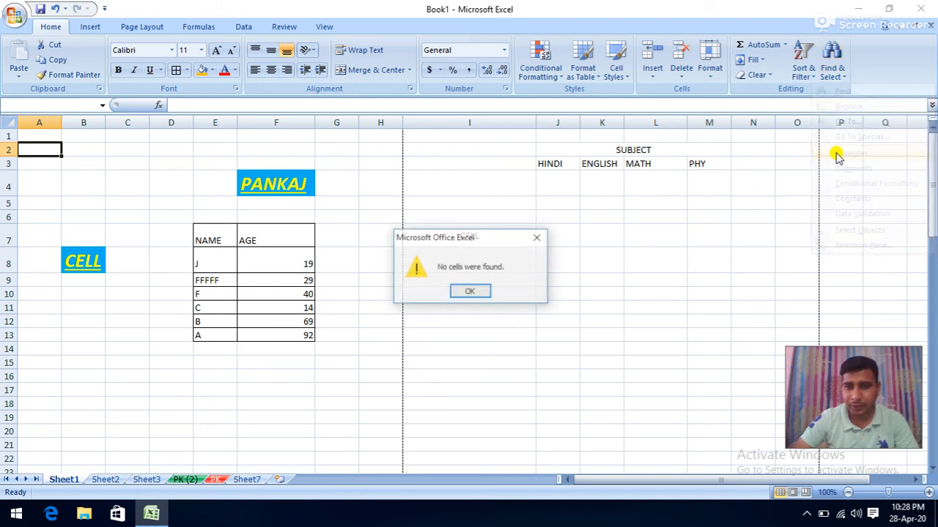
left_click(469, 292)
left_click_drag(284, 262, 282, 334)
left_click(762, 44)
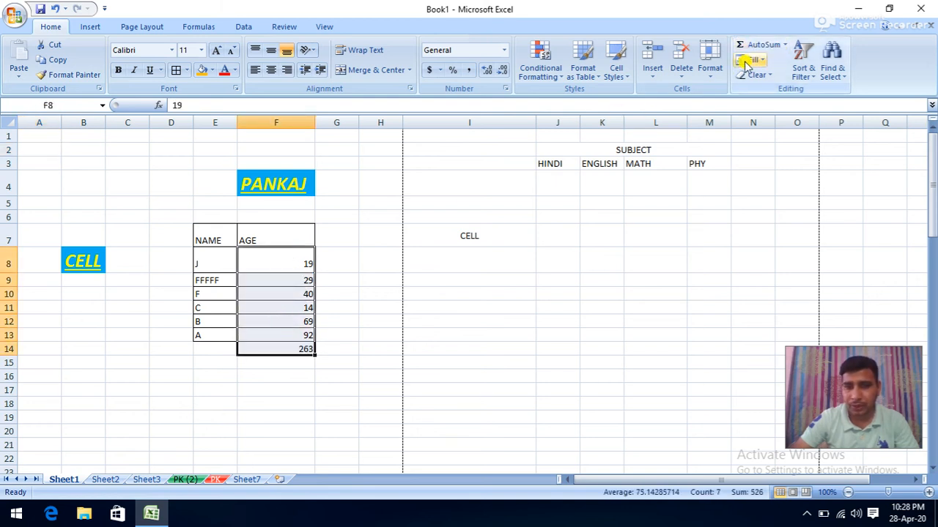
left_click(556, 322)
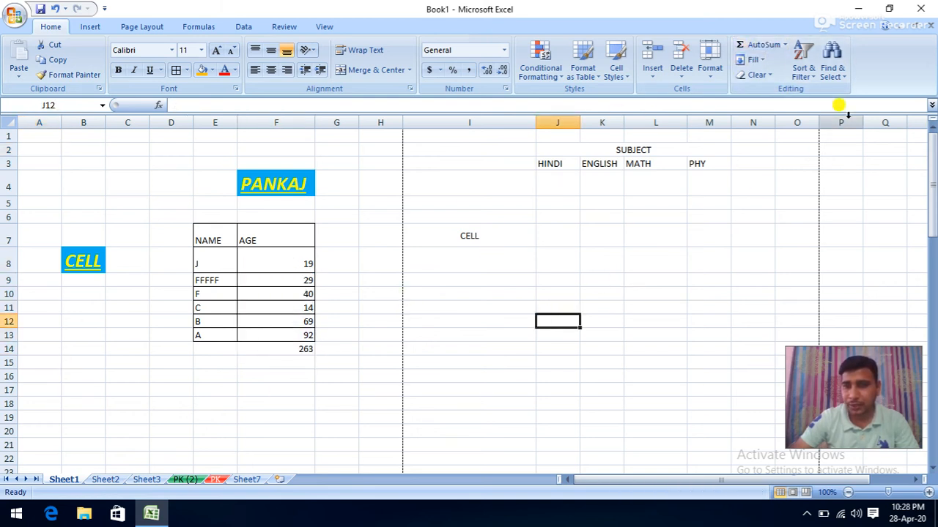
- Use Find & Select to pick the formula cells, then comment cells, which finds none
left_click(815, 79)
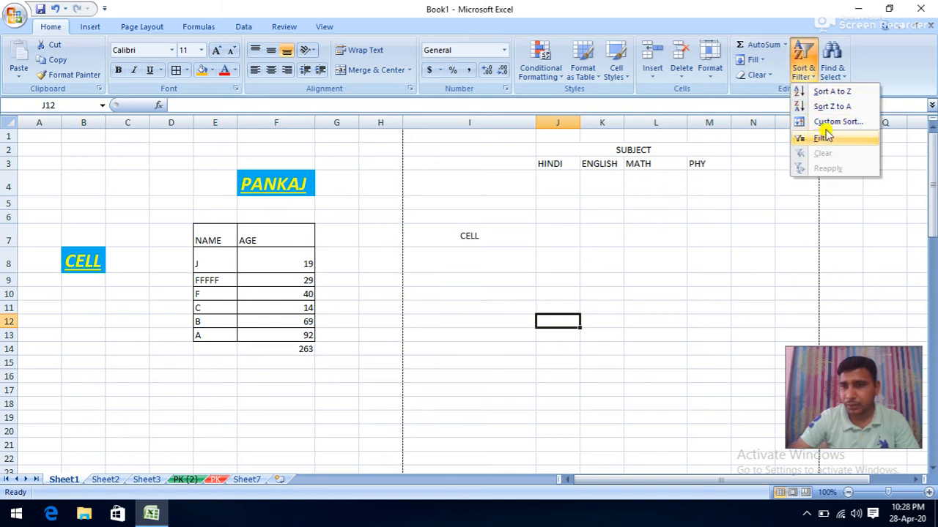
left_click(831, 69)
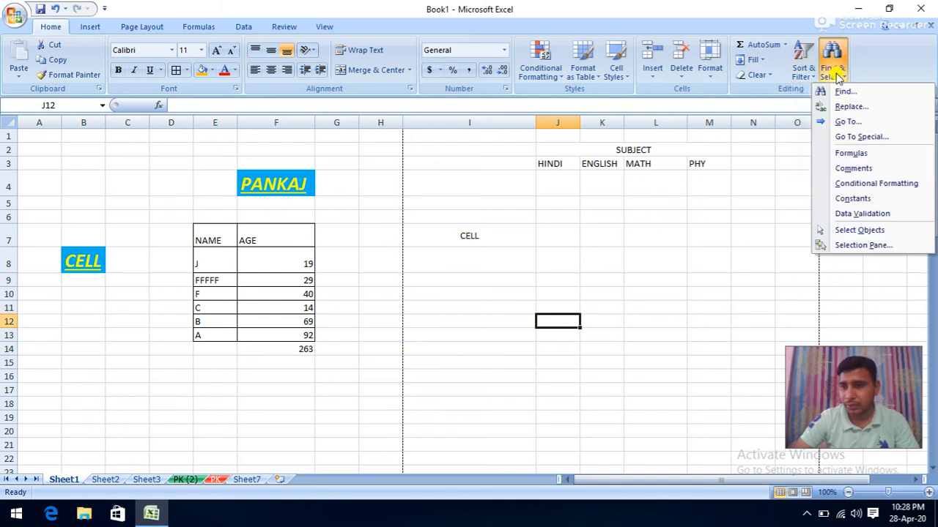
left_click(850, 153)
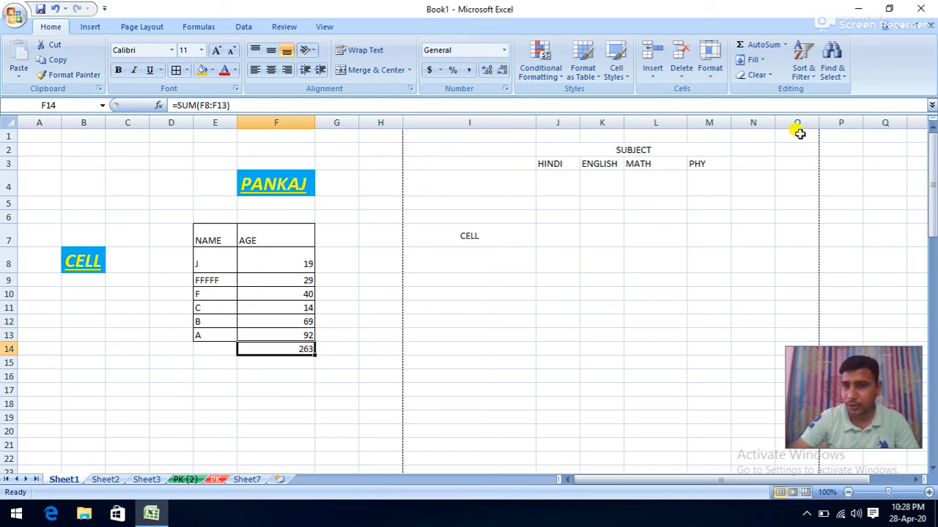
left_click(754, 183)
left_click(841, 76)
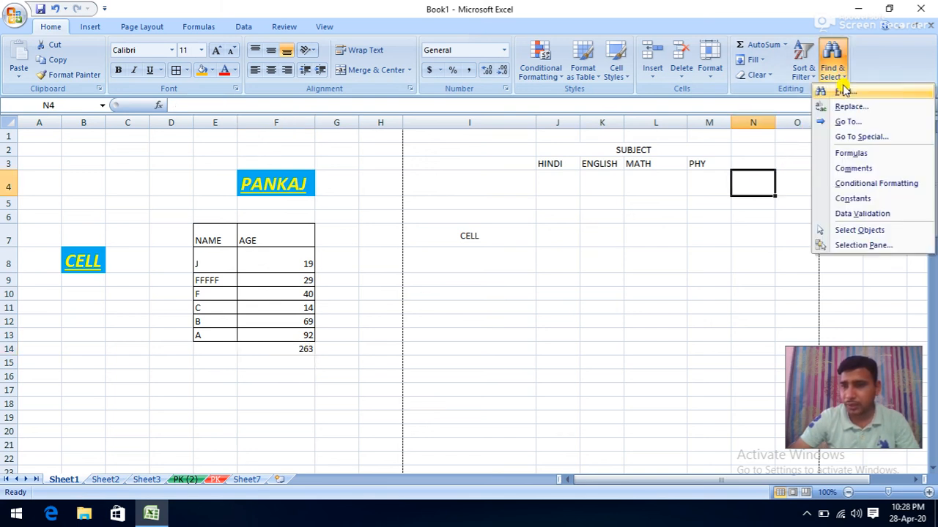
left_click(837, 173)
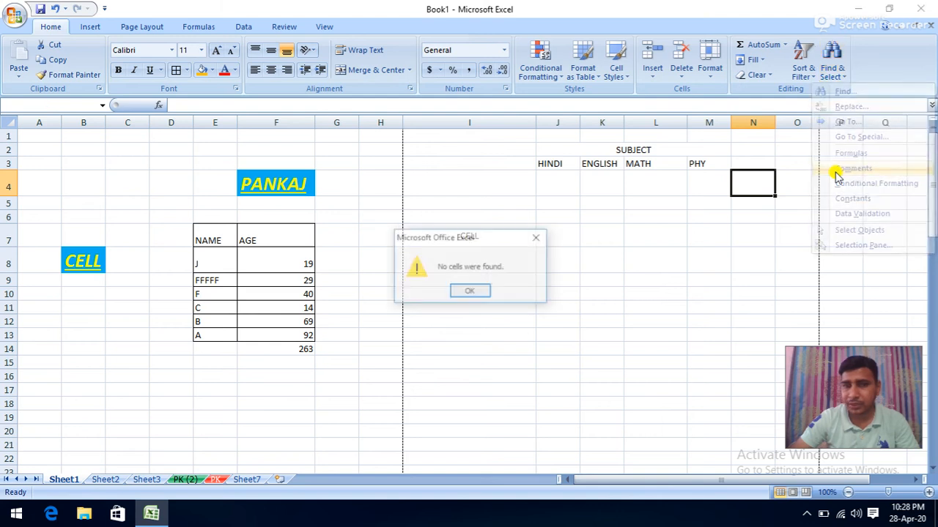
left_click(477, 291)
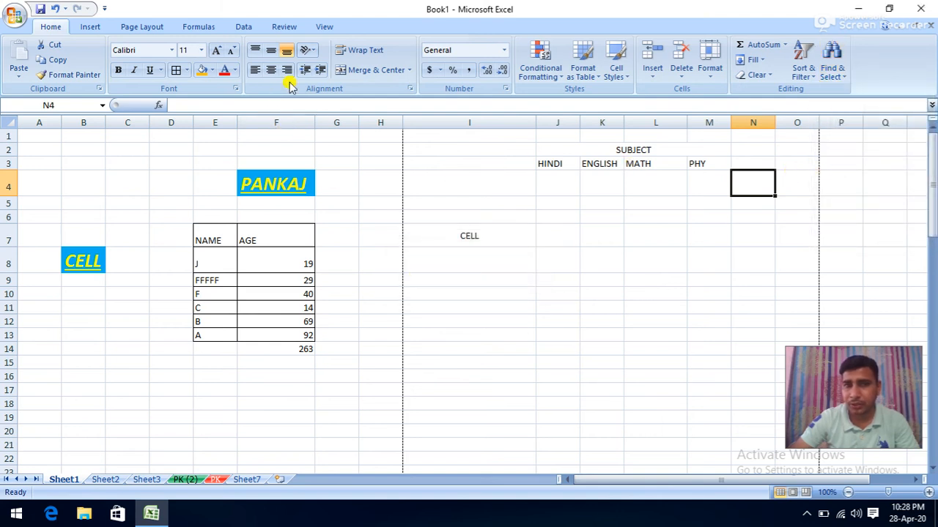
- Glance at the Review tab, find no conditionally formatted cells, and switch to Sheet2
left_click(288, 27)
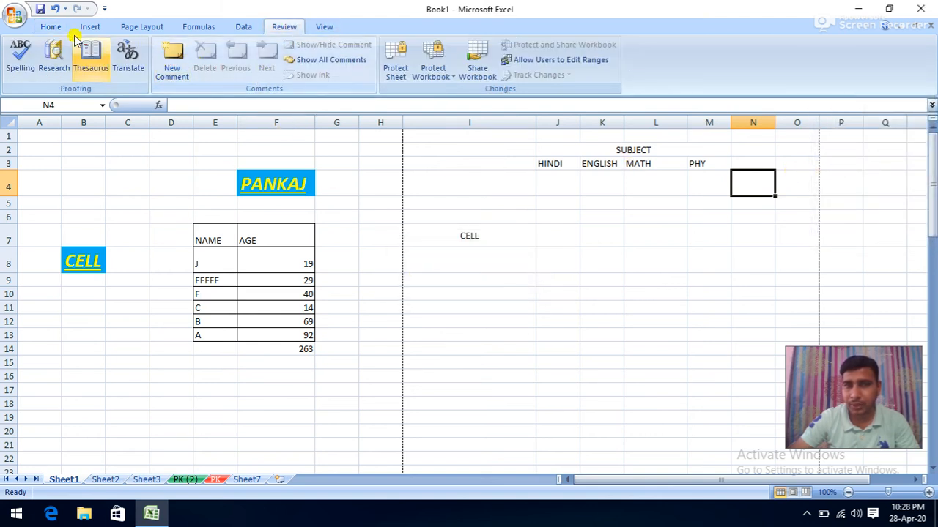
left_click(53, 27)
left_click(839, 72)
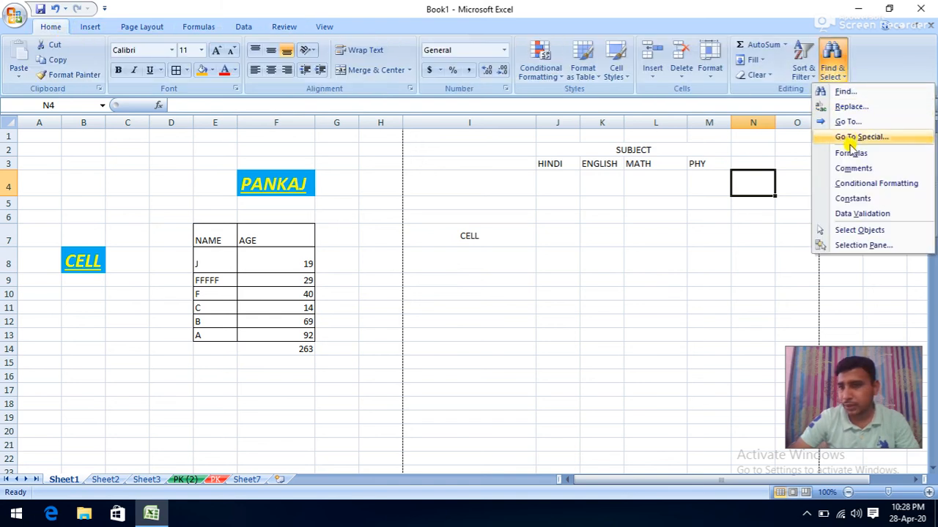
left_click(877, 186)
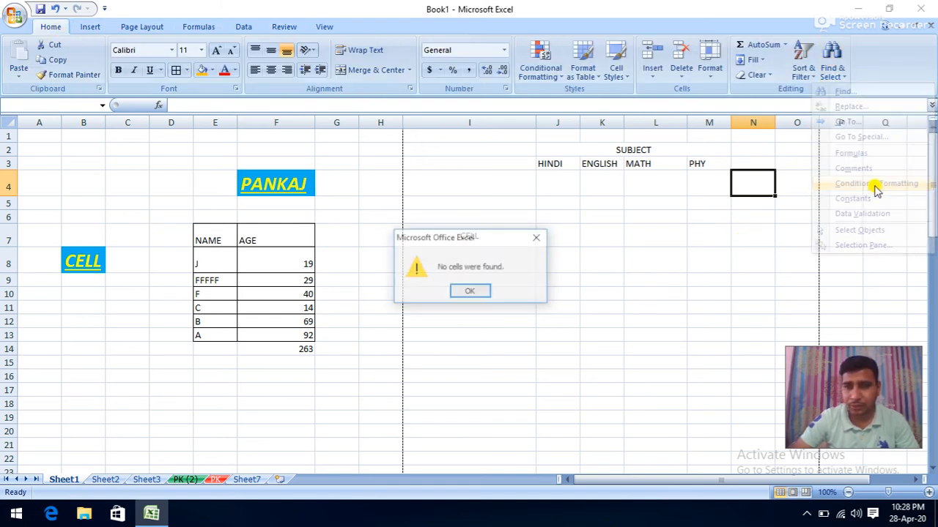
left_click(470, 292)
left_click(106, 482)
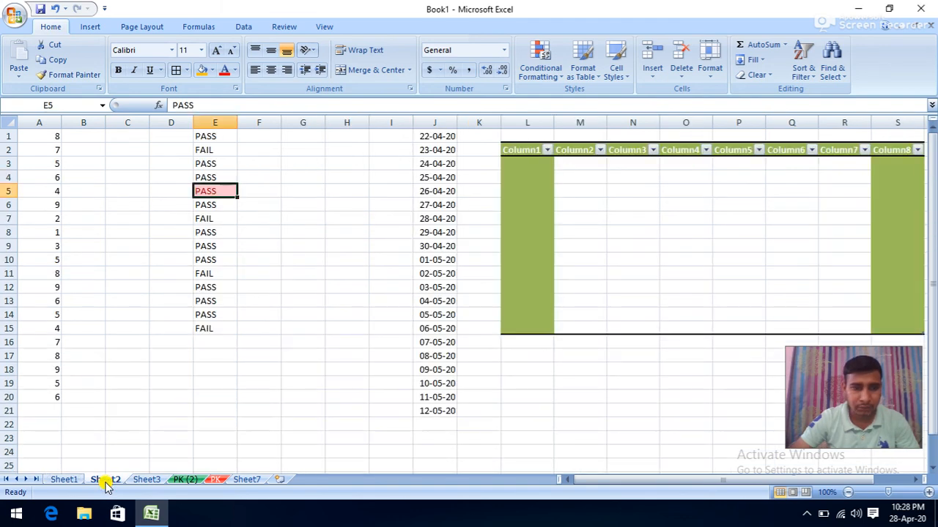
- From H6, check Sheet2 for conditionally formatted cells; none are found
left_click(364, 206)
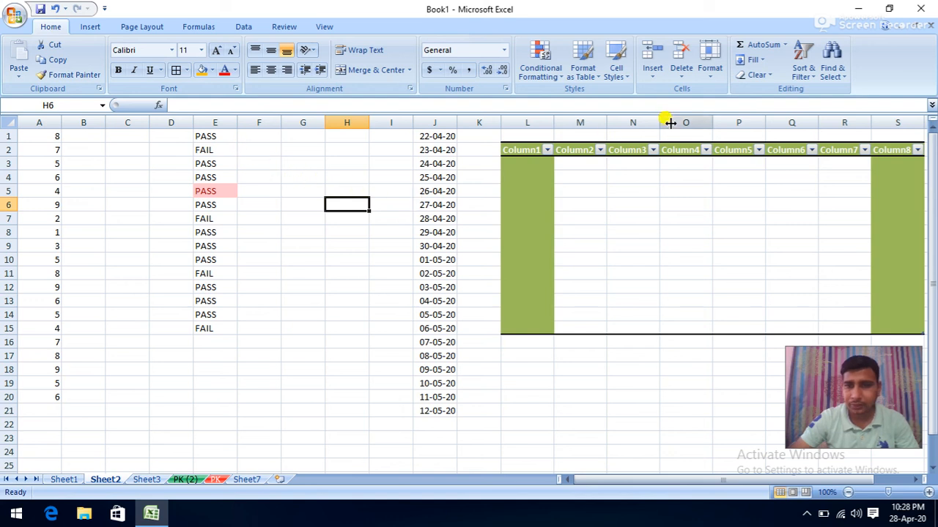
left_click(832, 59)
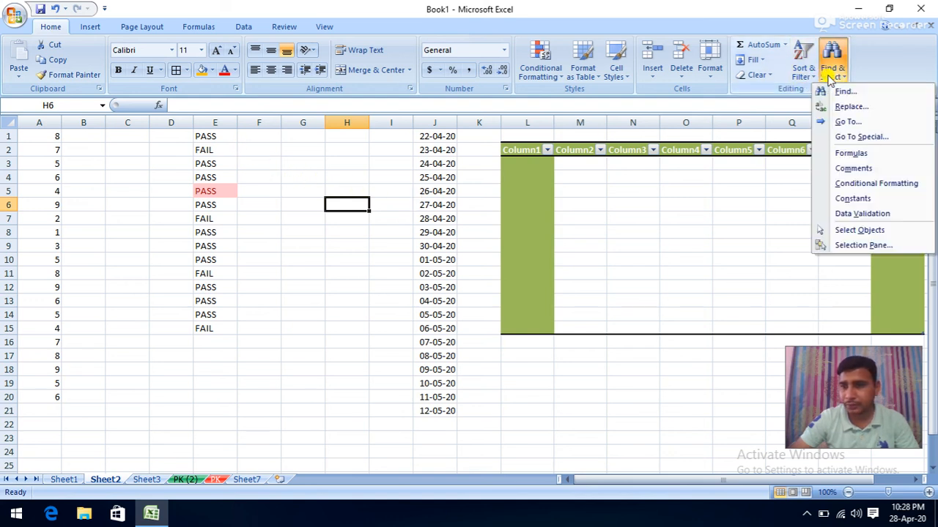
left_click(848, 187)
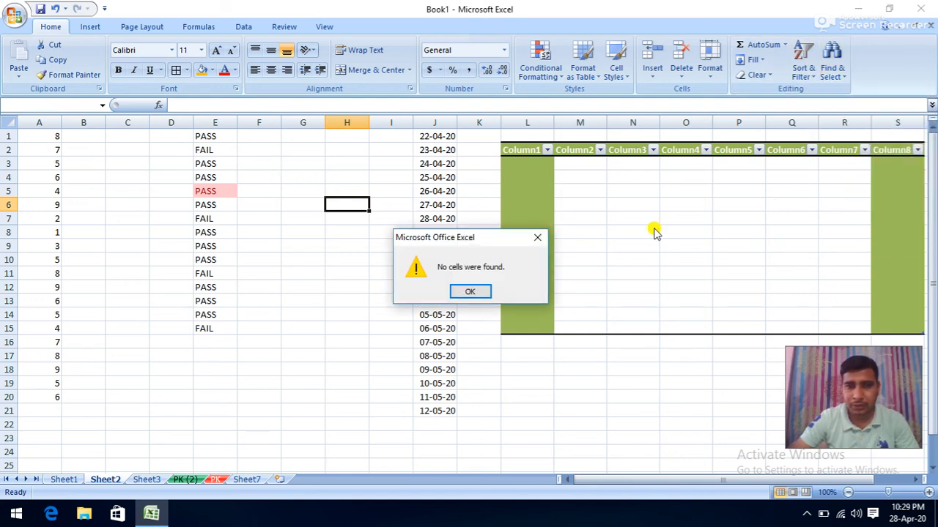
left_click(467, 290)
- Highlight cells in E1:E15 containing PASS in light red using Text That Contains
left_click_drag(208, 136, 209, 330)
left_click(548, 74)
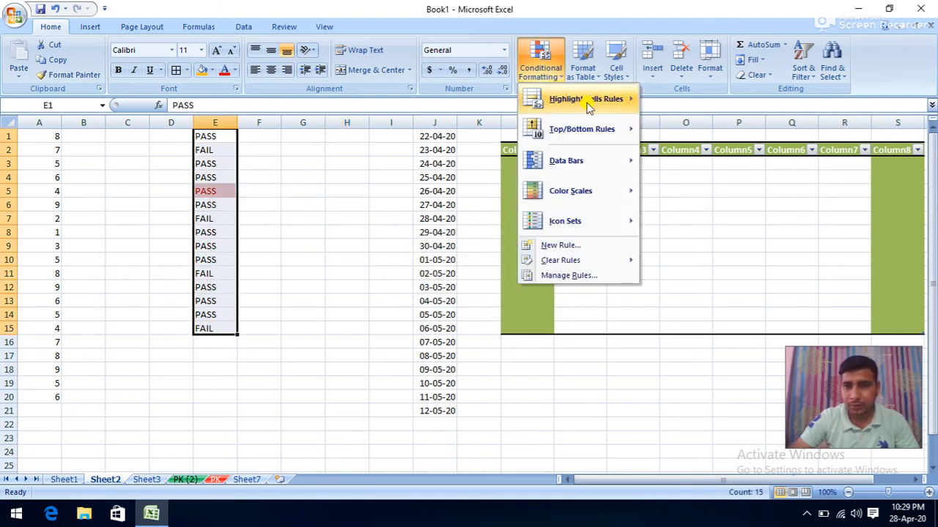
mouse_move(591, 100)
left_click(665, 222)
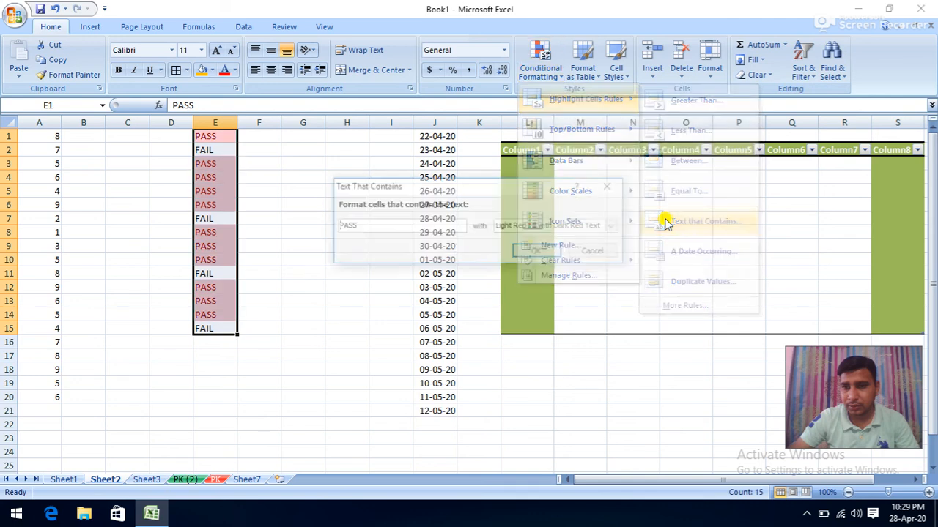
left_click(537, 254)
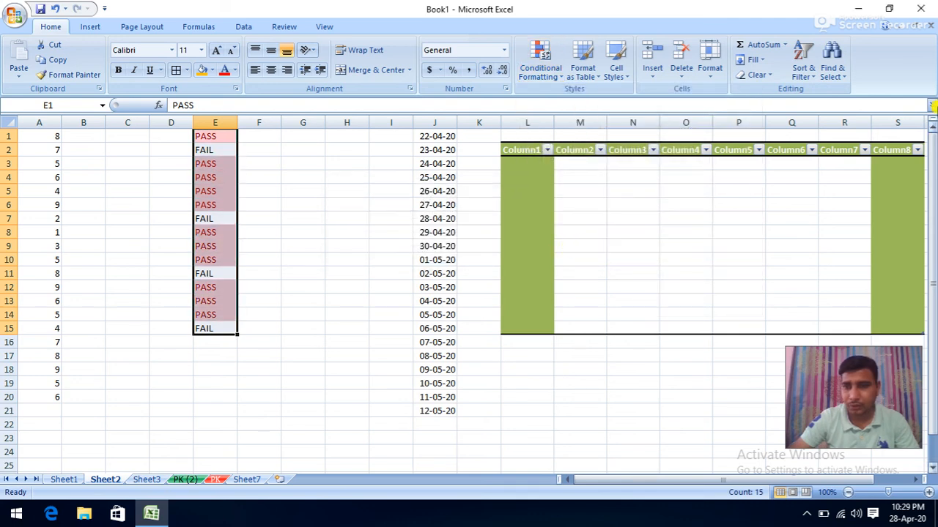
- Select the new conditionally formatted PASS cells with Find & Select, then return to Sheet1
left_click(828, 77)
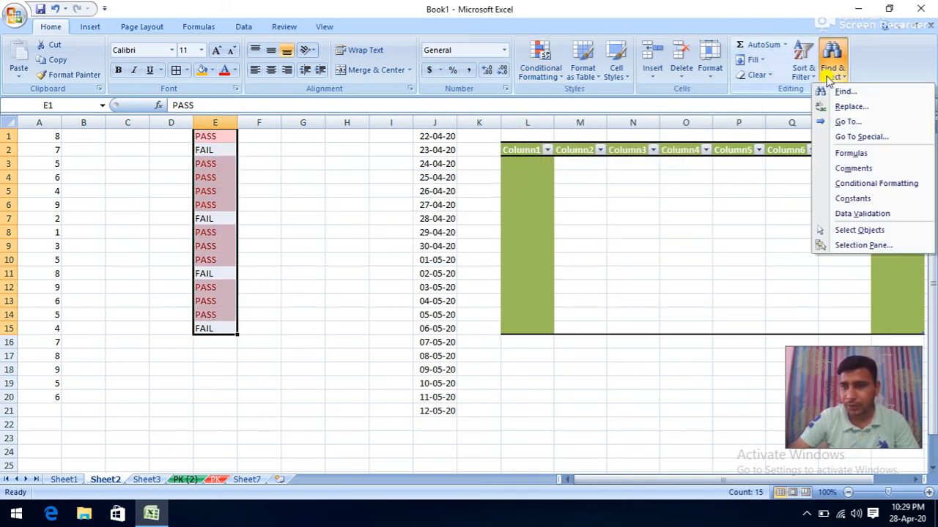
left_click(839, 184)
left_click(364, 245)
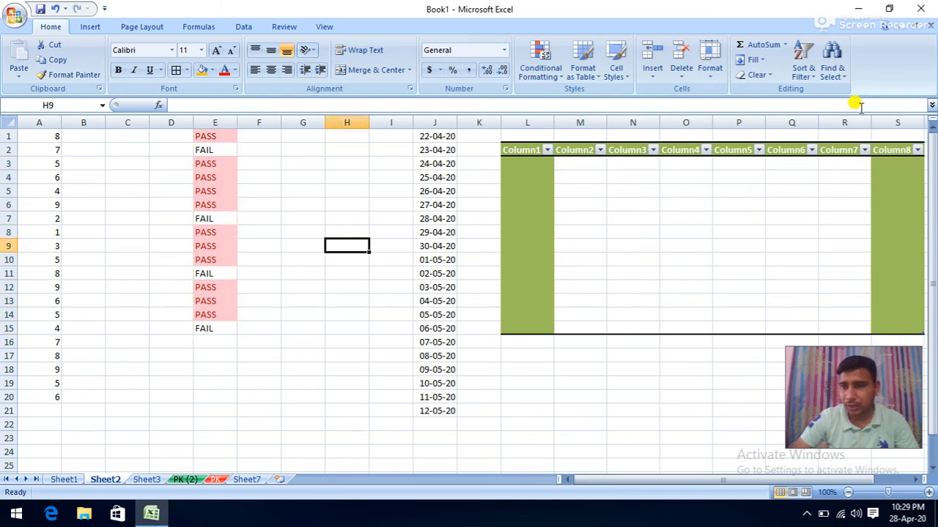
left_click(832, 74)
left_click(847, 184)
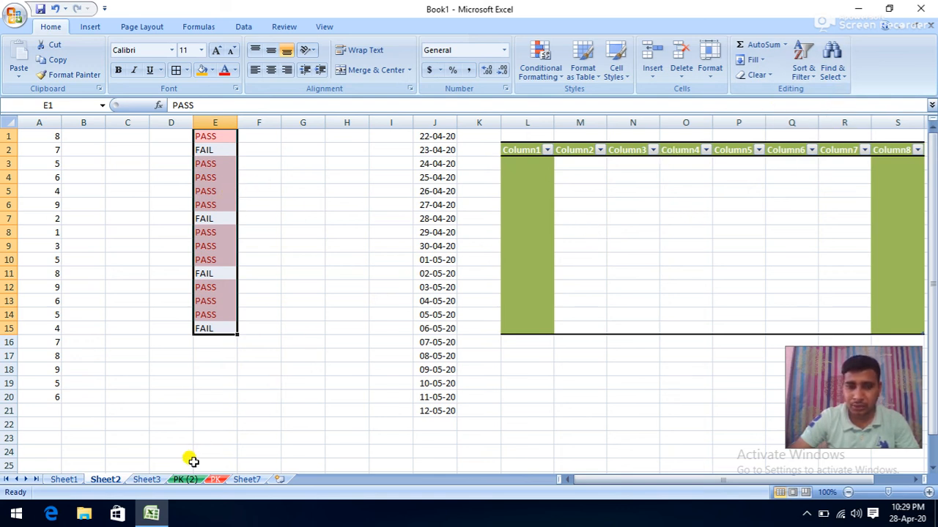
left_click(73, 479)
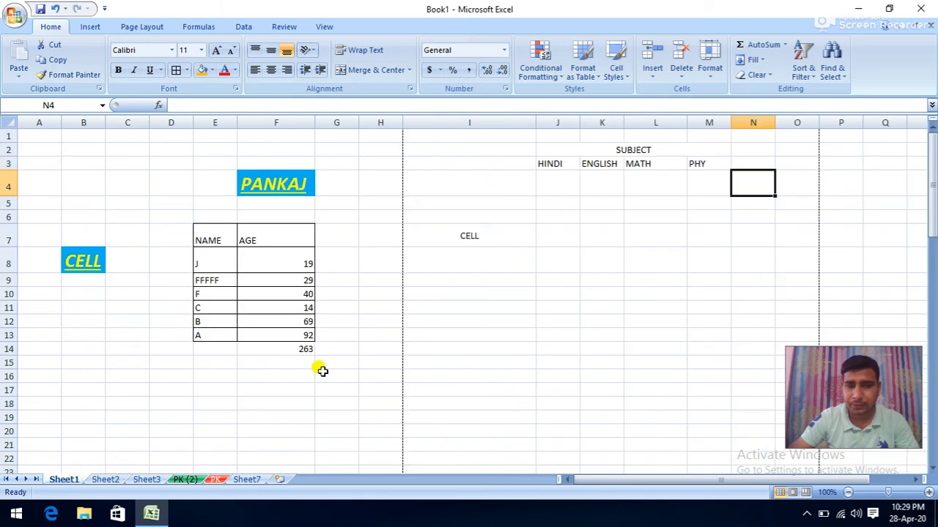
- Review the ages 19, 29 and 40 in F8 through F10
left_click(674, 257)
left_click(832, 64)
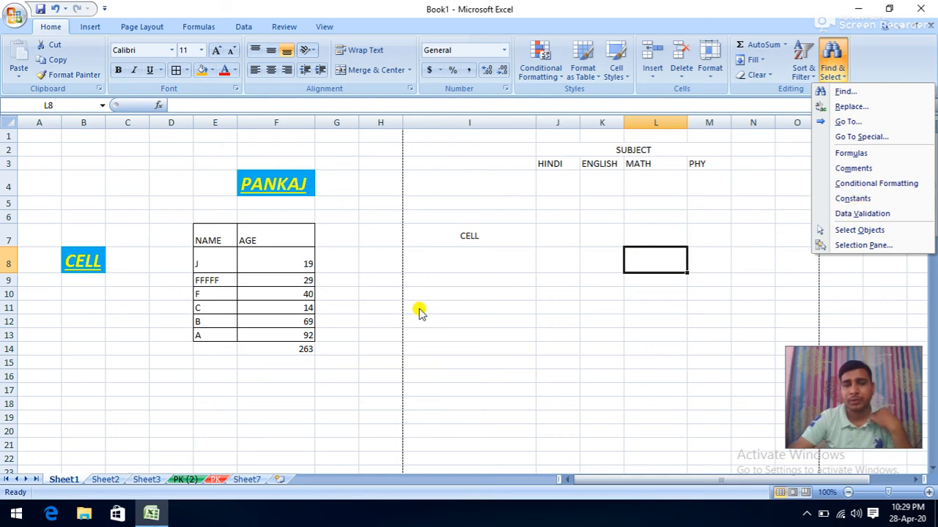
left_click(272, 258)
left_click(282, 279)
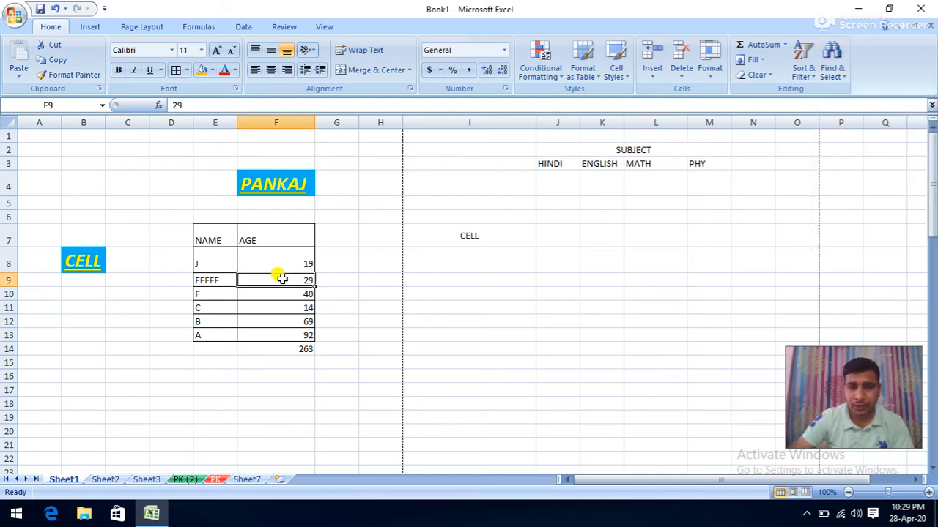
left_click(279, 290)
left_click(282, 279)
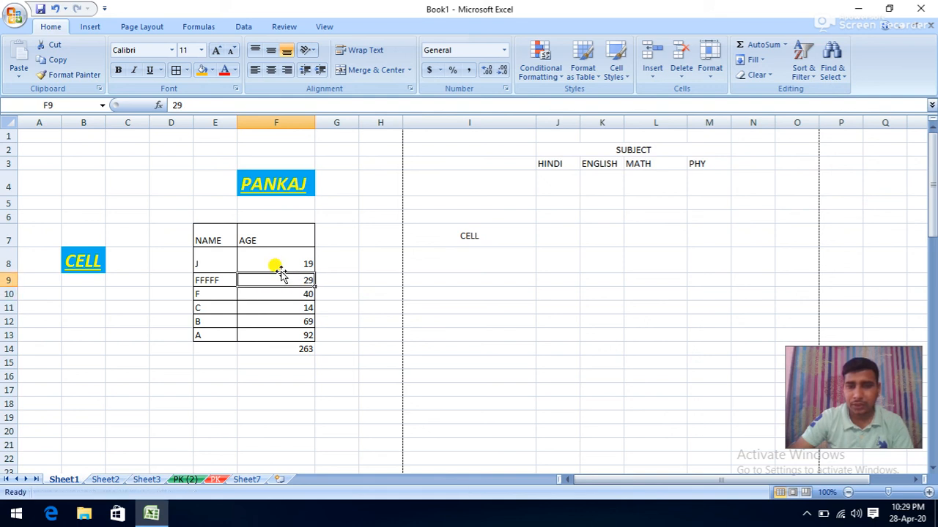
left_click(280, 263)
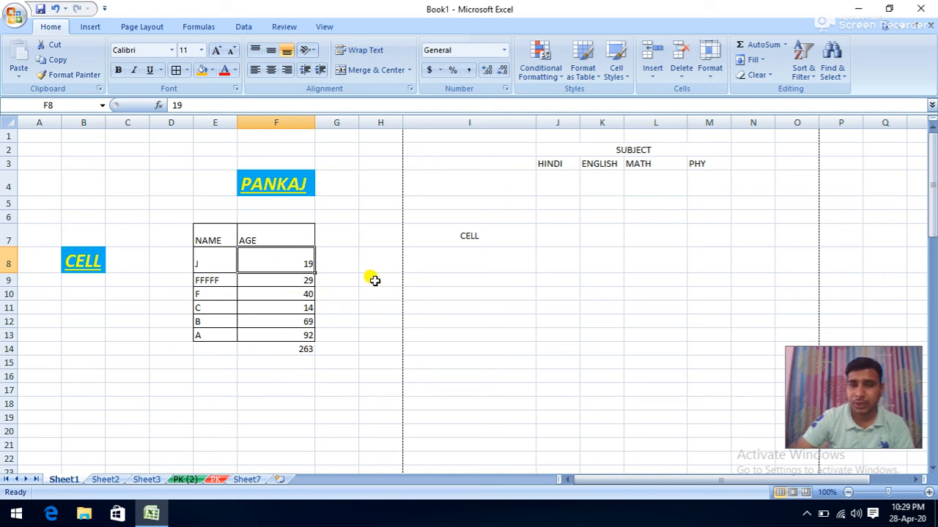
- Replace J's age of 19 in F8 with 15
left_click(382, 212)
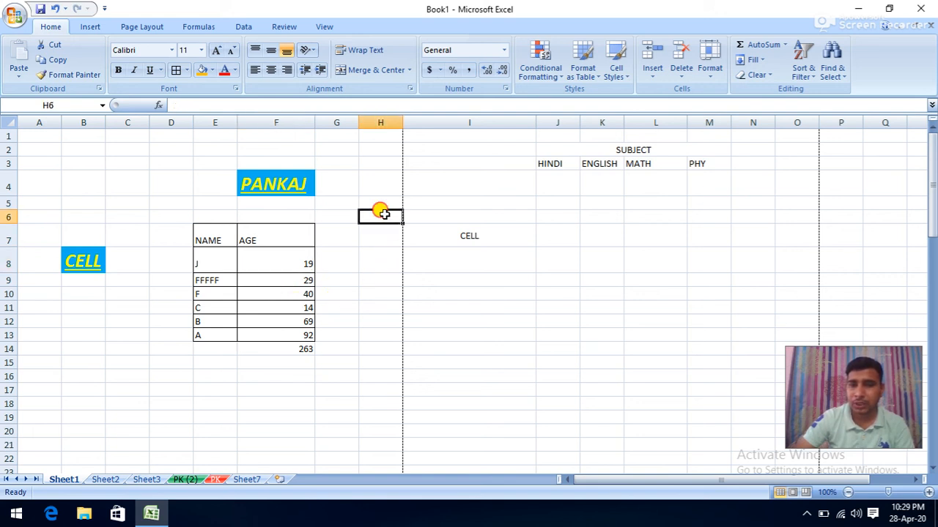
left_click(286, 268)
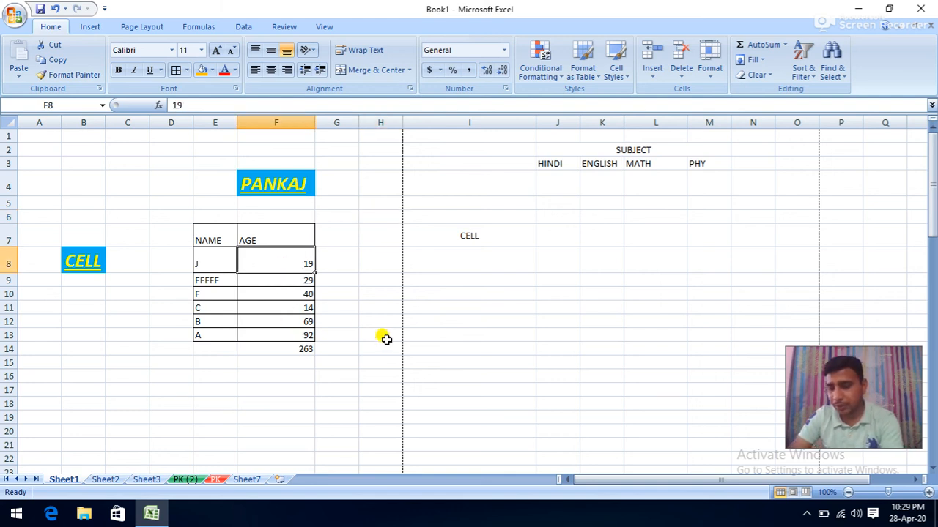
type("15")
left_click(370, 376)
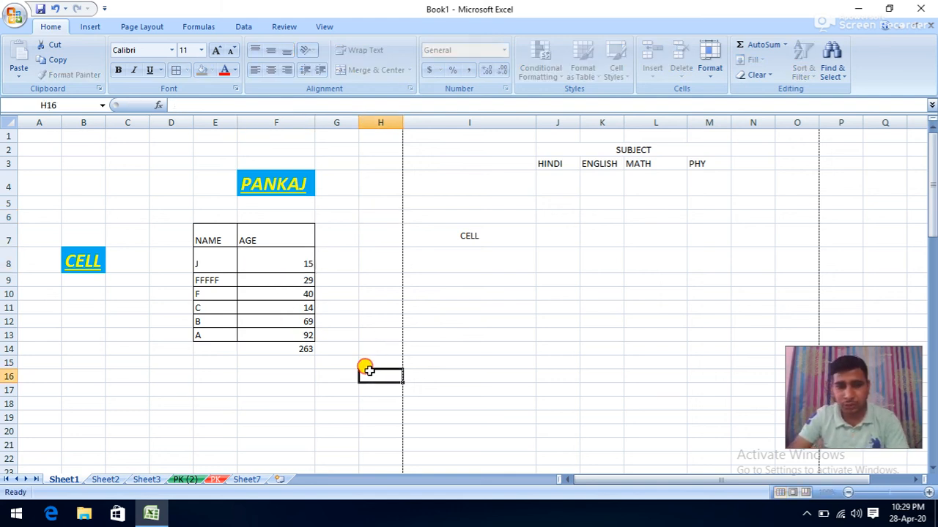
- Step through the ages and confirm F14's =SUM(F8:F13) now shows 259
left_click(295, 349)
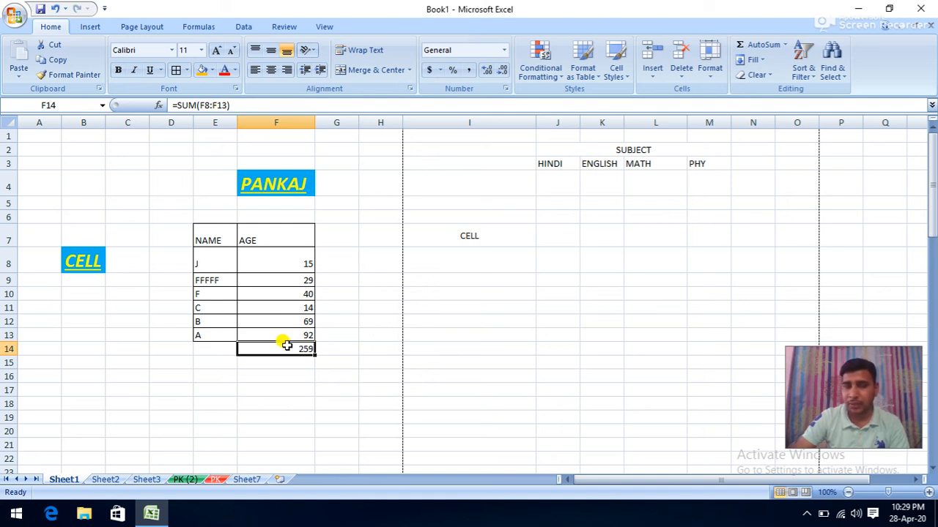
left_click(296, 265)
left_click(277, 282)
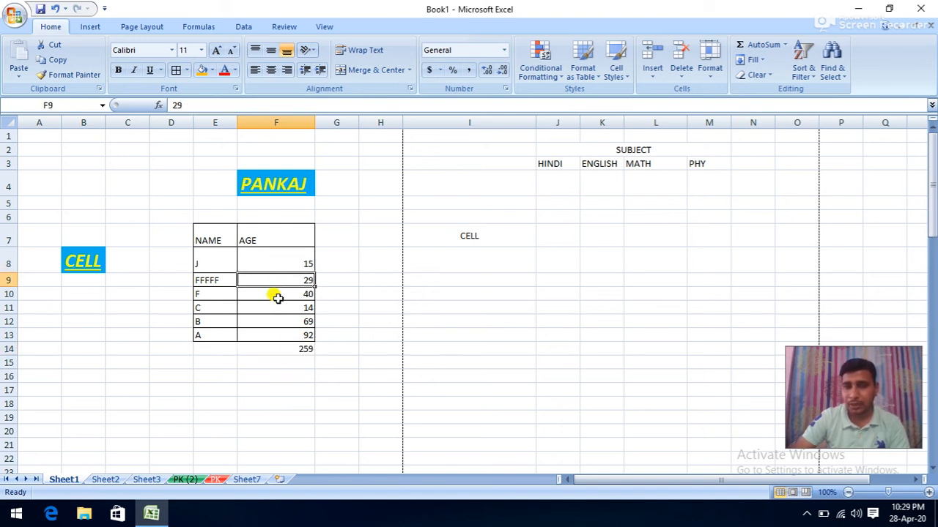
left_click(274, 295)
left_click(273, 307)
left_click(273, 319)
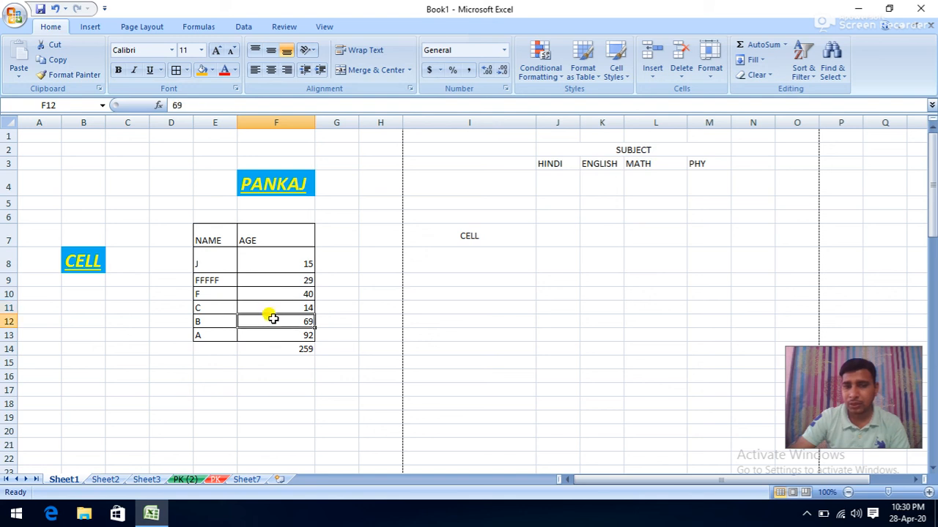
left_click(276, 282)
left_click(274, 264)
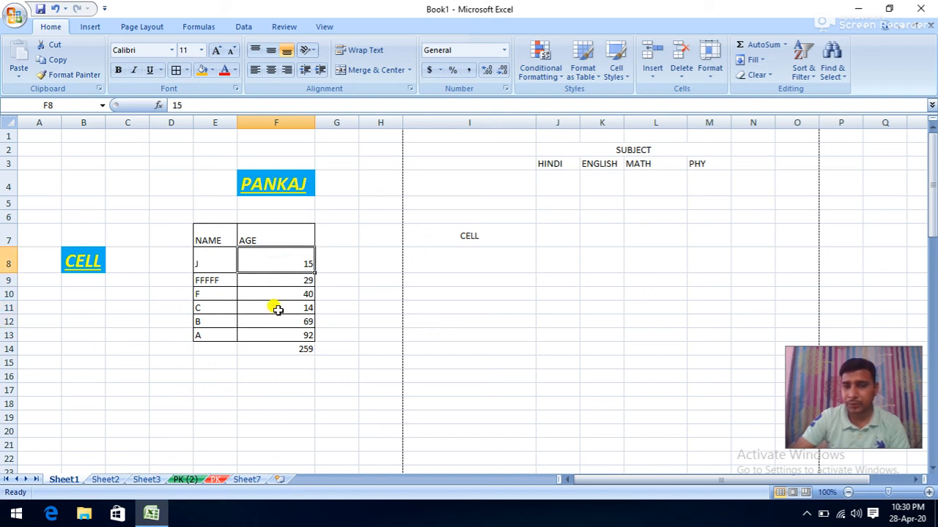
left_click(274, 318)
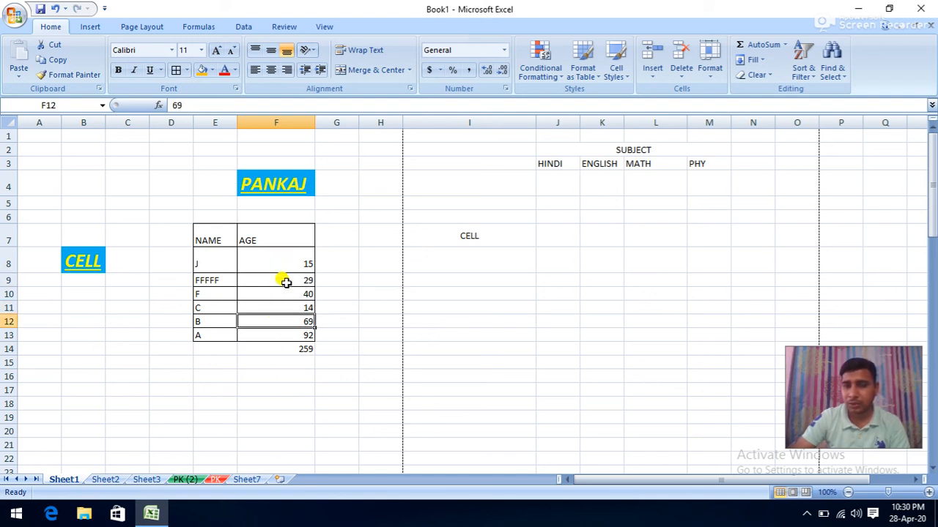
left_click(300, 349)
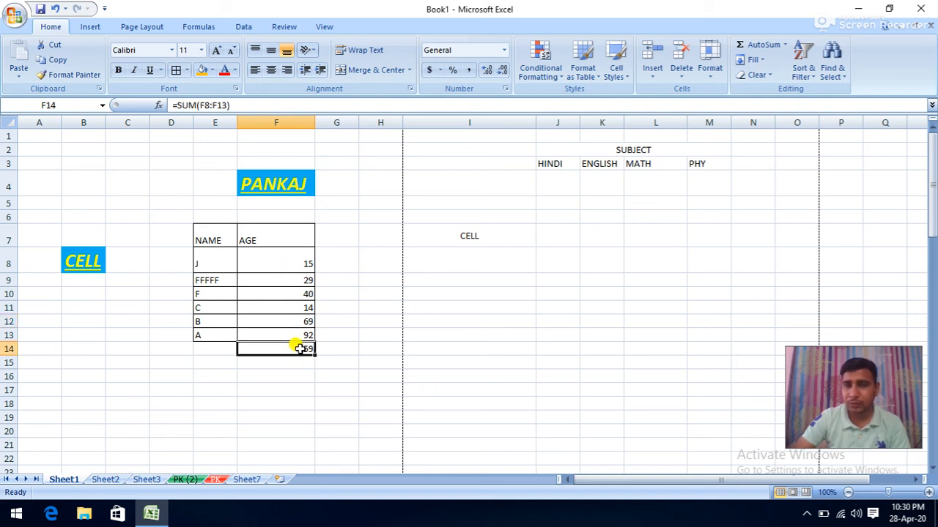
left_click(835, 76)
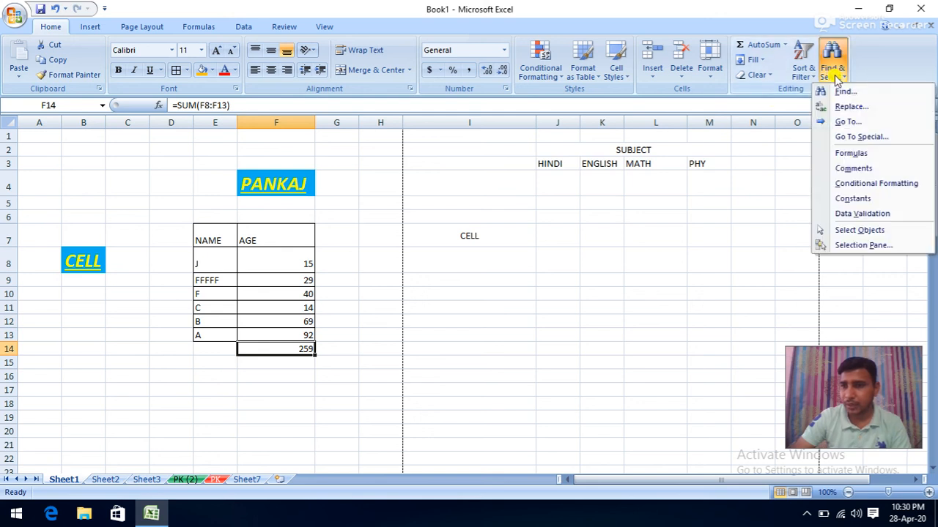
left_click(839, 199)
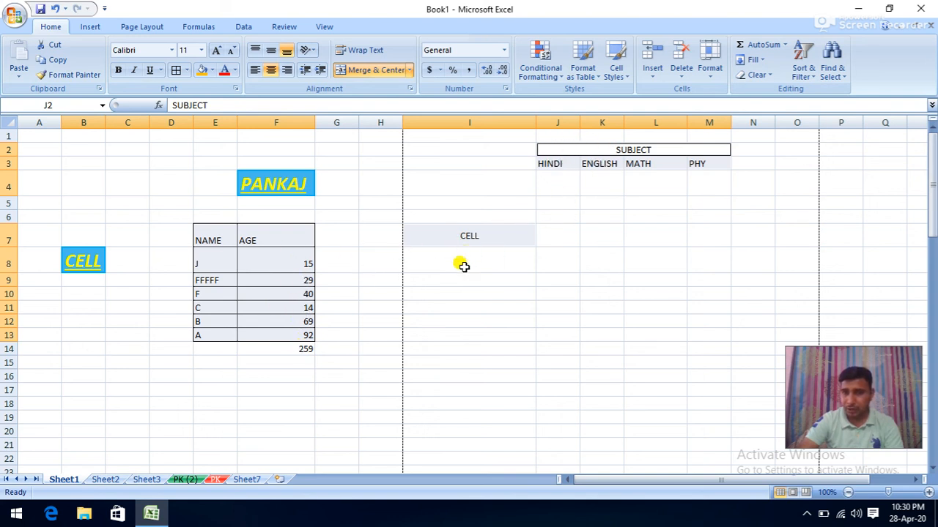
left_click(461, 307)
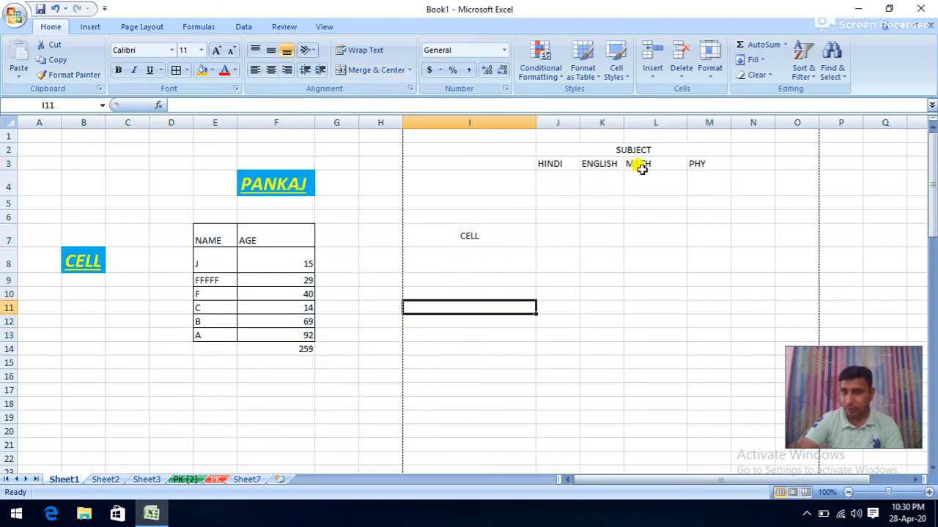
left_click(831, 73)
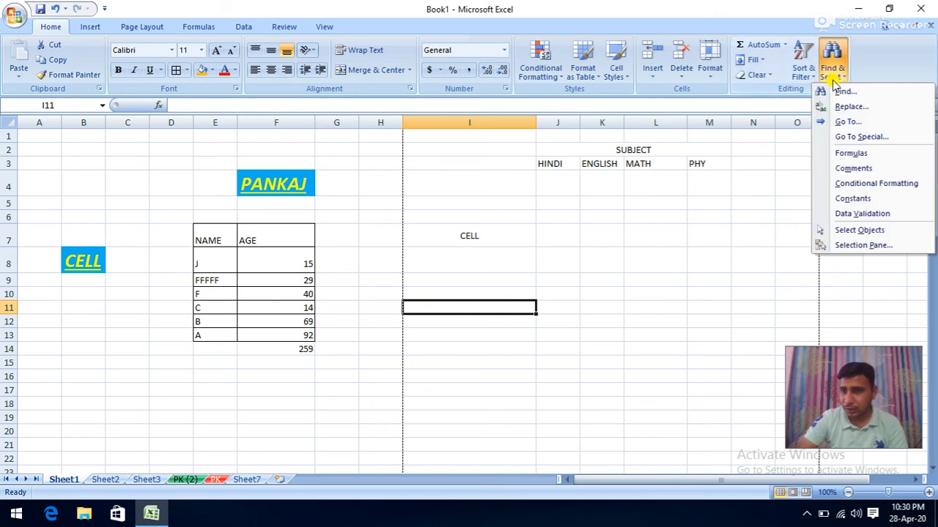
left_click(854, 215)
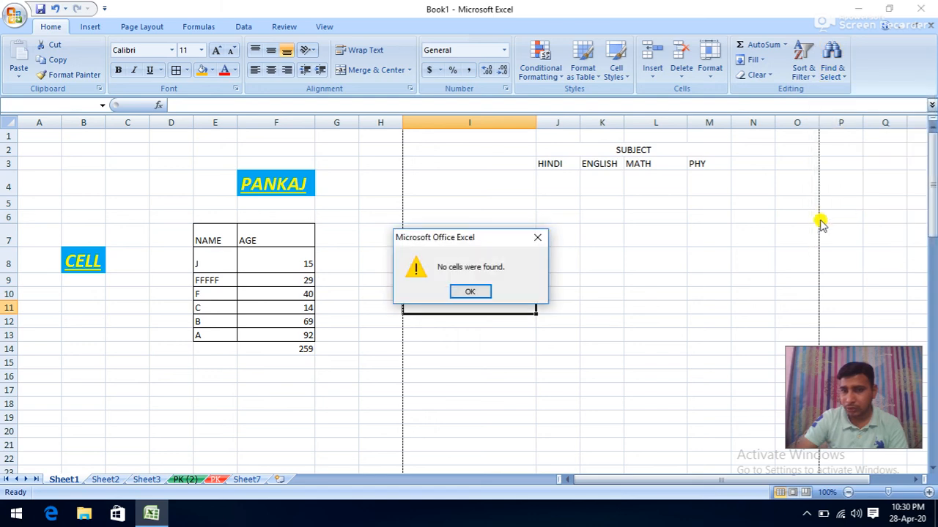
left_click(470, 291)
left_click(324, 27)
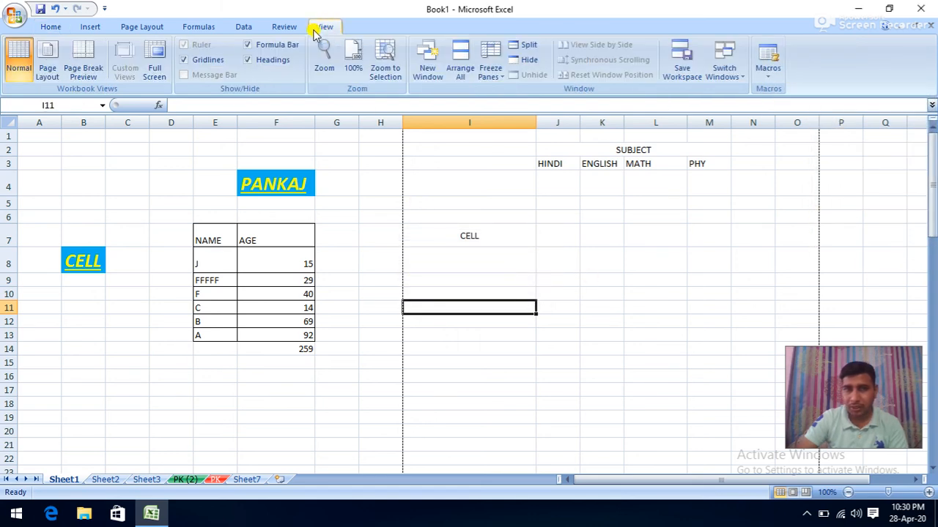
left_click(290, 26)
left_click(249, 29)
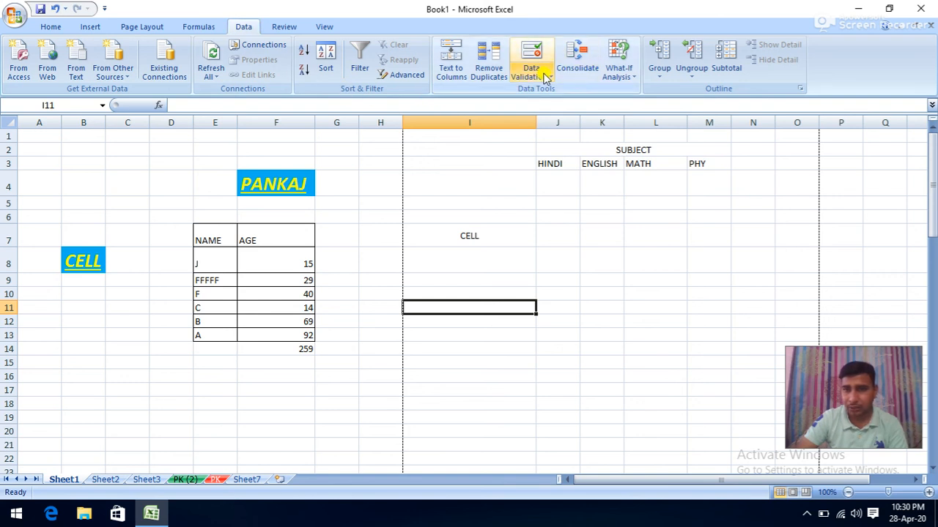
left_click(53, 27)
left_click(831, 72)
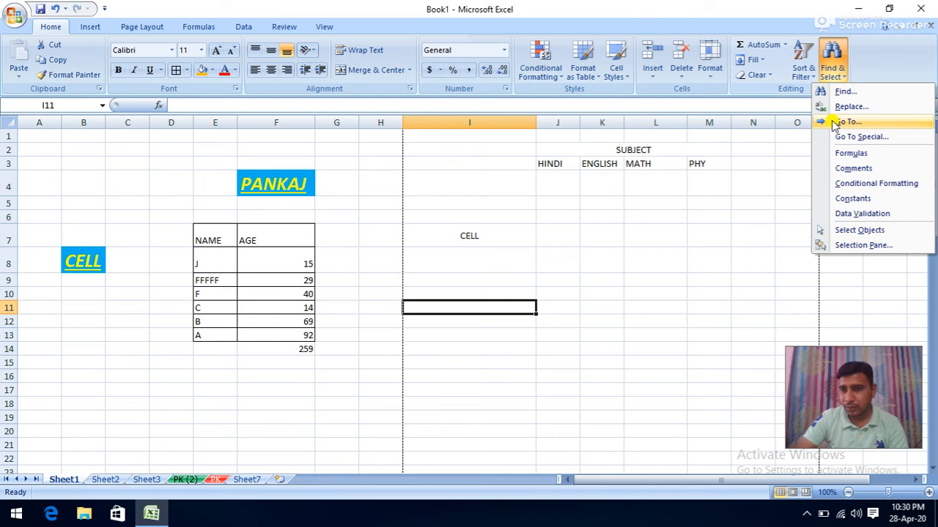
left_click(844, 231)
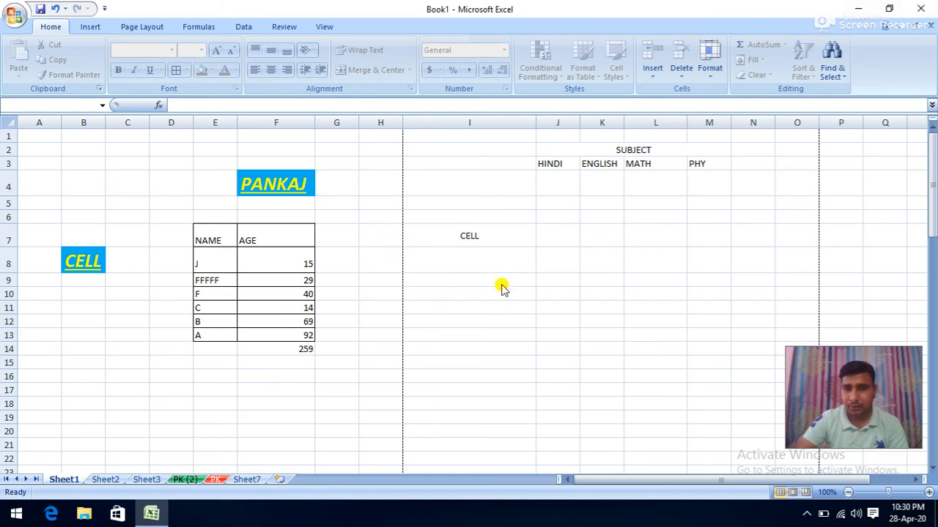
left_click(836, 79)
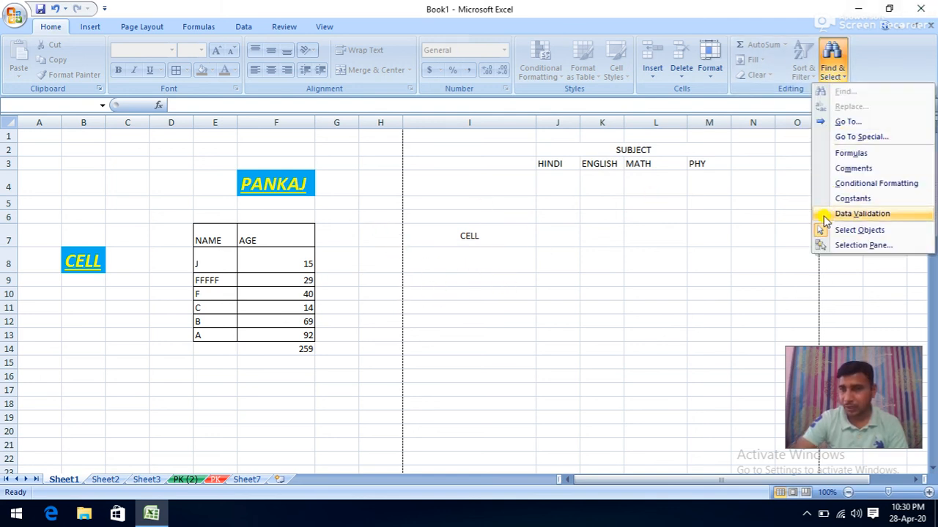
left_click(849, 230)
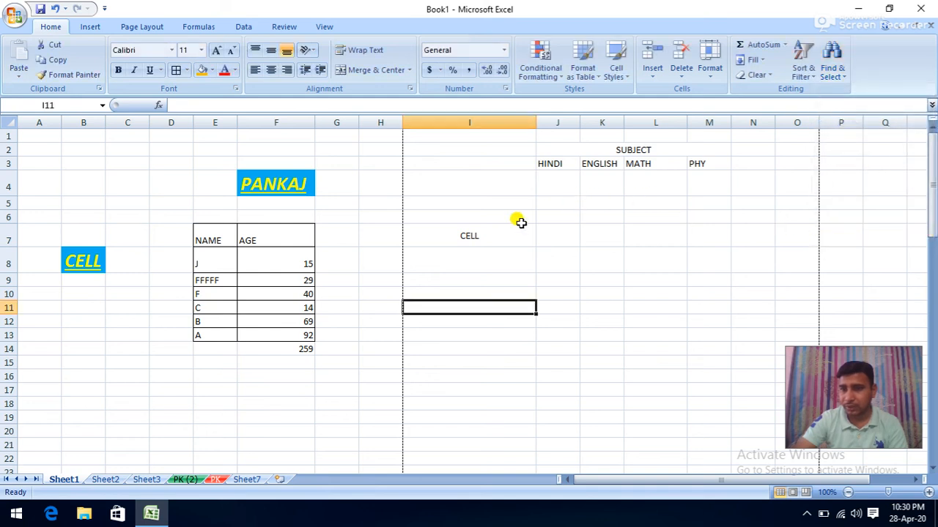
left_click(475, 217)
left_click(452, 290)
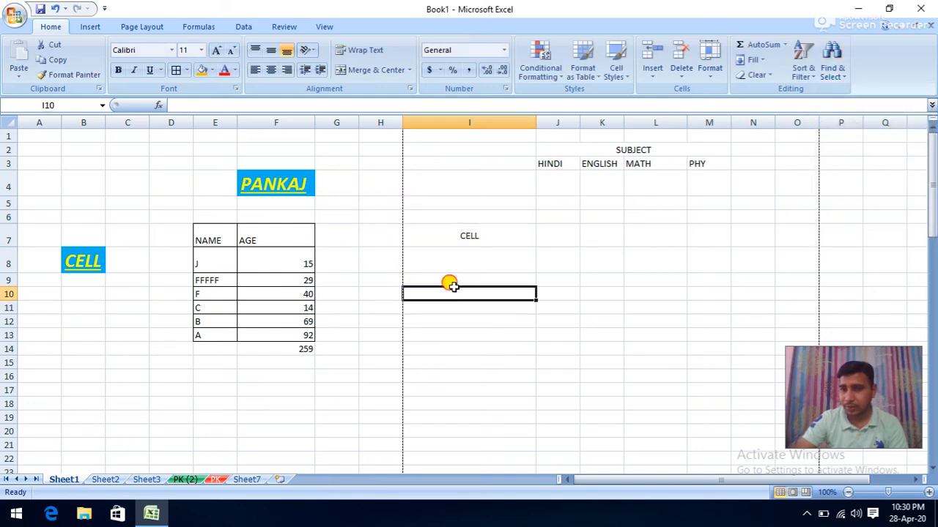
double_click(375, 267)
left_click(373, 289)
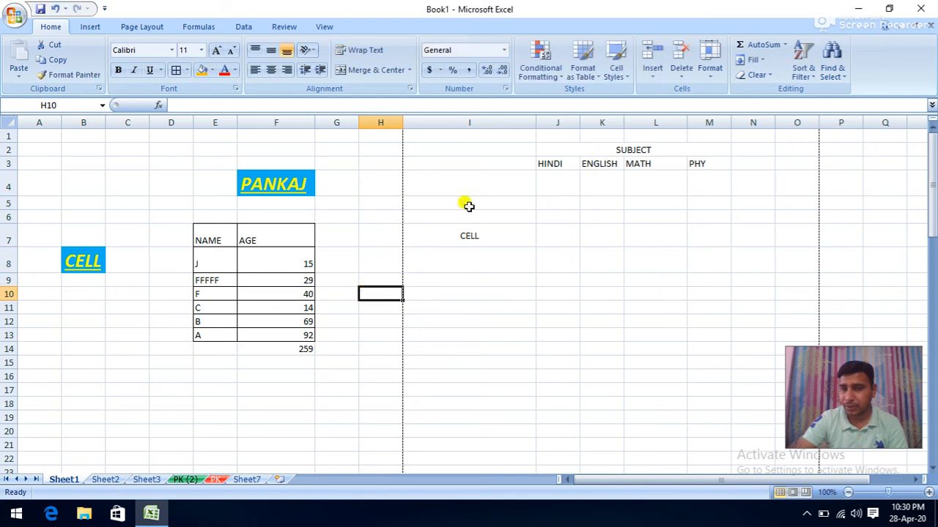
left_click(803, 71)
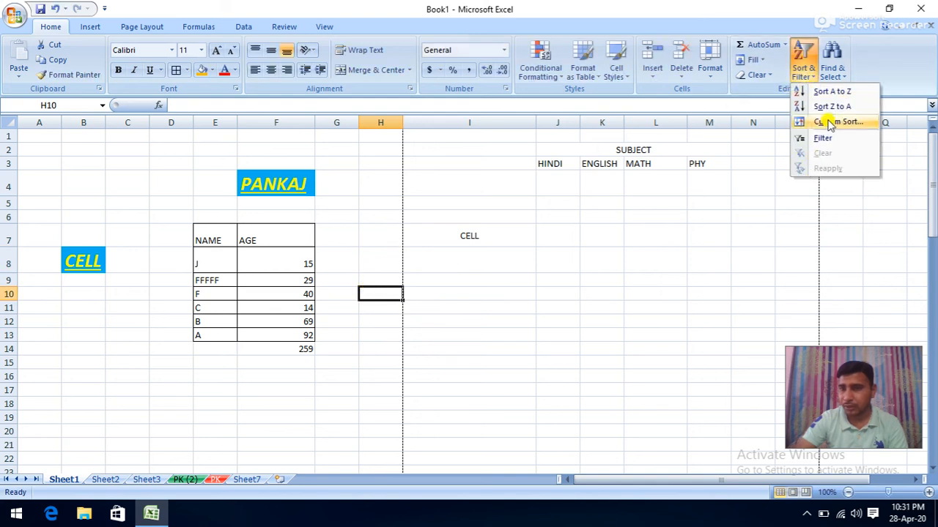
left_click(831, 64)
left_click(858, 230)
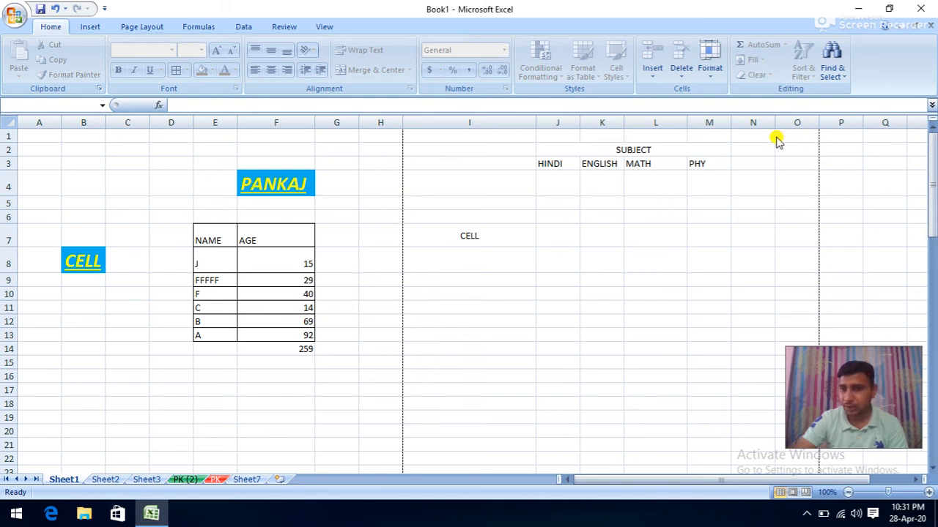
left_click(832, 73)
left_click(822, 229)
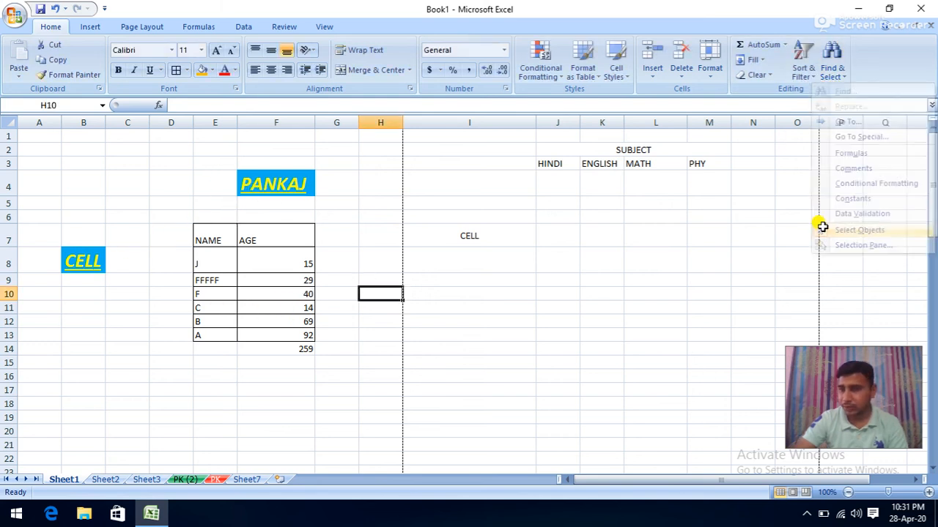
- Insert a rectangle over J6:K8 and a down arrow in column I below CELL
left_click(89, 30)
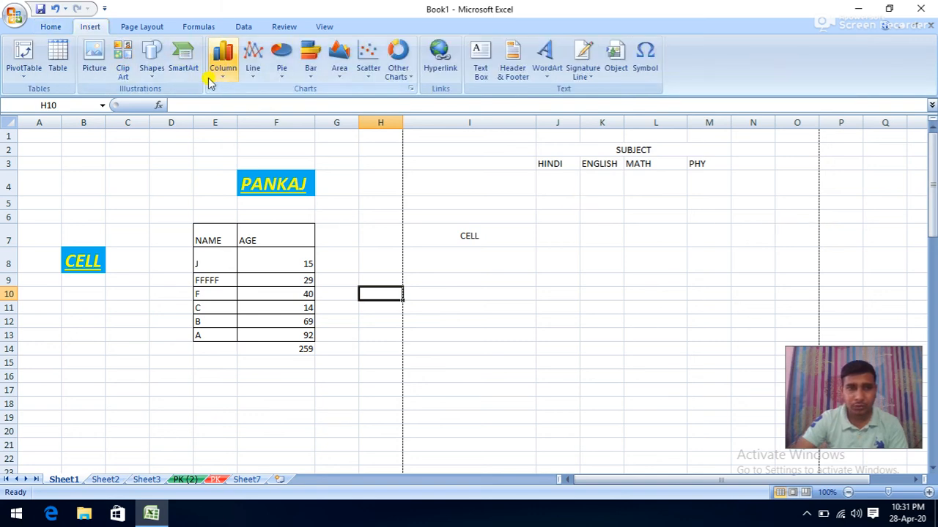
left_click(152, 68)
left_click(187, 104)
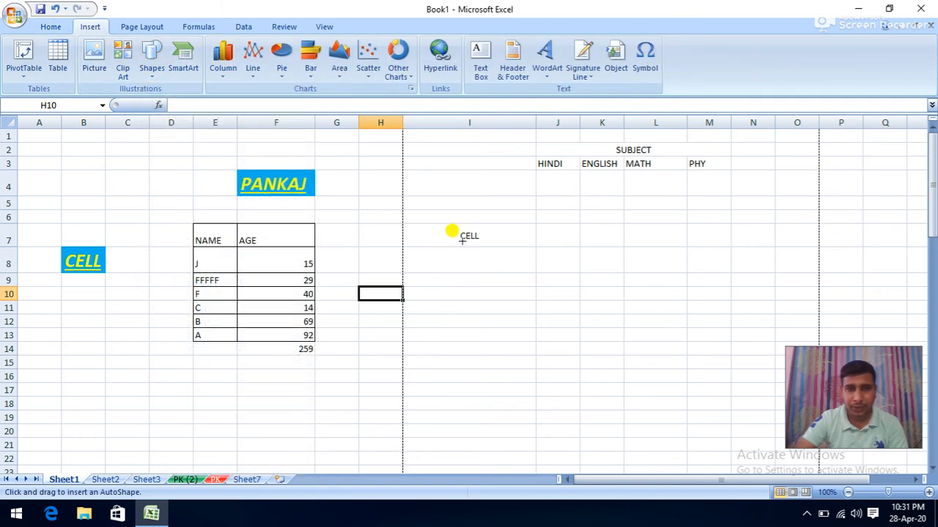
left_click_drag(532, 211, 629, 290)
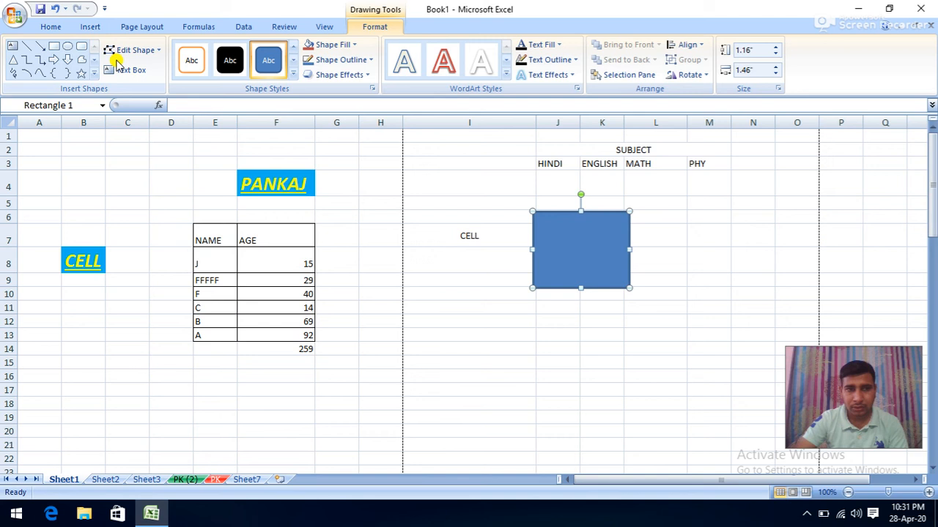
left_click(66, 59)
left_click_drag(440, 291, 523, 378)
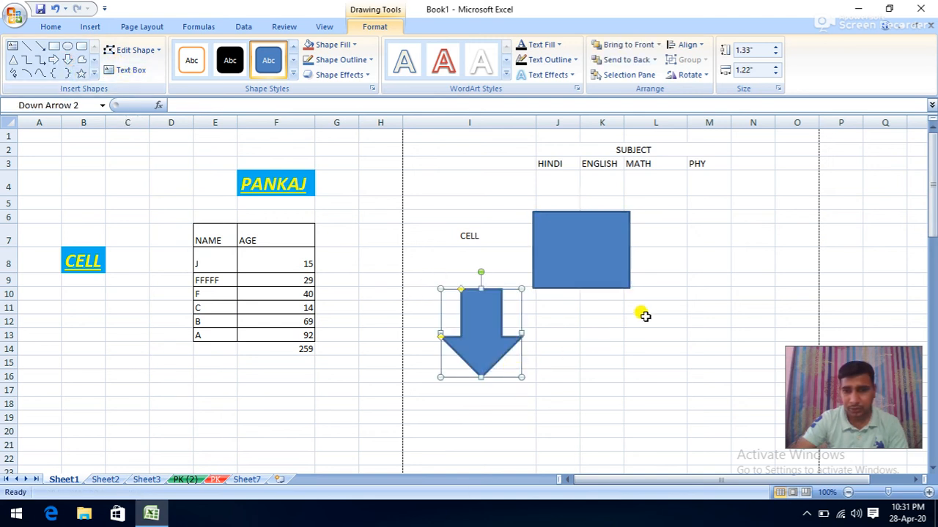
left_click(705, 201)
- Go back to the Home tab and open the Find & Select list
left_click(91, 26)
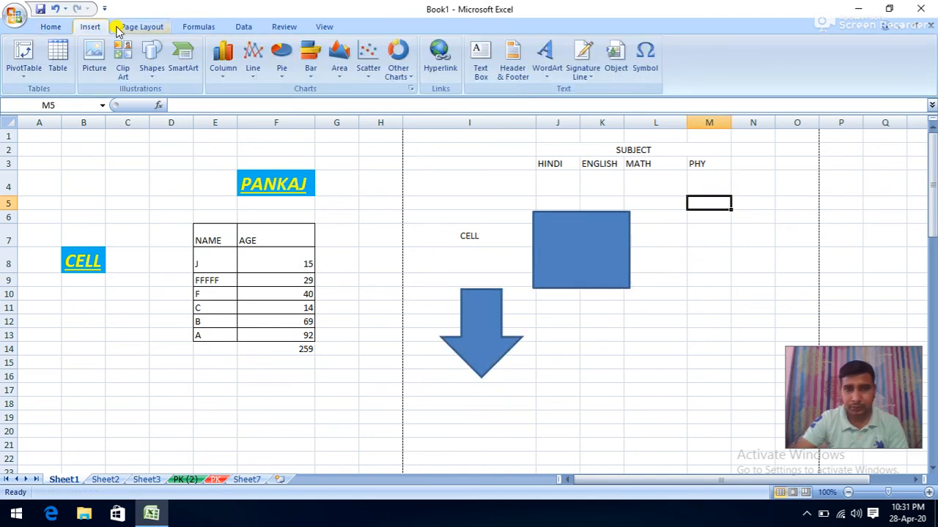
left_click(45, 29)
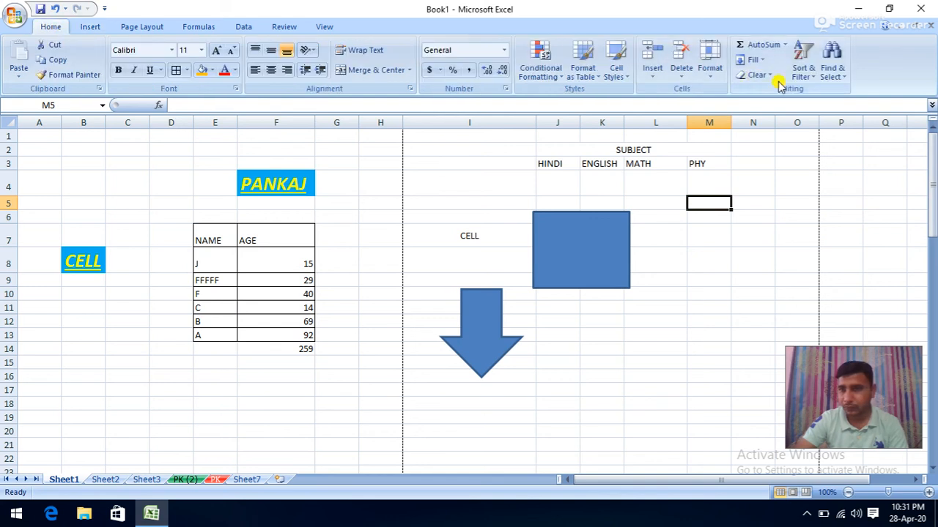
left_click(834, 70)
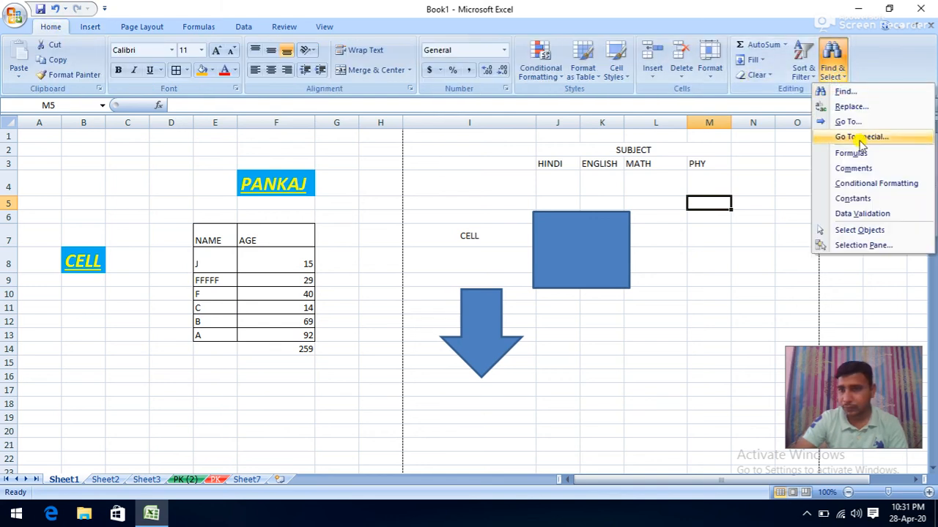
- Open the Selection Pane and select Rectangle 1, then Down Arrow 2
left_click(847, 246)
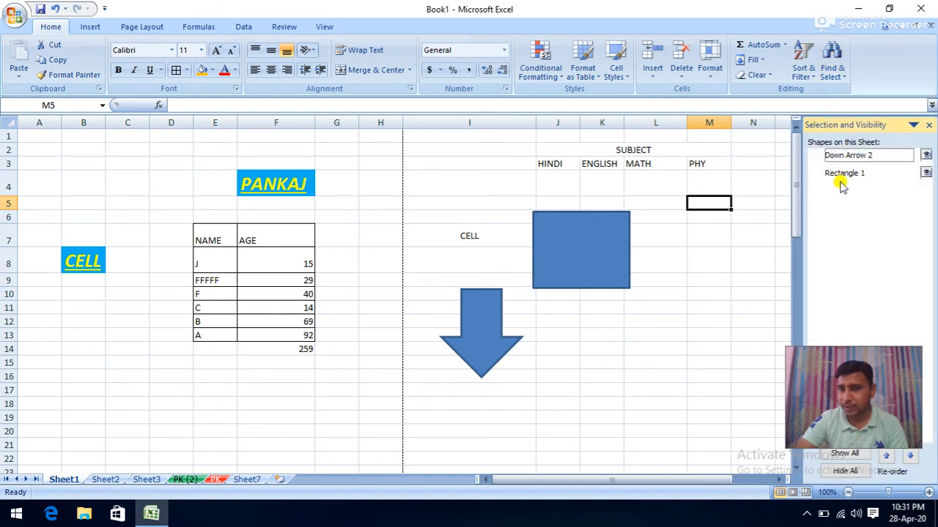
left_click_drag(811, 367, 843, 316)
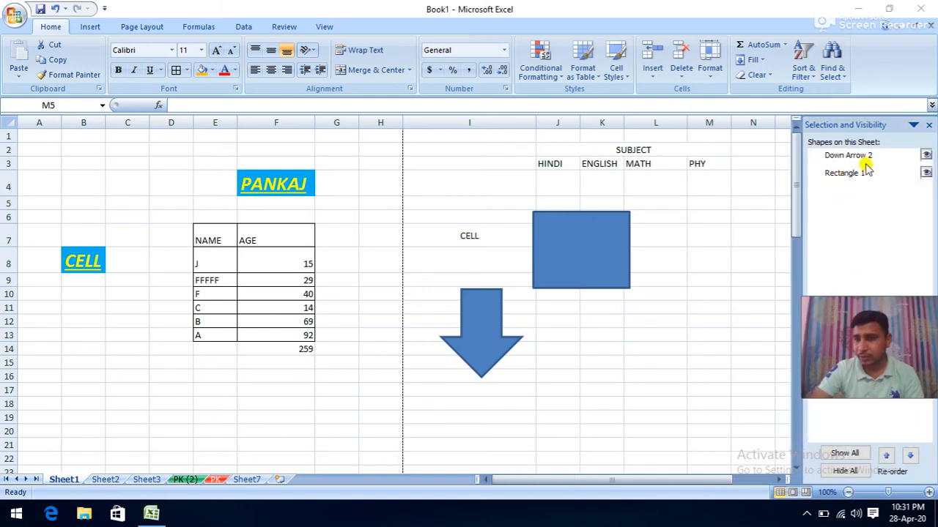
left_click(853, 156)
left_click(852, 174)
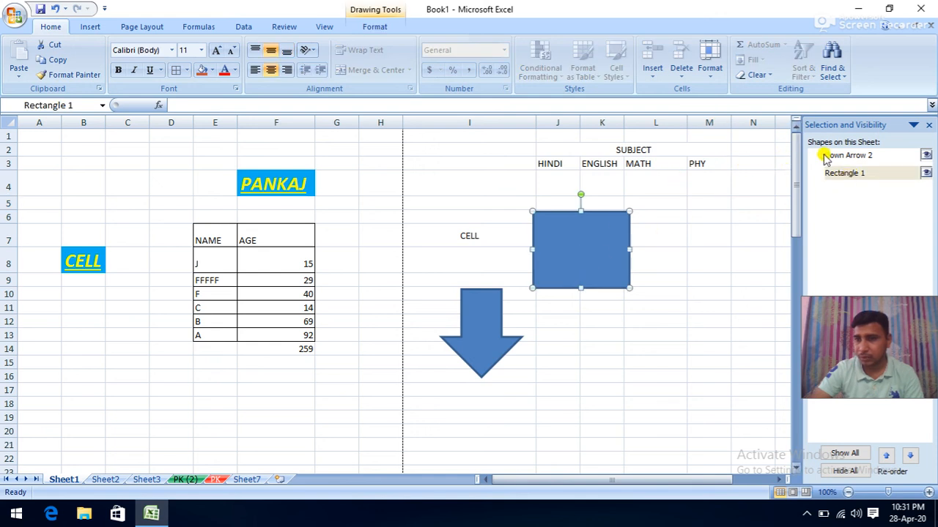
left_click(844, 156)
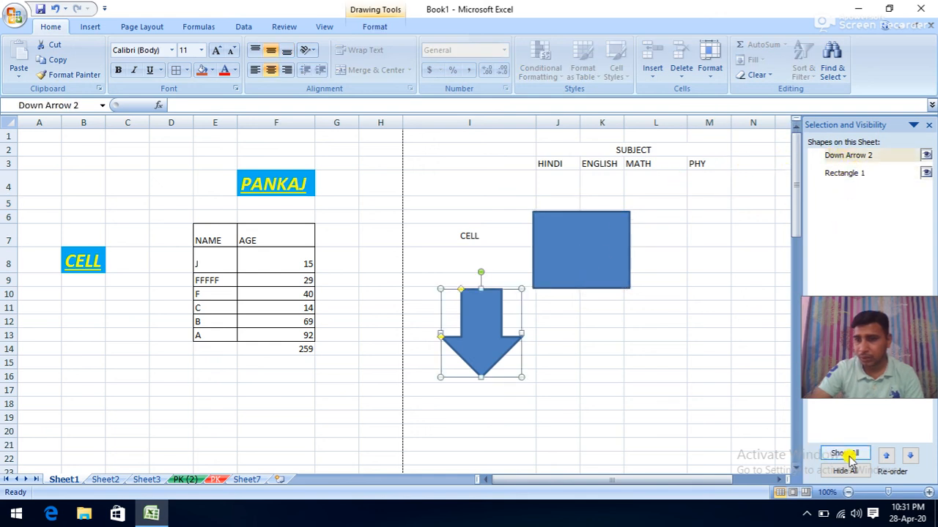
- Hide and show each shape, then Hide All and Show All, and close the pane
left_click(926, 158)
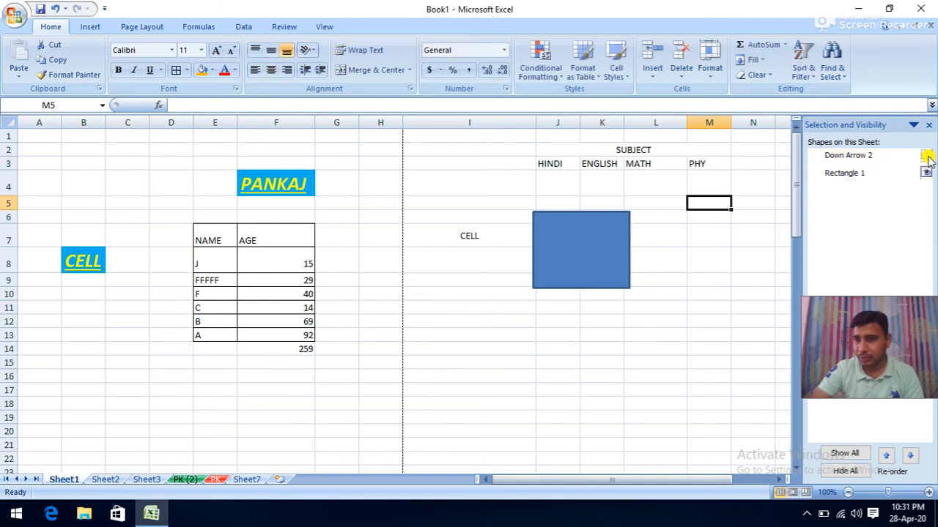
left_click(927, 173)
left_click(926, 156)
left_click(926, 173)
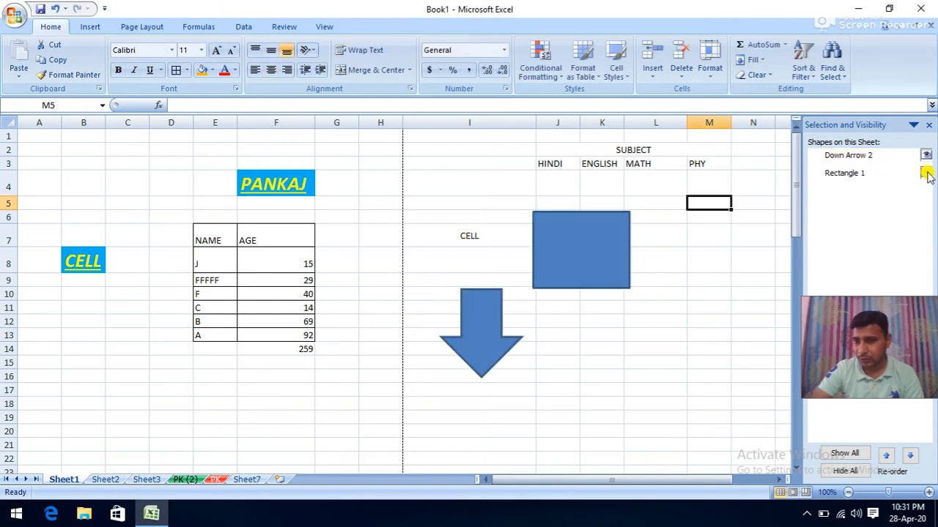
left_click(842, 470)
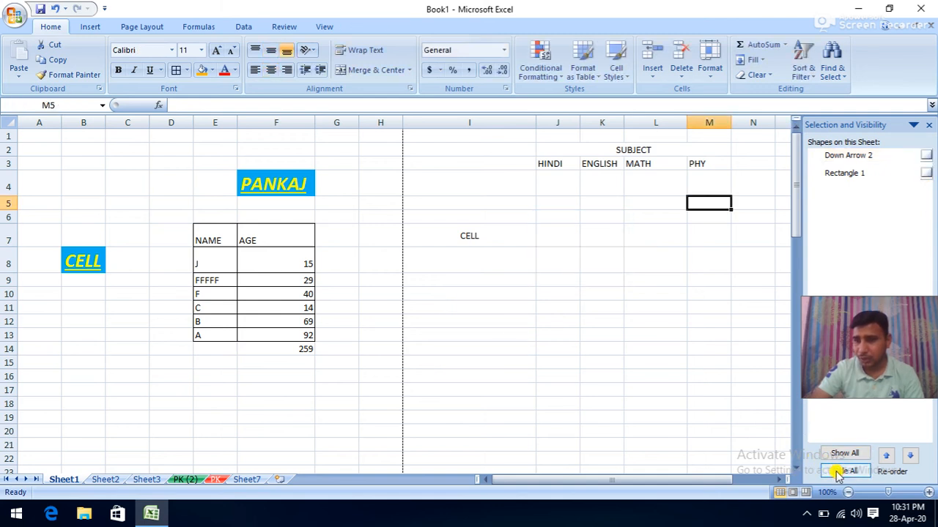
left_click(843, 456)
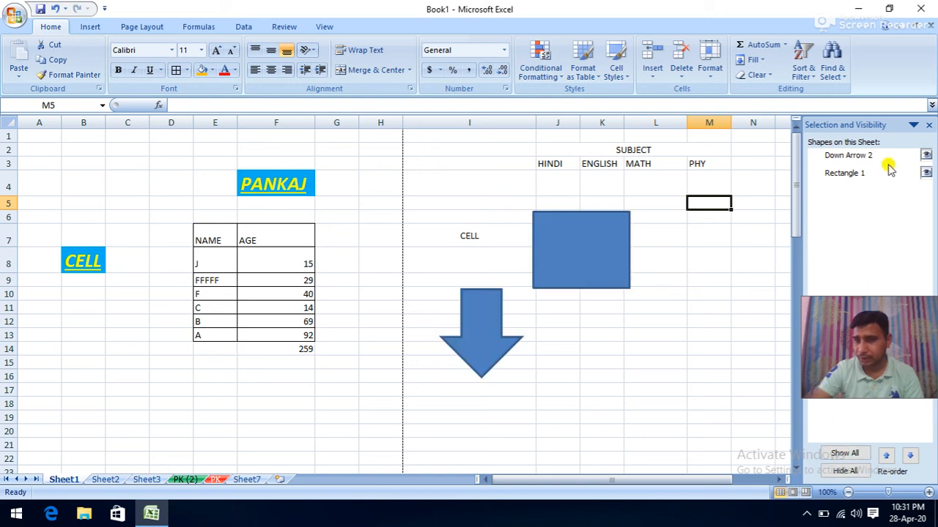
left_click(933, 128)
- Turn on Select Objects and try box-selecting around the rectangle, PANKAJ and CELL labels
left_click(832, 62)
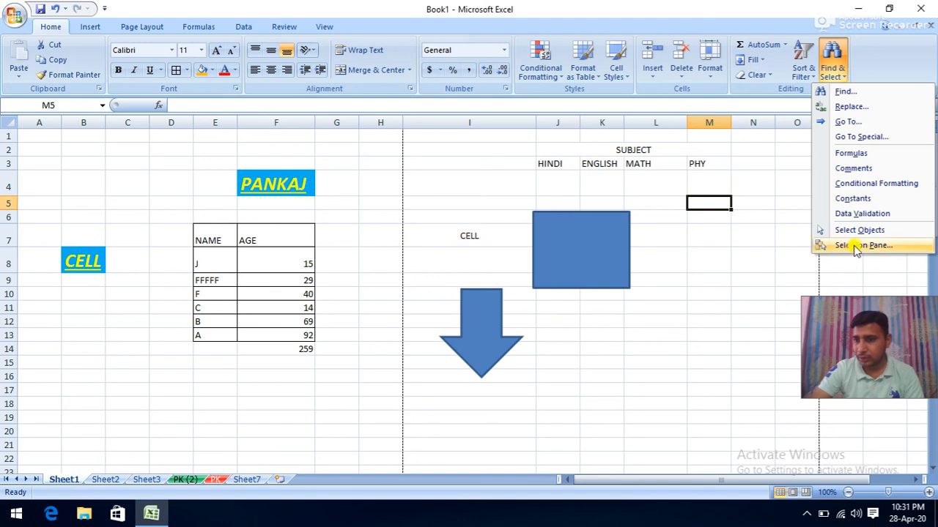
left_click(855, 231)
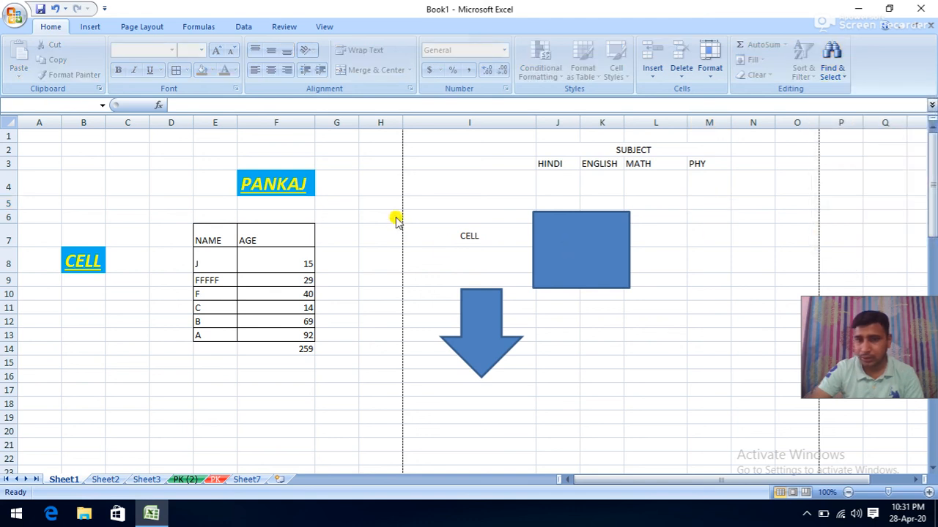
left_click_drag(432, 187, 580, 261)
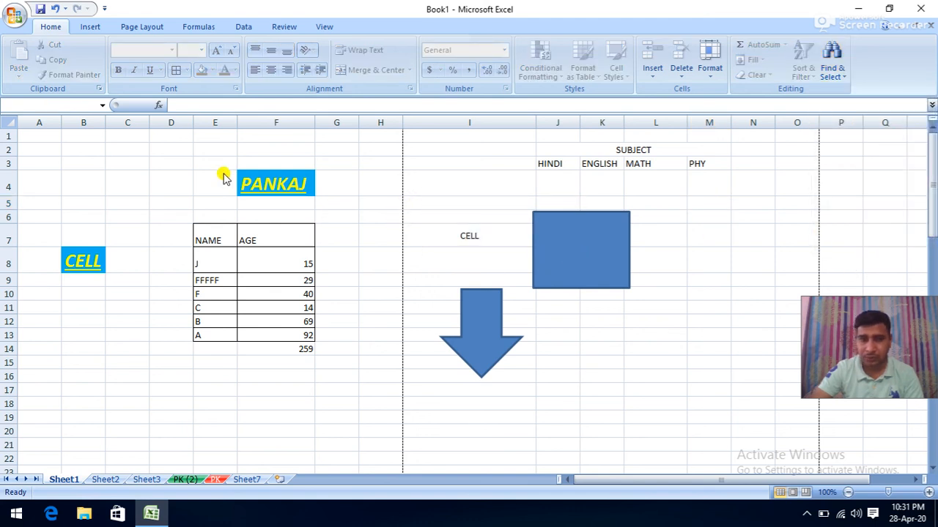
left_click_drag(220, 160, 354, 223)
left_click_drag(36, 233, 179, 317)
left_click_drag(449, 218, 495, 272)
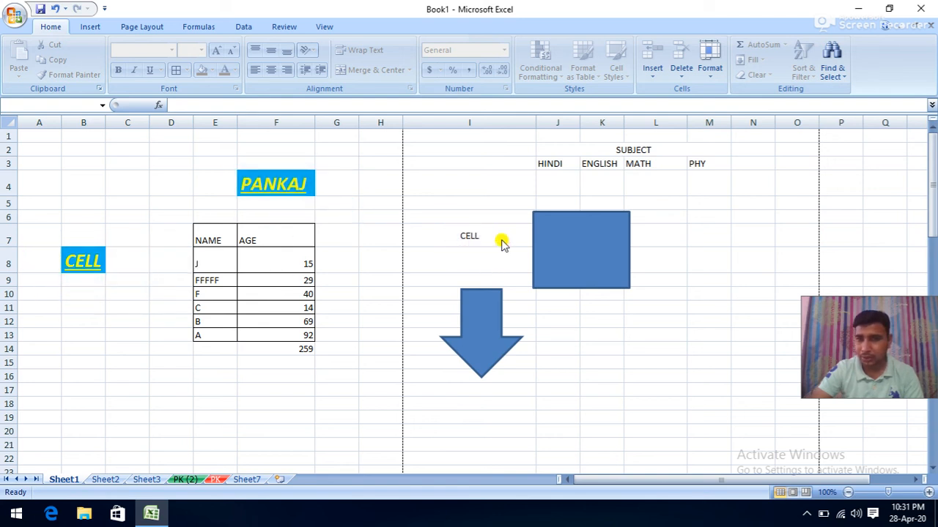
left_click(831, 65)
- Turn off Select Objects, cancel Go To Special after trying Formulas, then select F10:F11
left_click(842, 229)
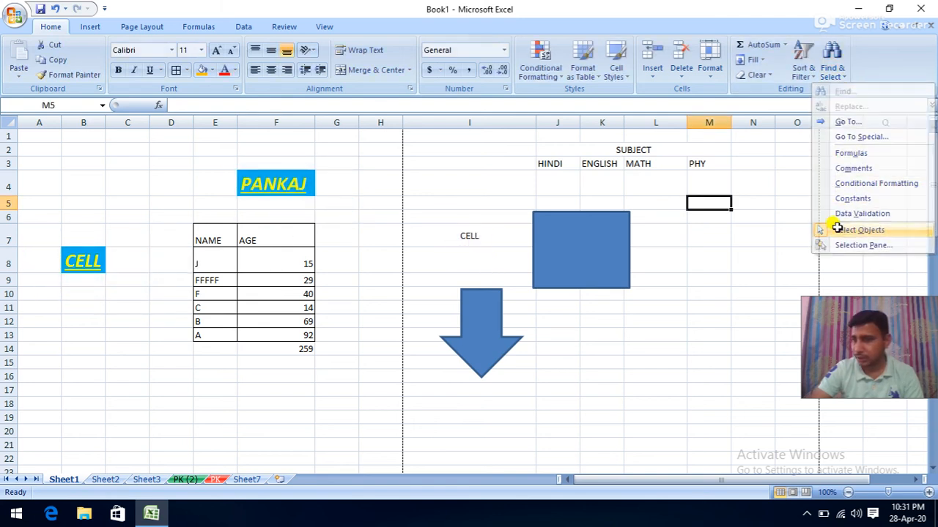
left_click(835, 74)
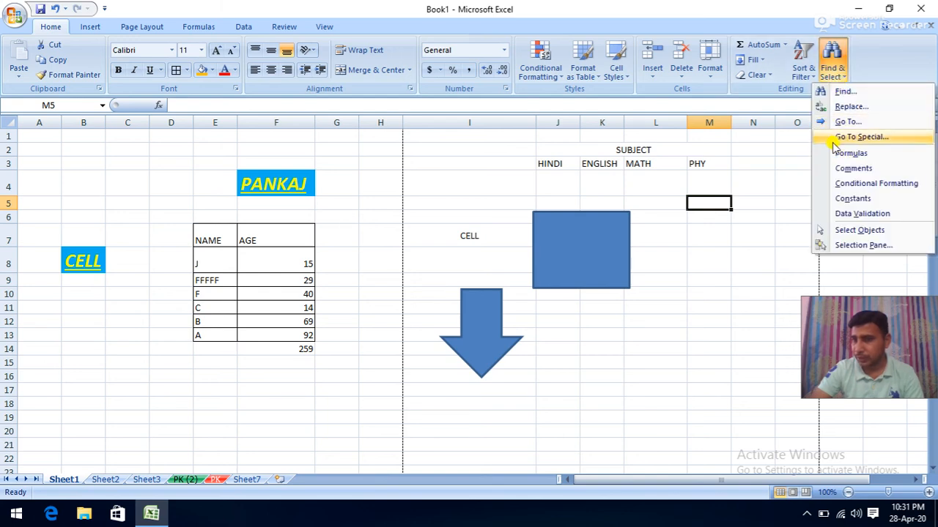
left_click(835, 139)
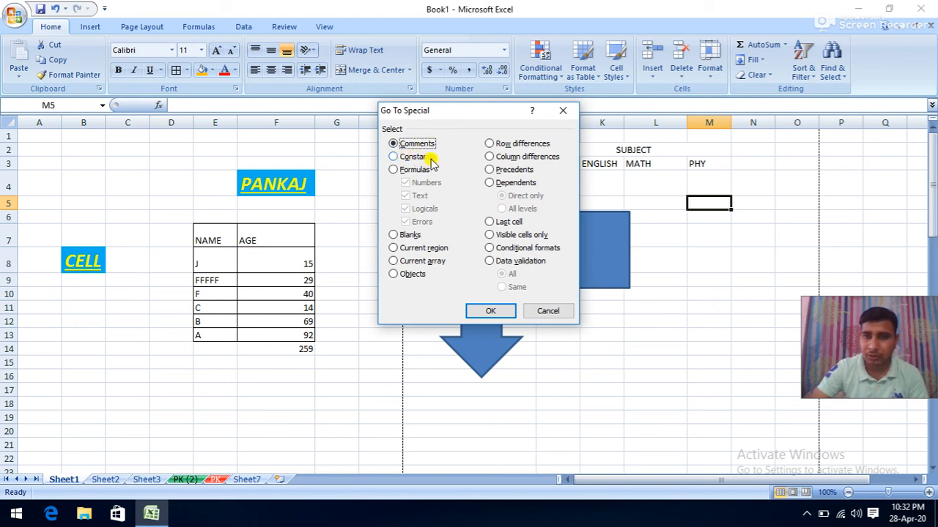
left_click(396, 170)
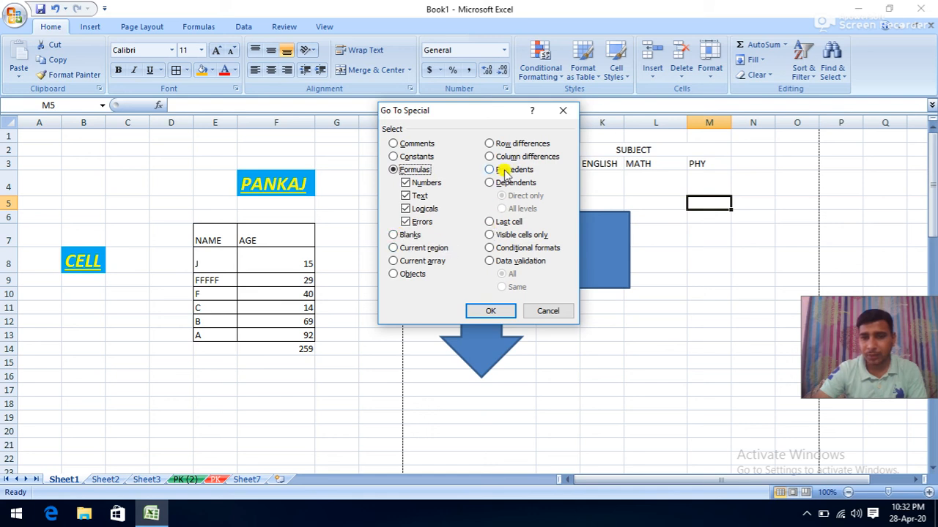
left_click(553, 312)
left_click_drag(285, 297, 291, 306)
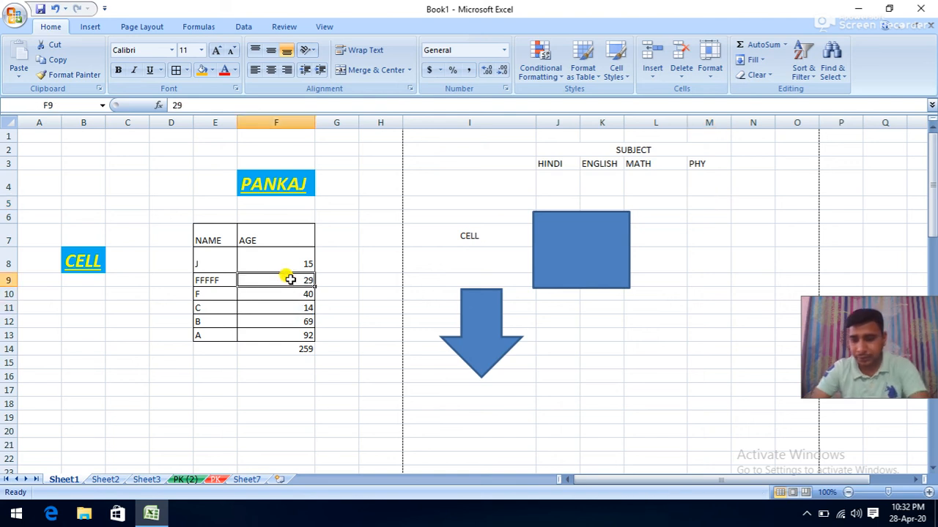
- Delete the age 29 for FFFFF and the age 69 for B
key("Delete")
left_click(284, 321)
key("Delete")
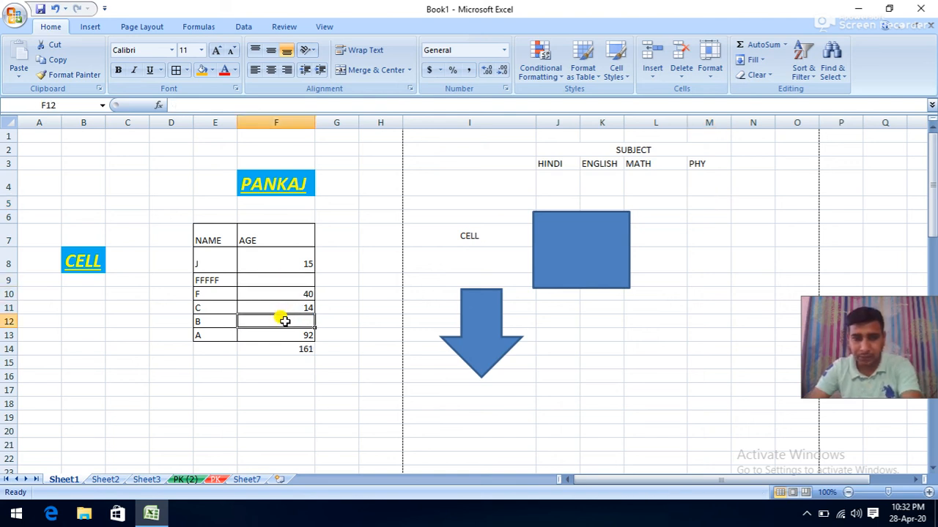
- Select F8:F13 and use Go To Special > Blanks to keep only the empty cells
left_click(286, 334)
left_click_drag(285, 265, 281, 335)
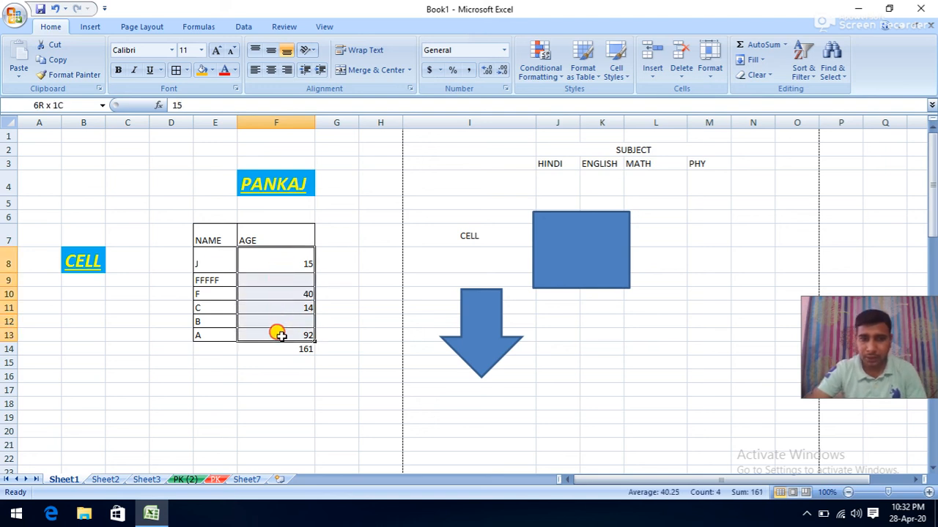
left_click(833, 74)
left_click(849, 136)
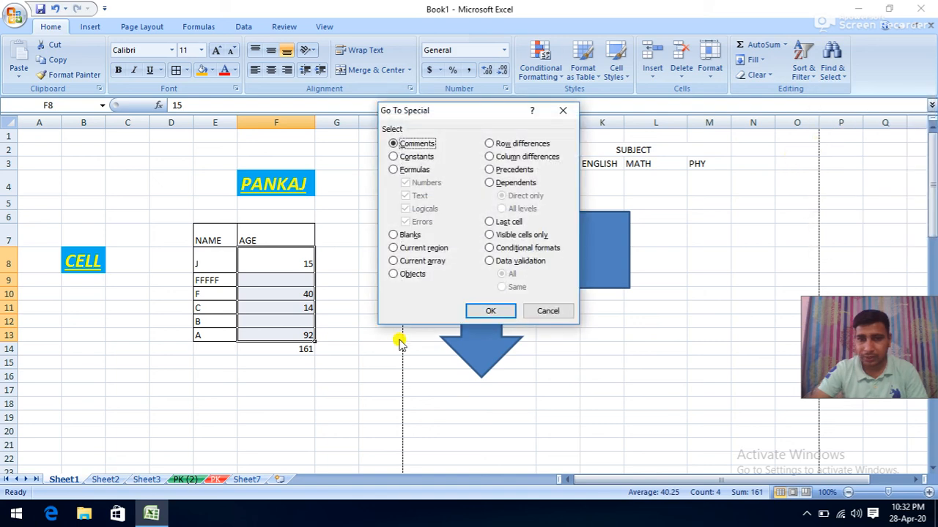
left_click(395, 235)
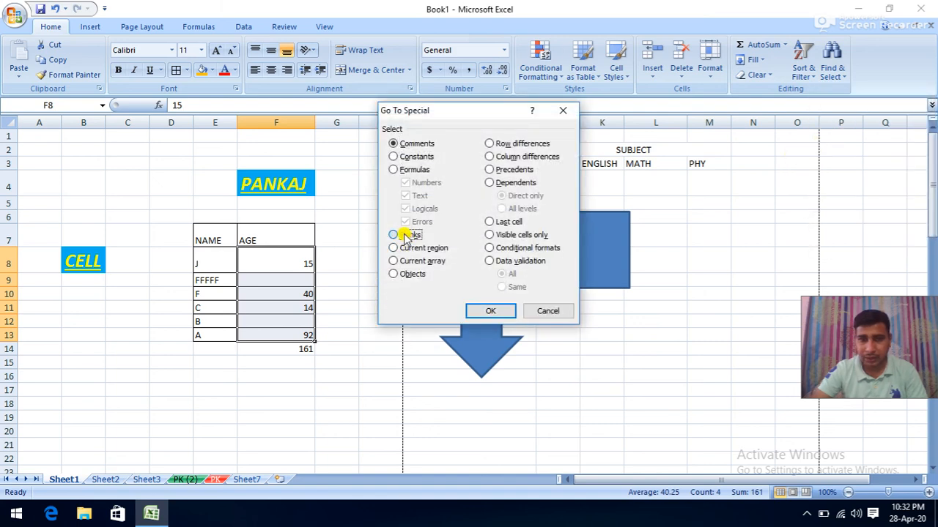
left_click(480, 311)
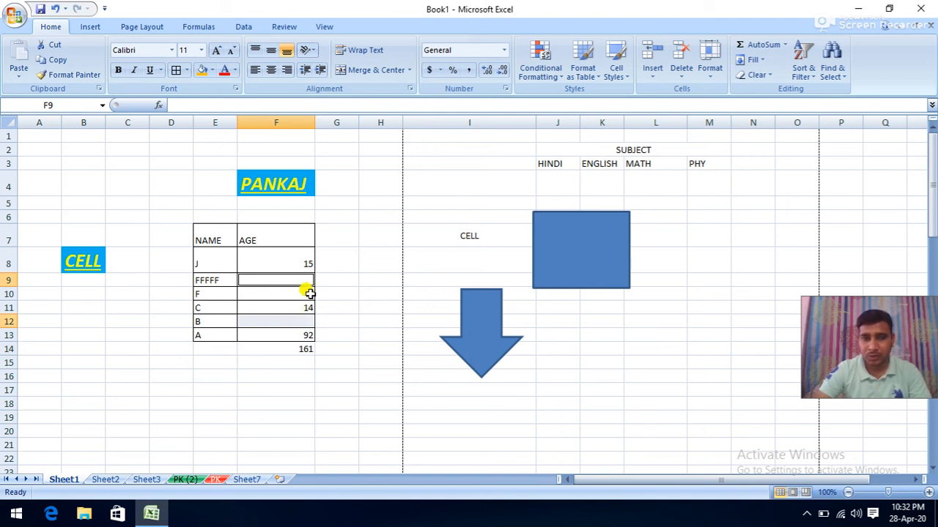
- Fill blank cells F9 and F12 with =45 using Ctrl+Enter, making the total 251
left_click(184, 104)
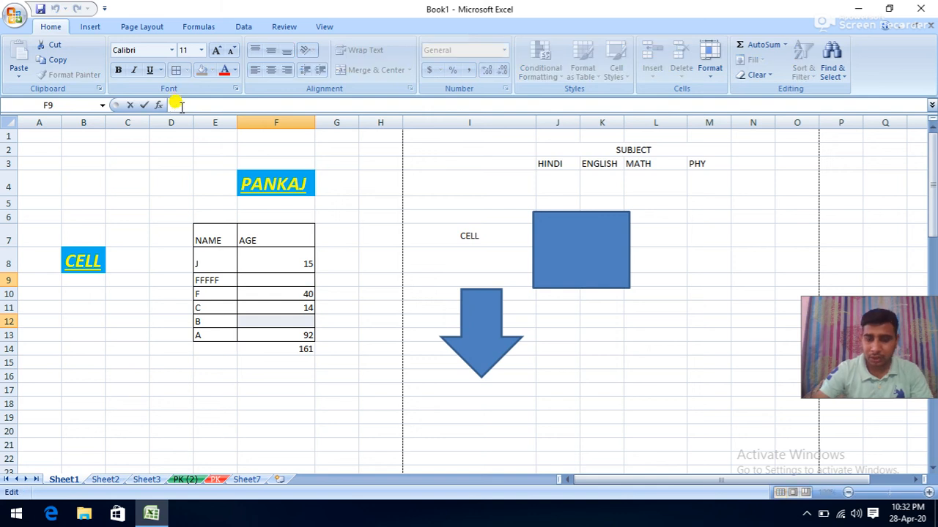
type("=")
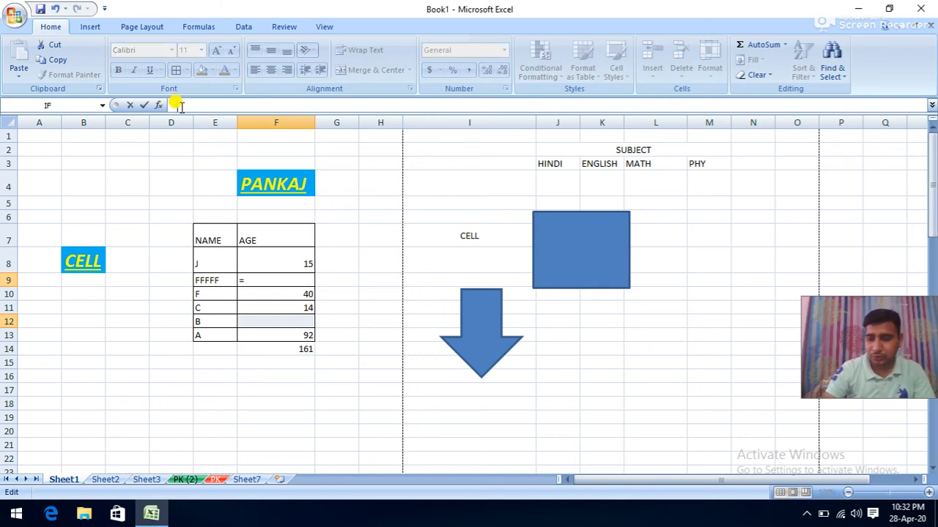
type("45")
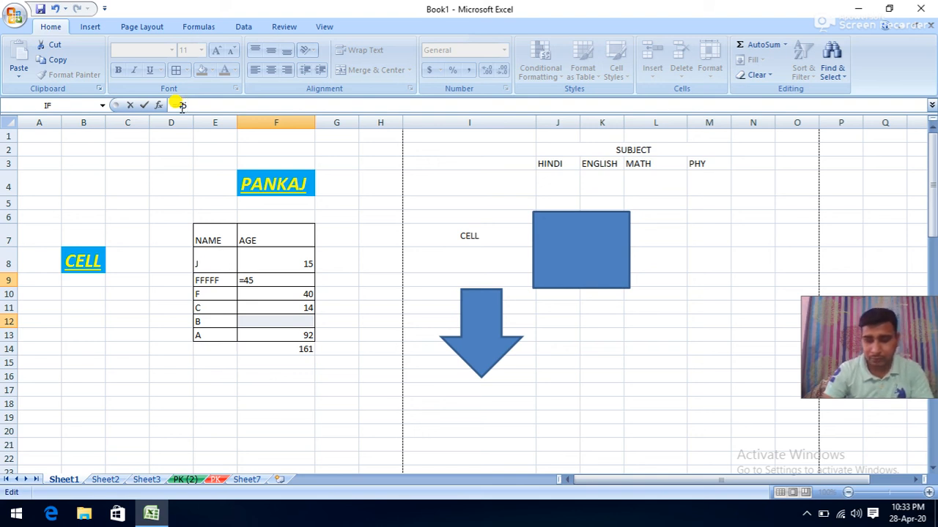
key("ctrl+Return")
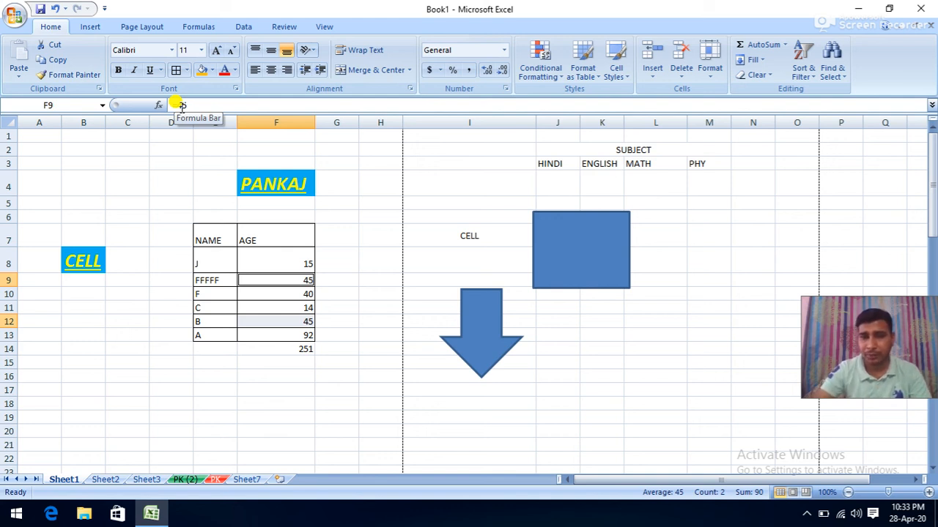
left_click(425, 178)
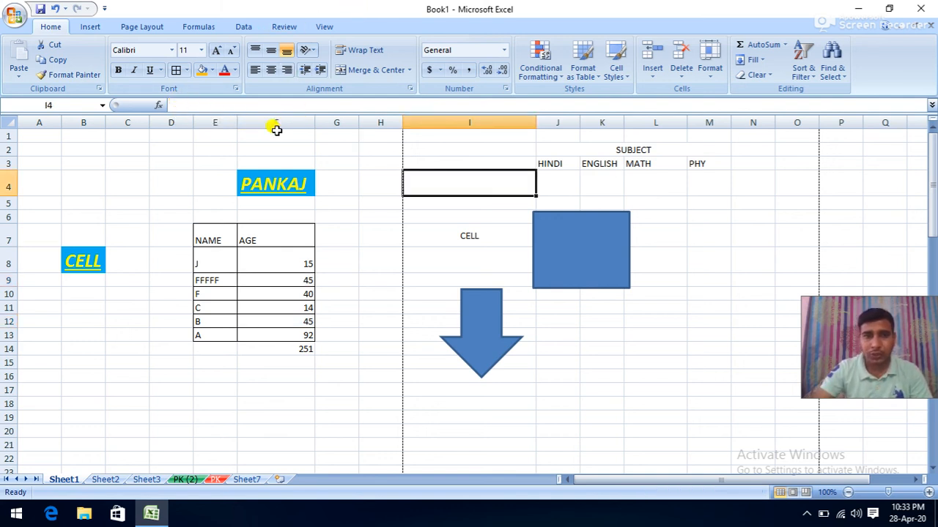